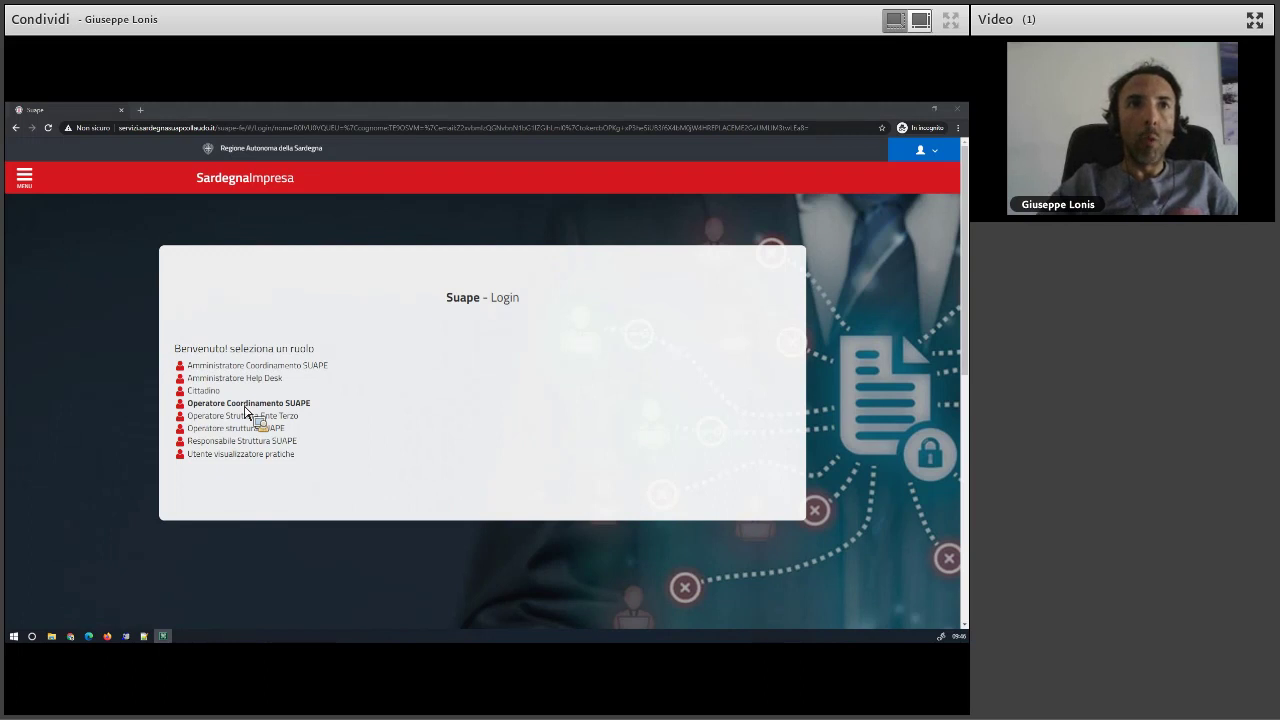
- Log in as Operatore Coordinamento SUAPE, then switch to Operatore struttura SUAPE at XX Sportello di test
{"action": "left_click", "coordinate": [245, 404]}
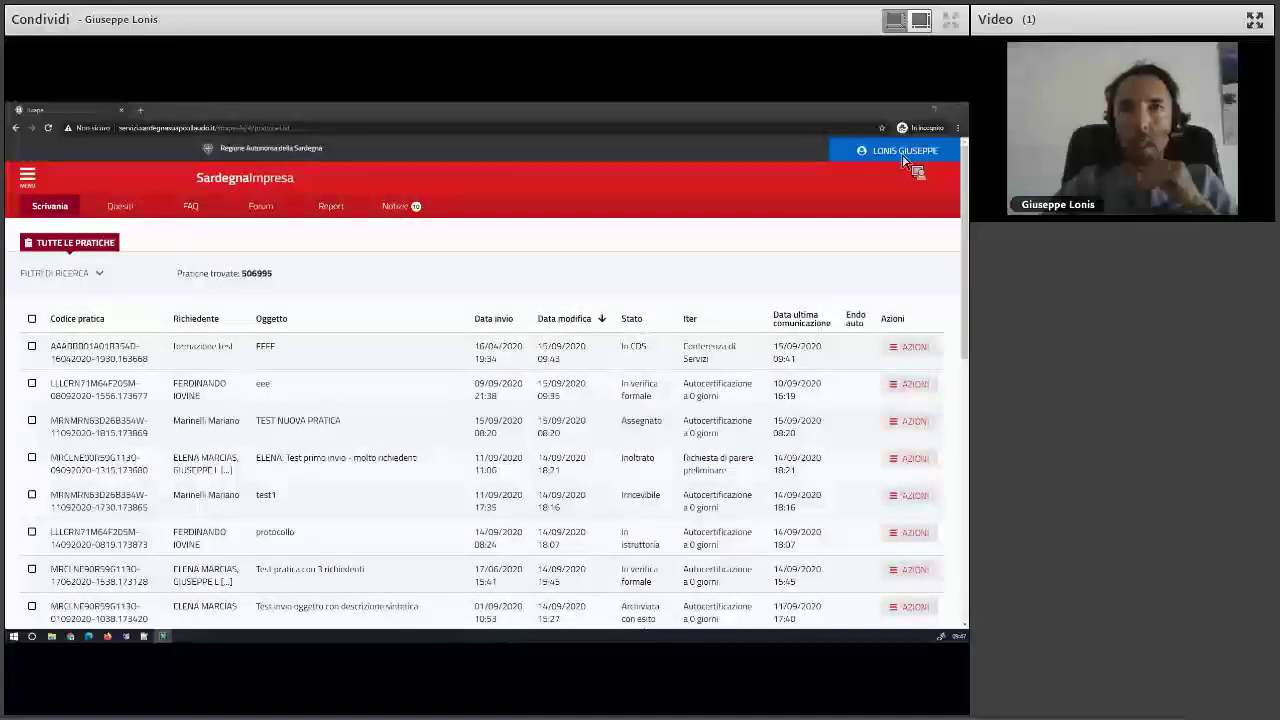
{"action": "left_click", "coordinate": [903, 152]}
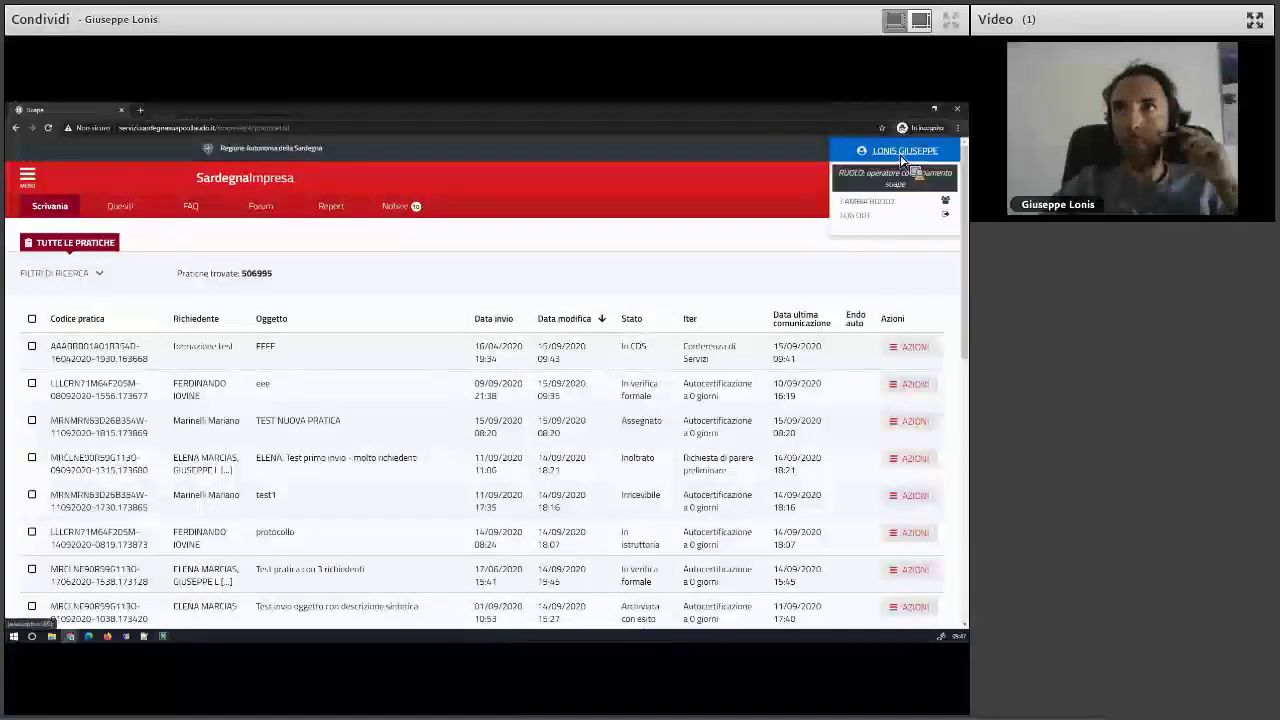
{"action": "left_click", "coordinate": [868, 201]}
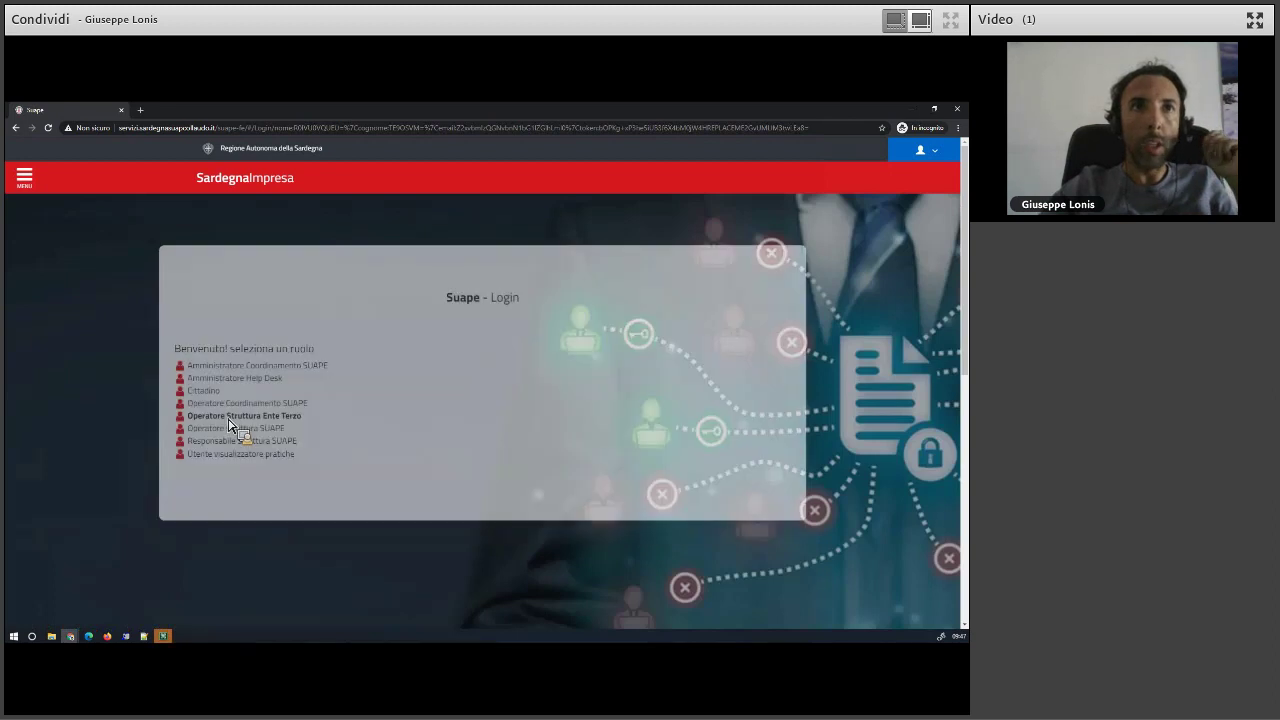
{"action": "left_click", "coordinate": [242, 434]}
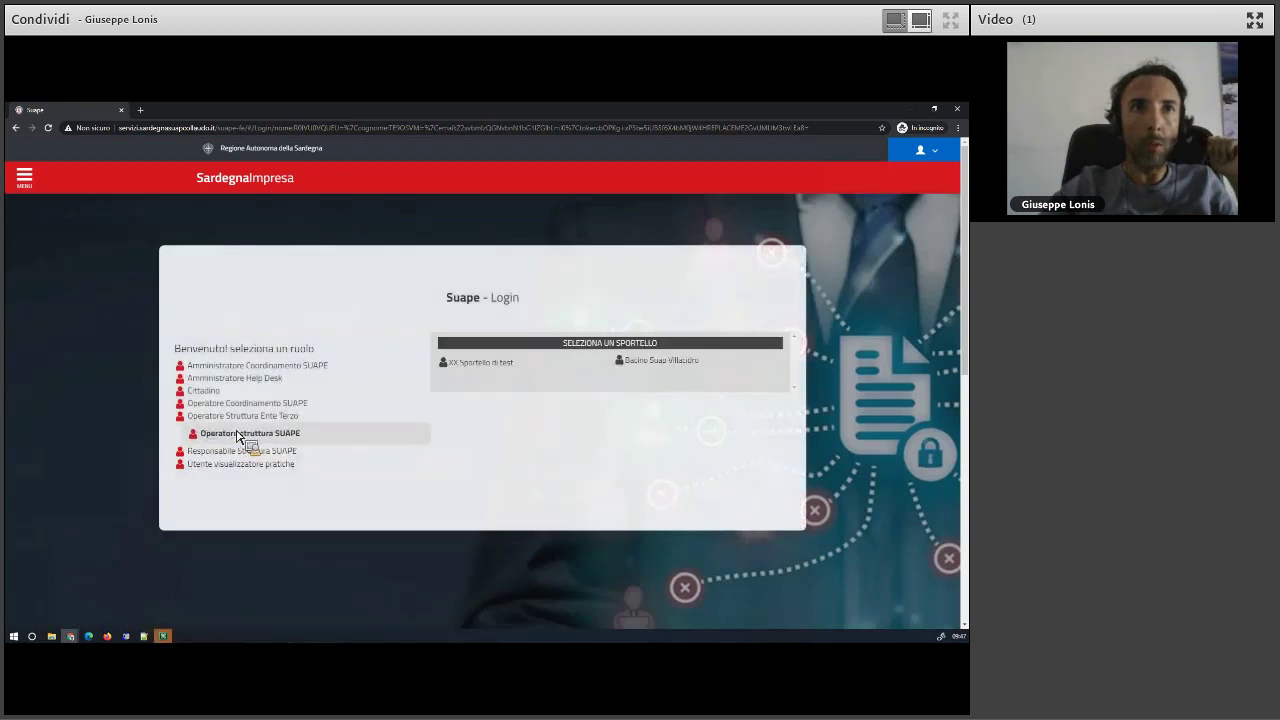
{"action": "left_click", "coordinate": [472, 363]}
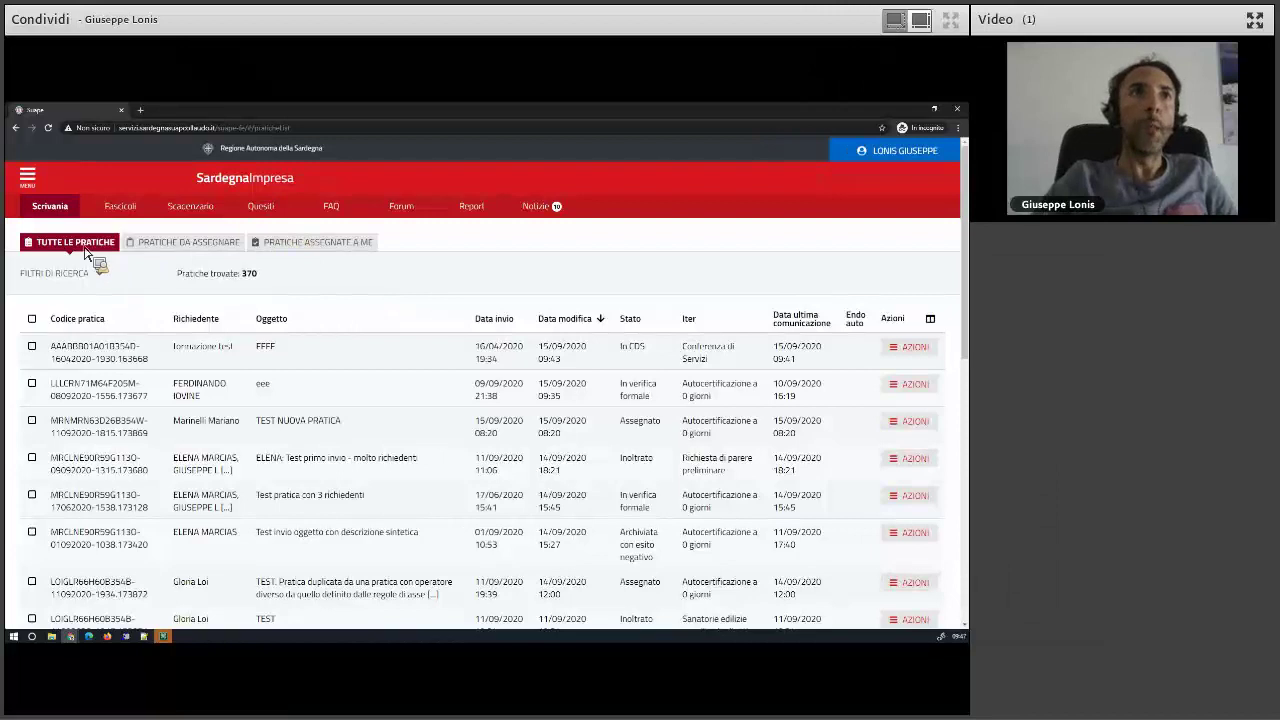
{"action": "left_click", "coordinate": [125, 207]}
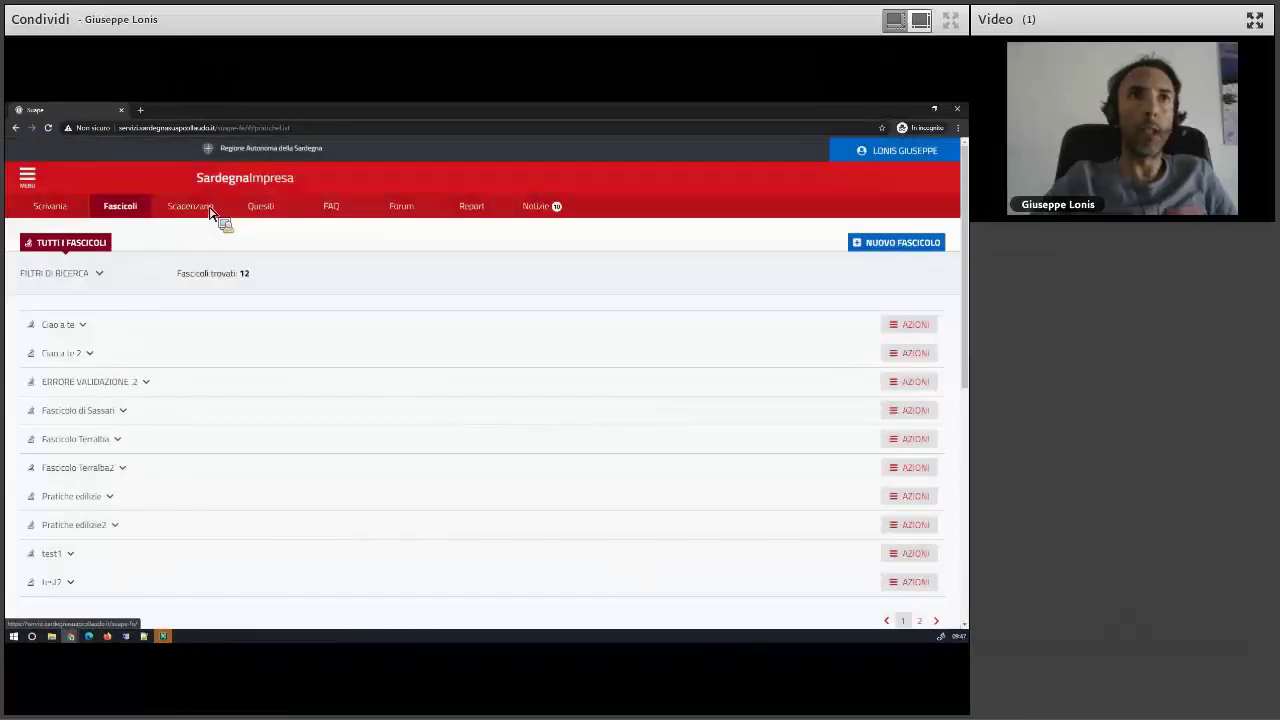
{"action": "left_click", "coordinate": [212, 214]}
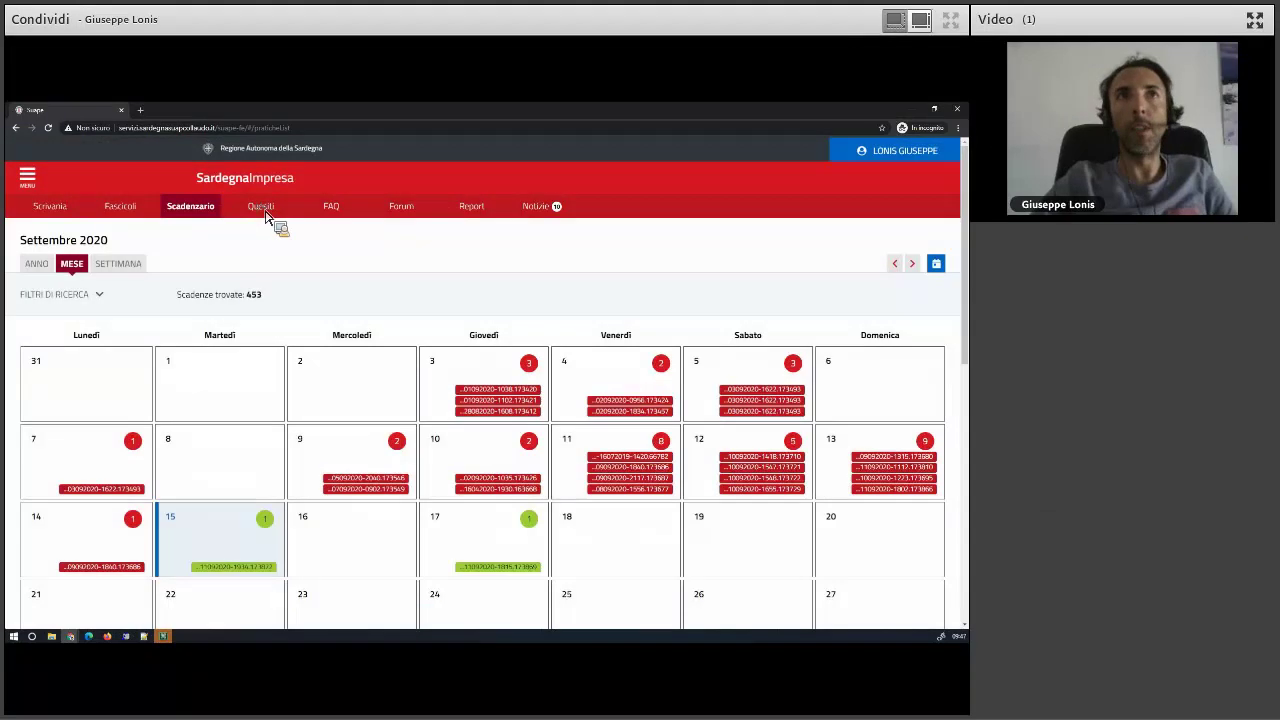
{"action": "left_click", "coordinate": [266, 213]}
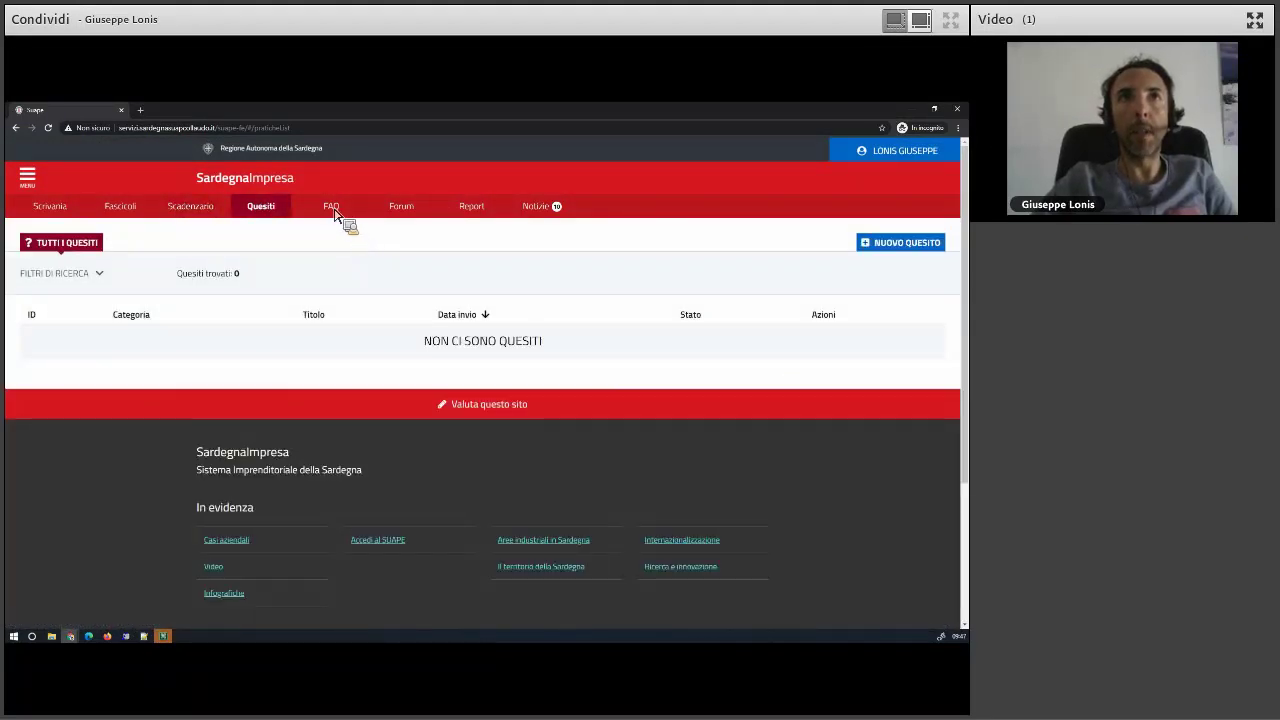
{"action": "left_click", "coordinate": [337, 213]}
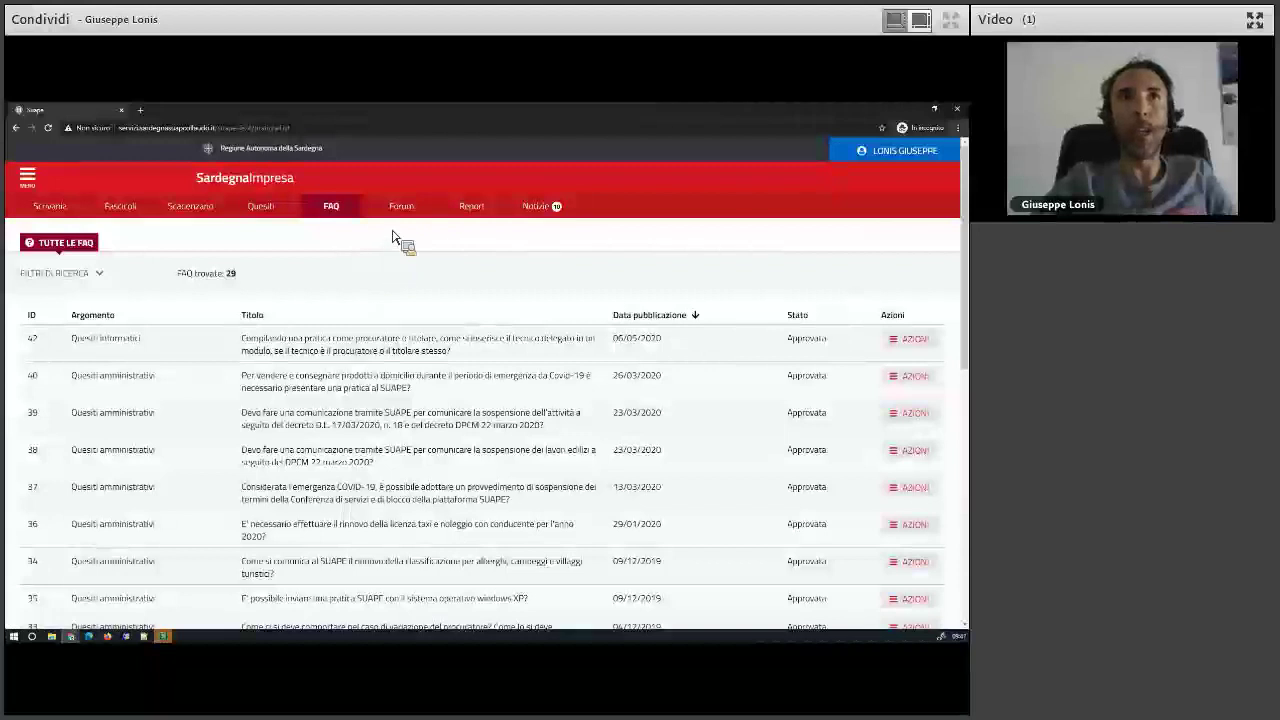
{"action": "left_click", "coordinate": [84, 278]}
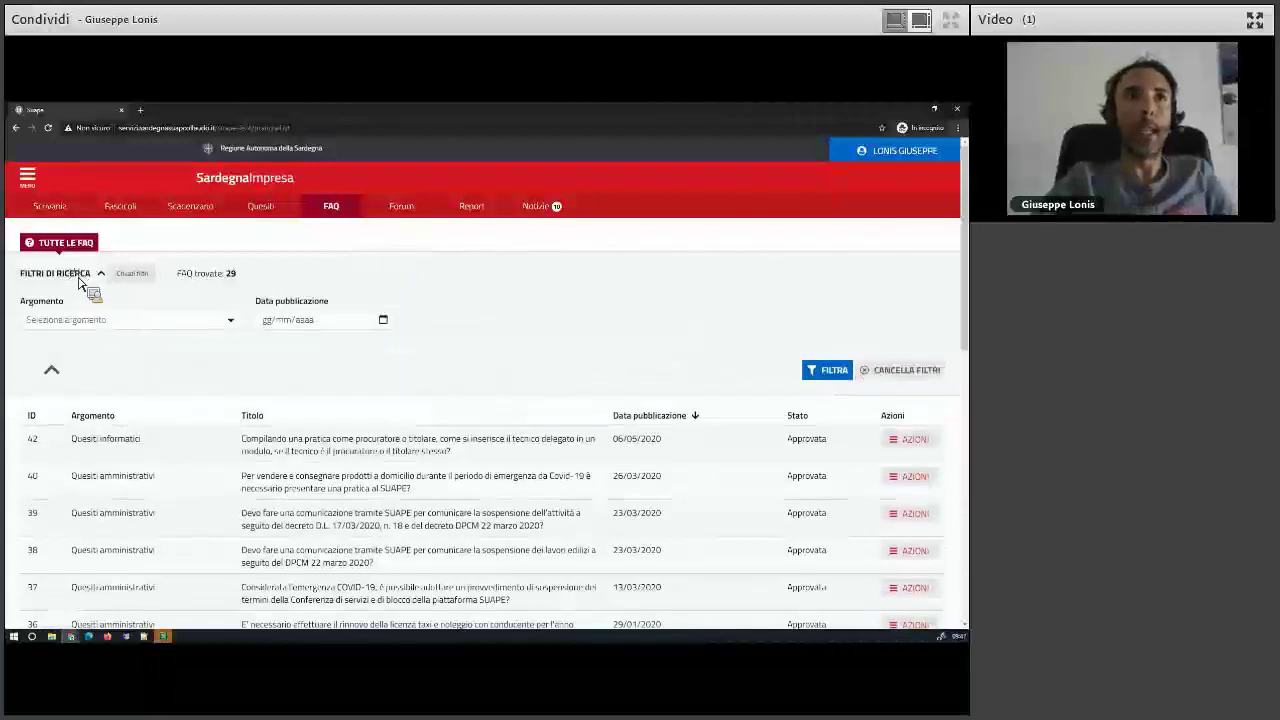
{"action": "left_click", "coordinate": [403, 208]}
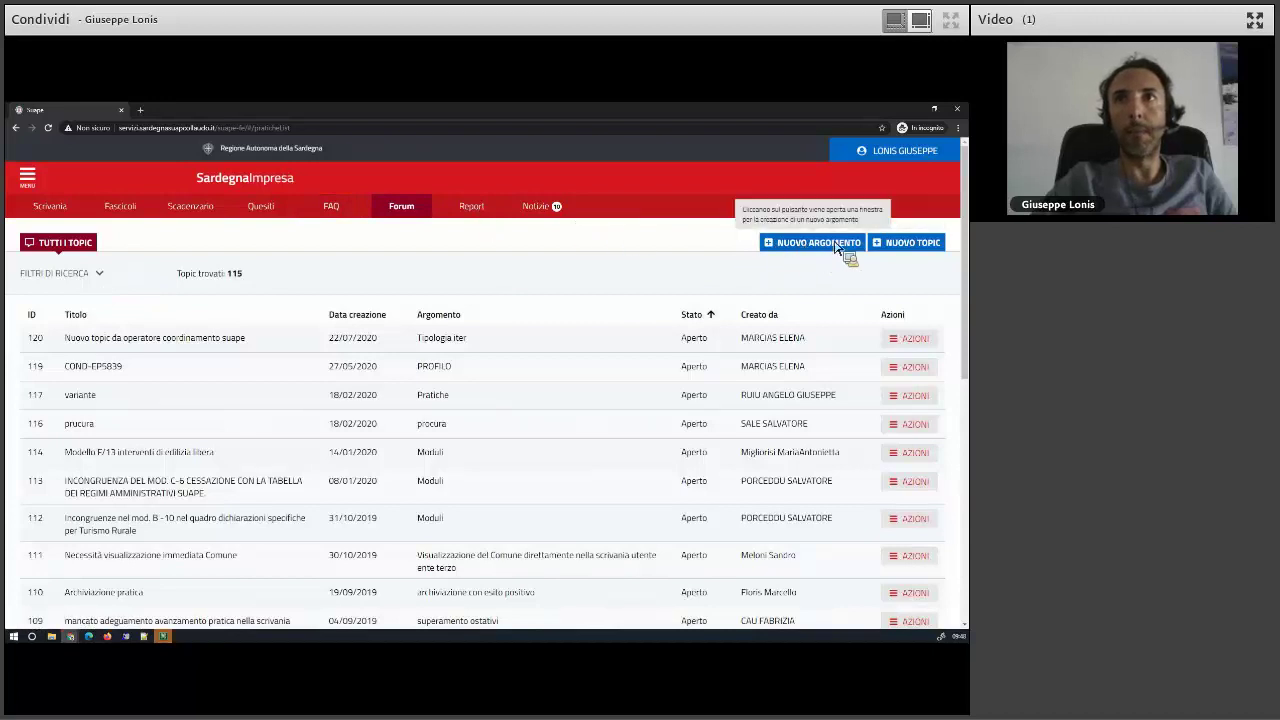
{"action": "left_click", "coordinate": [474, 208]}
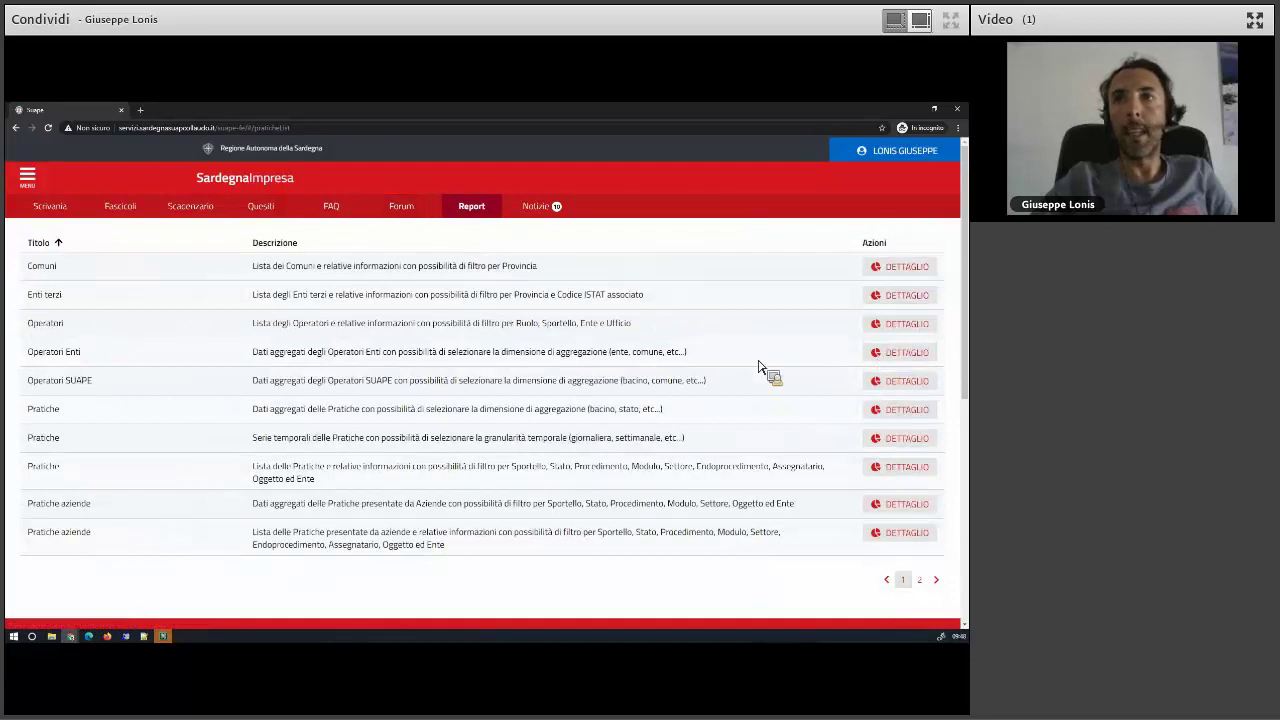
{"action": "left_click", "coordinate": [522, 212]}
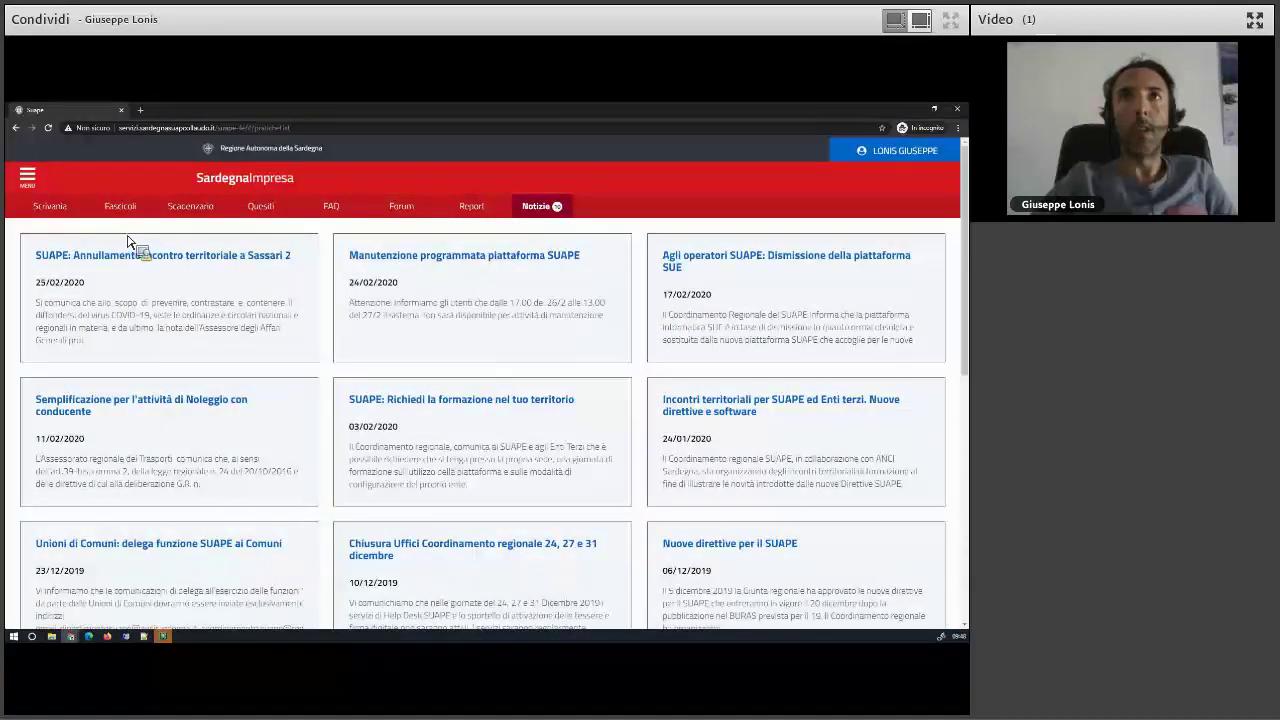
{"action": "left_click", "coordinate": [50, 207]}
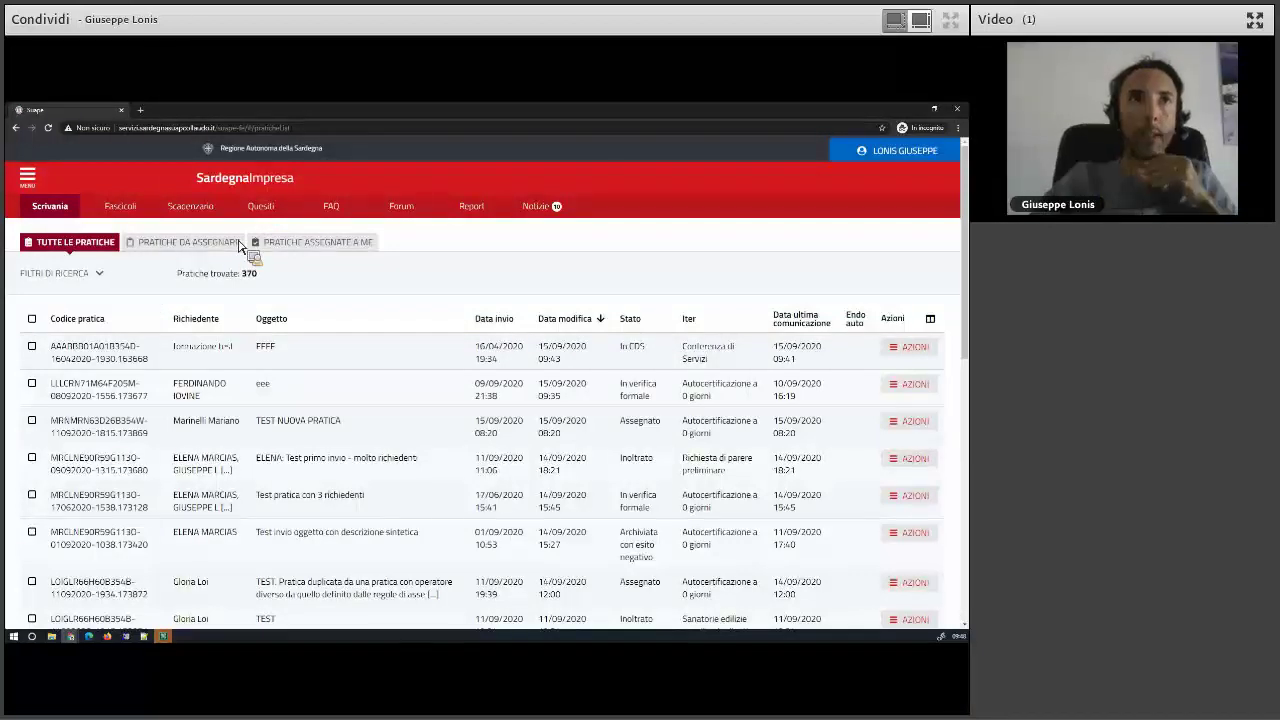
{"action": "left_click", "coordinate": [168, 245]}
{"action": "left_click", "coordinate": [282, 246]}
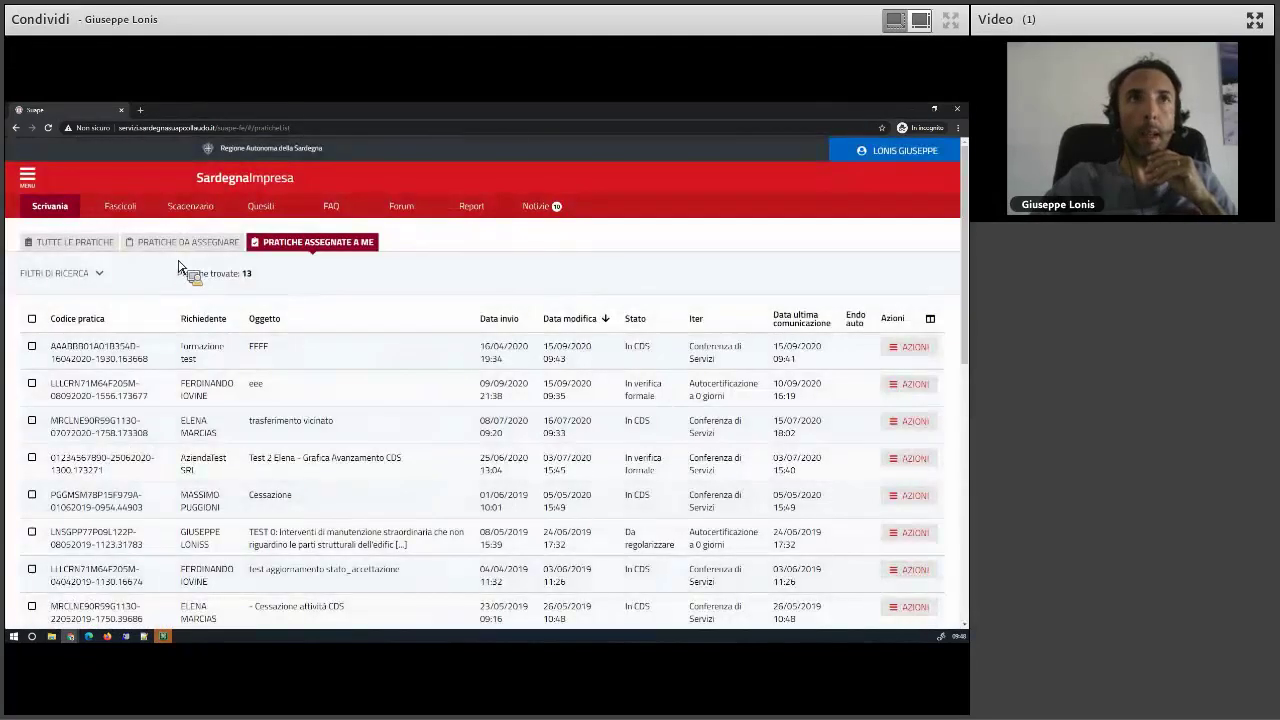
{"action": "left_click", "coordinate": [176, 246]}
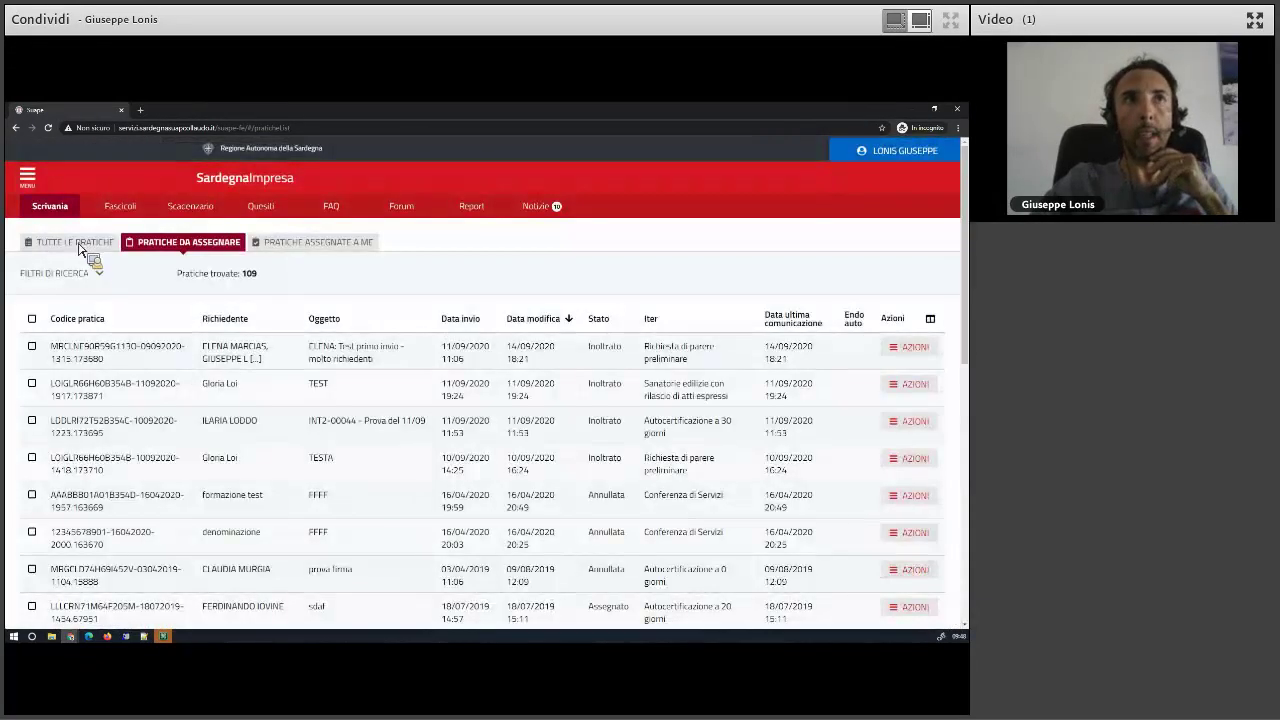
{"action": "left_click", "coordinate": [78, 243]}
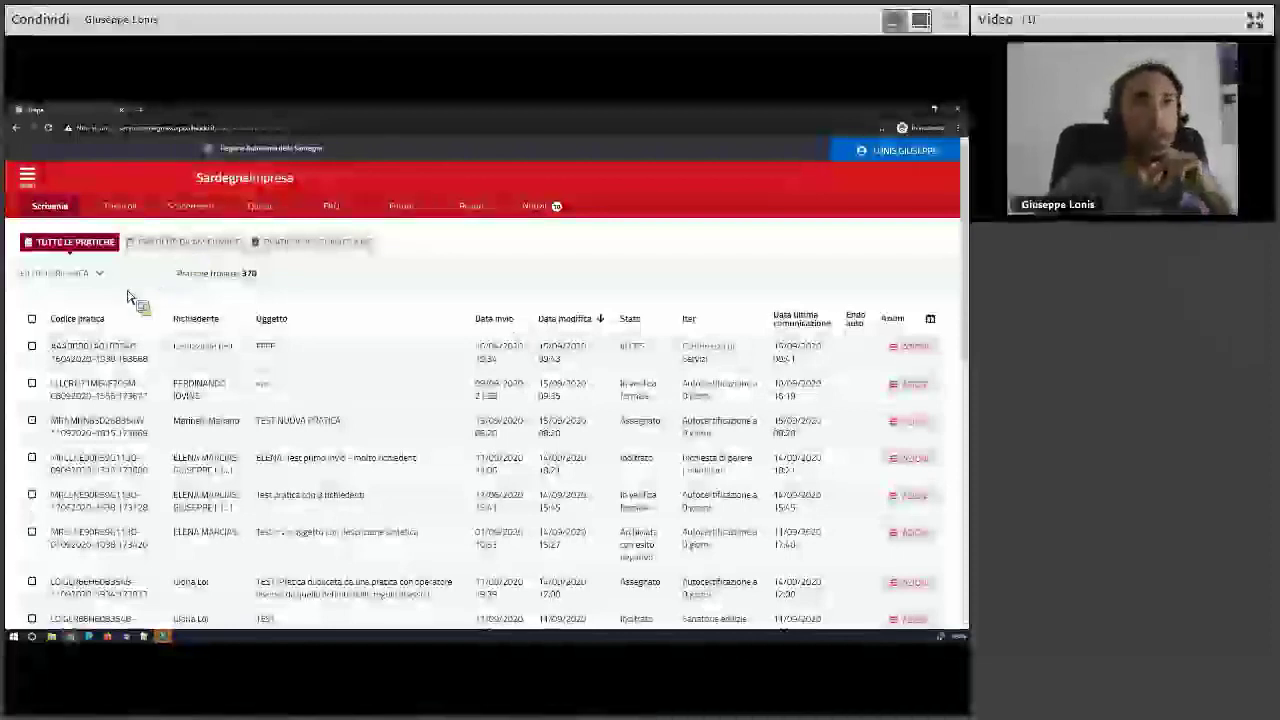
{"action": "left_click", "coordinate": [160, 245]}
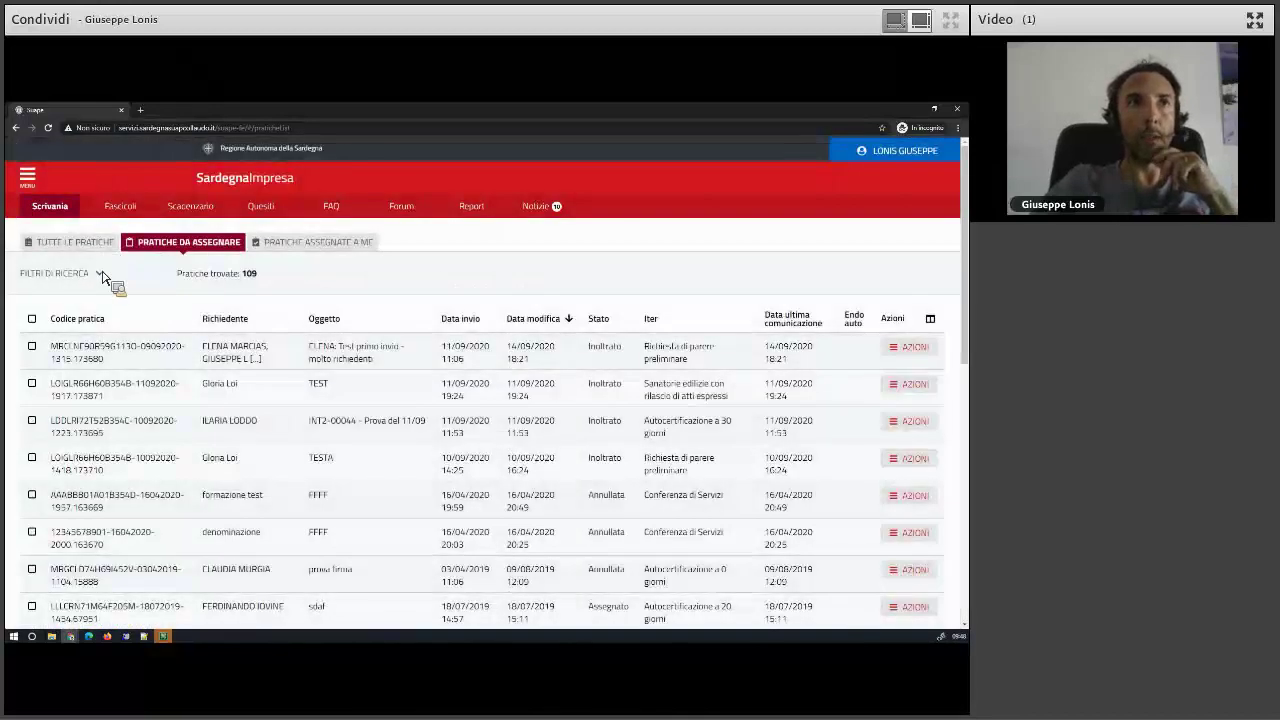
{"action": "left_click", "coordinate": [105, 247]}
{"action": "left_click", "coordinate": [268, 244]}
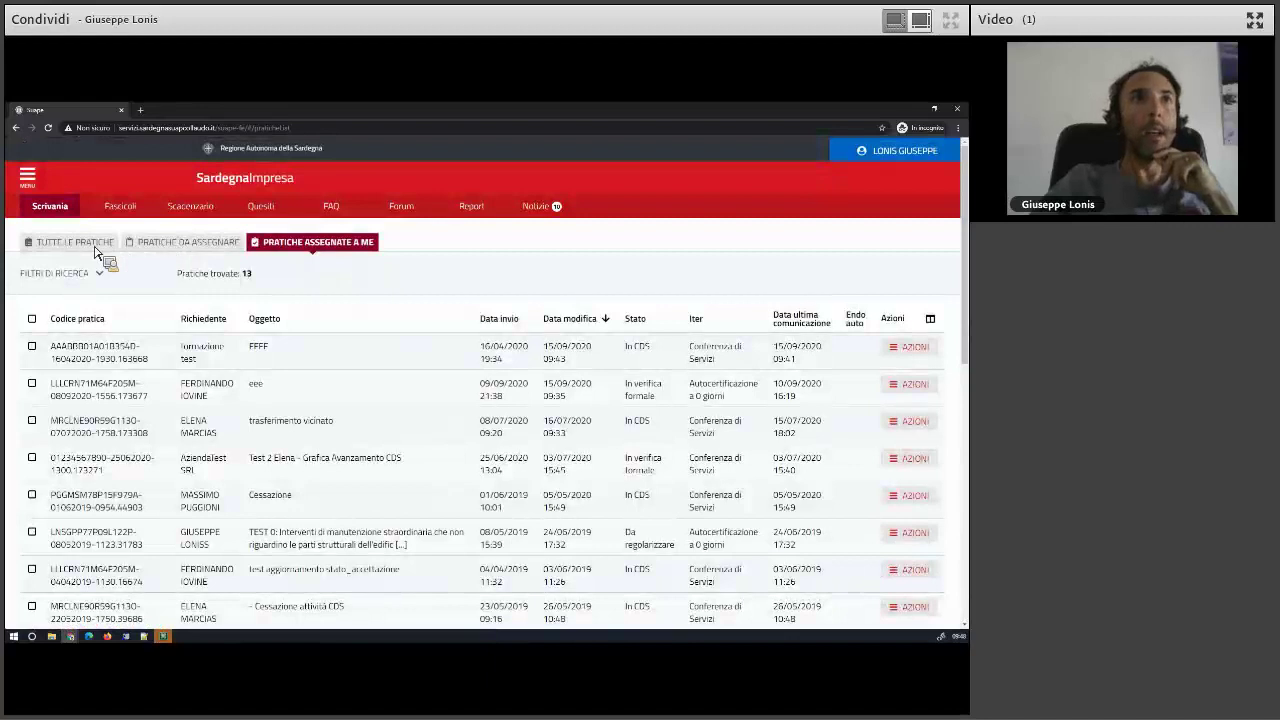
{"action": "left_click", "coordinate": [96, 247]}
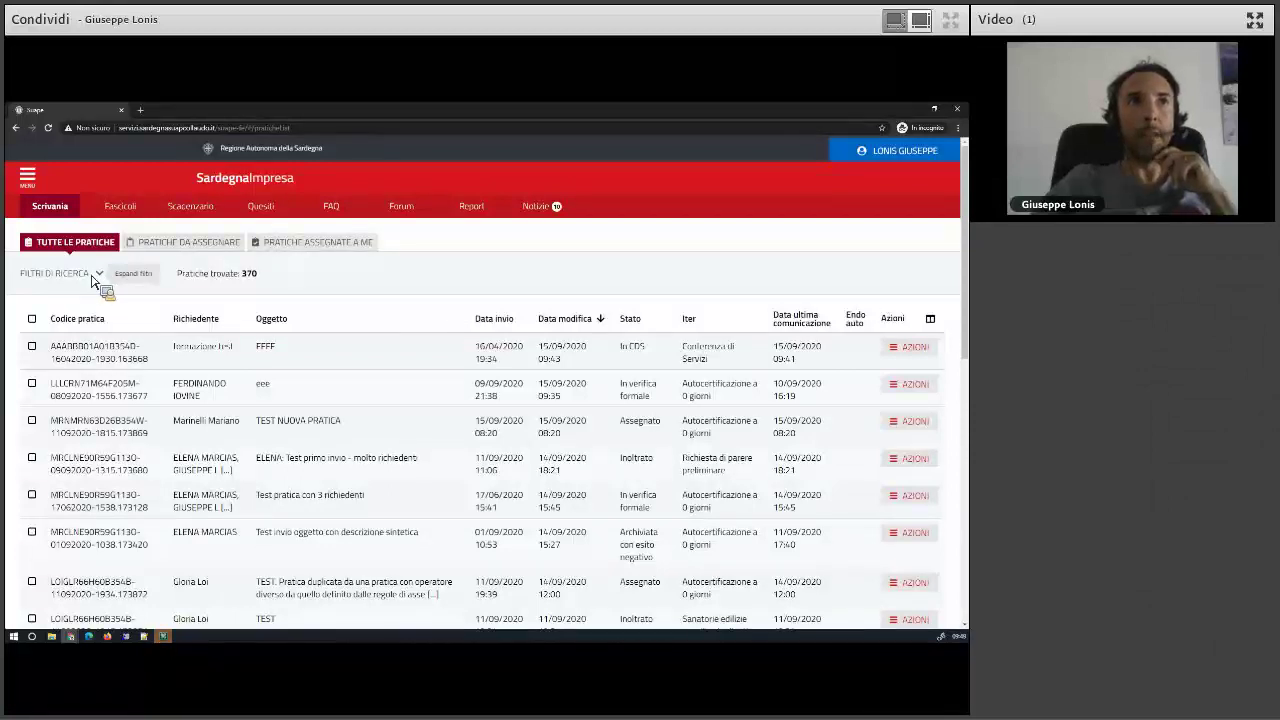
- Open the Filtri di ricerca panel and highlight the count of 370 pratiche found
{"action": "left_click", "coordinate": [97, 274]}
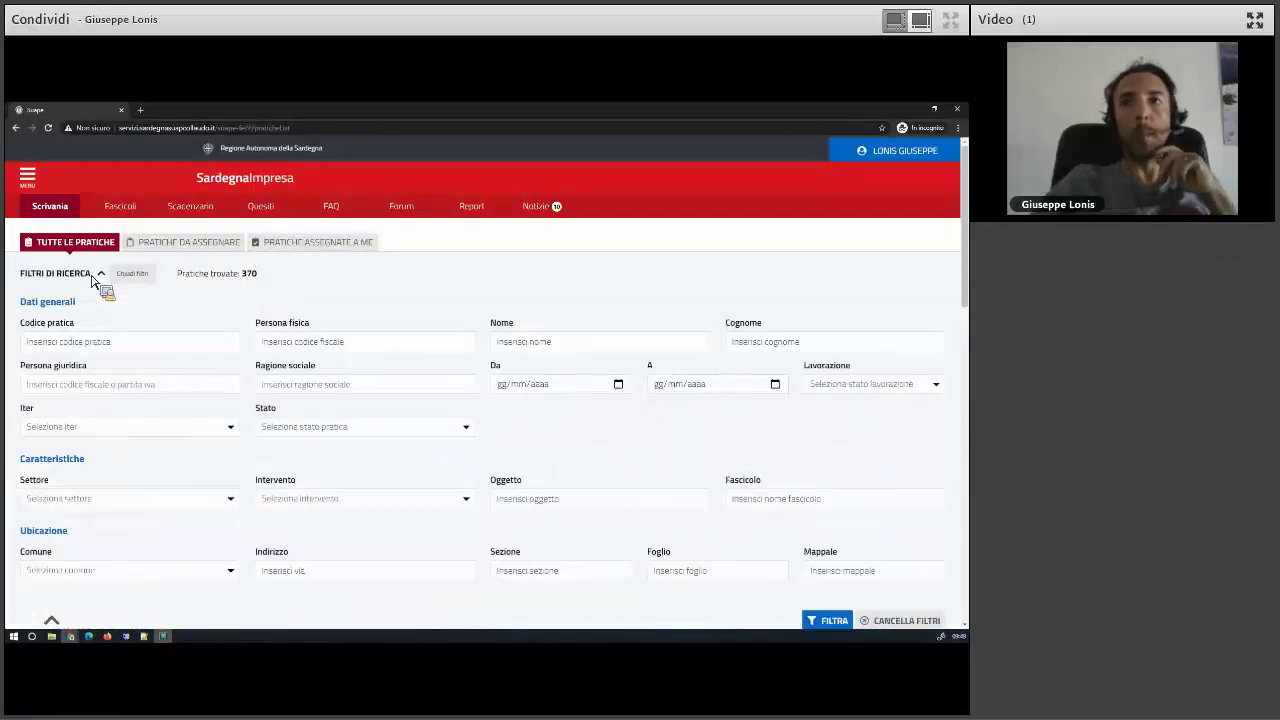
{"action": "left_click", "coordinate": [93, 276]}
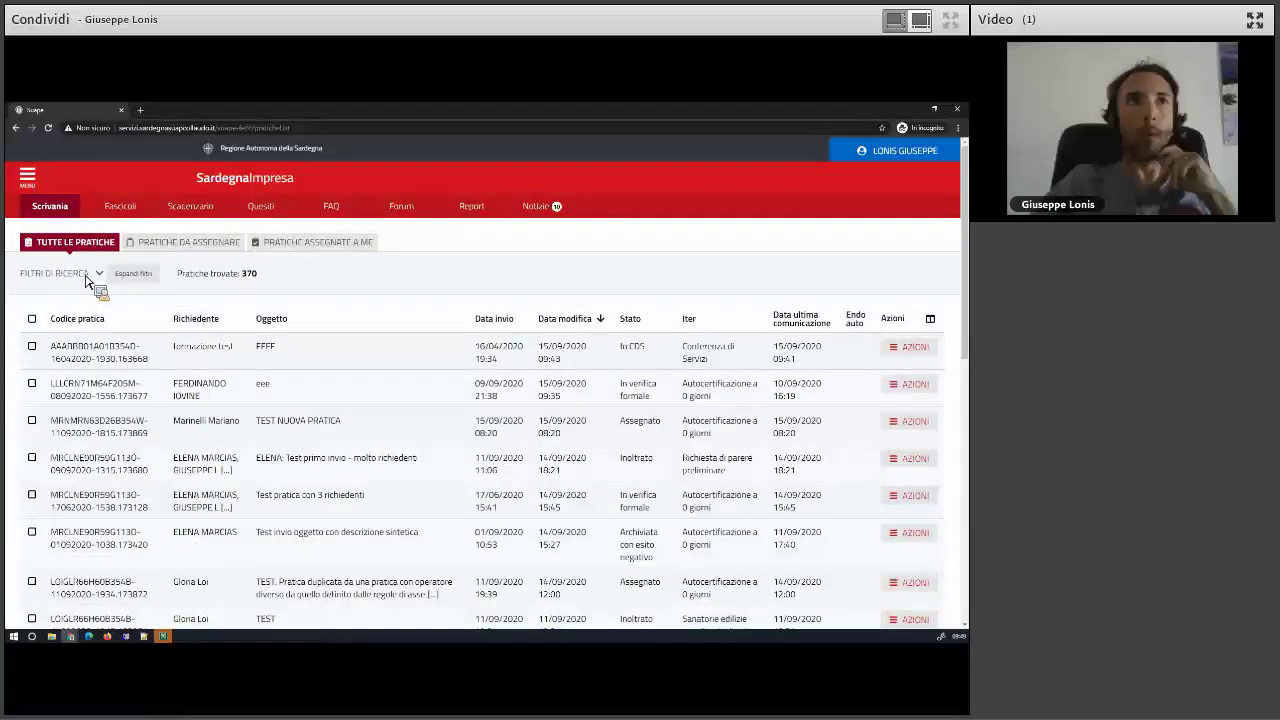
{"action": "left_click", "coordinate": [94, 274]}
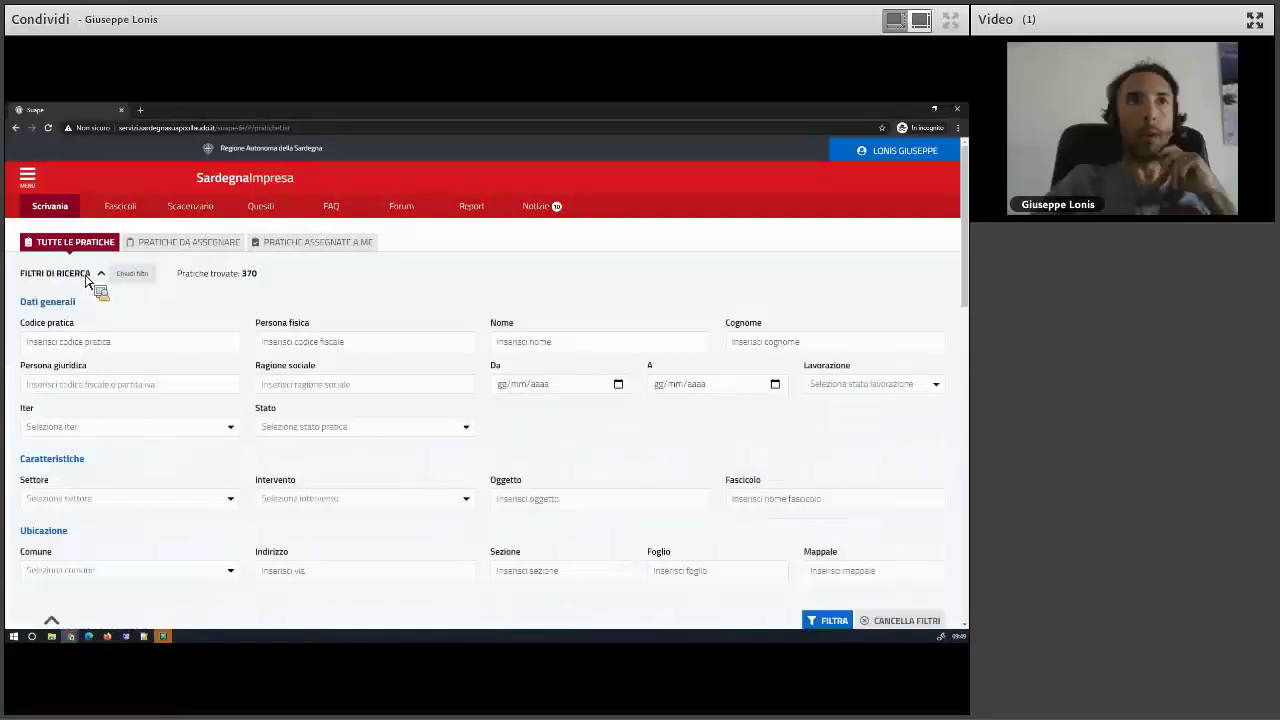
{"action": "left_click", "coordinate": [53, 619]}
{"action": "left_click", "coordinate": [89, 280]}
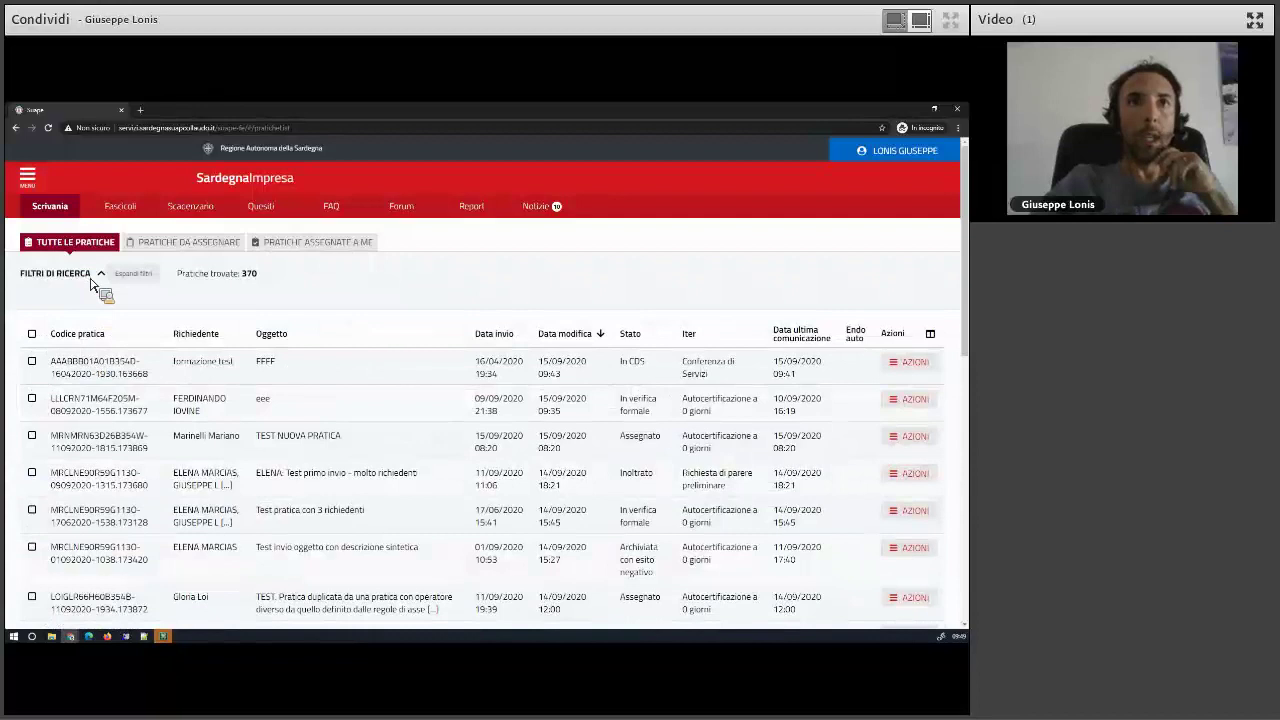
{"action": "triple_click", "coordinate": [197, 279]}
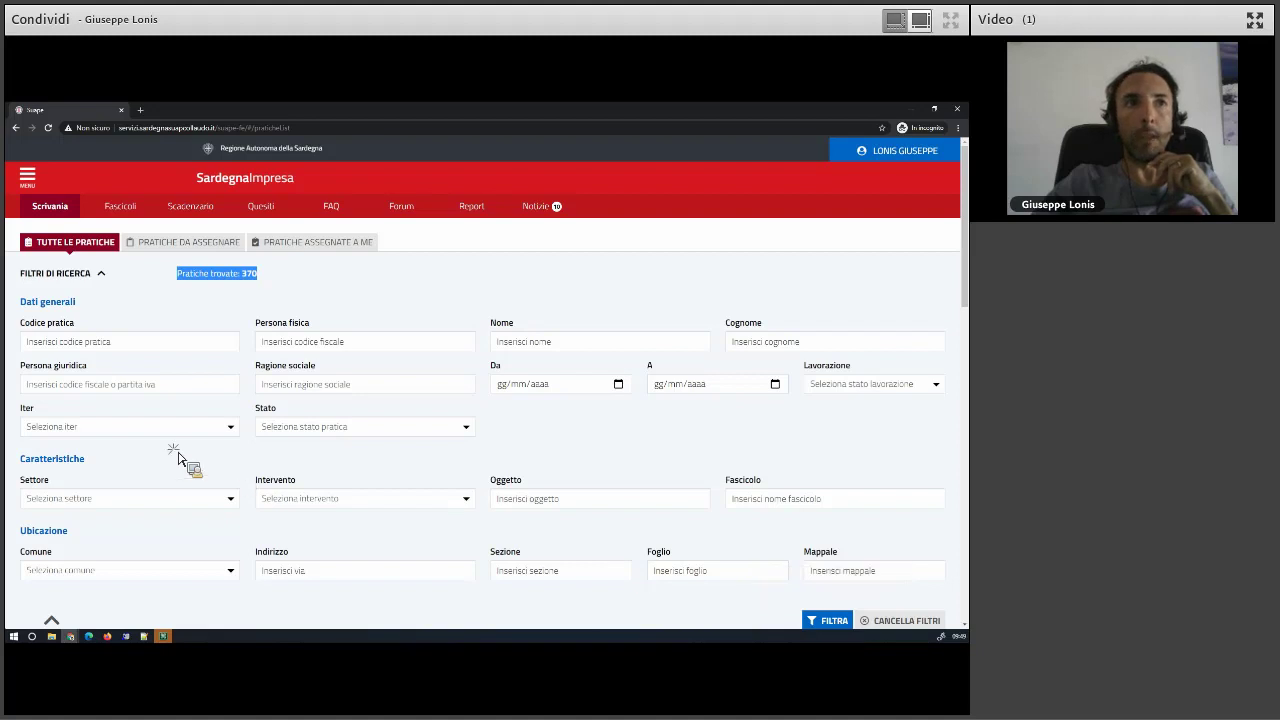
- Filter by Iter Conferenza di Servizi and Stato Inoltrato, leaving 10 pratiche
{"action": "left_click", "coordinate": [80, 428]}
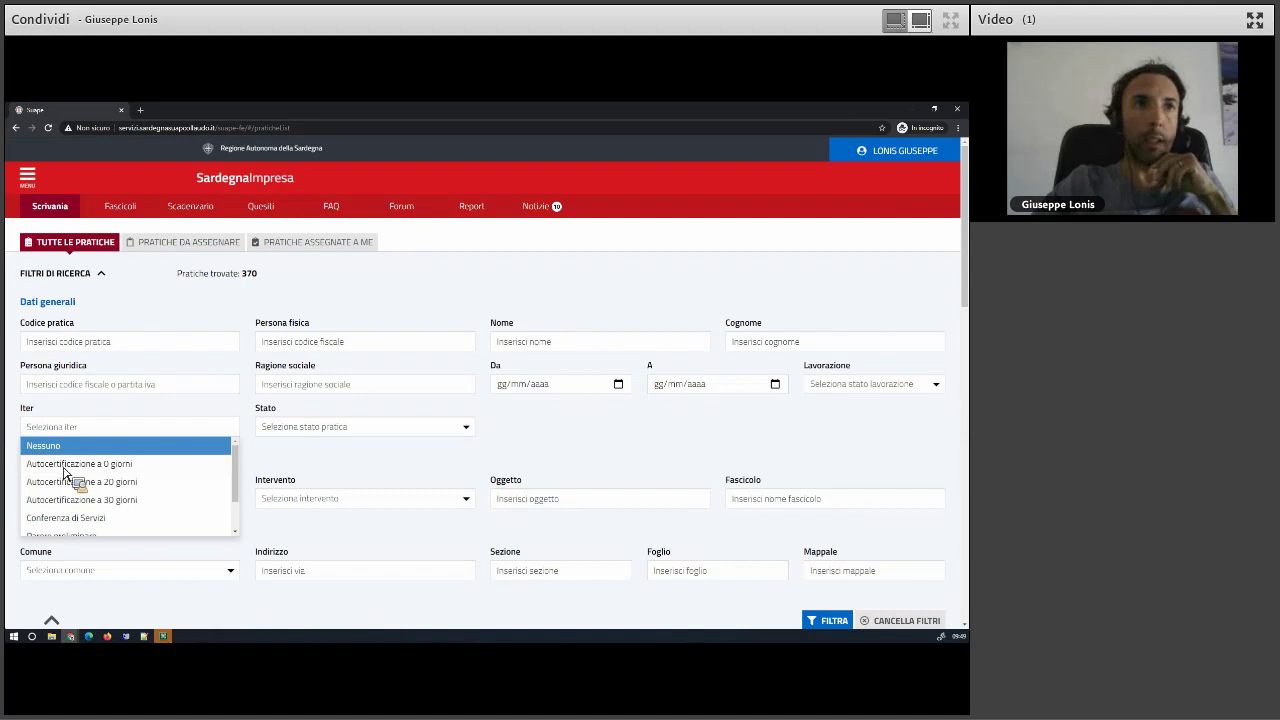
{"action": "left_click", "coordinate": [72, 518]}
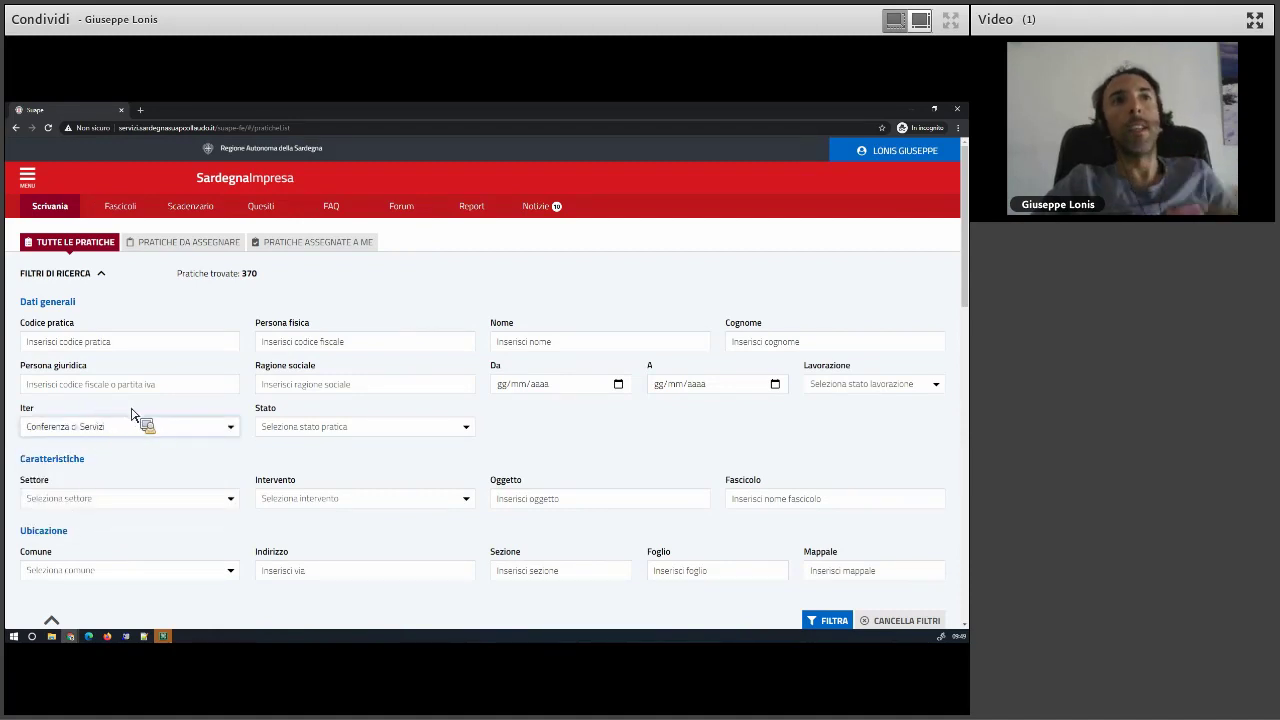
{"action": "left_click", "coordinate": [325, 432]}
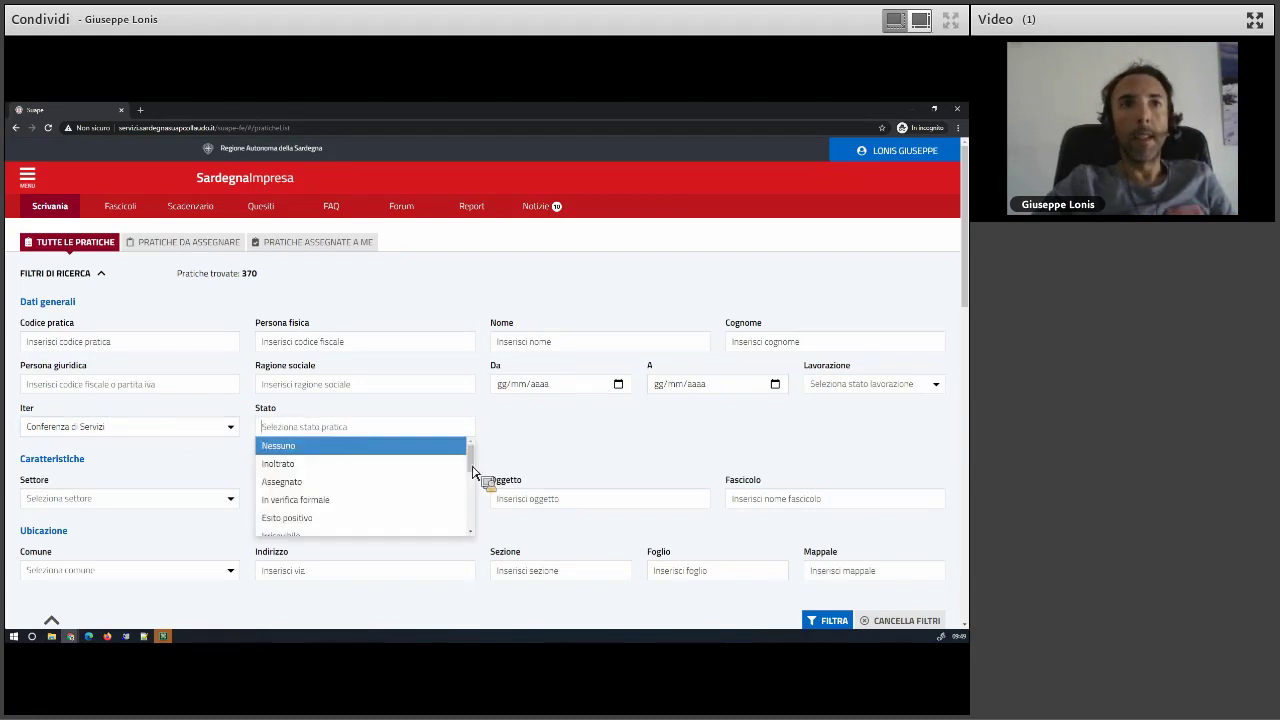
{"action": "scroll", "coordinate": [477, 478], "scroll_direction": "down", "scroll_amount": 1}
{"action": "mouse_move", "coordinate": [476, 484]}
{"action": "left_mouse_down"}
{"action": "mouse_move", "coordinate": [480, 522]}
{"action": "mouse_move", "coordinate": [475, 468]}
{"action": "mouse_move", "coordinate": [482, 476]}
{"action": "mouse_move", "coordinate": [460, 486]}
{"action": "left_mouse_up"}
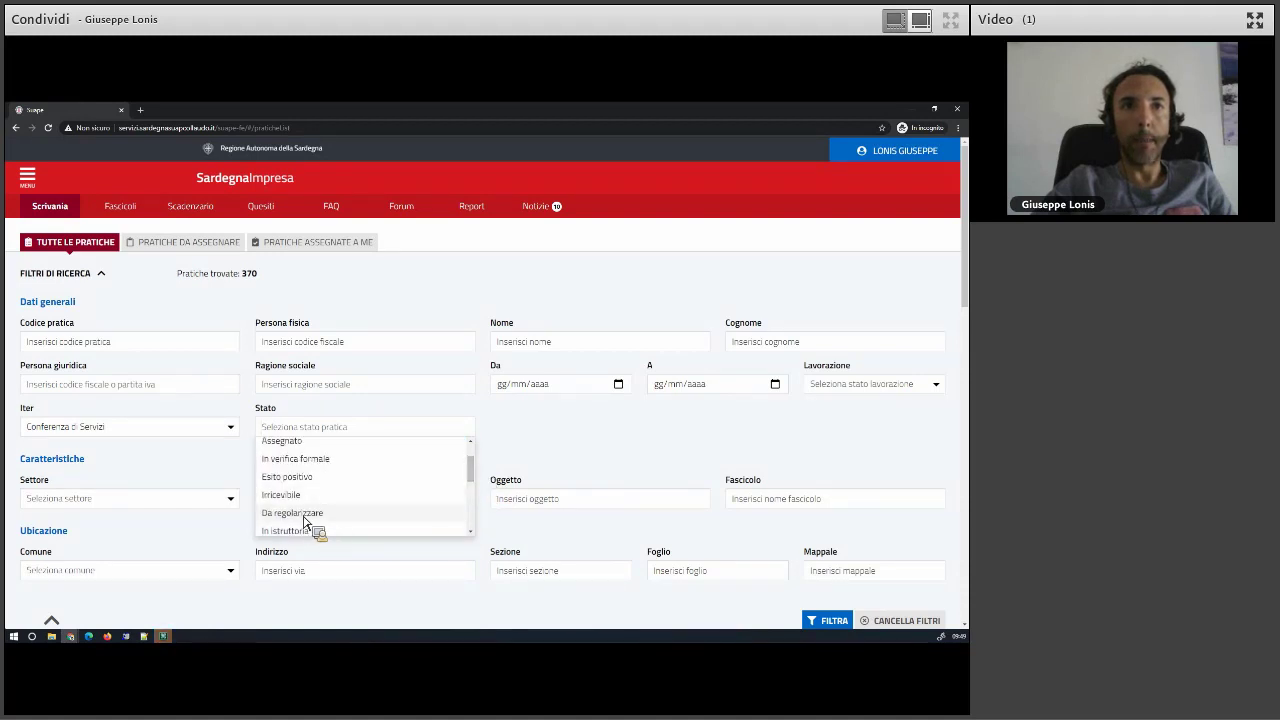
{"action": "scroll", "coordinate": [305, 475], "scroll_direction": "up", "scroll_amount": 2}
{"action": "left_click", "coordinate": [293, 464]}
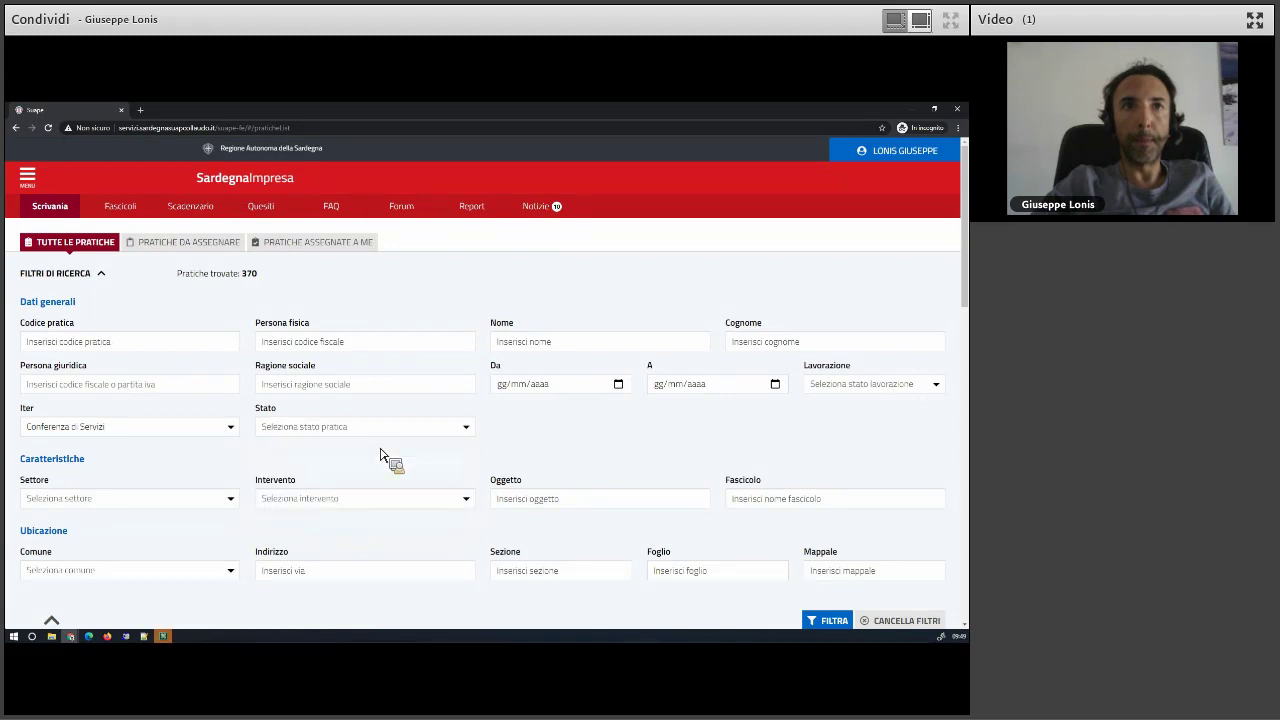
{"action": "left_click", "coordinate": [827, 620]}
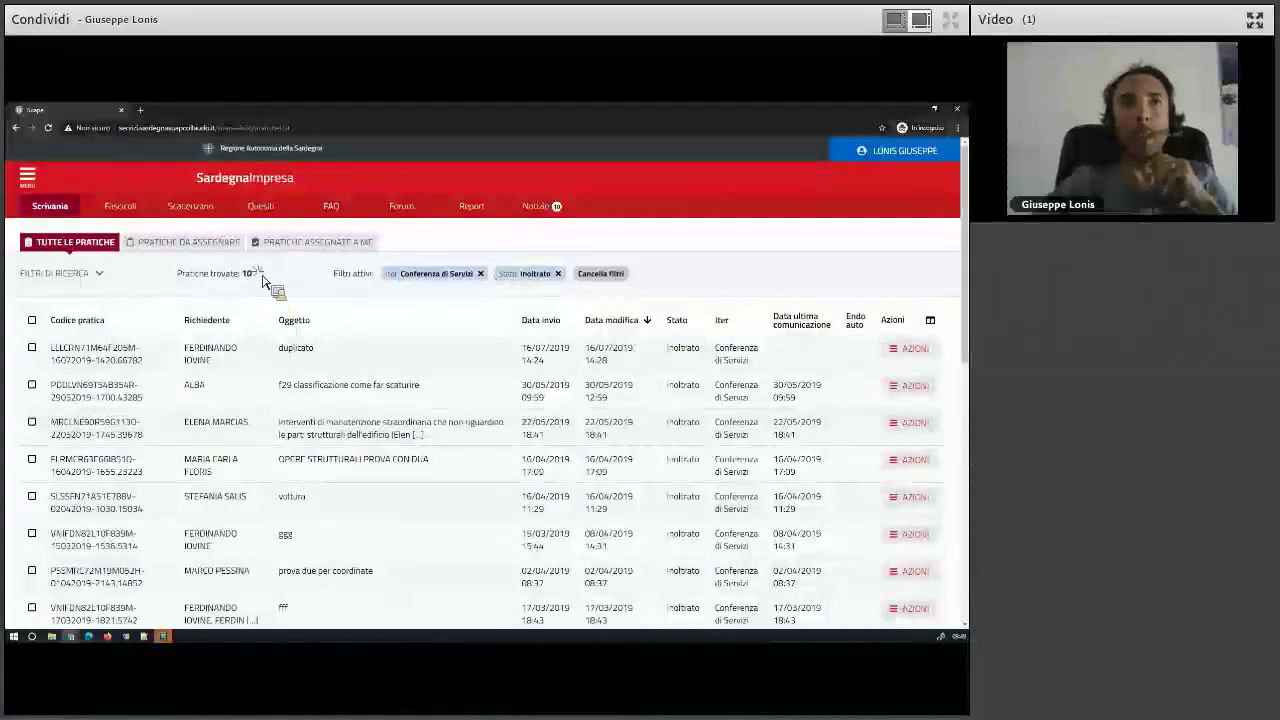
{"action": "left_click_drag", "start_coordinate": [177, 272], "coordinate": [252, 275]}
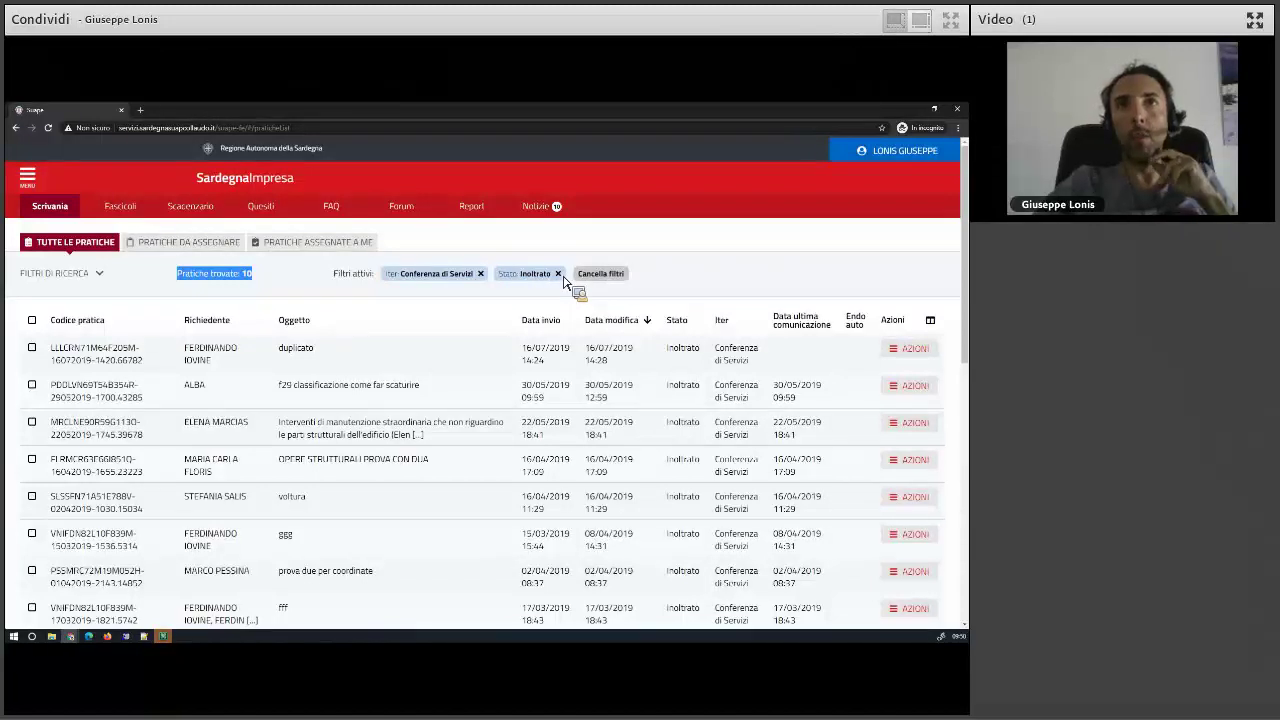
- Try an Oggetto filter with the subject 'ffff'
{"action": "left_click", "coordinate": [100, 278]}
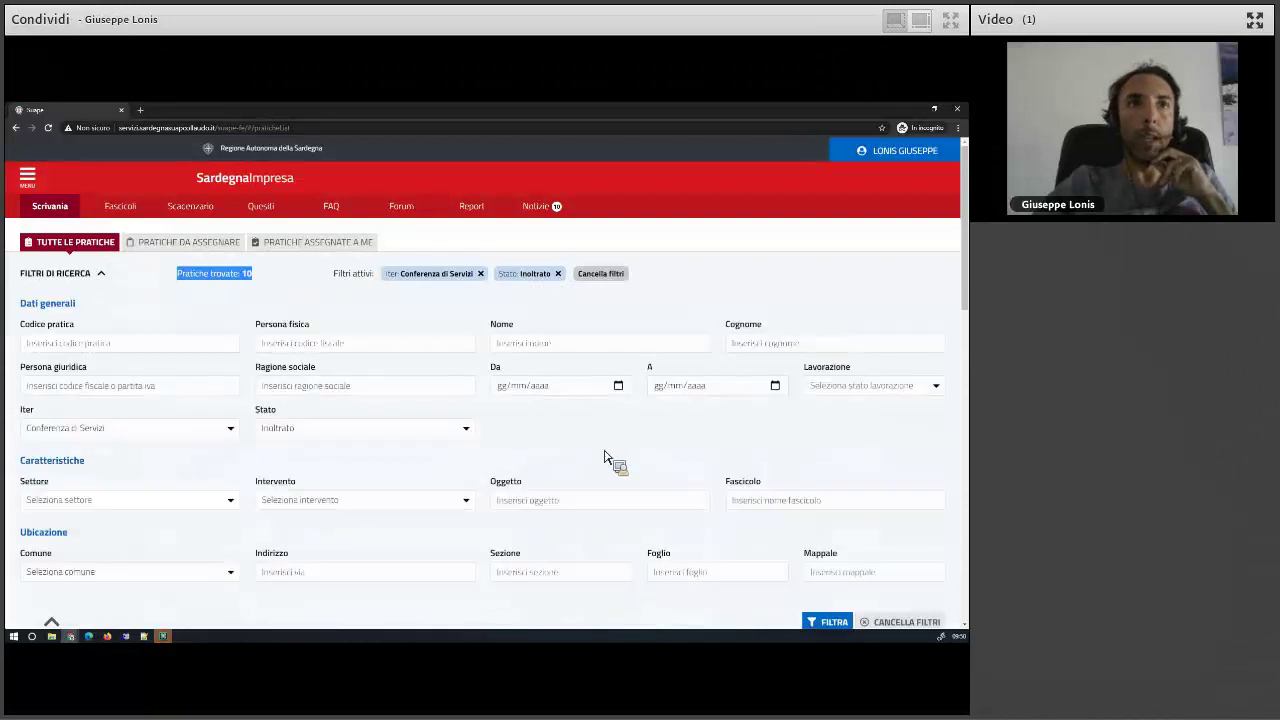
{"action": "left_click", "coordinate": [561, 502]}
{"action": "type", "text": "ffff"}
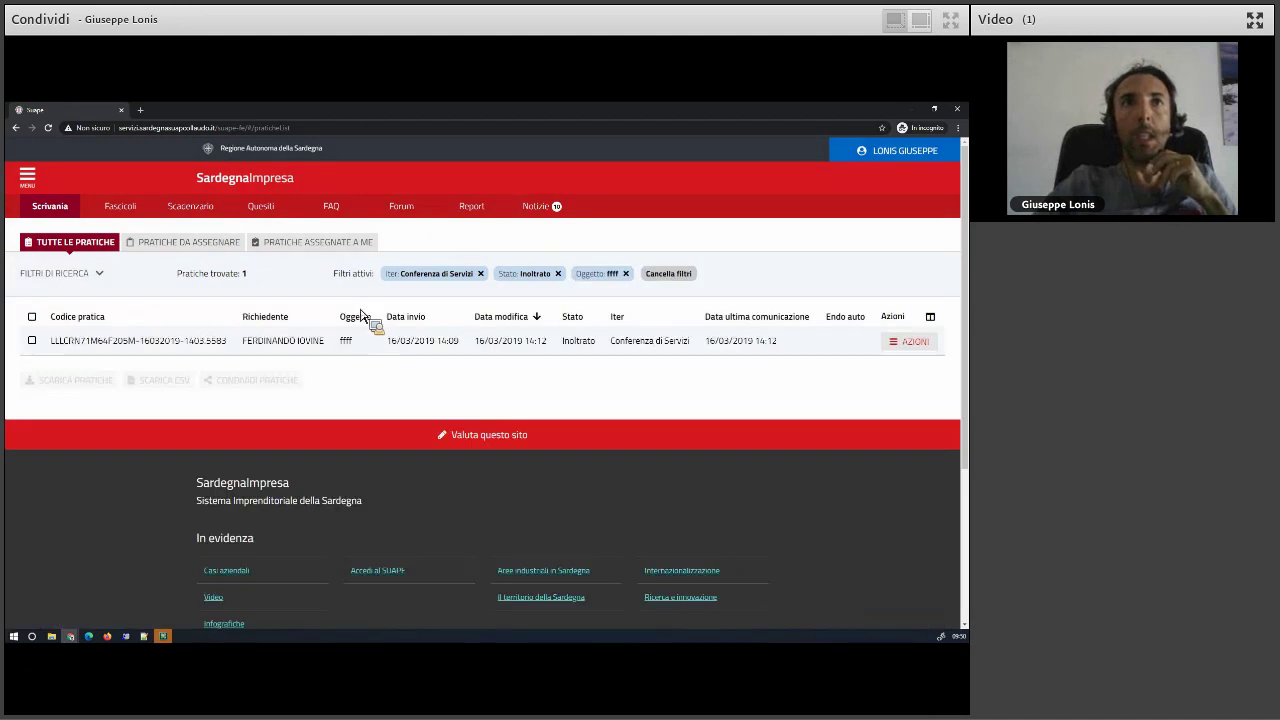
- Remove the ffff, Conferenza di Servizi and Inoltrato filter chips and reopen the filter form
{"action": "left_click", "coordinate": [624, 275]}
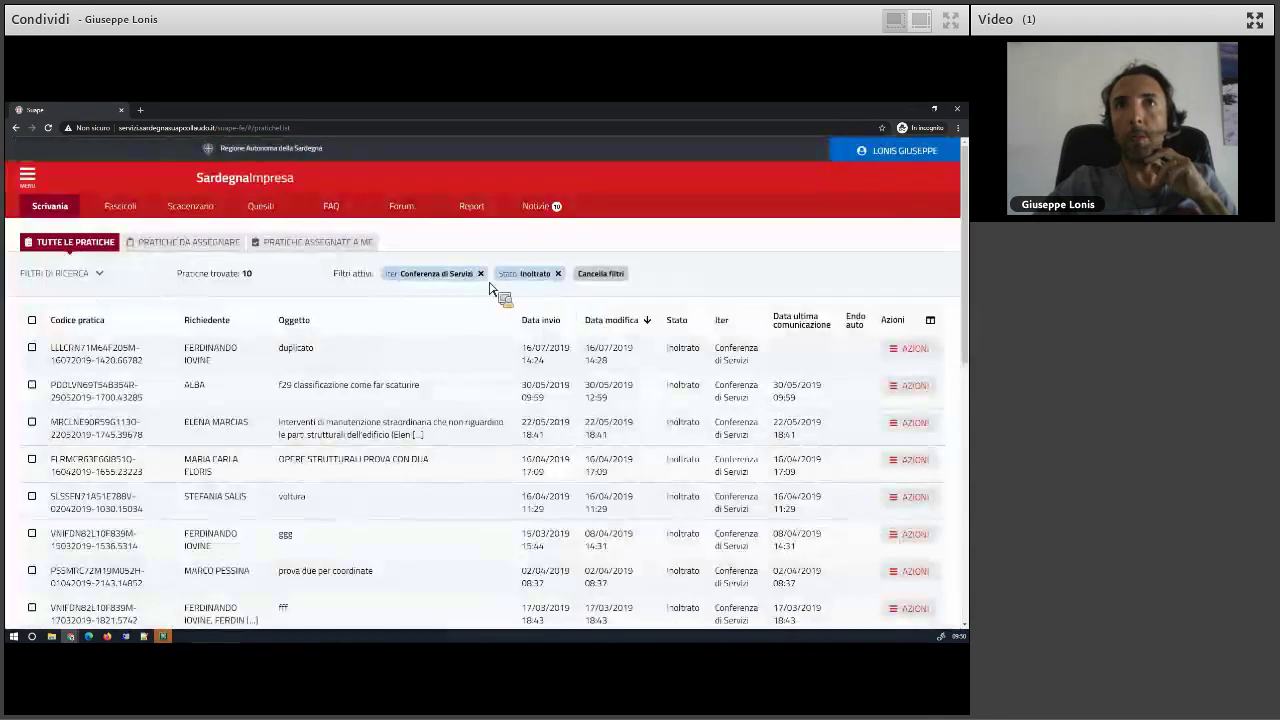
{"action": "left_click", "coordinate": [481, 274]}
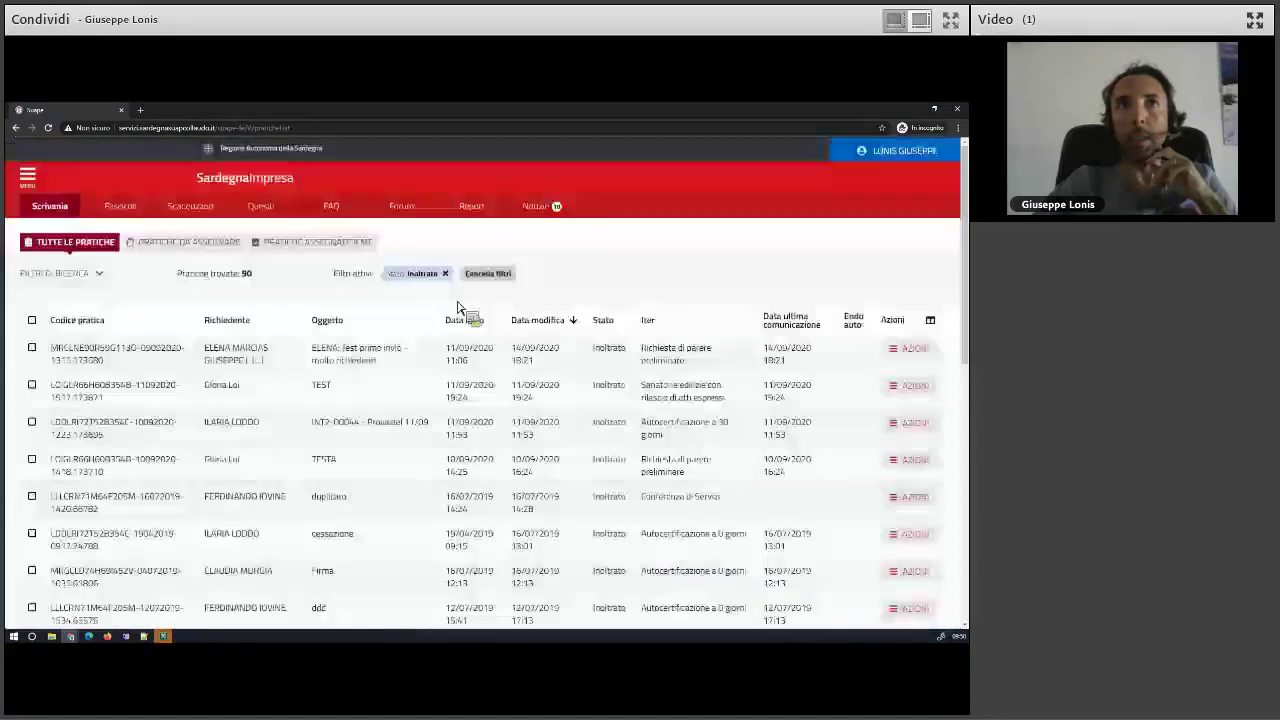
{"action": "left_click", "coordinate": [445, 273]}
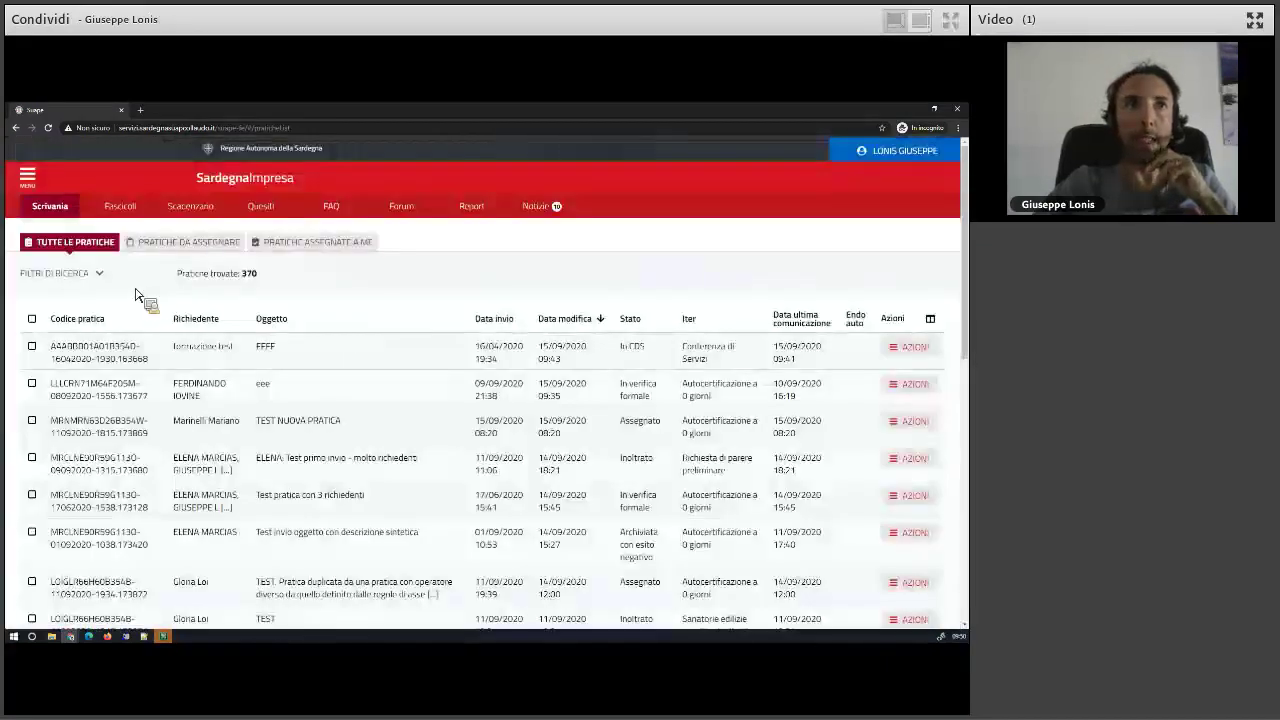
{"action": "left_click", "coordinate": [72, 277]}
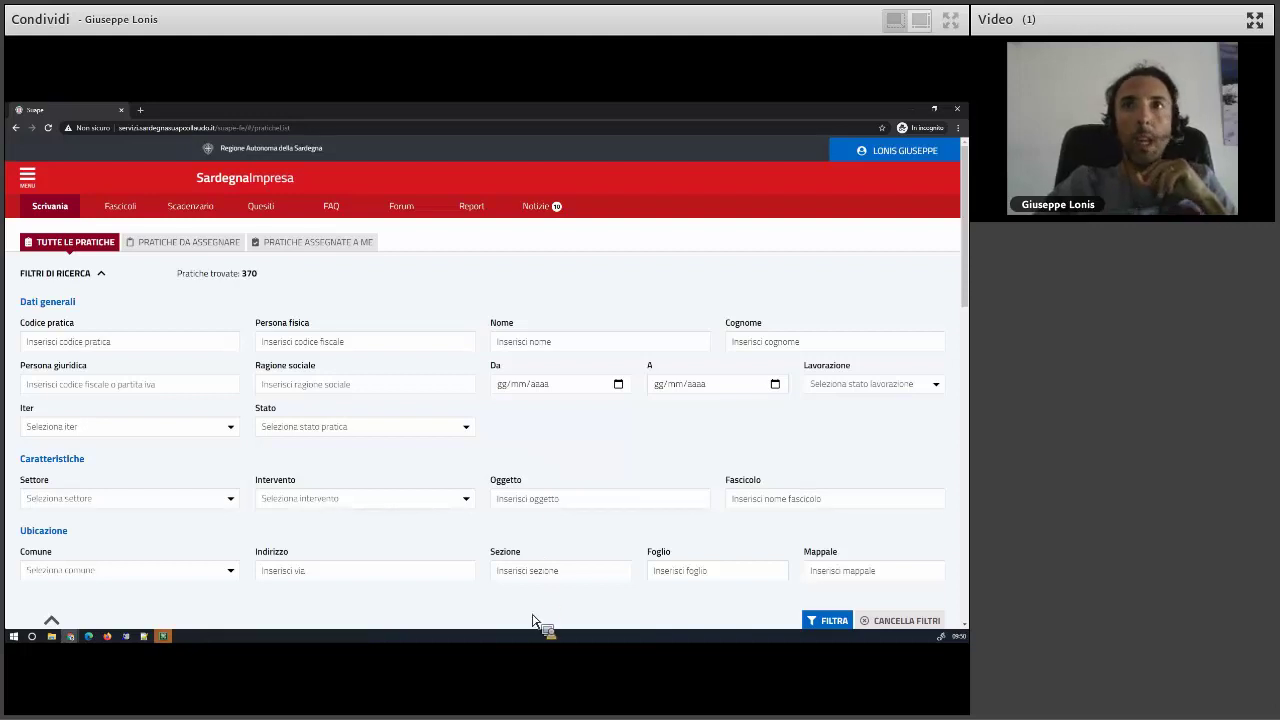
- Filter the practice list by Lavorazione set to Lavorate
{"action": "left_click", "coordinate": [853, 392]}
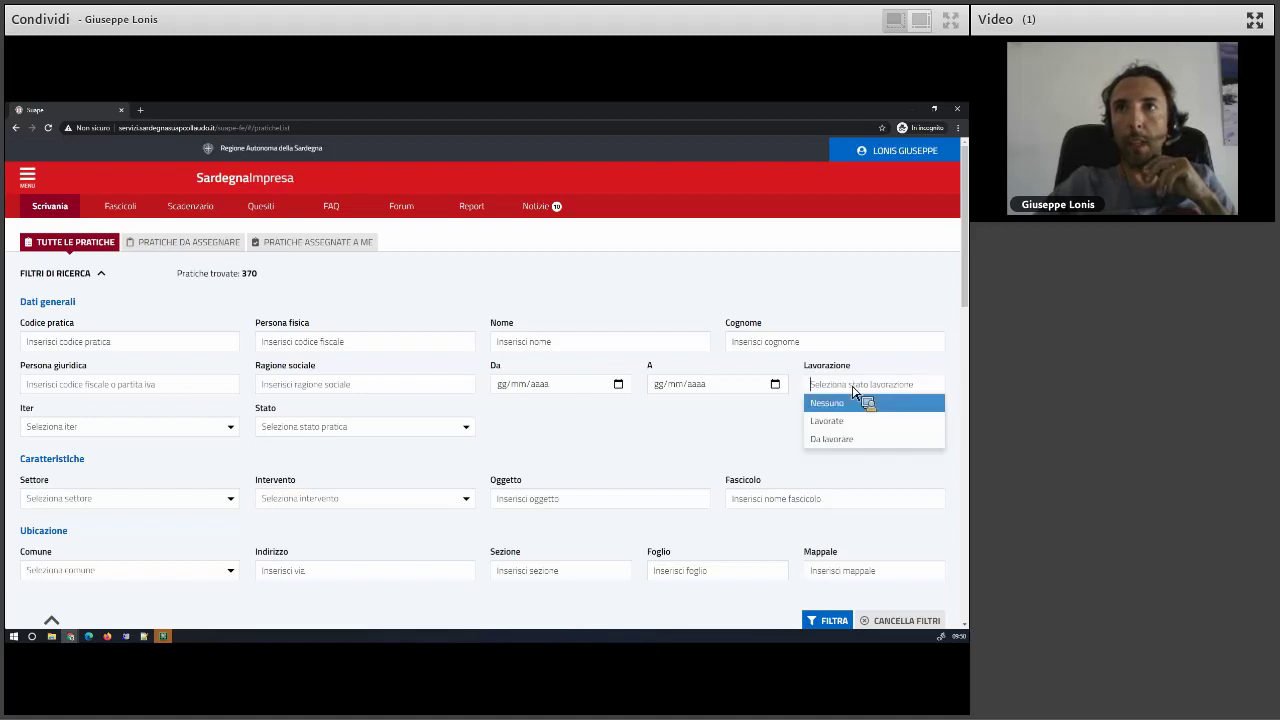
{"action": "left_click", "coordinate": [846, 428]}
{"action": "left_click", "coordinate": [840, 624]}
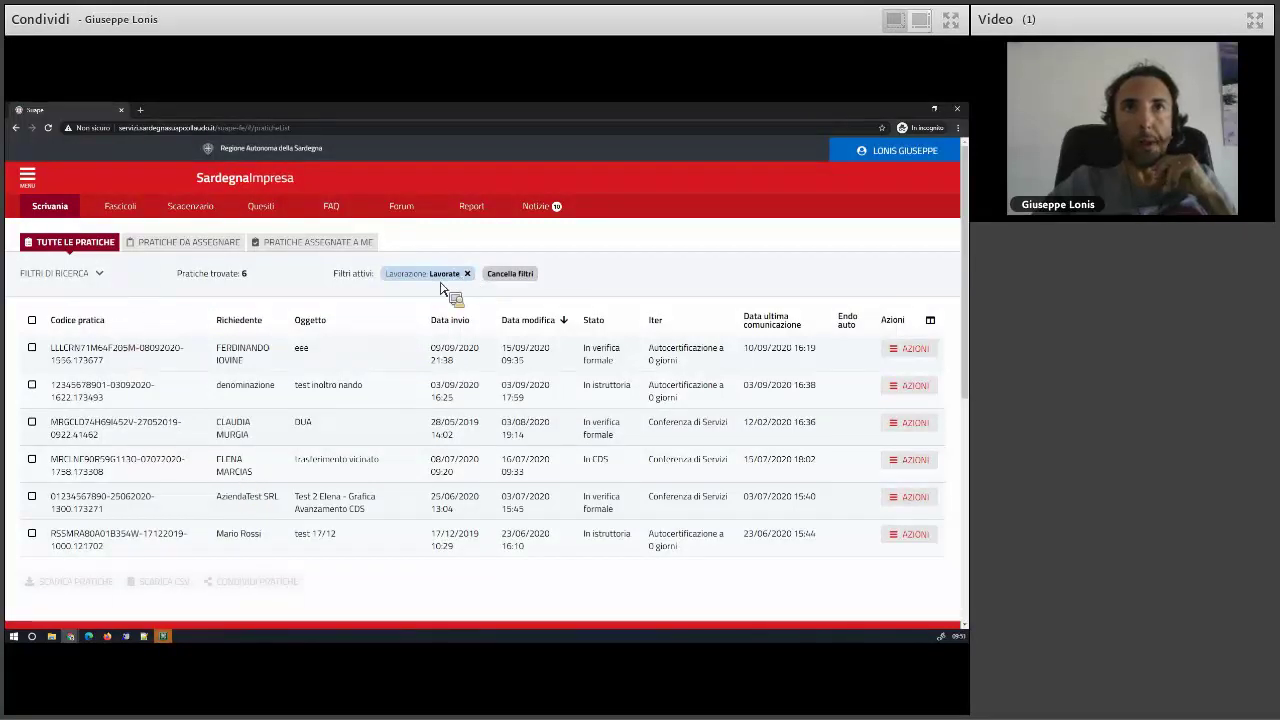
- Filter the list to the Parere preliminare iter and open the first practice's details
{"action": "left_click", "coordinate": [72, 273]}
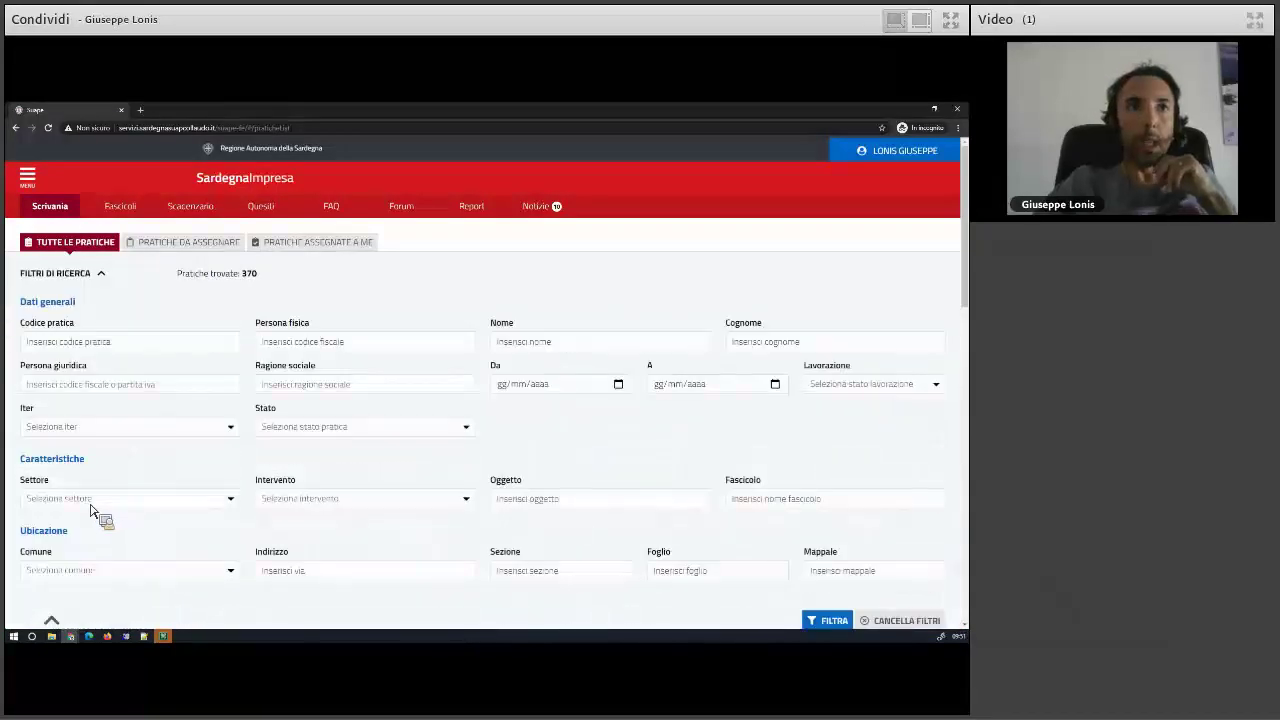
{"action": "left_click", "coordinate": [90, 430]}
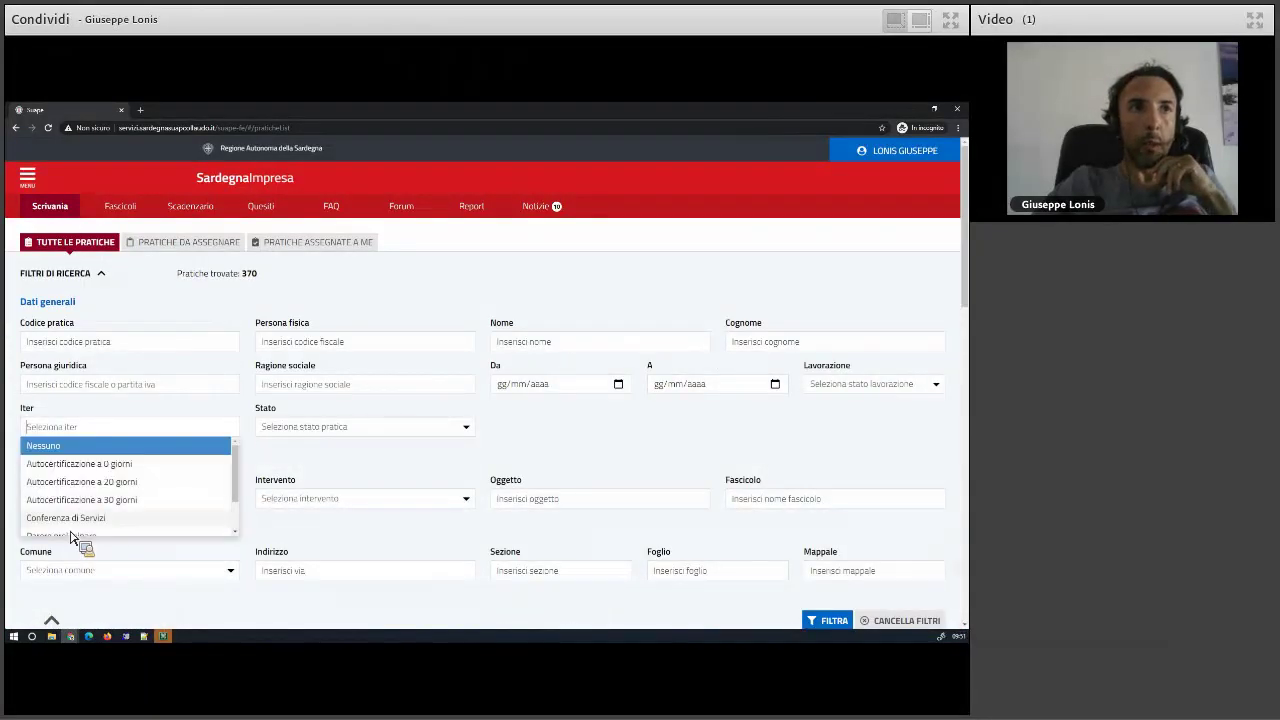
{"action": "scroll", "coordinate": [238, 495], "scroll_direction": "down", "scroll_amount": 3}
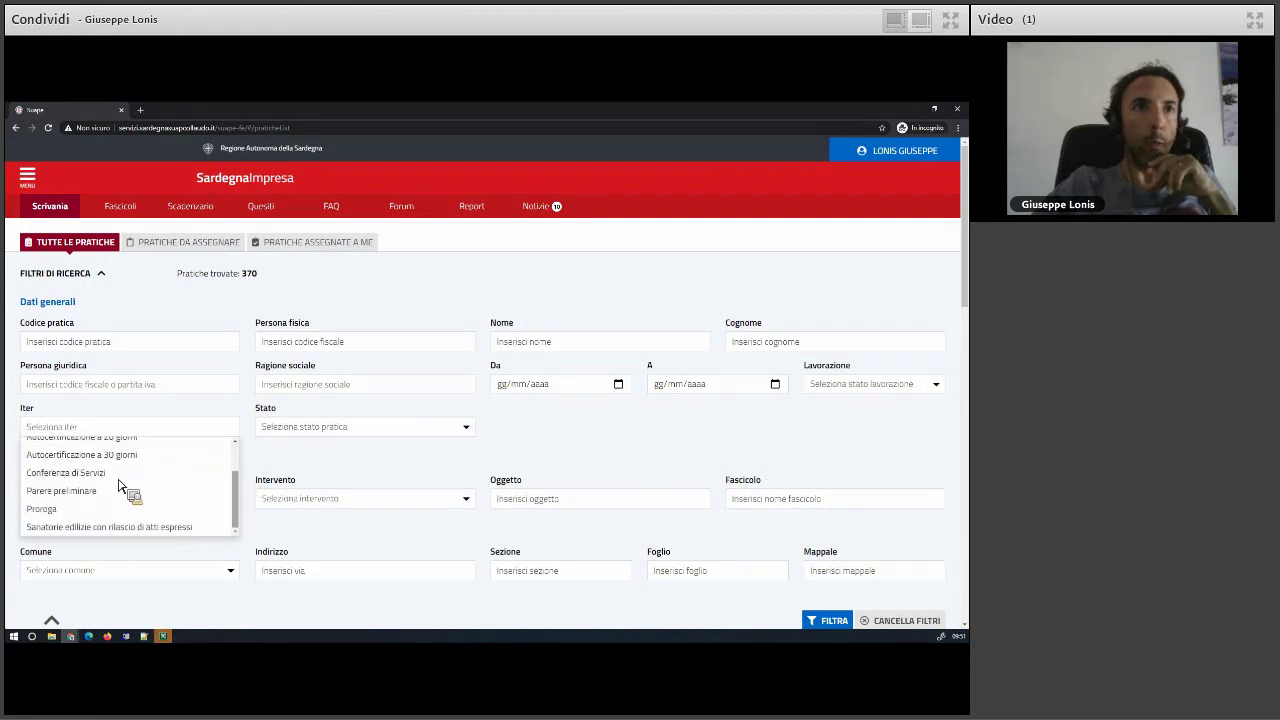
{"action": "left_click", "coordinate": [63, 491]}
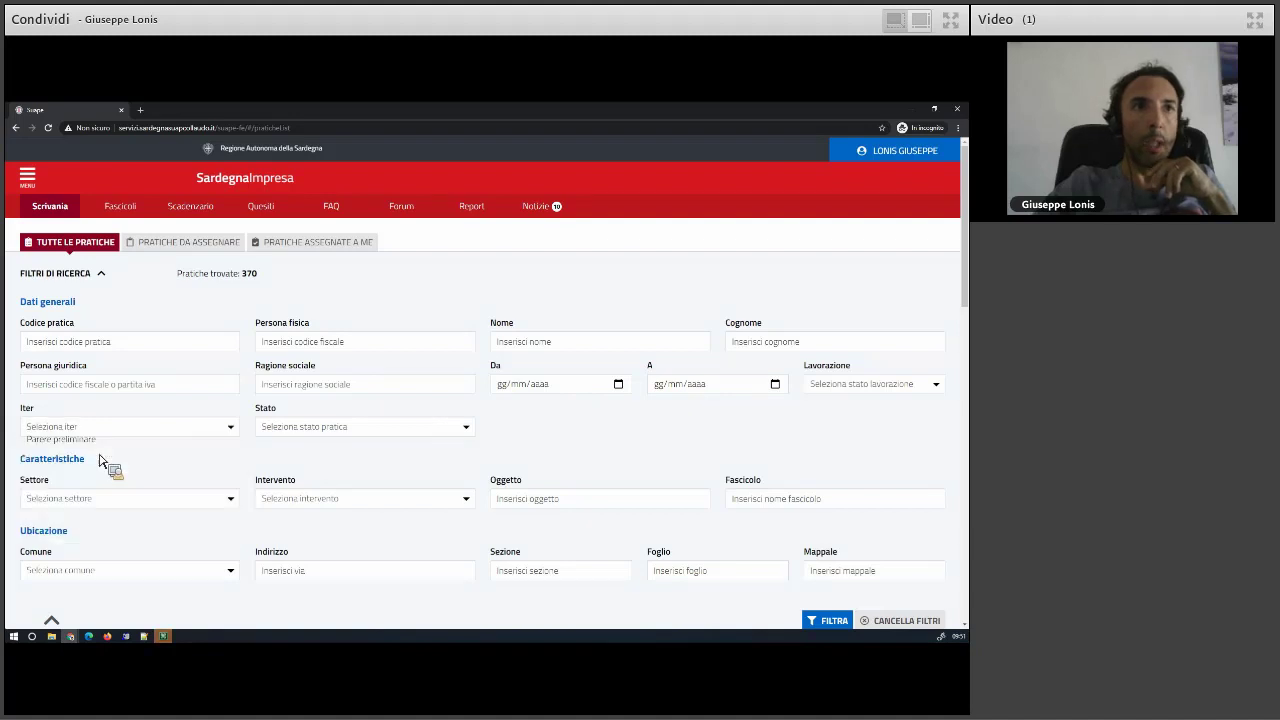
{"action": "left_click", "coordinate": [835, 621]}
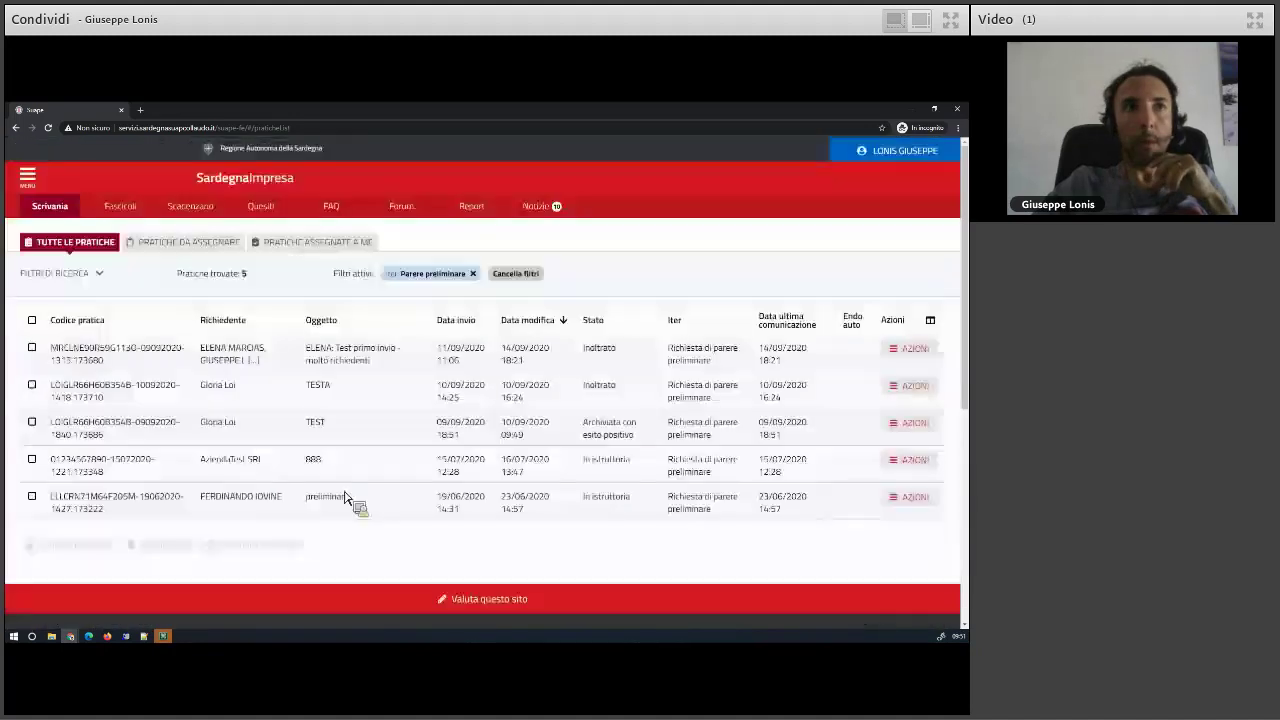
{"action": "left_click", "coordinate": [915, 349]}
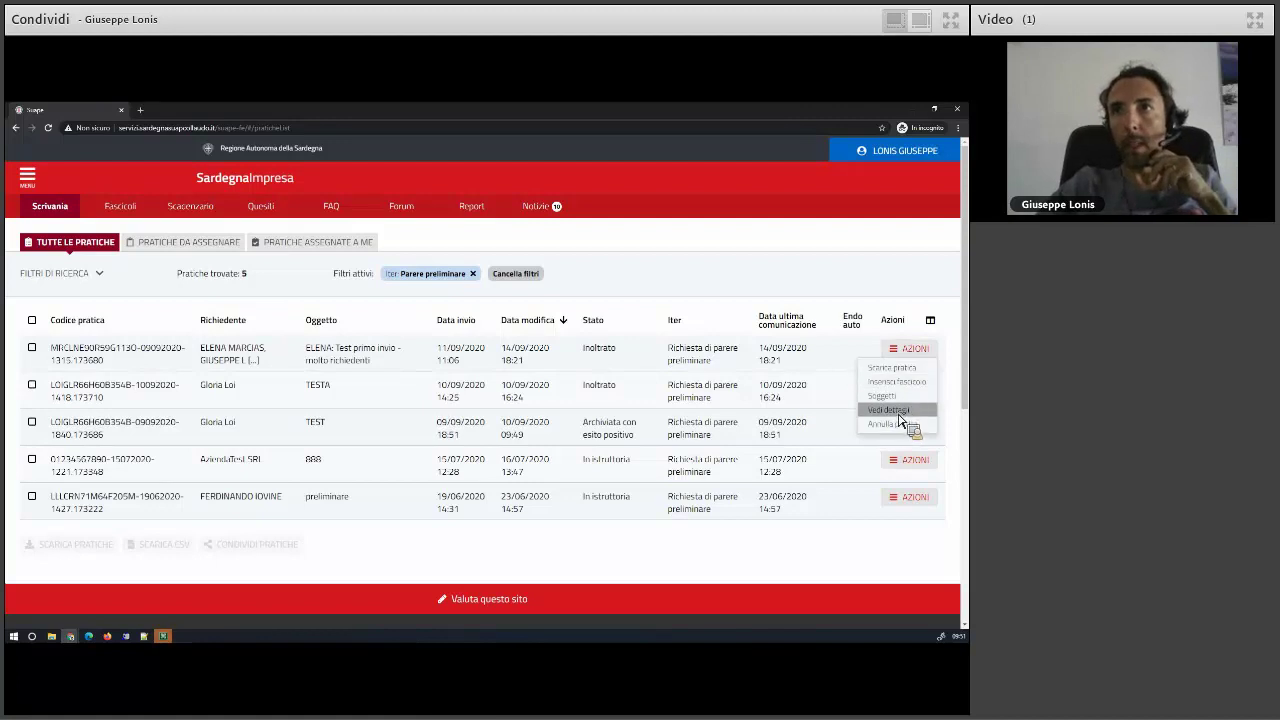
{"action": "left_click", "coordinate": [890, 410]}
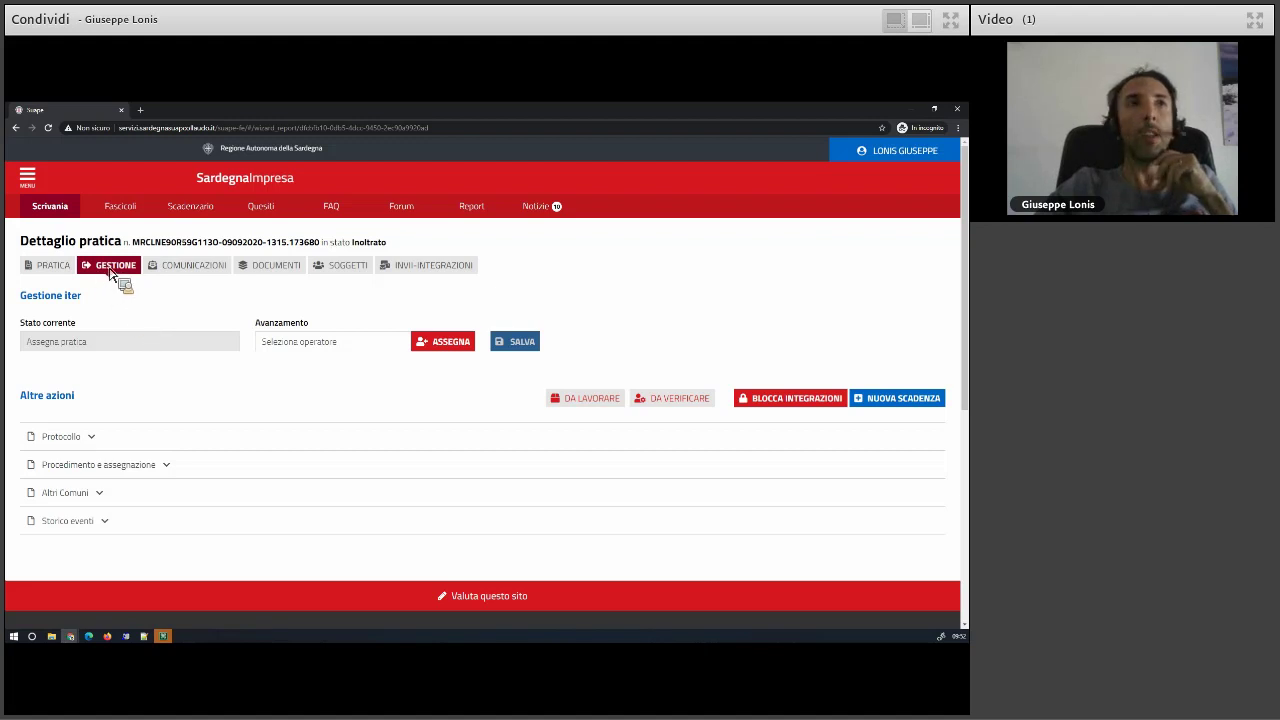
- Expand and collapse the Dati generali, Ubicazione, Interventi and Condizioni sections
{"action": "left_click", "coordinate": [53, 267]}
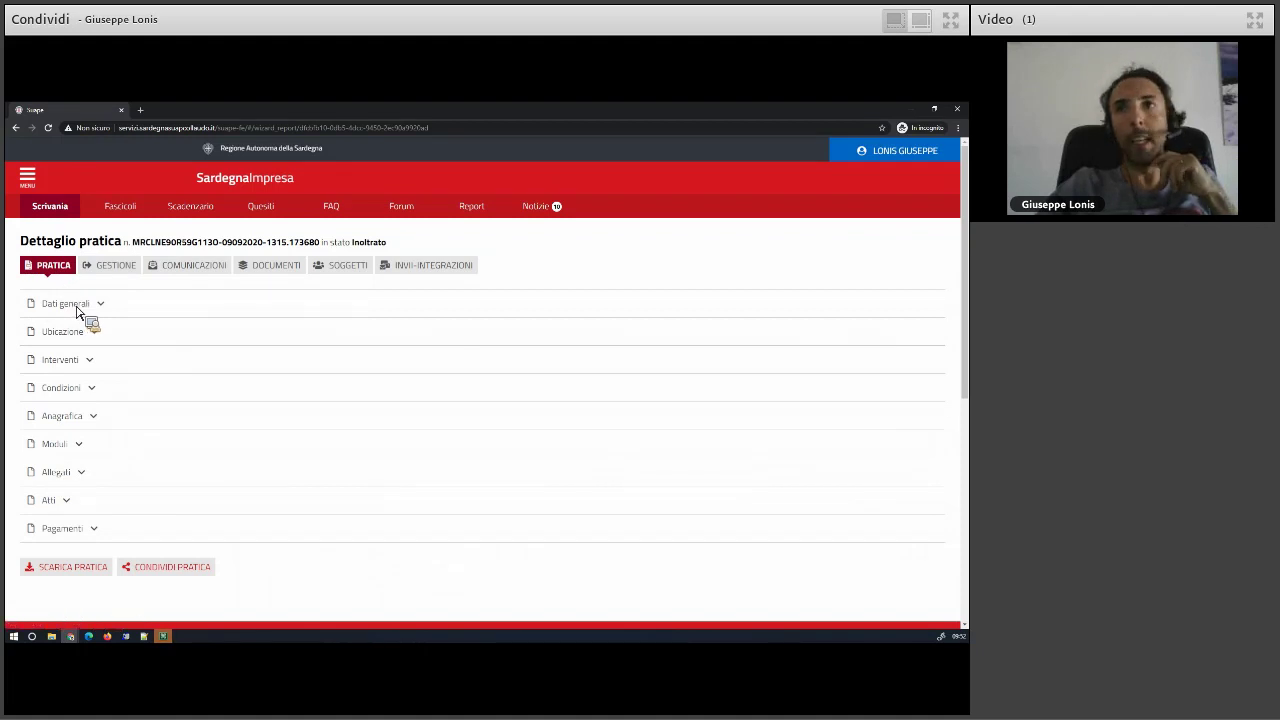
{"action": "left_click", "coordinate": [77, 305]}
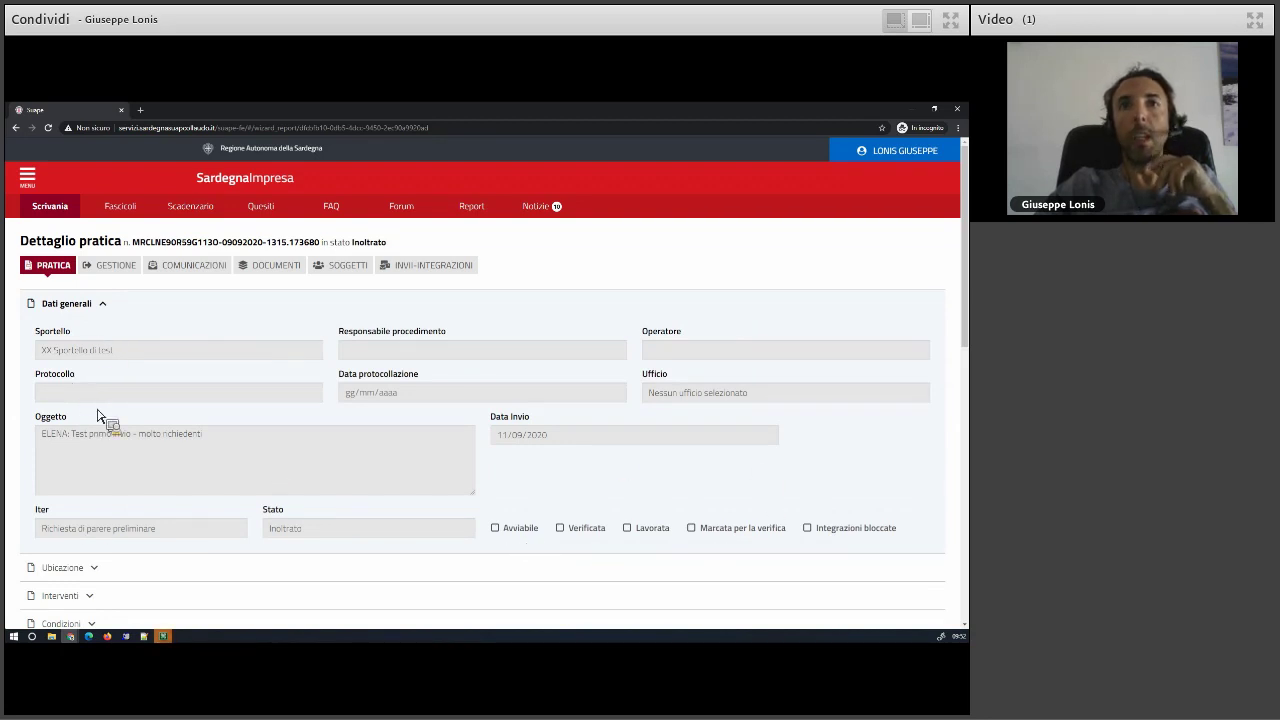
{"action": "left_click", "coordinate": [65, 306]}
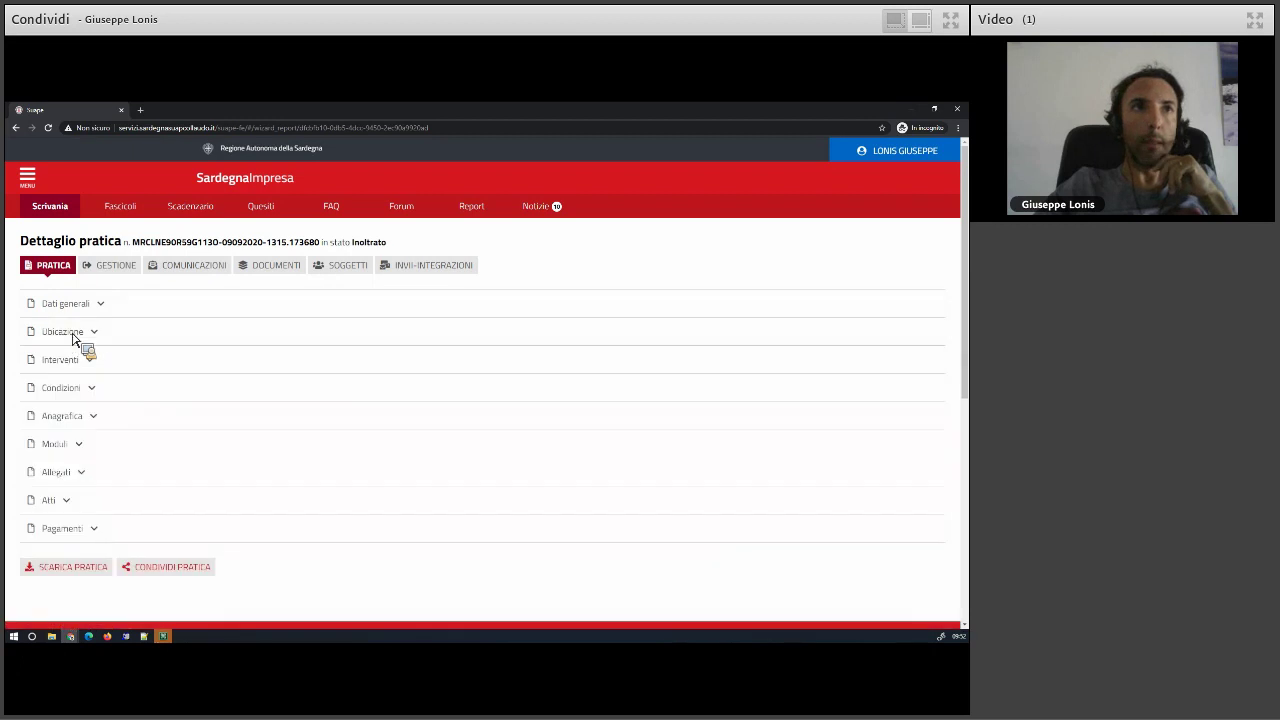
{"action": "left_click", "coordinate": [72, 336]}
{"action": "left_click", "coordinate": [72, 338]}
{"action": "left_click", "coordinate": [73, 364]}
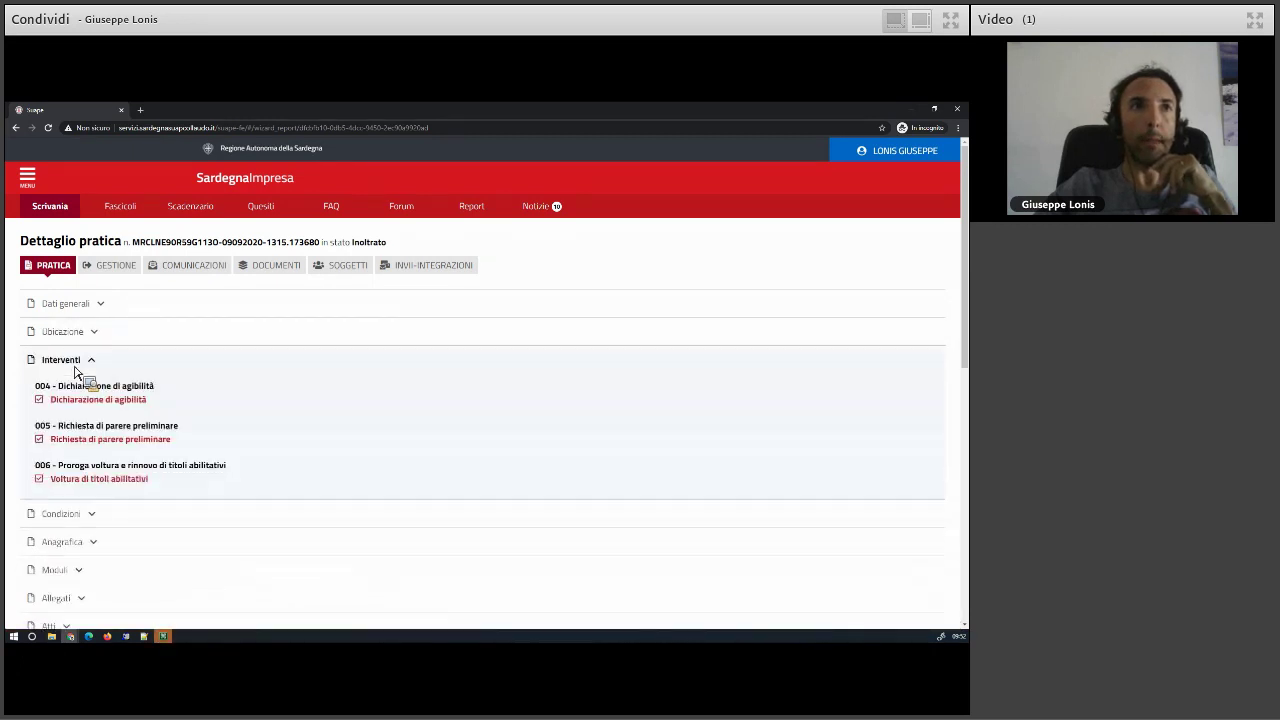
{"action": "left_click", "coordinate": [73, 360]}
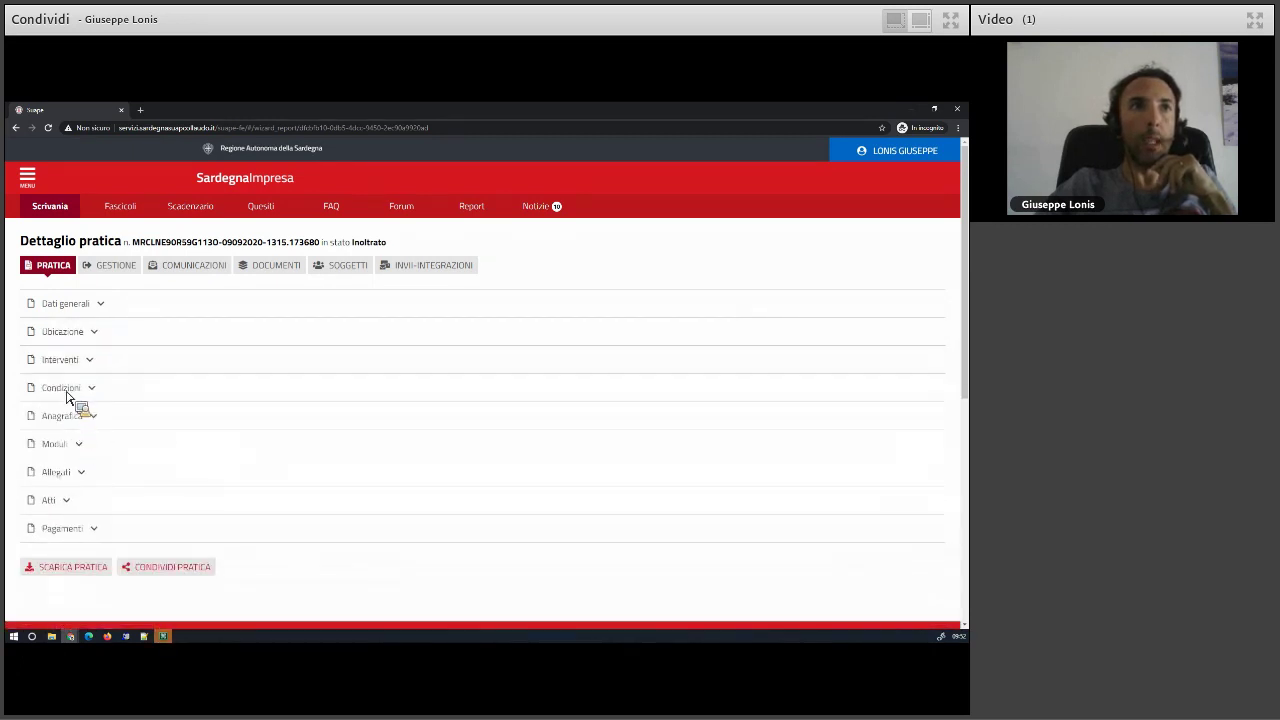
{"action": "left_click", "coordinate": [65, 388]}
{"action": "left_click", "coordinate": [65, 388]}
- Inspect the Anagrafica section and the first applicant's details, then collapse it
{"action": "left_click", "coordinate": [73, 420]}
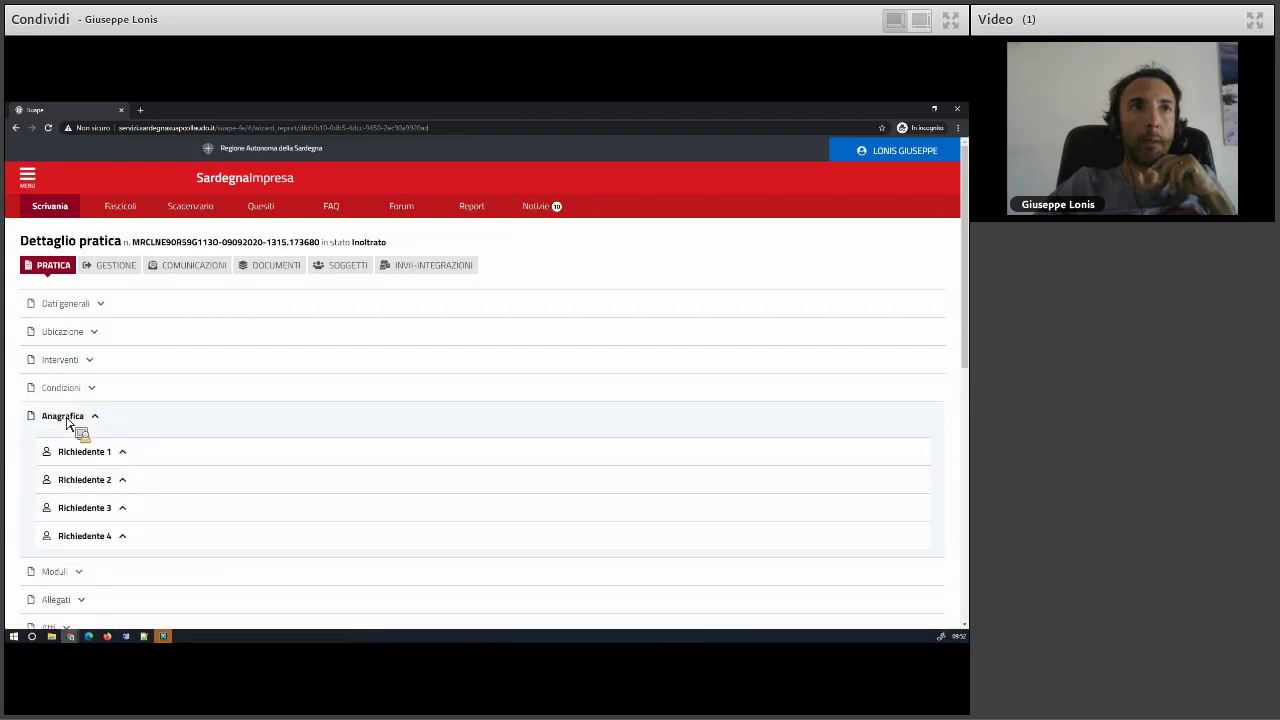
{"action": "left_click", "coordinate": [122, 453]}
{"action": "scroll", "coordinate": [92, 477], "scroll_direction": "down", "scroll_amount": 2}
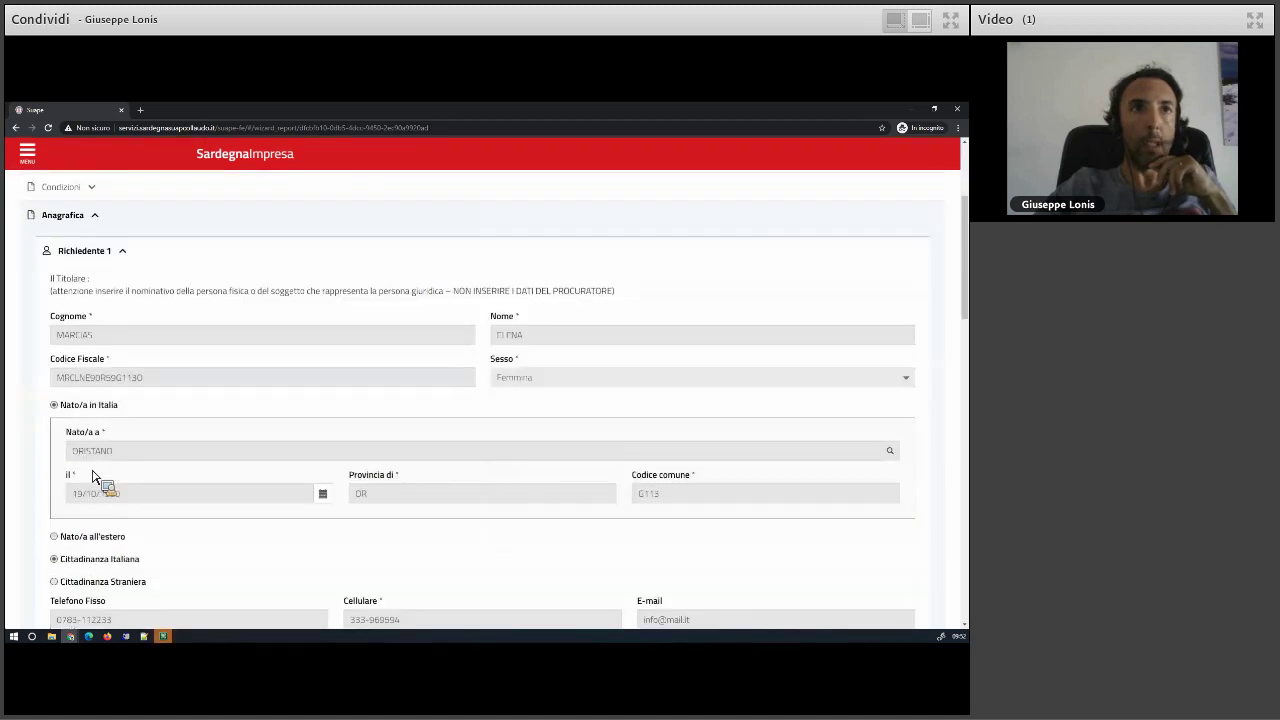
{"action": "scroll", "coordinate": [95, 480], "scroll_direction": "down", "scroll_amount": 3}
{"action": "scroll", "coordinate": [100, 480], "scroll_direction": "up", "scroll_amount": 5}
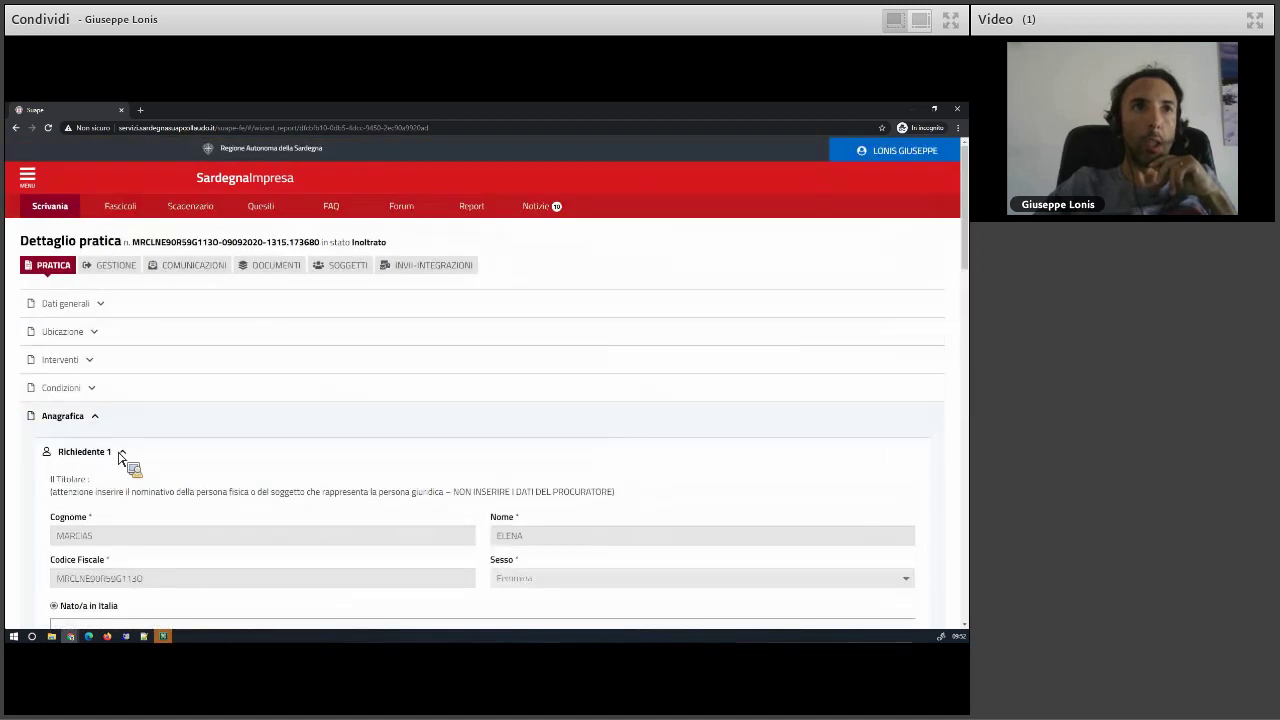
{"action": "left_click", "coordinate": [120, 452]}
{"action": "left_click", "coordinate": [99, 423]}
- Browse the Moduli, Allegati and Atti sections, then expand Dati generali
{"action": "left_click", "coordinate": [95, 447]}
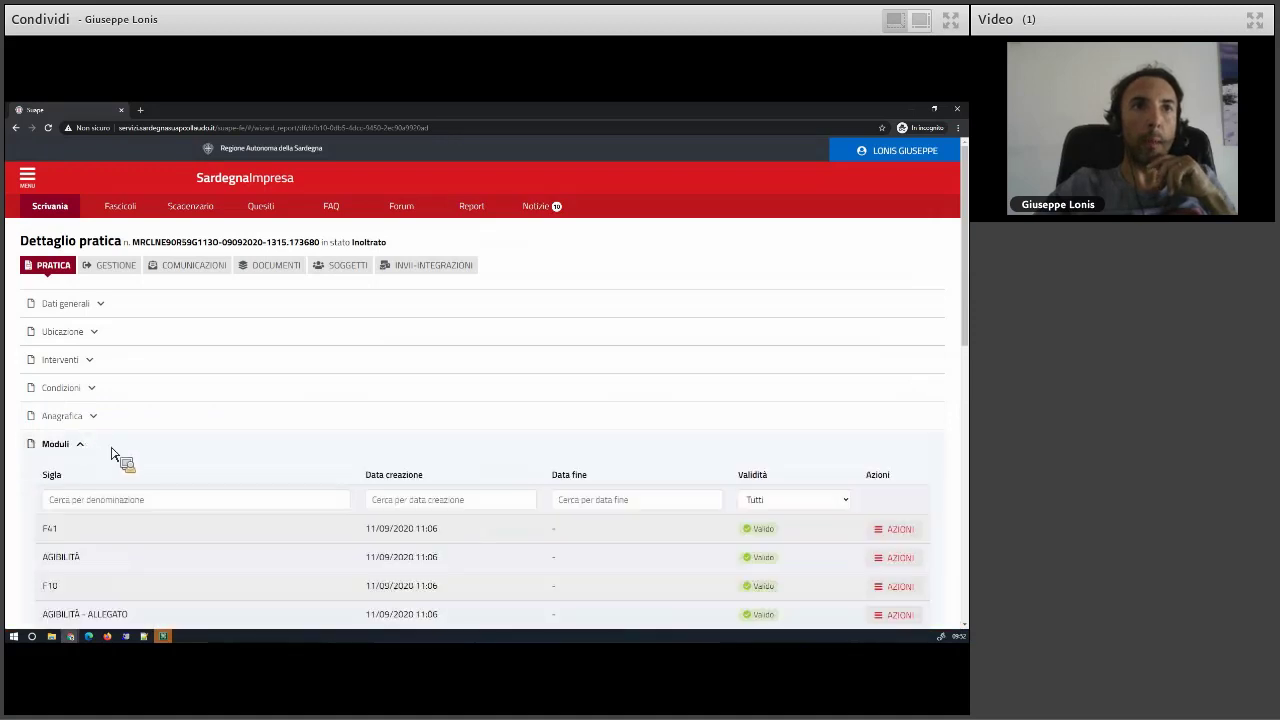
{"action": "scroll", "coordinate": [150, 460], "scroll_direction": "down", "scroll_amount": 3}
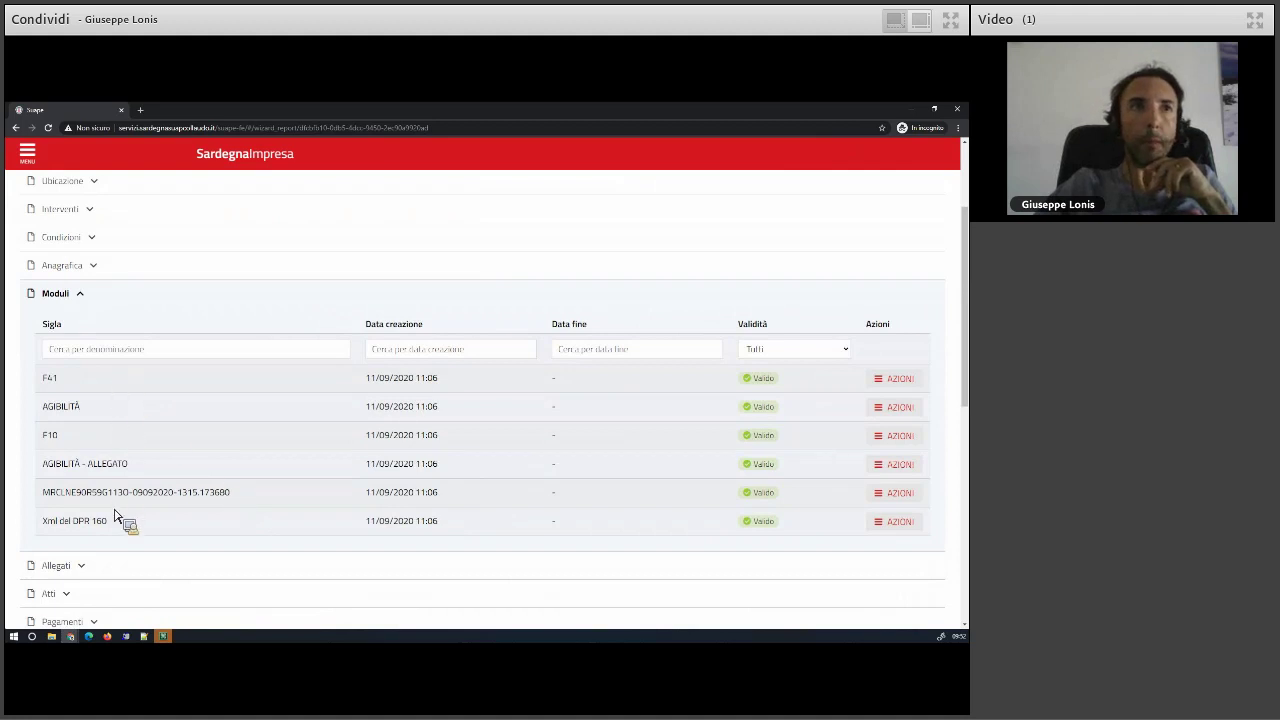
{"action": "scroll", "coordinate": [110, 500], "scroll_direction": "down", "scroll_amount": 2}
{"action": "left_click", "coordinate": [119, 465]}
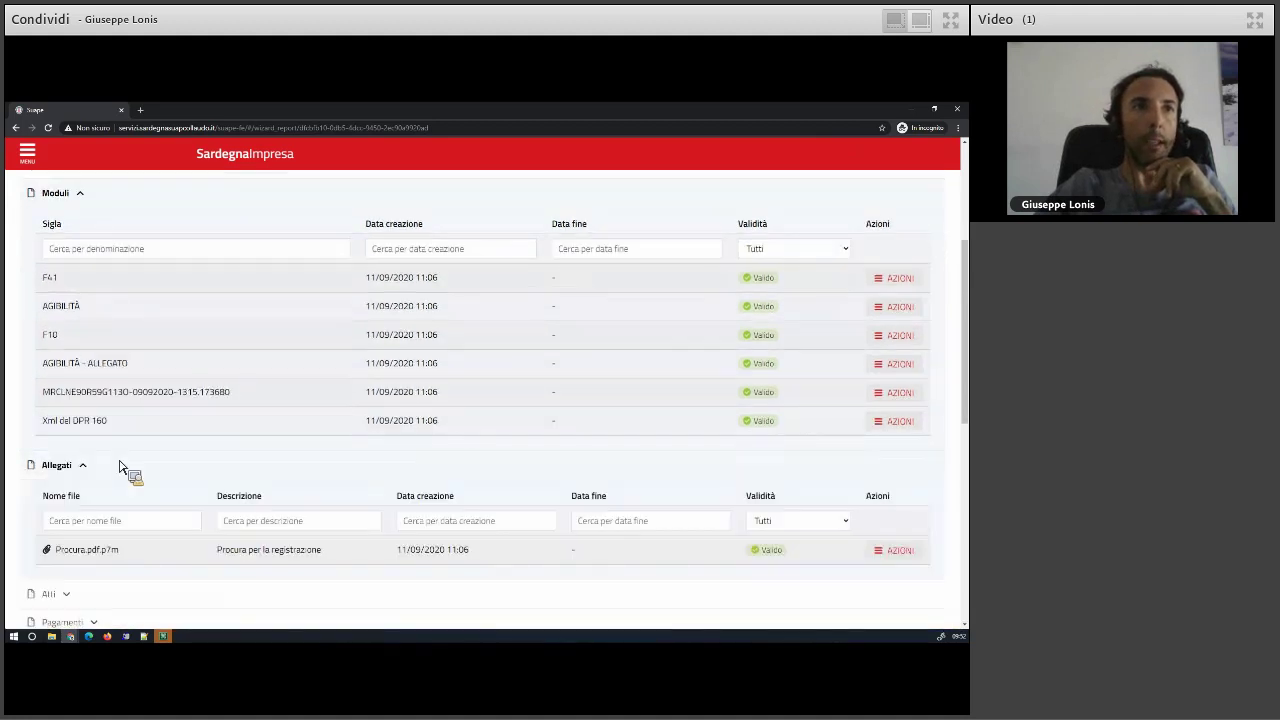
{"action": "scroll", "coordinate": [120, 466], "scroll_direction": "down", "scroll_amount": 1}
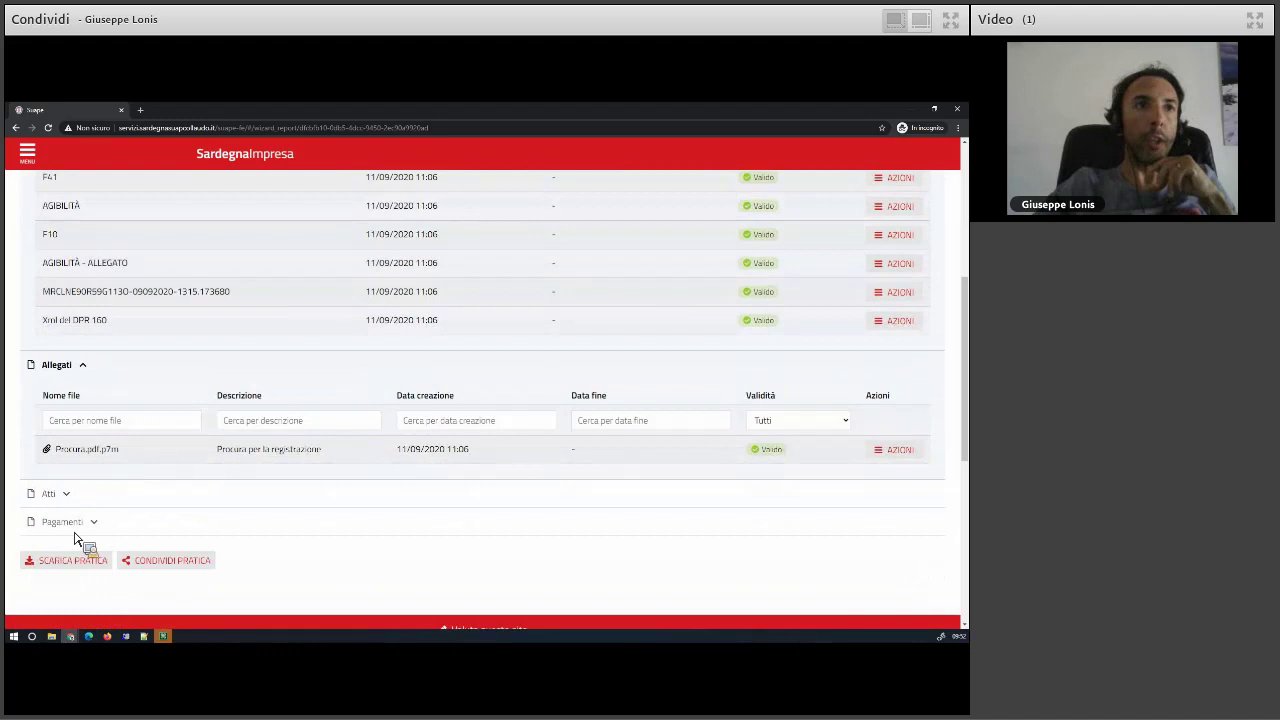
{"action": "left_click", "coordinate": [78, 502]}
{"action": "left_click", "coordinate": [80, 500]}
{"action": "scroll", "coordinate": [122, 428], "scroll_direction": "up", "scroll_amount": 3}
{"action": "left_click", "coordinate": [113, 393]}
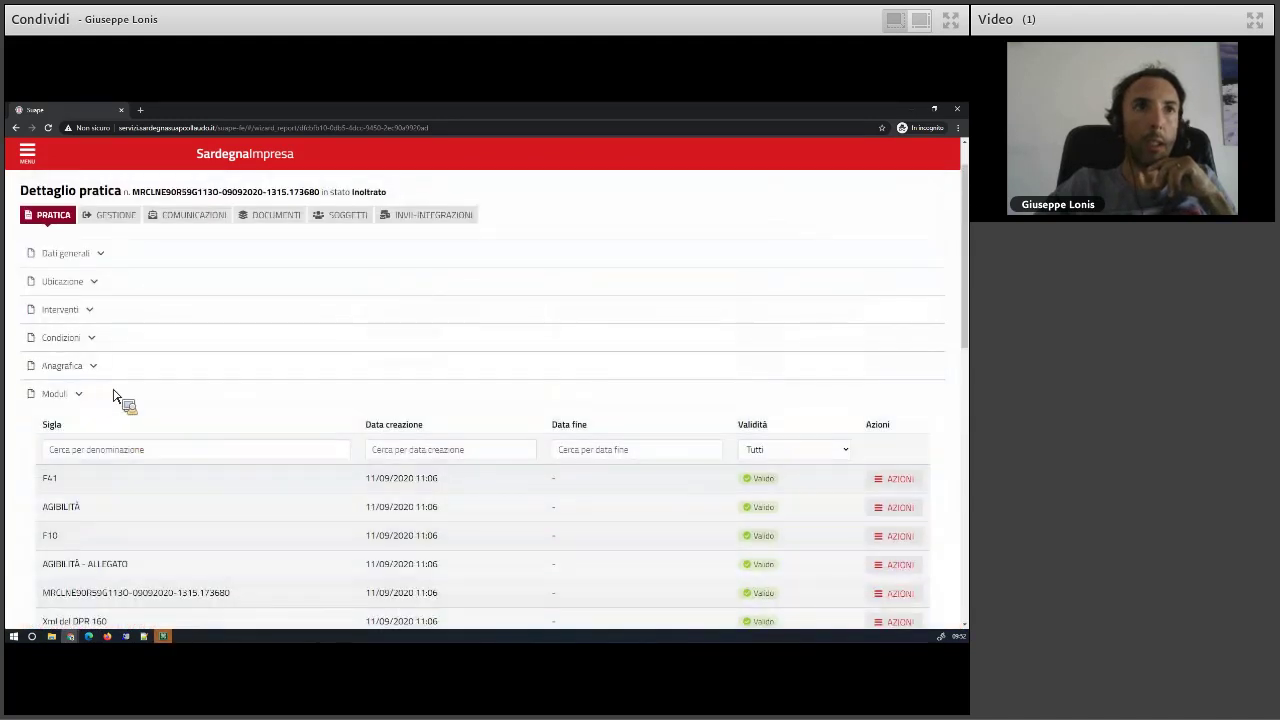
{"action": "scroll", "coordinate": [100, 440], "scroll_direction": "up", "scroll_amount": 1}
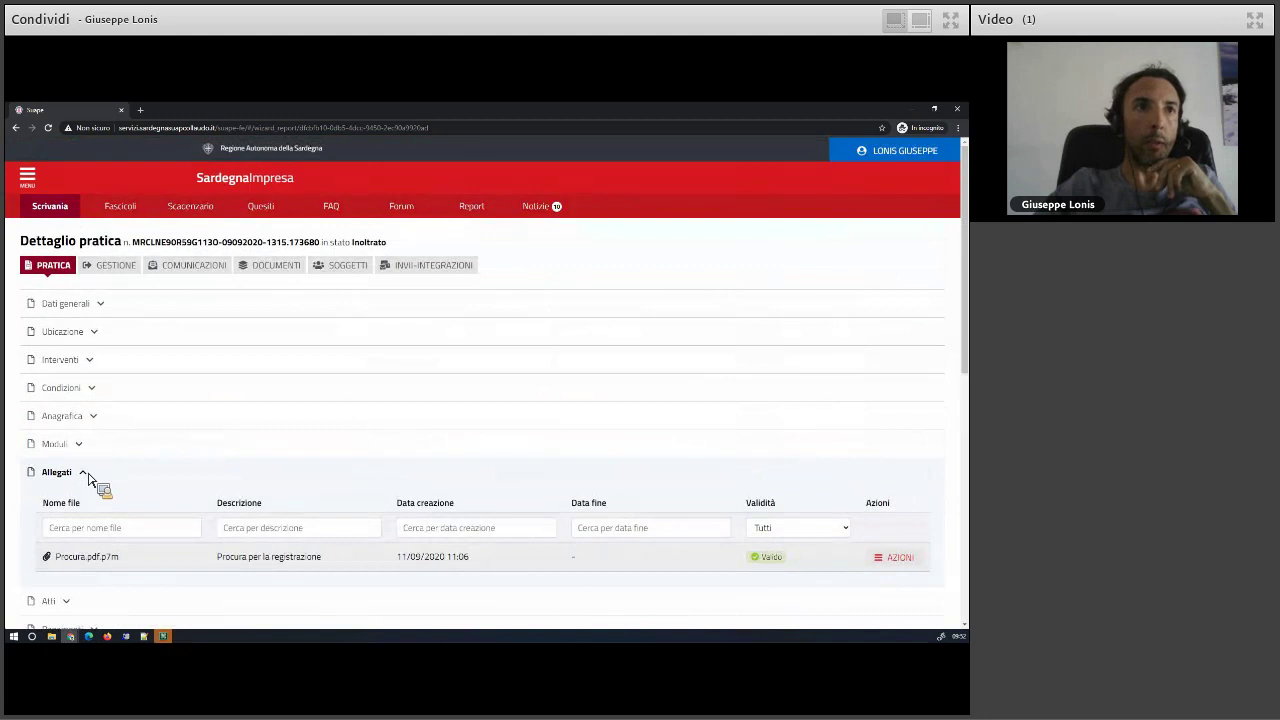
{"action": "left_click", "coordinate": [86, 474]}
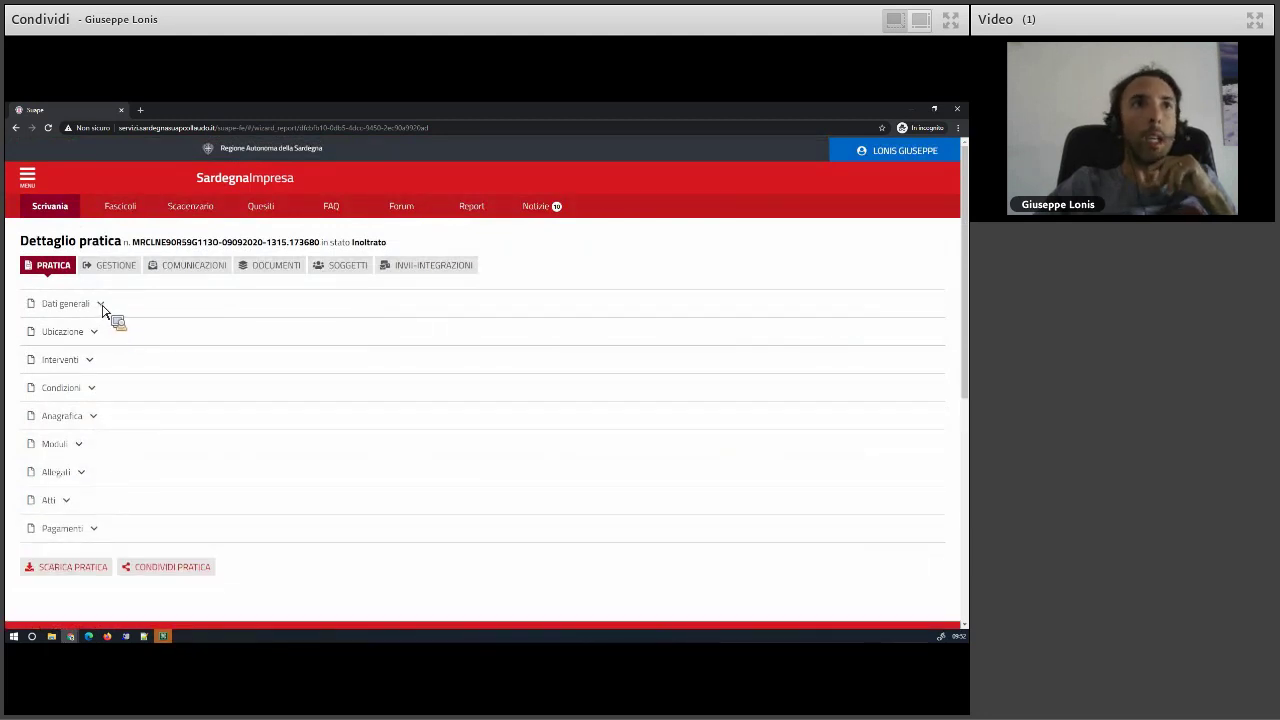
{"action": "left_click", "coordinate": [101, 305]}
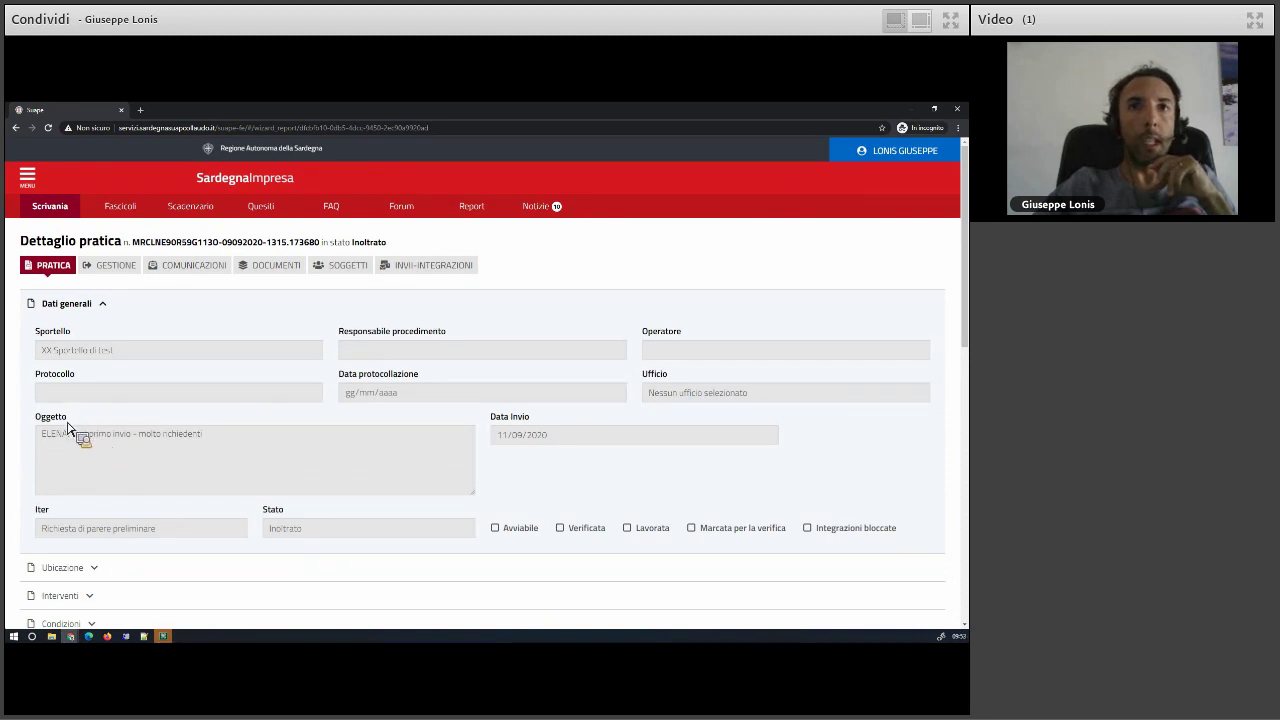
- In Gestione, assign an operator to the practice via ASSEGNA, then save and confirm
{"action": "left_click", "coordinate": [132, 268]}
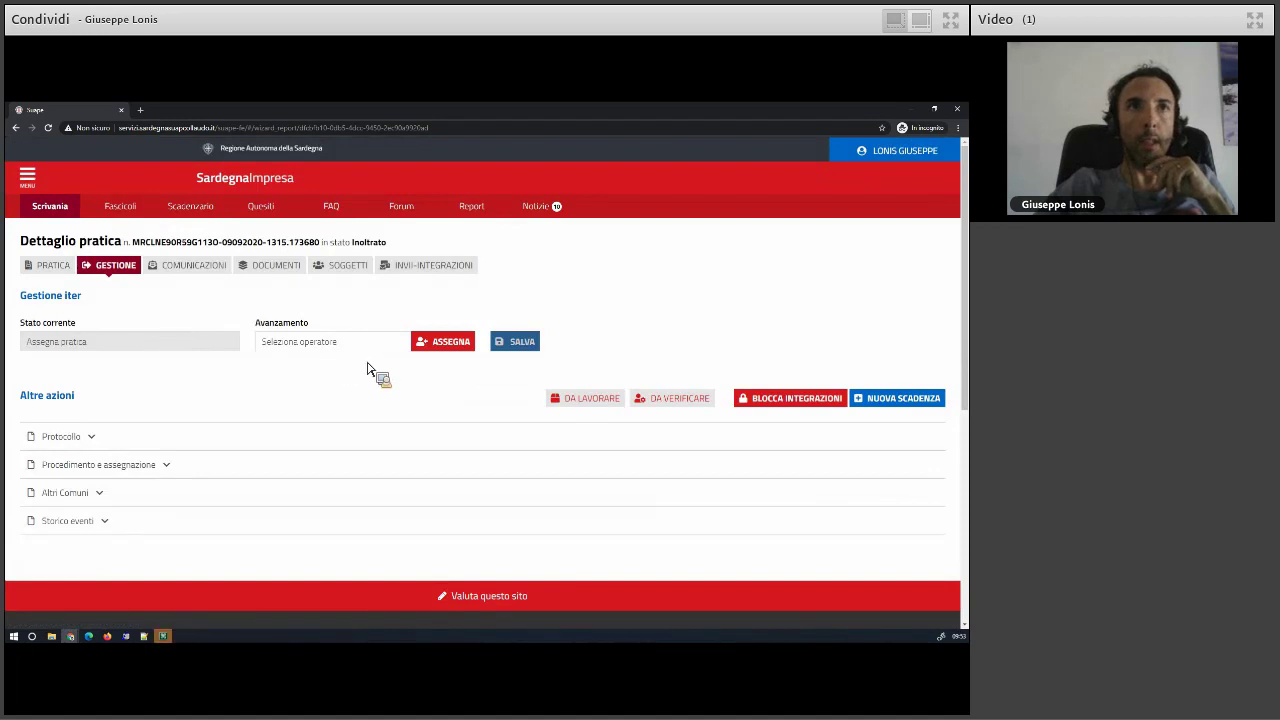
{"action": "left_click", "coordinate": [450, 343]}
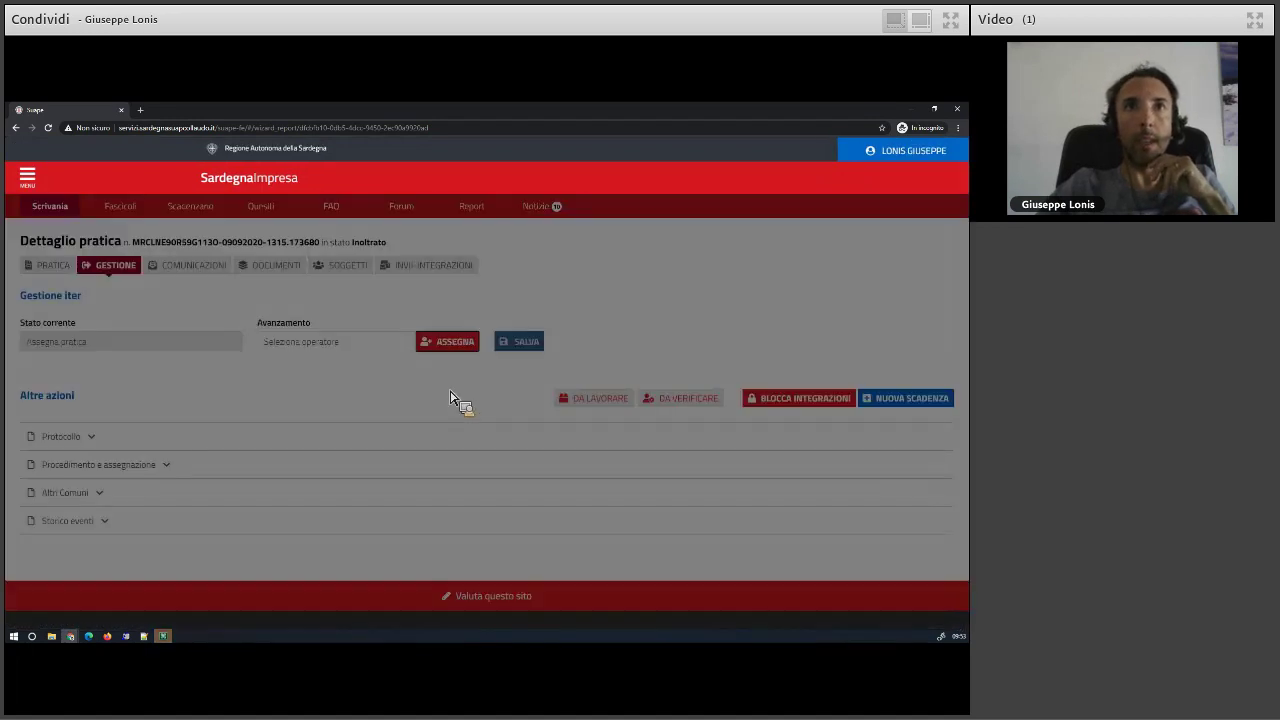
{"action": "left_click", "coordinate": [309, 351]}
{"action": "left_click", "coordinate": [566, 429]}
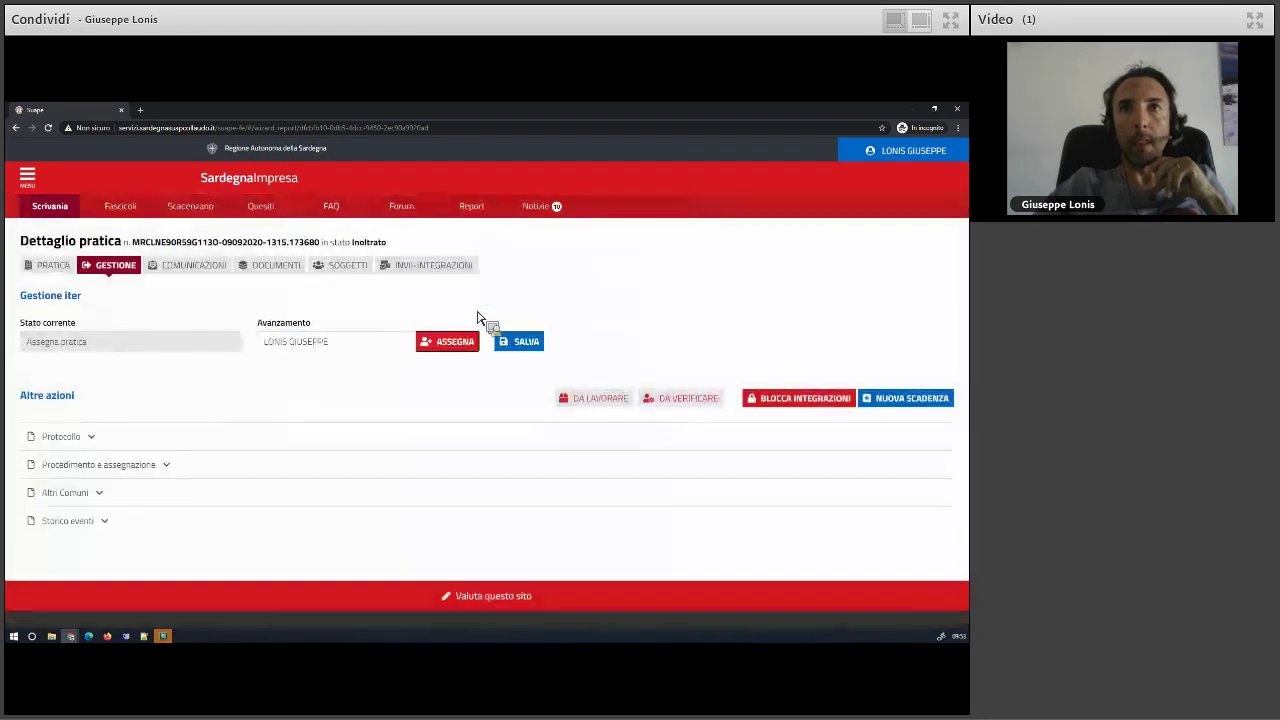
{"action": "left_click", "coordinate": [532, 344]}
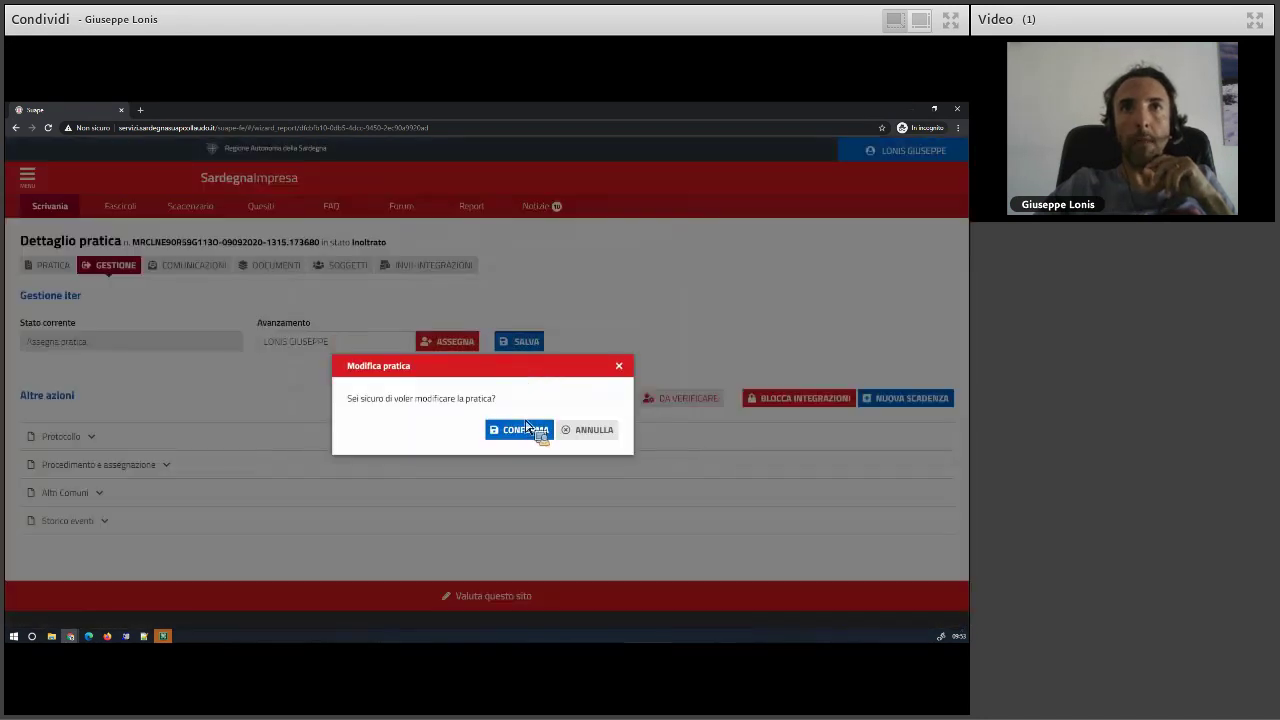
{"action": "left_click", "coordinate": [535, 432]}
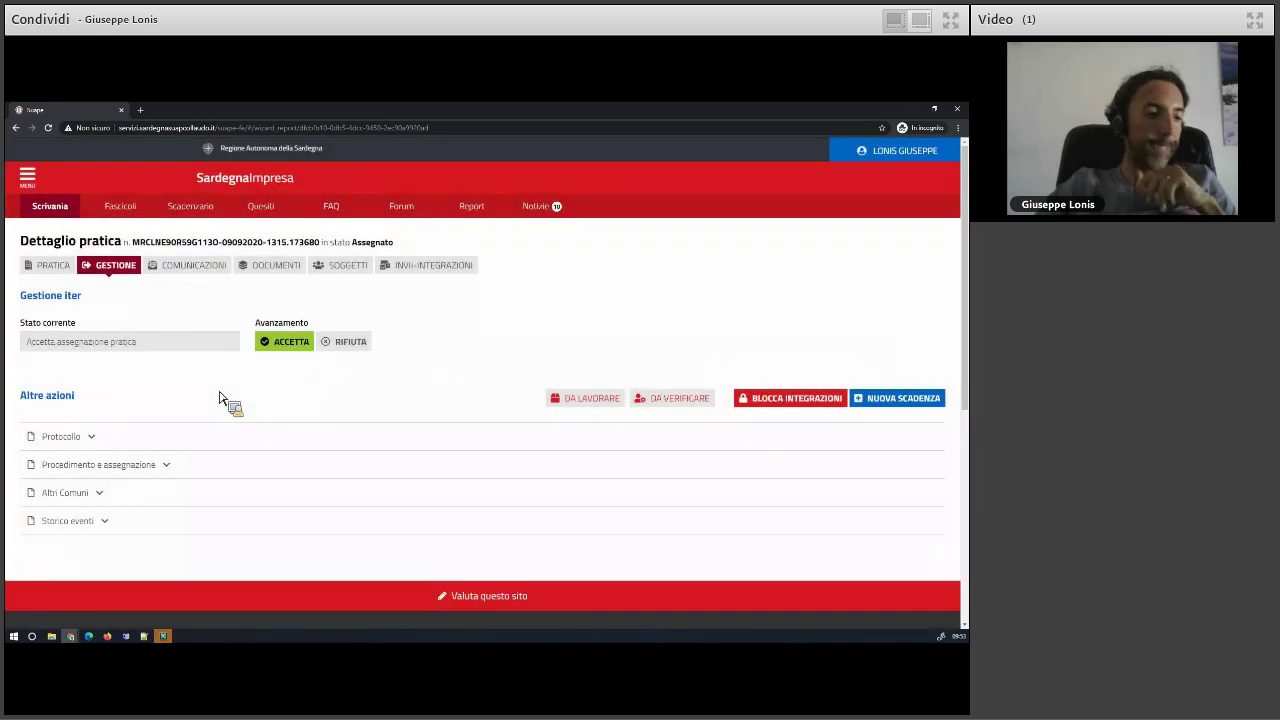
{"action": "left_click", "coordinate": [91, 438]}
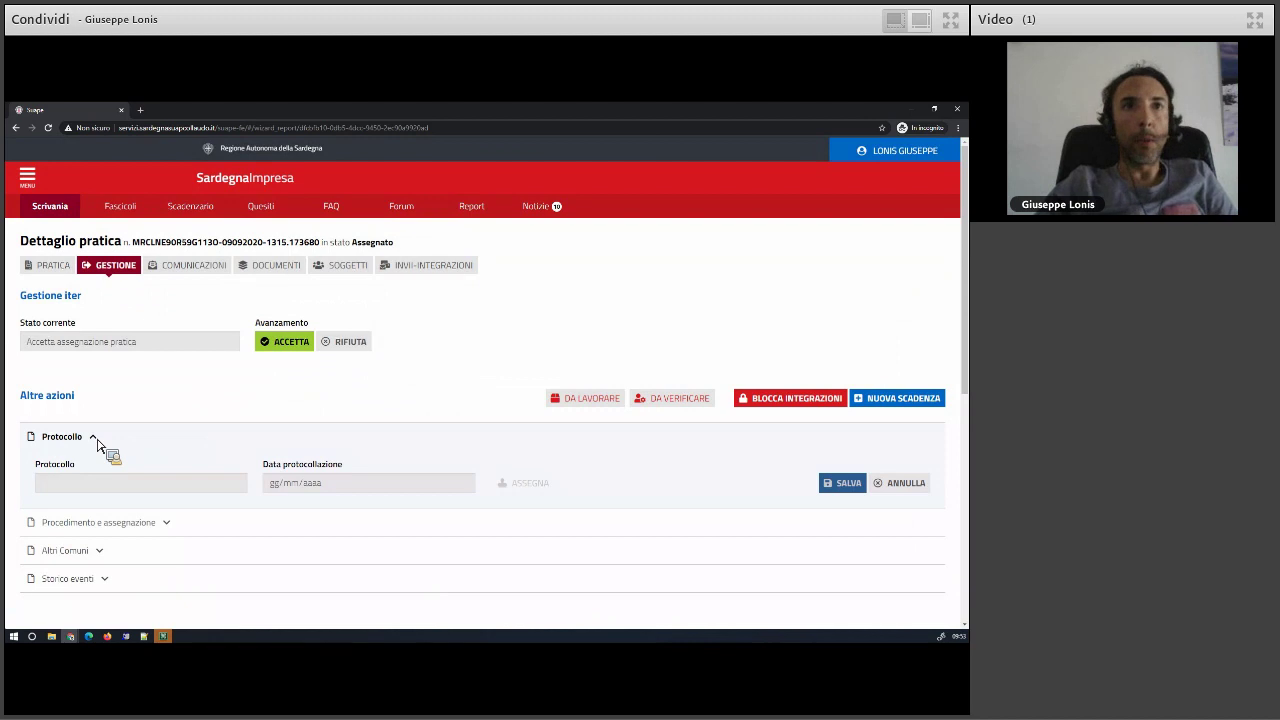
{"action": "left_click", "coordinate": [94, 439]}
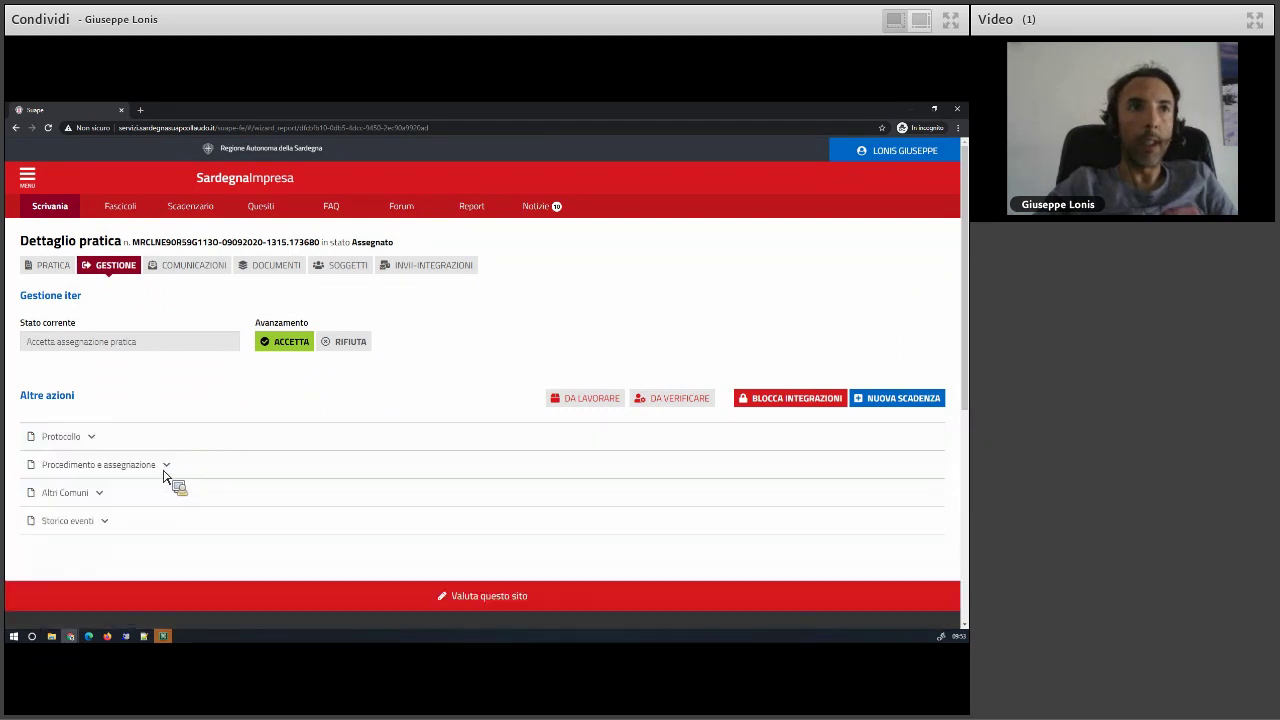
{"action": "left_click", "coordinate": [165, 466]}
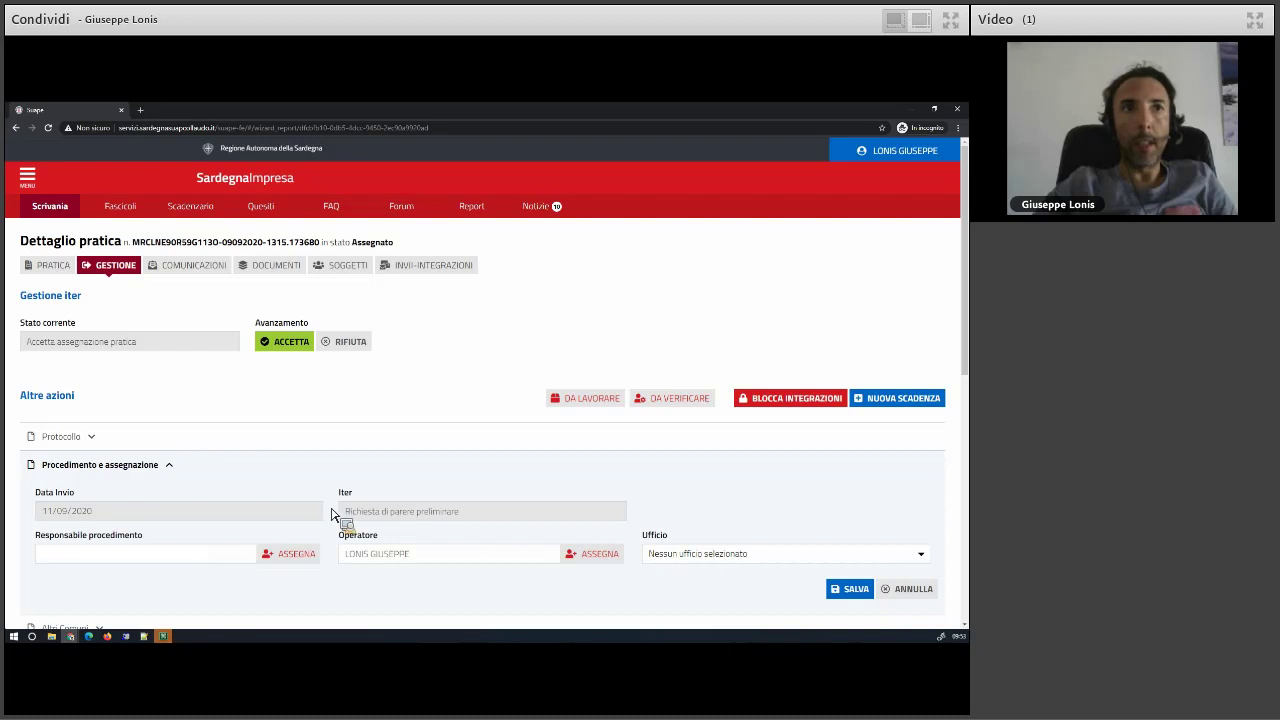
{"action": "scroll", "coordinate": [171, 514], "scroll_direction": "down", "scroll_amount": 1}
{"action": "scroll", "coordinate": [171, 514], "scroll_direction": "down", "scroll_amount": 1}
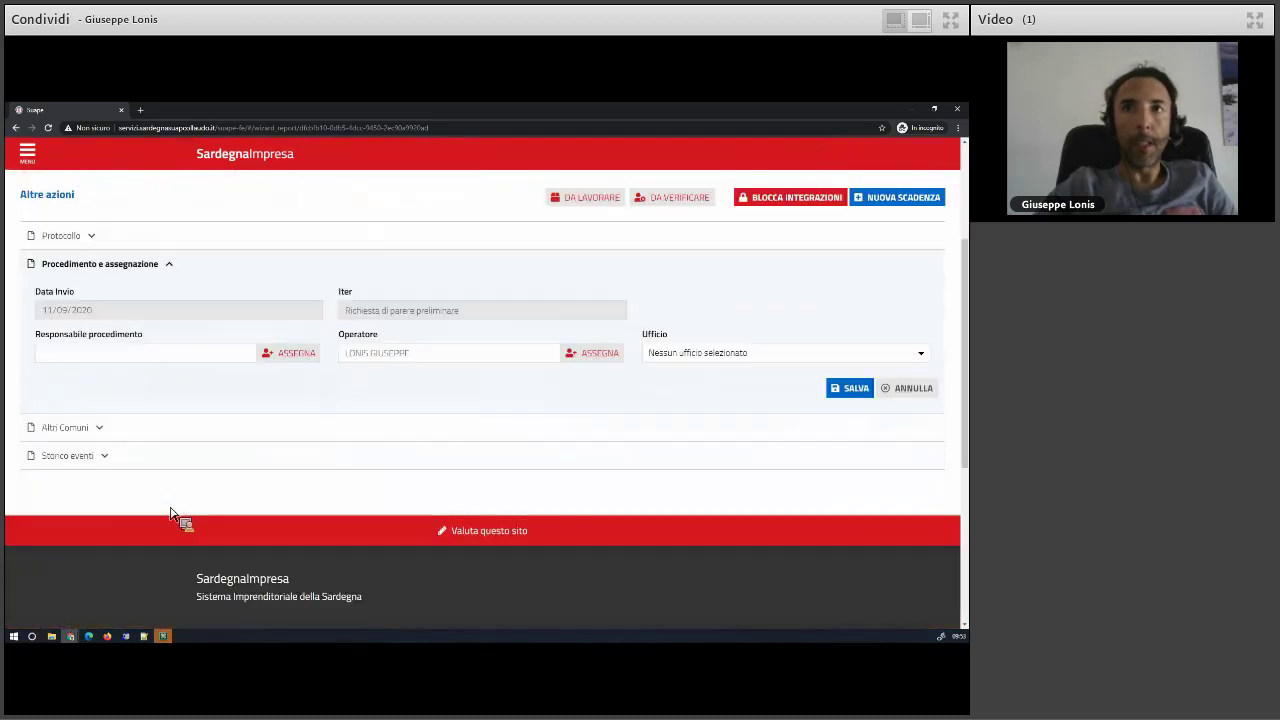
{"action": "left_click", "coordinate": [91, 428]}
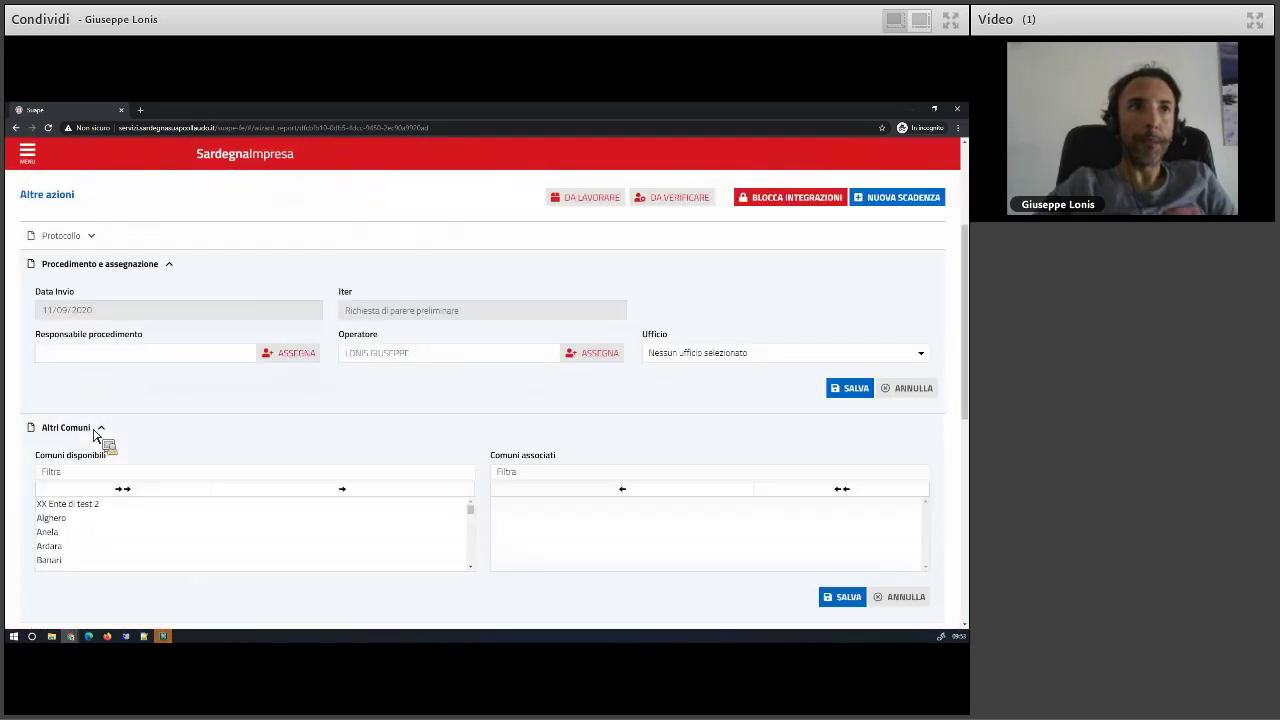
{"action": "scroll", "coordinate": [186, 457], "scroll_direction": "down", "scroll_amount": 1}
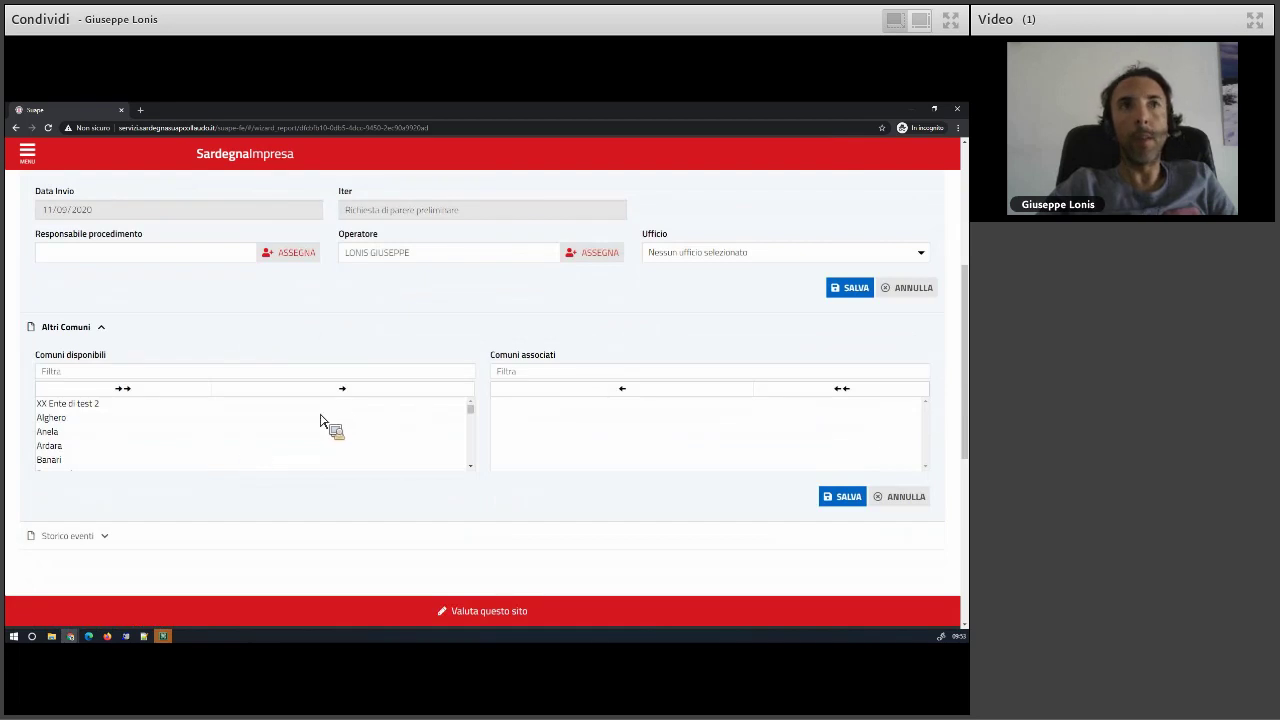
{"action": "left_click", "coordinate": [145, 388]}
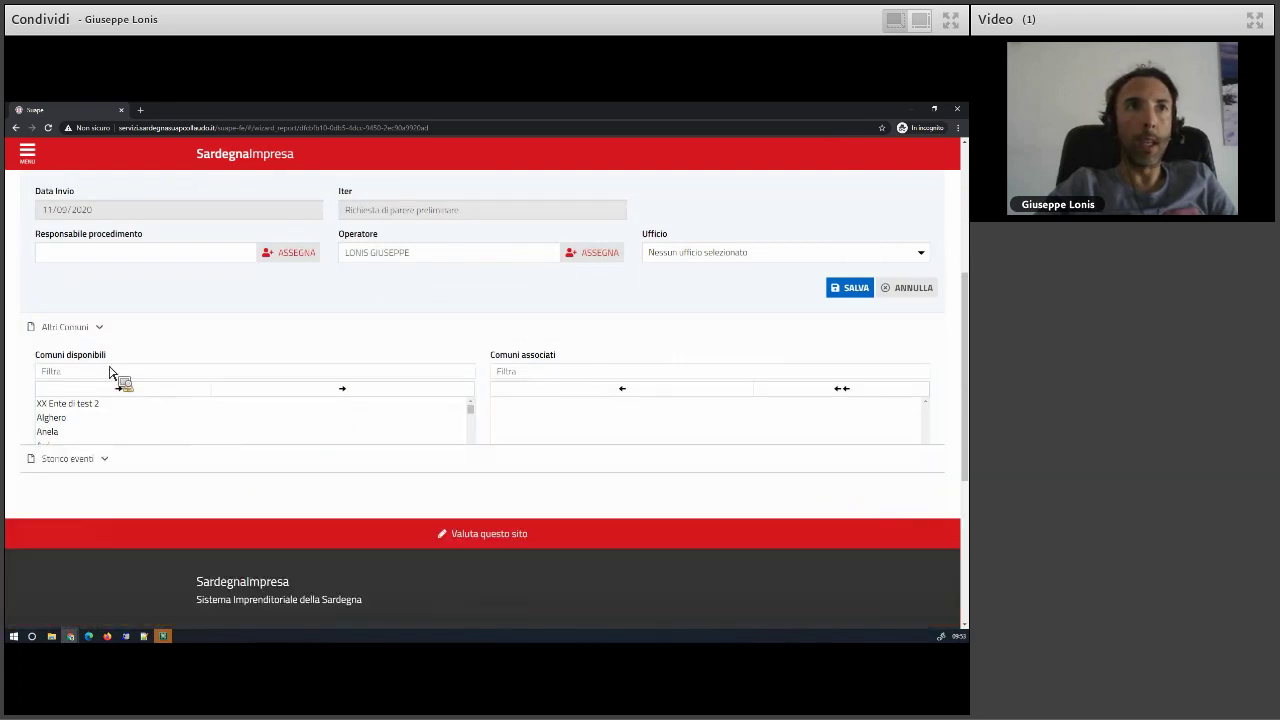
{"action": "left_click", "coordinate": [105, 356]}
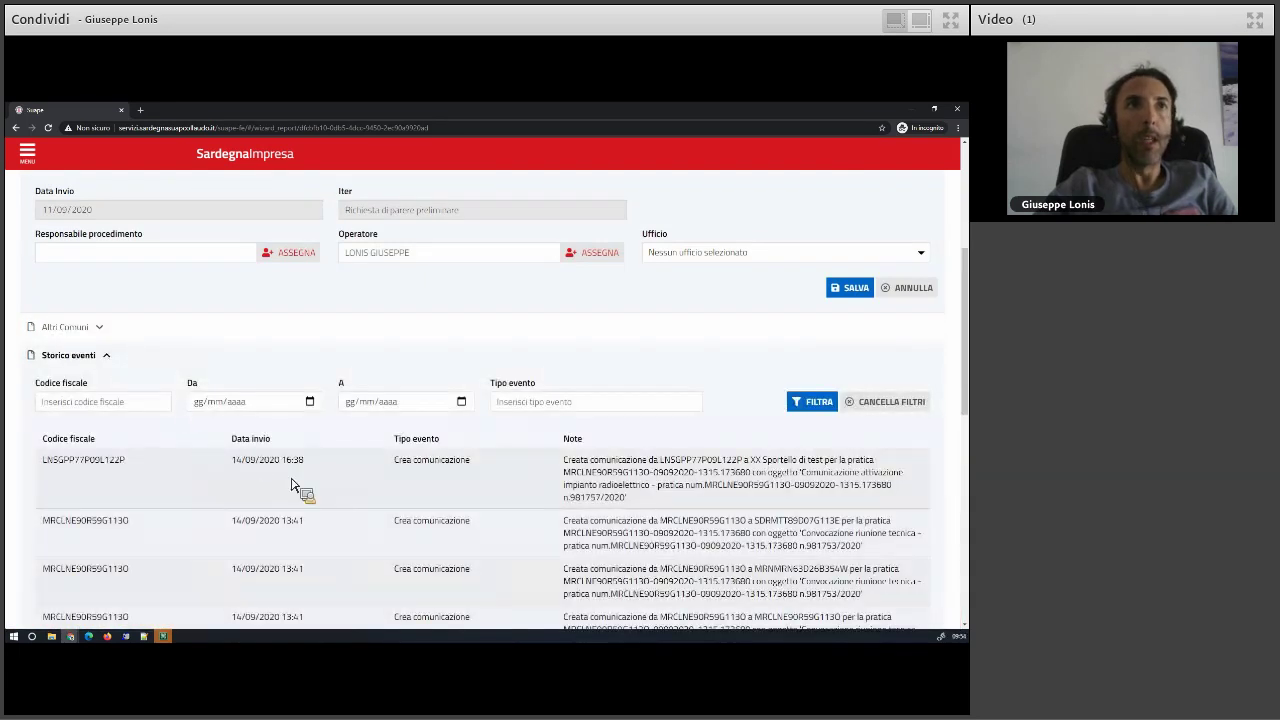
{"action": "scroll", "coordinate": [291, 485], "scroll_direction": "down", "scroll_amount": 2}
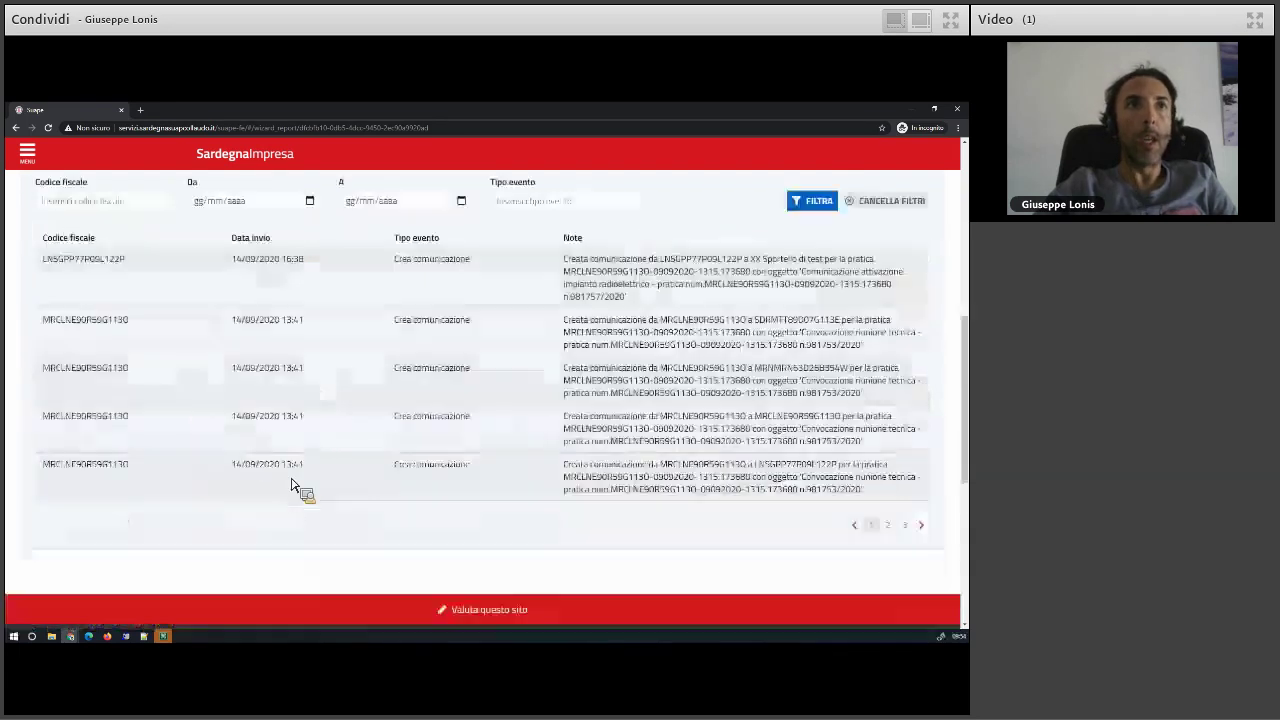
{"action": "left_click", "coordinate": [887, 524]}
{"action": "scroll", "coordinate": [137, 457], "scroll_direction": "up", "scroll_amount": 3}
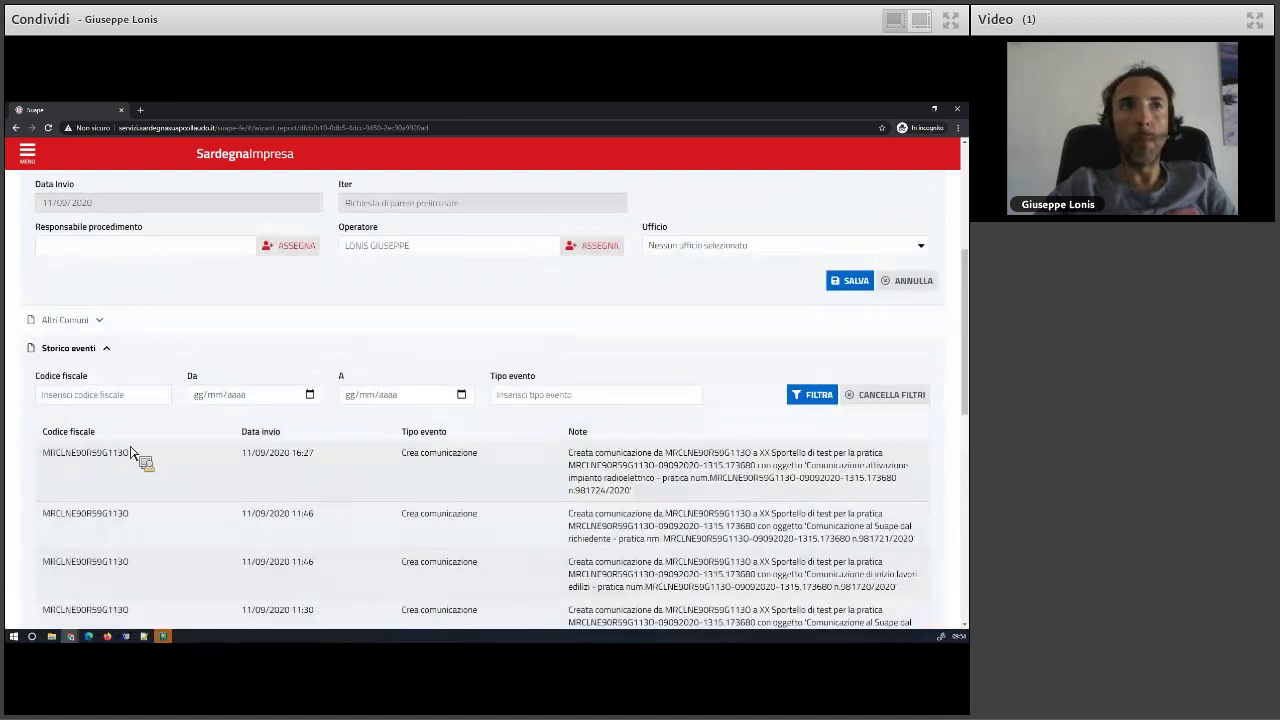
{"action": "left_click", "coordinate": [118, 406]}
{"action": "scroll", "coordinate": [176, 457], "scroll_direction": "up", "scroll_amount": 1}
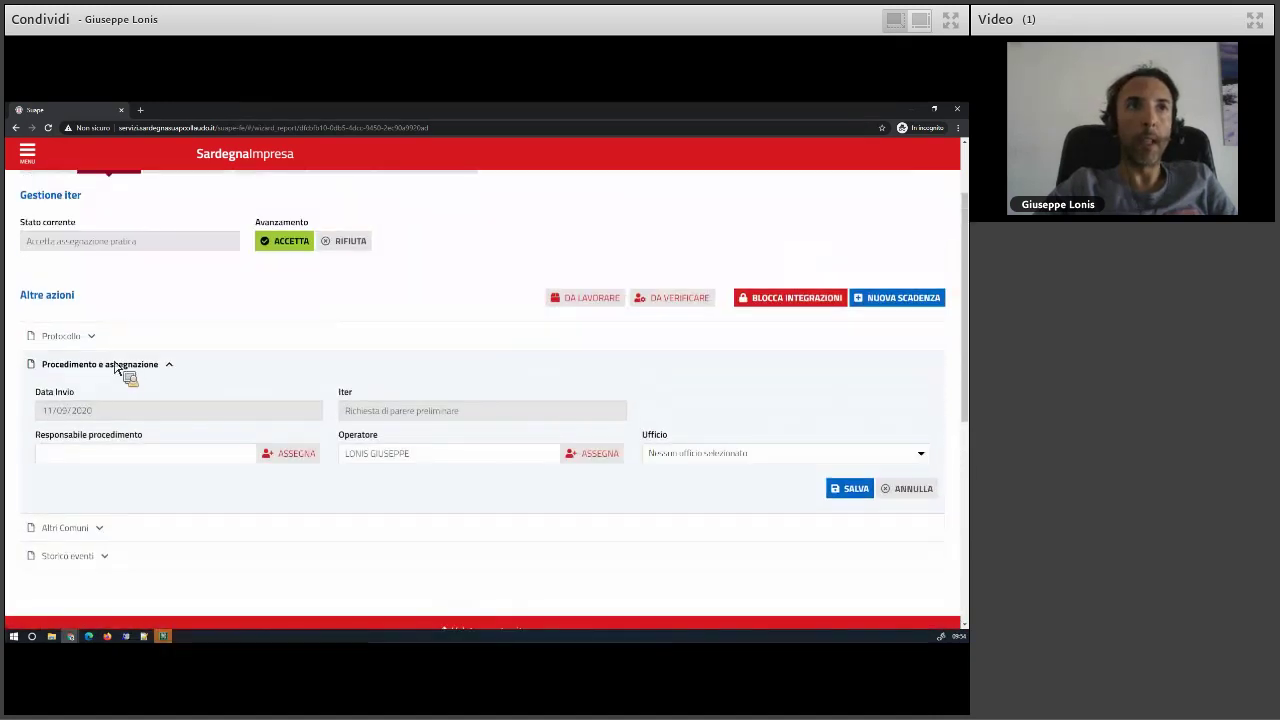
{"action": "left_click", "coordinate": [92, 337]}
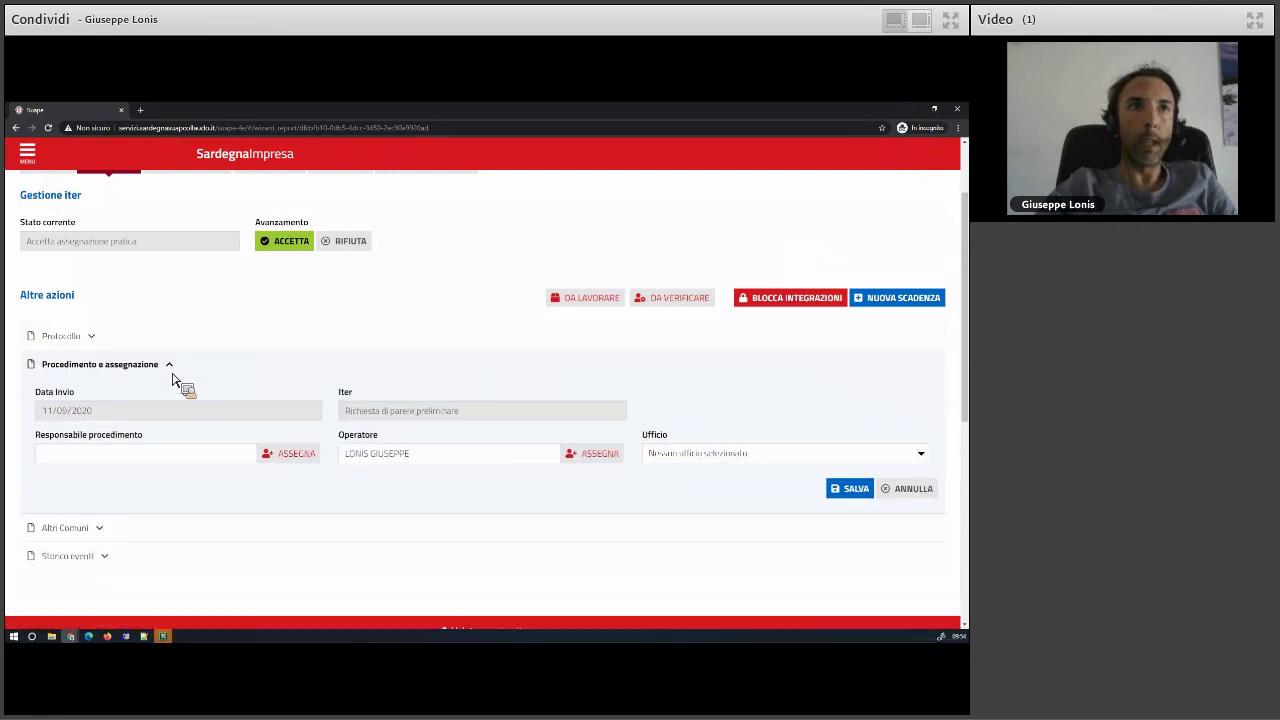
{"action": "left_click", "coordinate": [200, 366]}
{"action": "scroll", "coordinate": [322, 360], "scroll_direction": "up", "scroll_amount": 2}
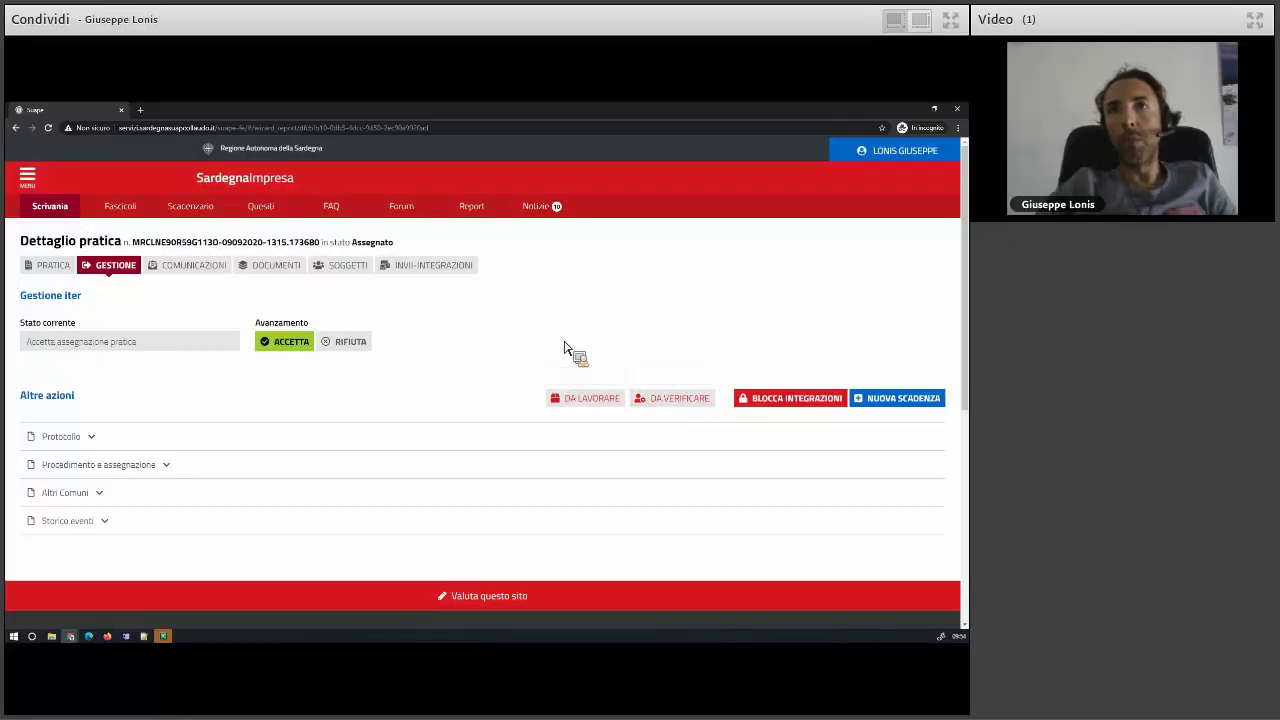
{"action": "left_click", "coordinate": [66, 270]}
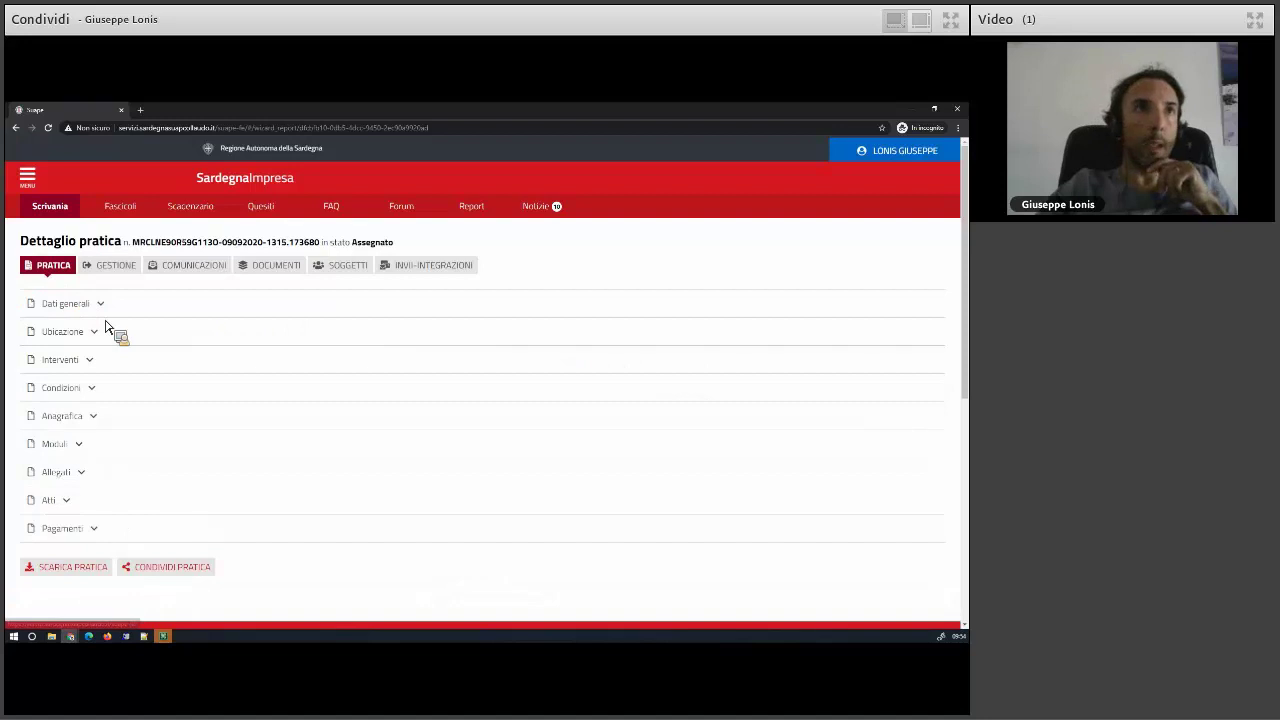
{"action": "left_click", "coordinate": [95, 310]}
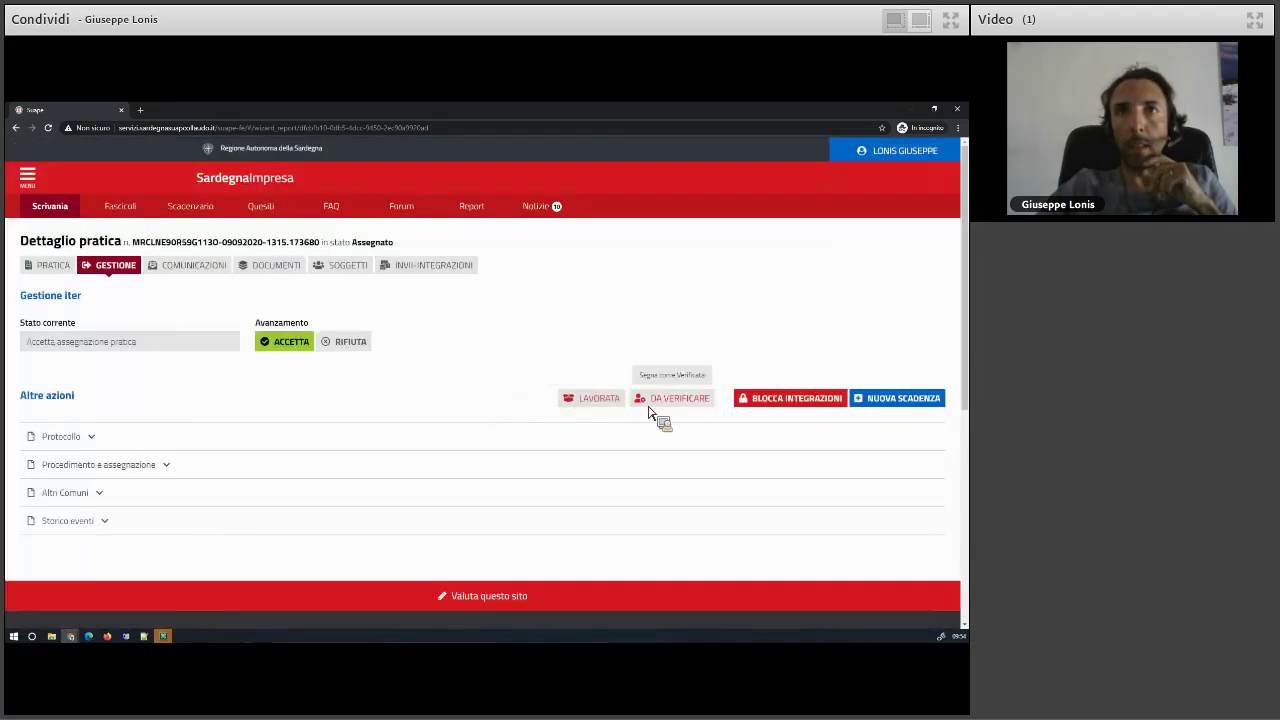
{"action": "left_click", "coordinate": [652, 402]}
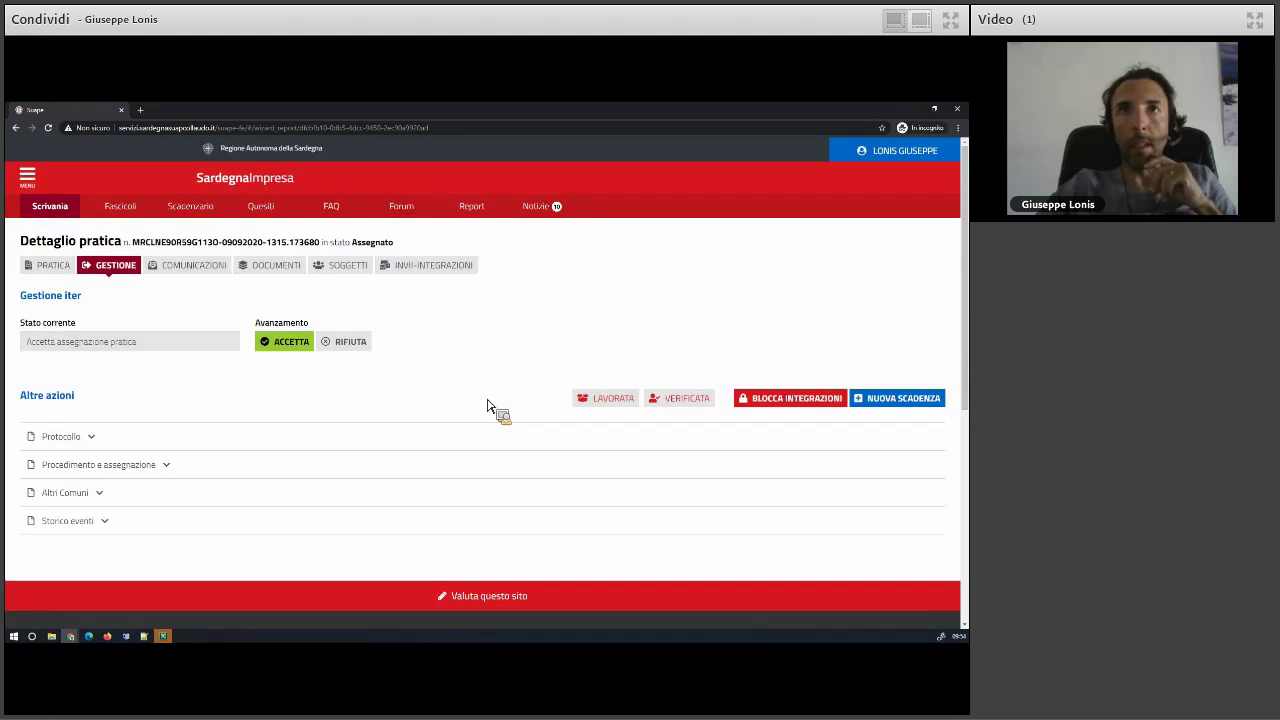
{"action": "left_click", "coordinate": [680, 402]}
{"action": "left_click", "coordinate": [600, 402]}
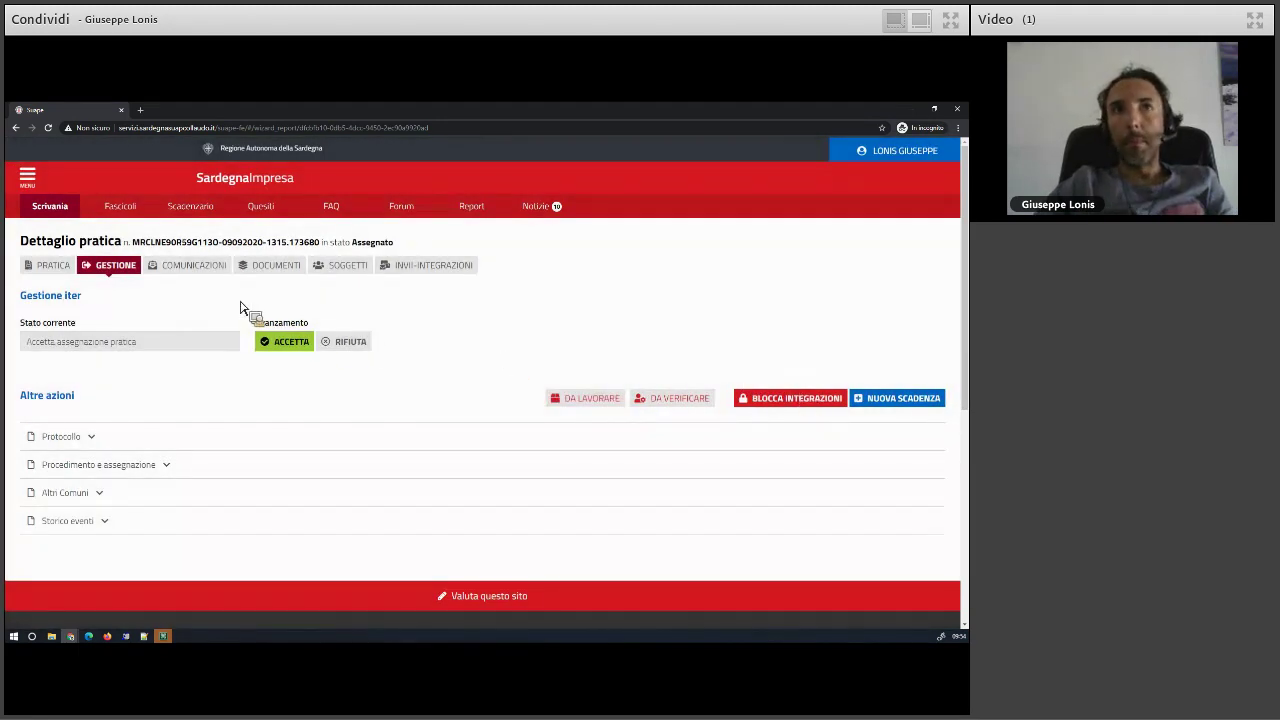
- Check the practice's Comunicazioni and IN BOZZA drafts, then start a NUOVA COMUNICAZIONE
{"action": "left_click", "coordinate": [172, 268]}
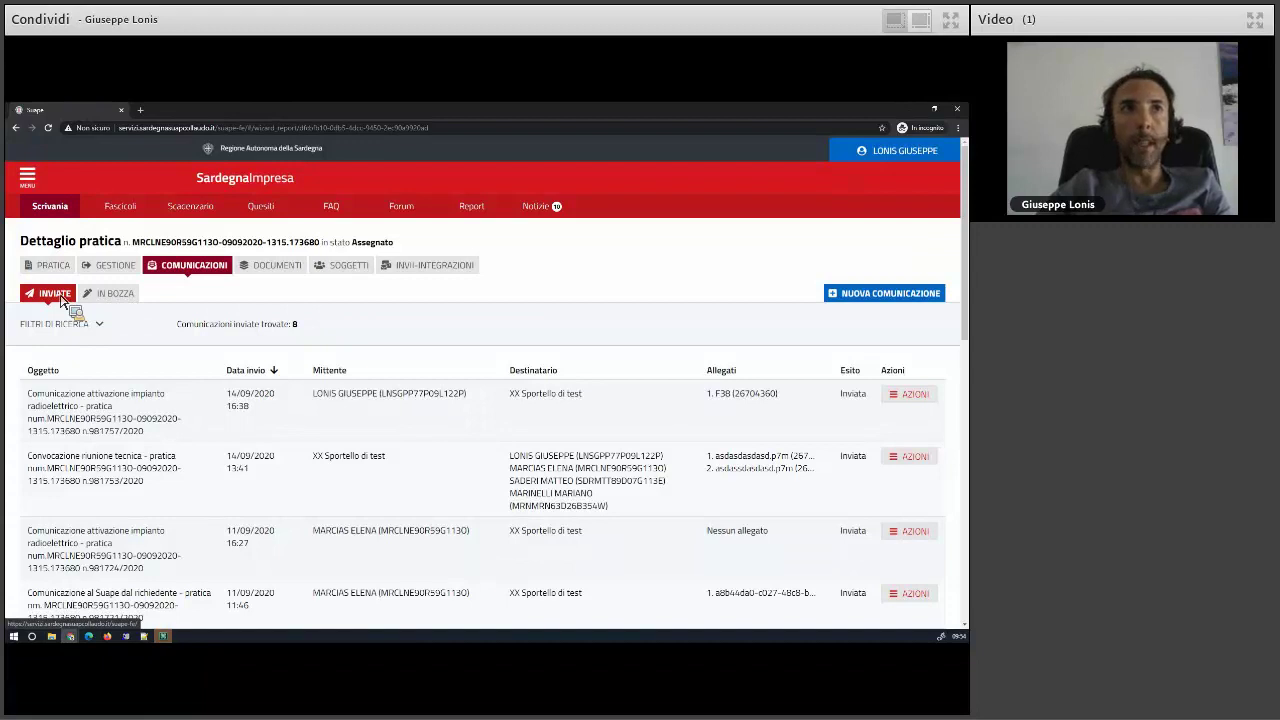
{"action": "left_click", "coordinate": [115, 294]}
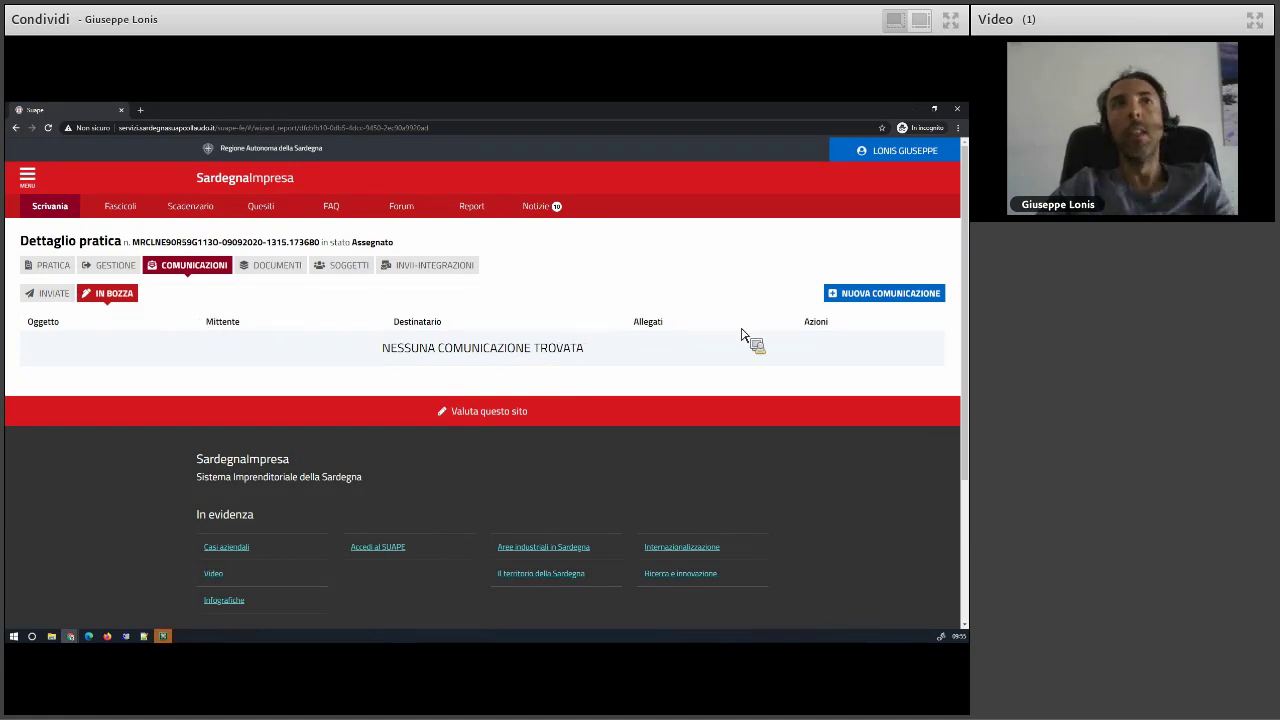
{"action": "left_click", "coordinate": [875, 295]}
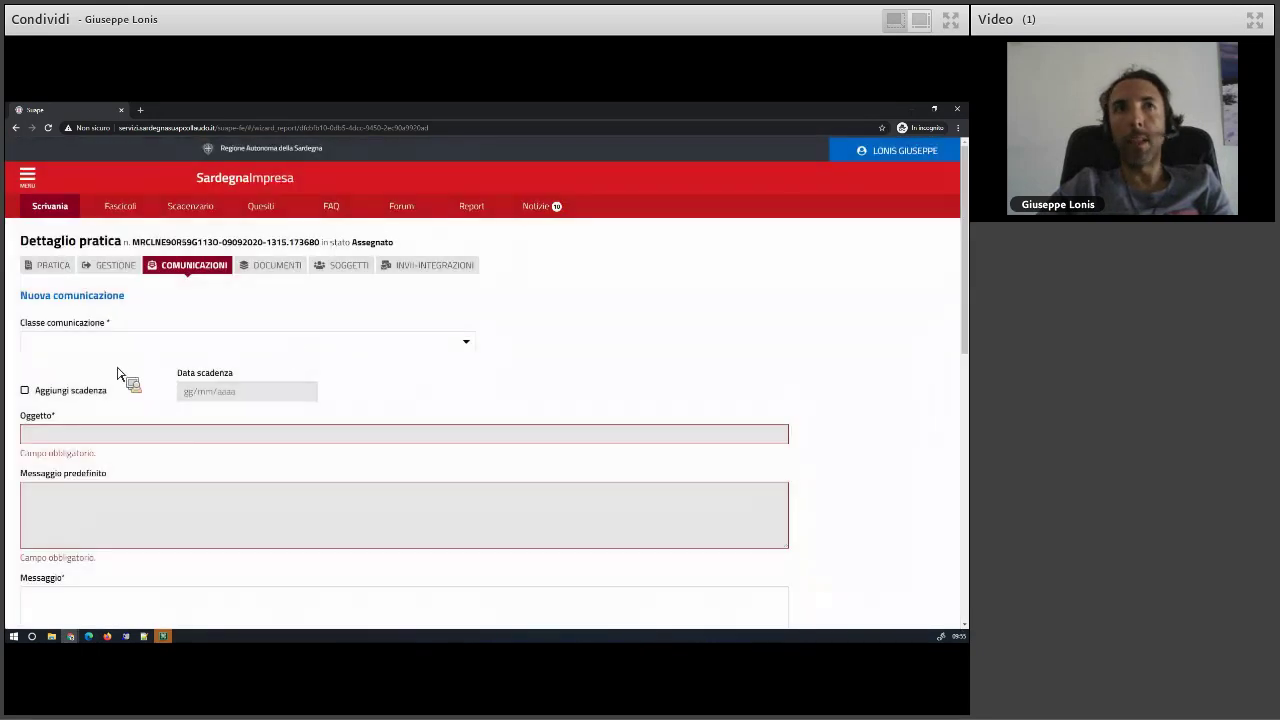
- Choose the SUAPE practice communication class and address it to Titolare and Procuratore
{"action": "left_click", "coordinate": [58, 344]}
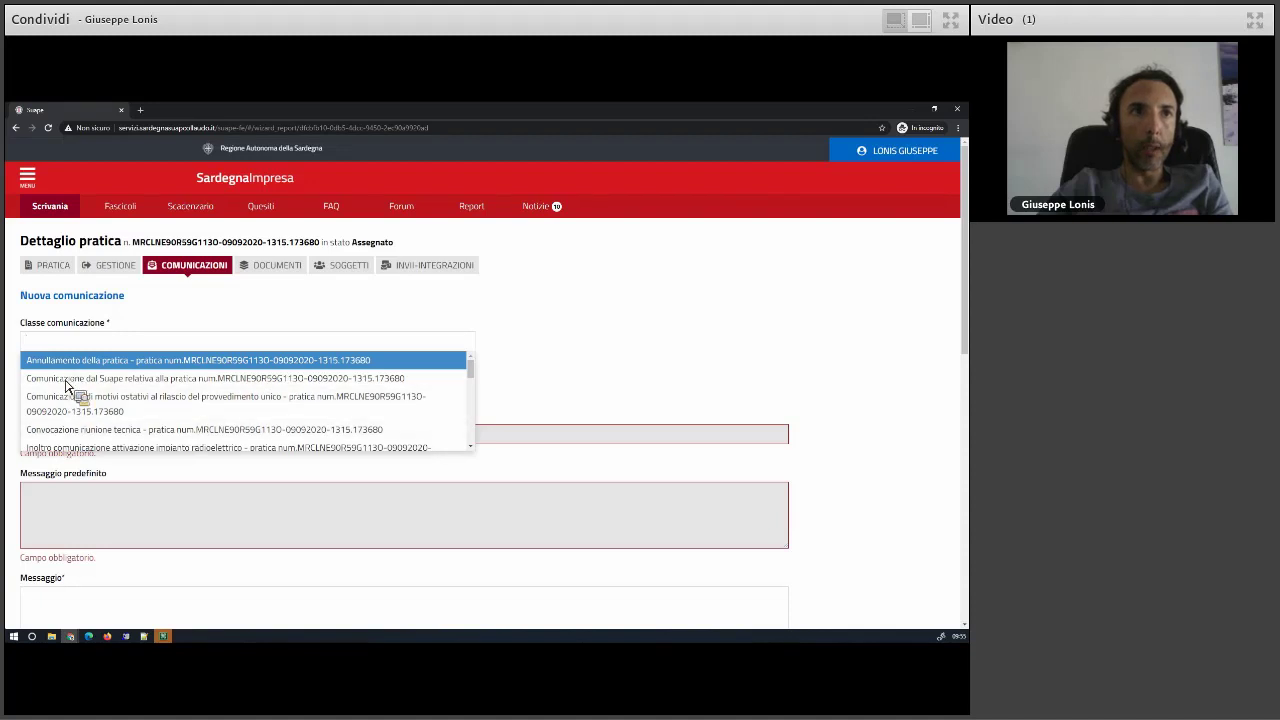
{"action": "left_click", "coordinate": [66, 379]}
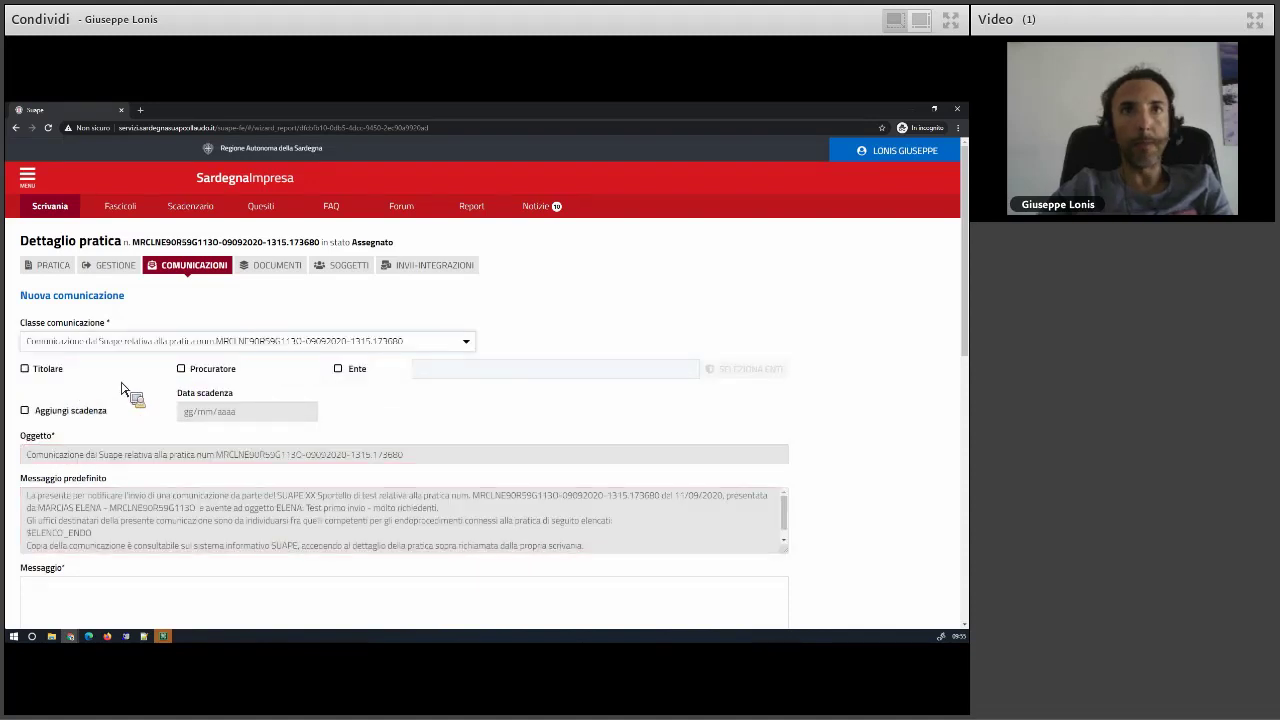
{"action": "left_click", "coordinate": [62, 371]}
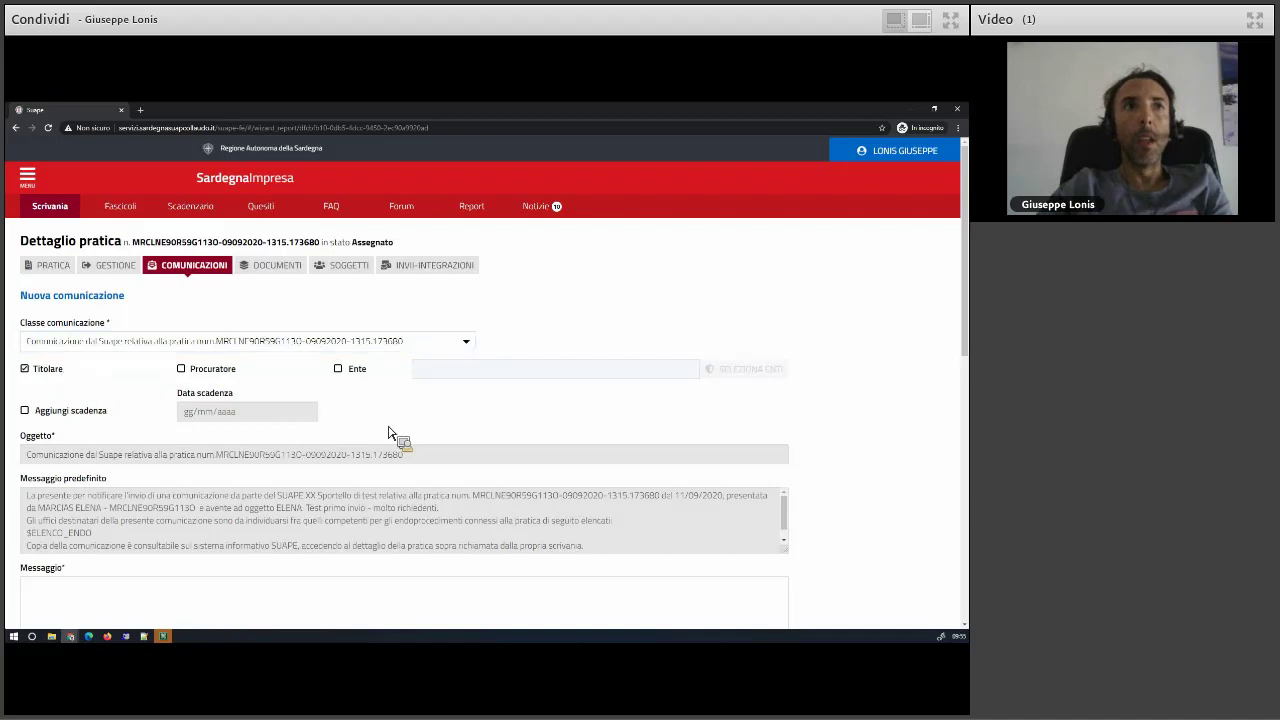
{"action": "left_click", "coordinate": [216, 378]}
{"action": "left_click", "coordinate": [364, 378]}
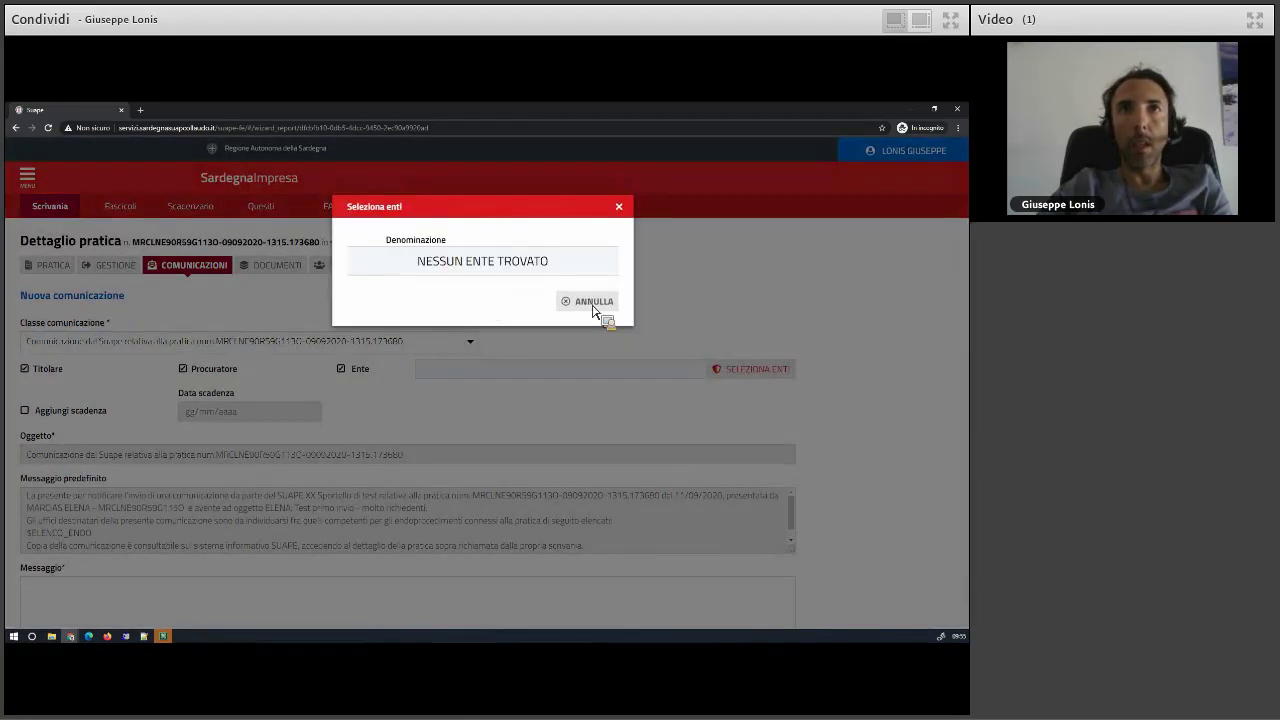
{"action": "left_click", "coordinate": [587, 301]}
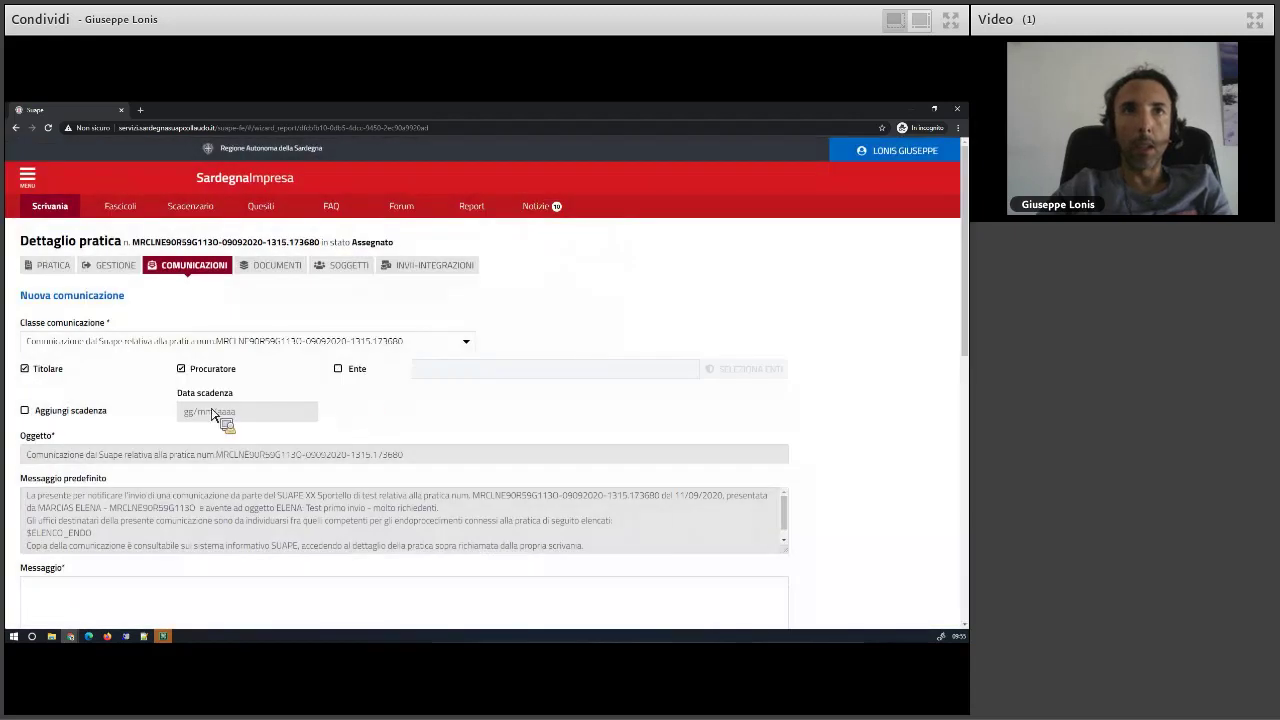
- Save the communication as a draft and return to the practice's Comunicazioni list
{"action": "scroll", "coordinate": [170, 398], "scroll_direction": "down", "scroll_amount": 1}
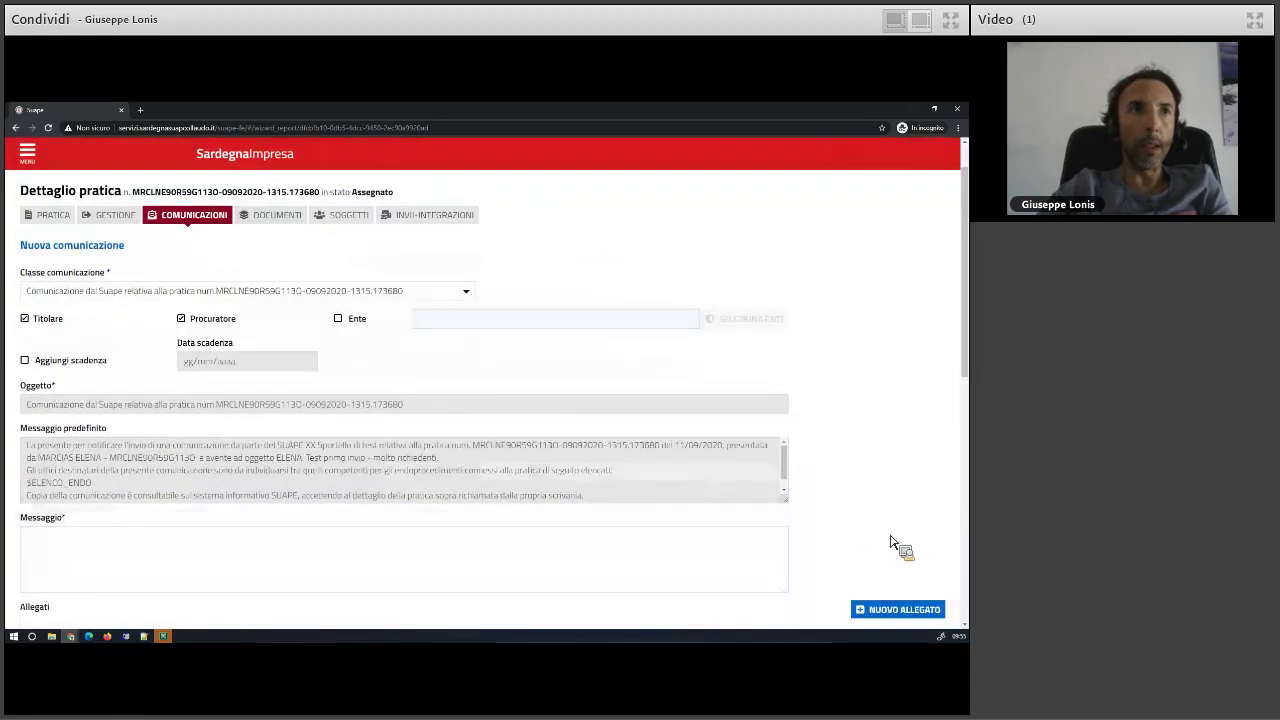
{"action": "scroll", "coordinate": [893, 541], "scroll_direction": "down", "scroll_amount": 2}
{"action": "left_click", "coordinate": [874, 568]}
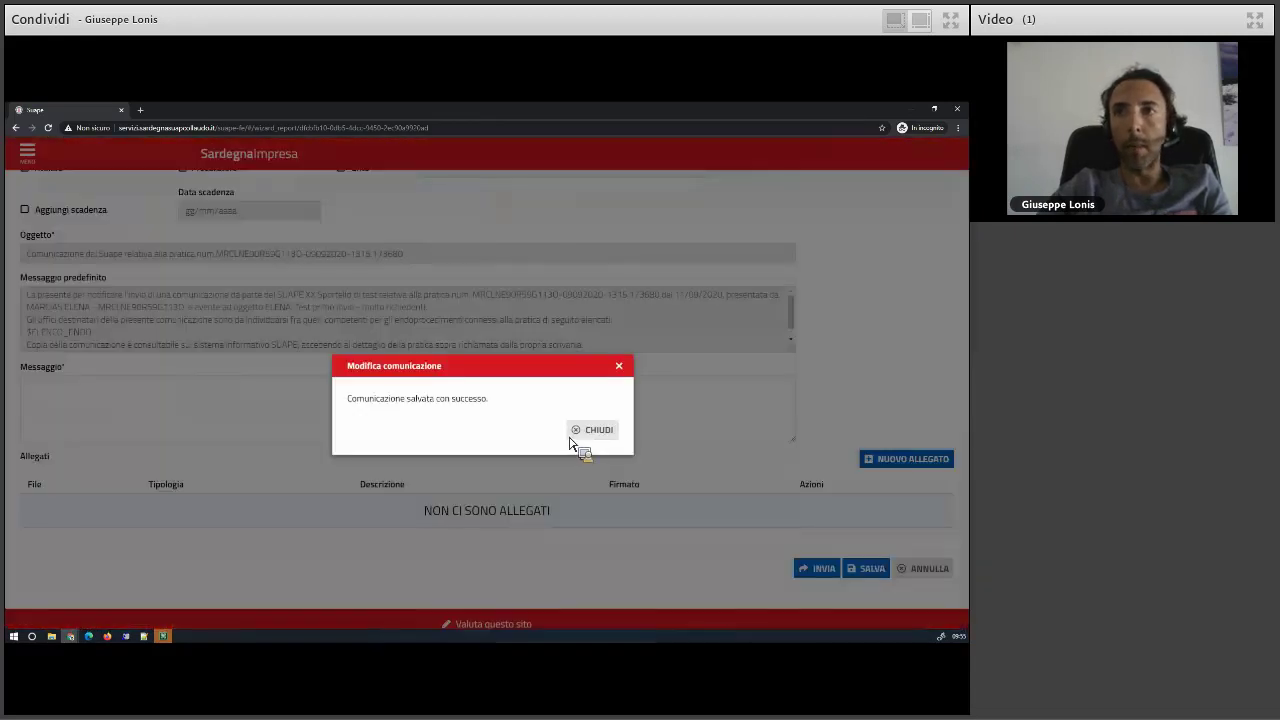
{"action": "left_click", "coordinate": [582, 432]}
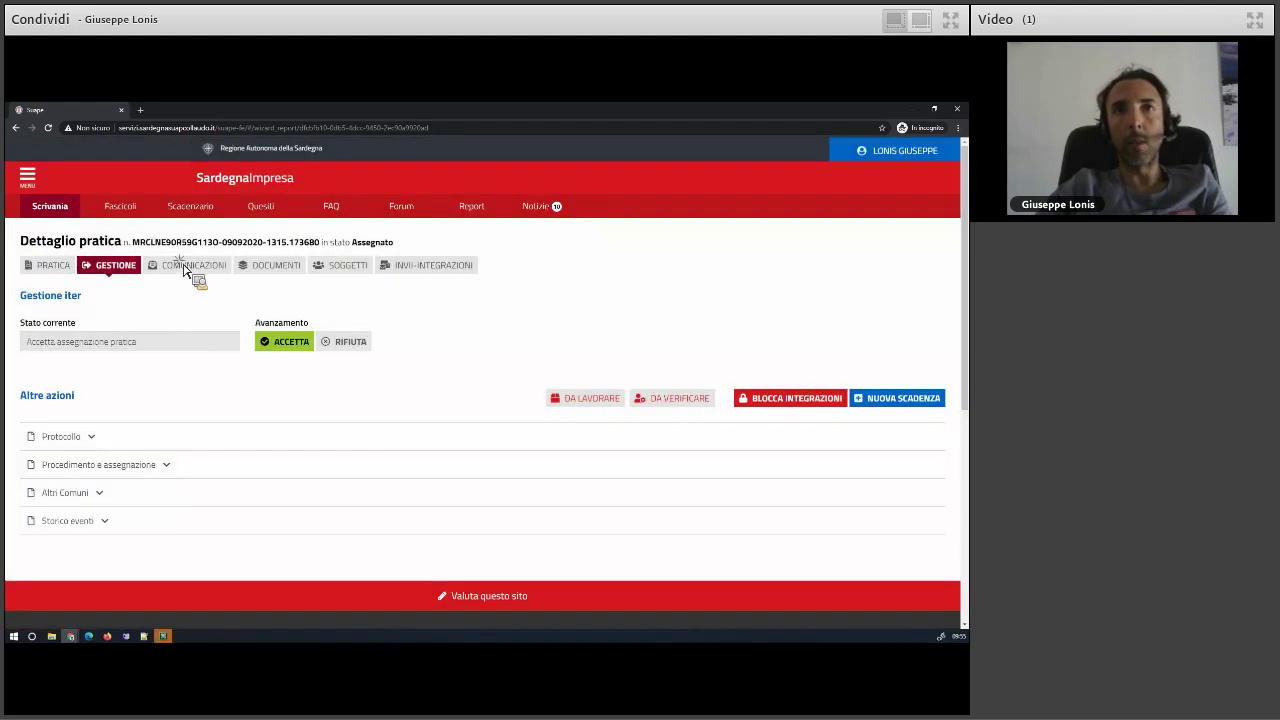
{"action": "left_click", "coordinate": [185, 266]}
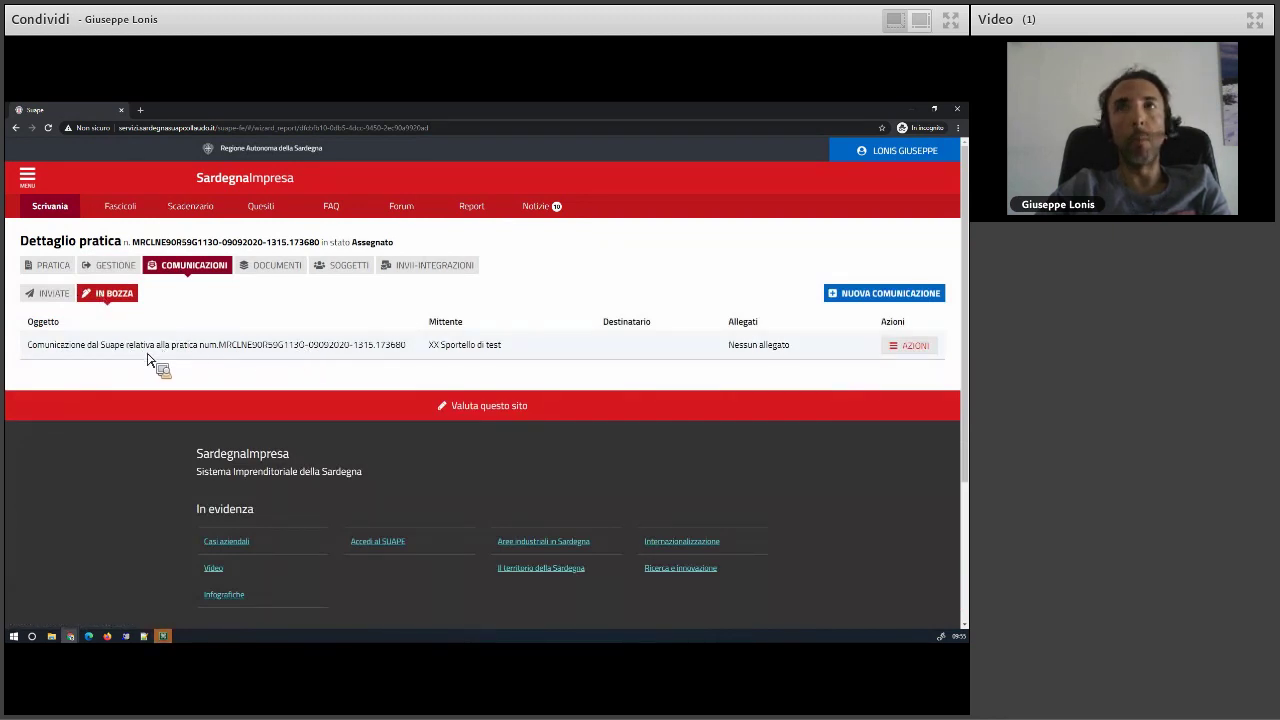
- Reopen the draft communication for editing and enter the message 'Messaggio di prova'
{"action": "left_click", "coordinate": [50, 293]}
{"action": "left_click", "coordinate": [112, 295]}
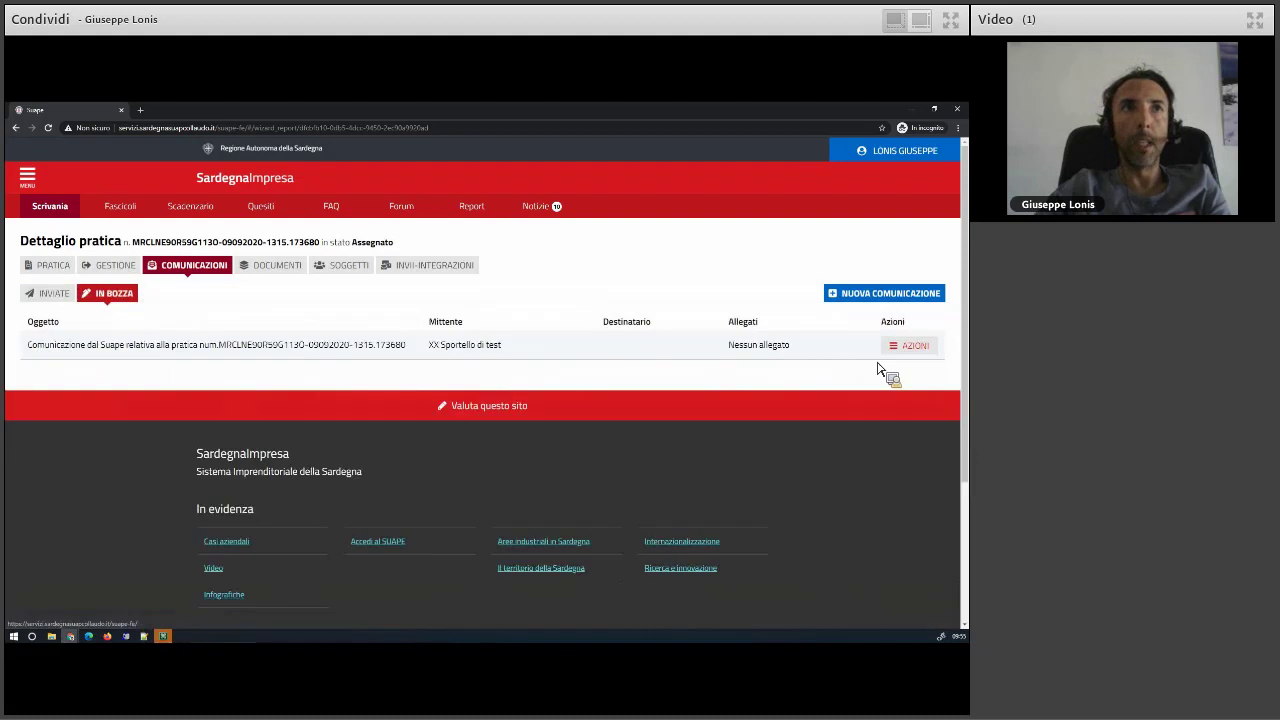
{"action": "left_click", "coordinate": [912, 345]}
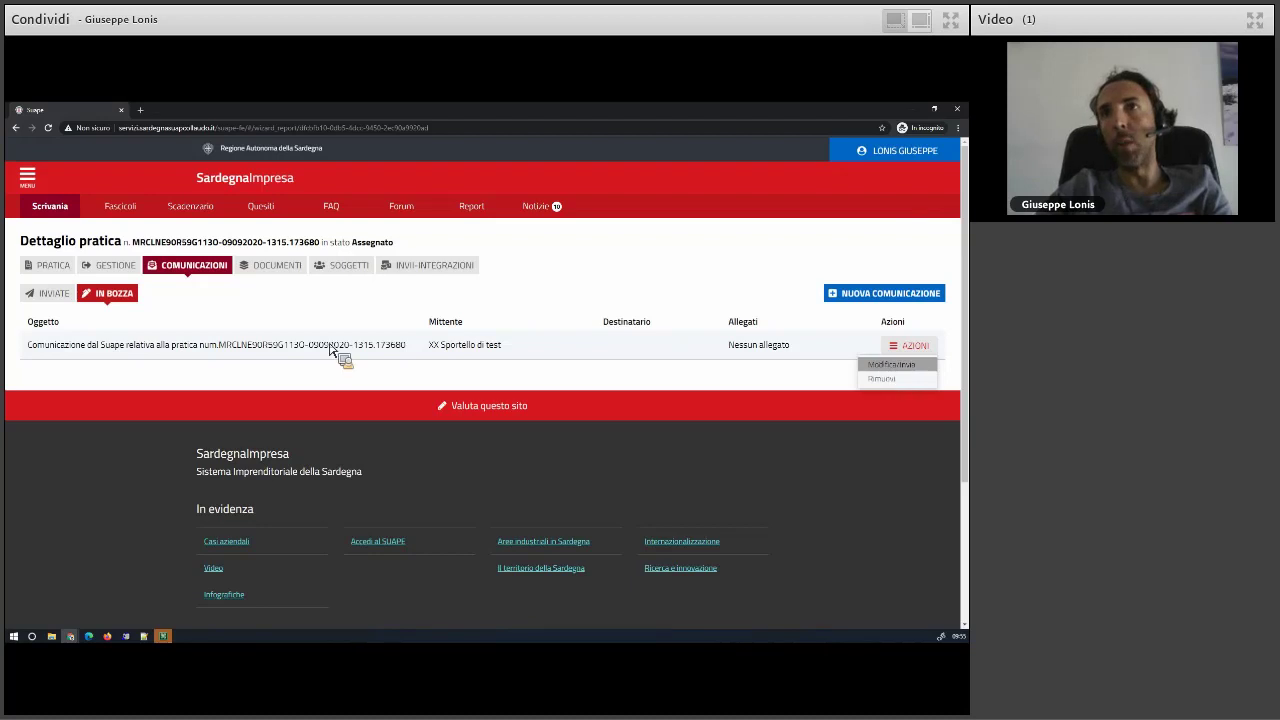
{"action": "scroll", "coordinate": [110, 430], "scroll_direction": "down", "scroll_amount": 1}
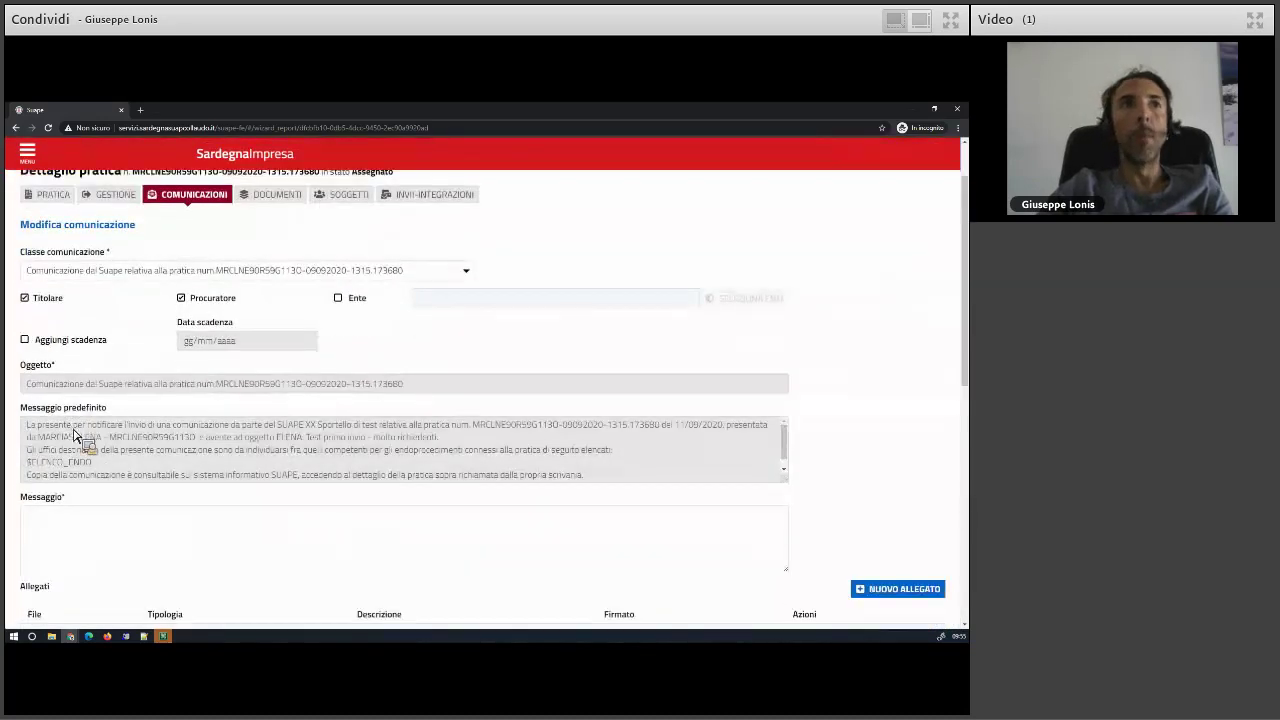
{"action": "scroll", "coordinate": [110, 480], "scroll_direction": "down", "scroll_amount": 1}
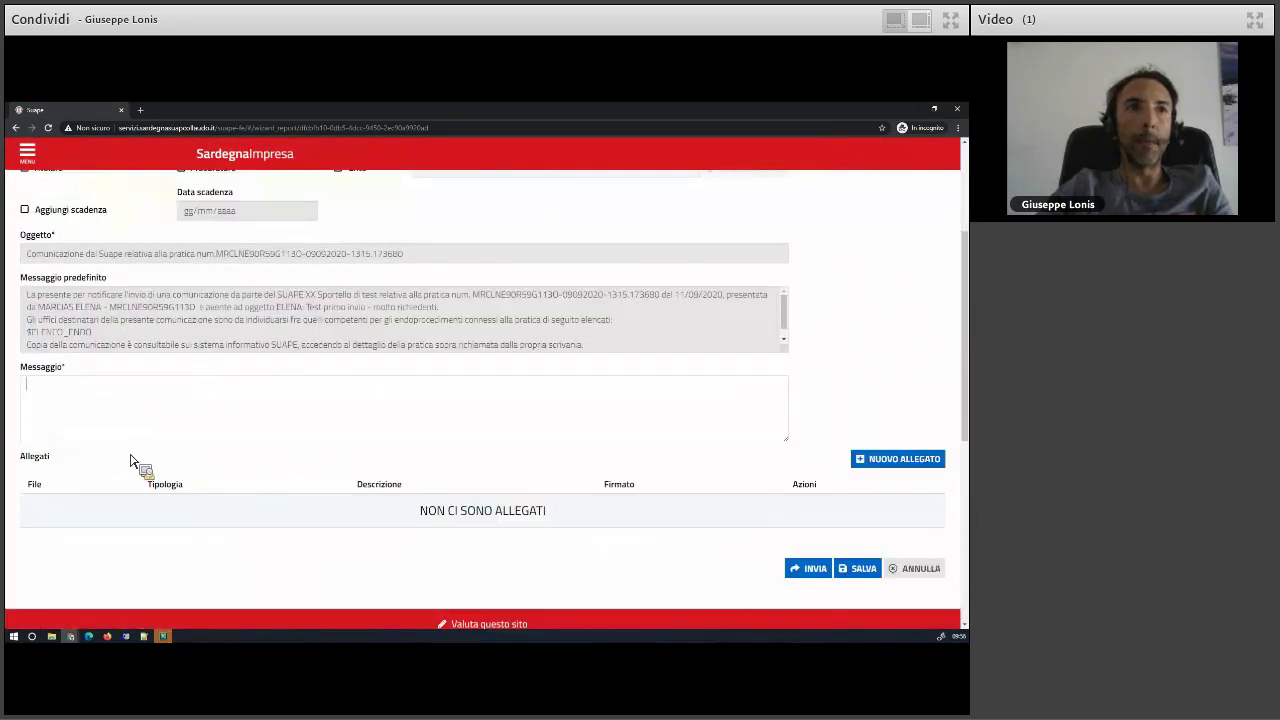
{"action": "type", "text": "Messaggio di prova"}
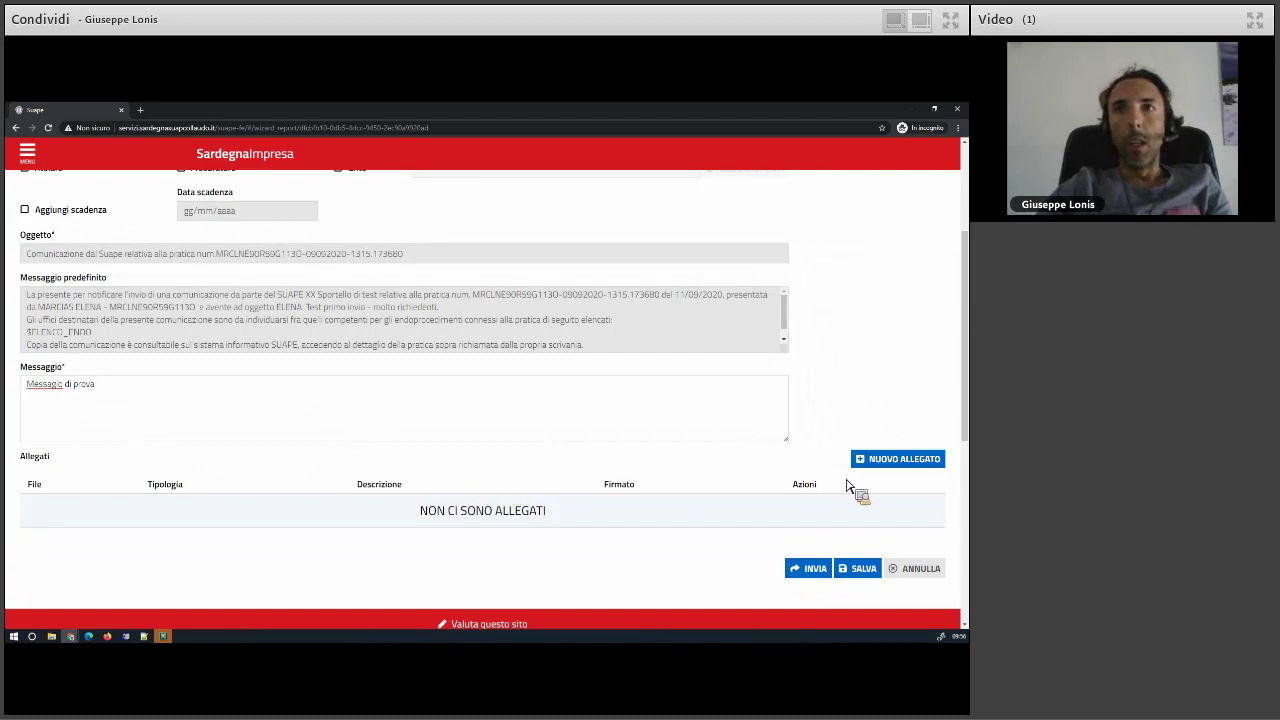
- Attach procura.pdf as a new allegato and review its file options
{"action": "left_click", "coordinate": [884, 462]}
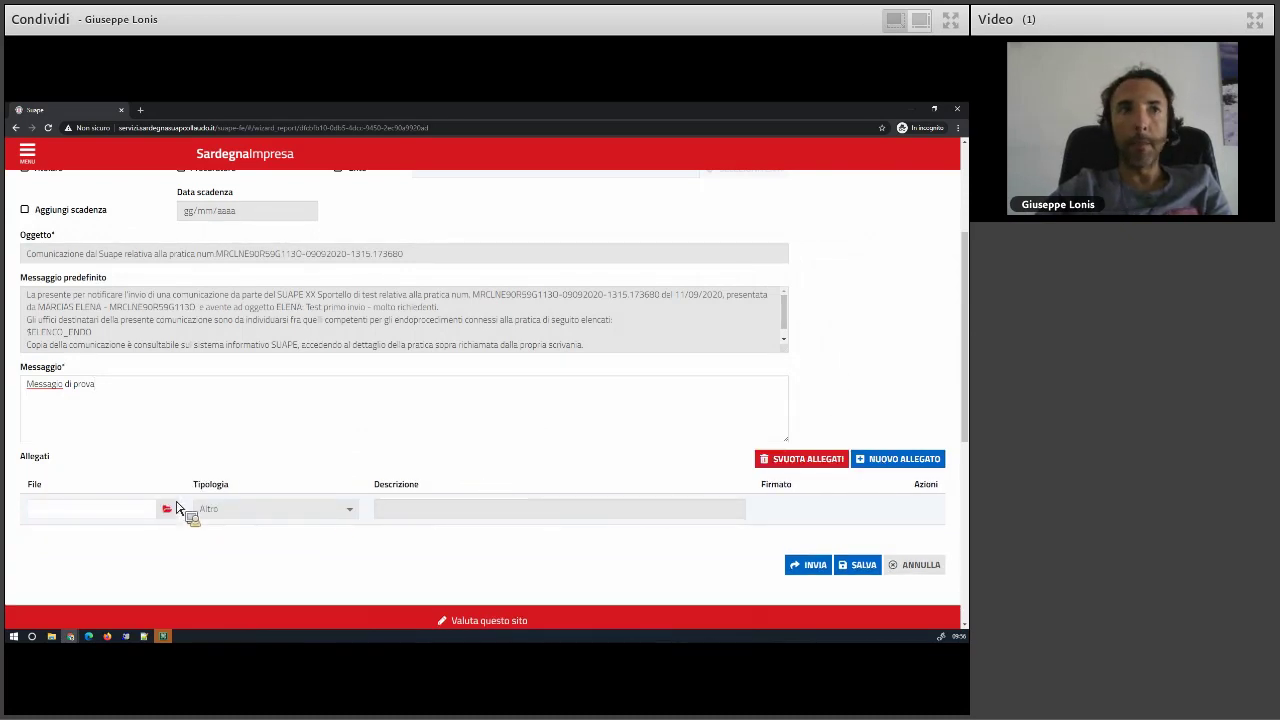
{"action": "left_click", "coordinate": [174, 511]}
{"action": "left_click", "coordinate": [193, 195]}
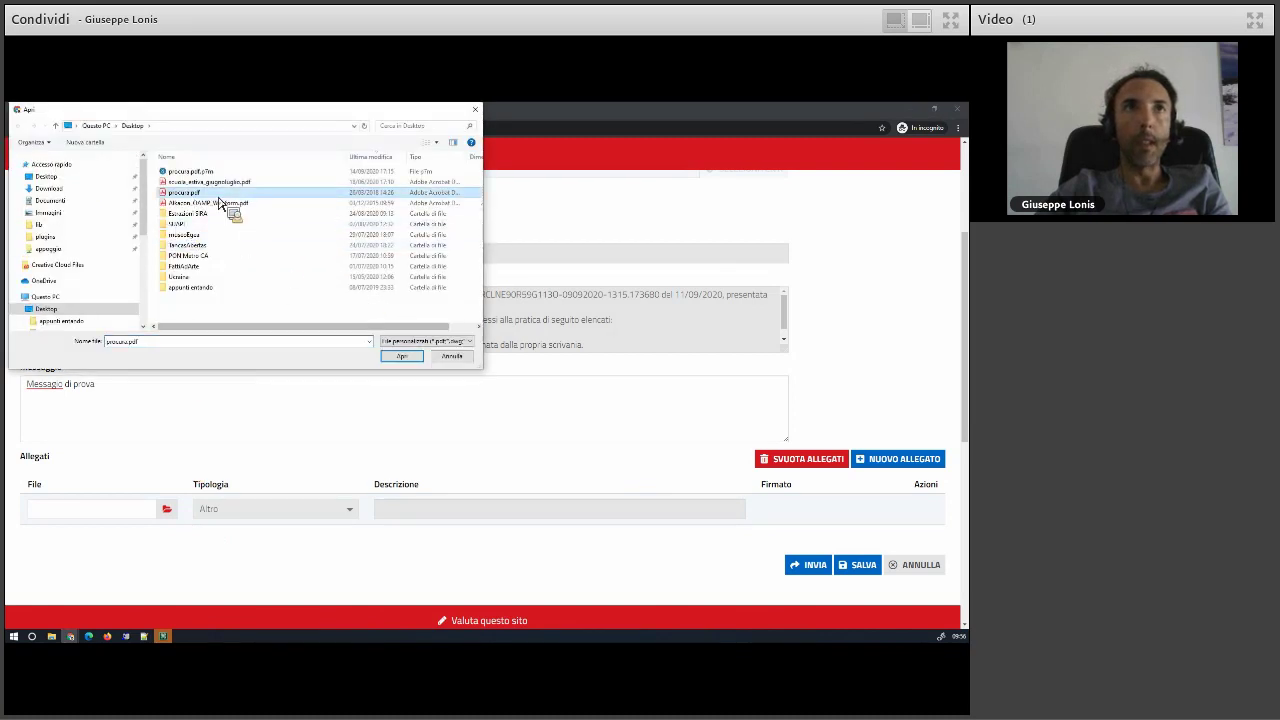
{"action": "left_click", "coordinate": [401, 357]}
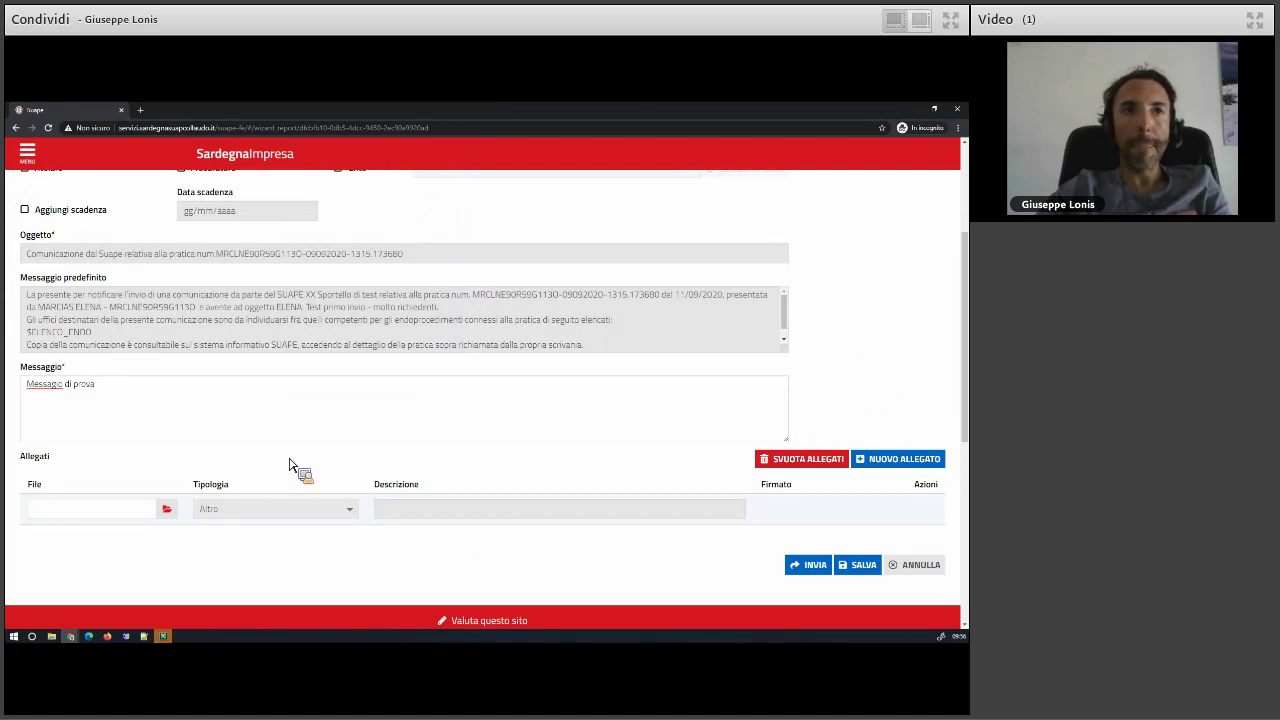
{"action": "scroll", "coordinate": [292, 465], "scroll_direction": "down", "scroll_amount": 1}
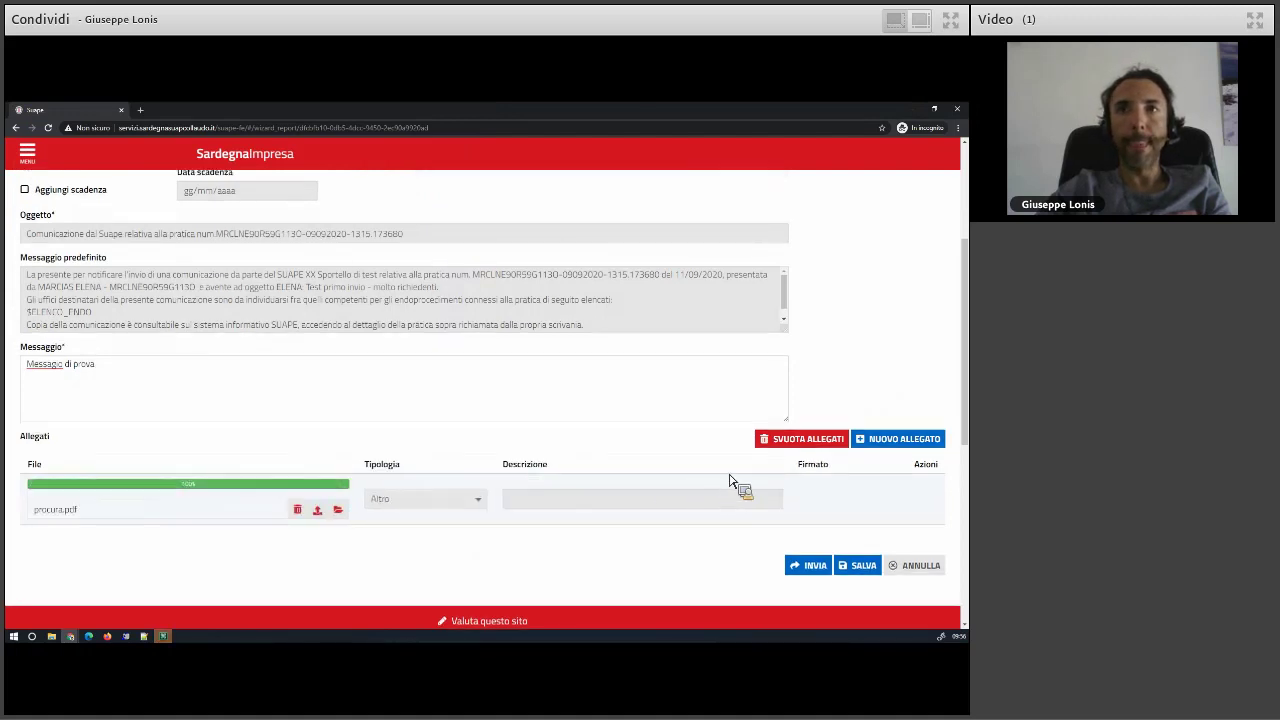
{"action": "left_click", "coordinate": [916, 489]}
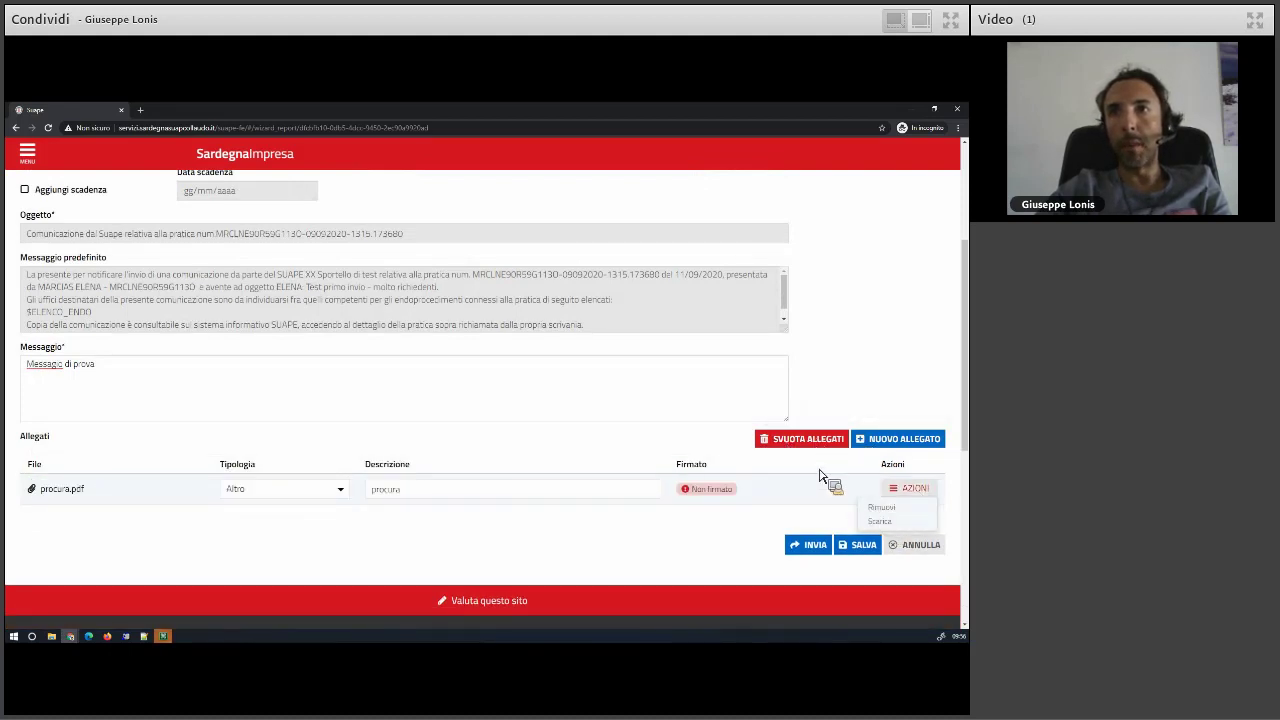
{"action": "left_click", "coordinate": [704, 466]}
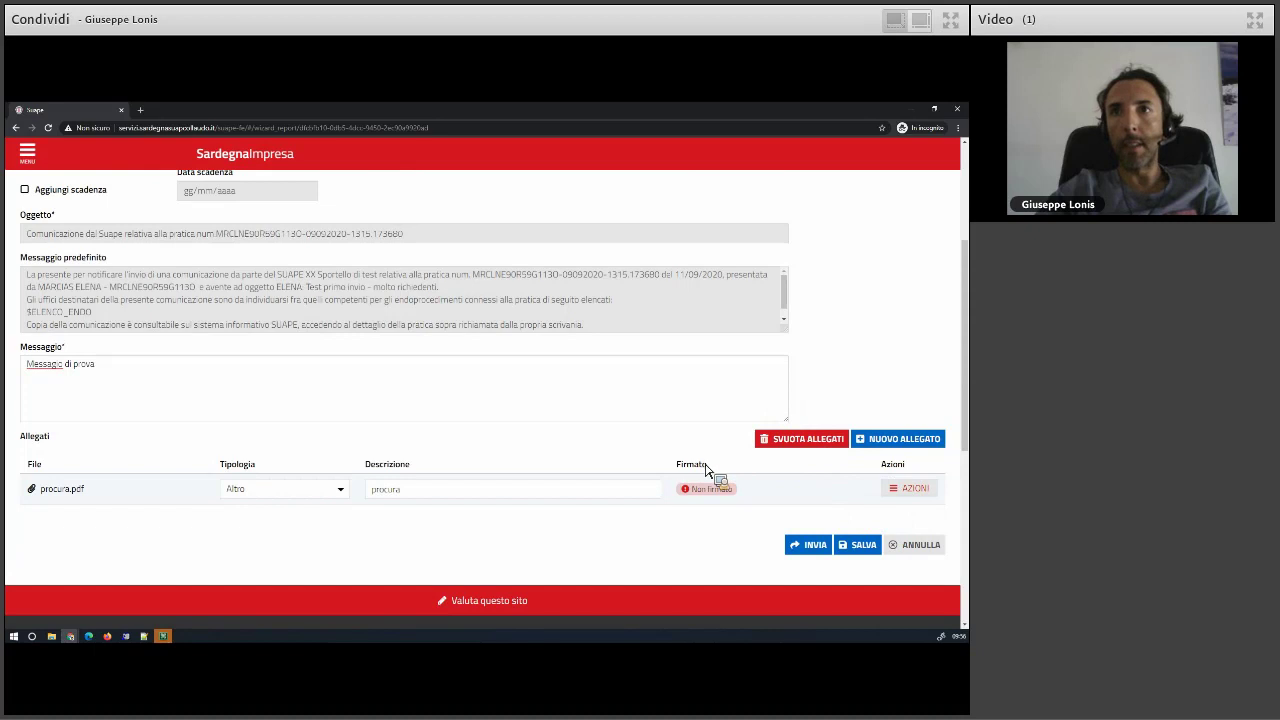
{"action": "scroll", "coordinate": [346, 421], "scroll_direction": "up", "scroll_amount": 2}
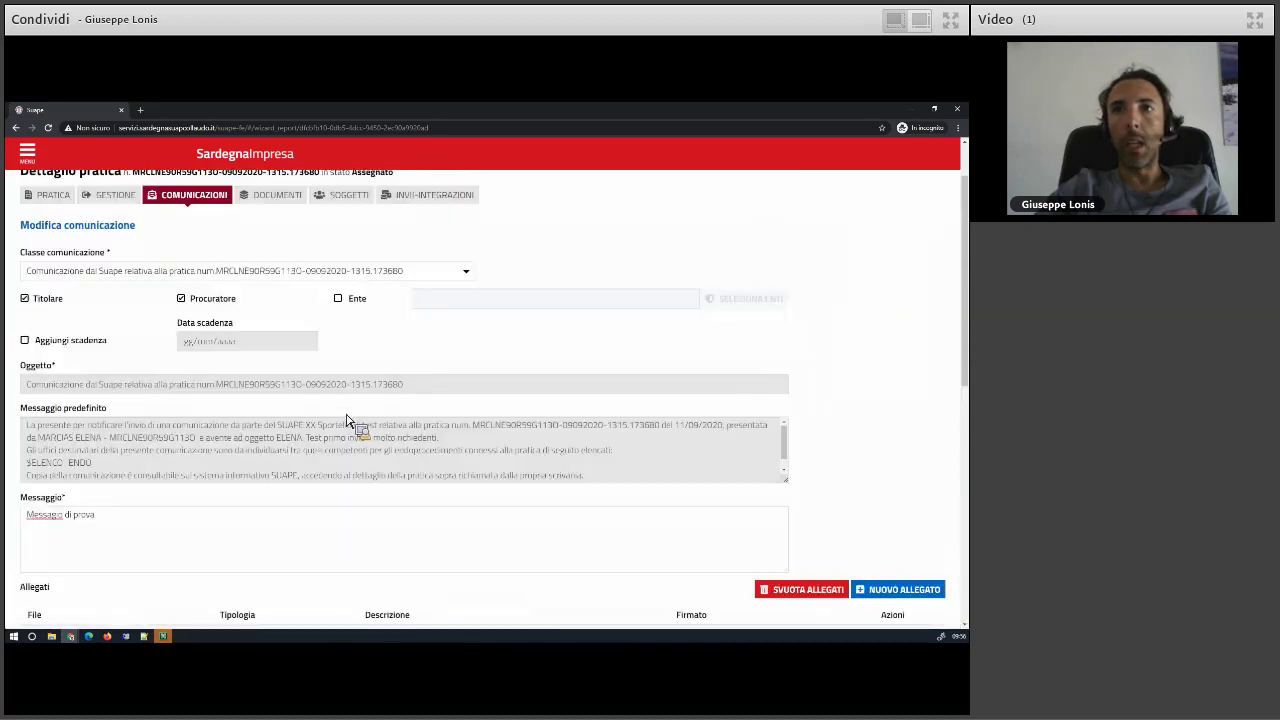
- Add a deadline of 21/09/2020 to the communication
{"action": "scroll", "coordinate": [346, 421], "scroll_direction": "up", "scroll_amount": 1}
{"action": "scroll", "coordinate": [98, 434], "scroll_direction": "up", "scroll_amount": 1}
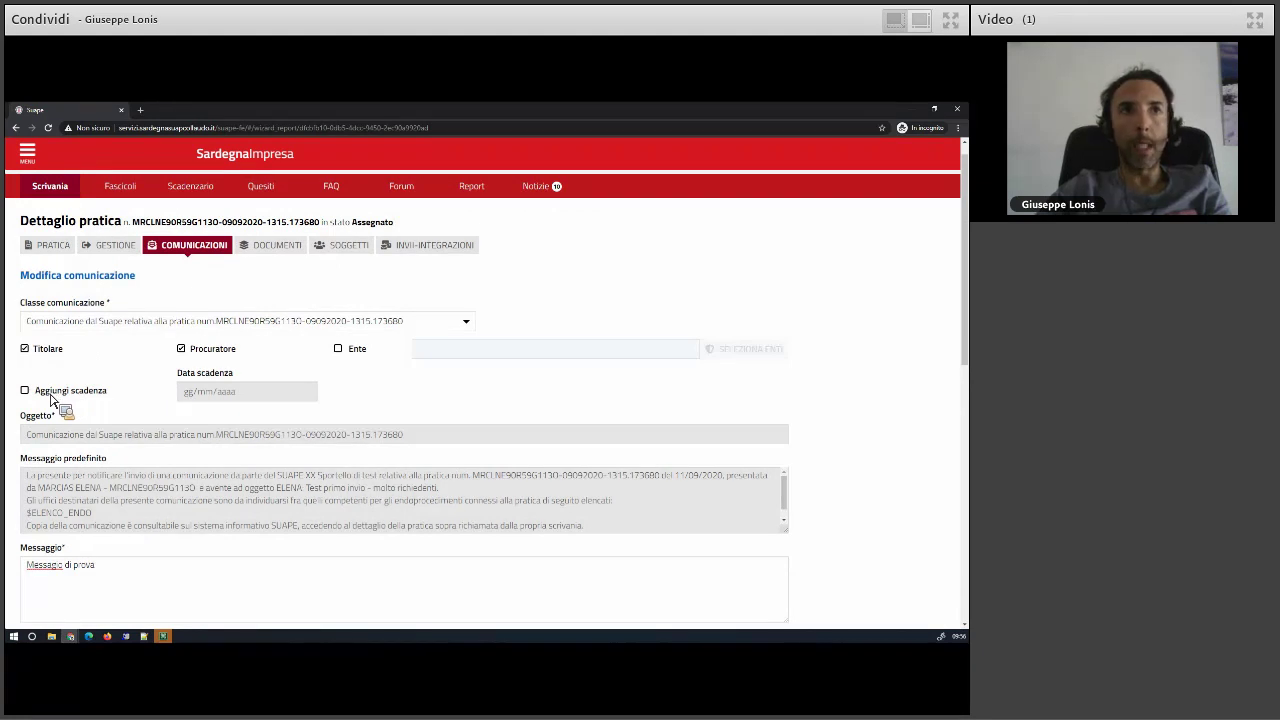
{"action": "left_click", "coordinate": [52, 397]}
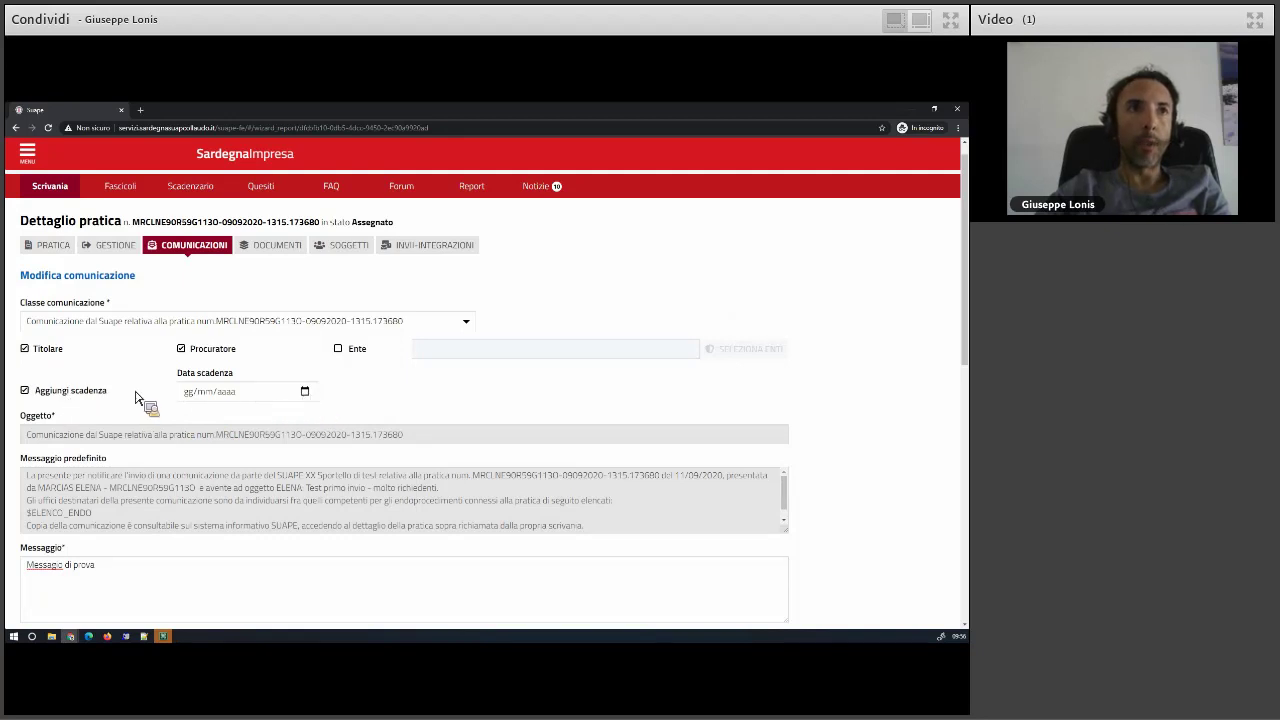
{"action": "left_click", "coordinate": [304, 391]}
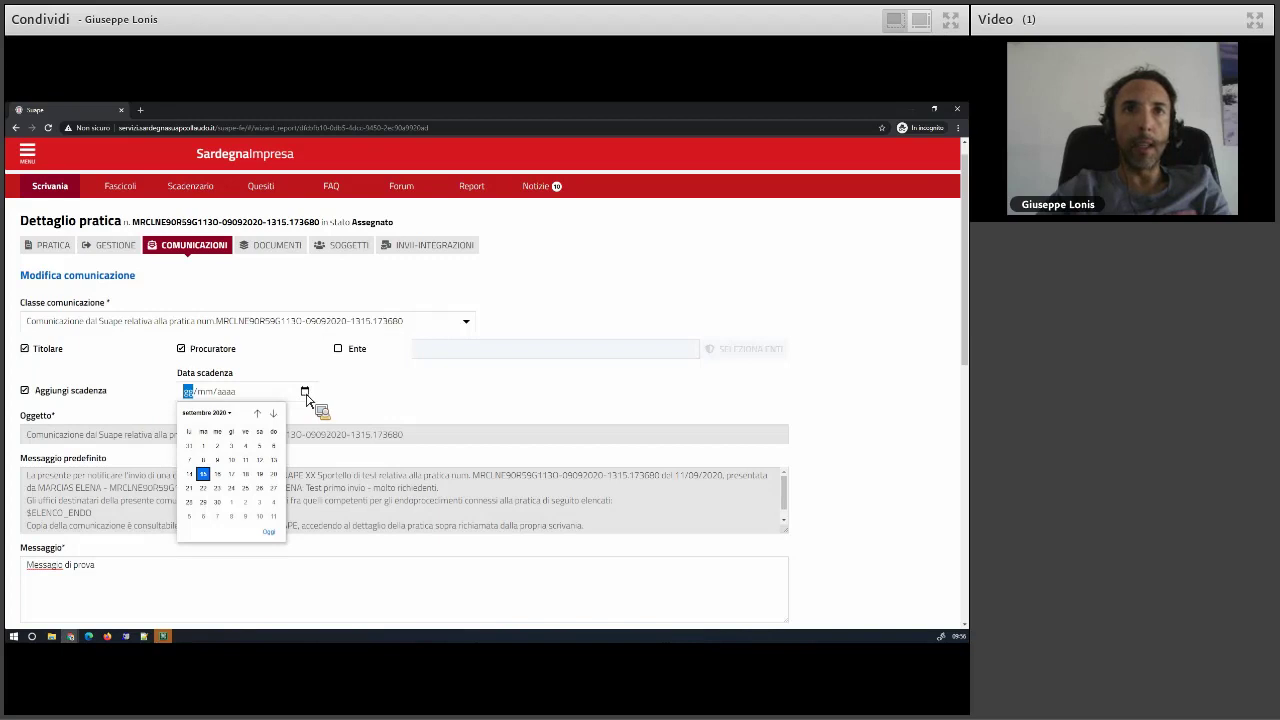
{"action": "left_click", "coordinate": [190, 489]}
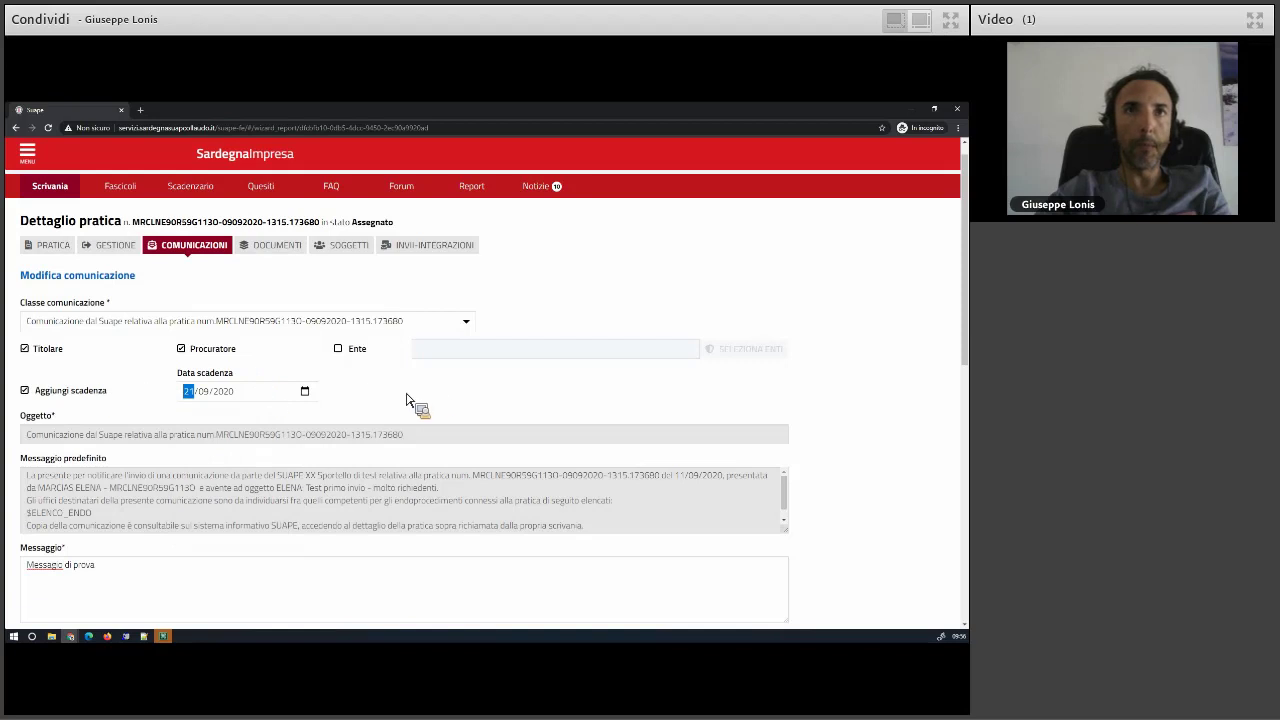
- Extend the message to 'Messaggio di prova con scadenza' and send the communication
{"action": "scroll", "coordinate": [415, 405], "scroll_direction": "down", "scroll_amount": 3}
{"action": "scroll", "coordinate": [148, 377], "scroll_direction": "down", "scroll_amount": 1}
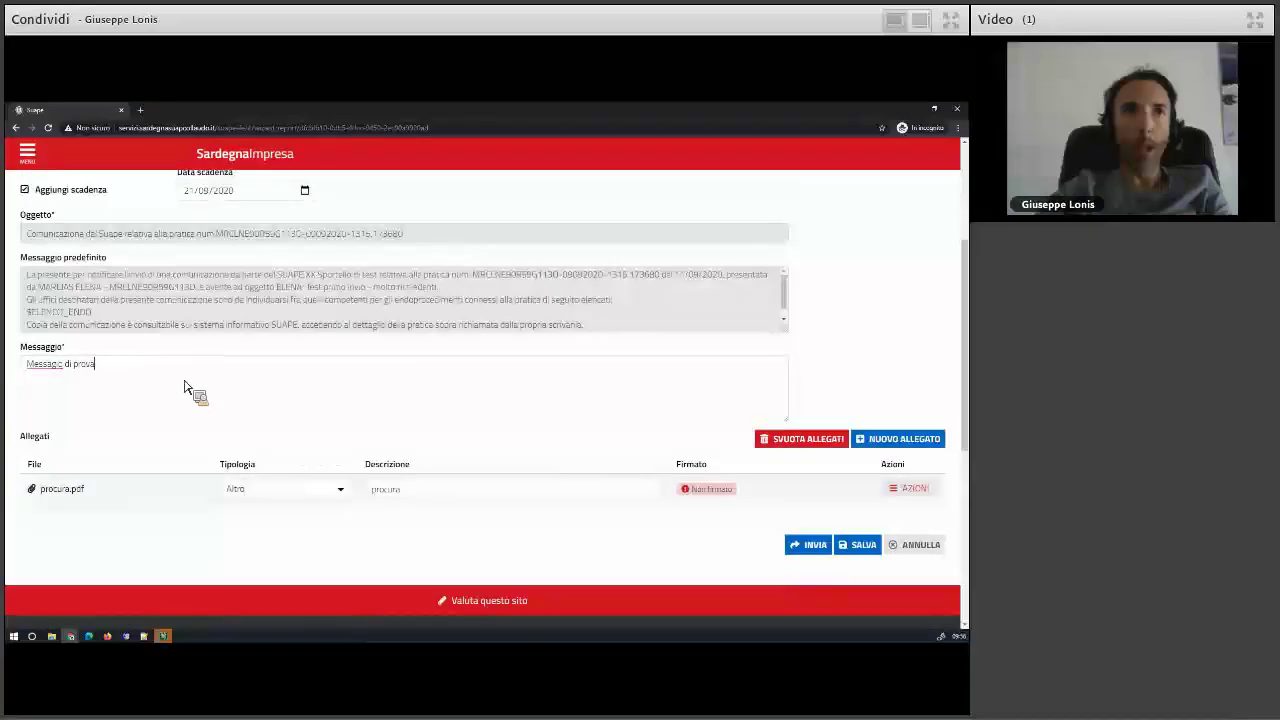
{"action": "type", "text": "con scadenza"}
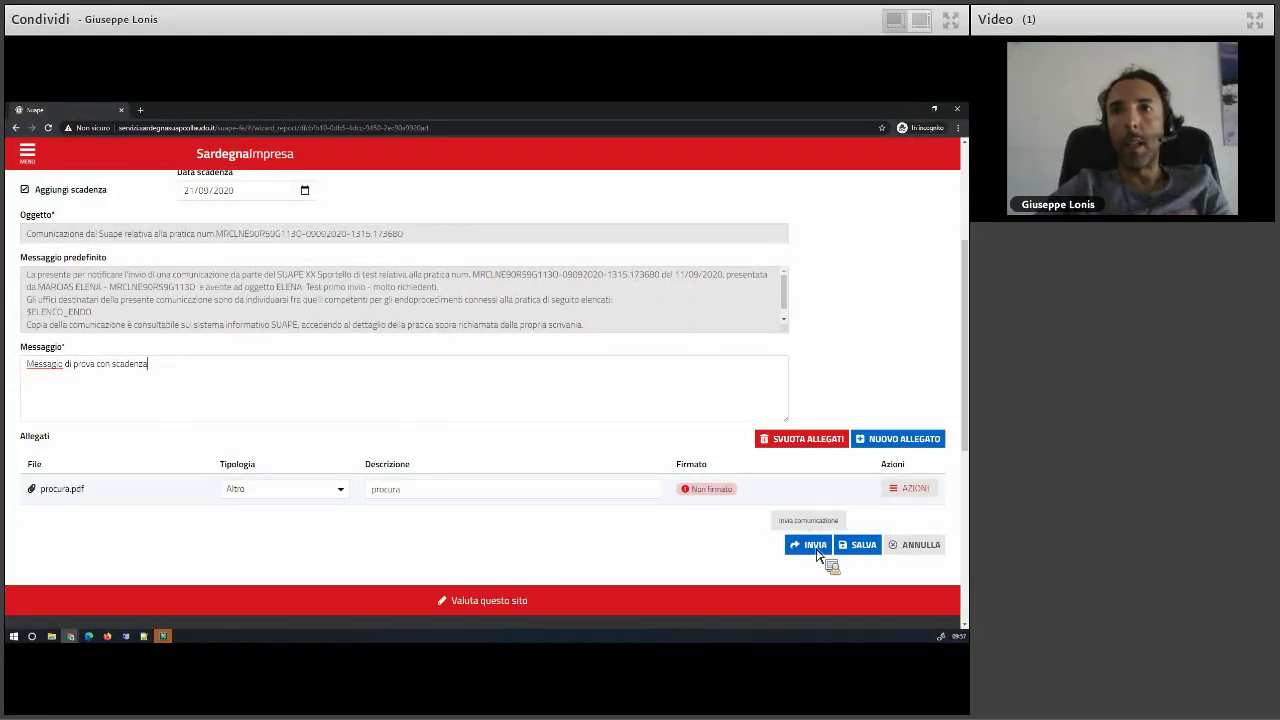
{"action": "left_click", "coordinate": [815, 548]}
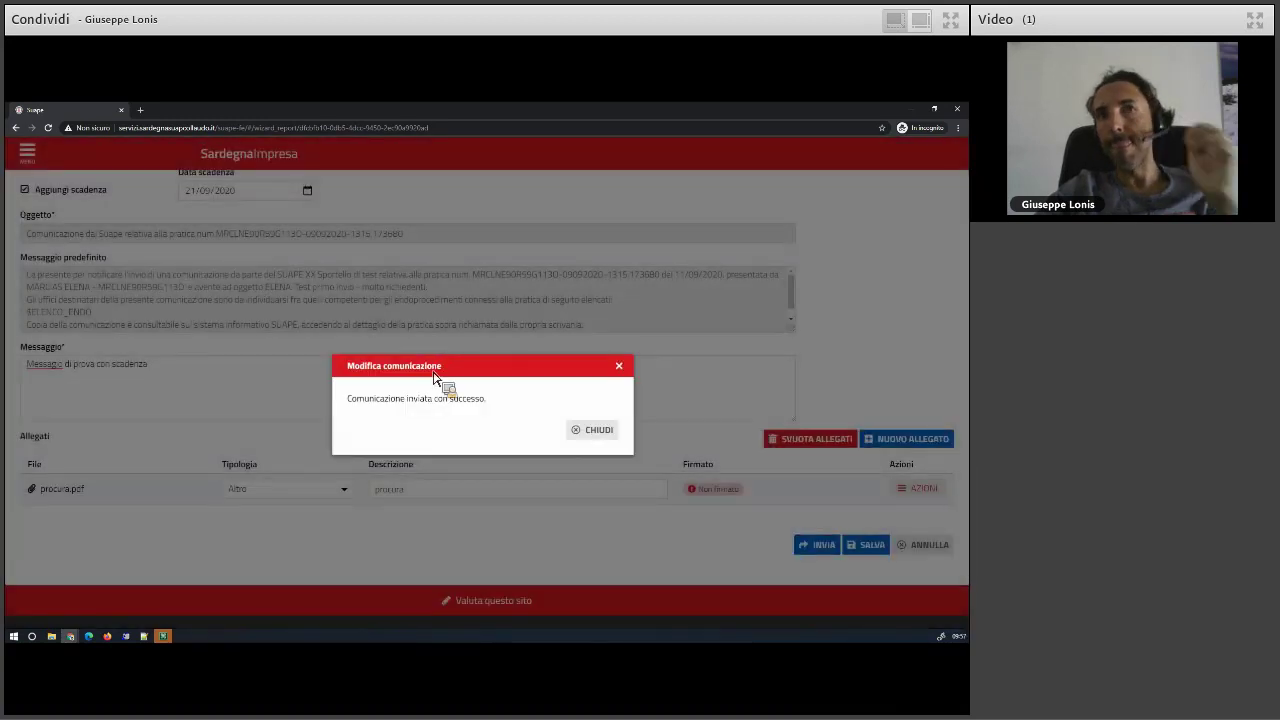
{"action": "left_click", "coordinate": [607, 433]}
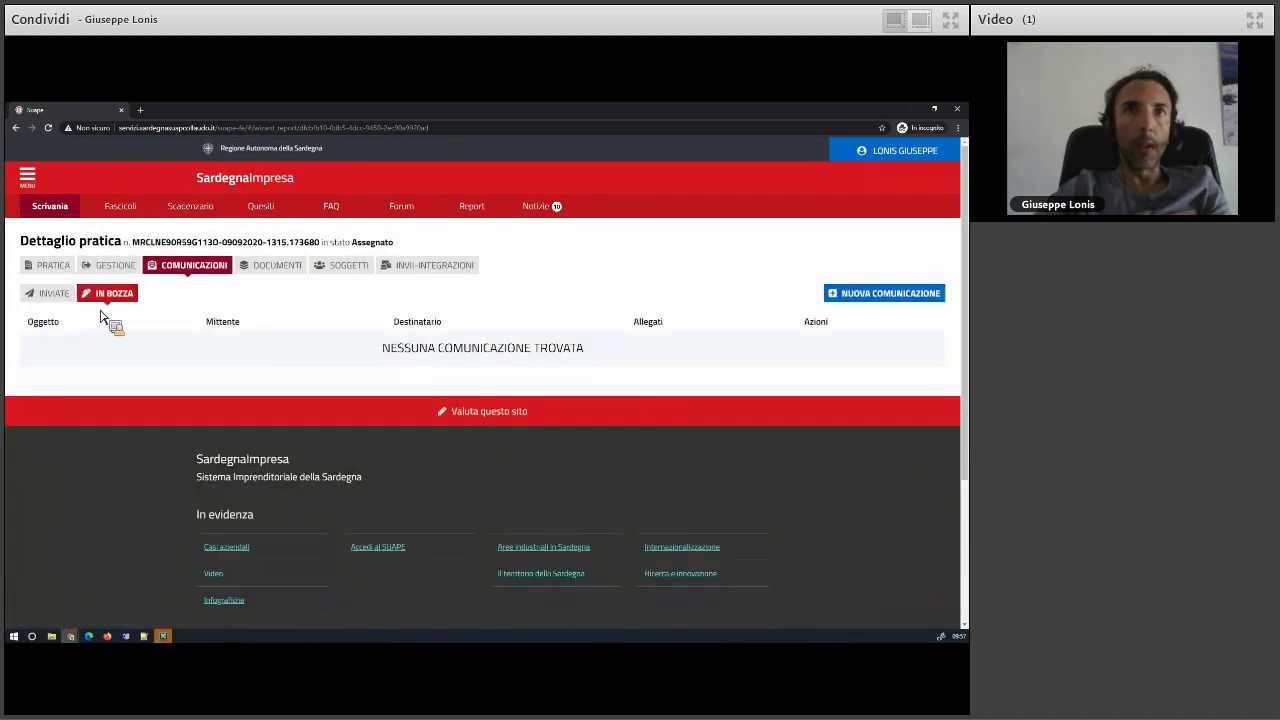
- Show the INVIATE communications and highlight the newest one's send date, 15/09/2020 09:57
{"action": "left_click", "coordinate": [47, 293]}
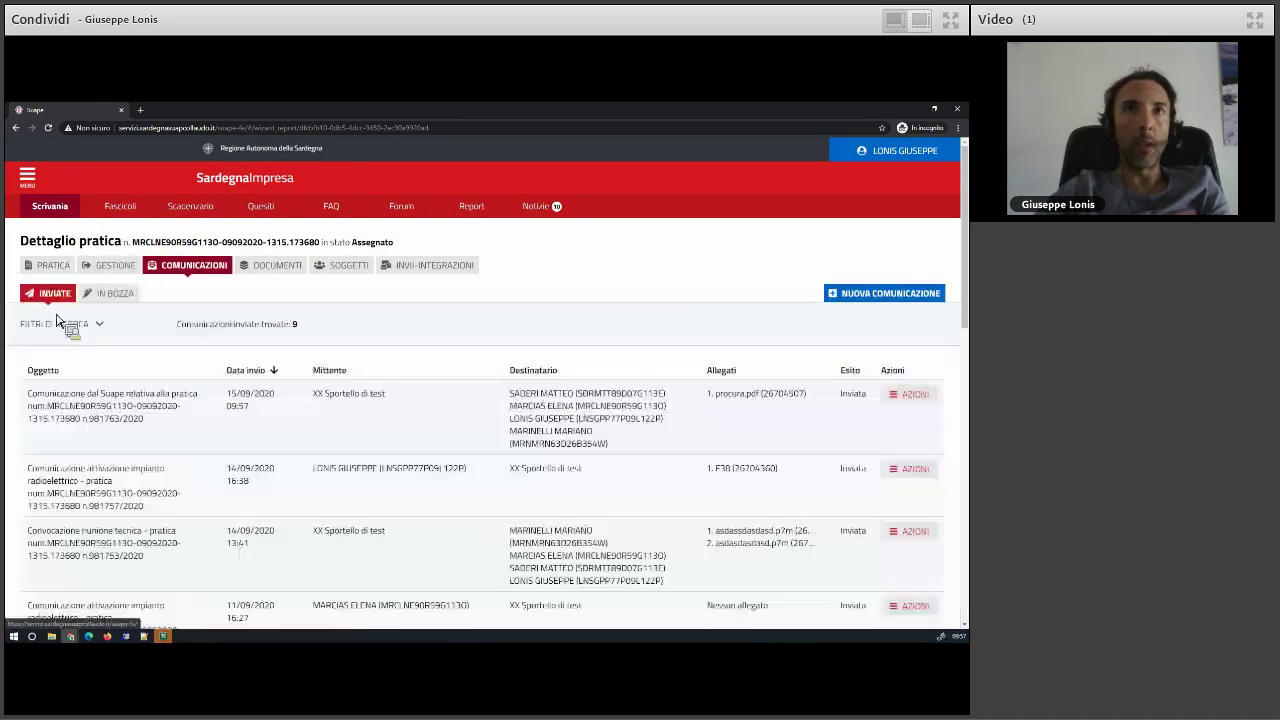
{"action": "left_click_drag", "start_coordinate": [232, 394], "coordinate": [191, 214]}
- Open the 21 September deadline in Scadenzario and jump to its linked practice via DETTAGLIO
{"action": "left_click", "coordinate": [191, 207]}
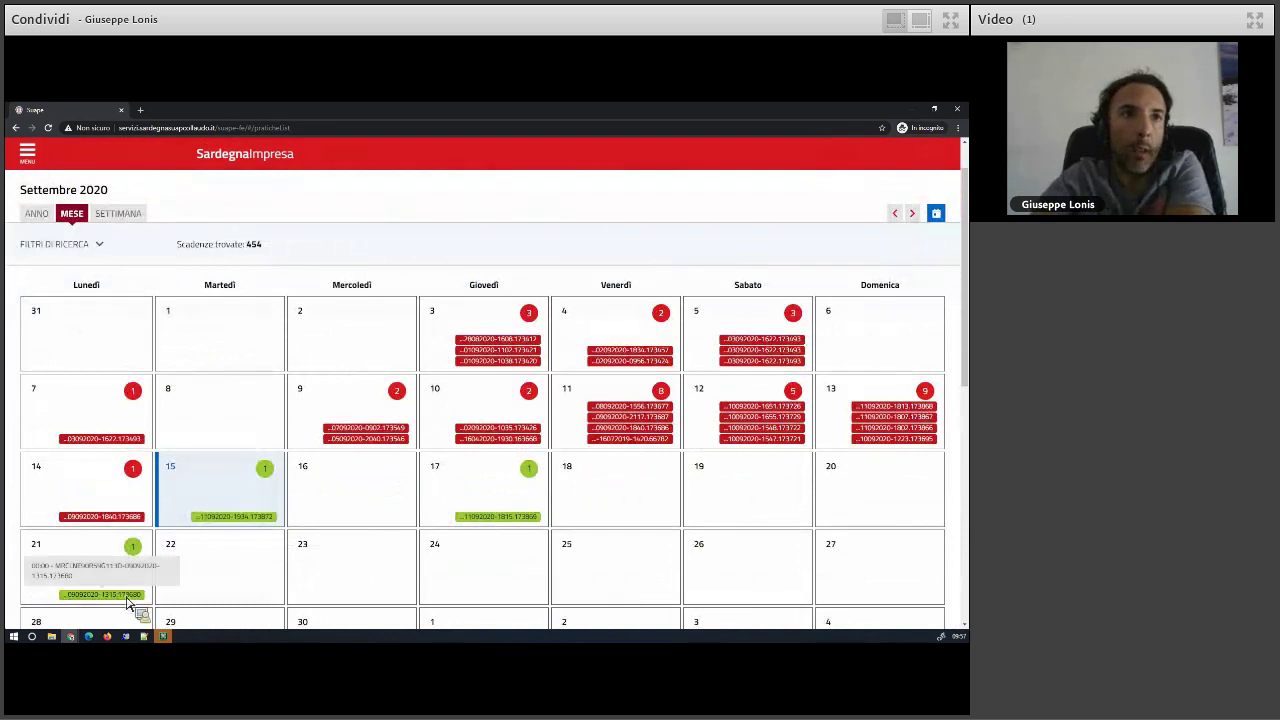
{"action": "left_click", "coordinate": [128, 596]}
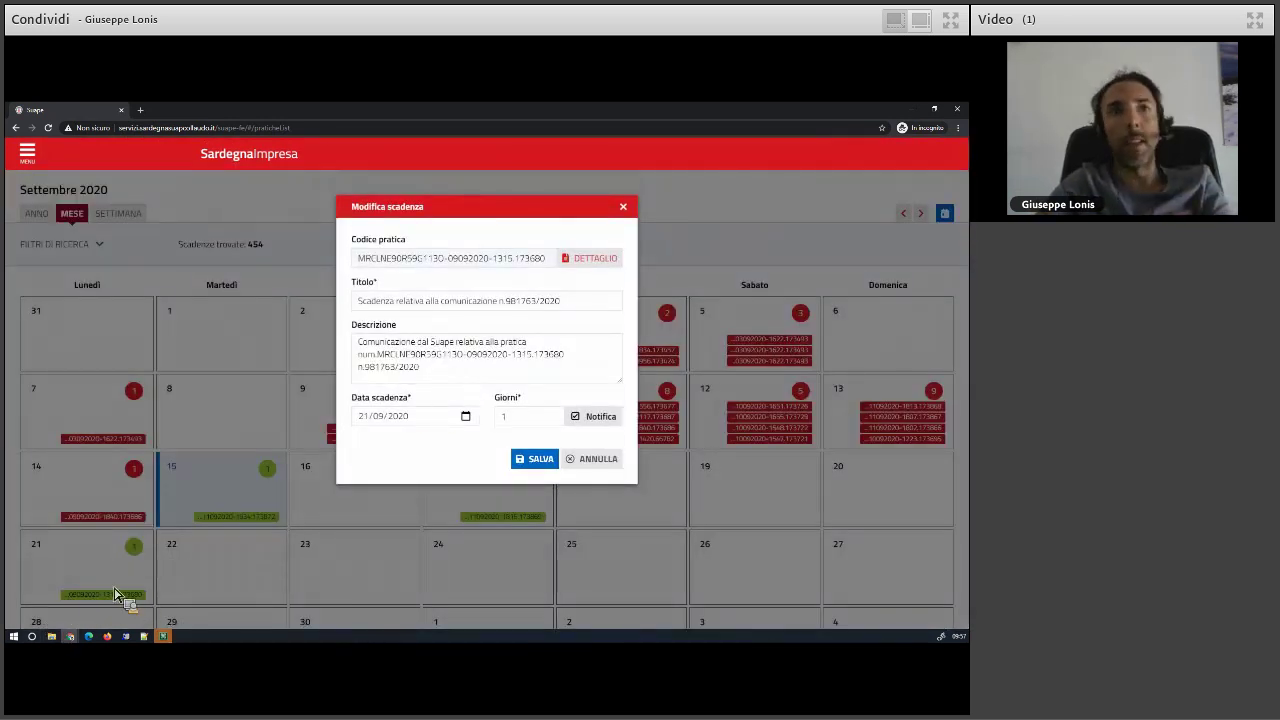
{"action": "left_click", "coordinate": [590, 262]}
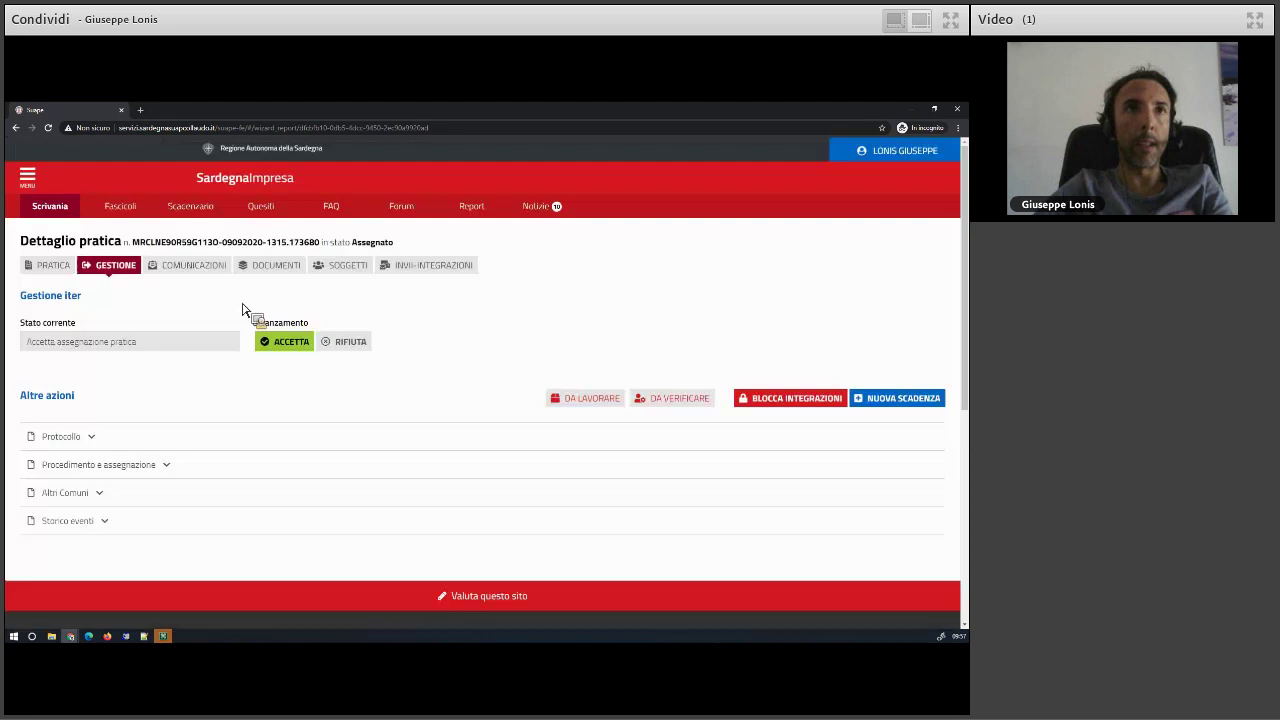
- Move from Comunicazioni to Documenti and show the empty Allegati liberi list
{"action": "left_click", "coordinate": [200, 266]}
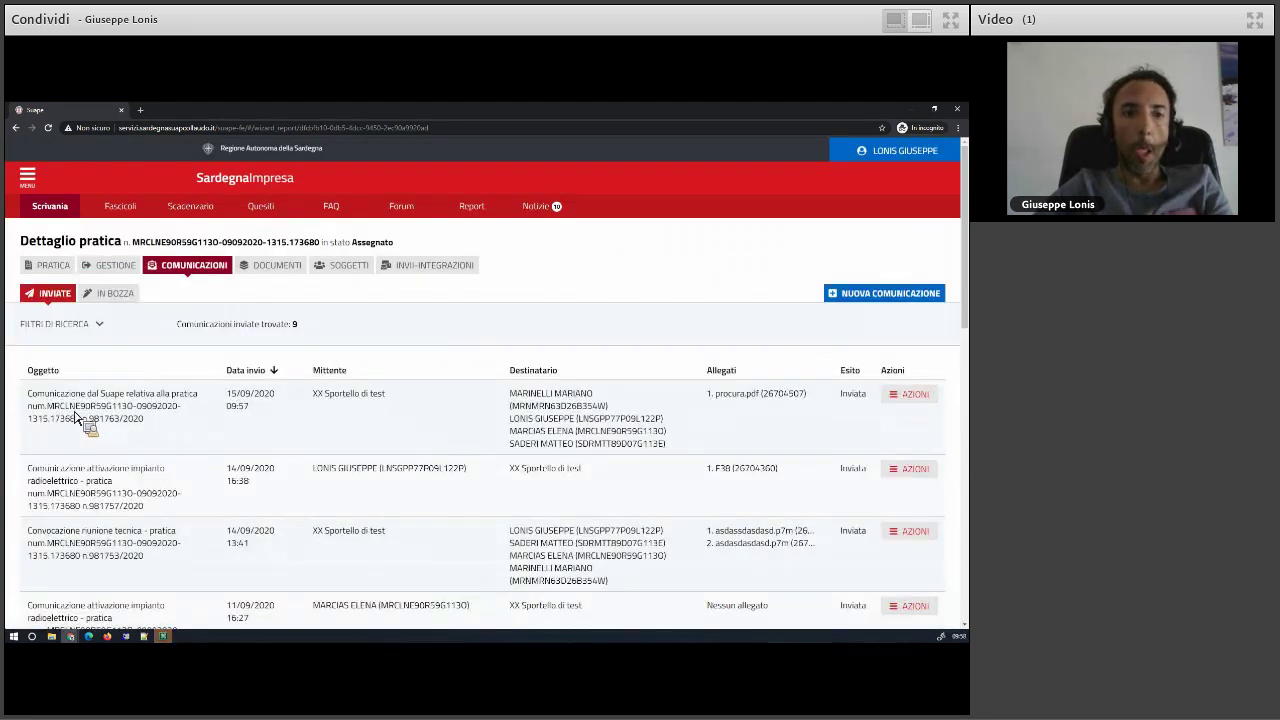
{"action": "left_click", "coordinate": [270, 266]}
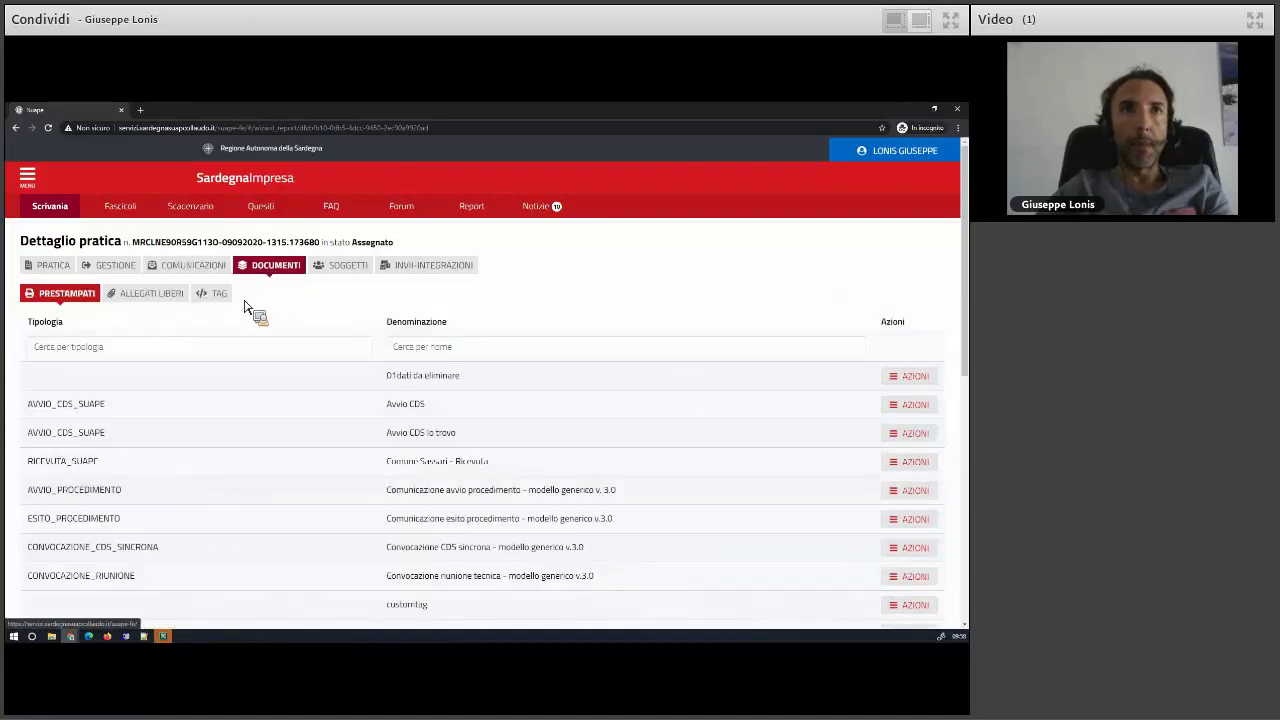
{"action": "left_click", "coordinate": [143, 297]}
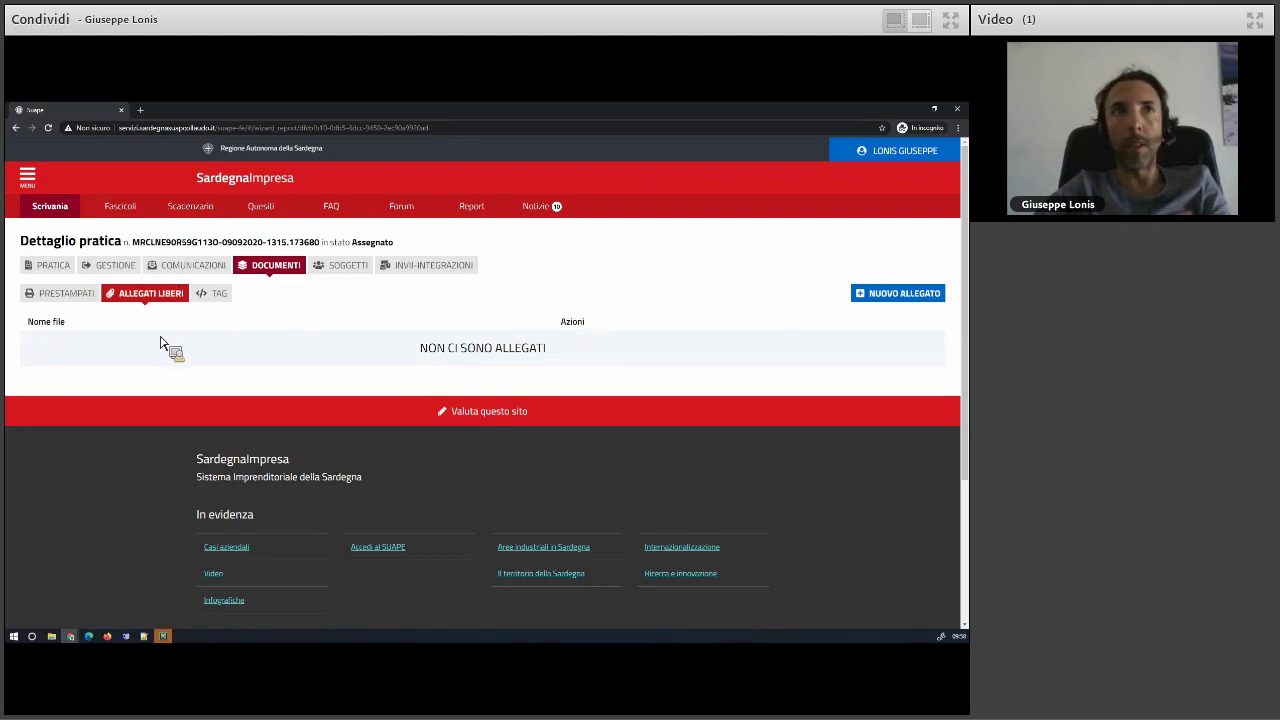
- Upload procura.pdf as a new free attachment to the practice
{"action": "left_click", "coordinate": [890, 296]}
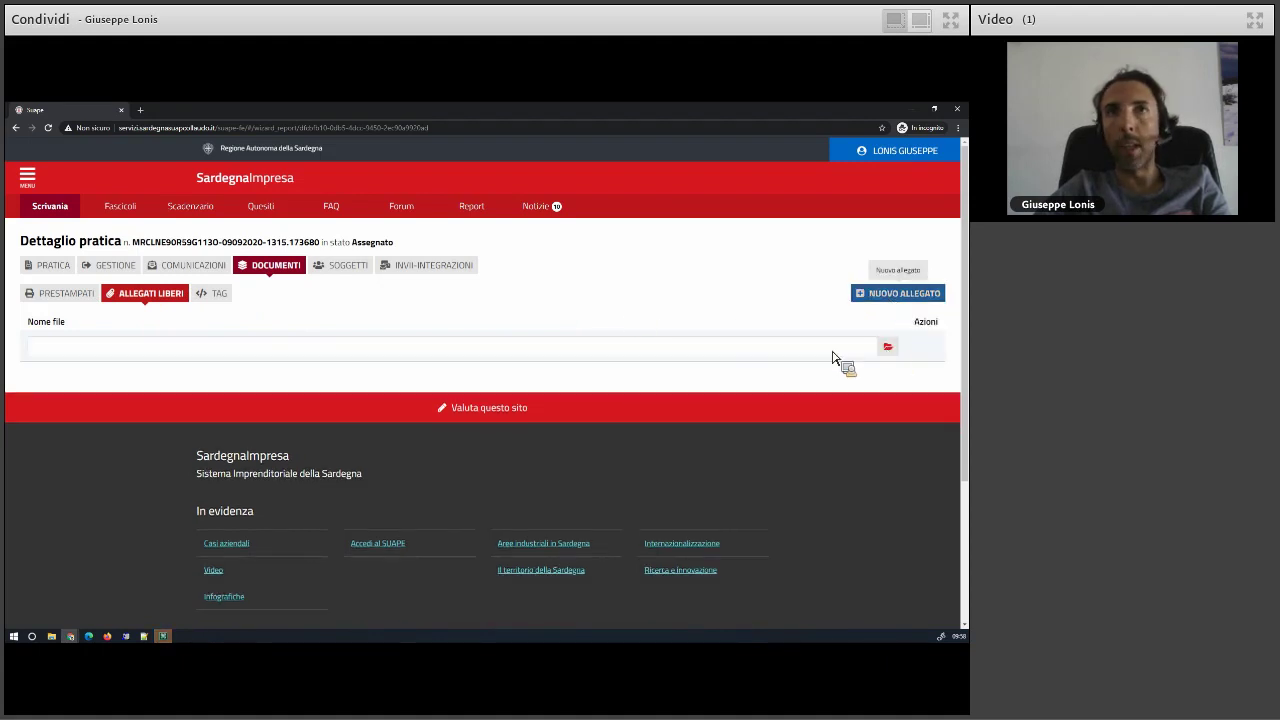
{"action": "left_click", "coordinate": [366, 346]}
{"action": "left_click", "coordinate": [185, 193]}
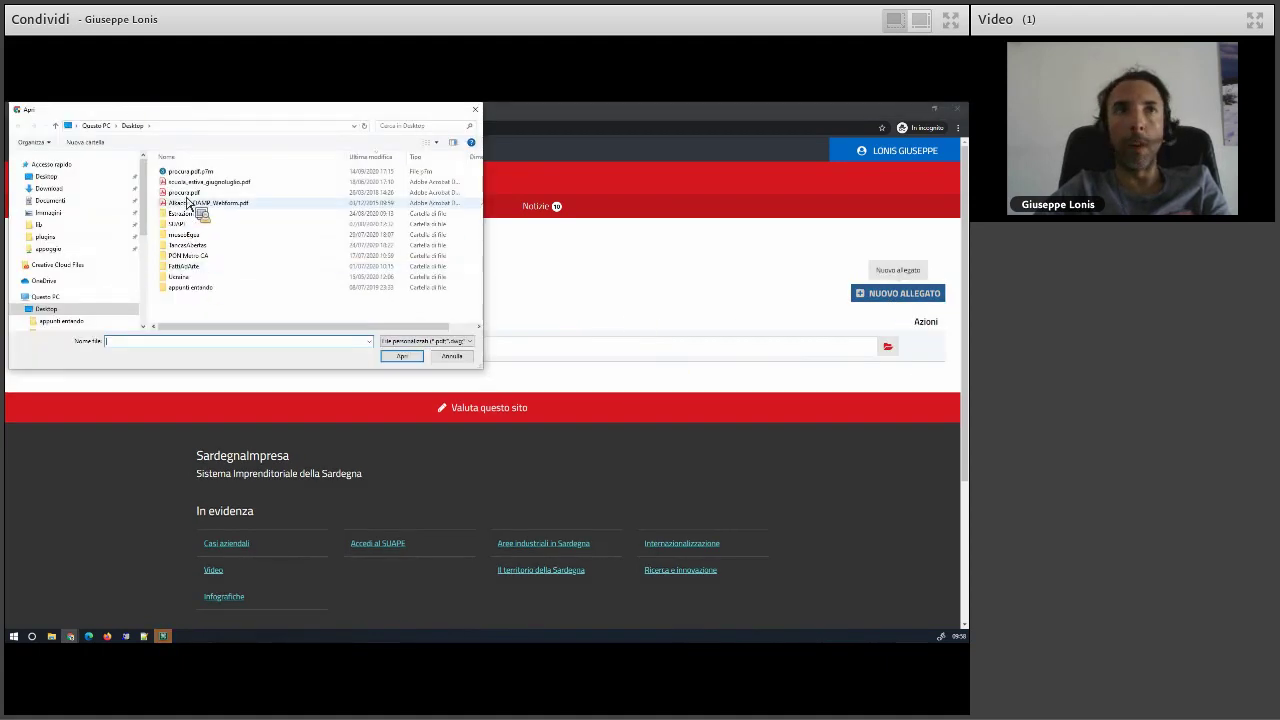
{"action": "left_click", "coordinate": [402, 357]}
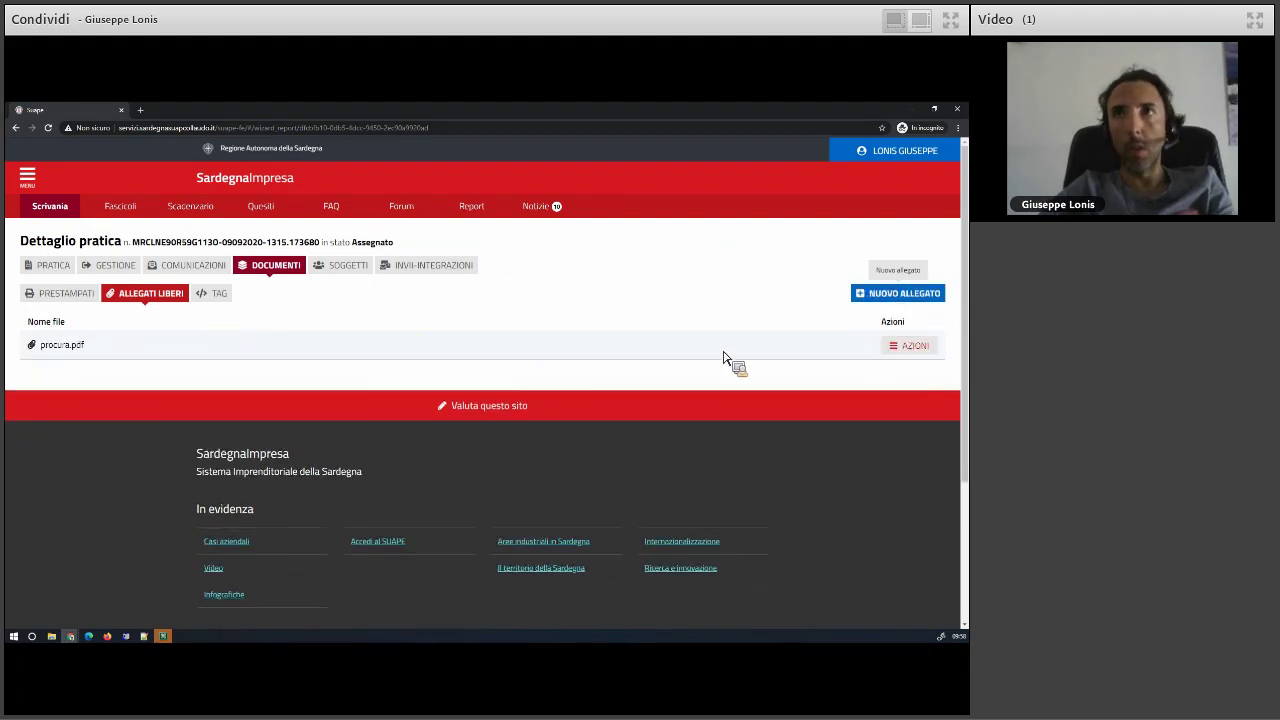
- Add a second attachment row and upload the Alkacon_OAMP_Webform.pdf file
{"action": "left_click", "coordinate": [918, 347]}
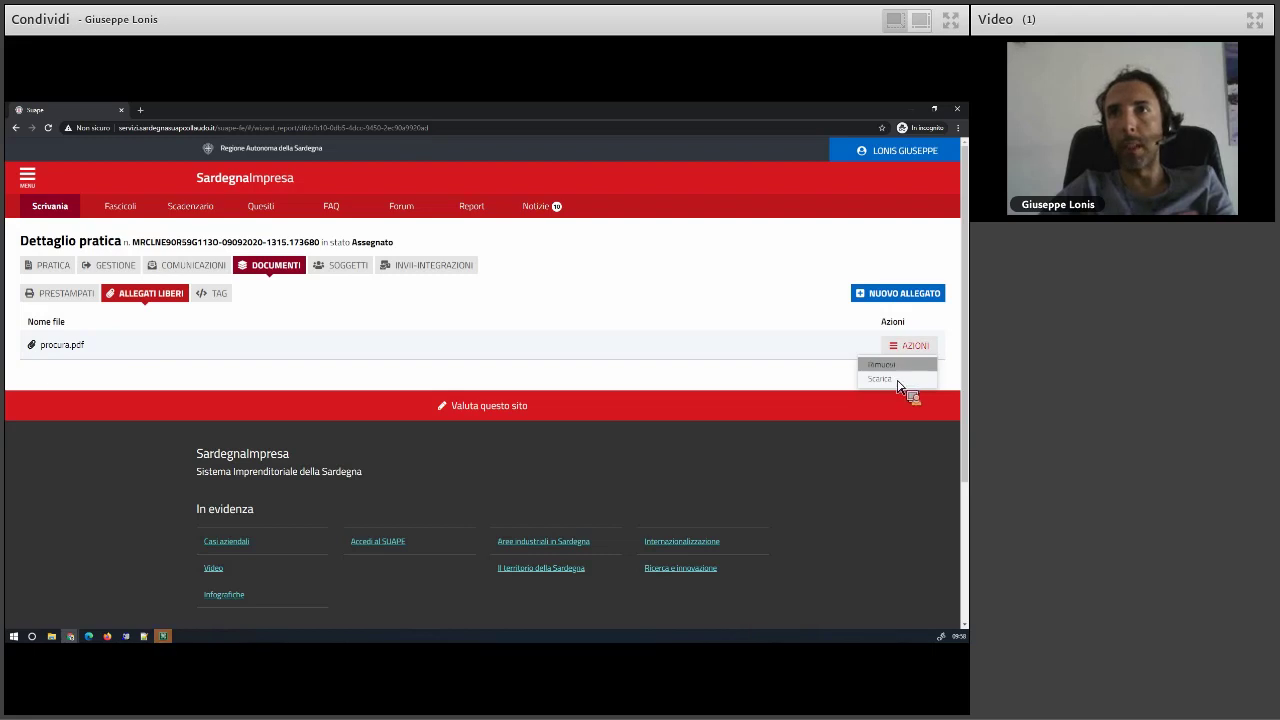
{"action": "left_click", "coordinate": [892, 295]}
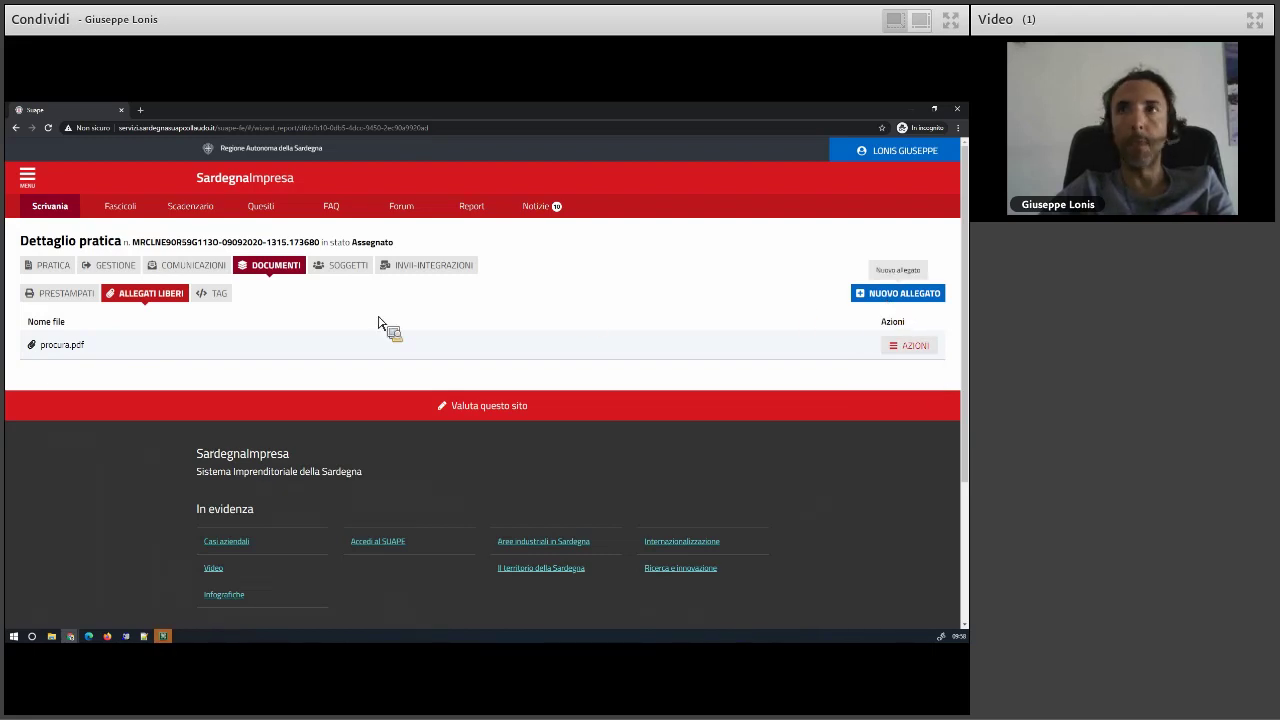
{"action": "left_click", "coordinate": [915, 376]}
{"action": "left_click", "coordinate": [854, 346]}
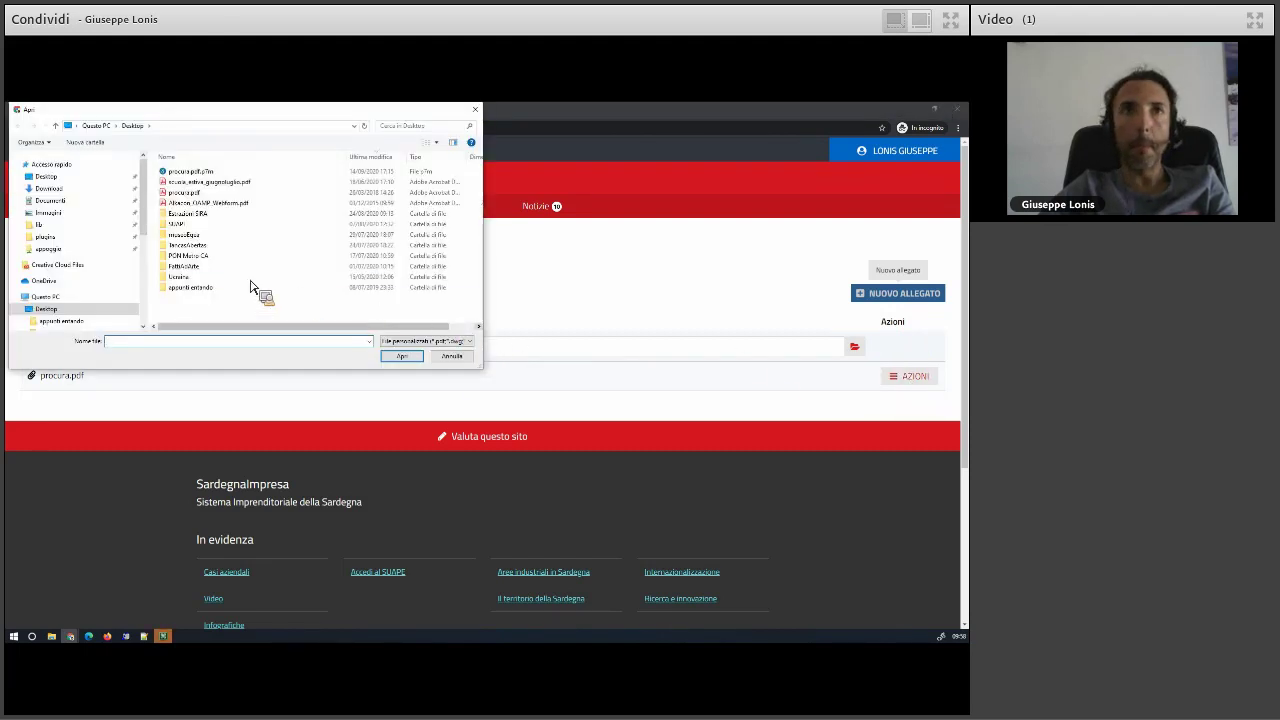
{"action": "left_click", "coordinate": [205, 203]}
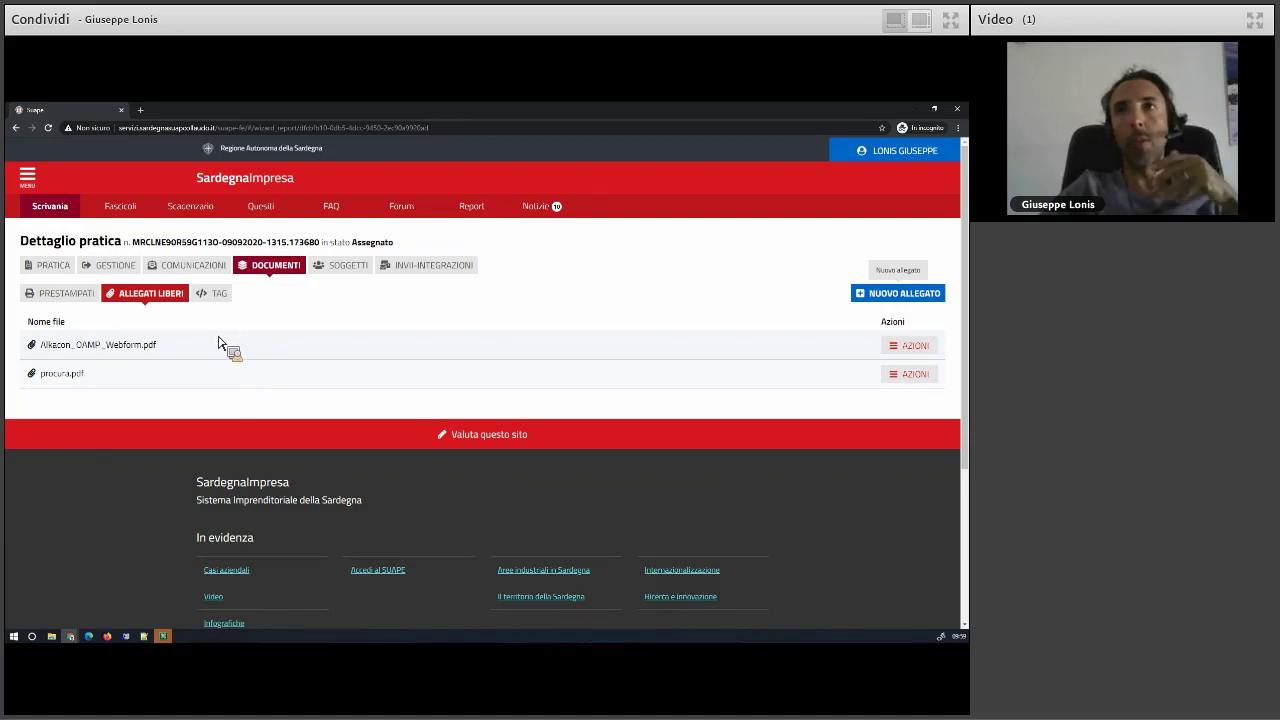
- Remove the Alkacon_OAMP_Webform.pdf attachment, confirming the deletion
{"action": "left_click", "coordinate": [912, 350]}
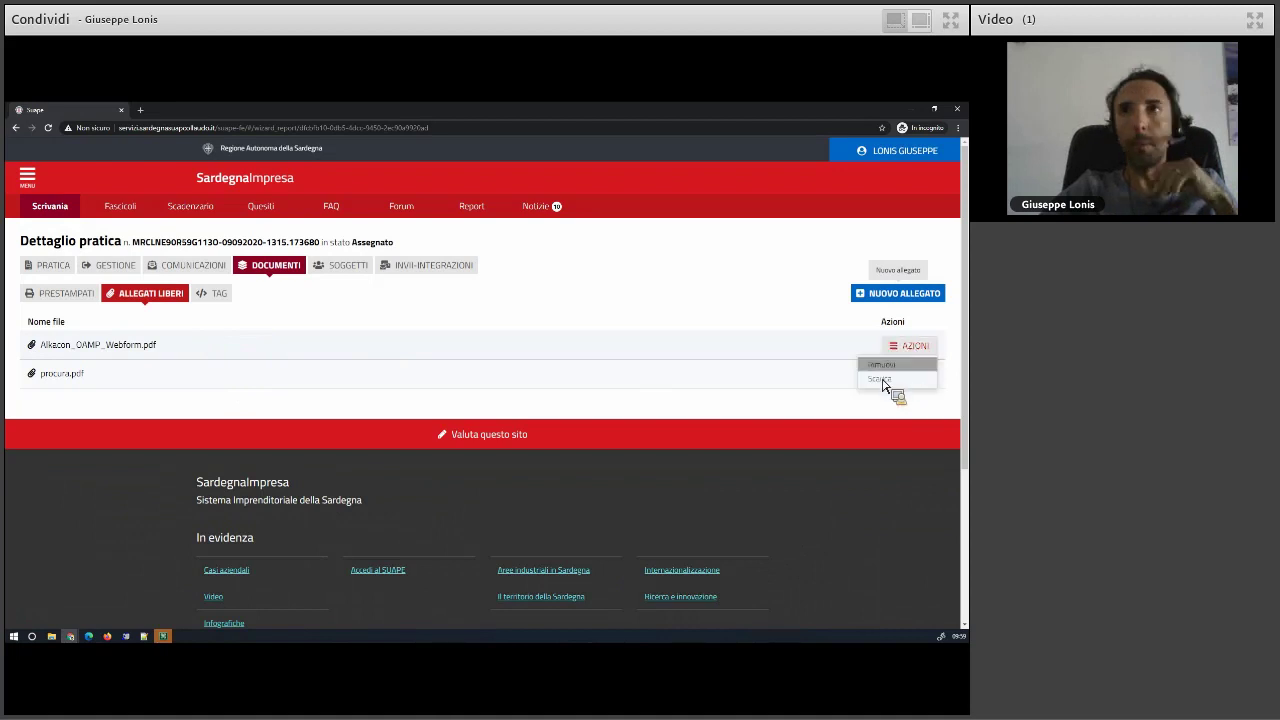
{"action": "left_click", "coordinate": [862, 364]}
{"action": "left_click", "coordinate": [540, 430]}
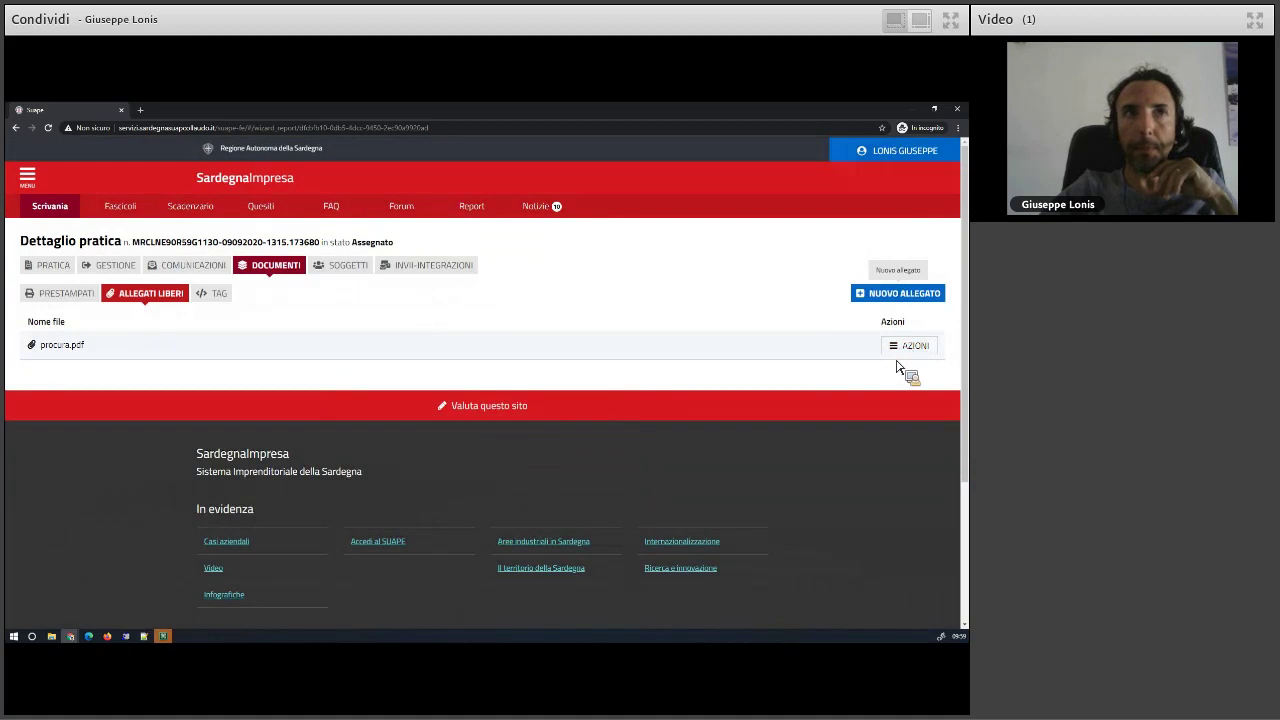
- Remove procura.pdf as well, confirming and closing the success message
{"action": "left_click", "coordinate": [910, 348]}
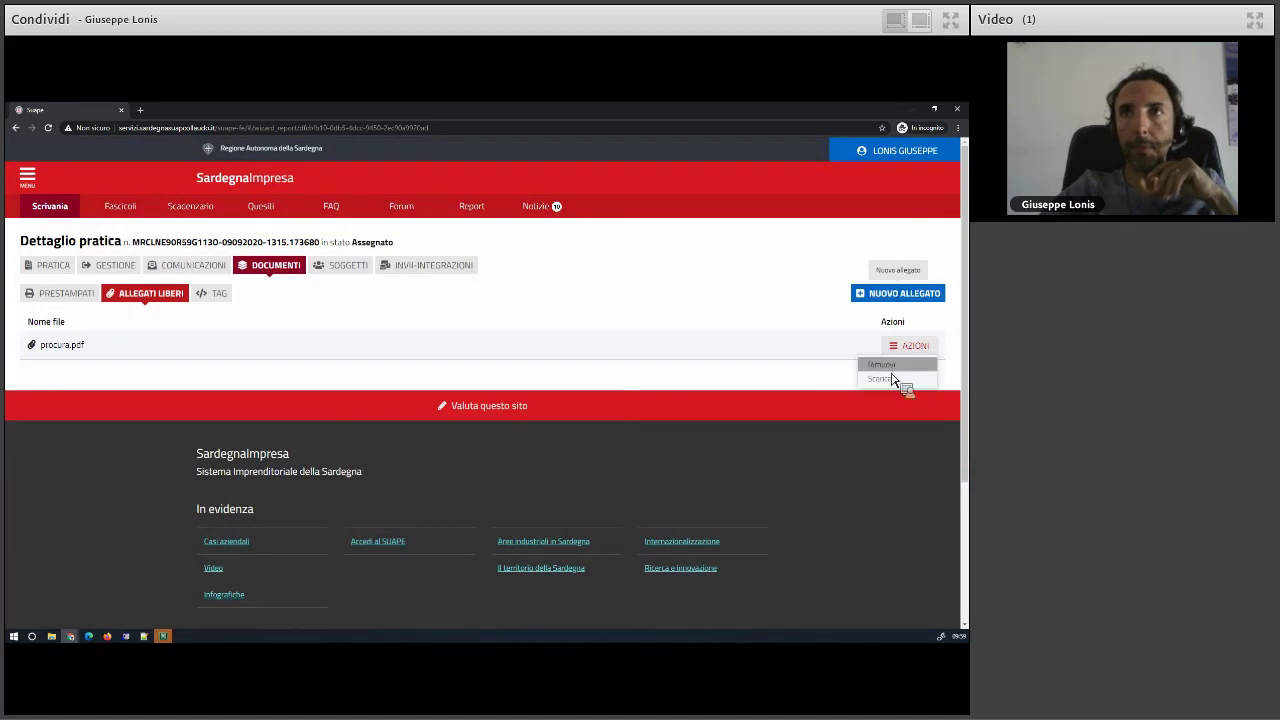
{"action": "left_click", "coordinate": [895, 366]}
{"action": "left_click", "coordinate": [545, 432]}
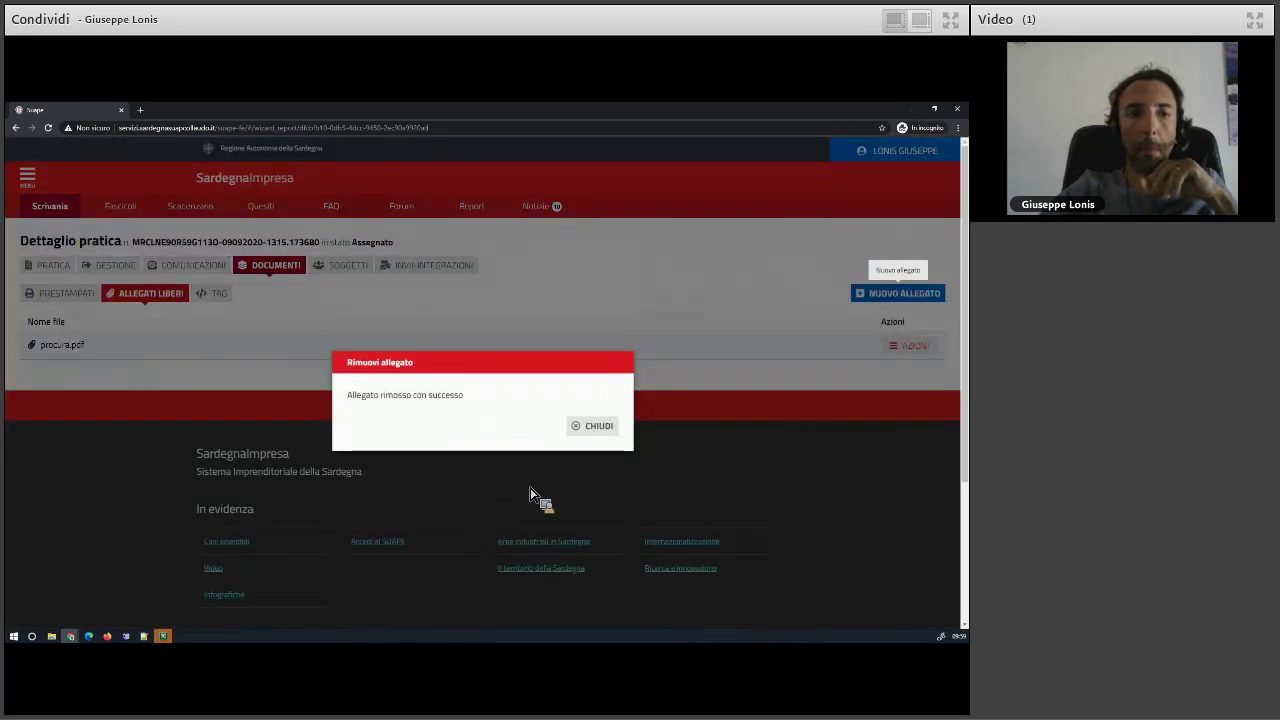
{"action": "left_click", "coordinate": [591, 428]}
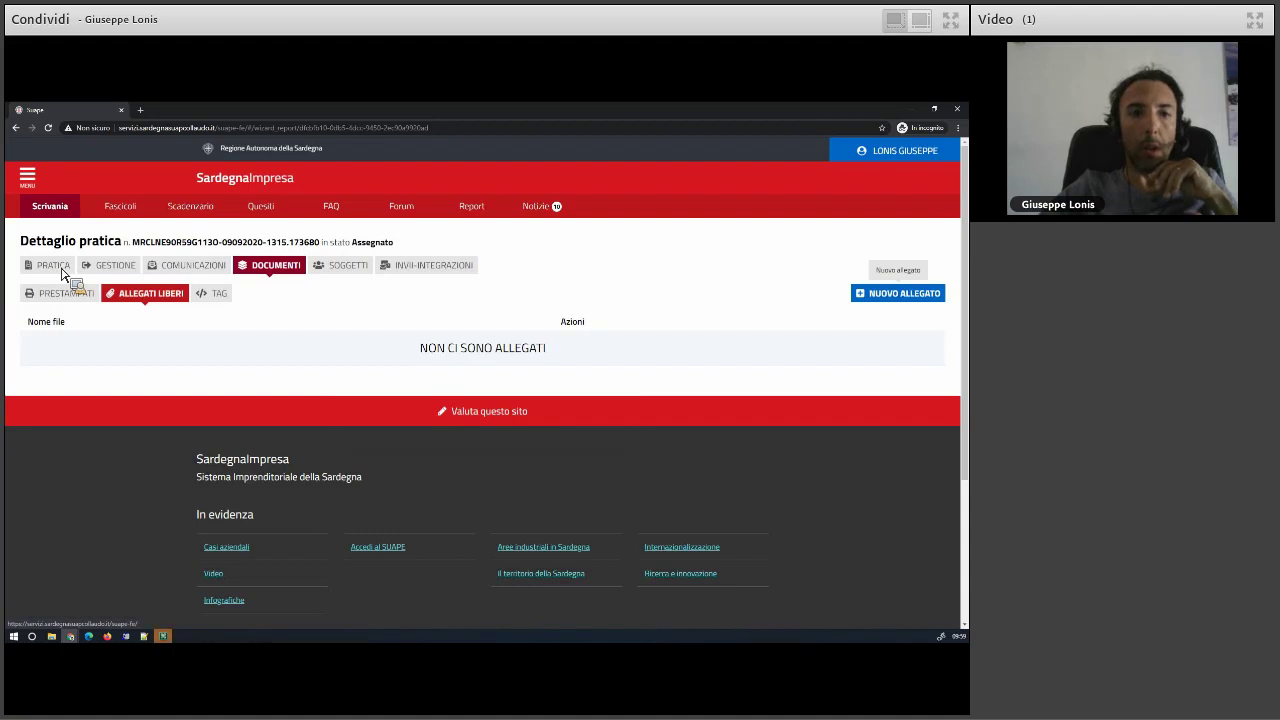
- Return to the Pratica sections and expand Pagamenti to check for PagoPA payments
{"action": "left_click", "coordinate": [54, 266]}
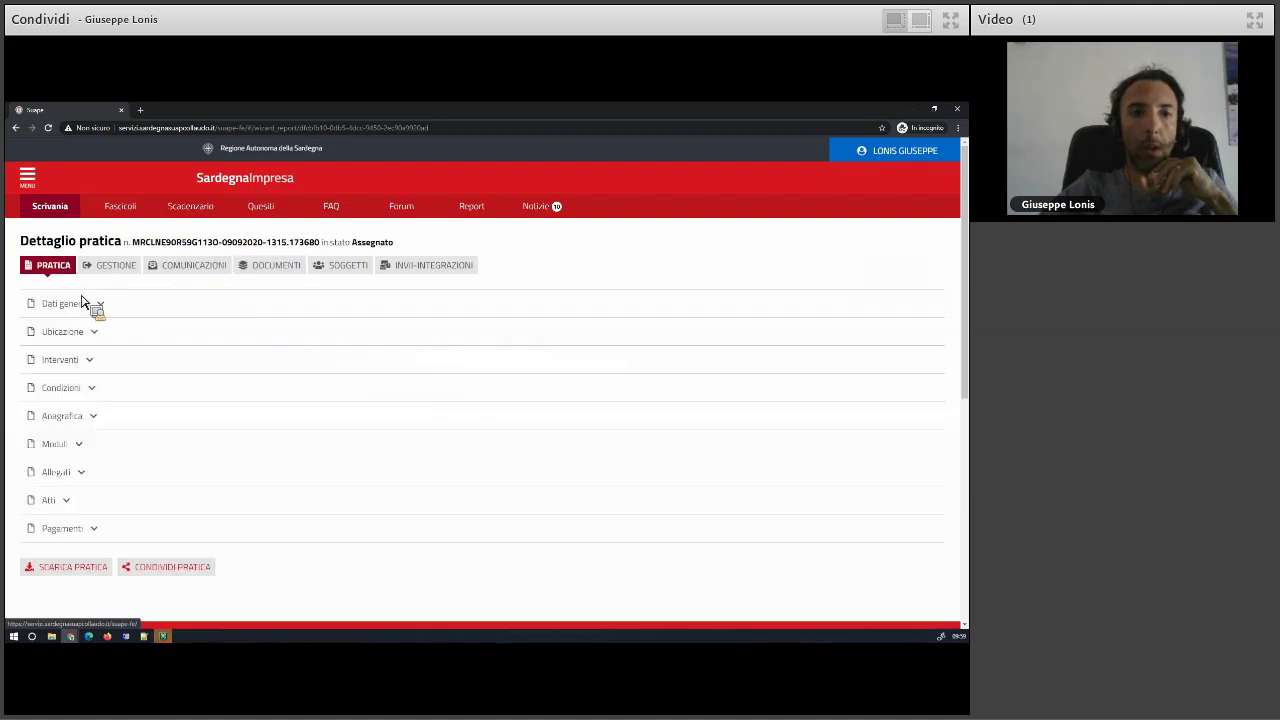
{"action": "left_click", "coordinate": [95, 530]}
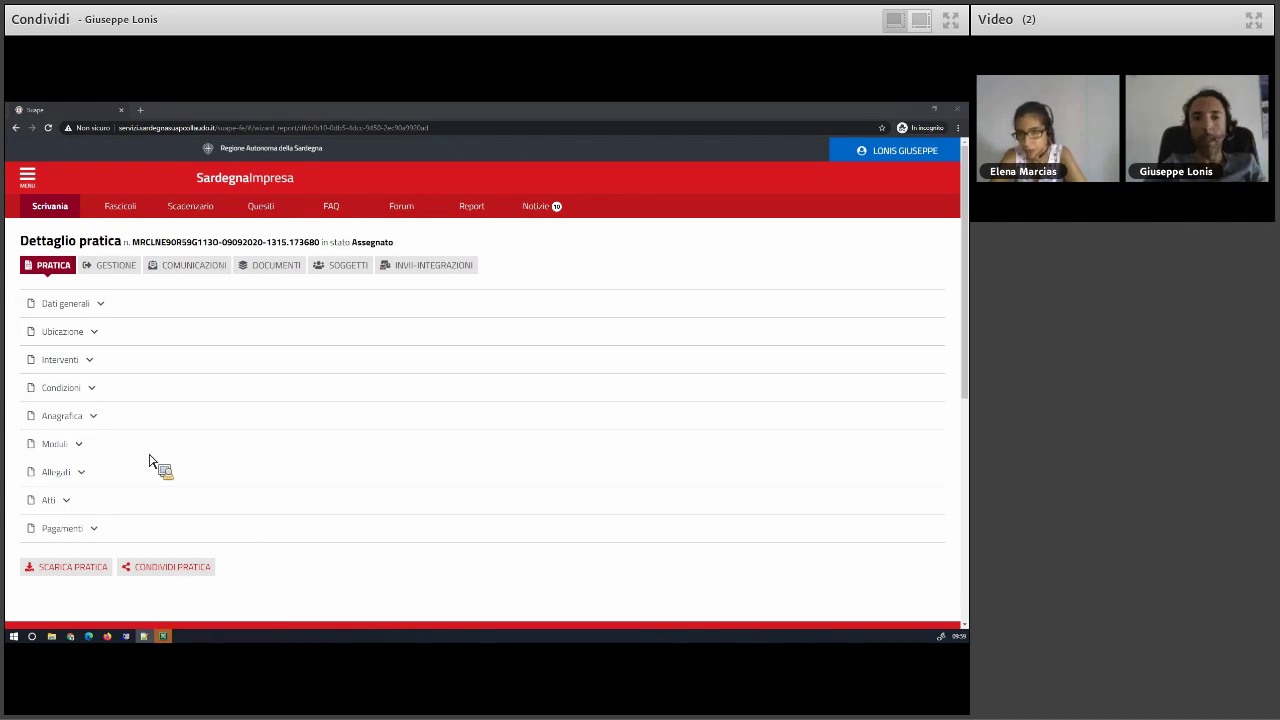
- Open the practice's Comunicazioni and scroll the Inviate table of 9 sent messages
{"action": "left_click", "coordinate": [212, 268]}
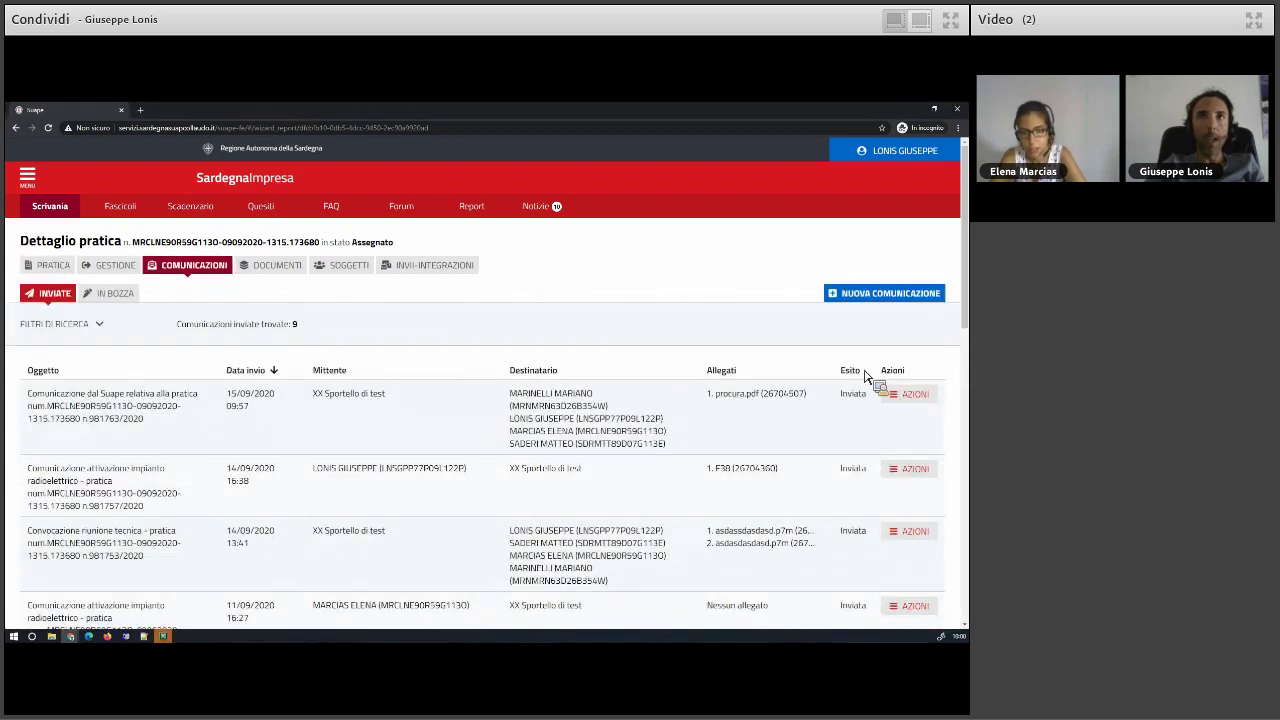
{"action": "double_click", "coordinate": [850, 371]}
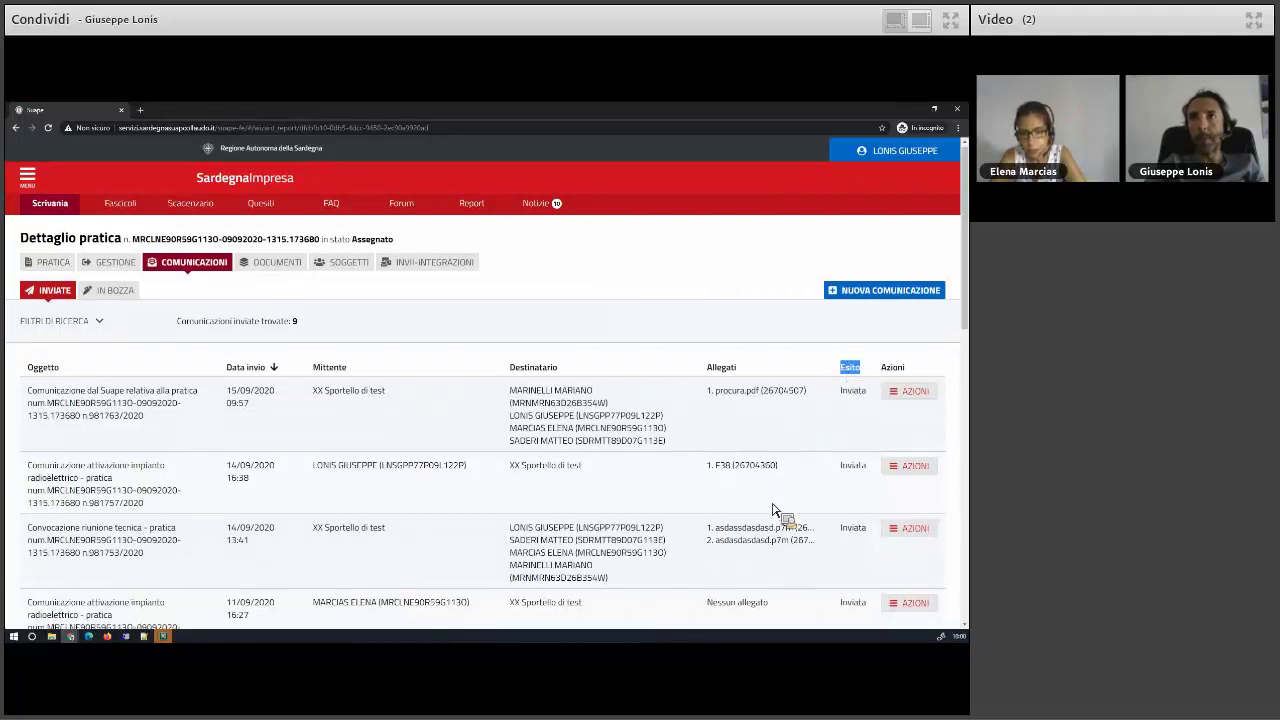
{"action": "scroll", "coordinate": [775, 512], "scroll_direction": "down", "scroll_amount": 3}
{"action": "scroll", "coordinate": [775, 512], "scroll_direction": "down", "scroll_amount": 1}
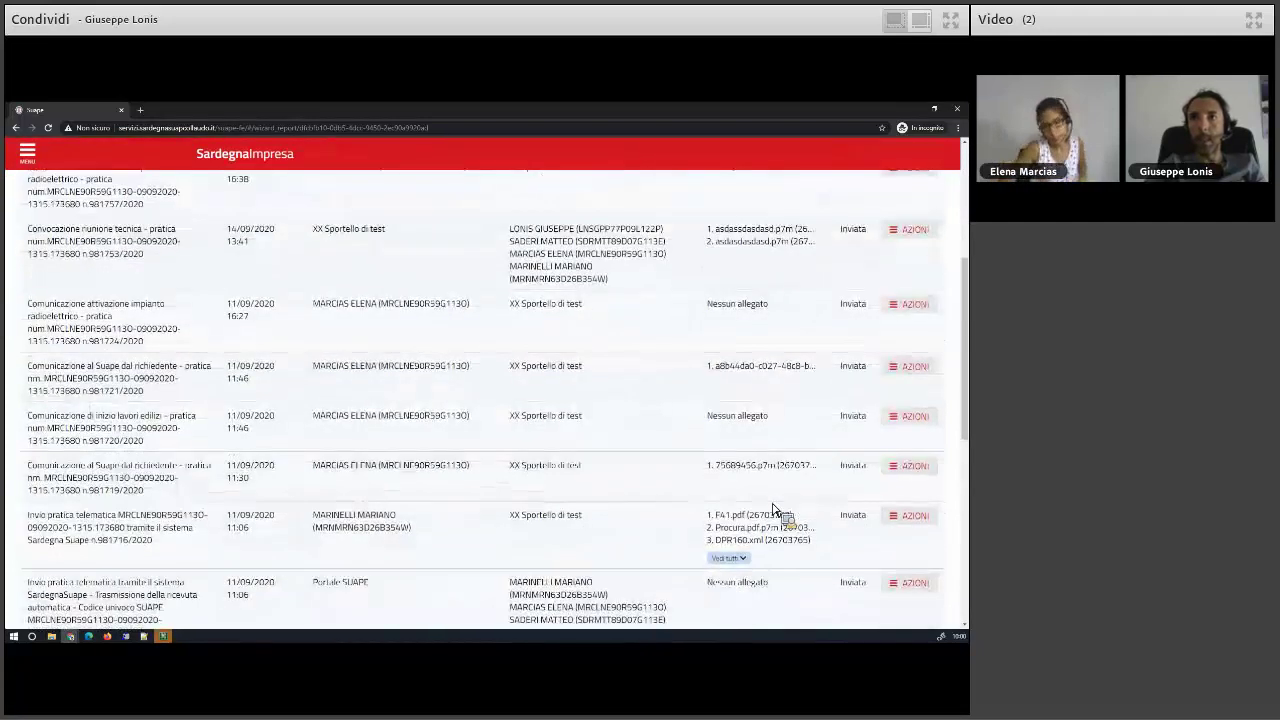
{"action": "scroll", "coordinate": [772, 511], "scroll_direction": "up", "scroll_amount": 5}
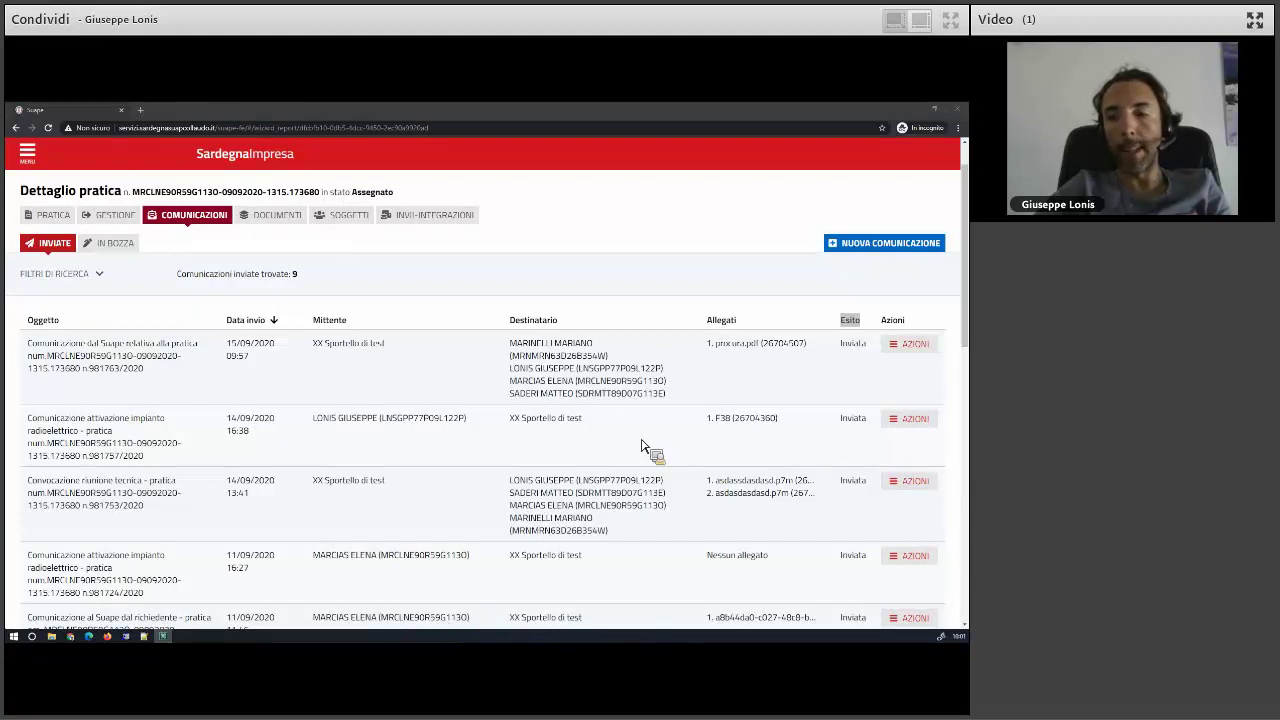
- Open a new incognito tab and enter the suape-bdu-web back-office address
{"action": "scroll", "coordinate": [712, 256], "scroll_direction": "up", "scroll_amount": 1}
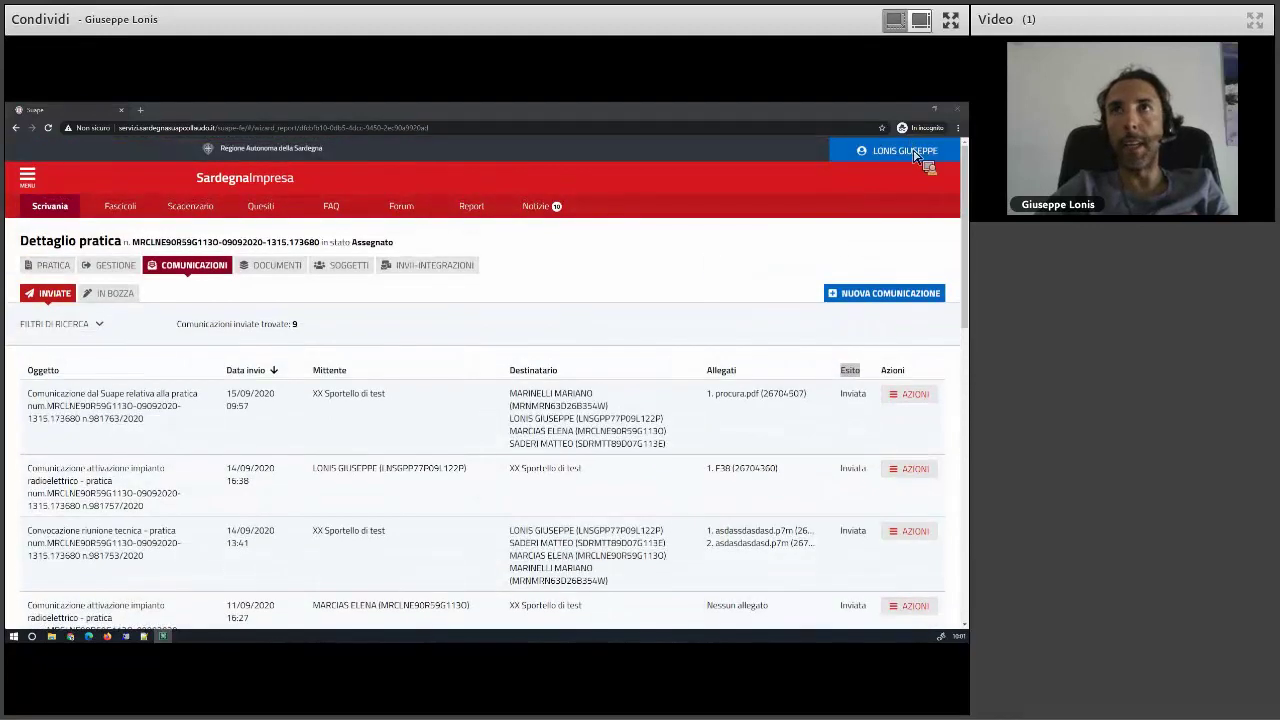
{"action": "left_click", "coordinate": [900, 150]}
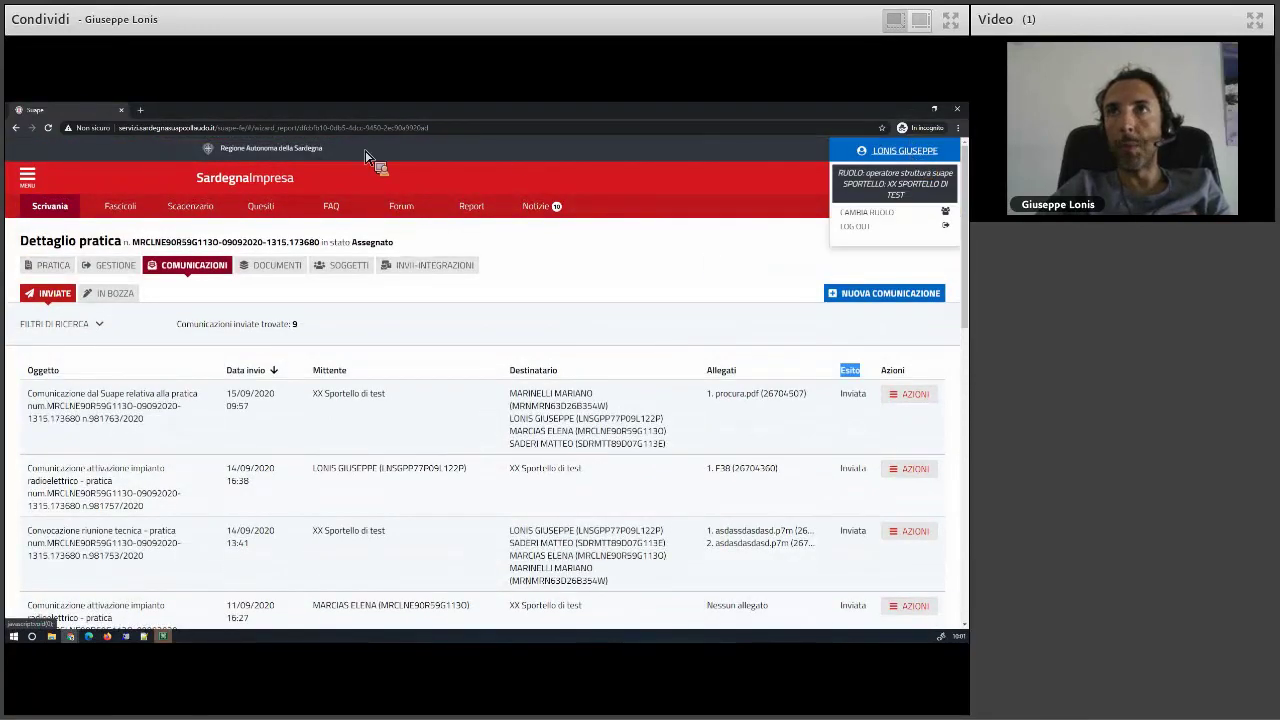
{"action": "key", "text": "ctrl+t"}
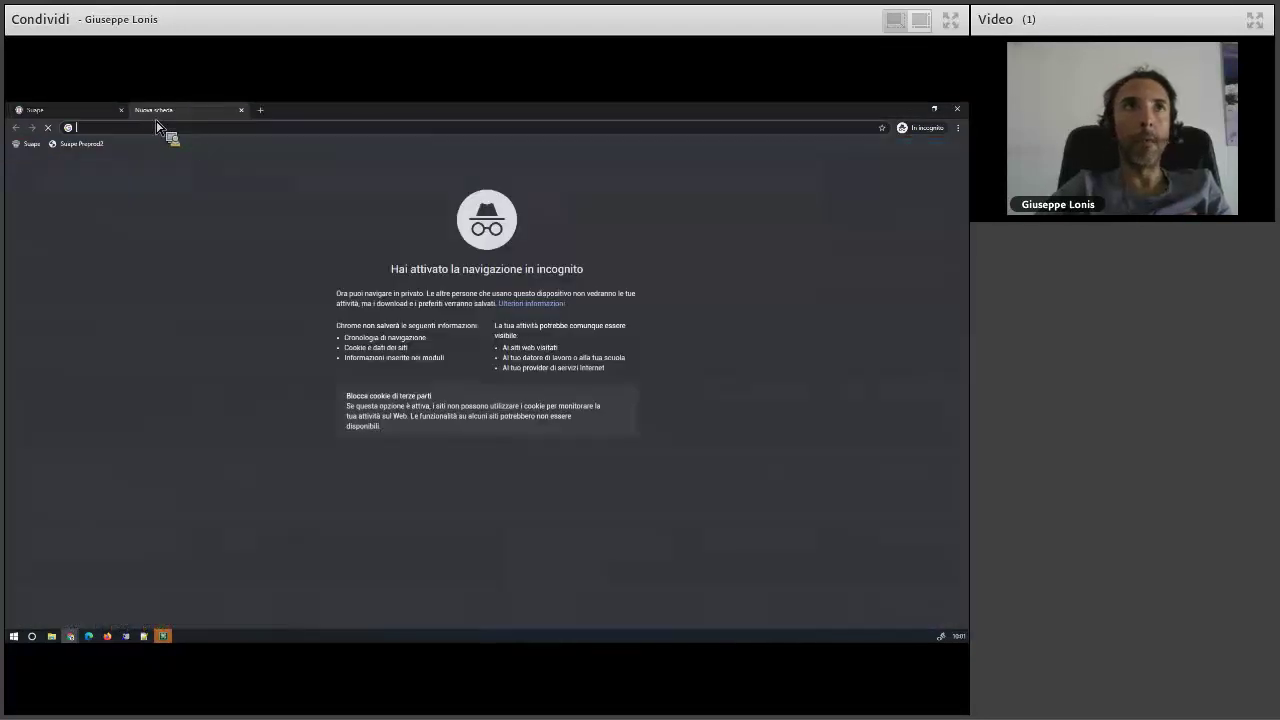
{"action": "type", "text": "se"}
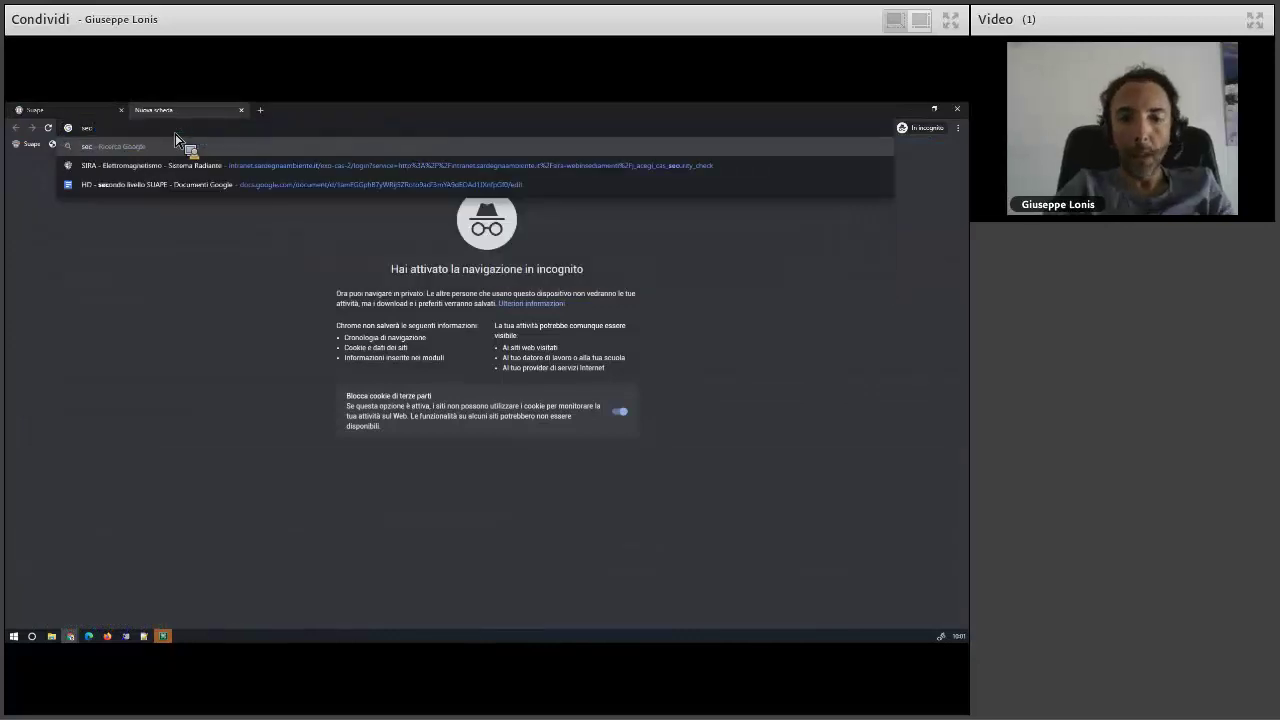
{"action": "type", "text": "r"}
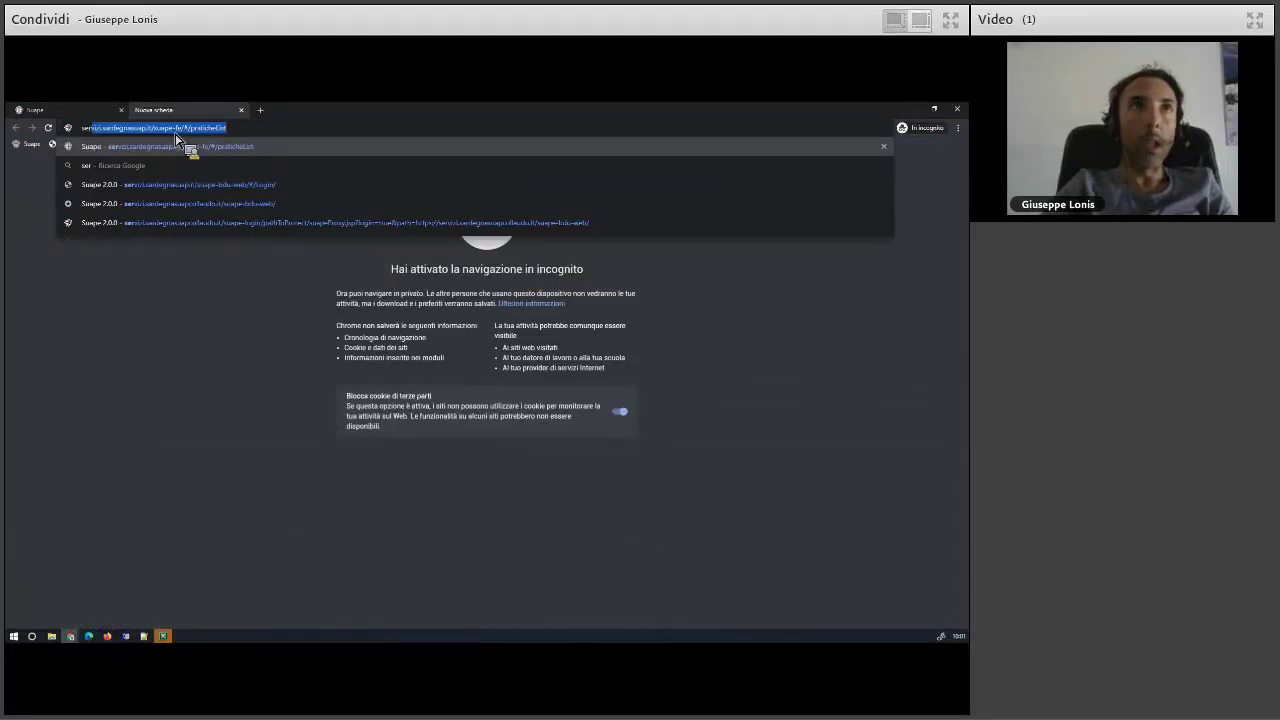
{"action": "key", "text": "End"}
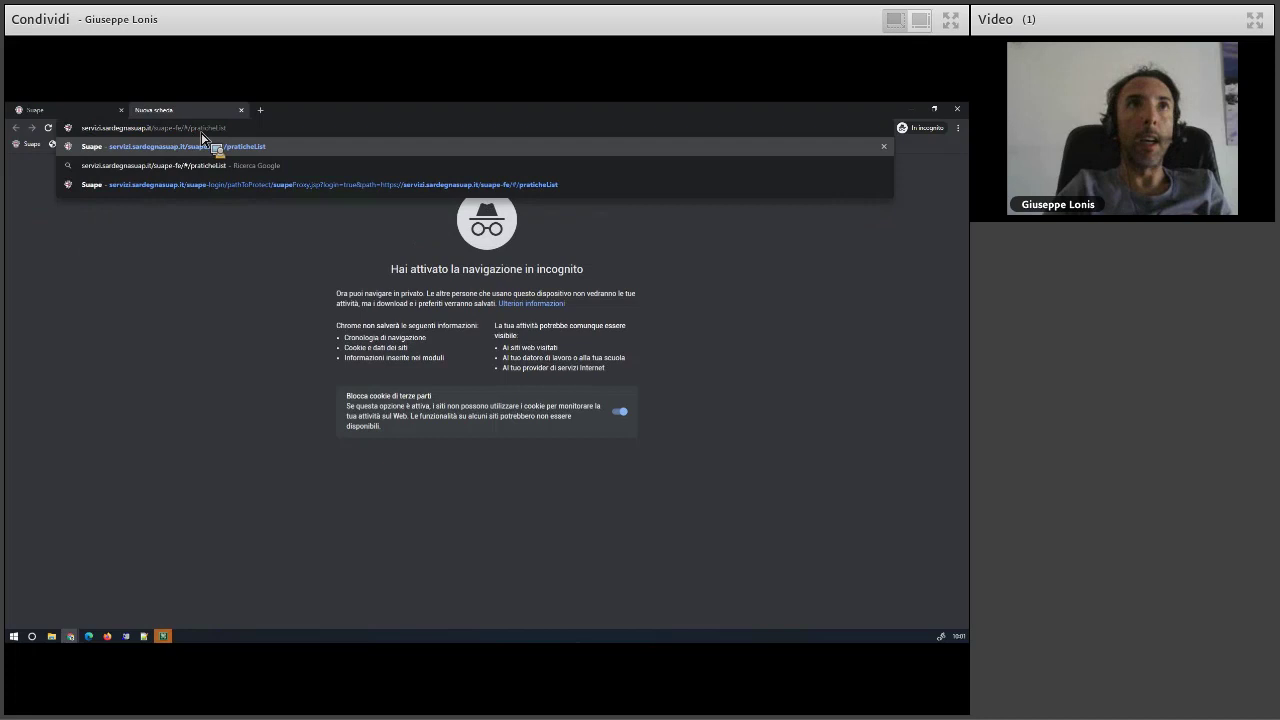
{"action": "left_click_drag", "start_coordinate": [176, 128], "coordinate": [409, 128]}
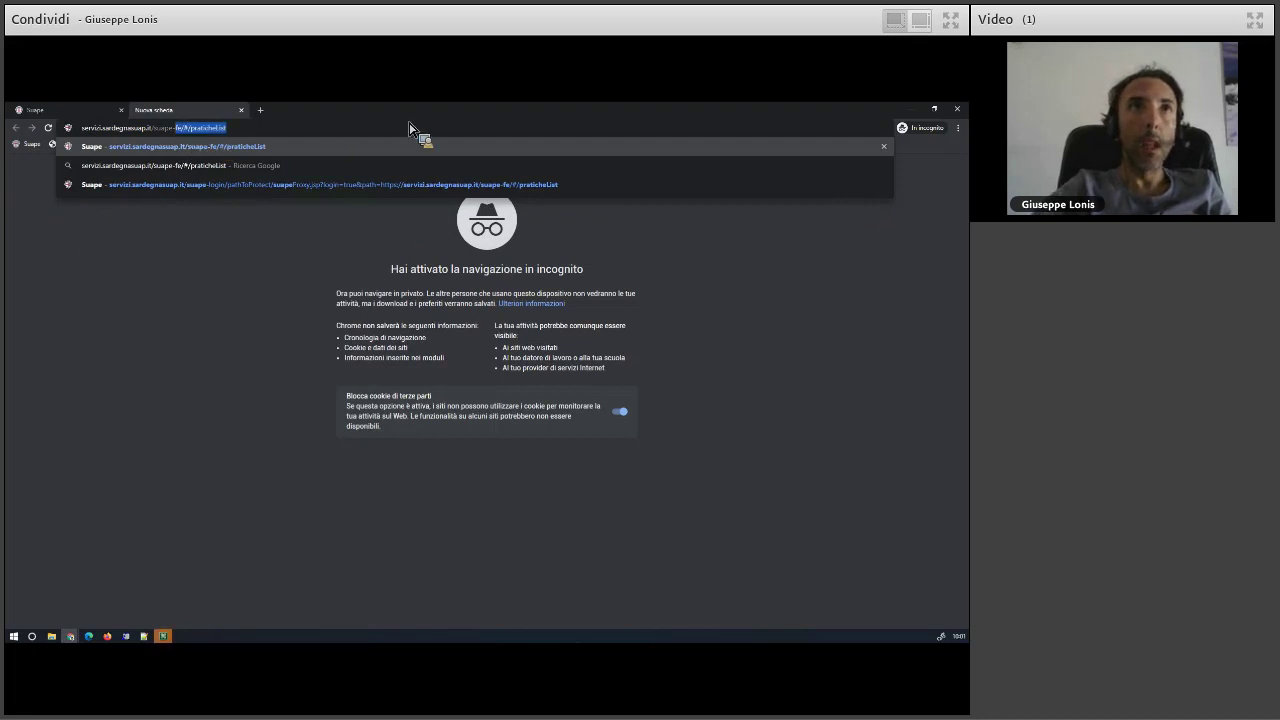
{"action": "type", "text": "bdu"}
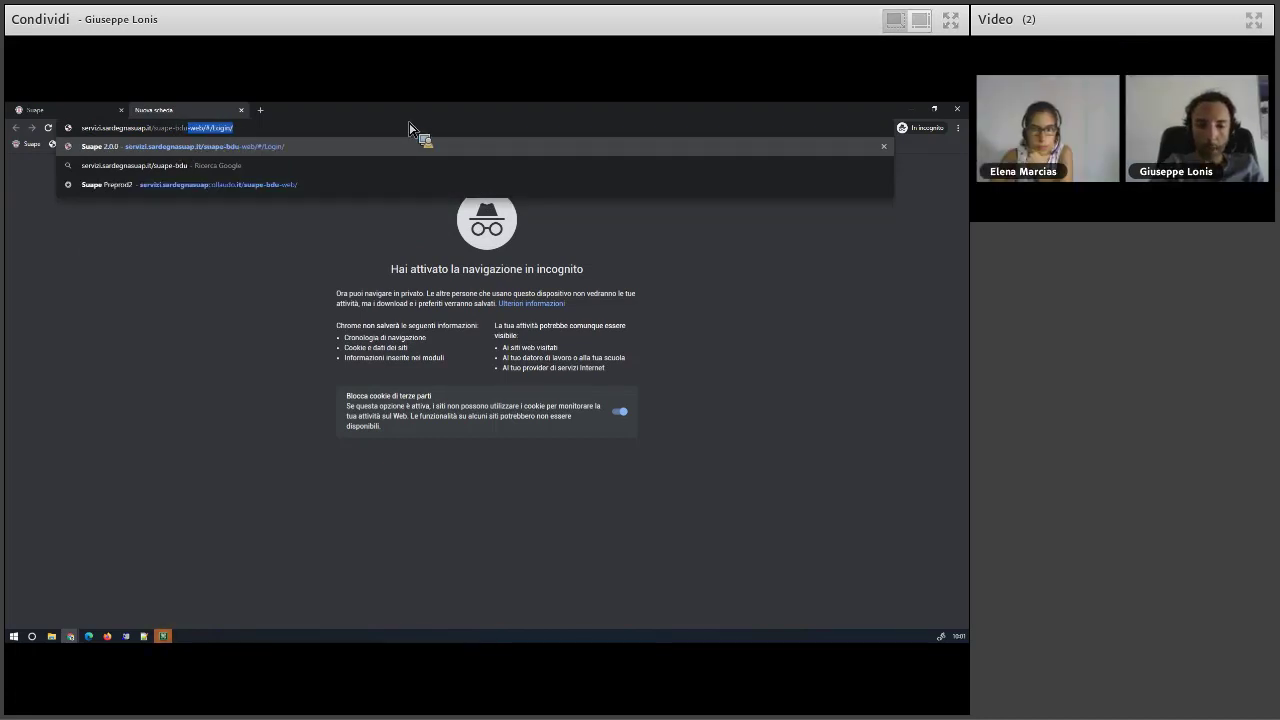
{"action": "key", "text": "Return"}
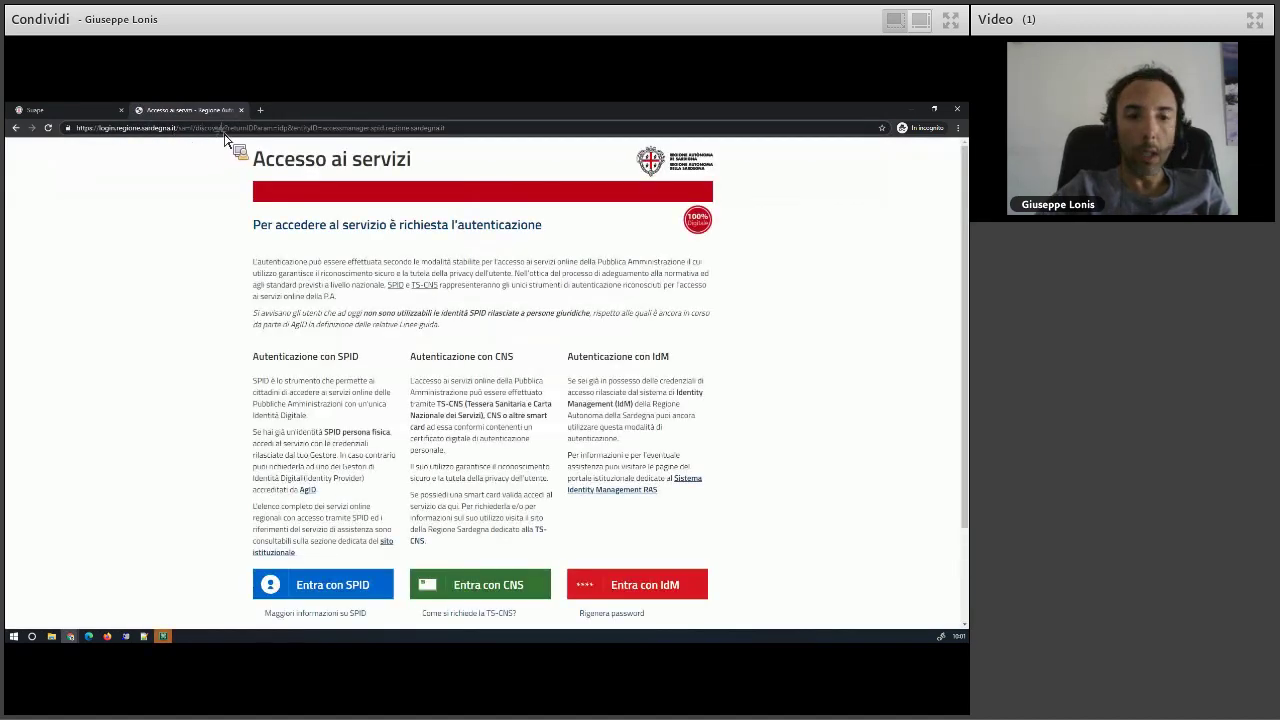
- Replace the address with the collaudo back-office suggestion to reach the login page
{"action": "left_click", "coordinate": [225, 130]}
{"action": "type", "text": "ser"}
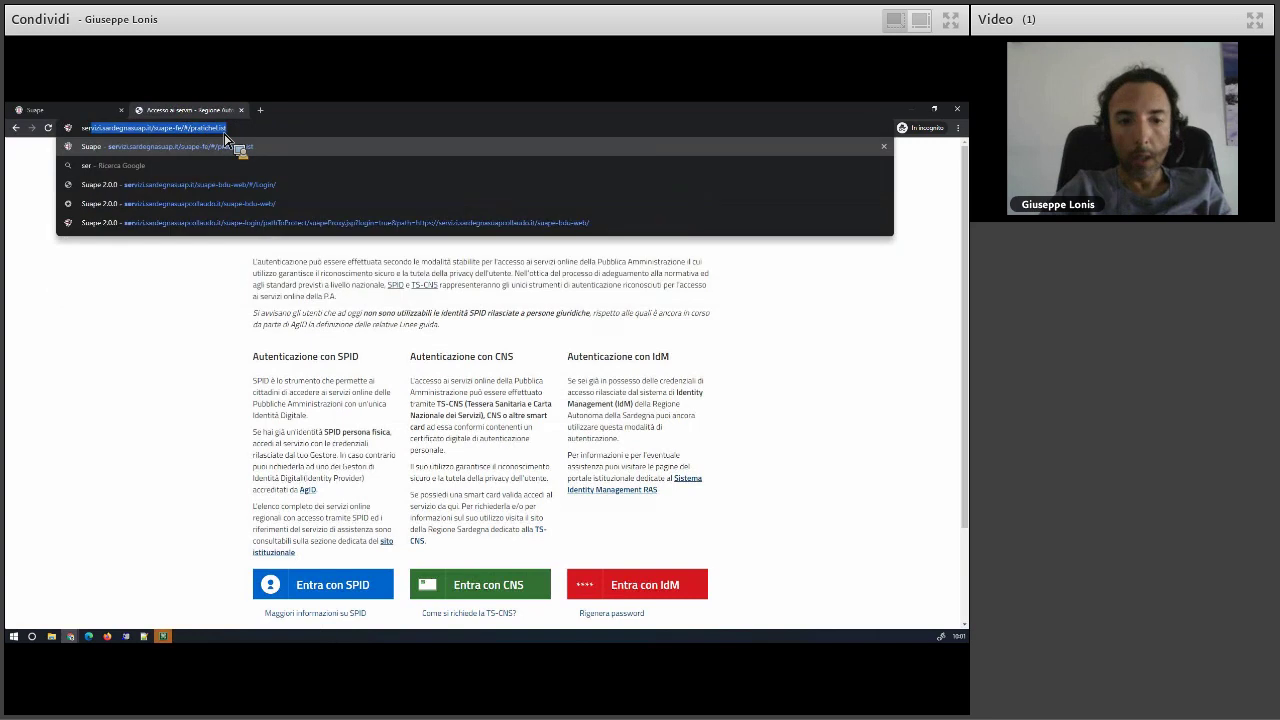
{"action": "left_click", "coordinate": [250, 203]}
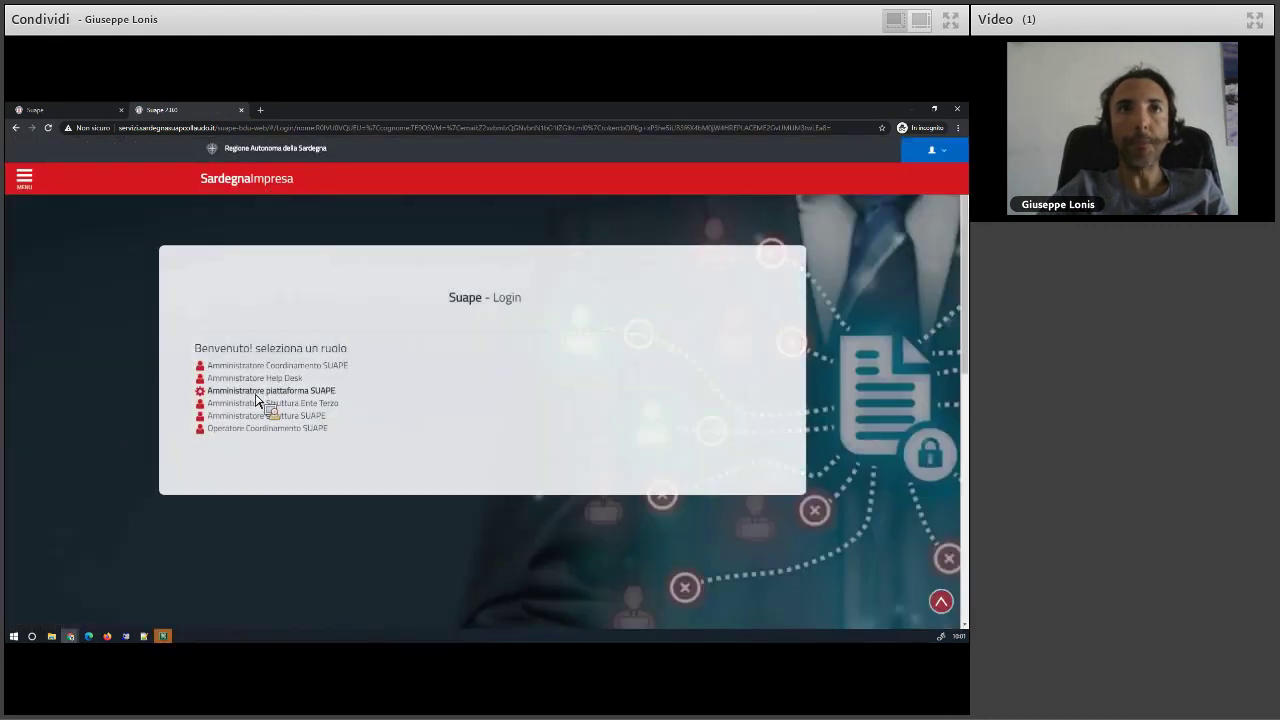
- Log in as Amministratore piattaforma SUAPE and open the Gestione Utenti user list
{"action": "left_click", "coordinate": [257, 392]}
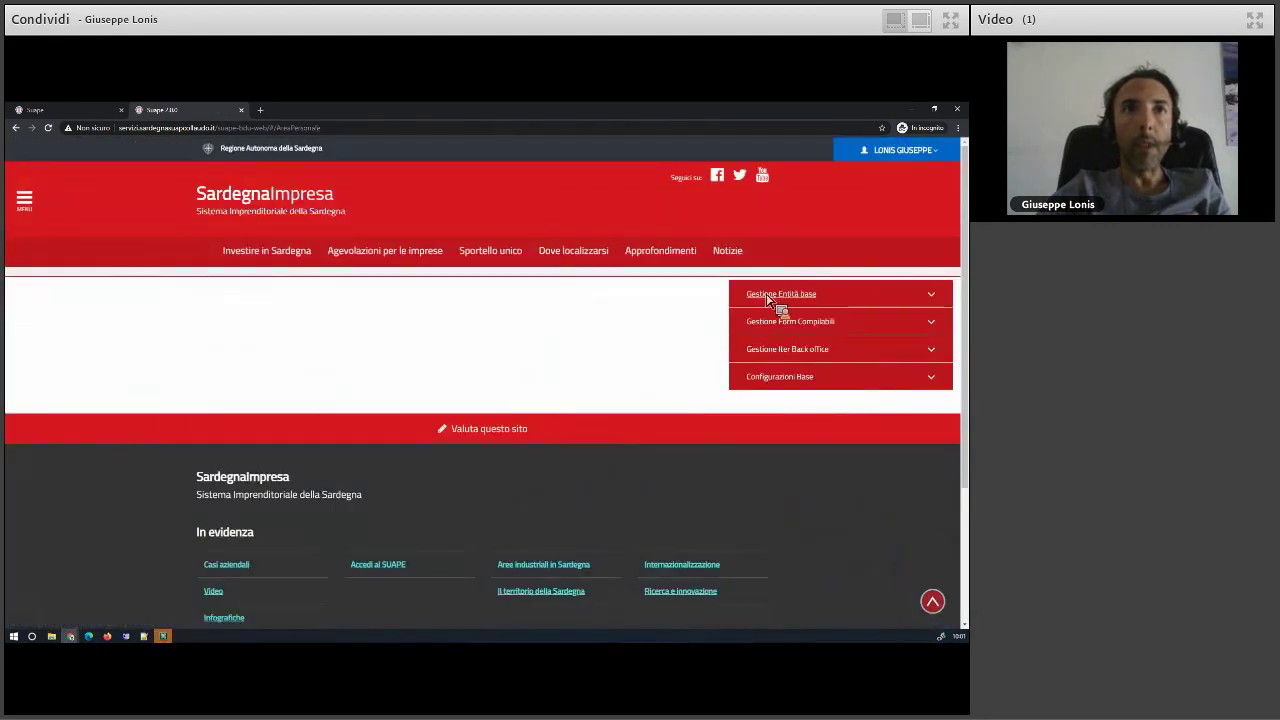
{"action": "left_click", "coordinate": [766, 296]}
{"action": "left_click", "coordinate": [771, 356]}
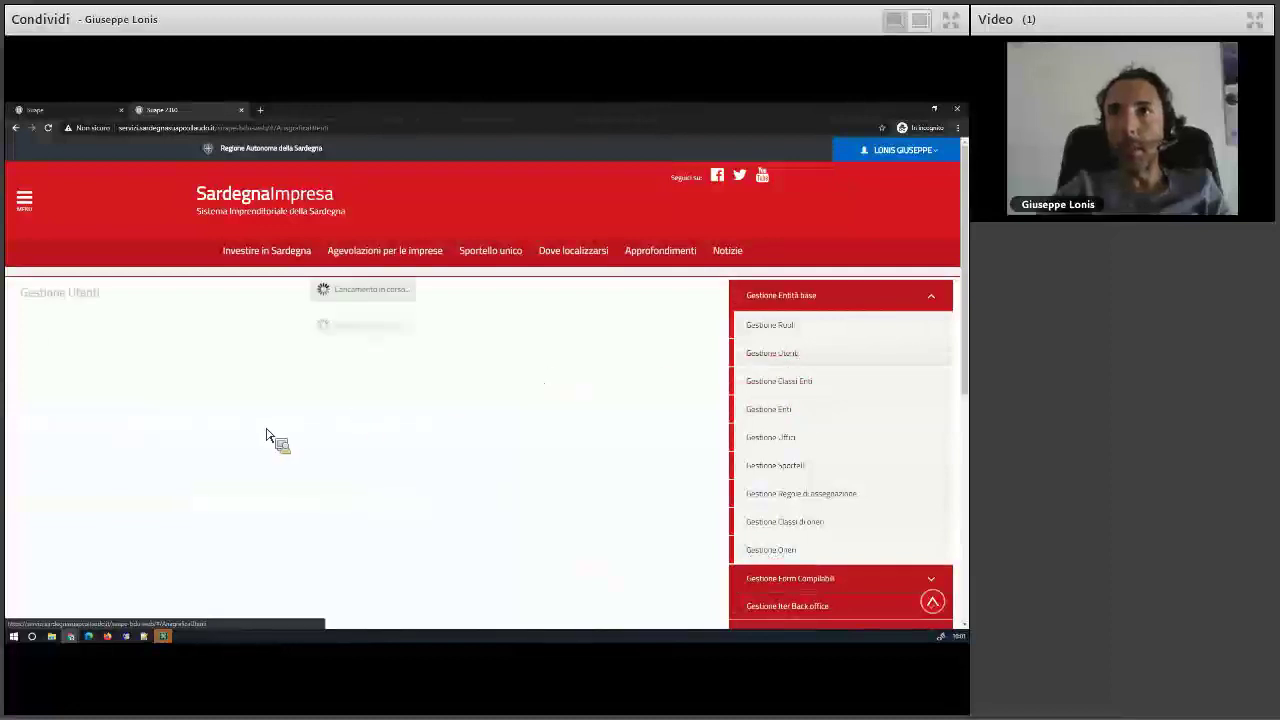
- Search the list by the user's surname and open the matching user's role configuration
{"action": "left_click", "coordinate": [215, 433]}
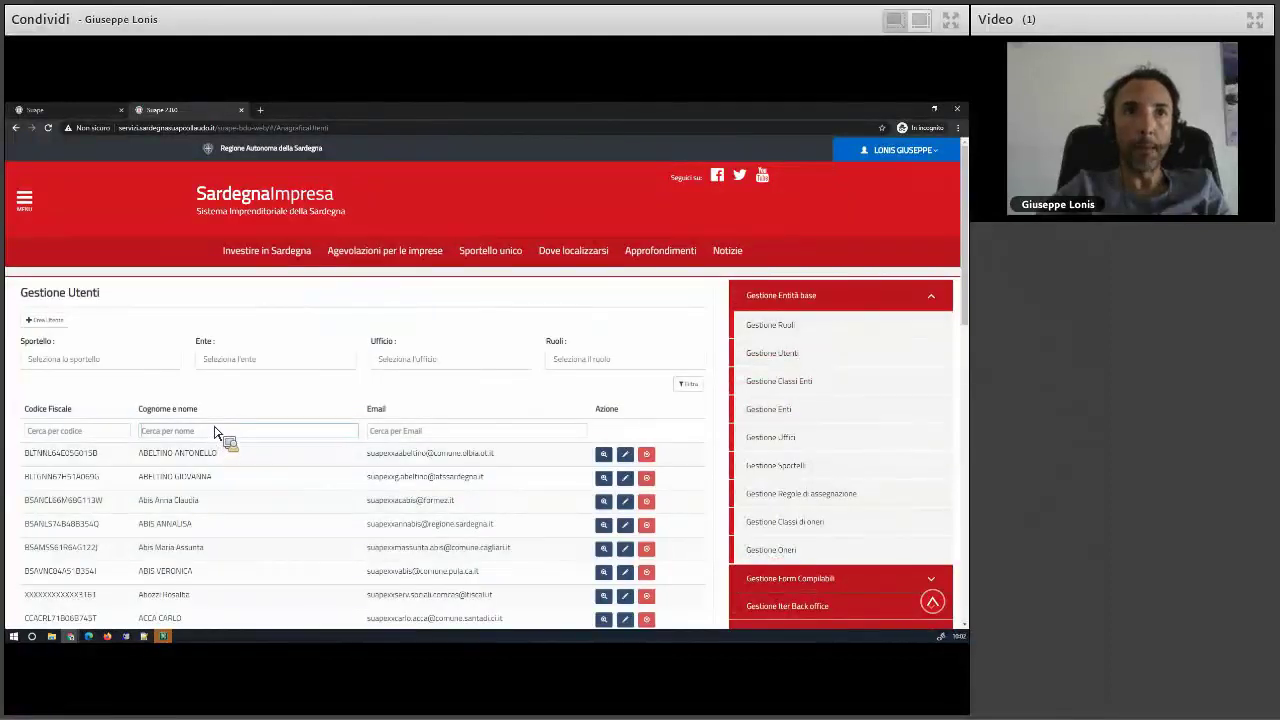
{"action": "type", "text": "lonis"}
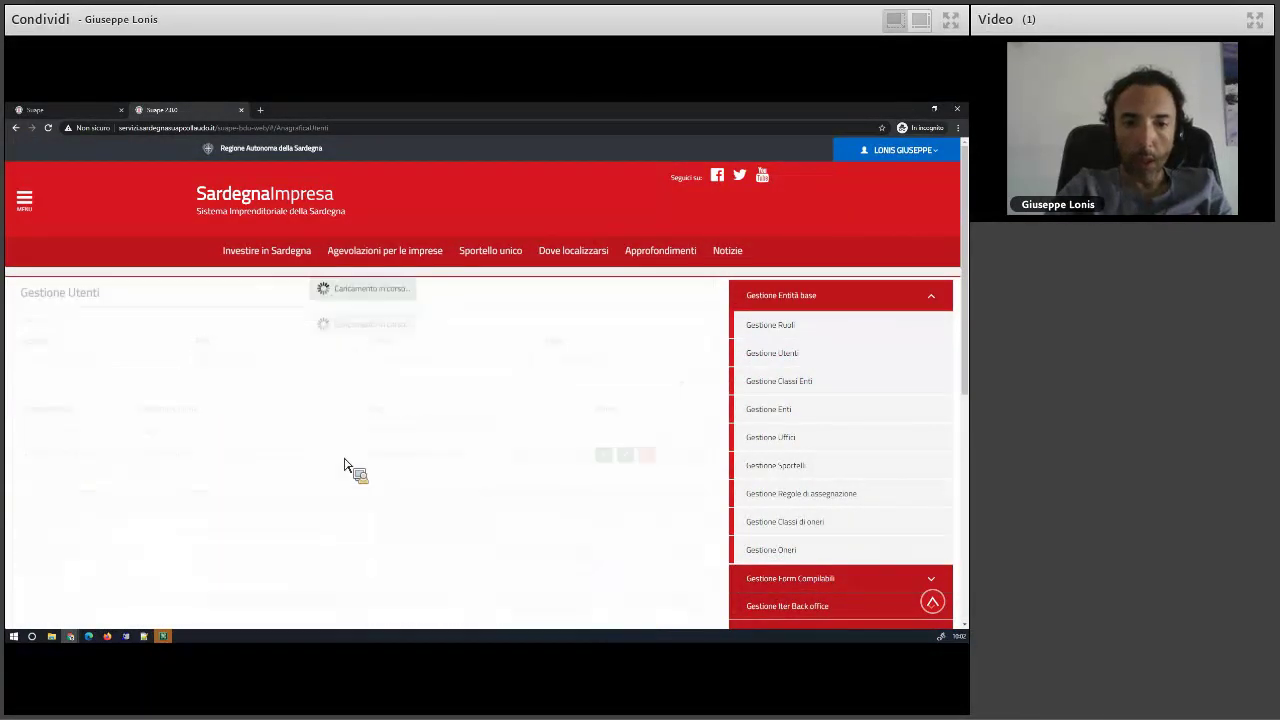
{"action": "left_click", "coordinate": [625, 455]}
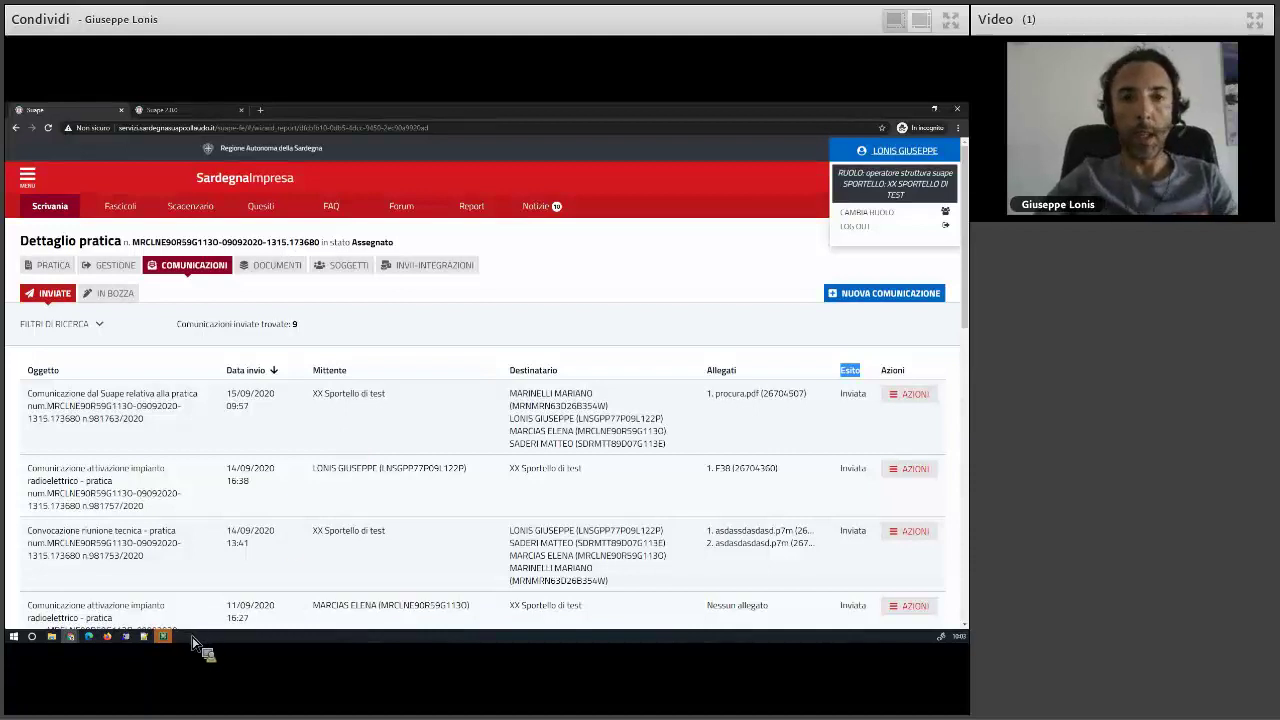
- Return to the Scrivania desk and choose CAMBIA RUOLO from the user menu
{"action": "left_click", "coordinate": [56, 213]}
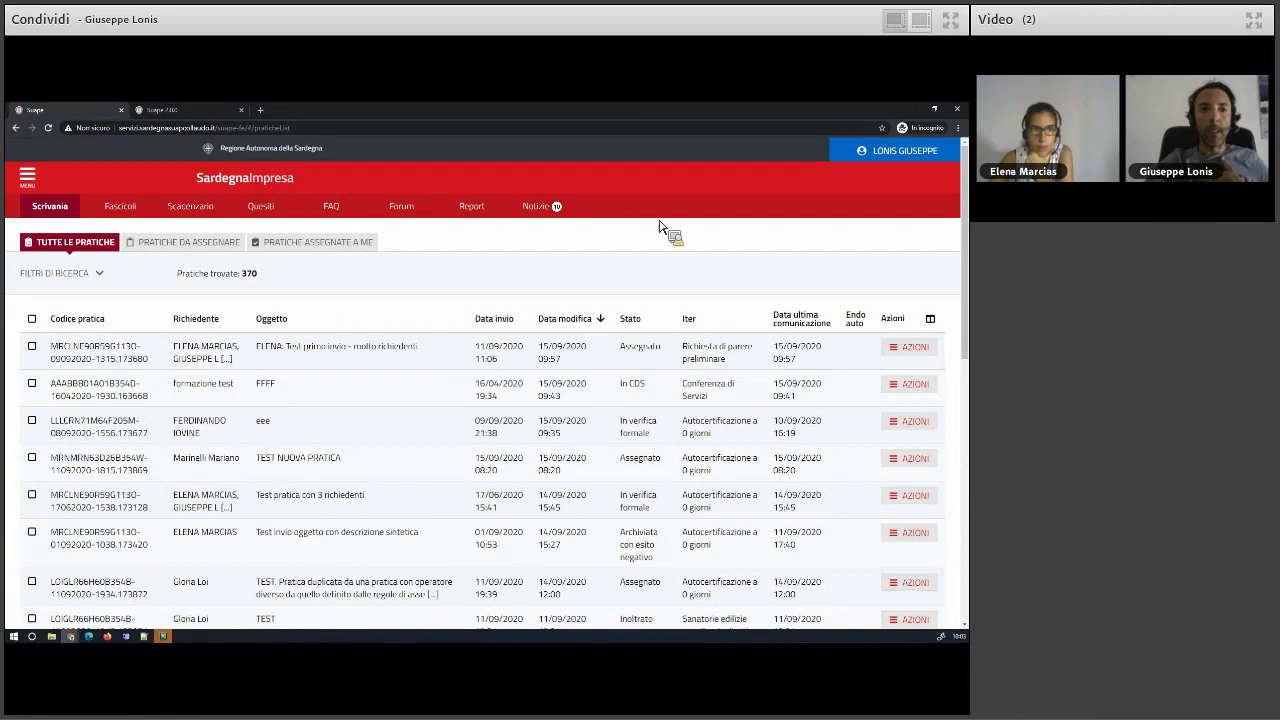
{"action": "left_click", "coordinate": [895, 152]}
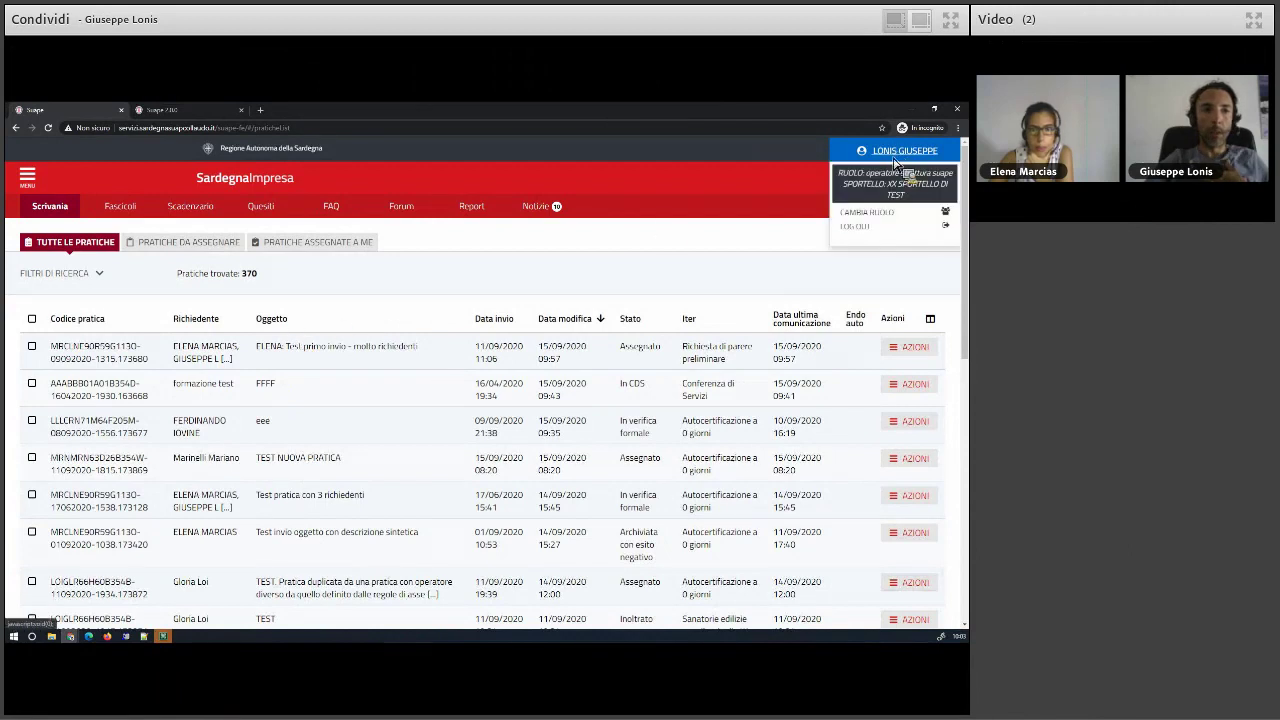
{"action": "left_click", "coordinate": [882, 218]}
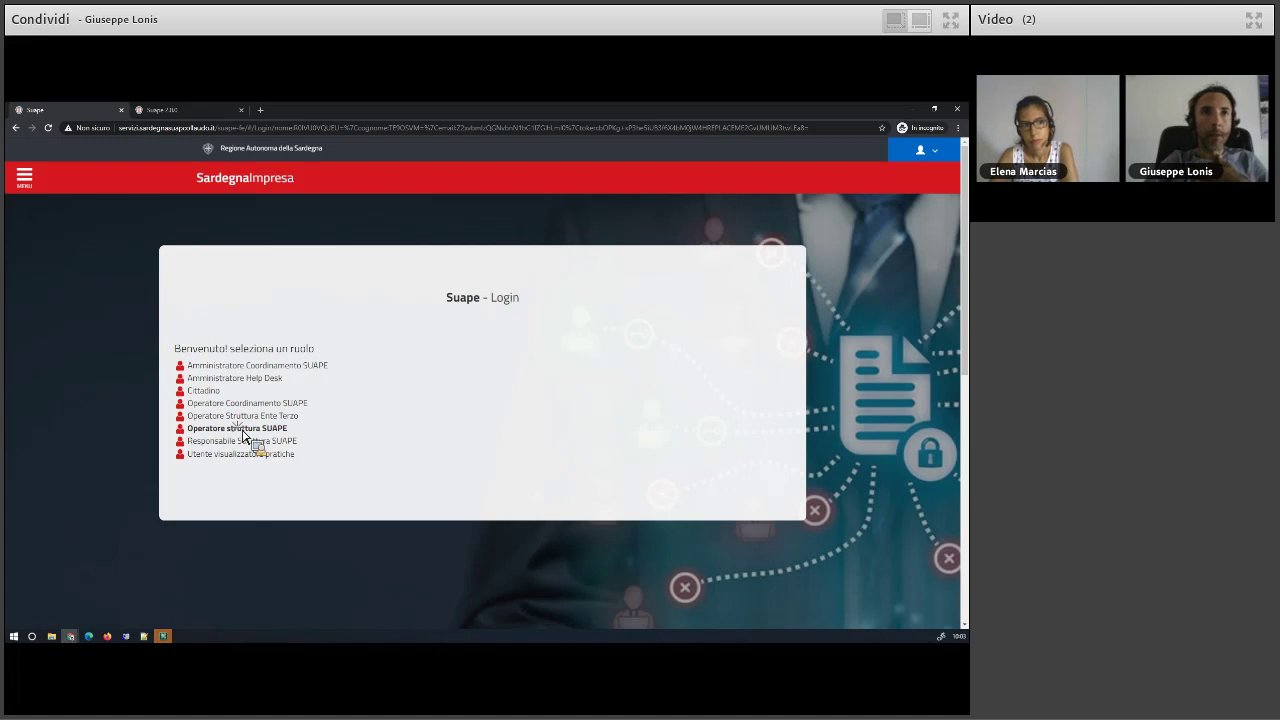
- Enter as Operatore struttura SUAPE for the XX Sportello di test office
{"action": "left_click", "coordinate": [243, 430]}
{"action": "left_click", "coordinate": [495, 364]}
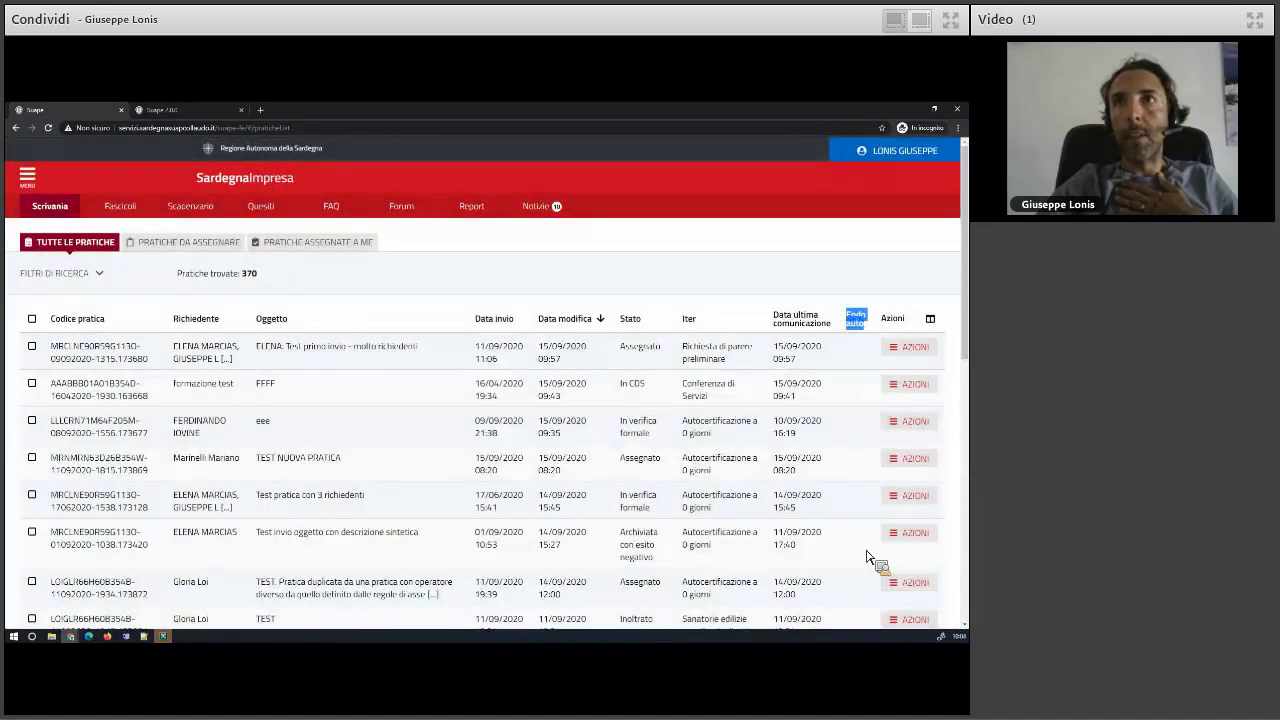
{"action": "scroll", "coordinate": [862, 607], "scroll_direction": "down", "scroll_amount": 1}
{"action": "scroll", "coordinate": [862, 607], "scroll_direction": "down", "scroll_amount": 5}
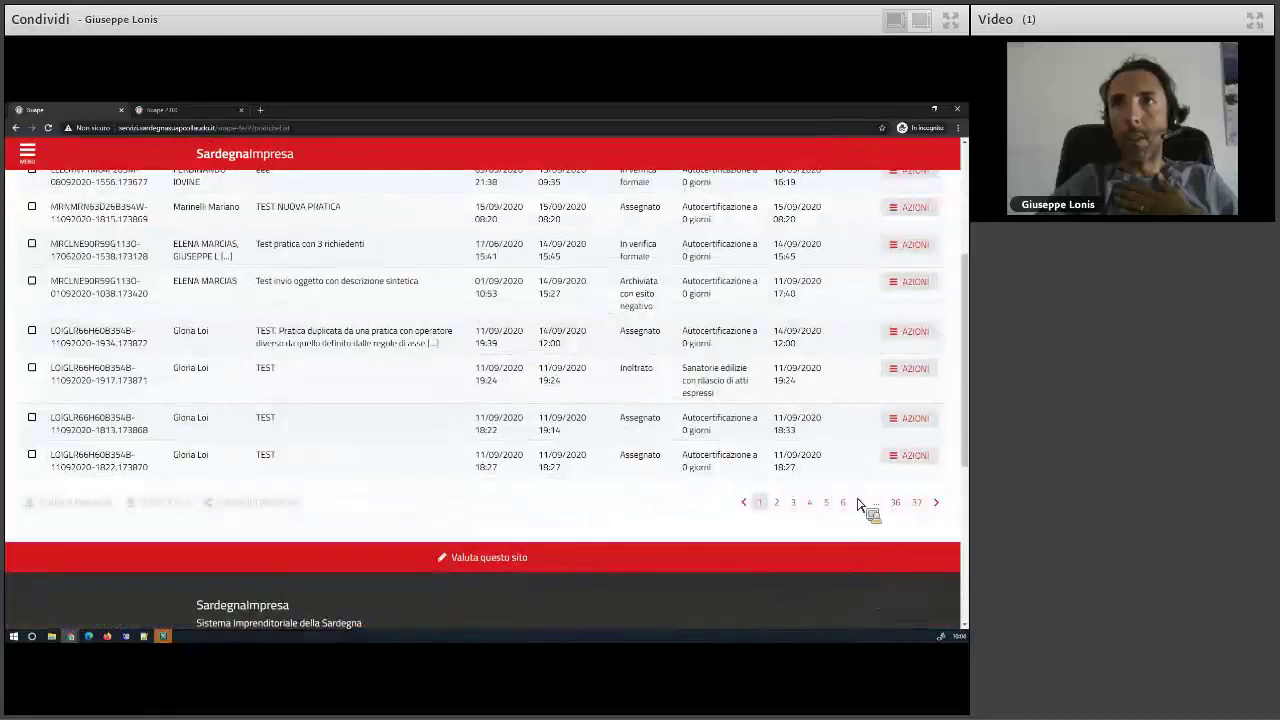
{"action": "scroll", "coordinate": [868, 364], "scroll_direction": "up", "scroll_amount": 5}
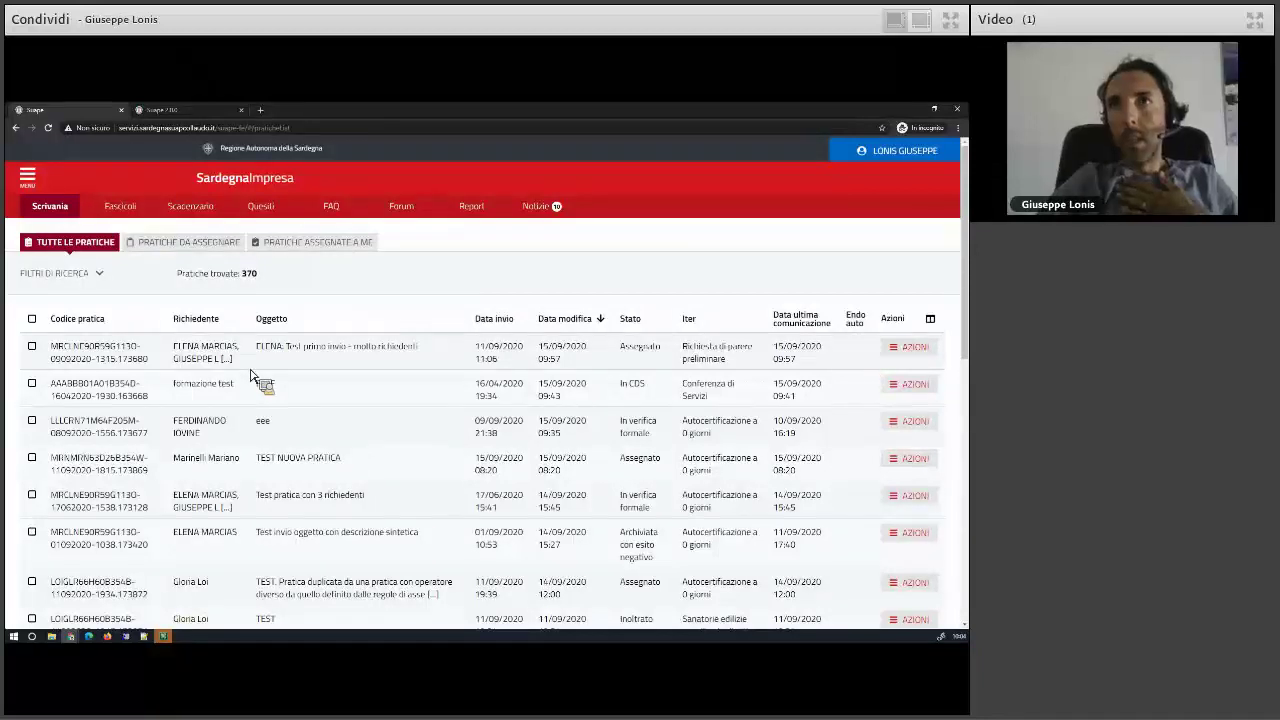
- Change the account role to Cittadino
{"action": "triple_click", "coordinate": [872, 328]}
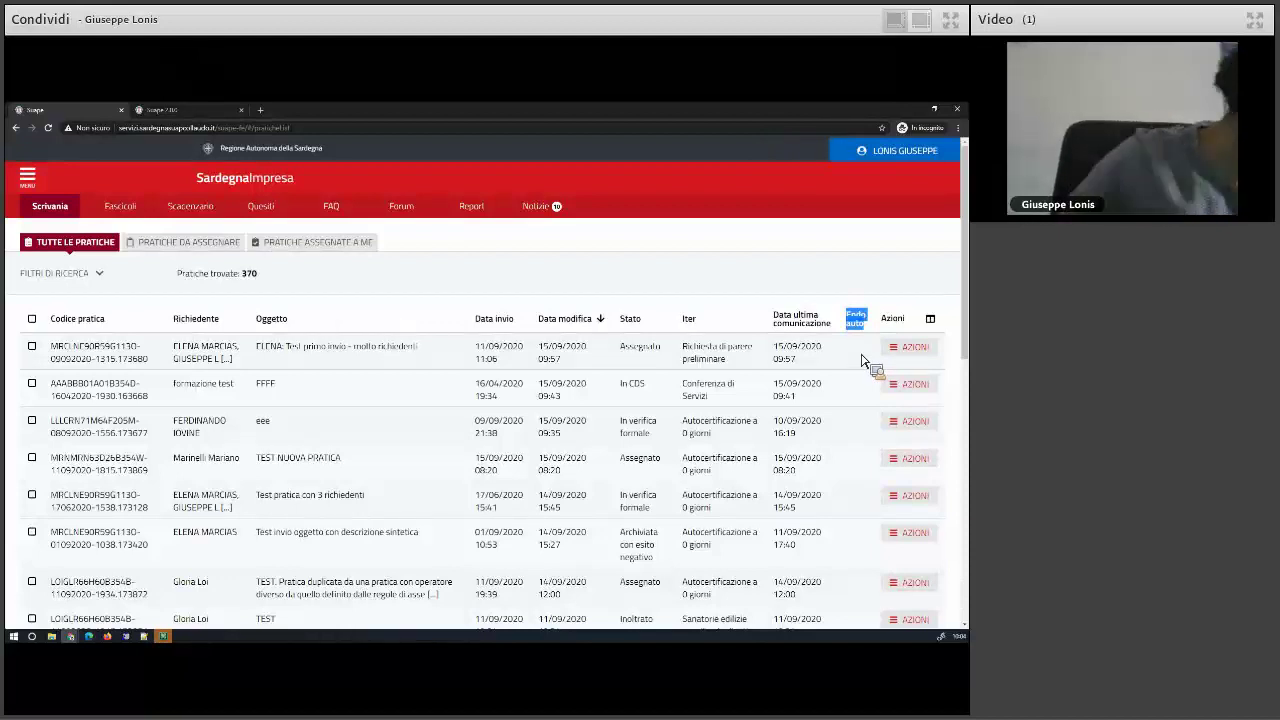
{"action": "left_click_drag", "start_coordinate": [864, 359], "coordinate": [895, 158]}
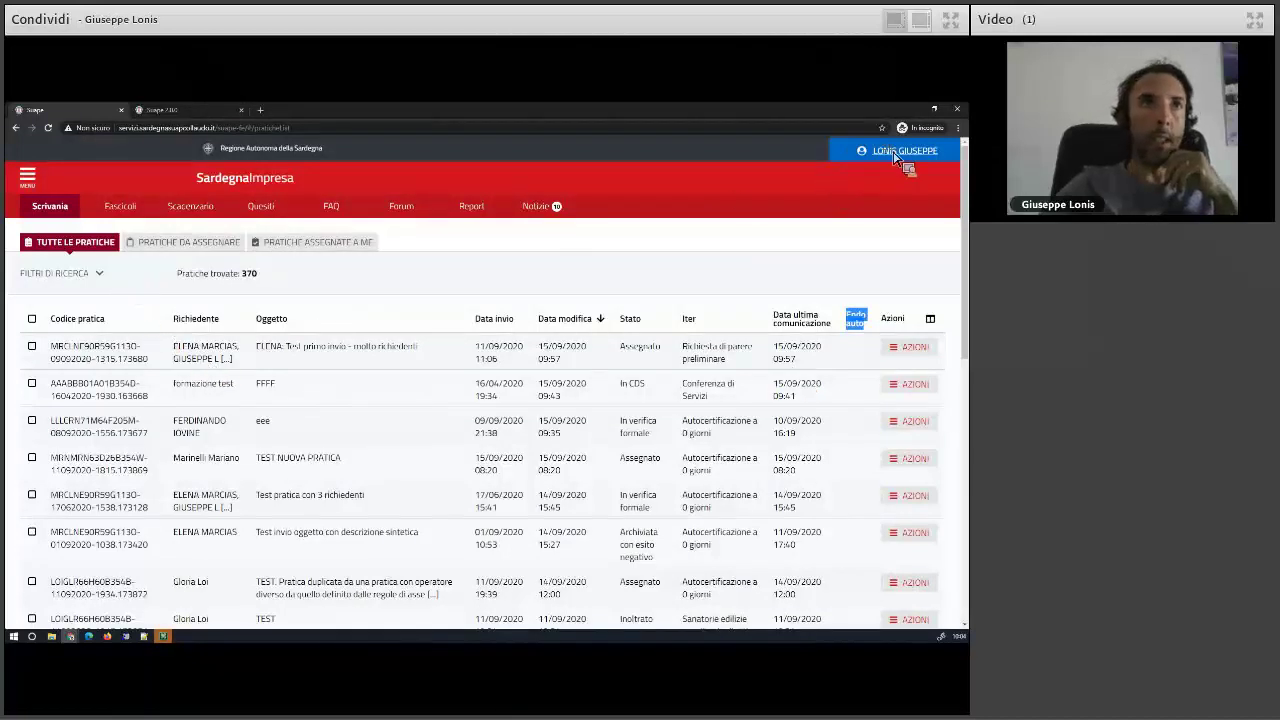
{"action": "left_click", "coordinate": [895, 158]}
{"action": "left_click", "coordinate": [885, 218]}
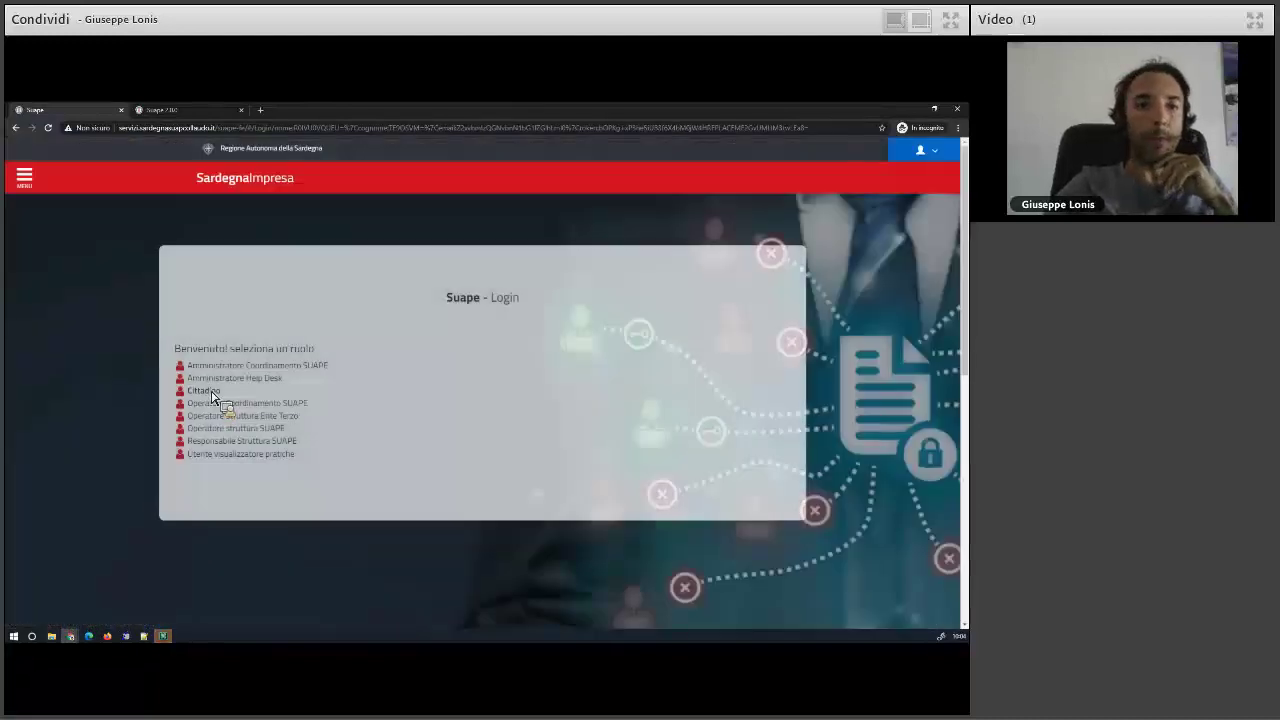
{"action": "left_click", "coordinate": [210, 391]}
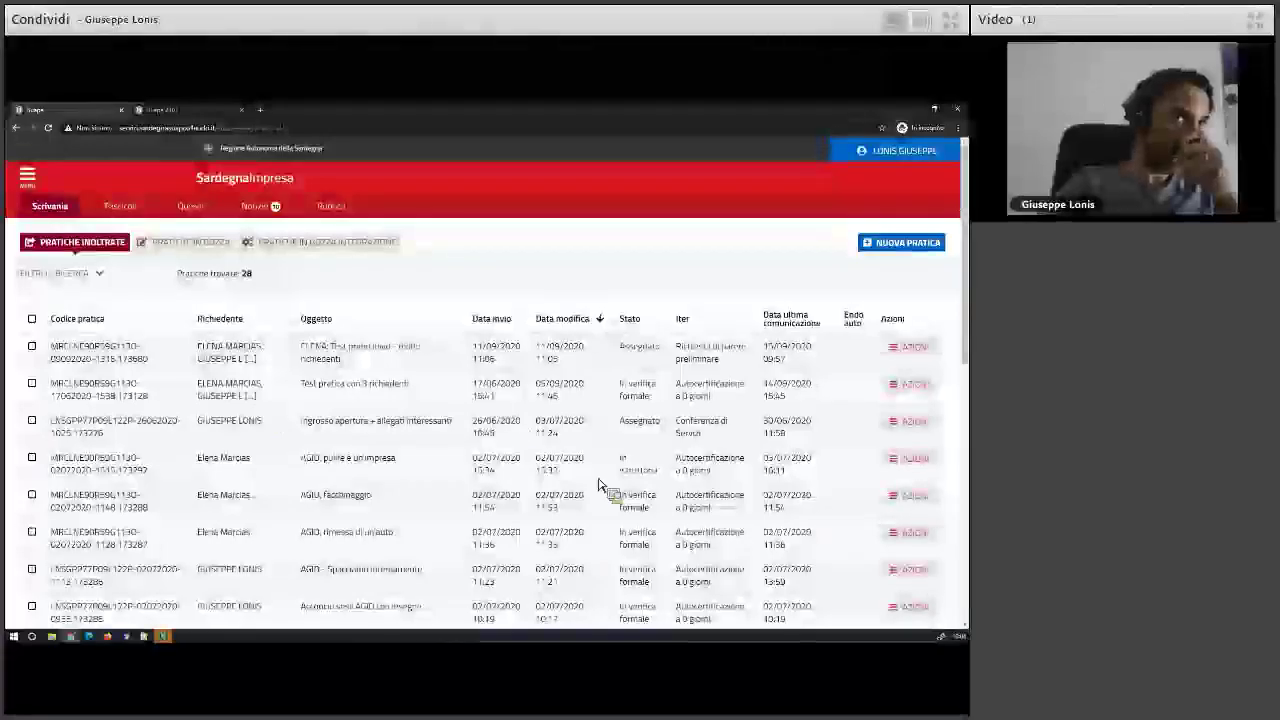
- Check the draft and integration tabs, then return to Pratiche inoltrate and toggle Filtri di ricerca
{"action": "left_click", "coordinate": [198, 243]}
{"action": "left_click", "coordinate": [281, 246]}
{"action": "left_click", "coordinate": [103, 245]}
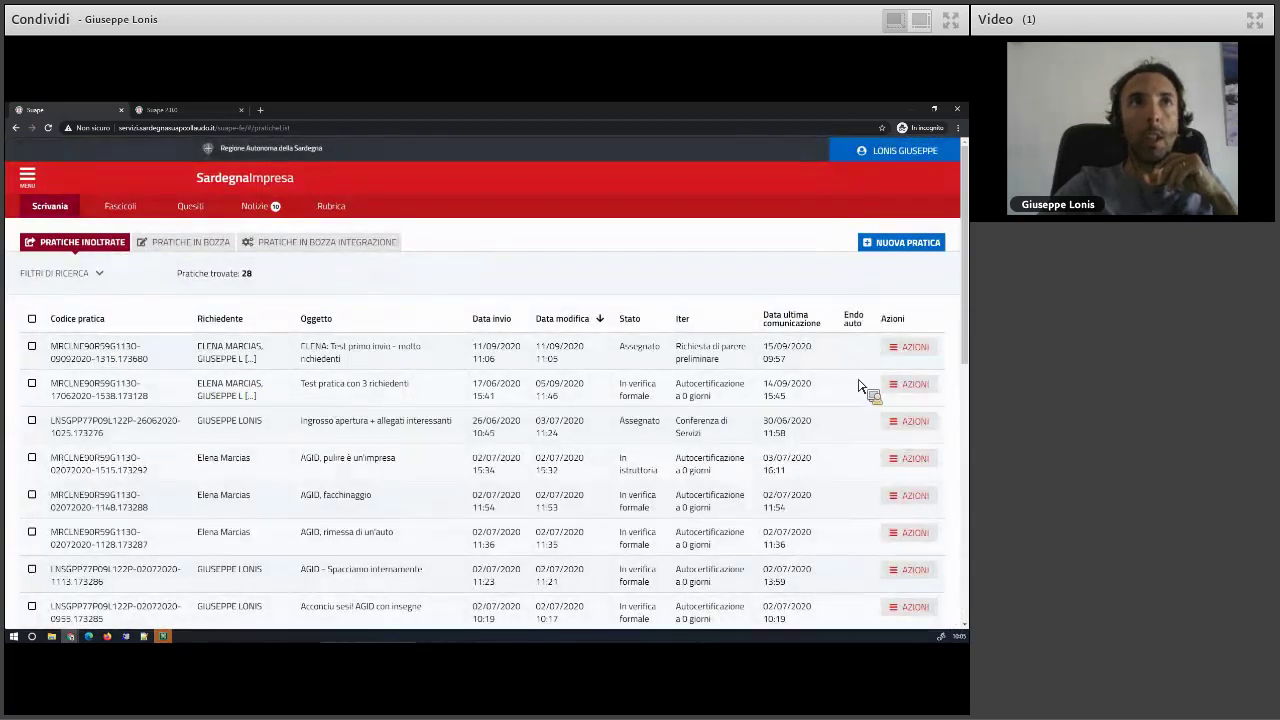
{"action": "left_click", "coordinate": [99, 273]}
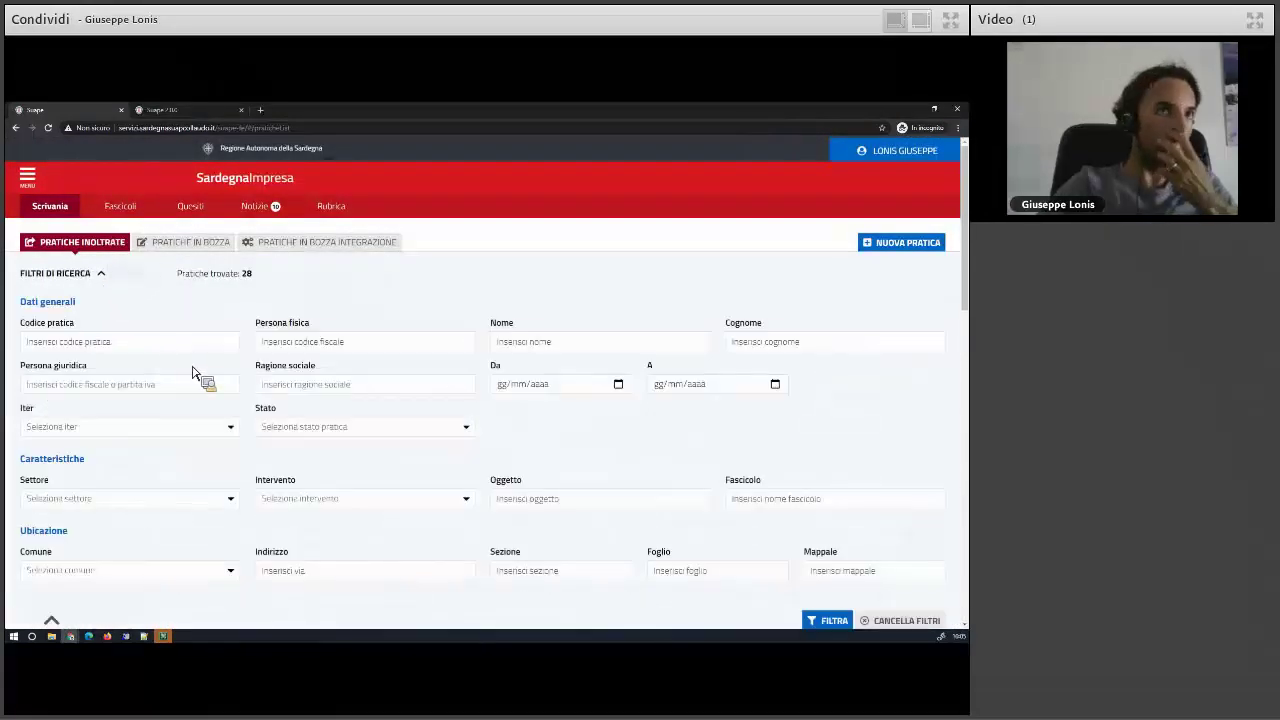
{"action": "scroll", "coordinate": [190, 365], "scroll_direction": "down", "scroll_amount": 2}
{"action": "scroll", "coordinate": [135, 318], "scroll_direction": "up", "scroll_amount": 2}
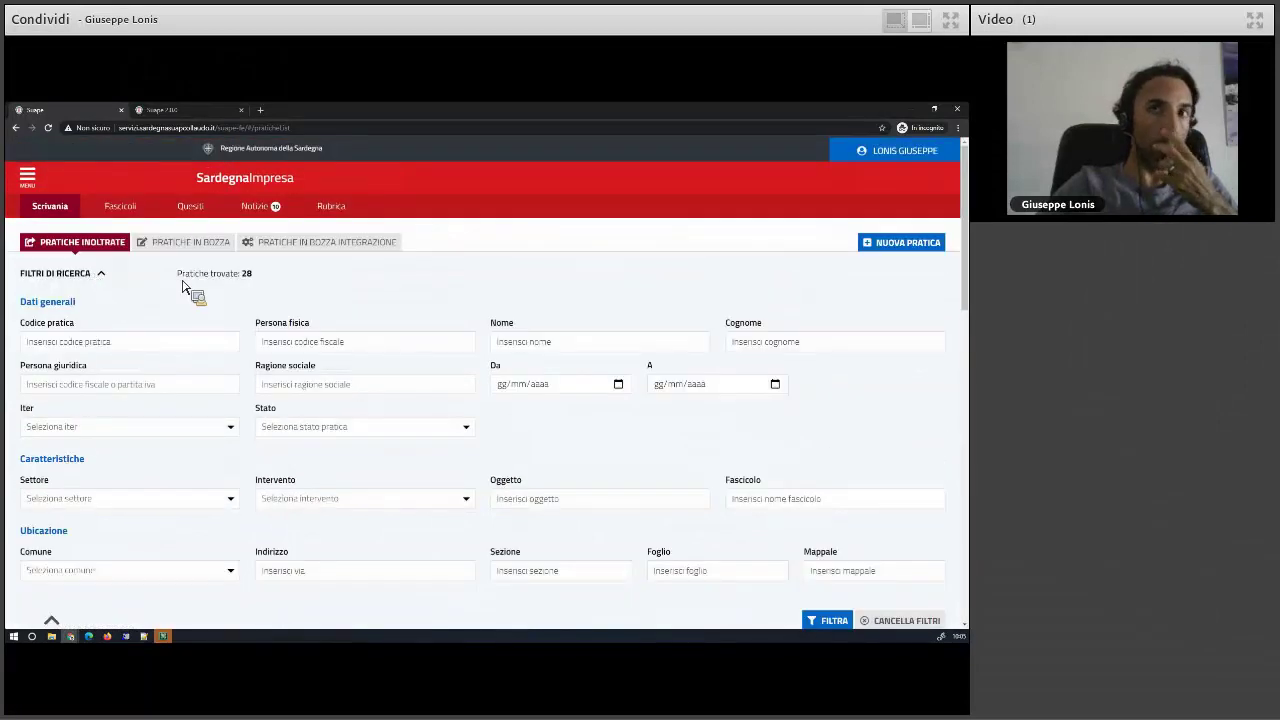
{"action": "left_click", "coordinate": [100, 276]}
- Create a new practice with XX Ente di test 1 as the comune
{"action": "left_click", "coordinate": [905, 242]}
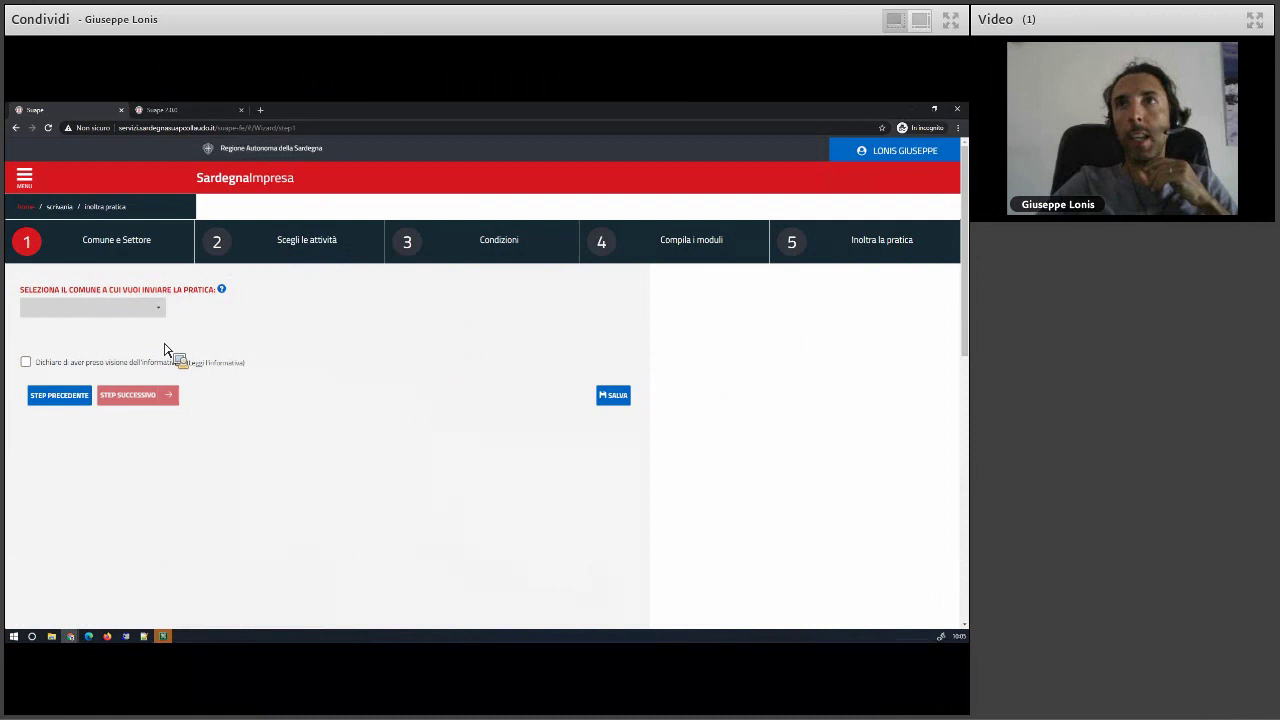
{"action": "left_click", "coordinate": [160, 312]}
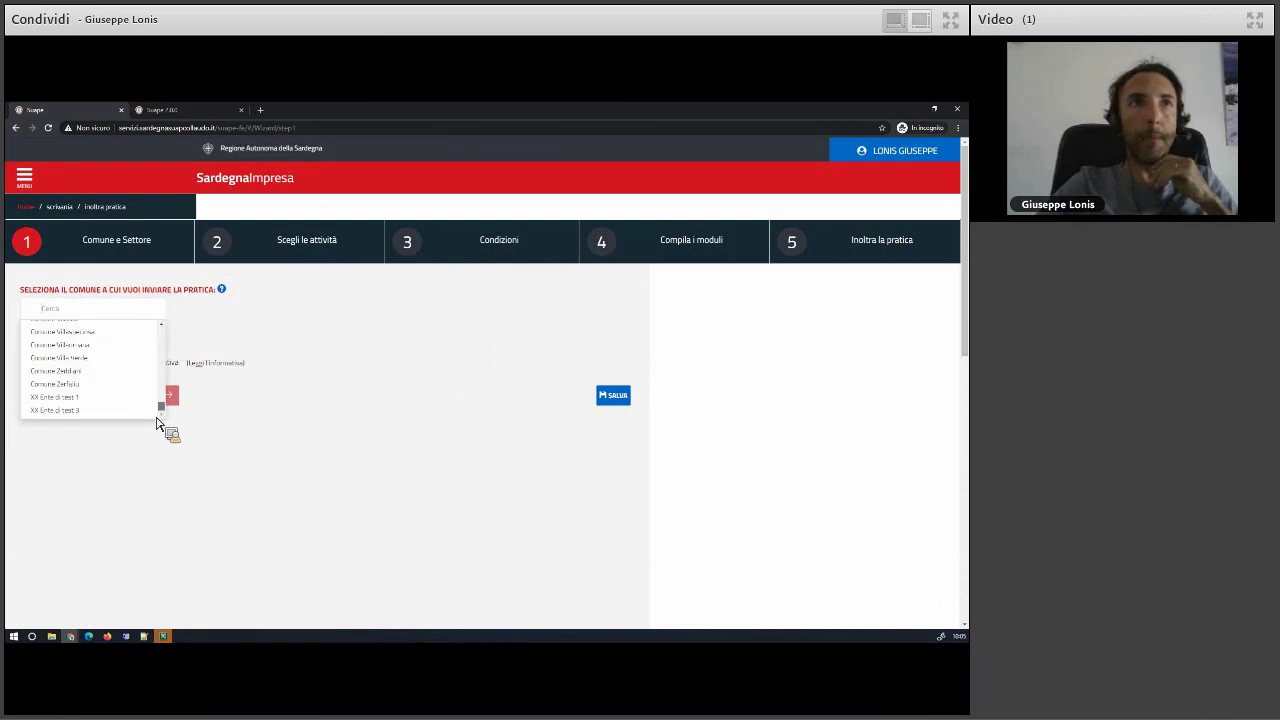
{"action": "left_click", "coordinate": [137, 398]}
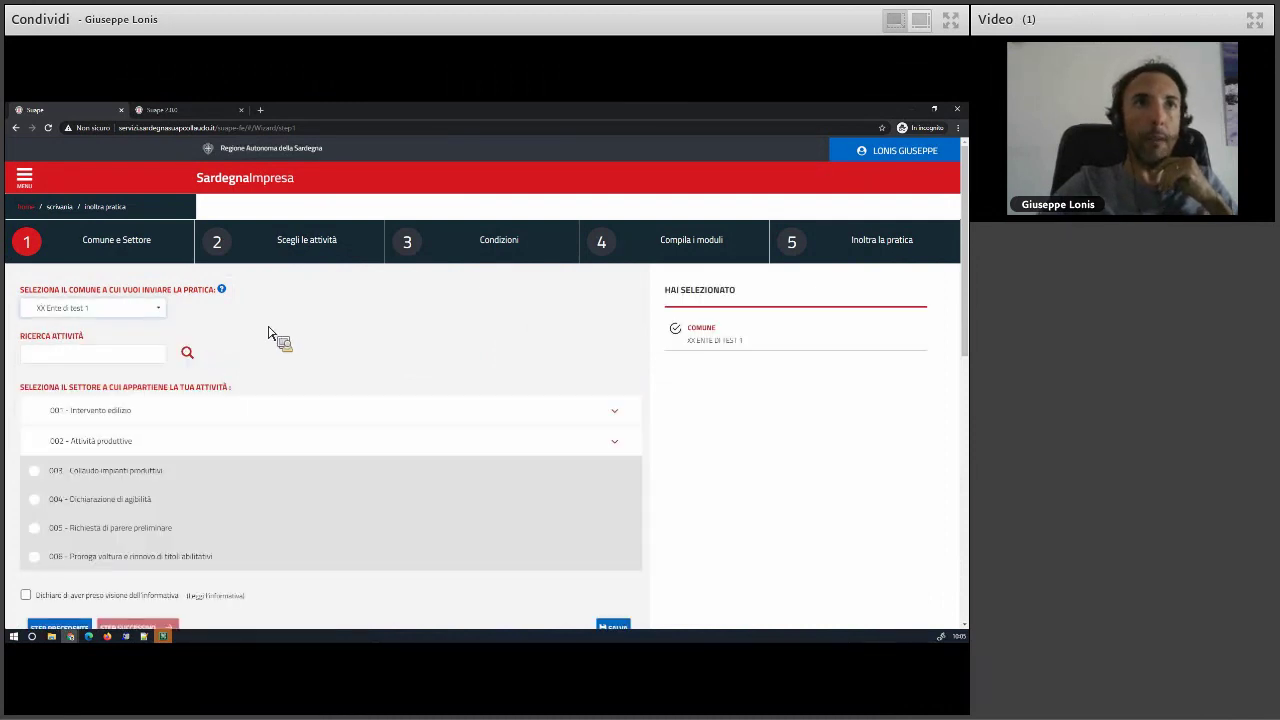
{"action": "scroll", "coordinate": [268, 332], "scroll_direction": "down", "scroll_amount": 1}
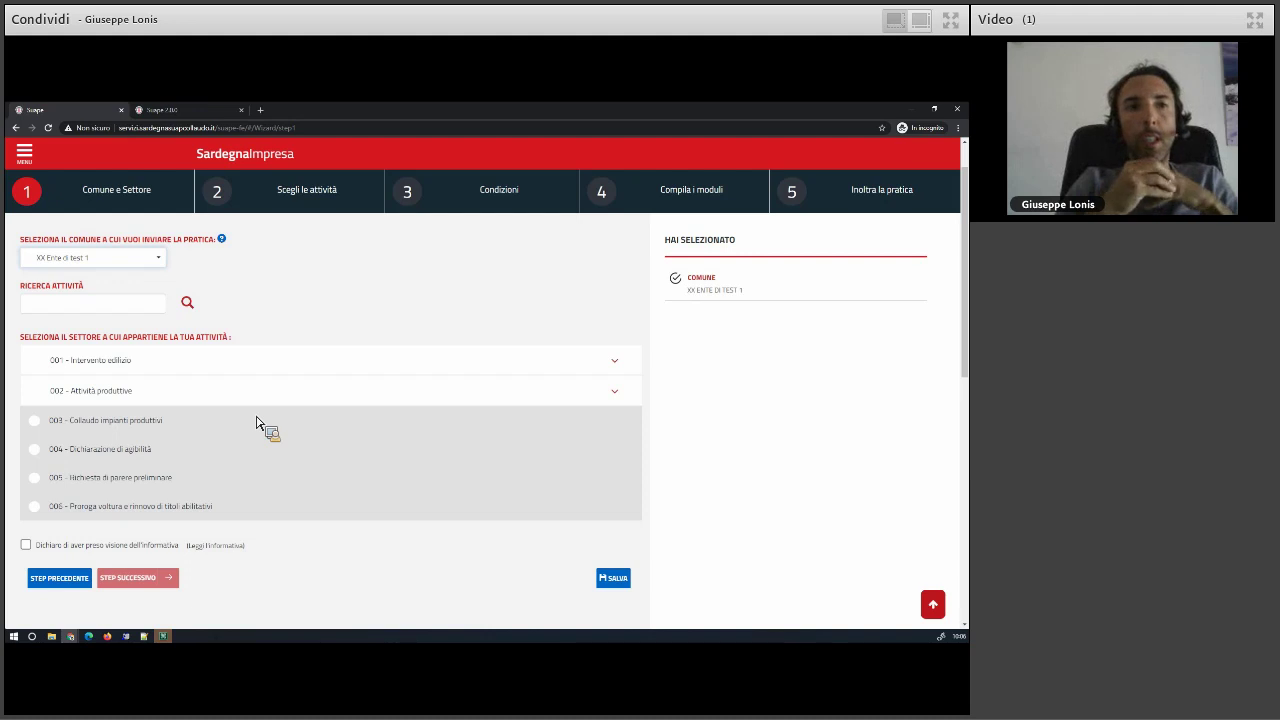
- Tick 01 - Autoriparatori under 002 - Attività produttive › 04 - Riparazione di autoveicoli, and accept the notice
{"action": "left_click", "coordinate": [100, 400]}
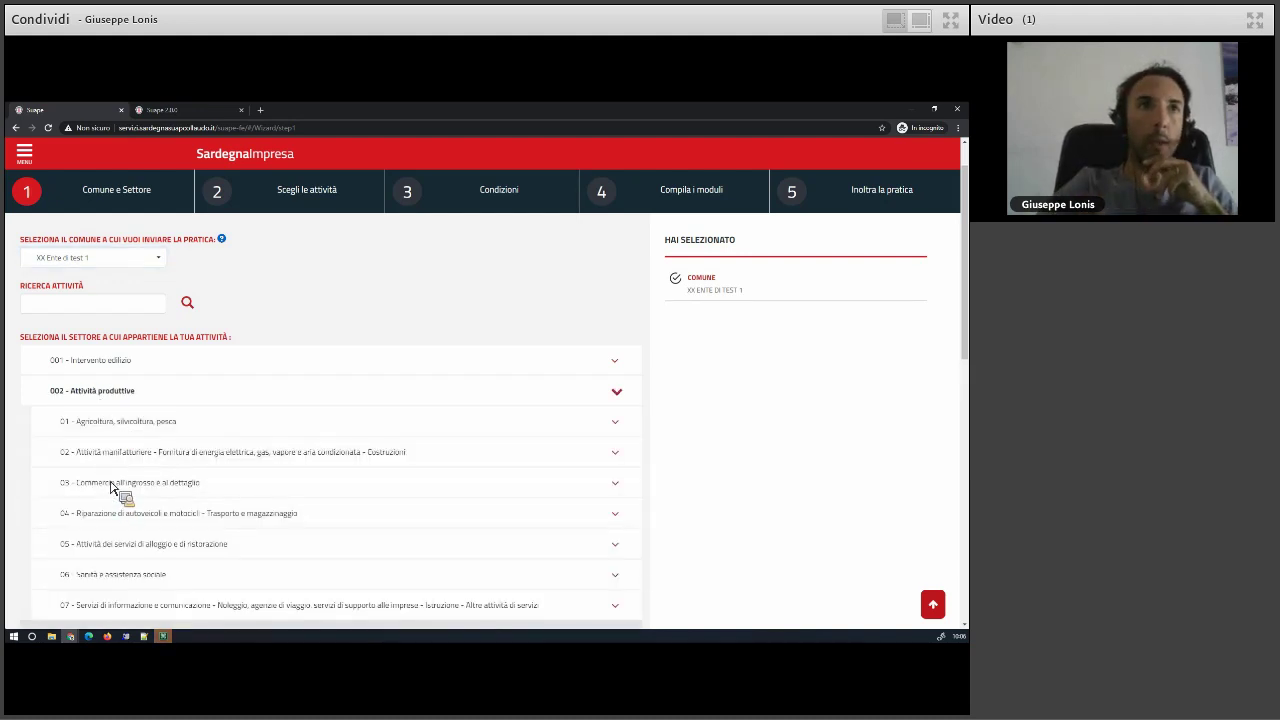
{"action": "scroll", "coordinate": [112, 487], "scroll_direction": "down", "scroll_amount": 1}
{"action": "left_click", "coordinate": [108, 416]}
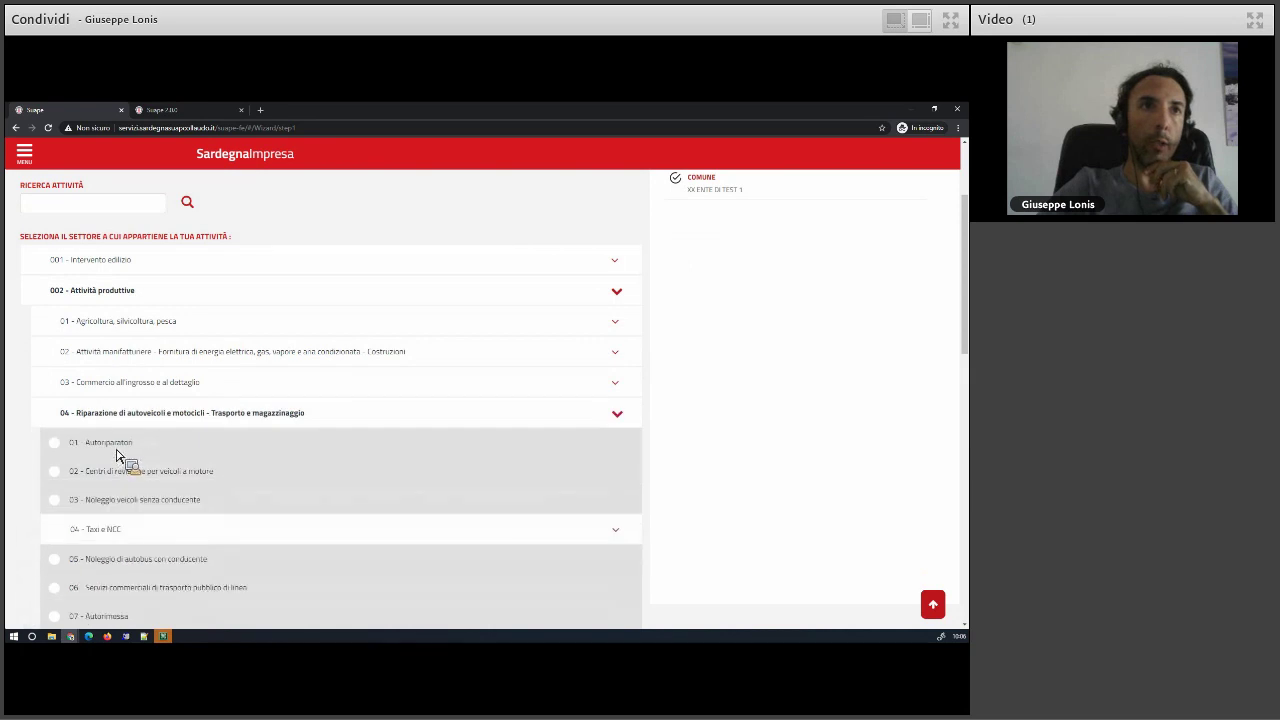
{"action": "left_click", "coordinate": [122, 448]}
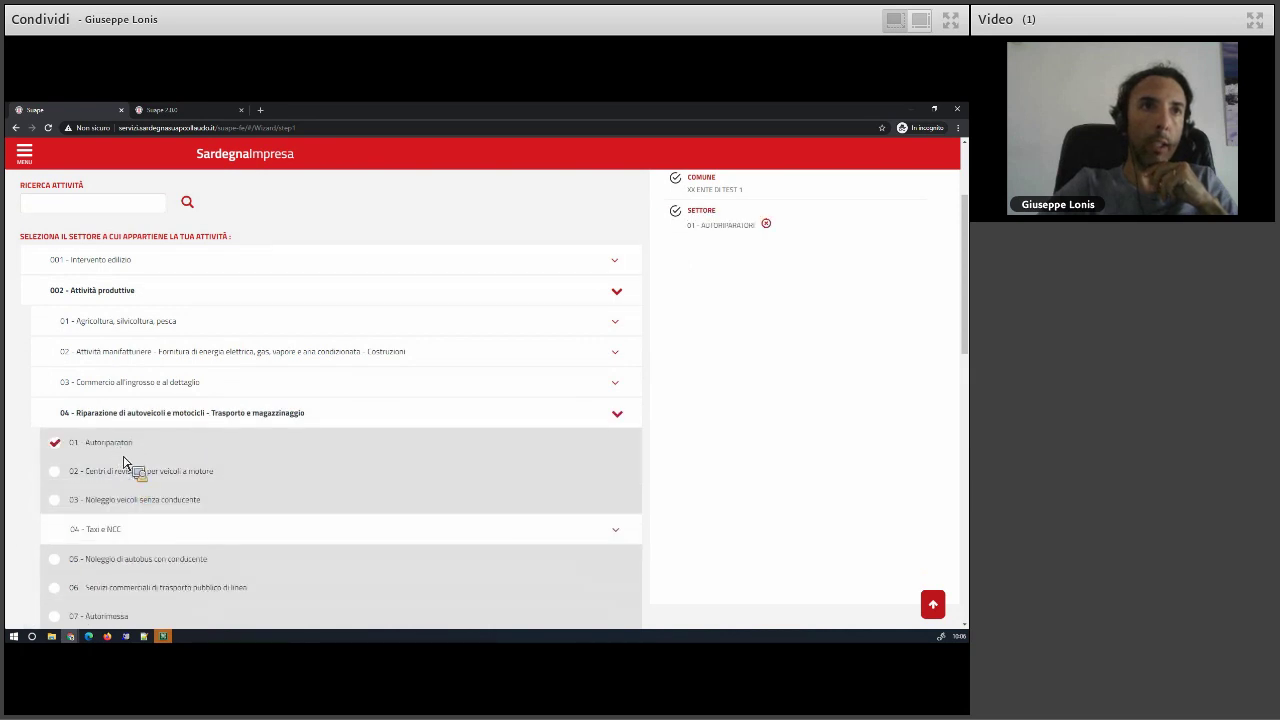
{"action": "scroll", "coordinate": [135, 475], "scroll_direction": "down", "scroll_amount": 2}
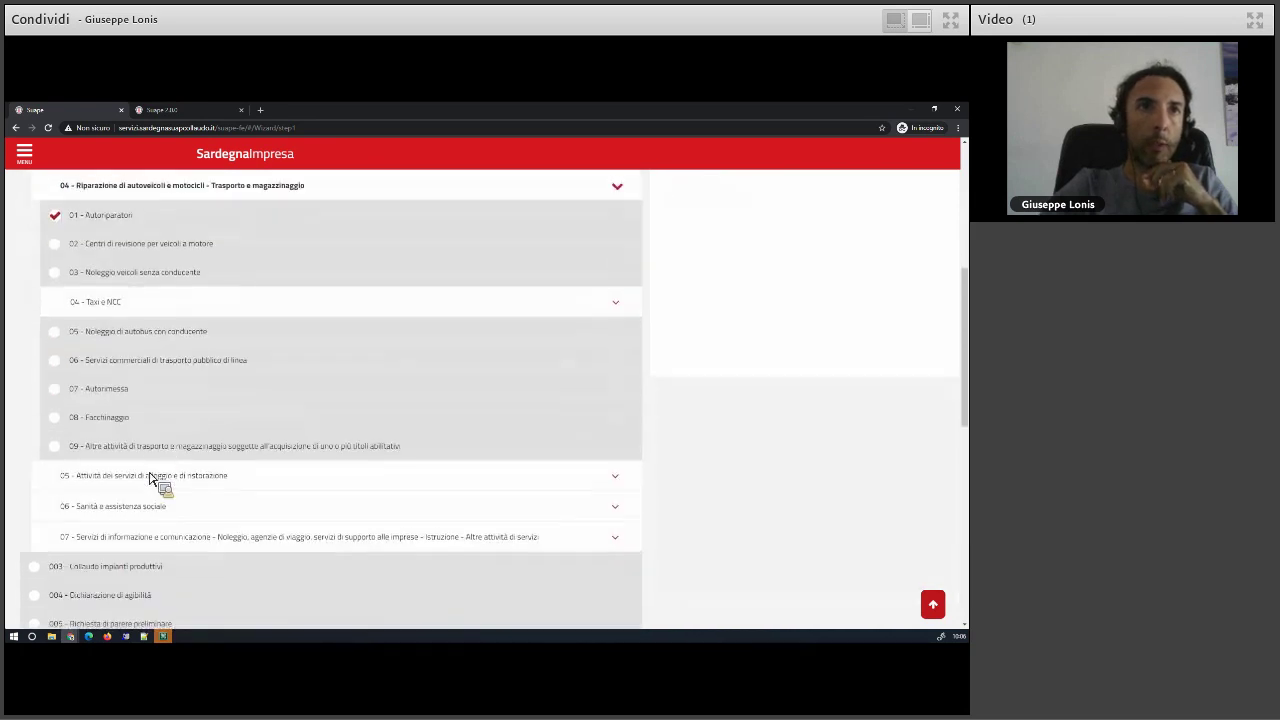
{"action": "scroll", "coordinate": [150, 478], "scroll_direction": "down", "scroll_amount": 1}
{"action": "left_click", "coordinate": [70, 568]}
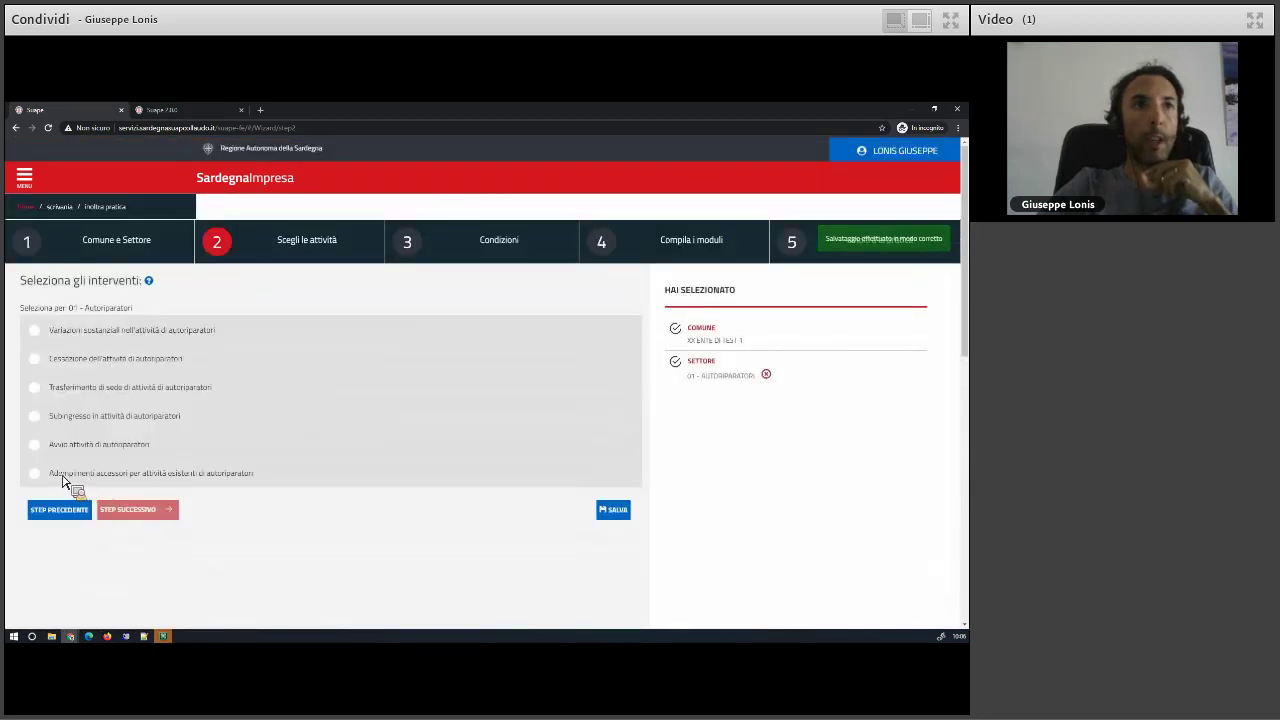
- Keep Cessazione dell'attività di autoriparatori selected and untick Adempimenti accessori
{"action": "left_click", "coordinate": [64, 479]}
{"action": "left_click", "coordinate": [60, 366]}
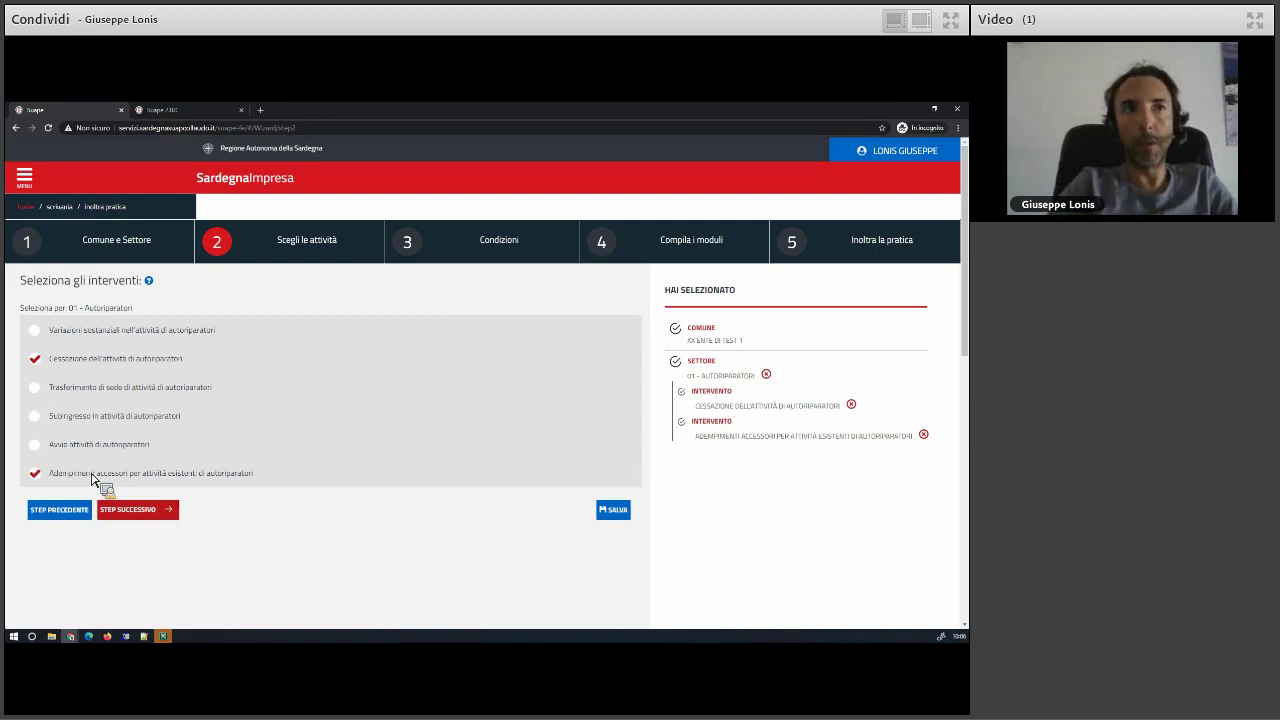
{"action": "left_click", "coordinate": [91, 476]}
{"action": "left_click", "coordinate": [78, 360]}
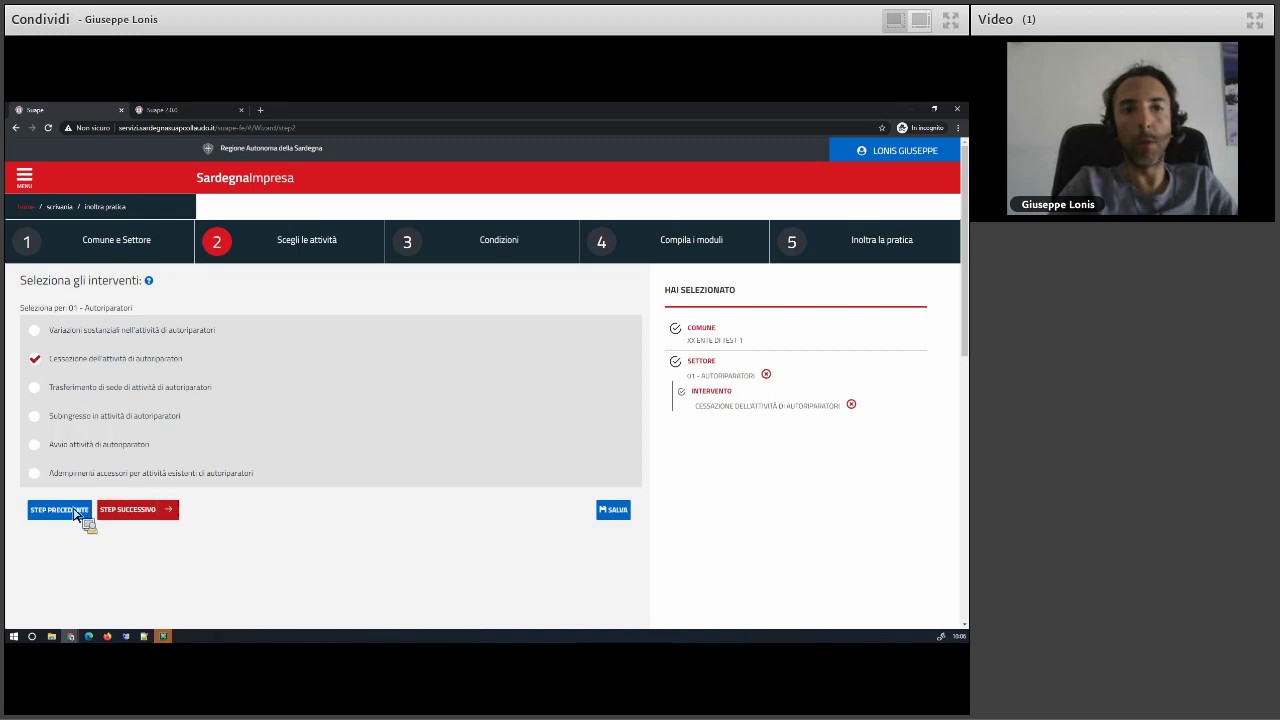
- Go back to step 1 and expand the 002 - Attività produttive categories
{"action": "left_click", "coordinate": [66, 512]}
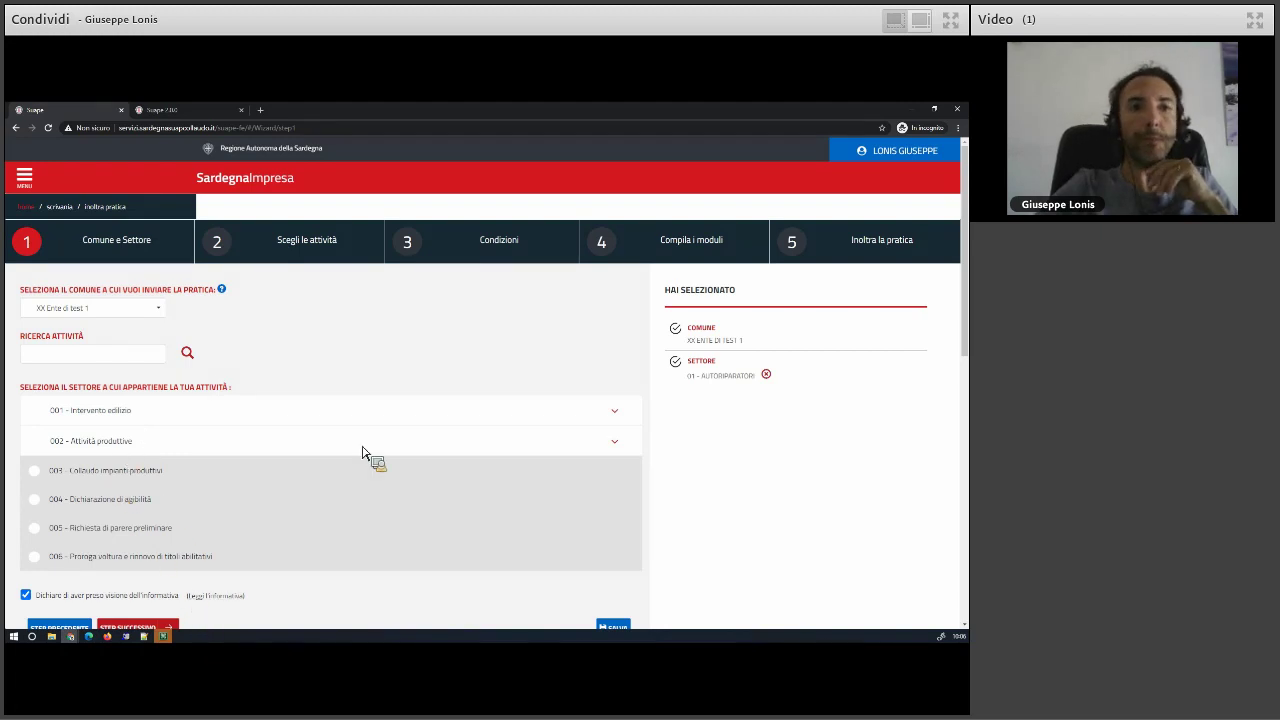
{"action": "left_click", "coordinate": [320, 441]}
{"action": "scroll", "coordinate": [251, 442], "scroll_direction": "down", "scroll_amount": 1}
{"action": "scroll", "coordinate": [251, 441], "scroll_direction": "down", "scroll_amount": 1}
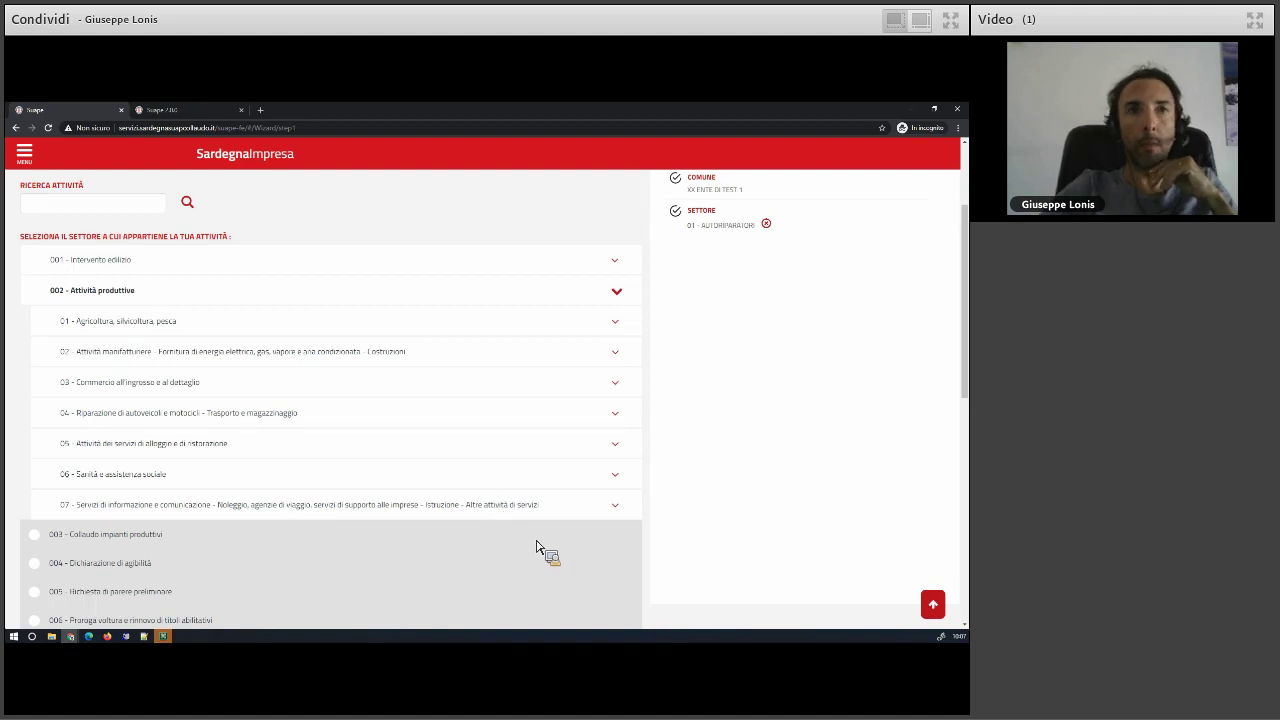
- Tick 01 primary production of plant foods under Agricoltura
{"action": "left_click", "coordinate": [616, 508]}
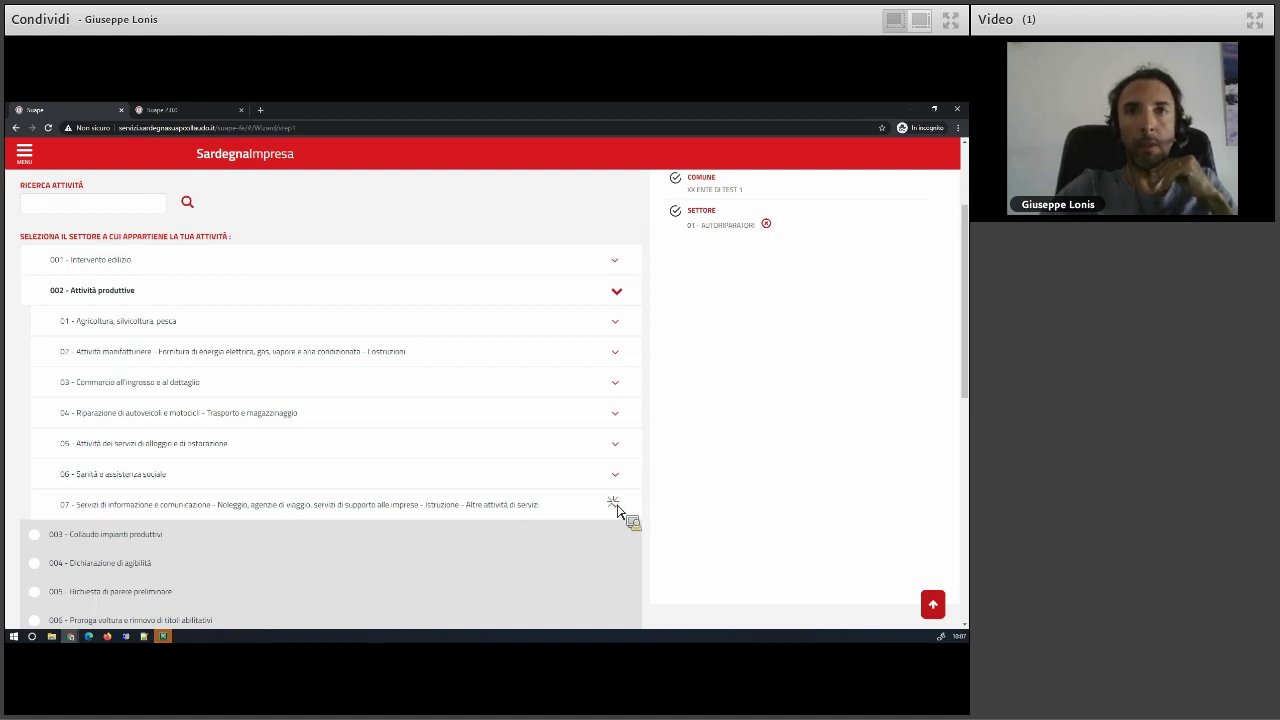
{"action": "scroll", "coordinate": [260, 491], "scroll_direction": "down", "scroll_amount": 3}
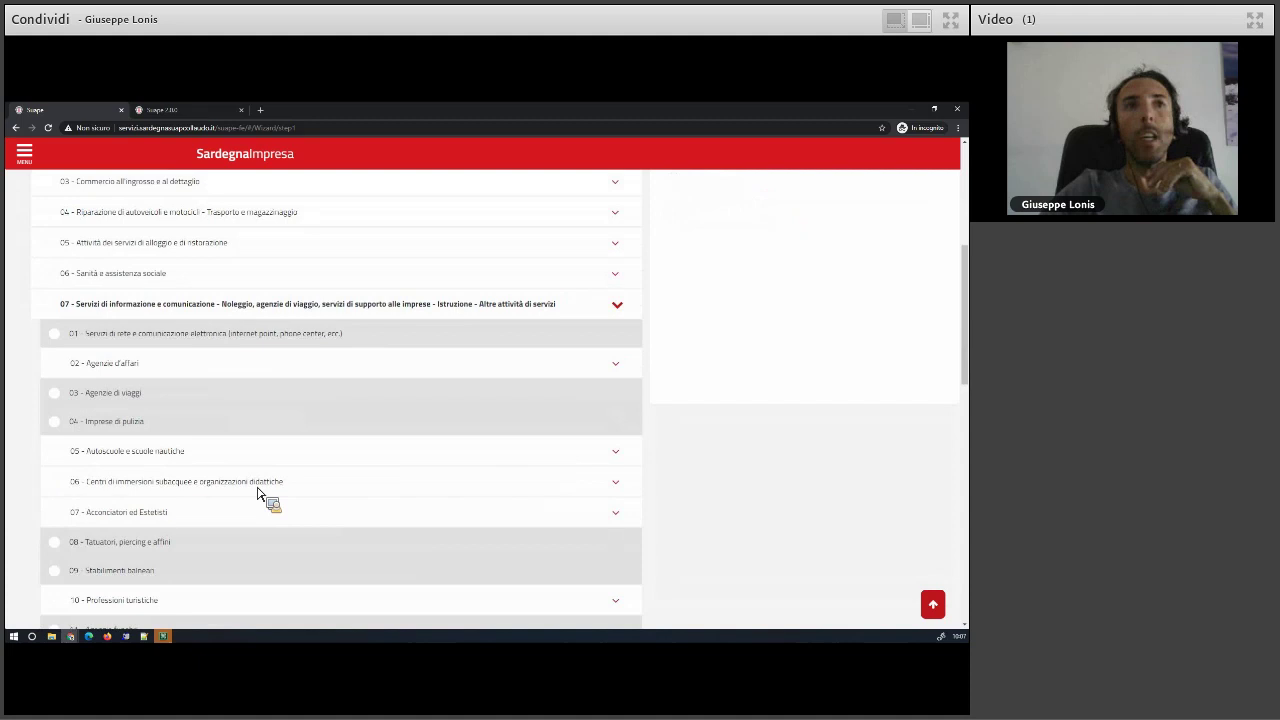
{"action": "scroll", "coordinate": [260, 495], "scroll_direction": "up", "scroll_amount": 1}
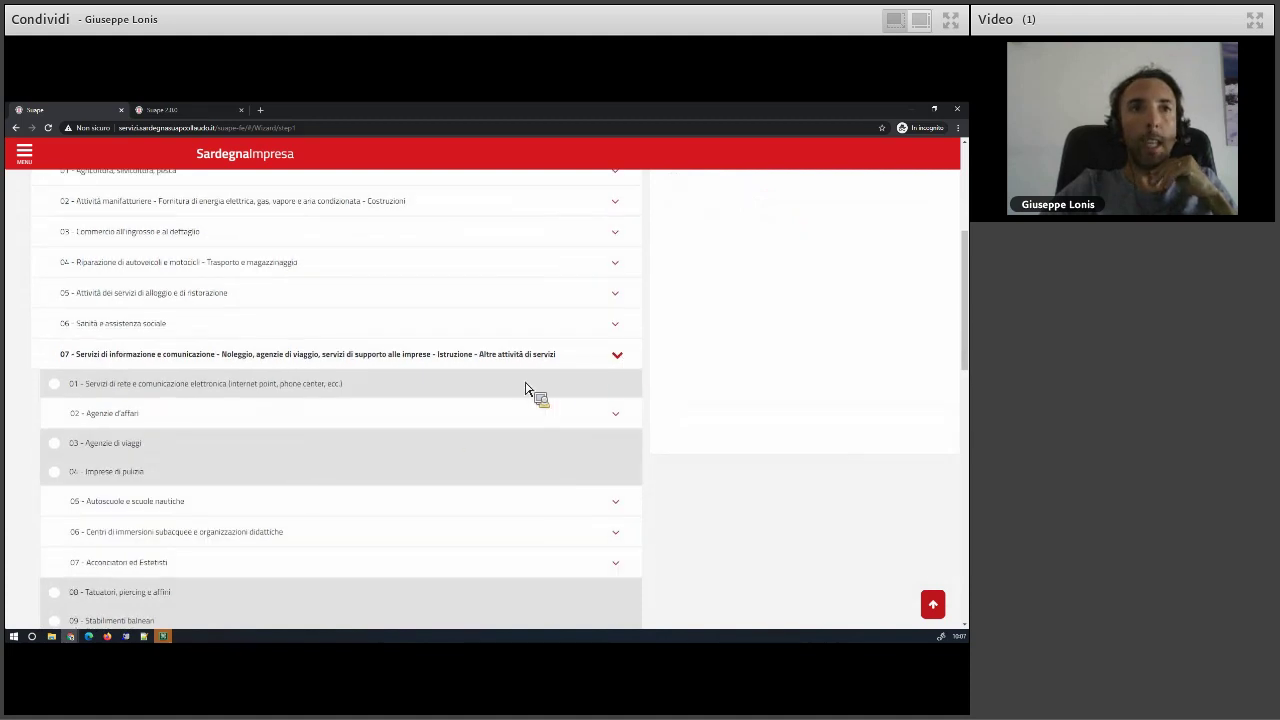
{"action": "left_click", "coordinate": [525, 388]}
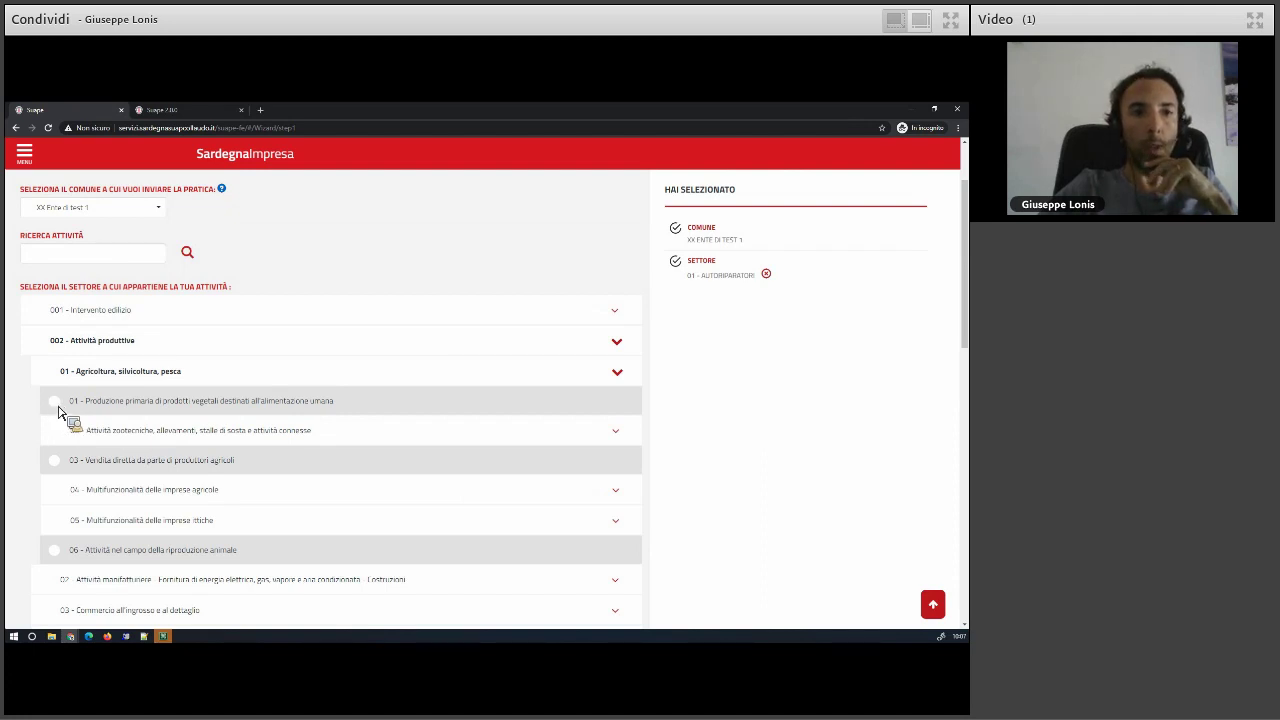
{"action": "left_click", "coordinate": [54, 403]}
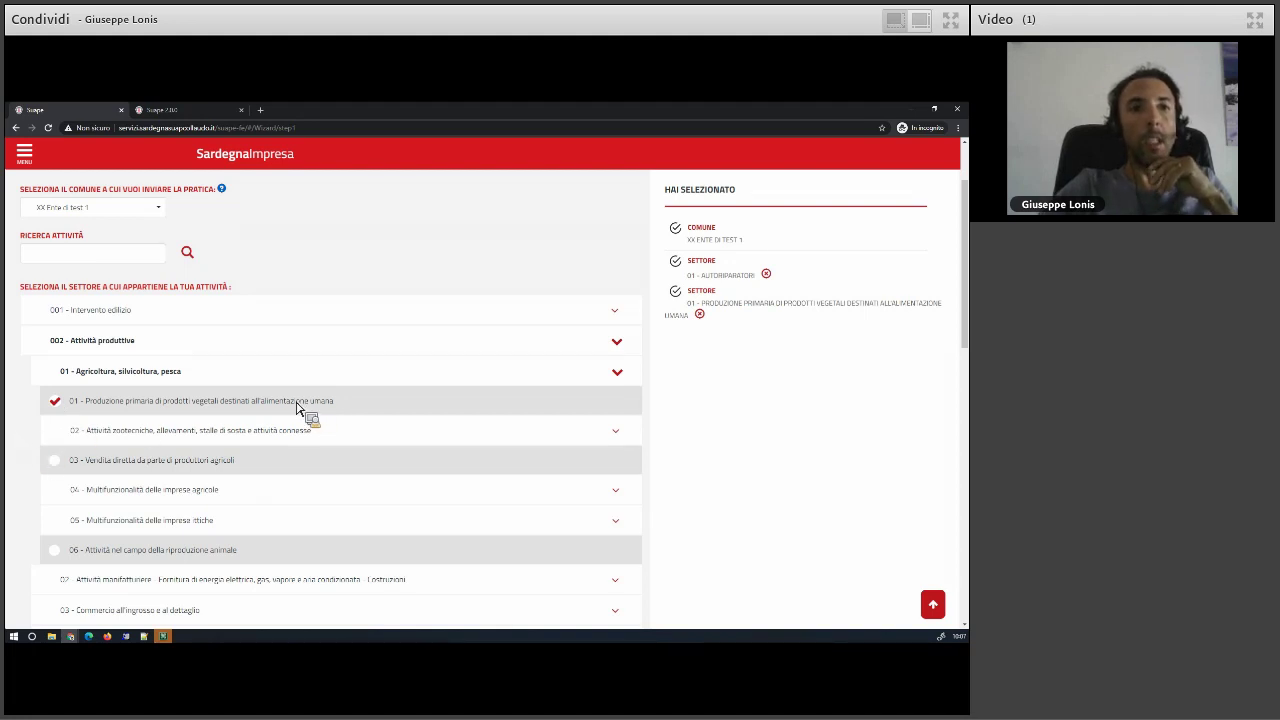
- Tick 05 - Altre attività manifatturiere operanti nel settore non alimentare and expand 05 Alloggio e ristorazione
{"action": "scroll", "coordinate": [215, 497], "scroll_direction": "down", "scroll_amount": 1}
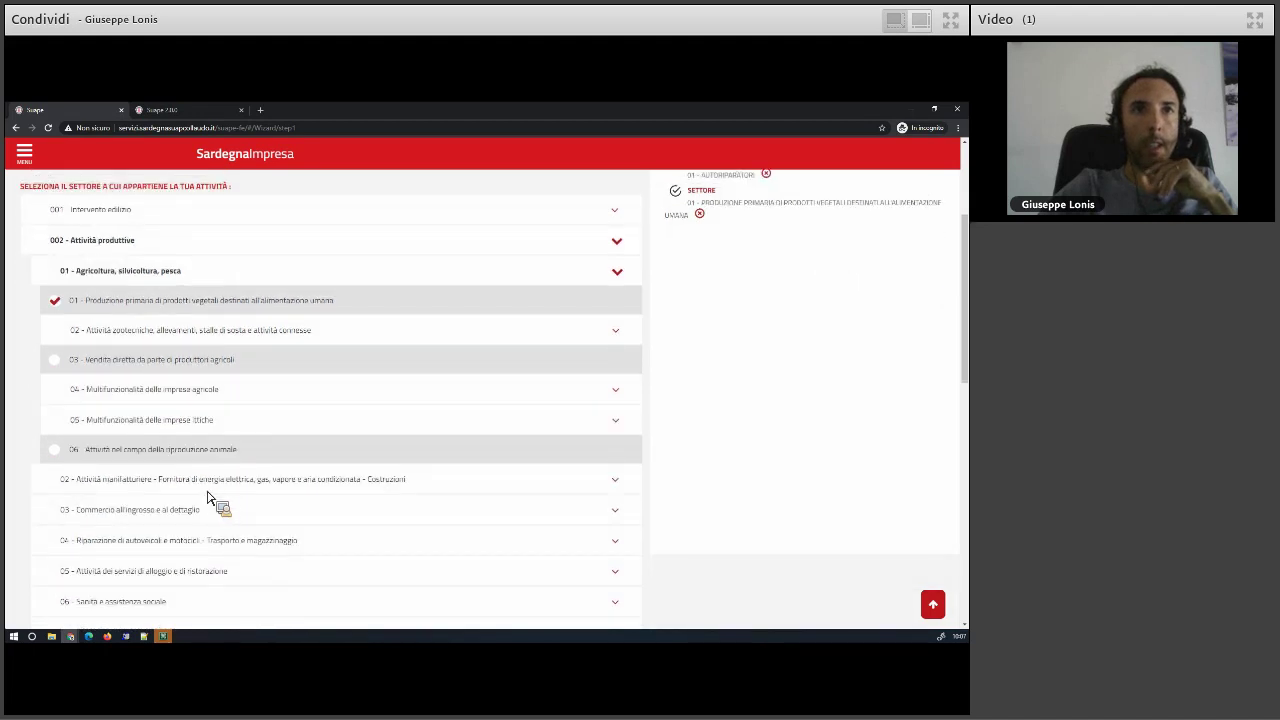
{"action": "left_click", "coordinate": [100, 481]}
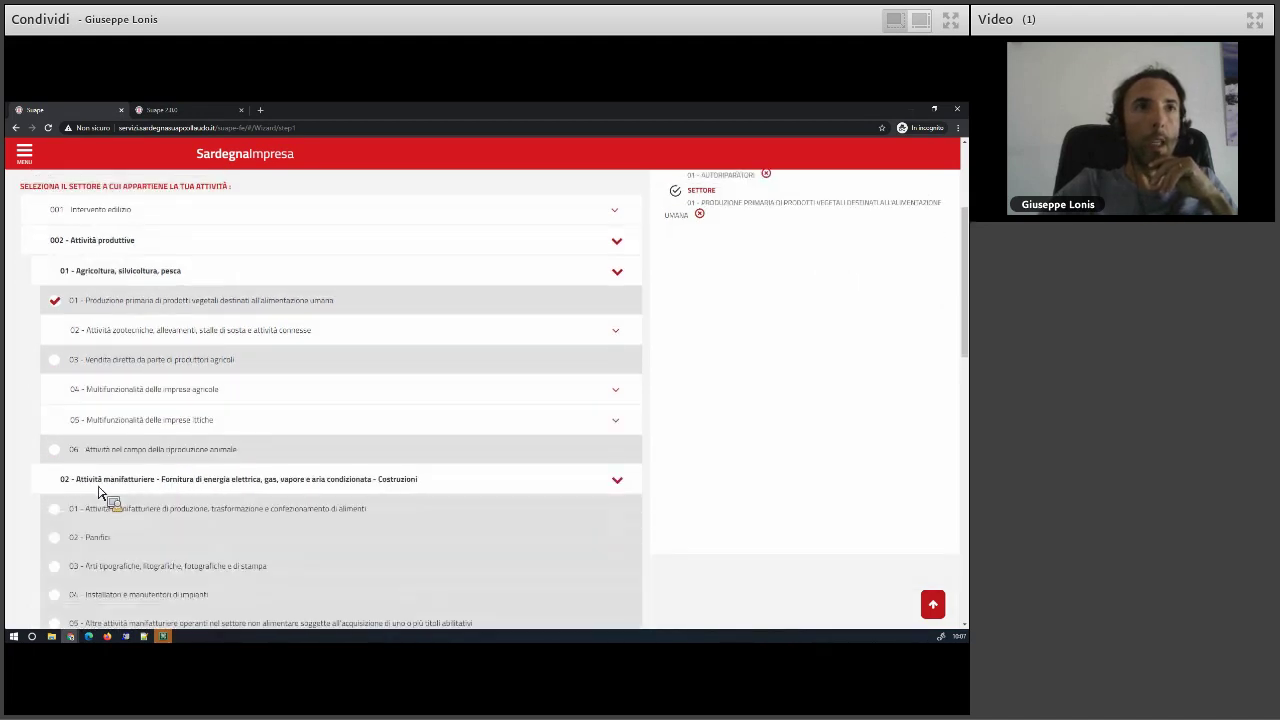
{"action": "scroll", "coordinate": [100, 490], "scroll_direction": "down", "scroll_amount": 1}
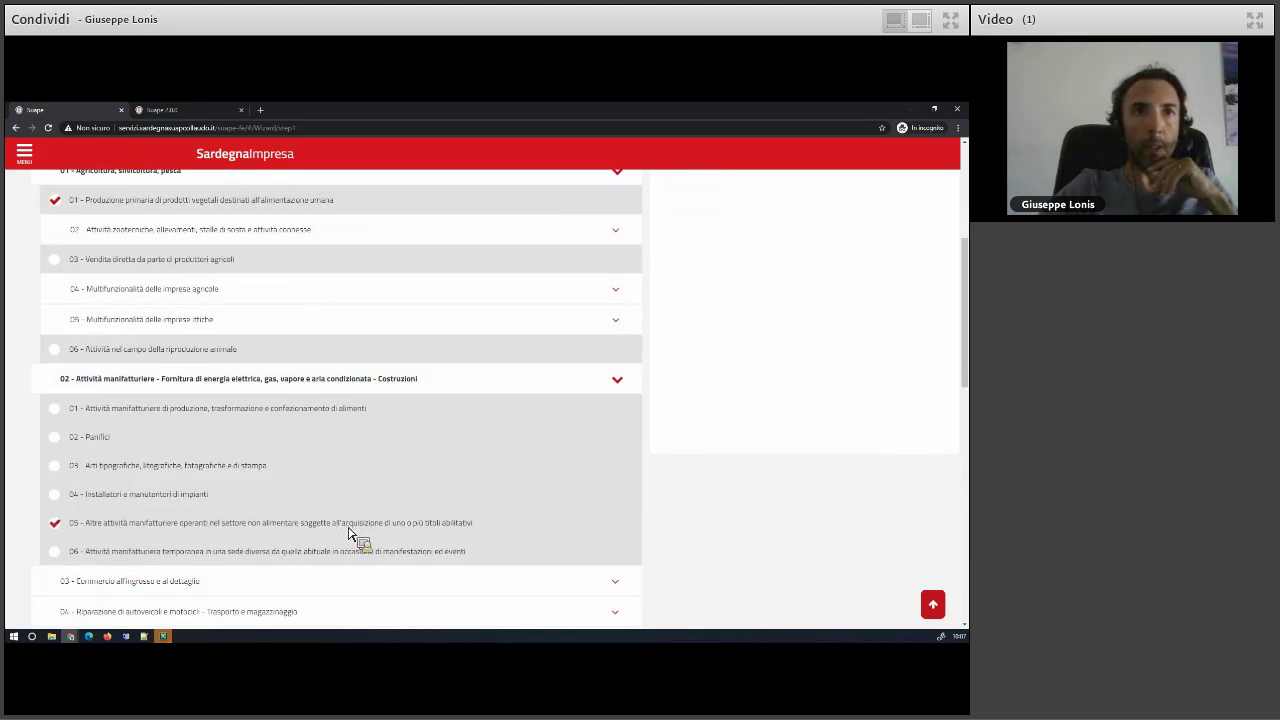
{"action": "scroll", "coordinate": [117, 535], "scroll_direction": "down", "scroll_amount": 2}
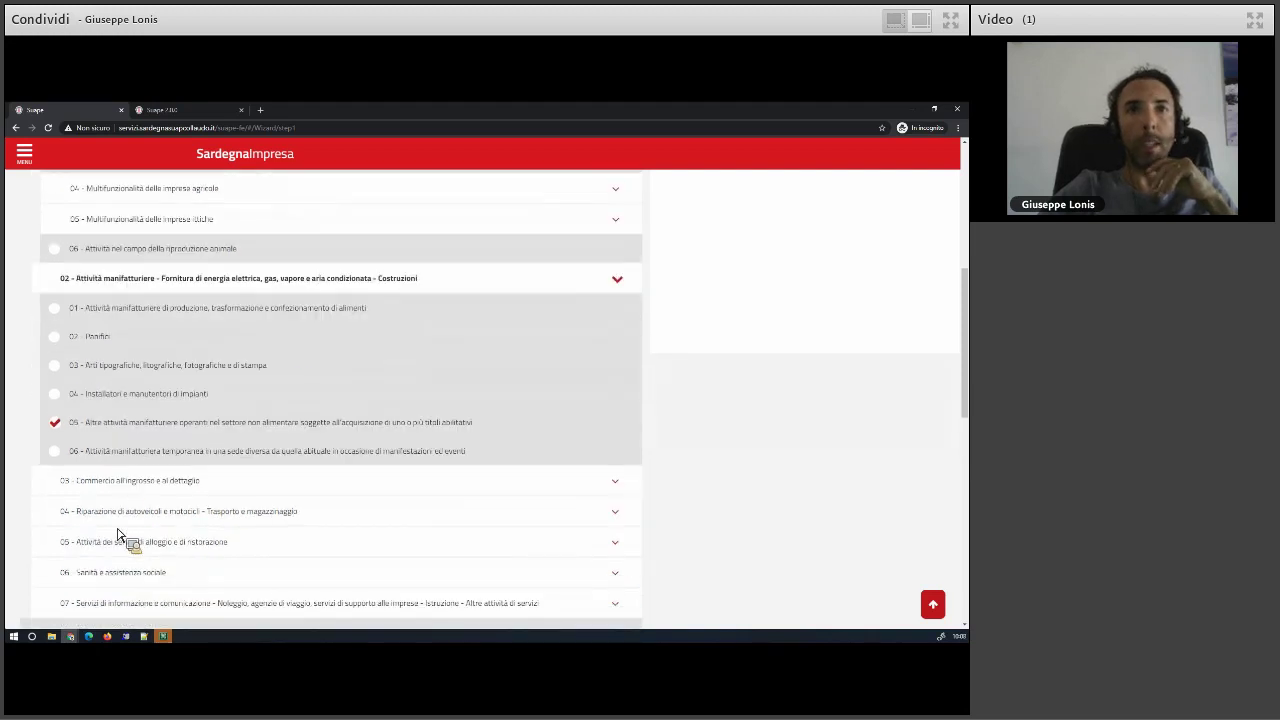
{"action": "scroll", "coordinate": [117, 535], "scroll_direction": "down", "scroll_amount": 1}
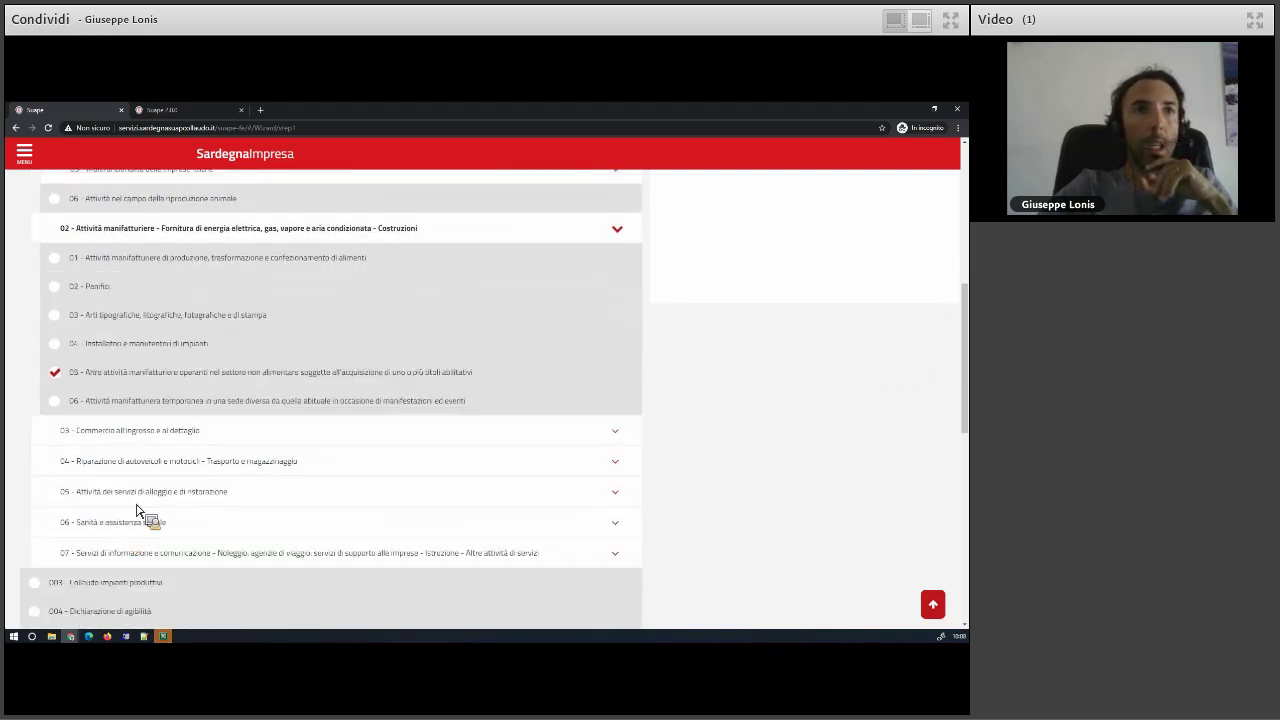
{"action": "left_click", "coordinate": [126, 491]}
{"action": "scroll", "coordinate": [126, 508], "scroll_direction": "down", "scroll_amount": 2}
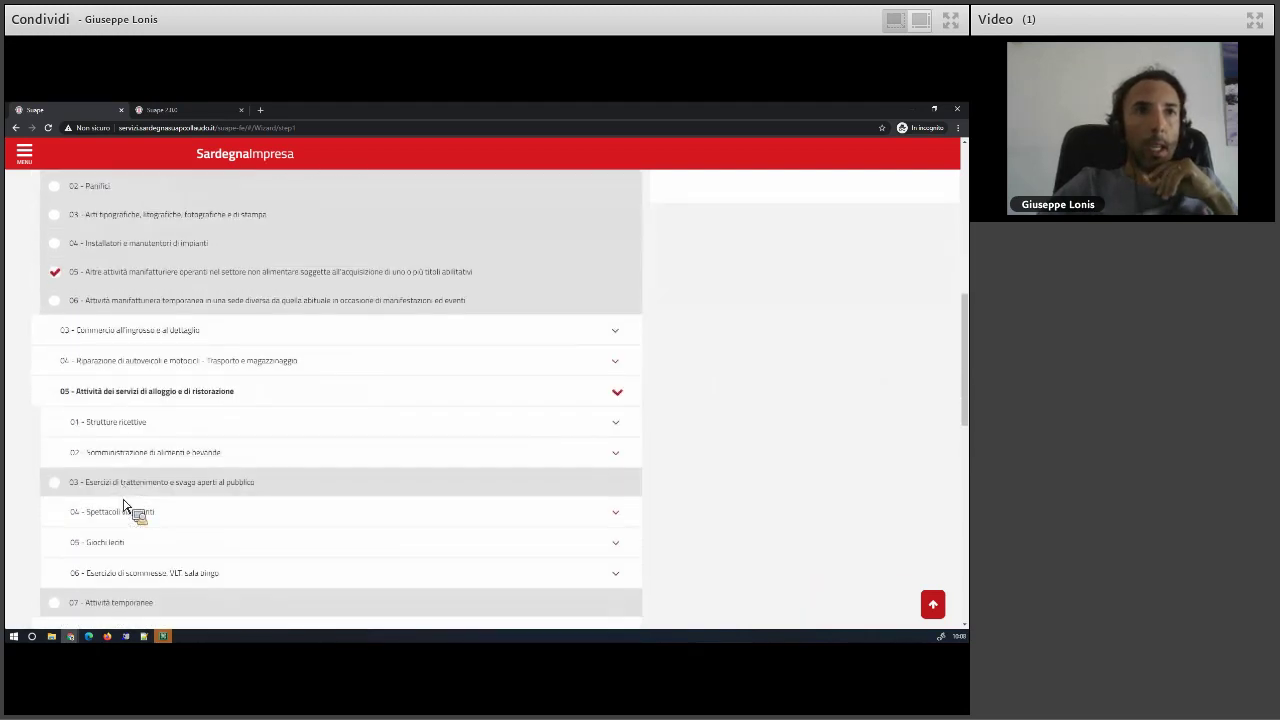
{"action": "scroll", "coordinate": [126, 528], "scroll_direction": "down", "scroll_amount": 1}
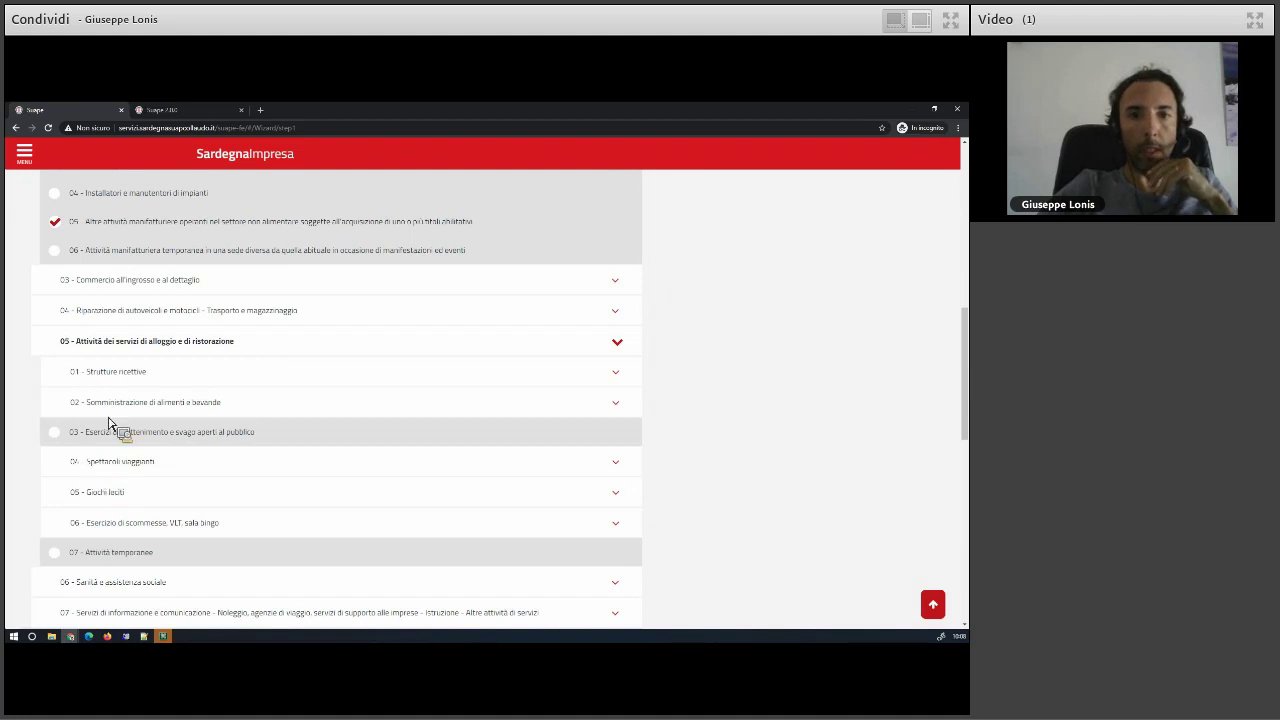
{"action": "scroll", "coordinate": [114, 522], "scroll_direction": "down", "scroll_amount": 1}
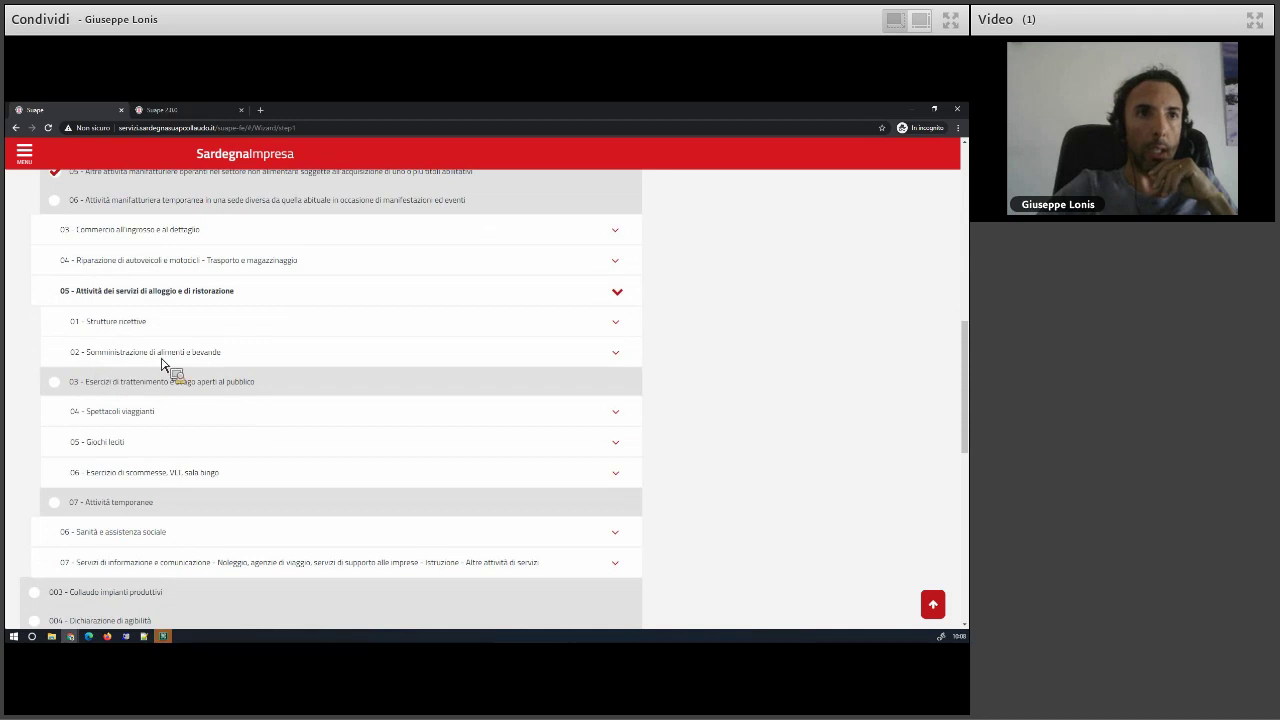
- Tick 07 food and drink service in commercial private clubs under 02 Somministrazione di alimenti e bevande
{"action": "left_click", "coordinate": [609, 357]}
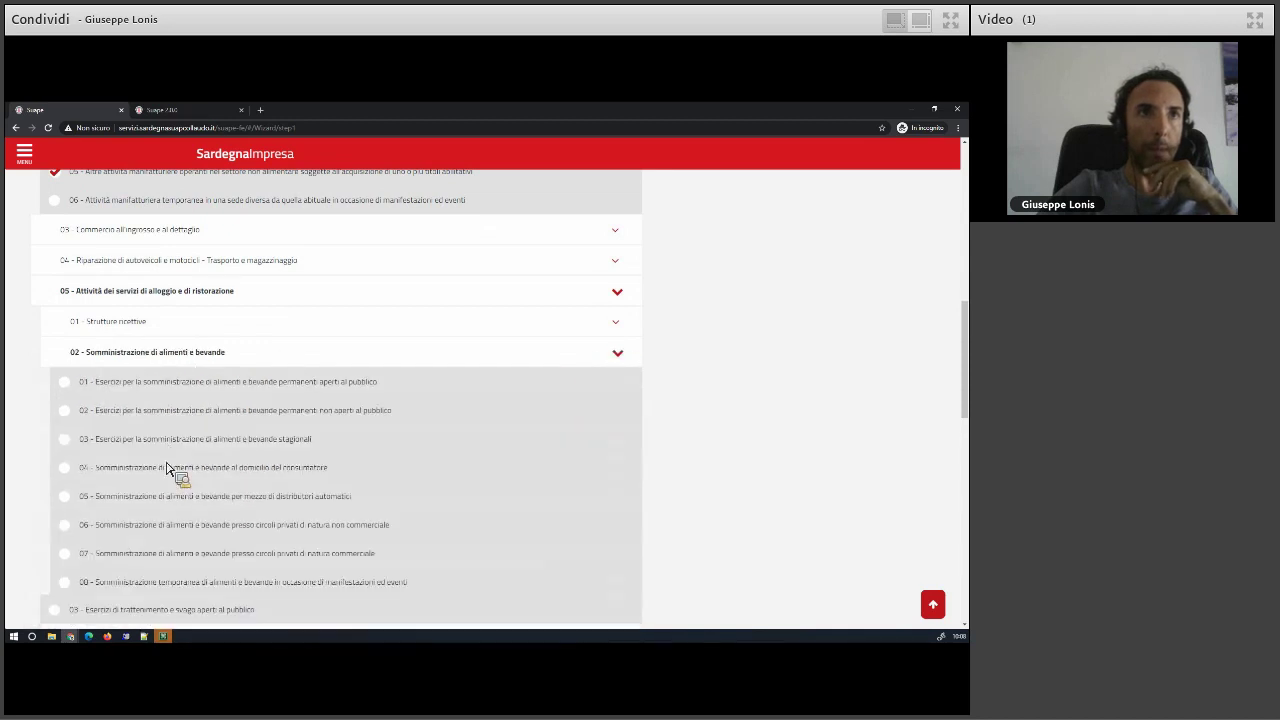
{"action": "scroll", "coordinate": [175, 500], "scroll_direction": "down", "scroll_amount": 1}
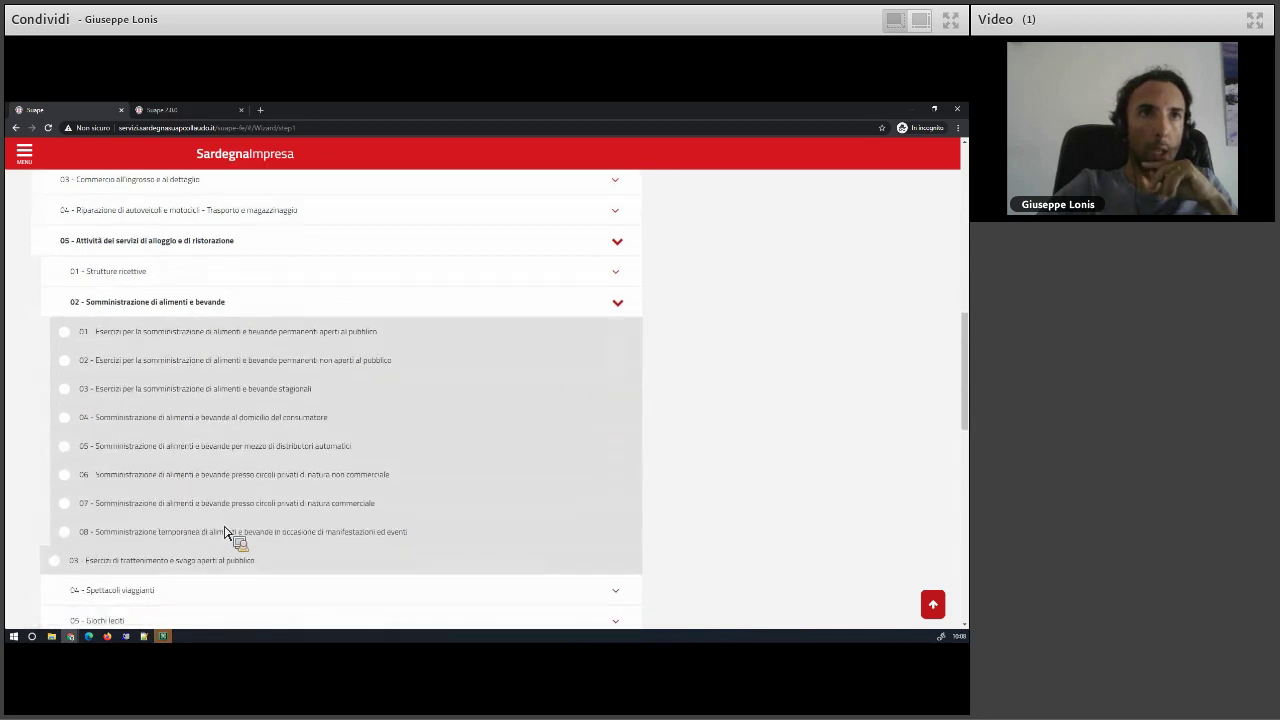
{"action": "left_click", "coordinate": [300, 506]}
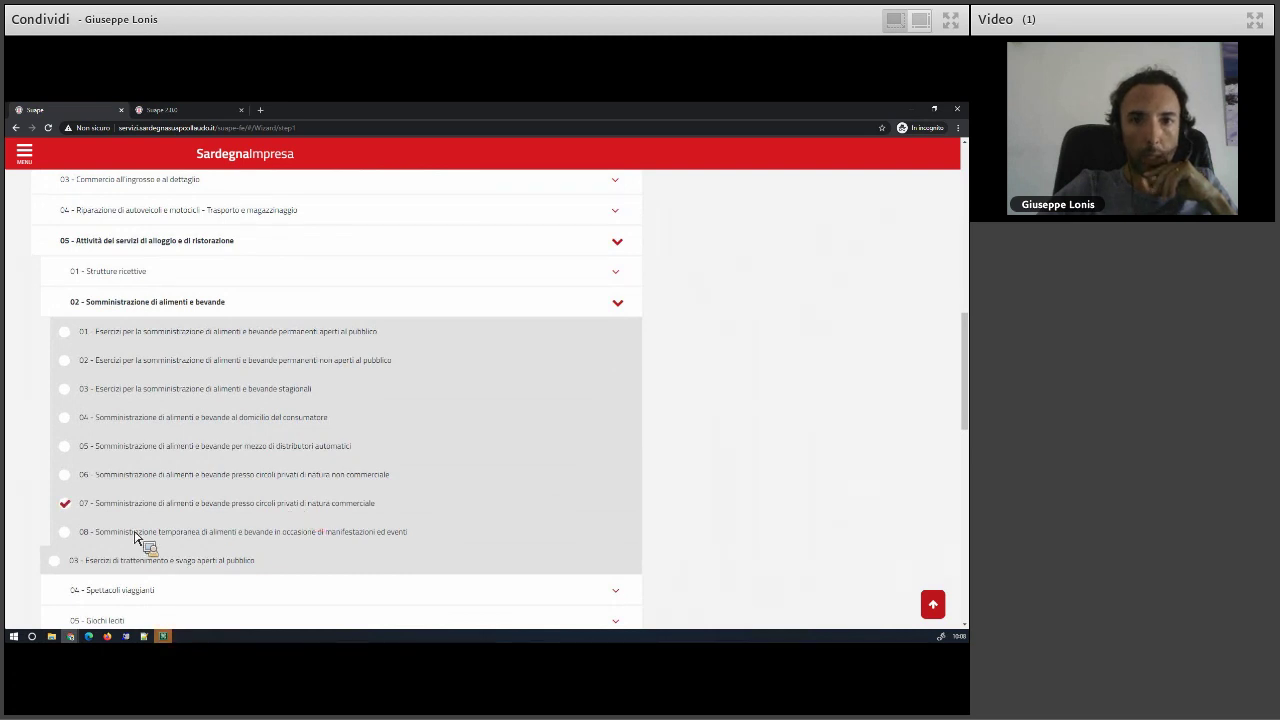
{"action": "scroll", "coordinate": [137, 537], "scroll_direction": "down", "scroll_amount": 2}
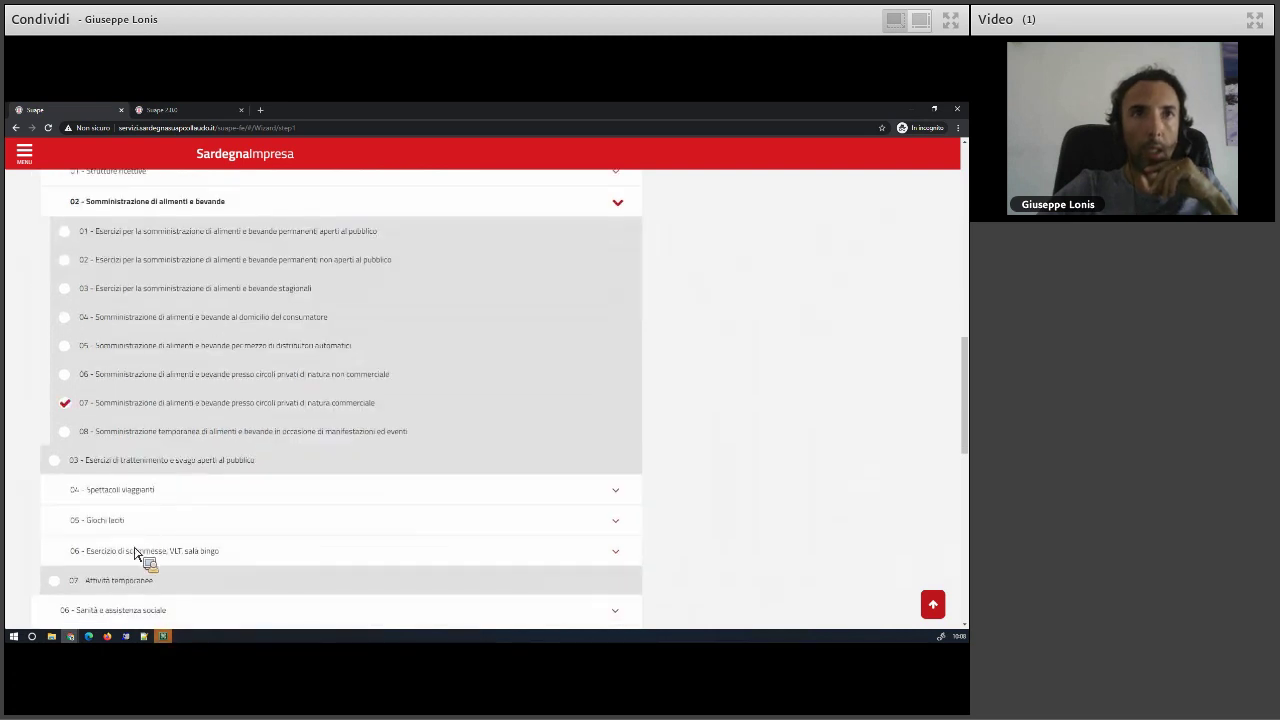
{"action": "scroll", "coordinate": [130, 537], "scroll_direction": "down", "scroll_amount": 2}
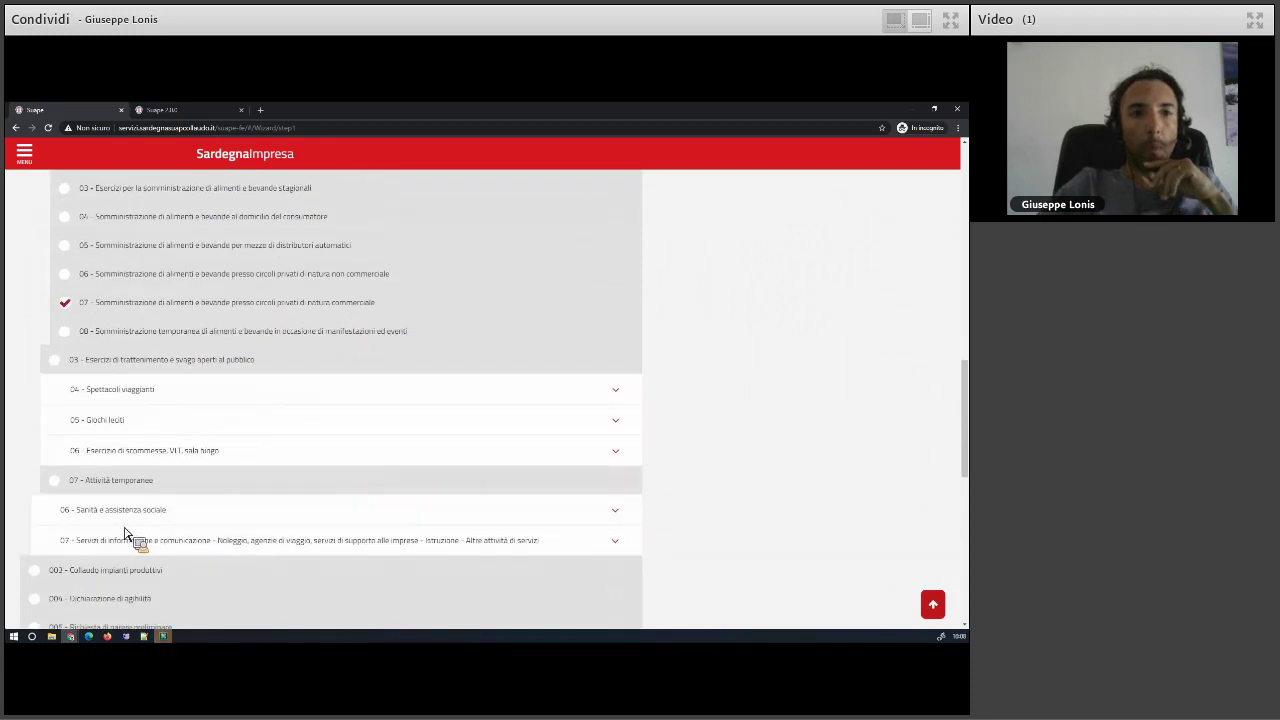
{"action": "scroll", "coordinate": [110, 500], "scroll_direction": "down", "scroll_amount": 1}
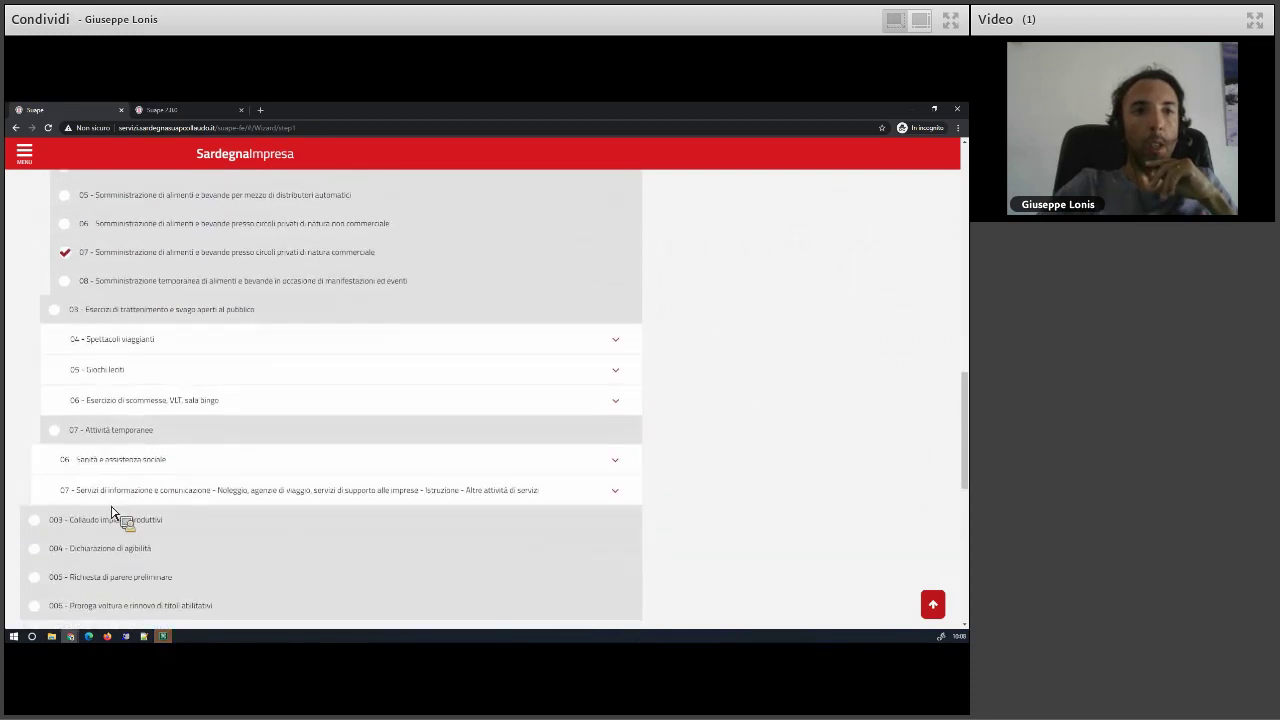
- Tick 04 - Laboratori di autocontrollo per alimenti under 06 Sanità e assistenza sociale
{"action": "left_click", "coordinate": [155, 461]}
{"action": "scroll", "coordinate": [155, 468], "scroll_direction": "down", "scroll_amount": 2}
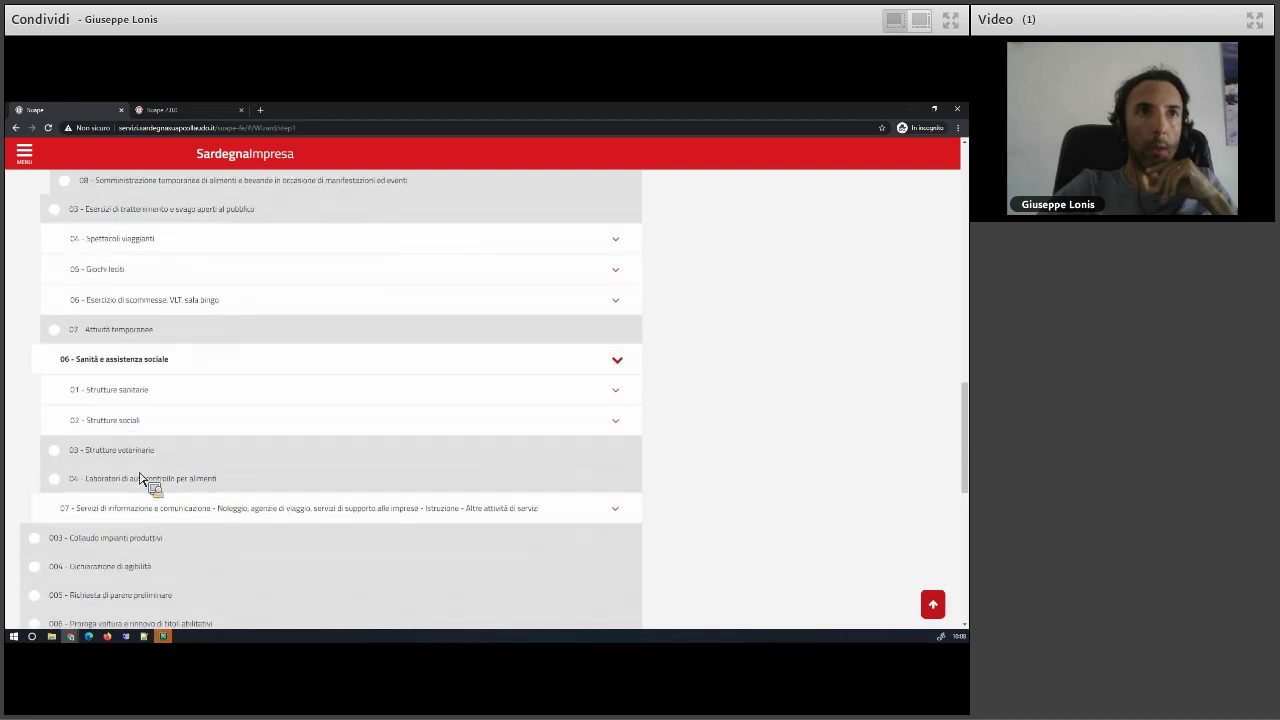
{"action": "left_click", "coordinate": [108, 482]}
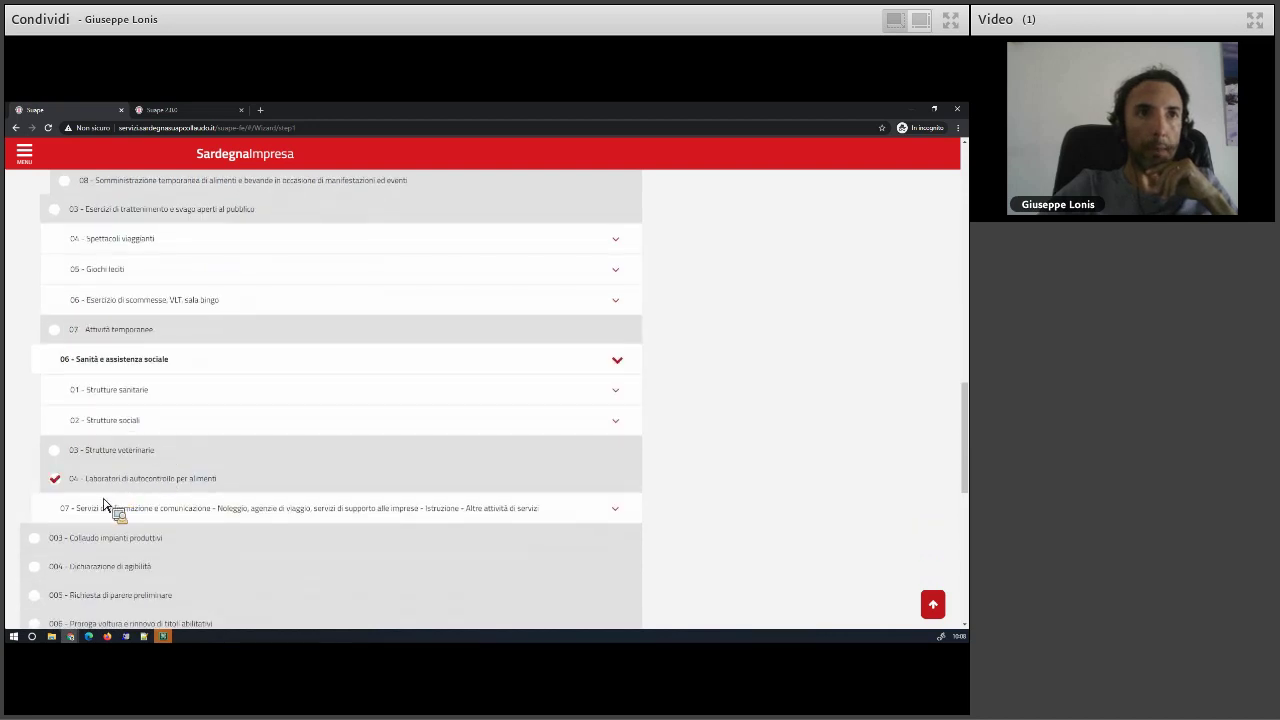
{"action": "scroll", "coordinate": [168, 524], "scroll_direction": "down", "scroll_amount": 2}
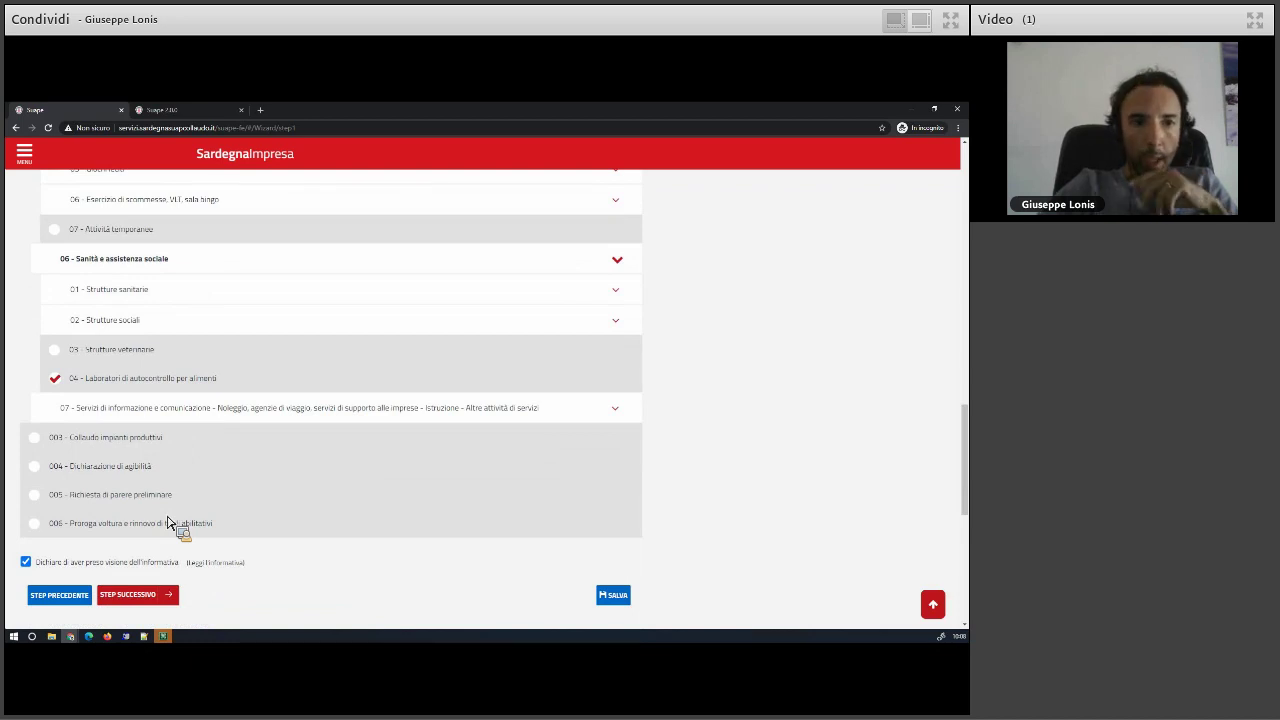
- Tick sectors 14, 15 and 16 under 07 Servizi di informazione e comunicazione
{"action": "left_click", "coordinate": [157, 412]}
{"action": "scroll", "coordinate": [157, 415], "scroll_direction": "down", "scroll_amount": 1}
{"action": "scroll", "coordinate": [157, 418], "scroll_direction": "down", "scroll_amount": 2}
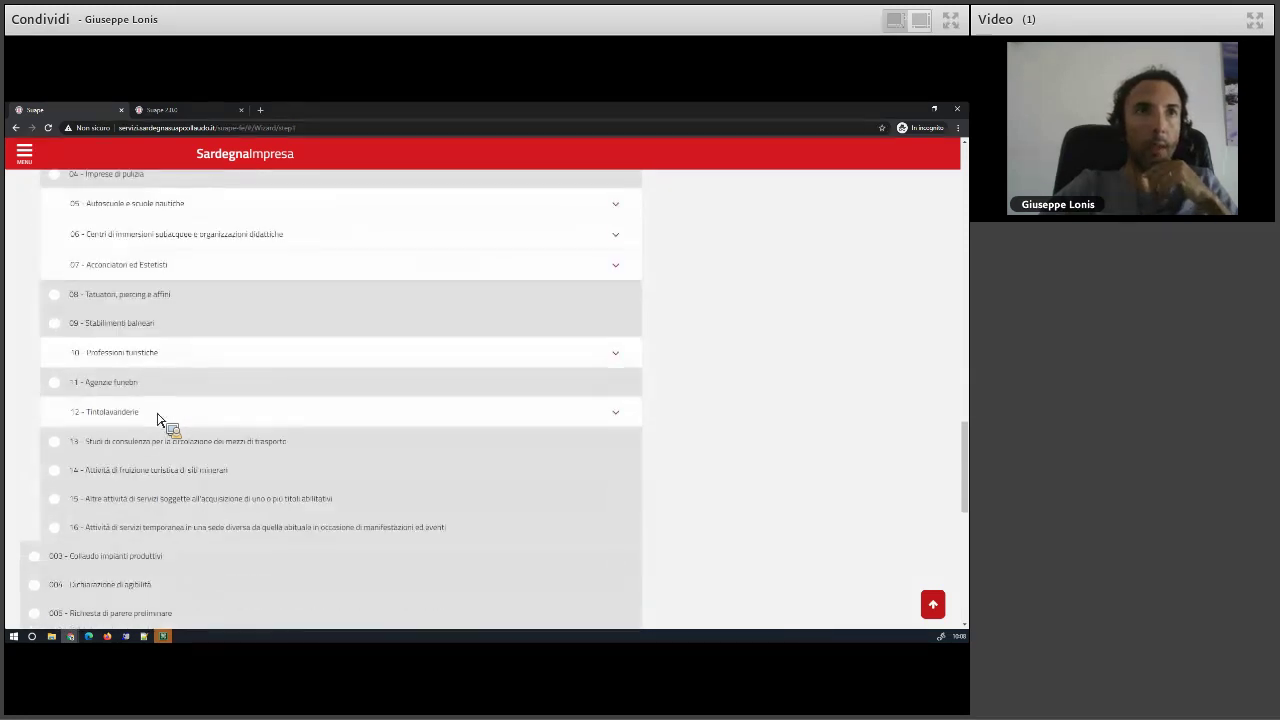
{"action": "left_click", "coordinate": [148, 474]}
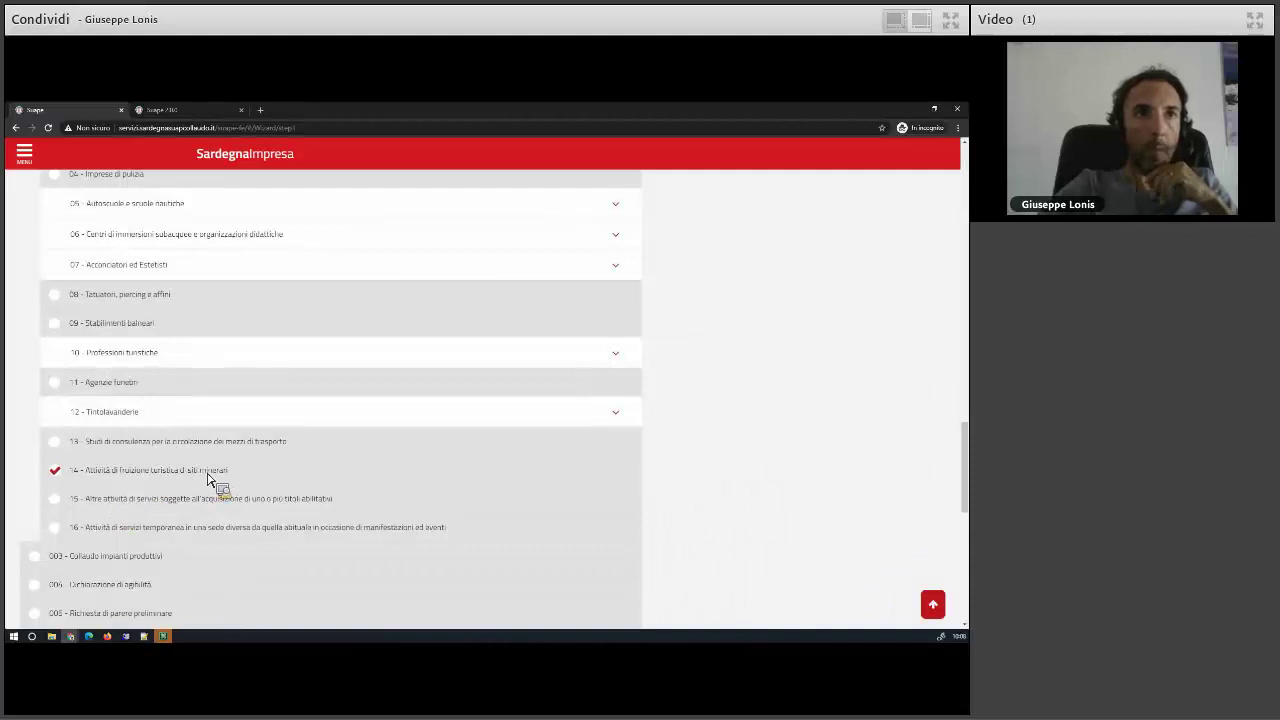
{"action": "left_click", "coordinate": [100, 505]}
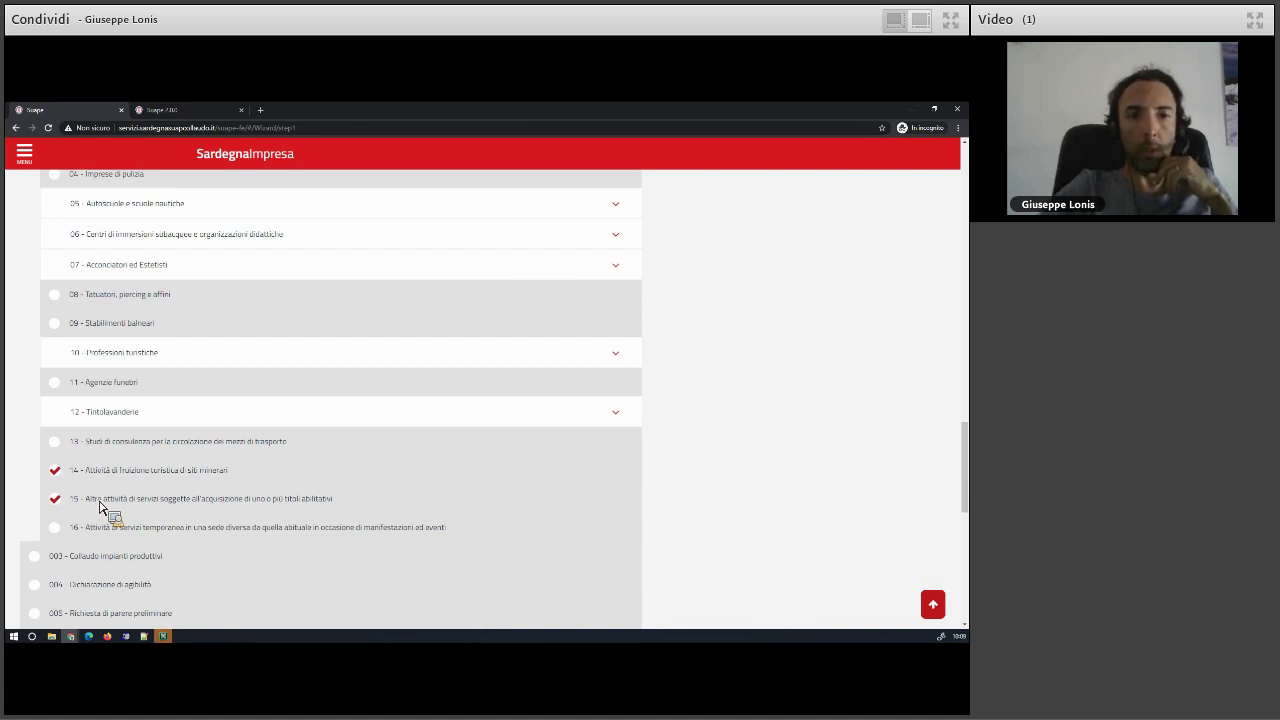
{"action": "left_click", "coordinate": [112, 536]}
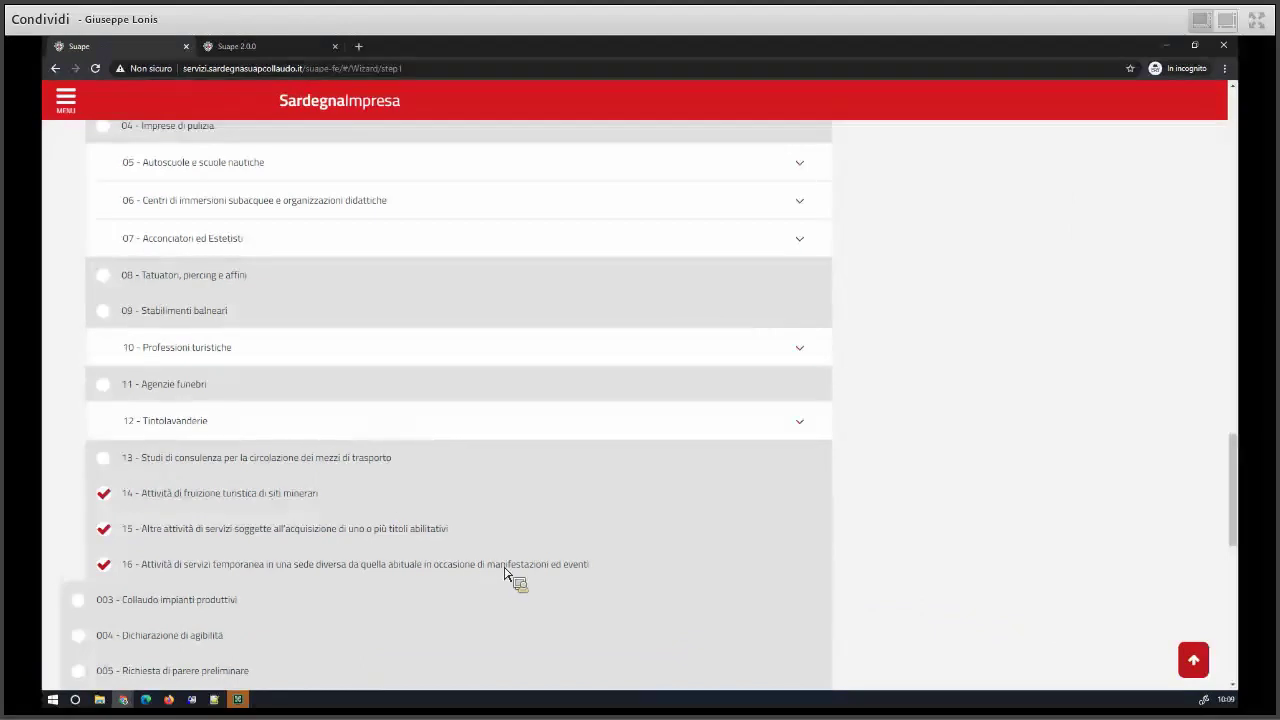
{"action": "scroll", "coordinate": [505, 573], "scroll_direction": "down", "scroll_amount": 2}
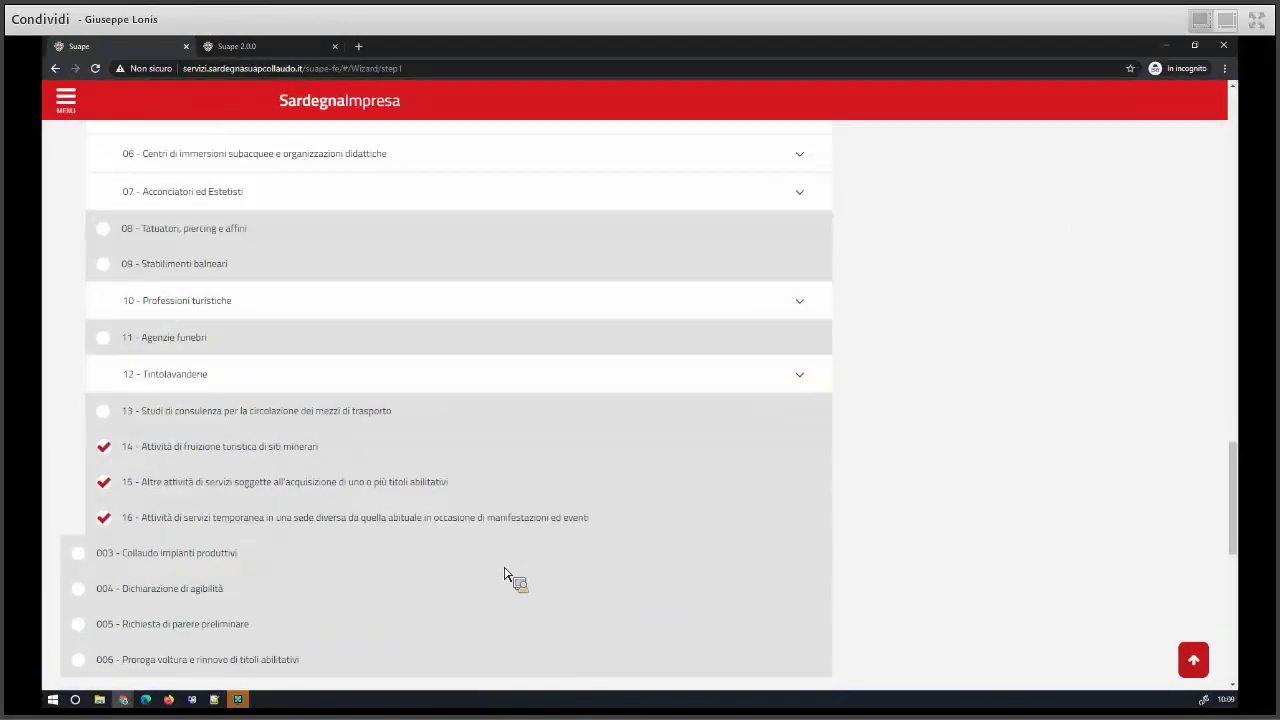
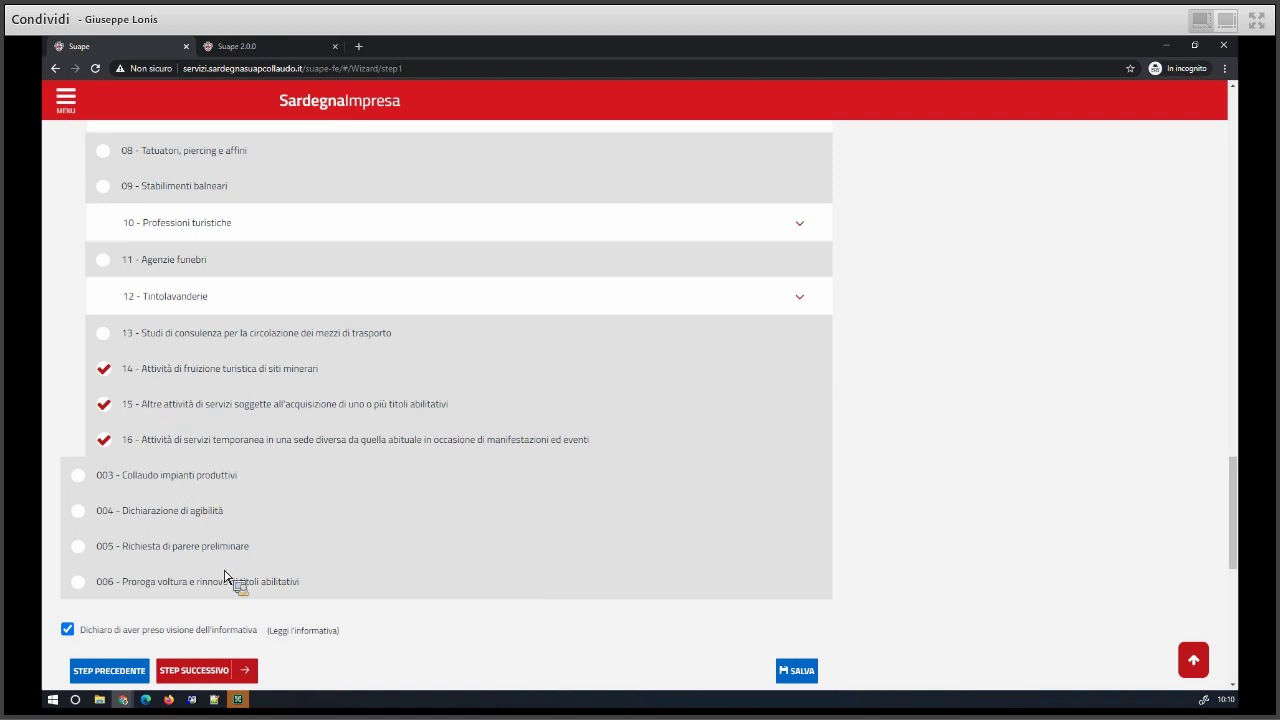
- Uncheck service activities 14–16 and remove the old sector choices, including 01 - AUTORIPARATORI
{"action": "left_click", "coordinate": [131, 436]}
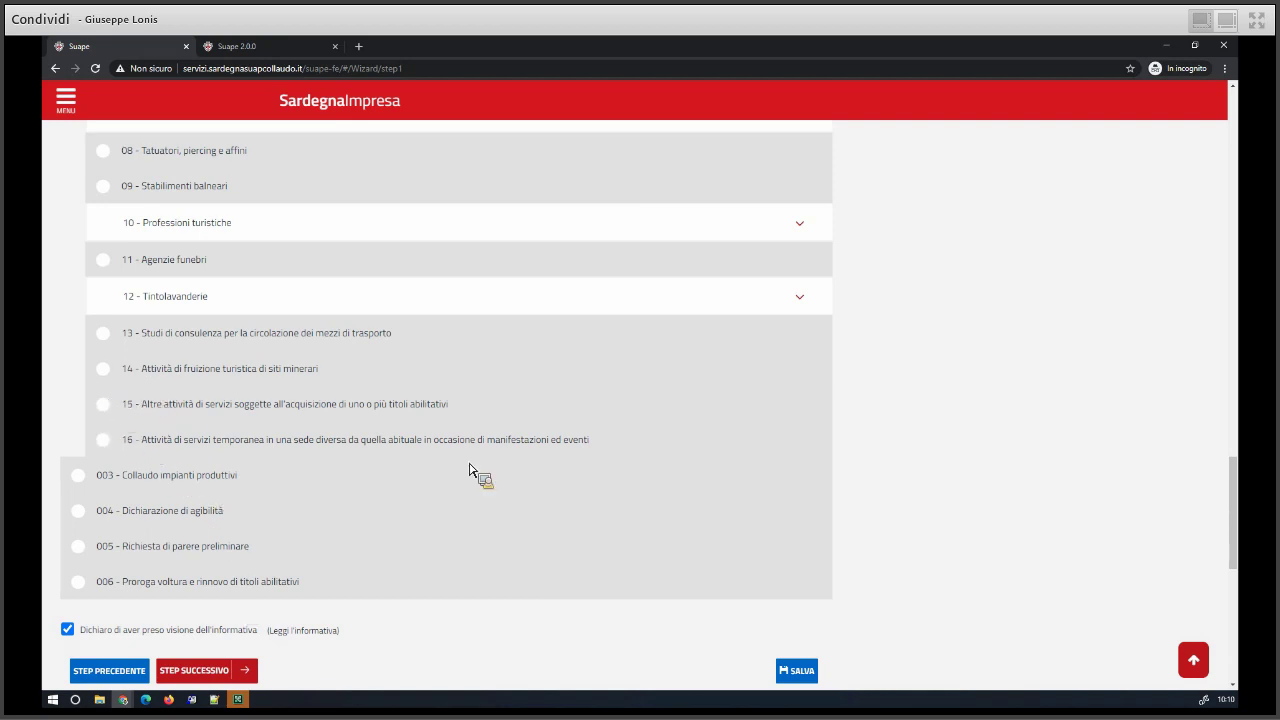
{"action": "scroll", "coordinate": [826, 541], "scroll_direction": "up", "scroll_amount": 13}
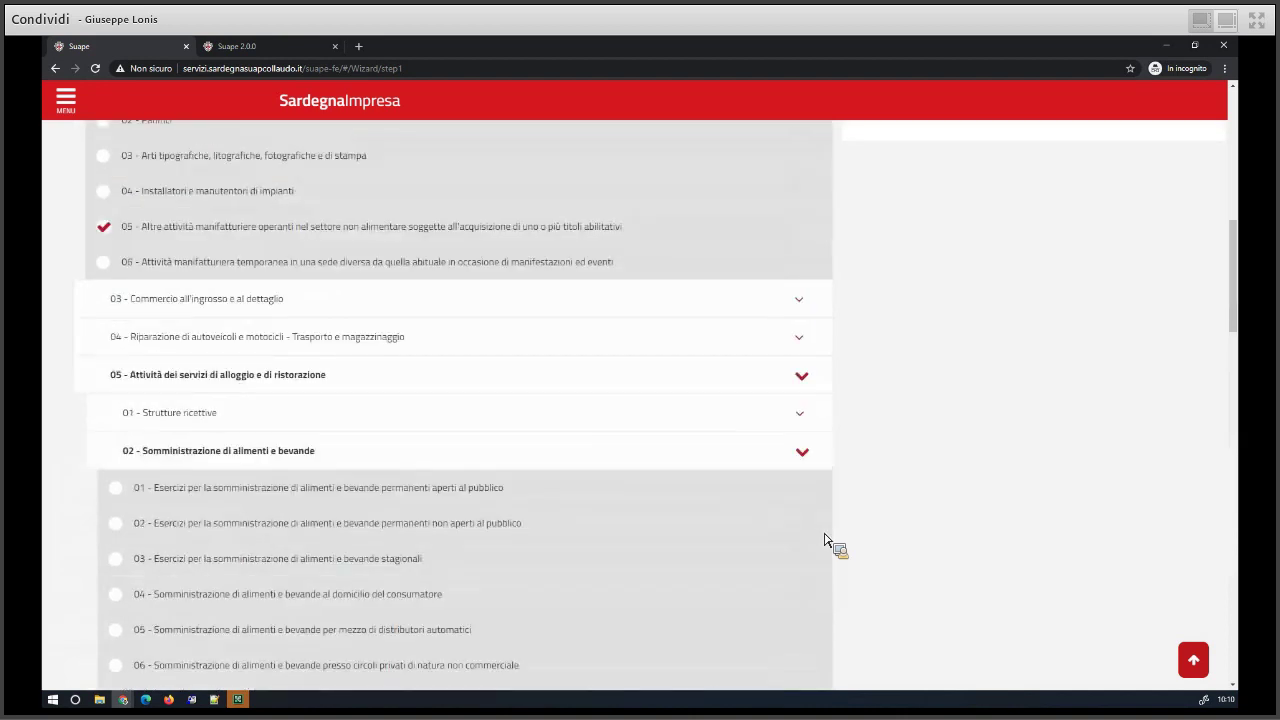
{"action": "scroll", "coordinate": [826, 541], "scroll_direction": "up", "scroll_amount": 10}
{"action": "left_click", "coordinate": [964, 337]}
{"action": "left_click", "coordinate": [1104, 287]}
{"action": "left_click", "coordinate": [903, 237]}
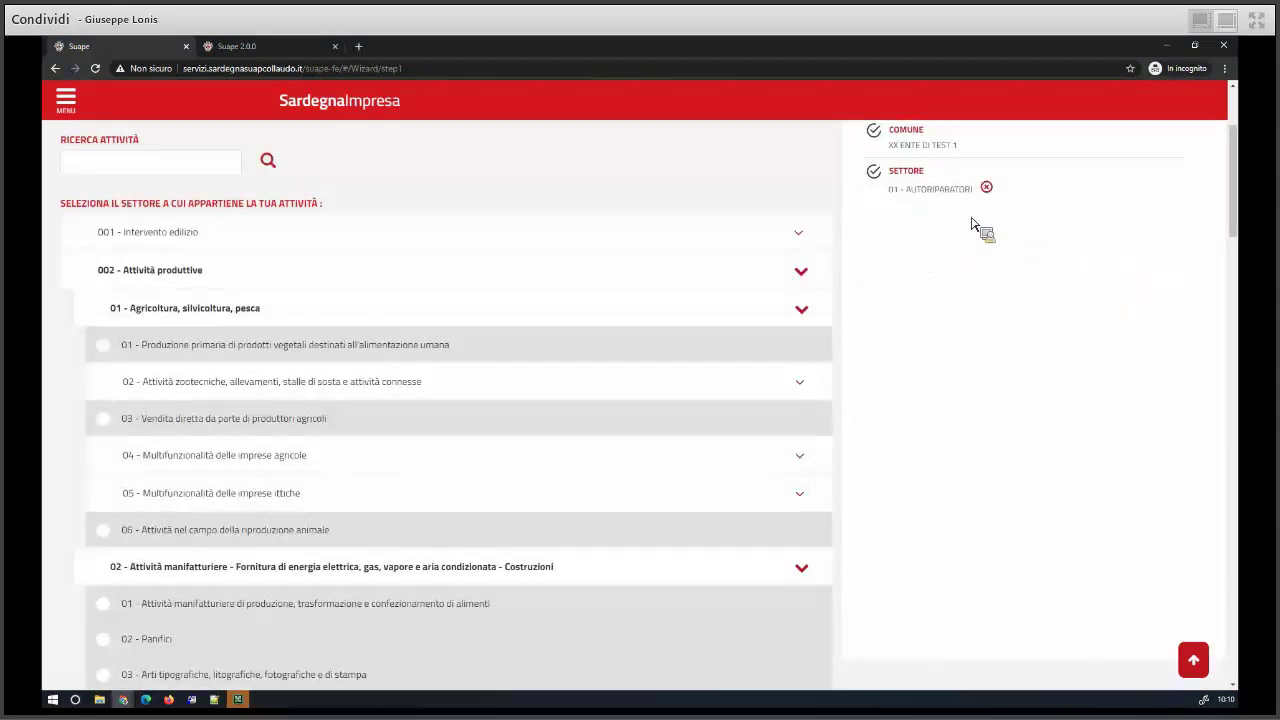
{"action": "left_click", "coordinate": [986, 187]}
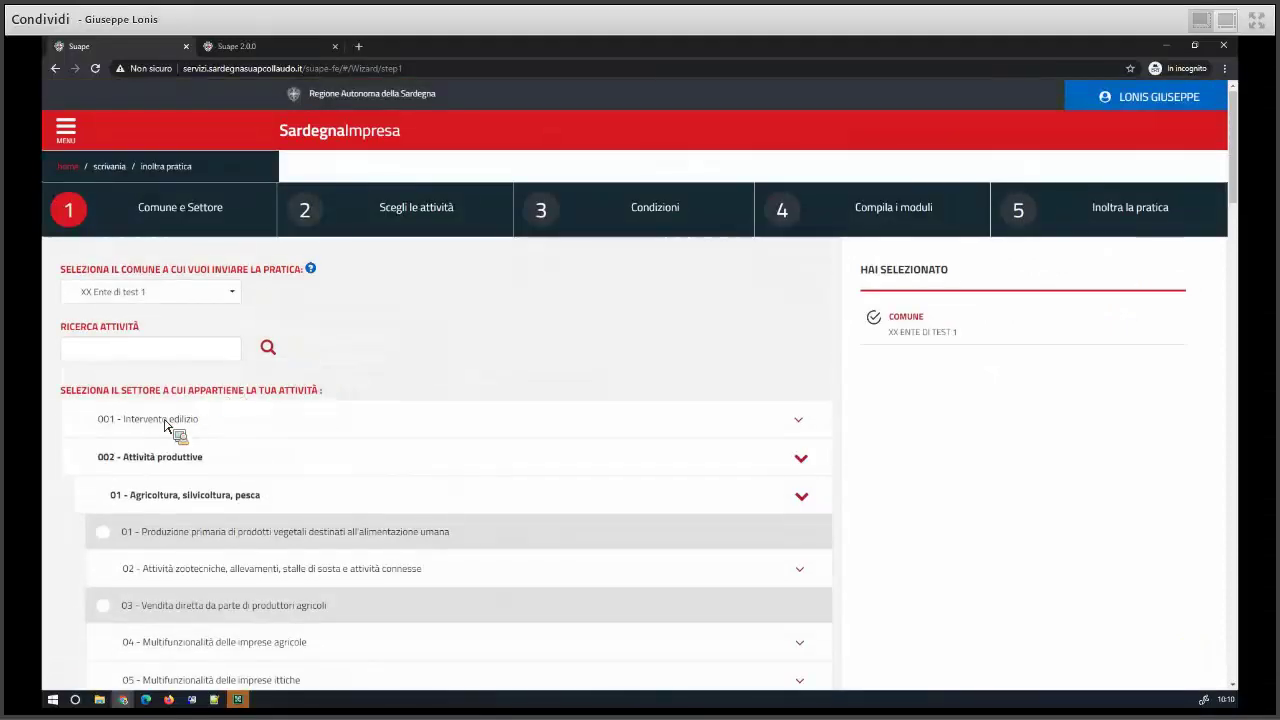
- Select only 01 Produzione primaria under 002 Attività produttive > 01 Agricoltura and continue to activities
{"action": "left_click", "coordinate": [799, 457]}
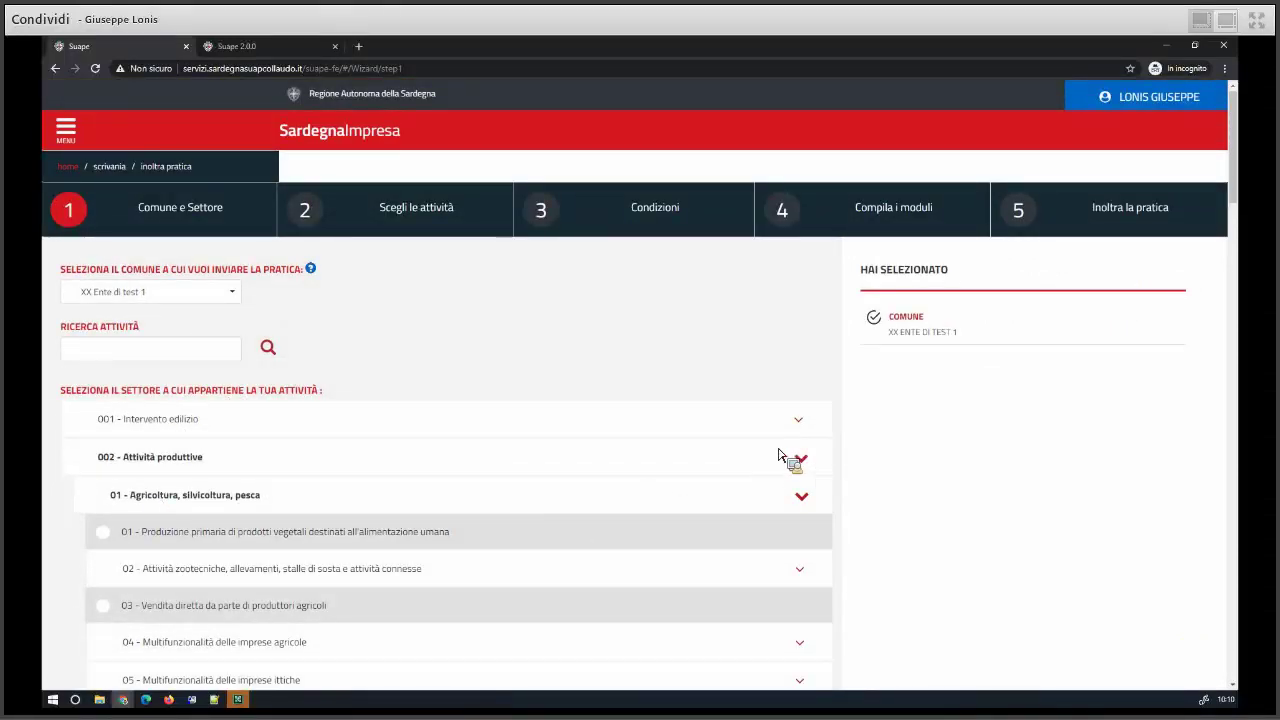
{"action": "left_click", "coordinate": [131, 458]}
{"action": "left_click", "coordinate": [291, 510]}
{"action": "scroll", "coordinate": [291, 507], "scroll_direction": "down", "scroll_amount": 3}
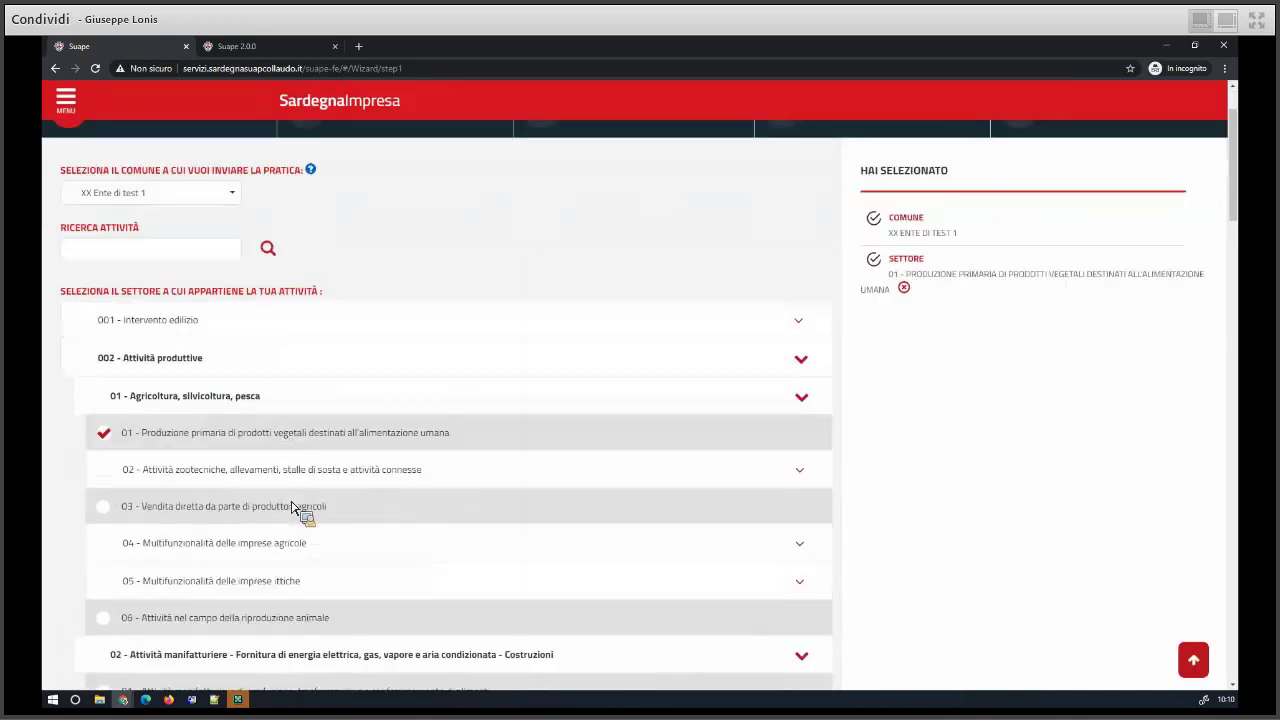
{"action": "scroll", "coordinate": [291, 507], "scroll_direction": "down", "scroll_amount": 10}
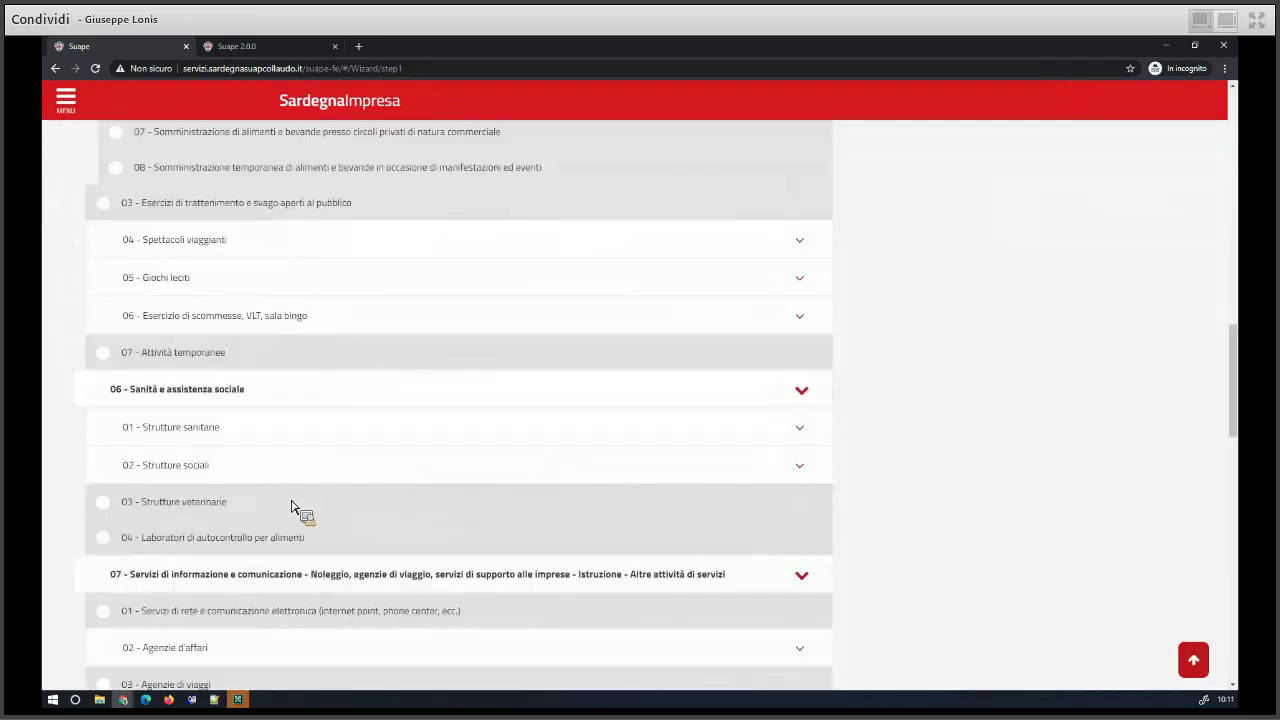
{"action": "scroll", "coordinate": [293, 508], "scroll_direction": "down", "scroll_amount": 15}
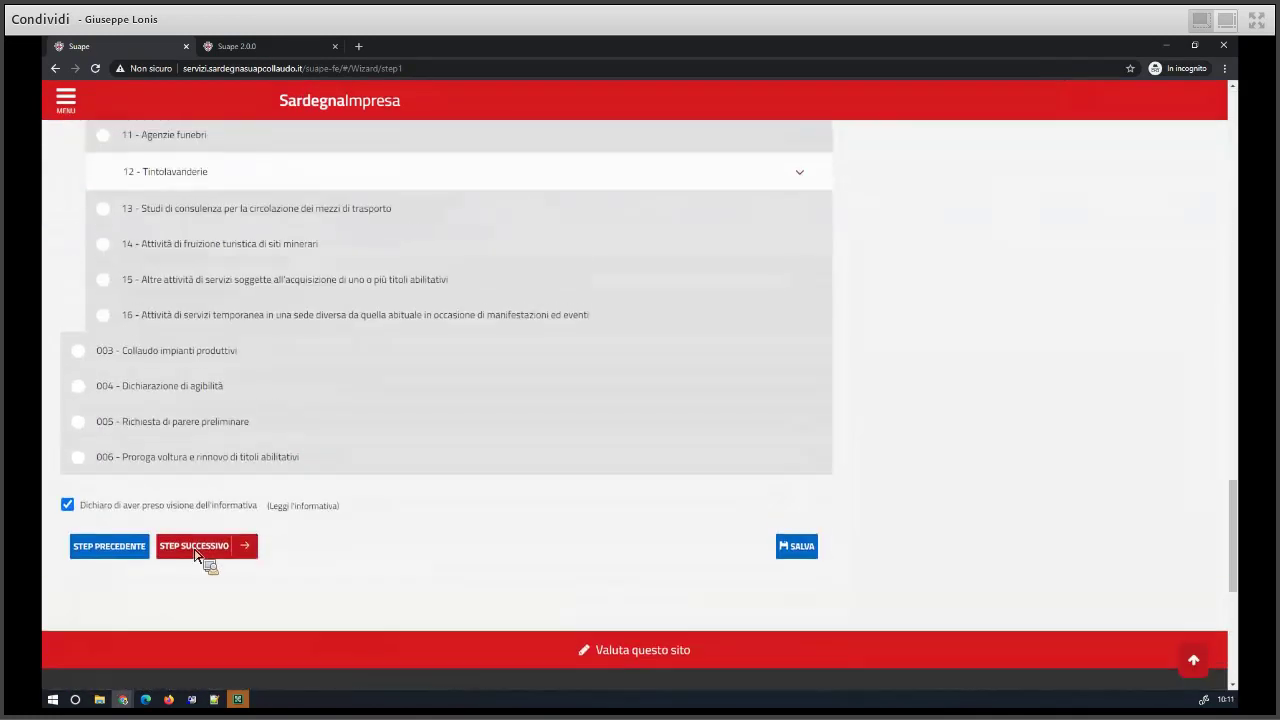
{"action": "left_click", "coordinate": [196, 553]}
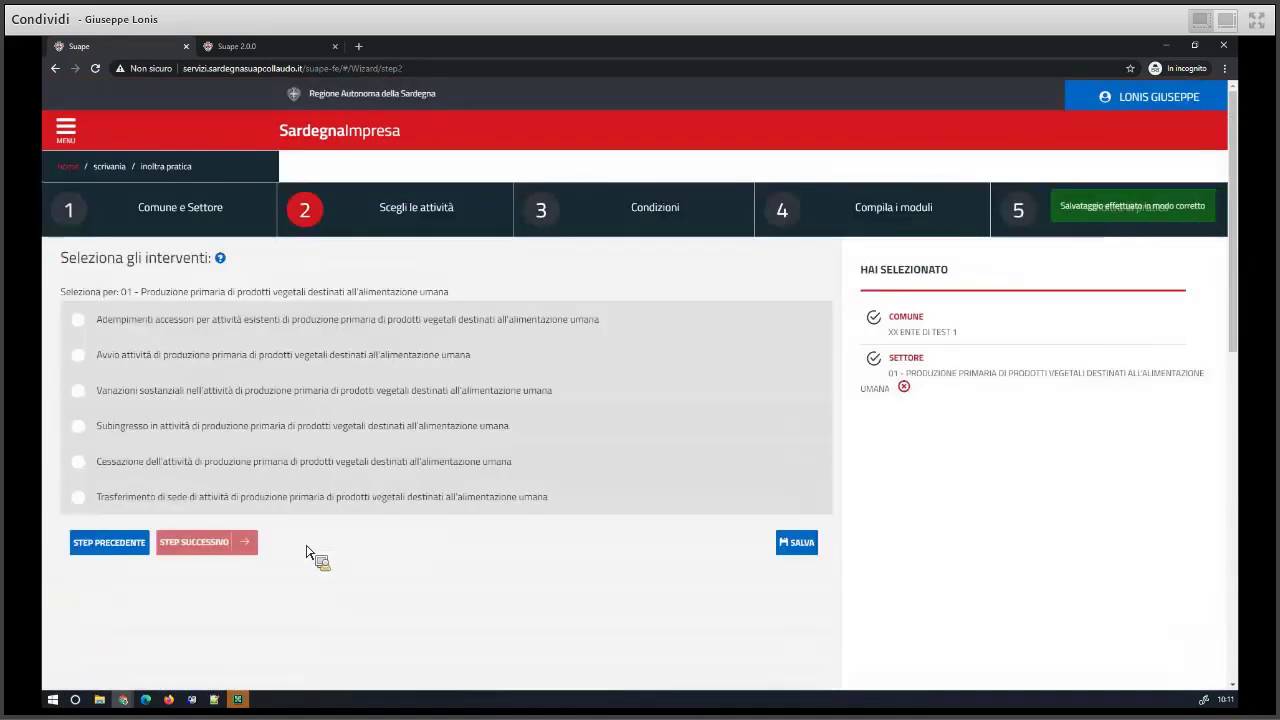
- Choose 'Avvio attività di produzione primaria di prodotti vegetali' as the intervention and continue to Condizioni
{"action": "left_click", "coordinate": [124, 358]}
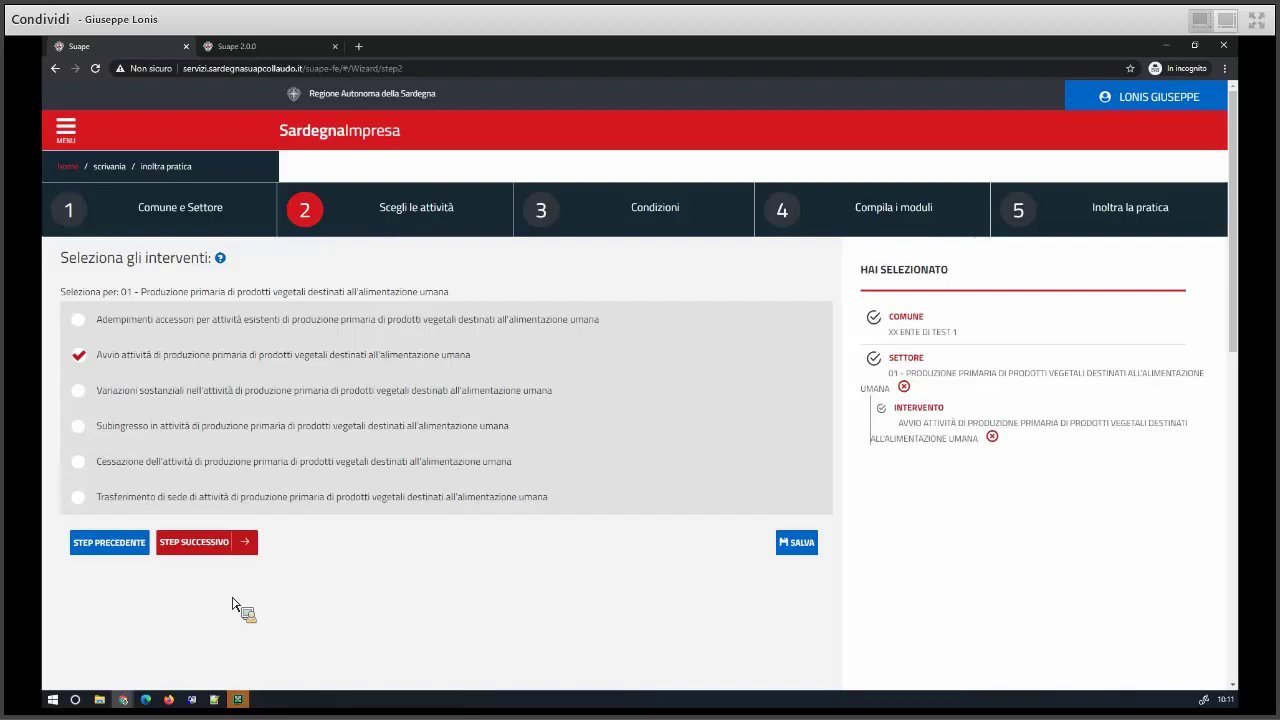
{"action": "left_click", "coordinate": [210, 550]}
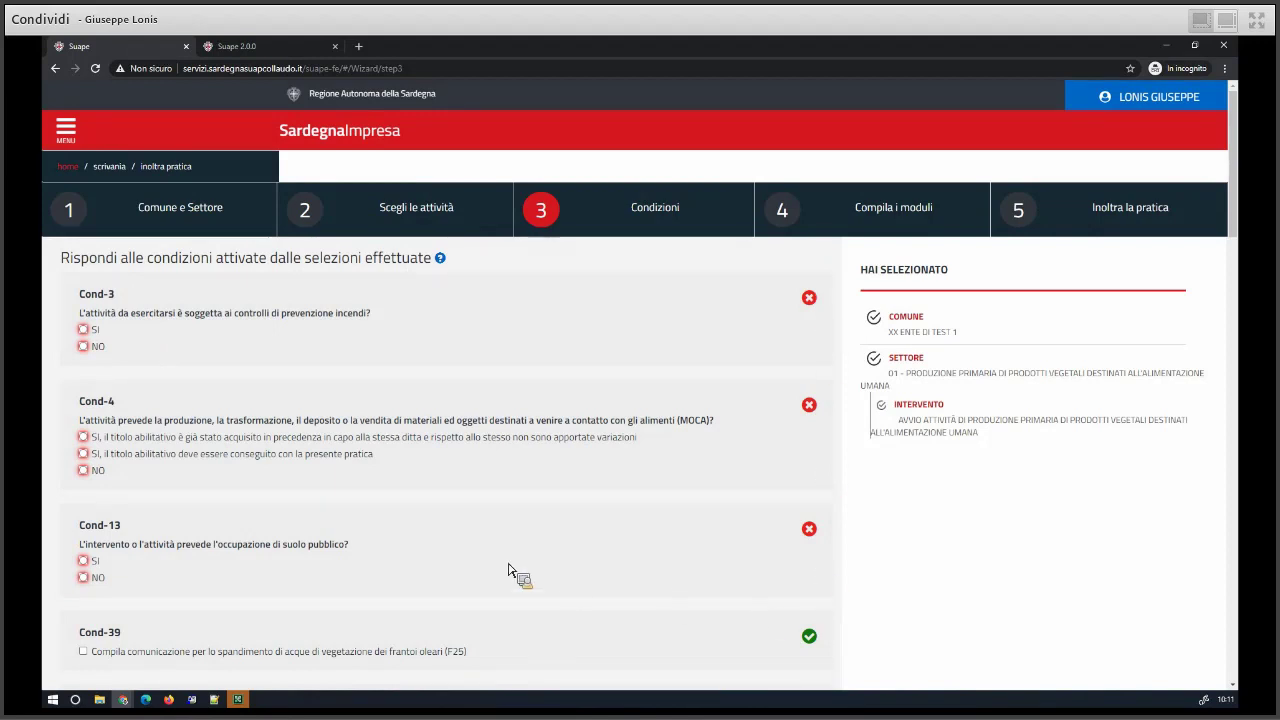
{"action": "scroll", "coordinate": [512, 570], "scroll_direction": "down", "scroll_amount": 2}
{"action": "scroll", "coordinate": [500, 540], "scroll_direction": "up", "scroll_amount": 2}
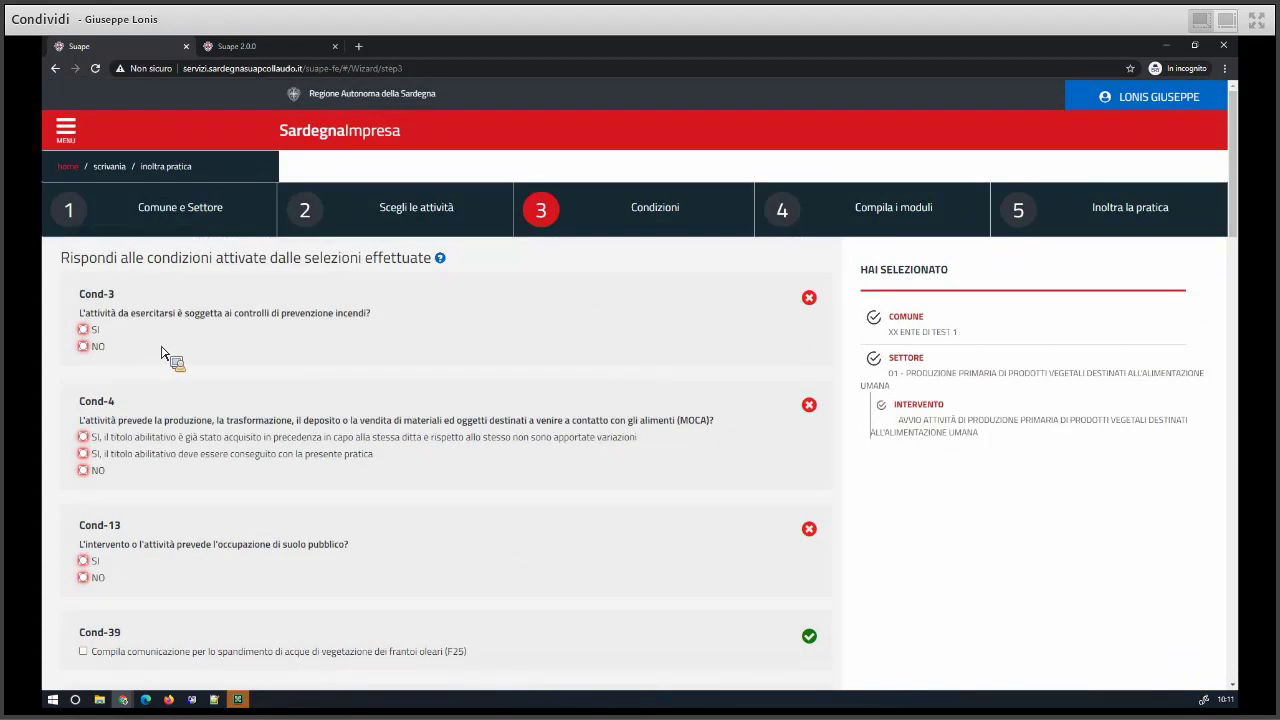
{"action": "scroll", "coordinate": [138, 388], "scroll_direction": "down", "scroll_amount": 5}
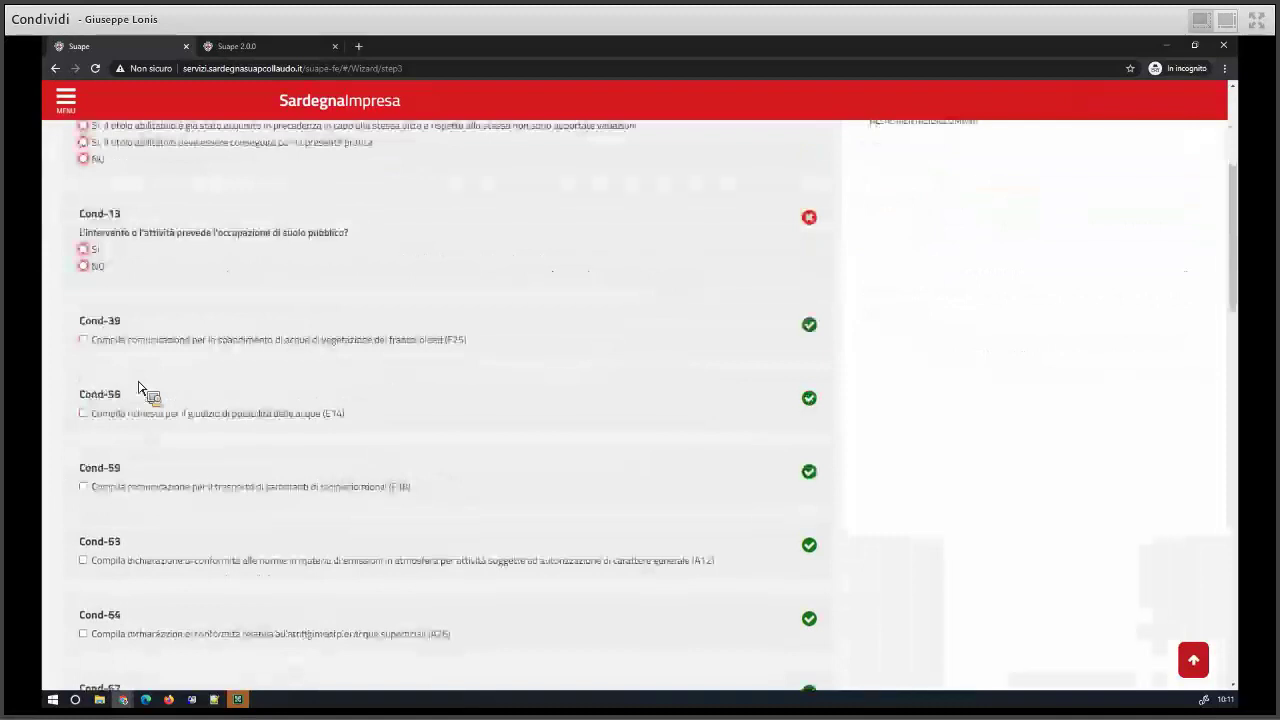
{"action": "scroll", "coordinate": [138, 388], "scroll_direction": "down", "scroll_amount": 10}
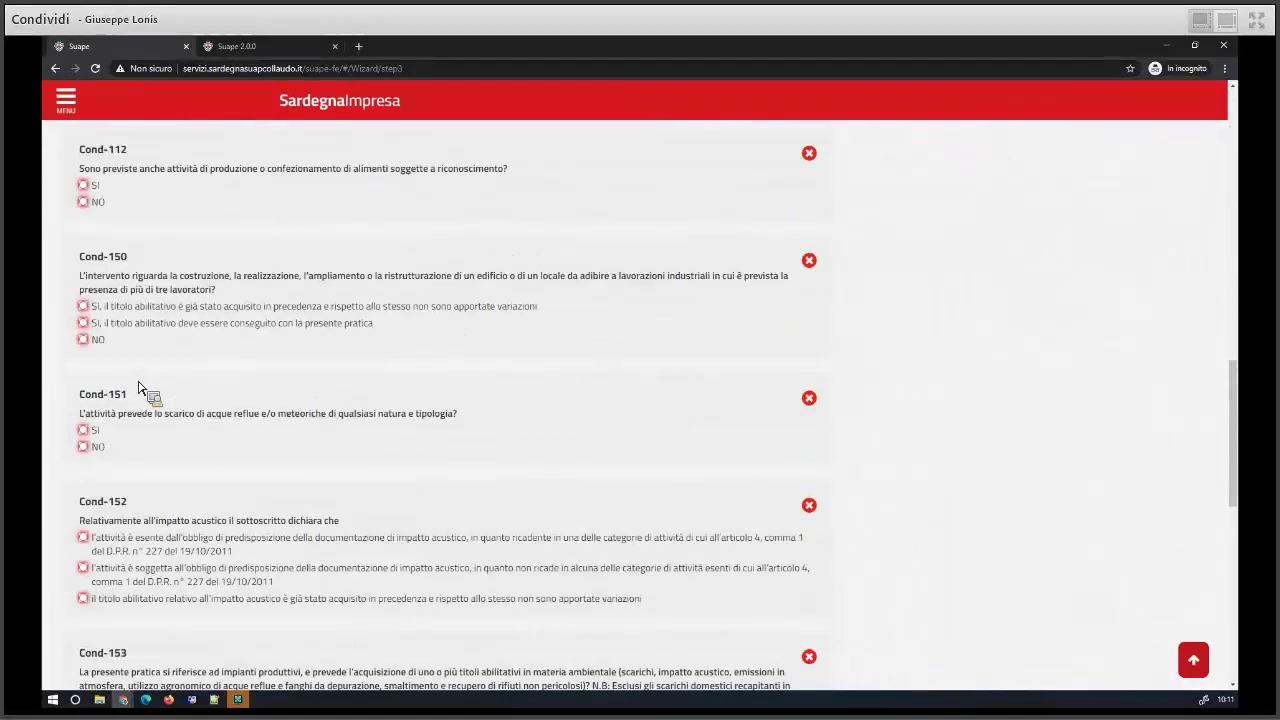
{"action": "scroll", "coordinate": [138, 388], "scroll_direction": "down", "scroll_amount": 4}
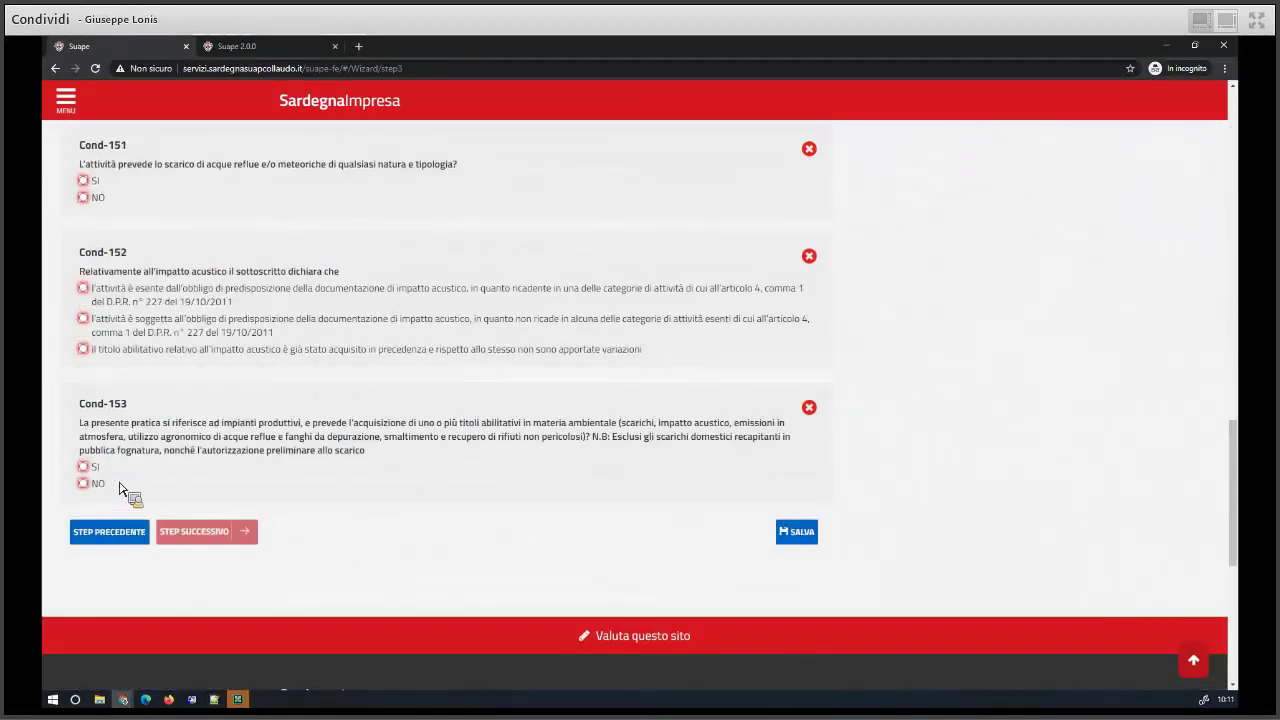
{"action": "scroll", "coordinate": [155, 480], "scroll_direction": "up", "scroll_amount": 10}
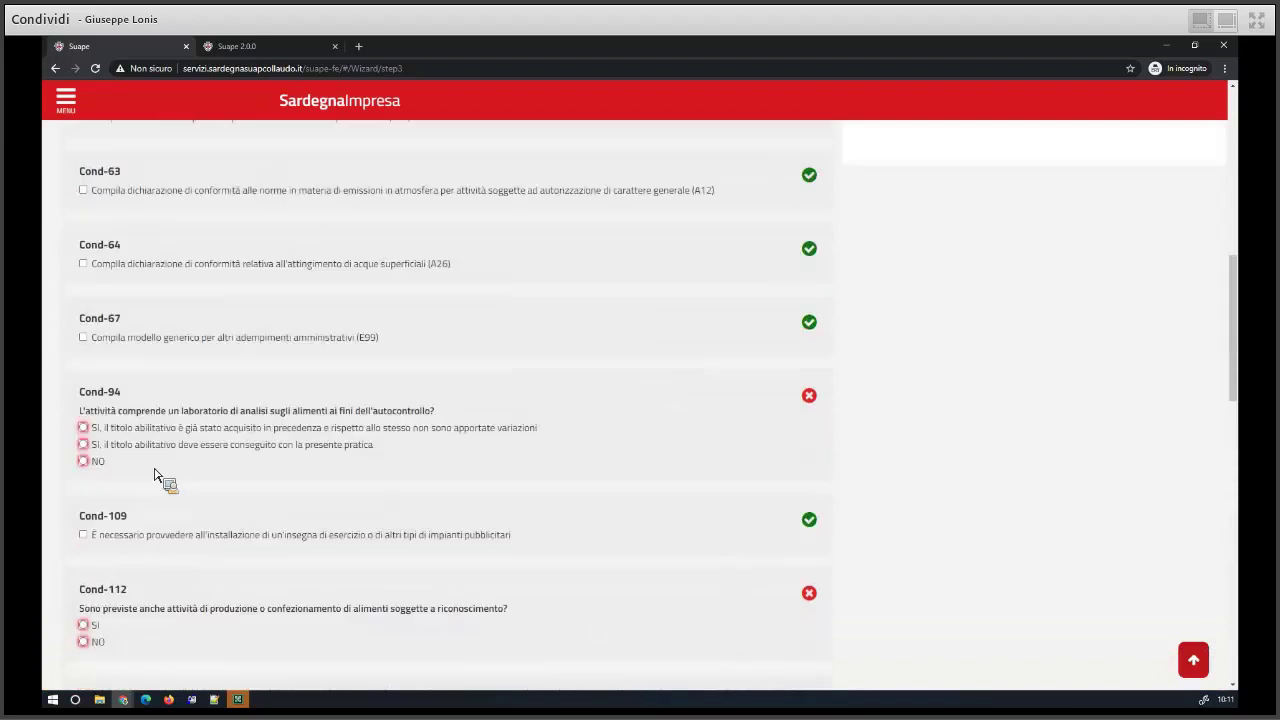
{"action": "scroll", "coordinate": [155, 480], "scroll_direction": "up", "scroll_amount": 10}
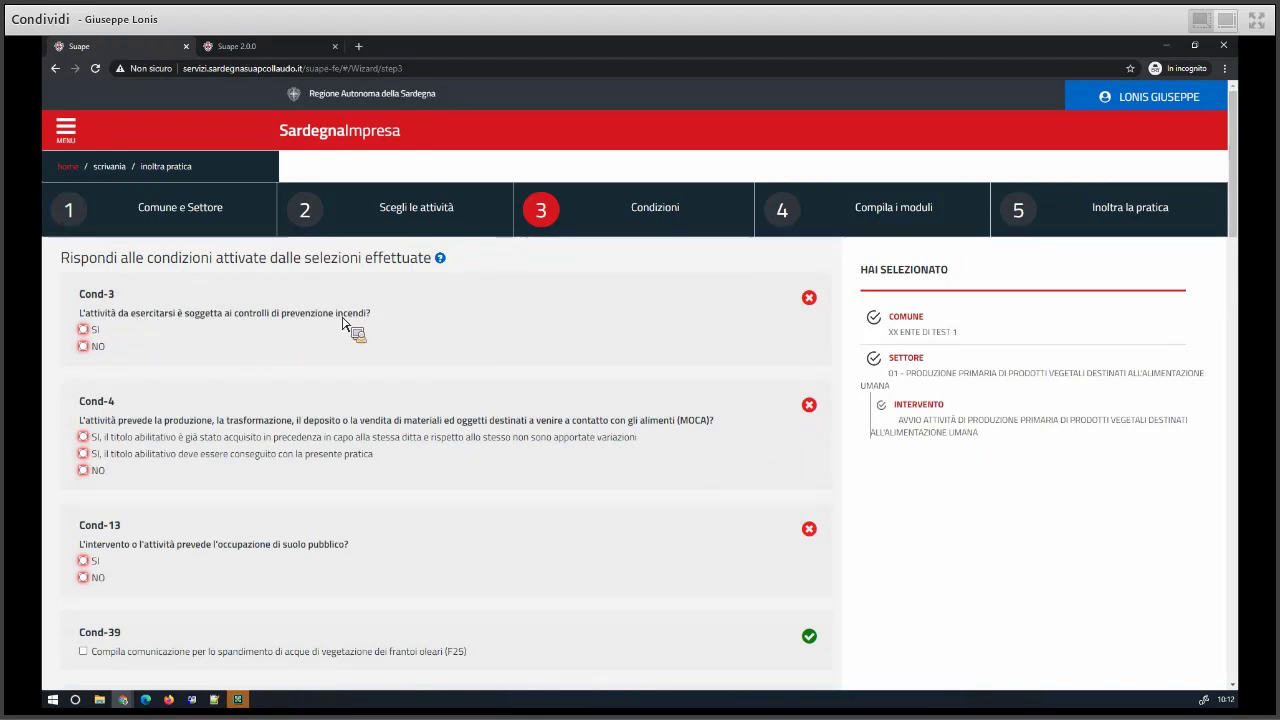
- Answer NO to the fire-prevention Cond-3 and the MOCA Cond-4
{"action": "left_click", "coordinate": [99, 332]}
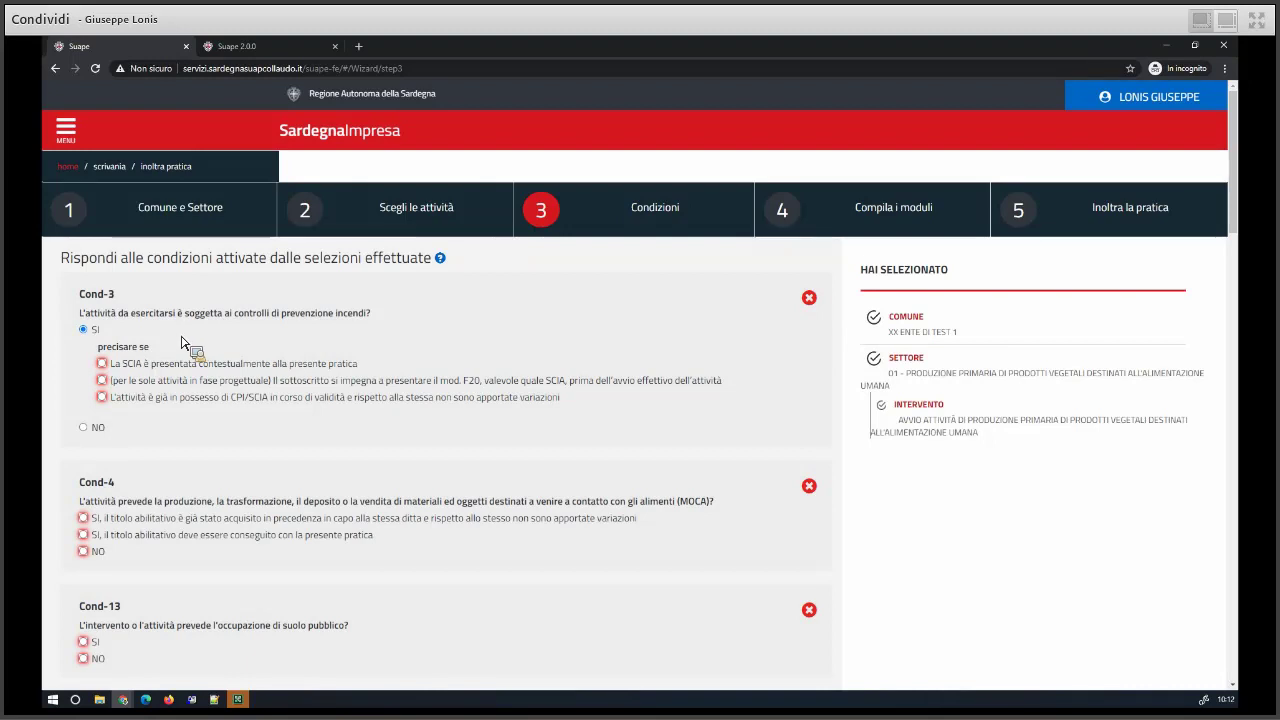
{"action": "left_click", "coordinate": [92, 428]}
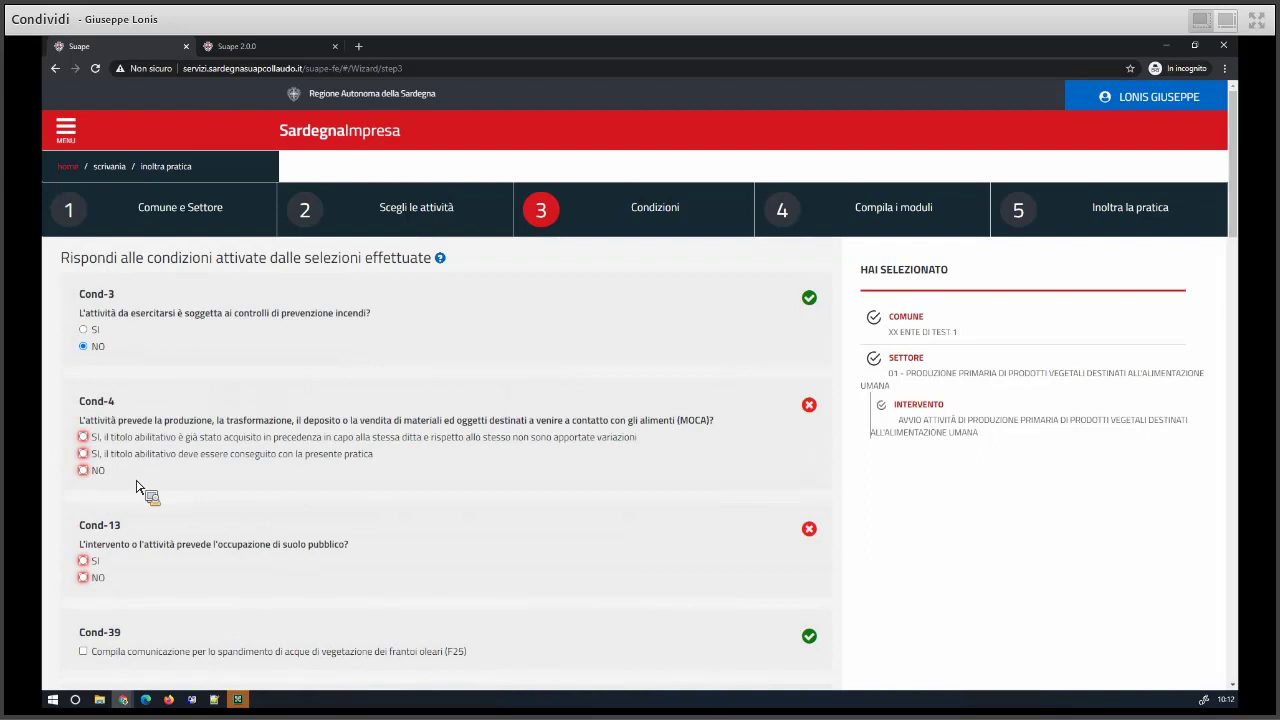
{"action": "left_click", "coordinate": [98, 471]}
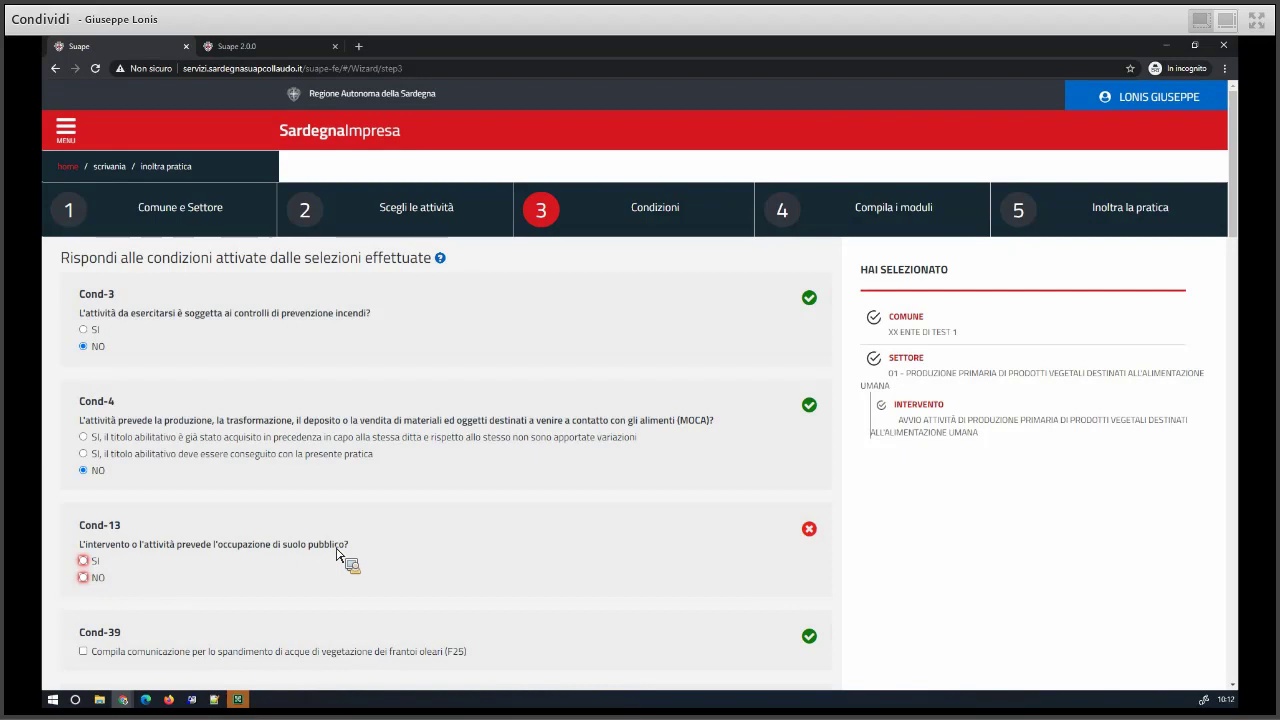
- Answer SI to public-land occupation in Cond-13, with the concession already acquired
{"action": "scroll", "coordinate": [337, 562], "scroll_direction": "down", "scroll_amount": 1}
{"action": "left_click", "coordinate": [86, 437]}
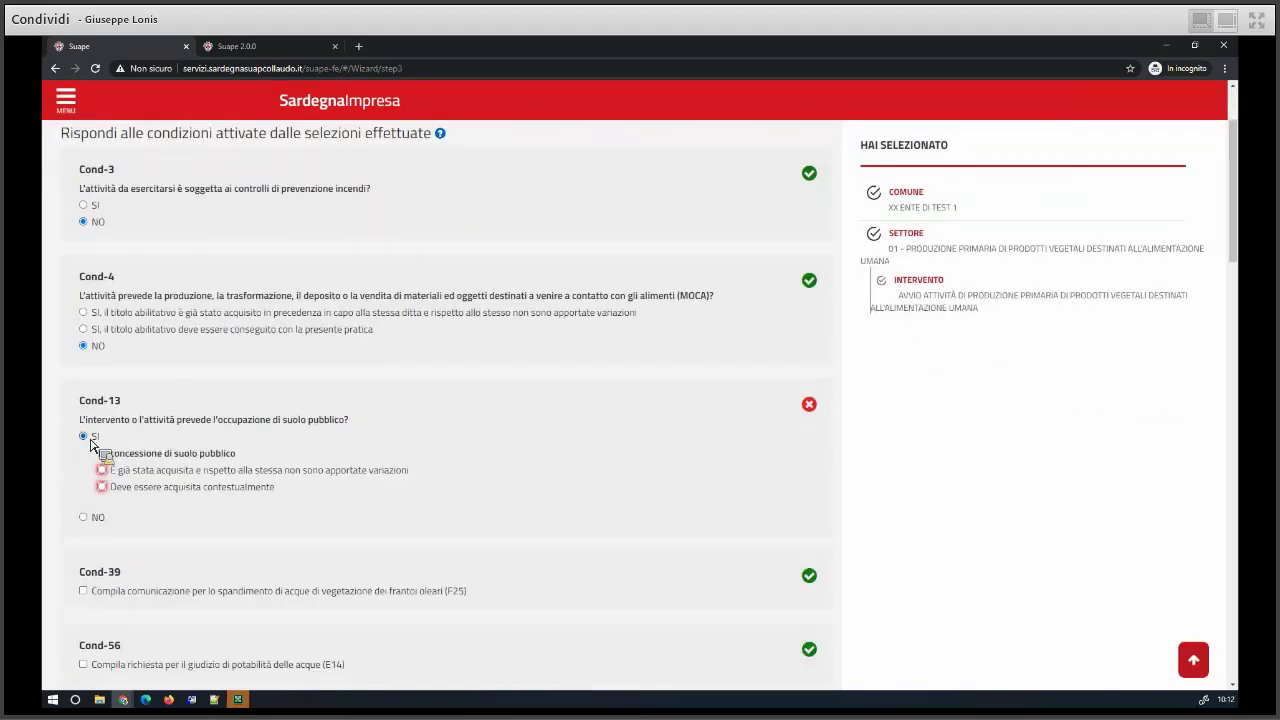
{"action": "left_click", "coordinate": [146, 489]}
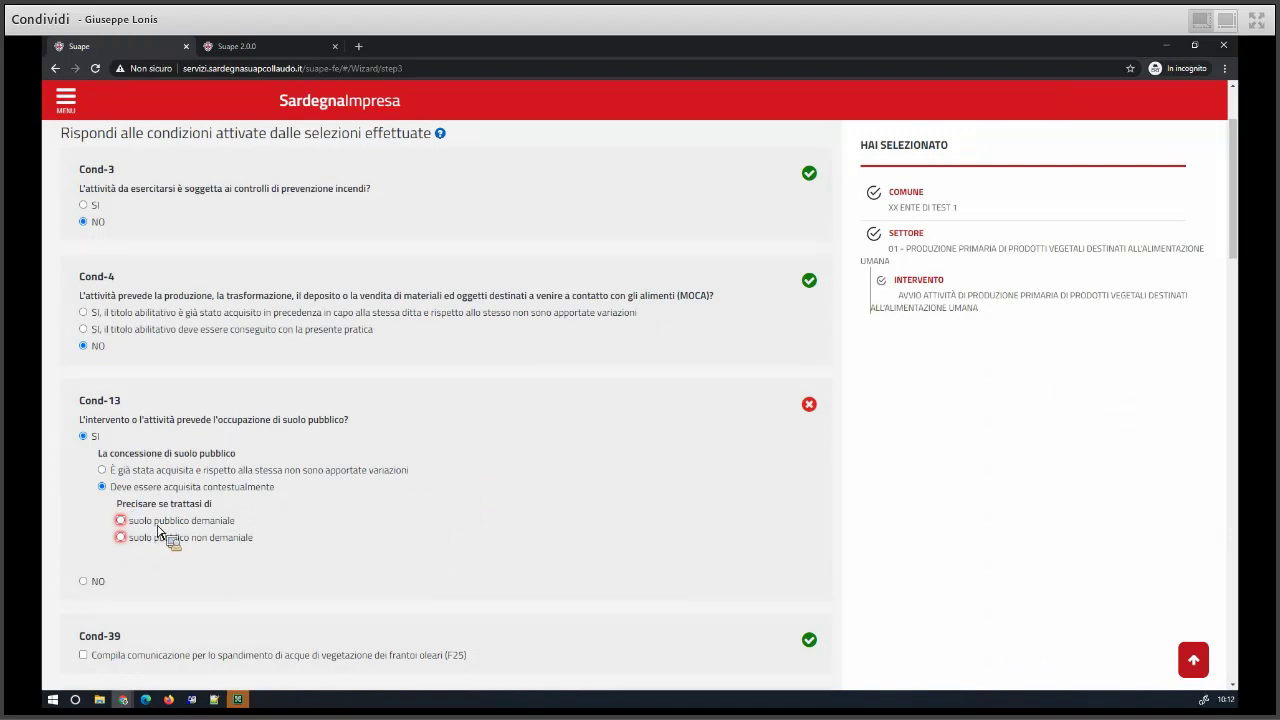
{"action": "left_click", "coordinate": [170, 521]}
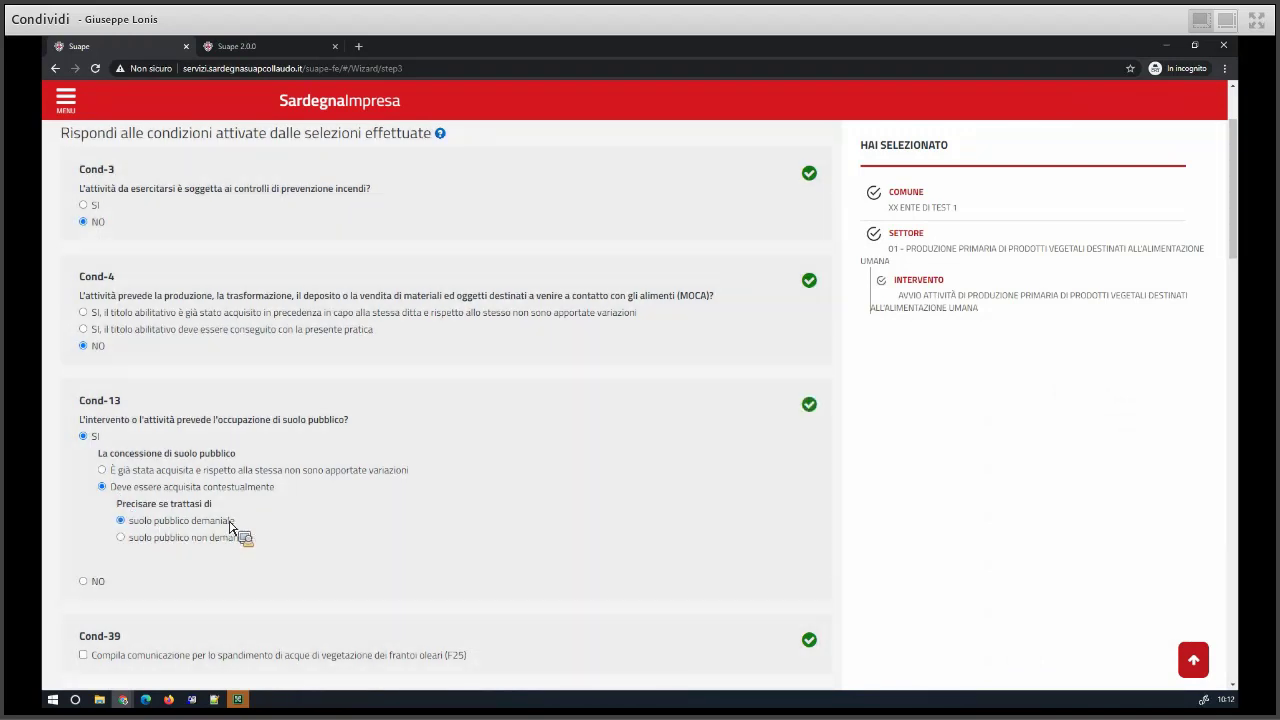
{"action": "left_click", "coordinate": [168, 535]}
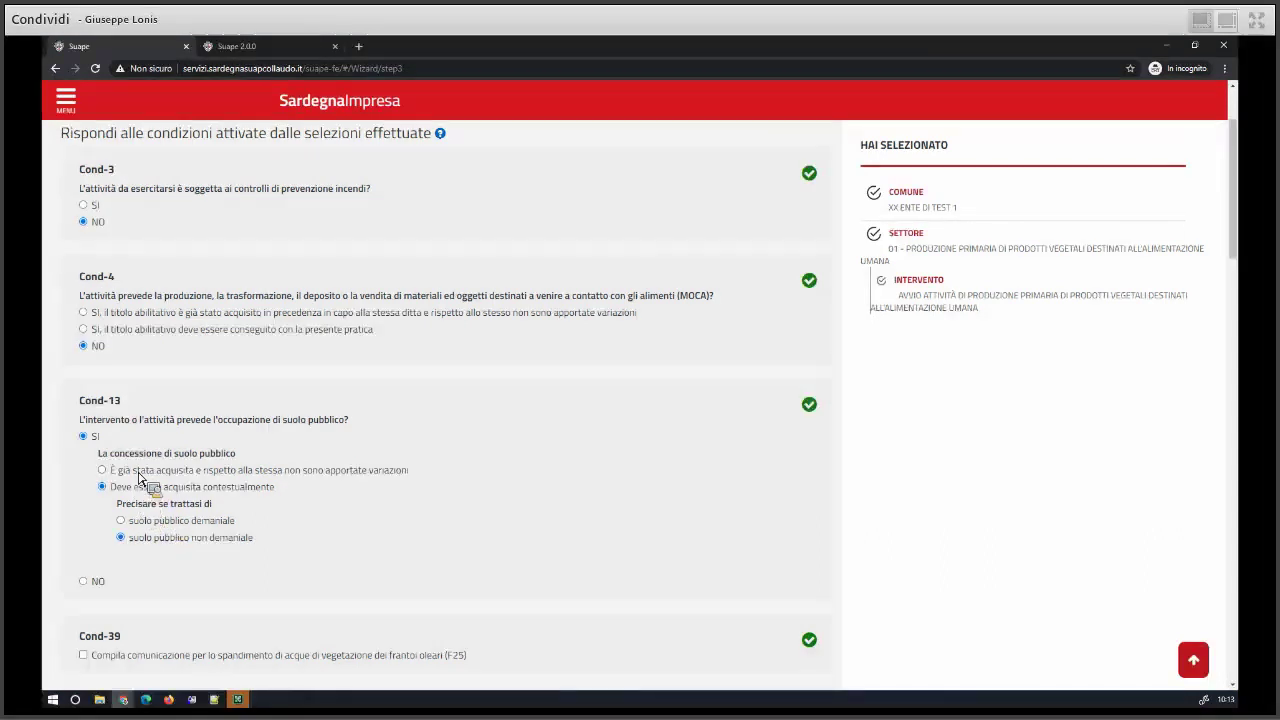
{"action": "left_click", "coordinate": [138, 471]}
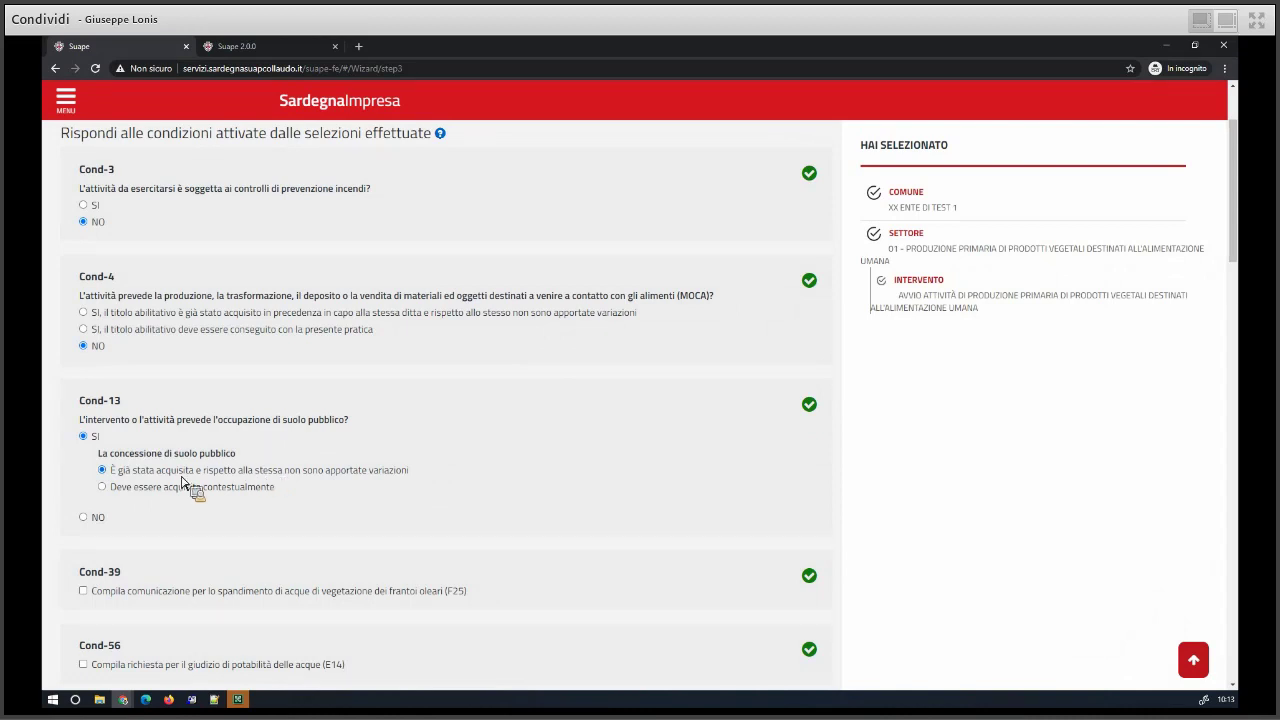
{"action": "left_click_drag", "start_coordinate": [358, 421], "coordinate": [224, 427]}
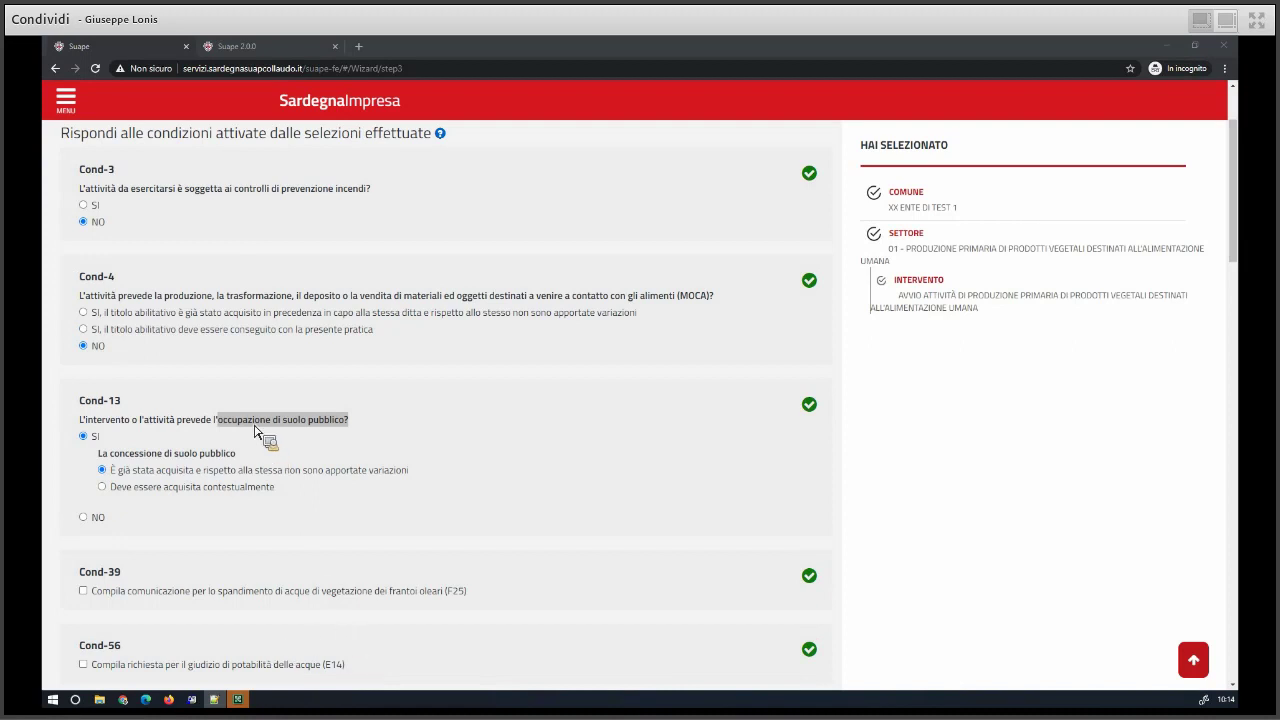
- Review the conditions, highlighting the wording of Cond-151, Cond-152 and Cond-3
{"action": "scroll", "coordinate": [250, 420], "scroll_direction": "down", "scroll_amount": 1}
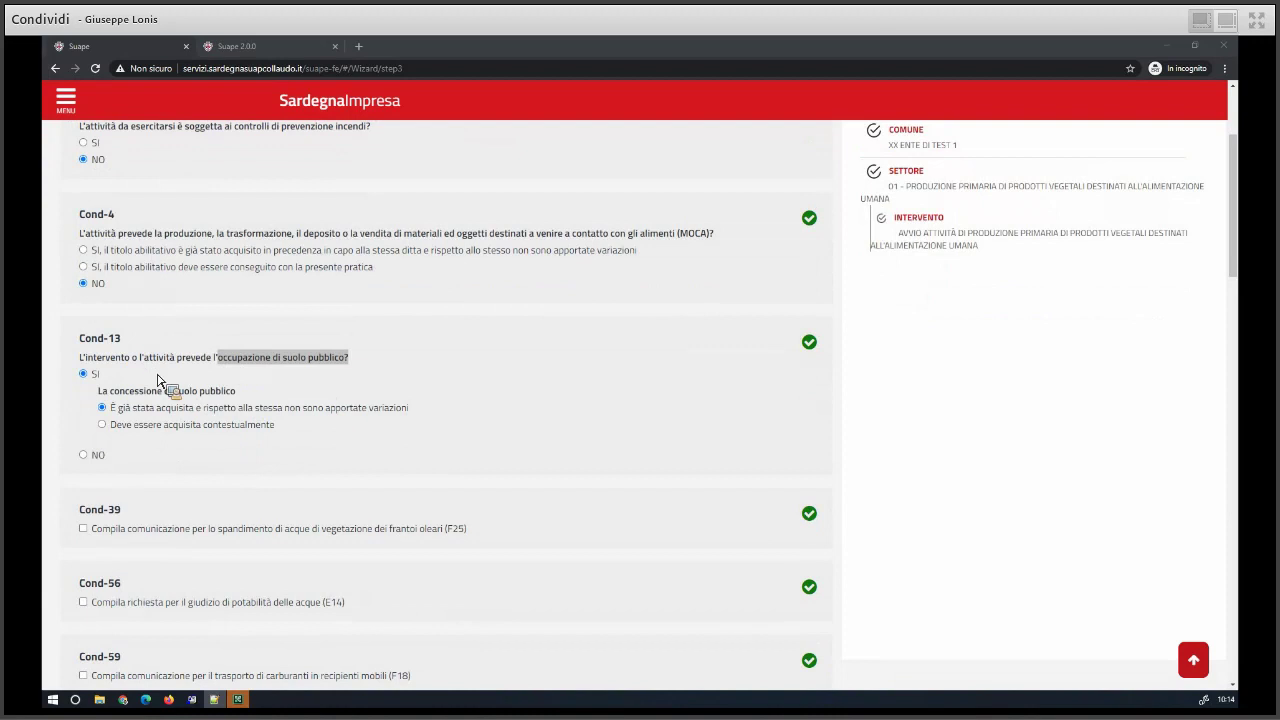
{"action": "scroll", "coordinate": [186, 506], "scroll_direction": "down", "scroll_amount": 1}
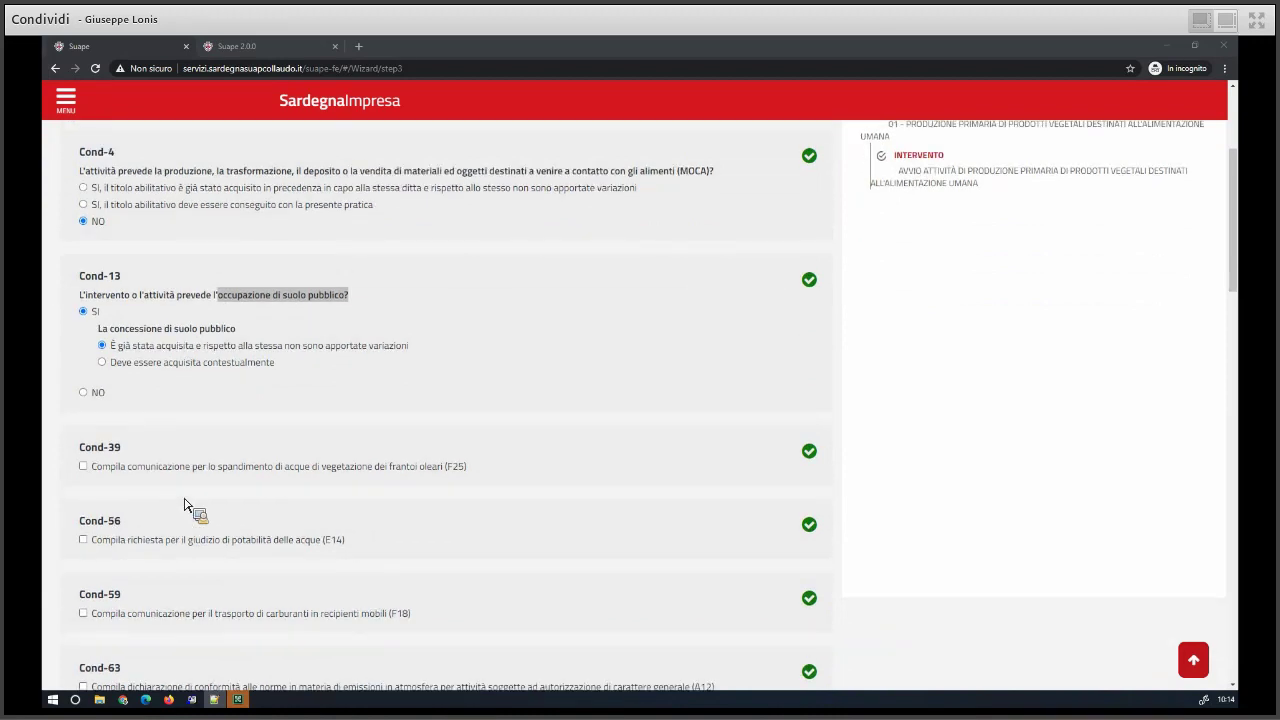
{"action": "scroll", "coordinate": [186, 506], "scroll_direction": "down", "scroll_amount": 7}
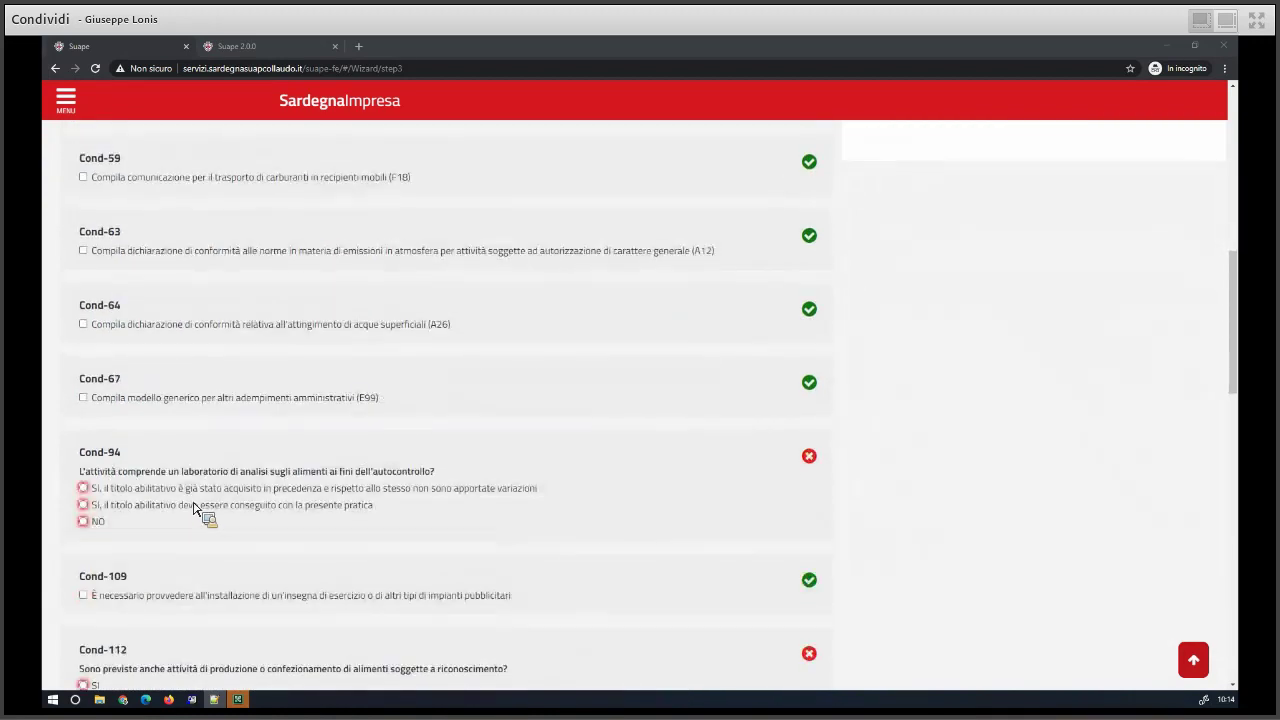
{"action": "scroll", "coordinate": [193, 507], "scroll_direction": "down", "scroll_amount": 2}
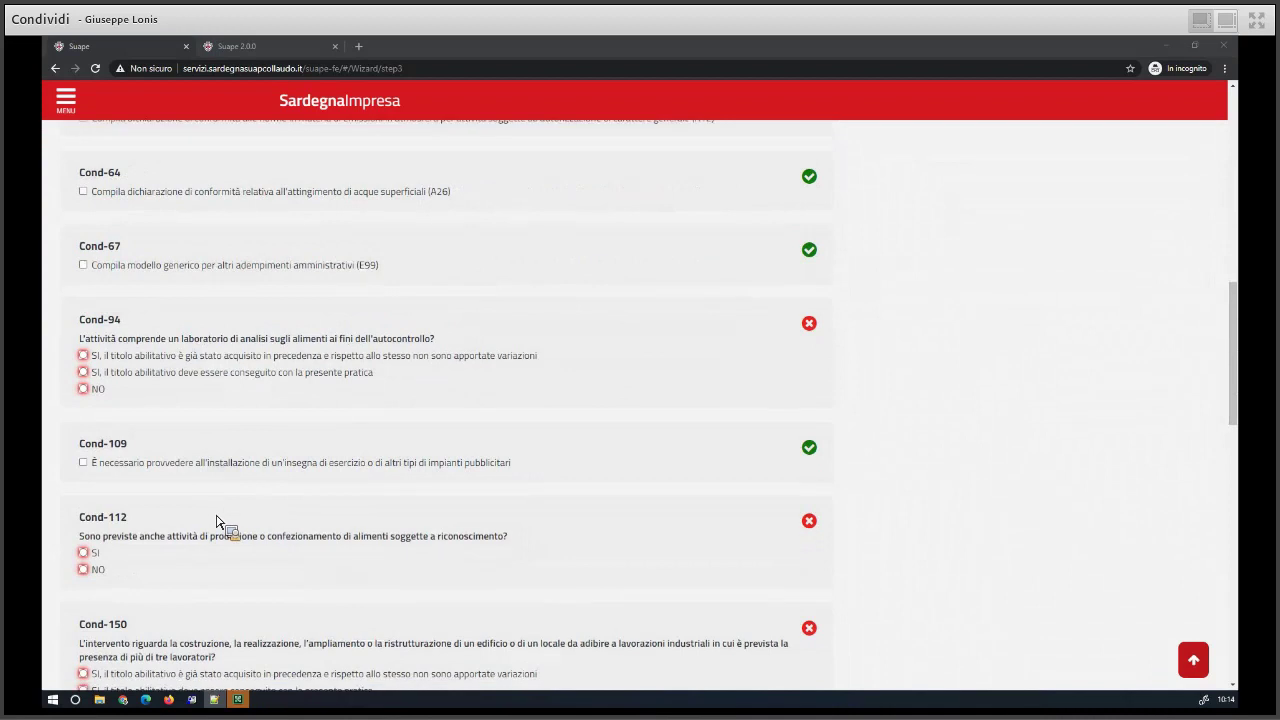
{"action": "scroll", "coordinate": [216, 520], "scroll_direction": "down", "scroll_amount": 3}
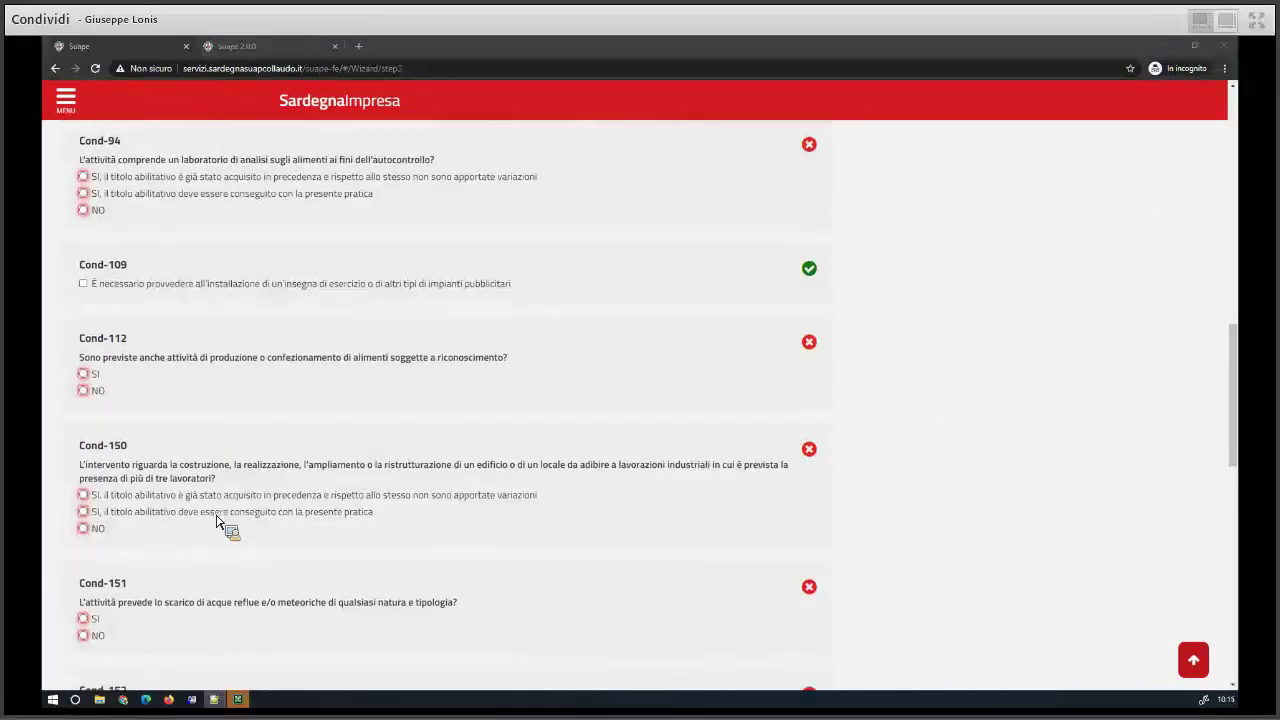
{"action": "scroll", "coordinate": [216, 520], "scroll_direction": "down", "scroll_amount": 2}
{"action": "left_click_drag", "start_coordinate": [112, 480], "coordinate": [447, 482]}
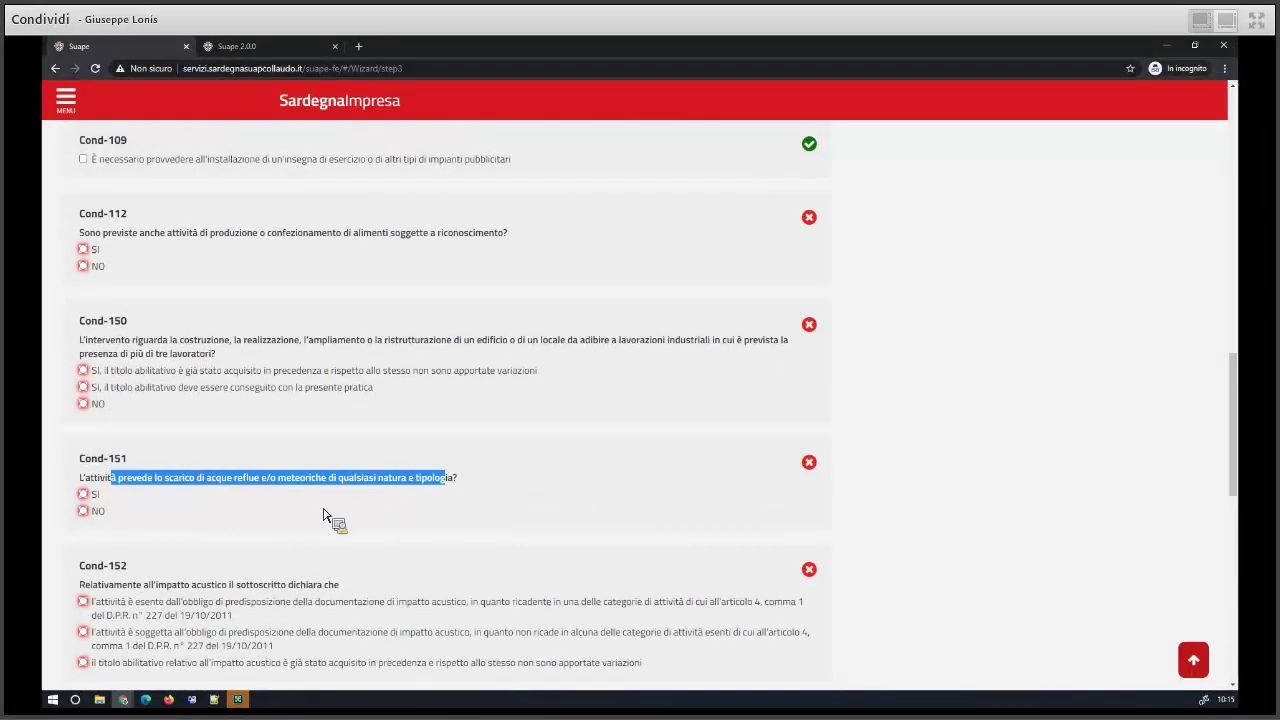
{"action": "scroll", "coordinate": [254, 536], "scroll_direction": "down", "scroll_amount": 2}
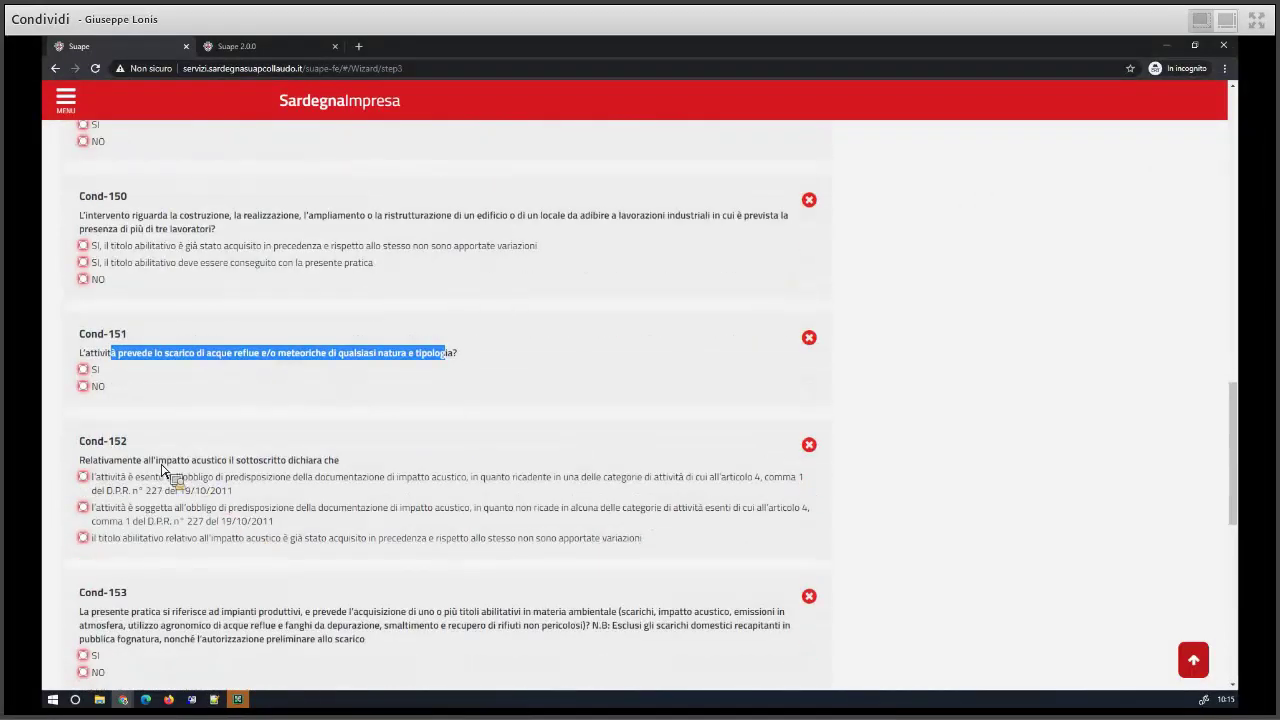
{"action": "left_click_drag", "start_coordinate": [145, 460], "coordinate": [246, 458]}
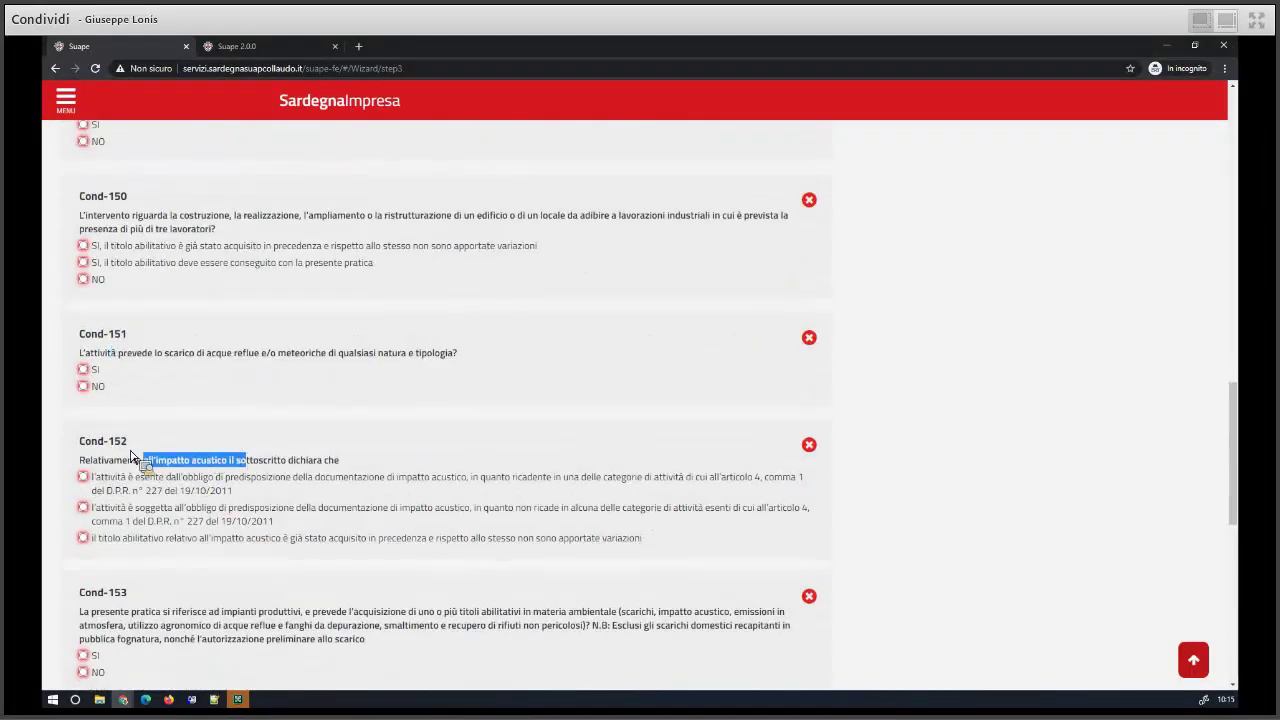
{"action": "scroll", "coordinate": [190, 480], "scroll_direction": "down", "scroll_amount": 2}
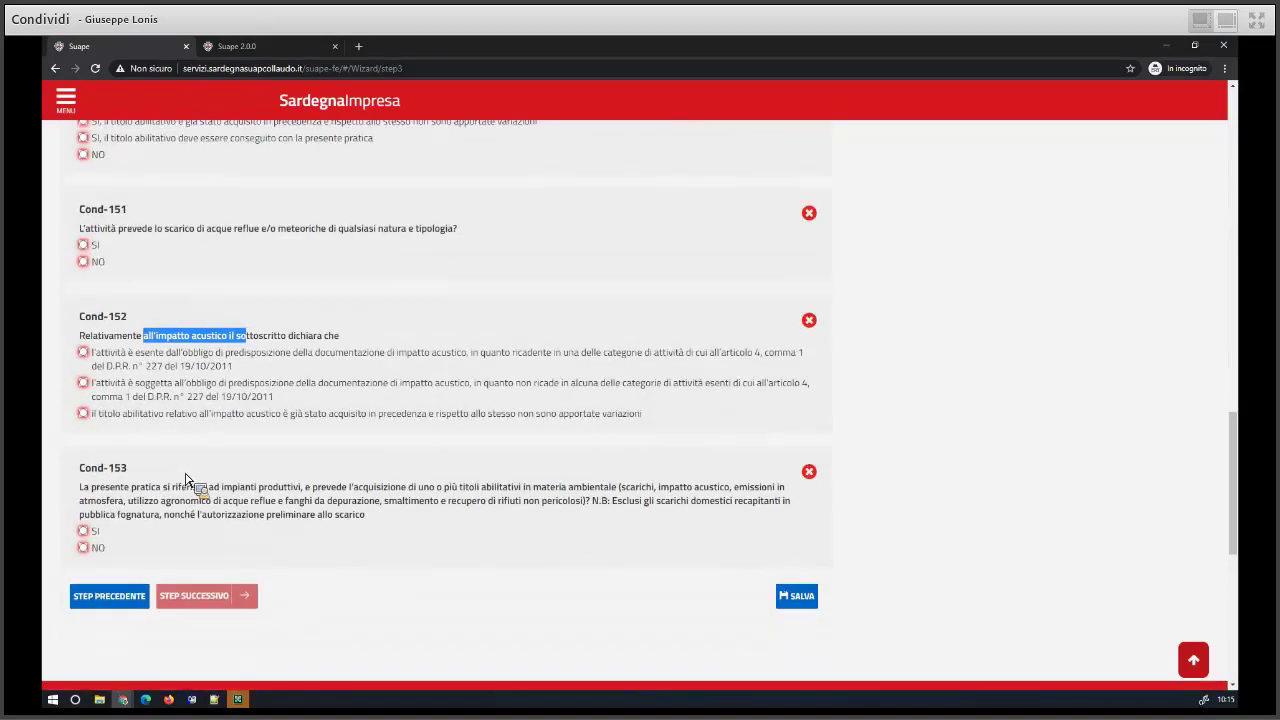
{"action": "scroll", "coordinate": [188, 455], "scroll_direction": "up", "scroll_amount": 10}
{"action": "scroll", "coordinate": [190, 450], "scroll_direction": "up", "scroll_amount": 10}
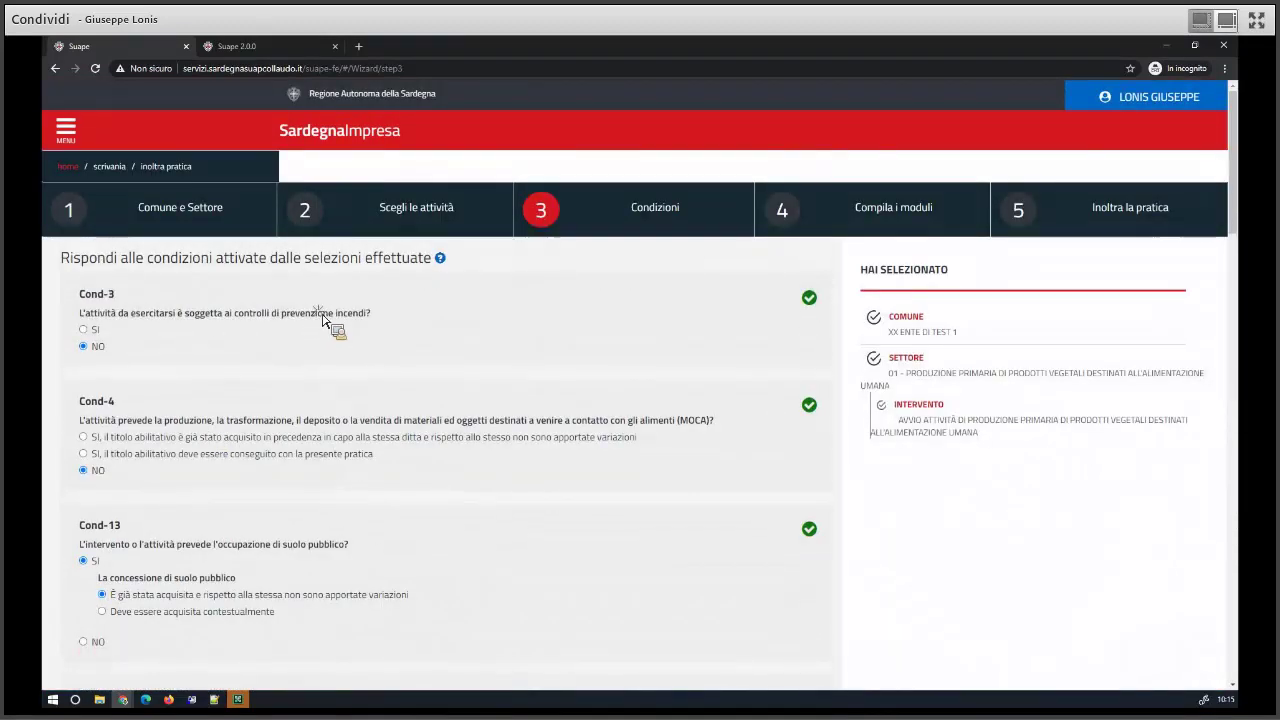
{"action": "left_click_drag", "start_coordinate": [372, 314], "coordinate": [233, 316]}
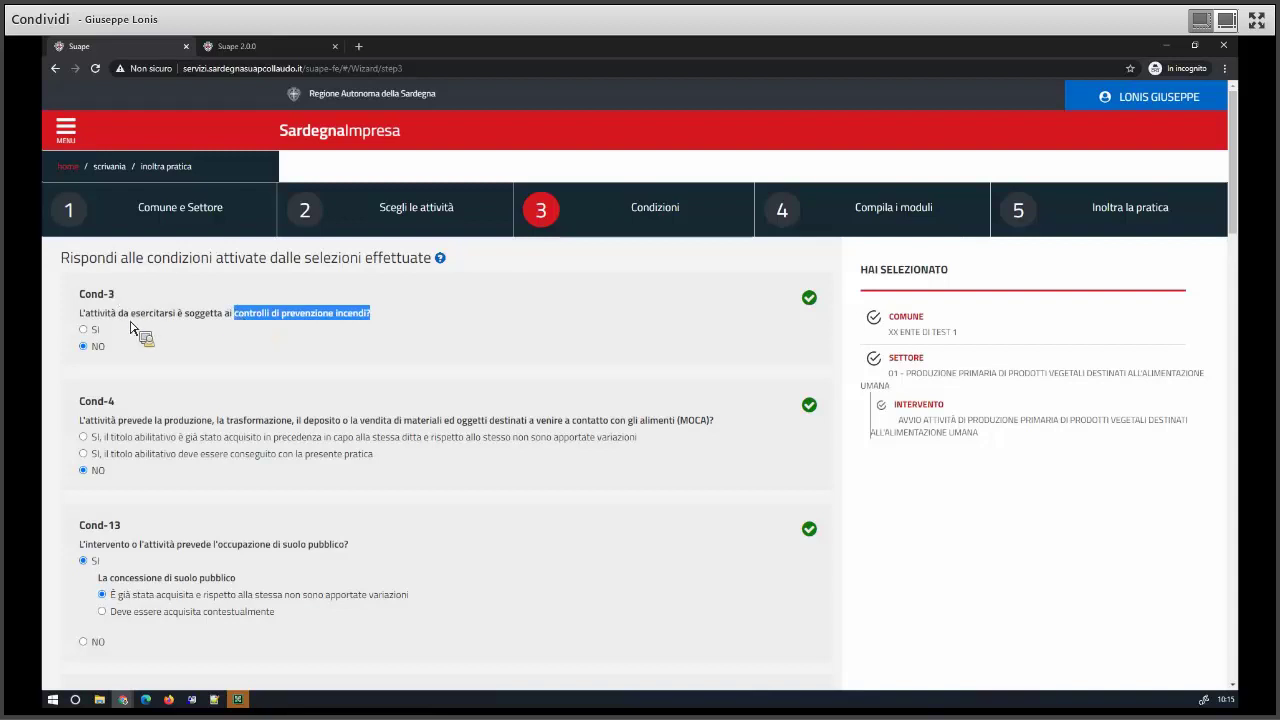
{"action": "scroll", "coordinate": [197, 472], "scroll_direction": "down", "scroll_amount": 1}
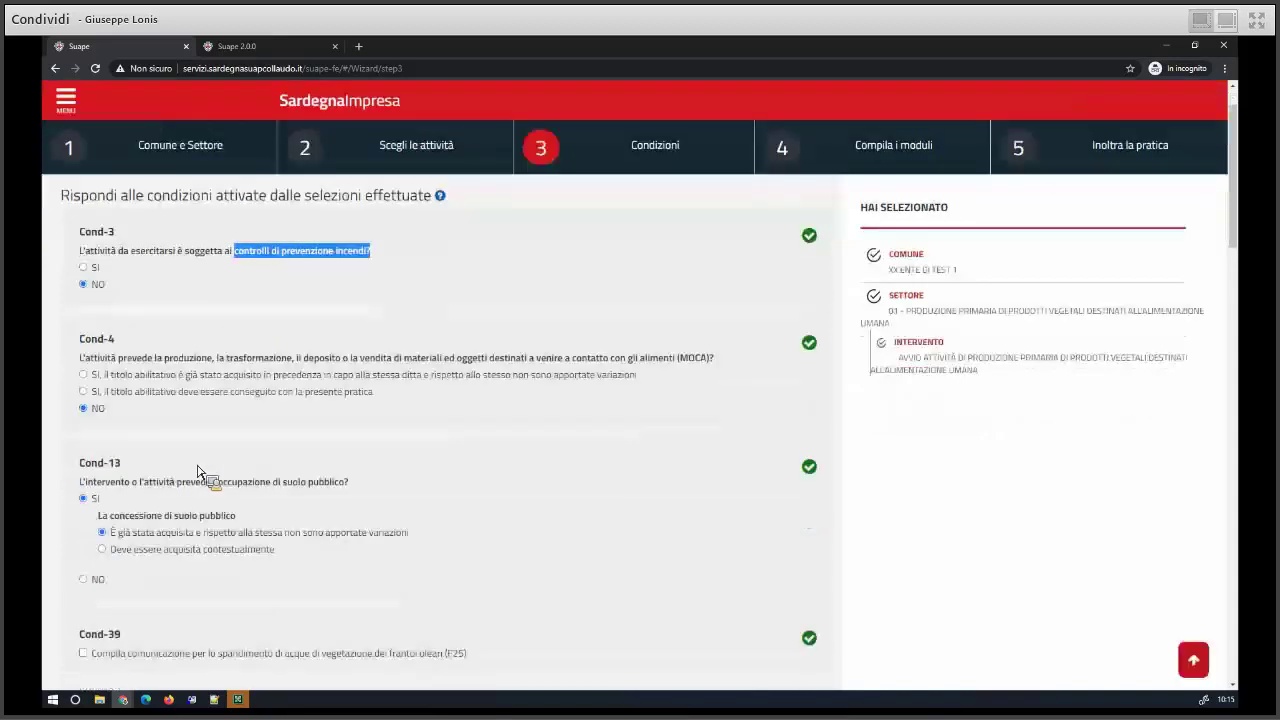
{"action": "scroll", "coordinate": [197, 472], "scroll_direction": "down", "scroll_amount": 2}
{"action": "scroll", "coordinate": [197, 472], "scroll_direction": "down", "scroll_amount": 2}
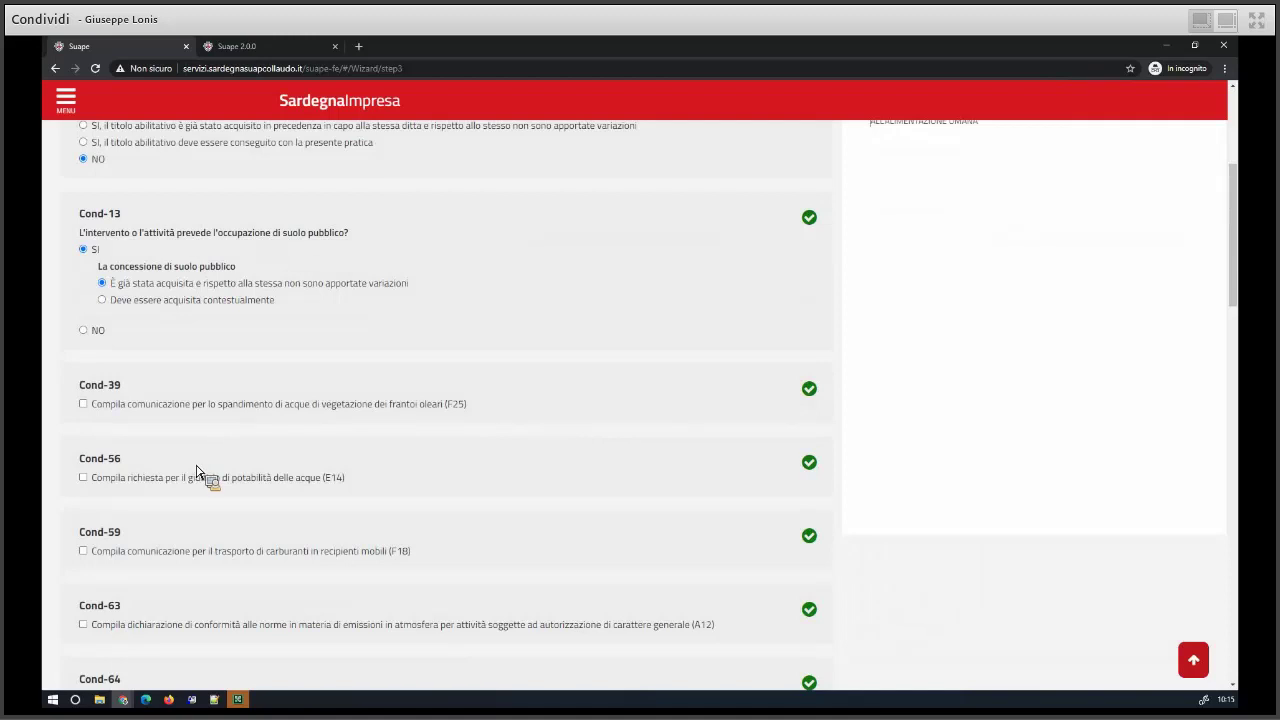
{"action": "scroll", "coordinate": [186, 405], "scroll_direction": "up", "scroll_amount": 3}
- Answer NO to public land, food-analysis lab, recognition, industrial building and wastewater discharge questions
{"action": "left_click", "coordinate": [84, 517]}
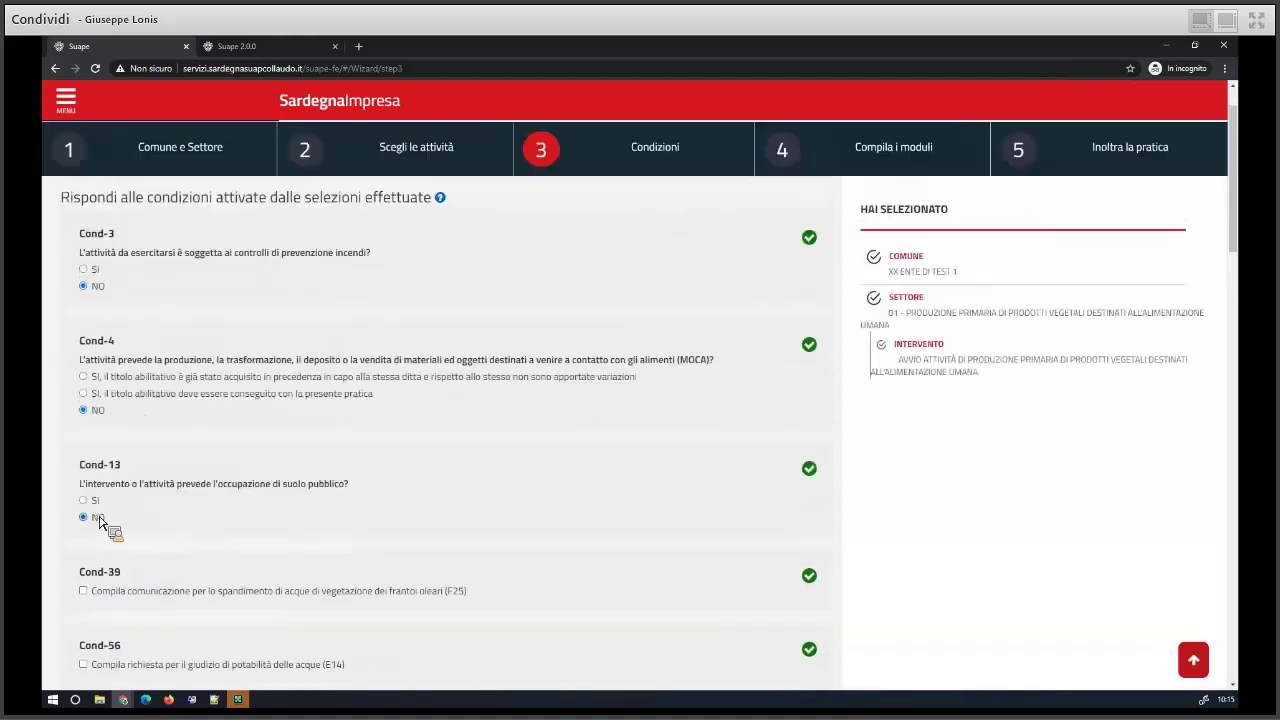
{"action": "scroll", "coordinate": [110, 480], "scroll_direction": "down", "scroll_amount": 4}
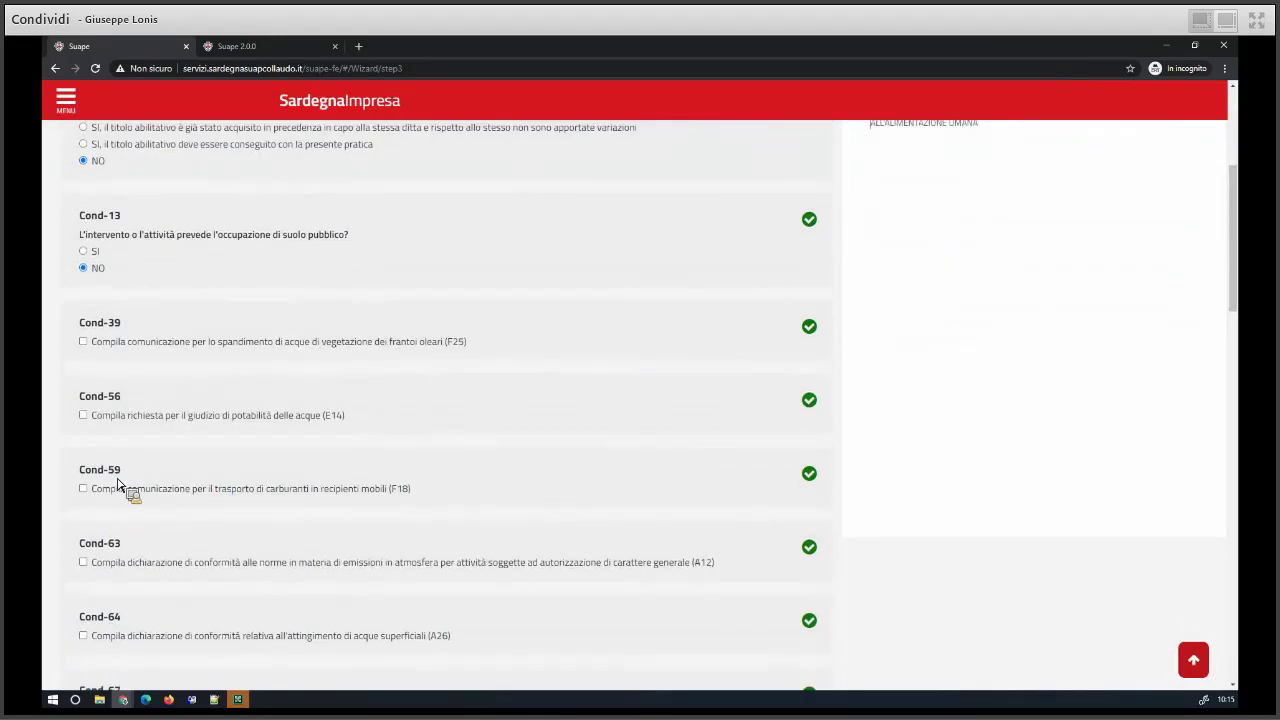
{"action": "scroll", "coordinate": [120, 488], "scroll_direction": "down", "scroll_amount": 4}
{"action": "left_click", "coordinate": [83, 583]}
{"action": "scroll", "coordinate": [140, 480], "scroll_direction": "down", "scroll_amount": 4}
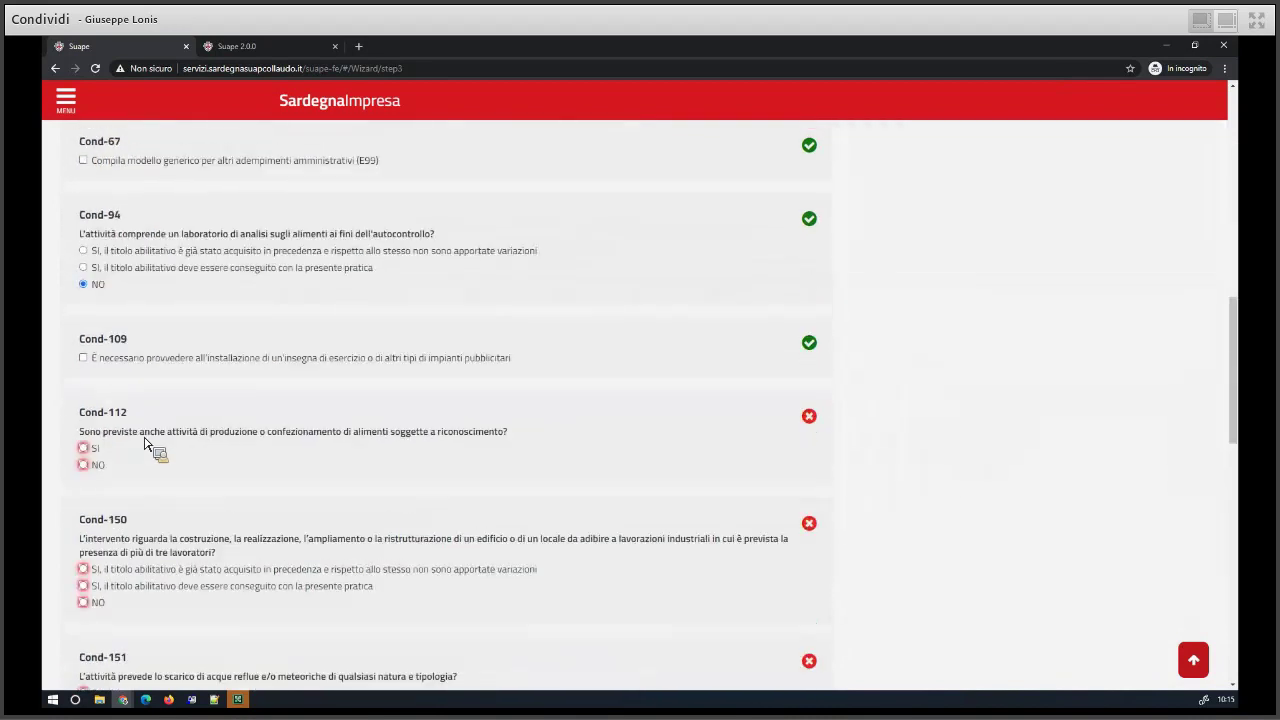
{"action": "left_click", "coordinate": [84, 459]}
{"action": "scroll", "coordinate": [100, 480], "scroll_direction": "down", "scroll_amount": 2}
{"action": "left_click", "coordinate": [97, 467]}
{"action": "left_click", "coordinate": [114, 576]}
- Declare the activity exempt from acoustic documentation and involving no environmental permits
{"action": "scroll", "coordinate": [137, 561], "scroll_direction": "down", "scroll_amount": 4}
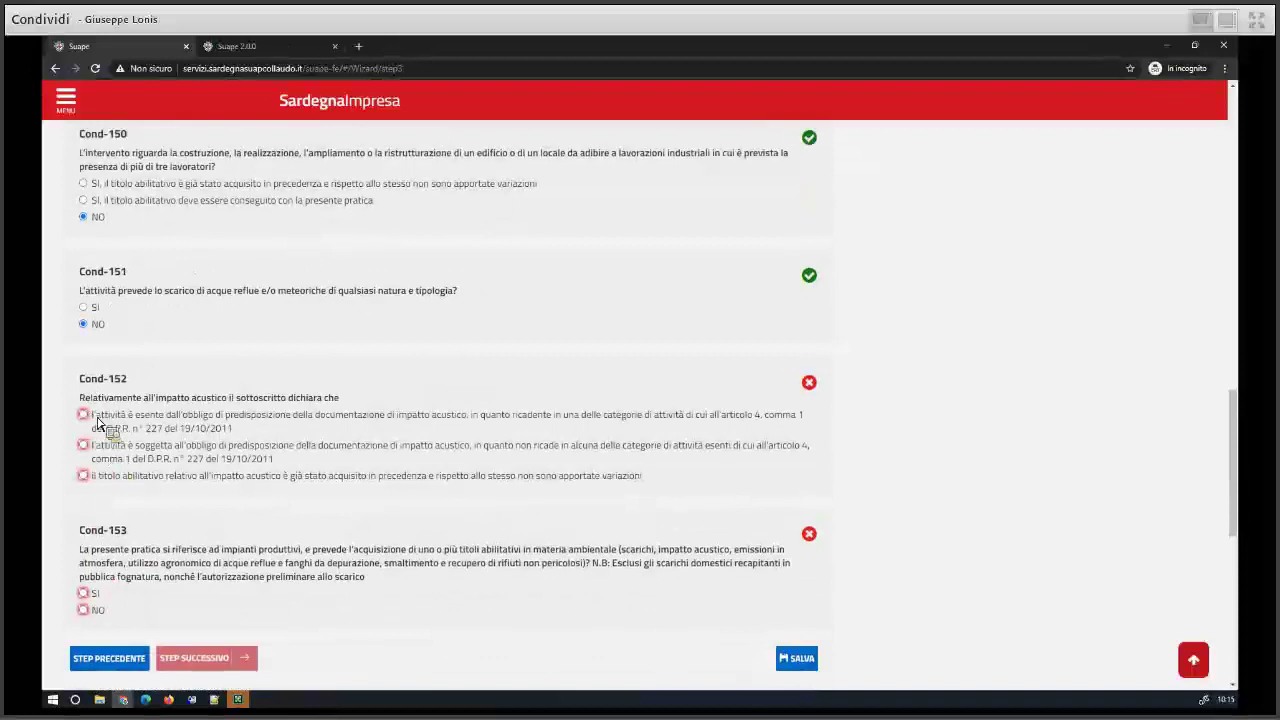
{"action": "left_click", "coordinate": [104, 430]}
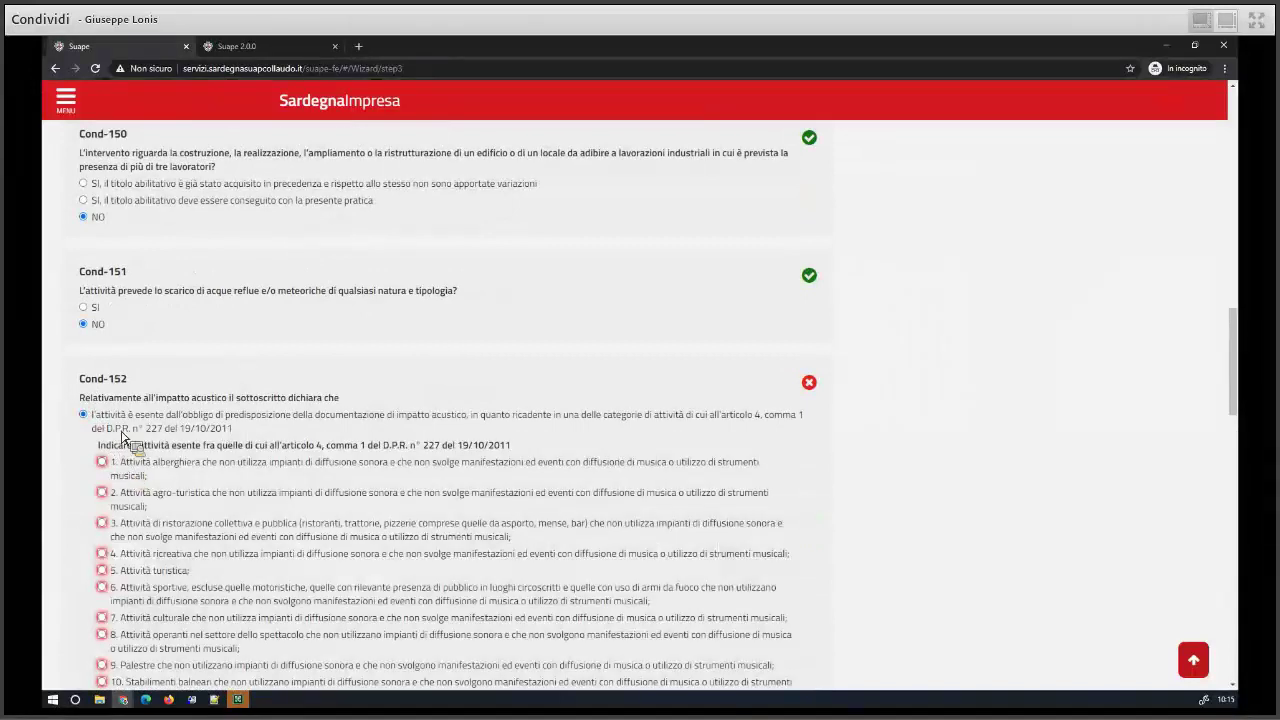
{"action": "scroll", "coordinate": [120, 405], "scroll_direction": "down", "scroll_amount": 6}
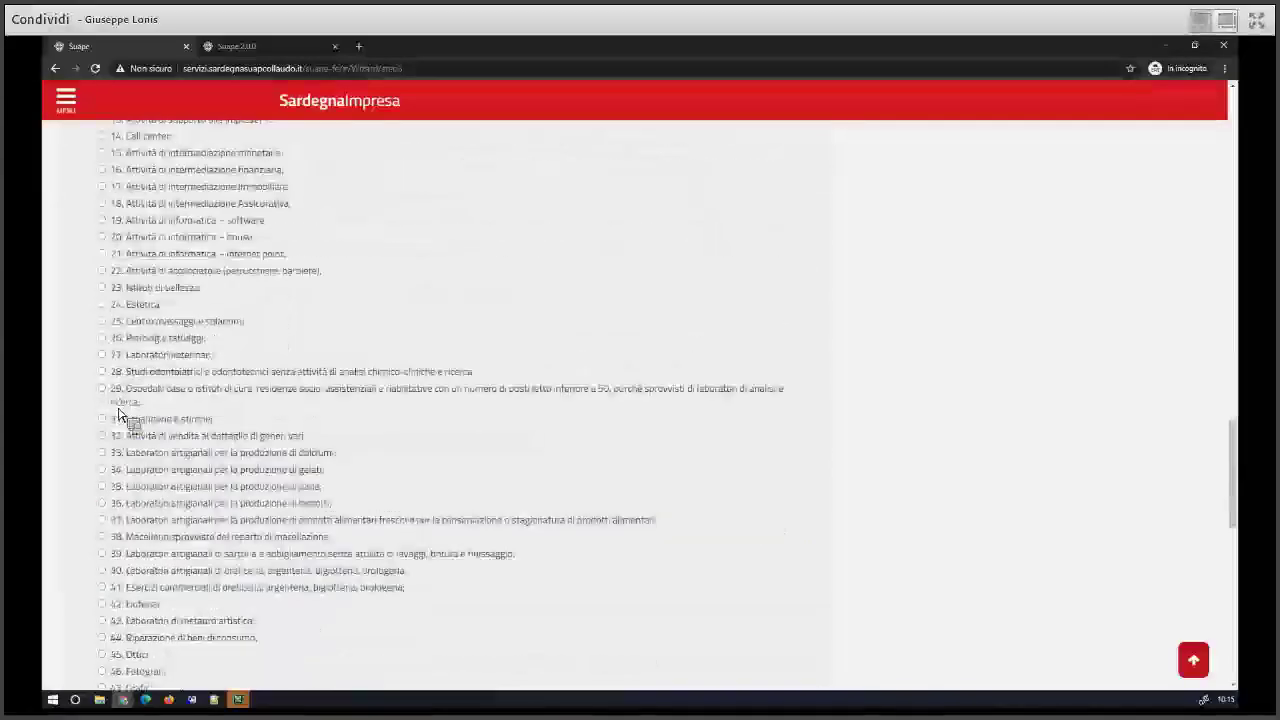
{"action": "scroll", "coordinate": [110, 470], "scroll_direction": "down", "scroll_amount": 4}
{"action": "left_click", "coordinate": [145, 499]}
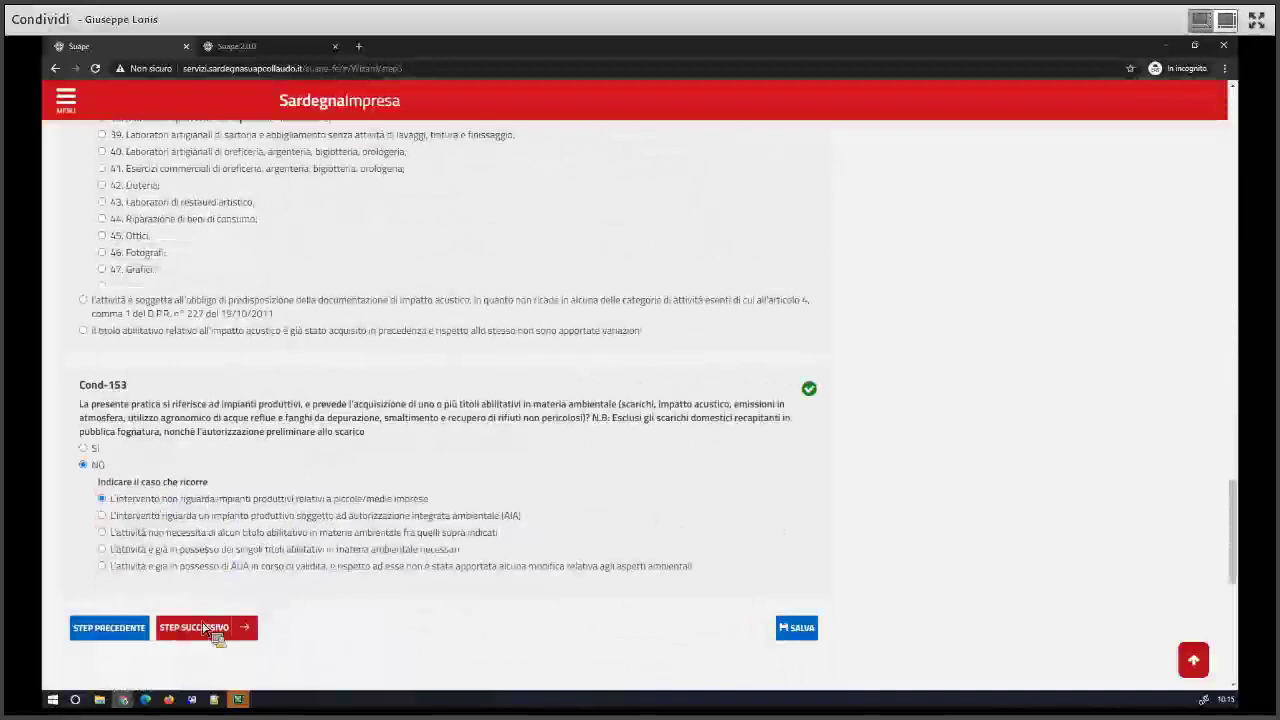
- Scroll through the answered Condizioni page to review Cond-3, Cond-4 and Cond-13
{"action": "scroll", "coordinate": [258, 283], "scroll_direction": "up", "scroll_amount": 4}
{"action": "scroll", "coordinate": [258, 283], "scroll_direction": "up", "scroll_amount": 13}
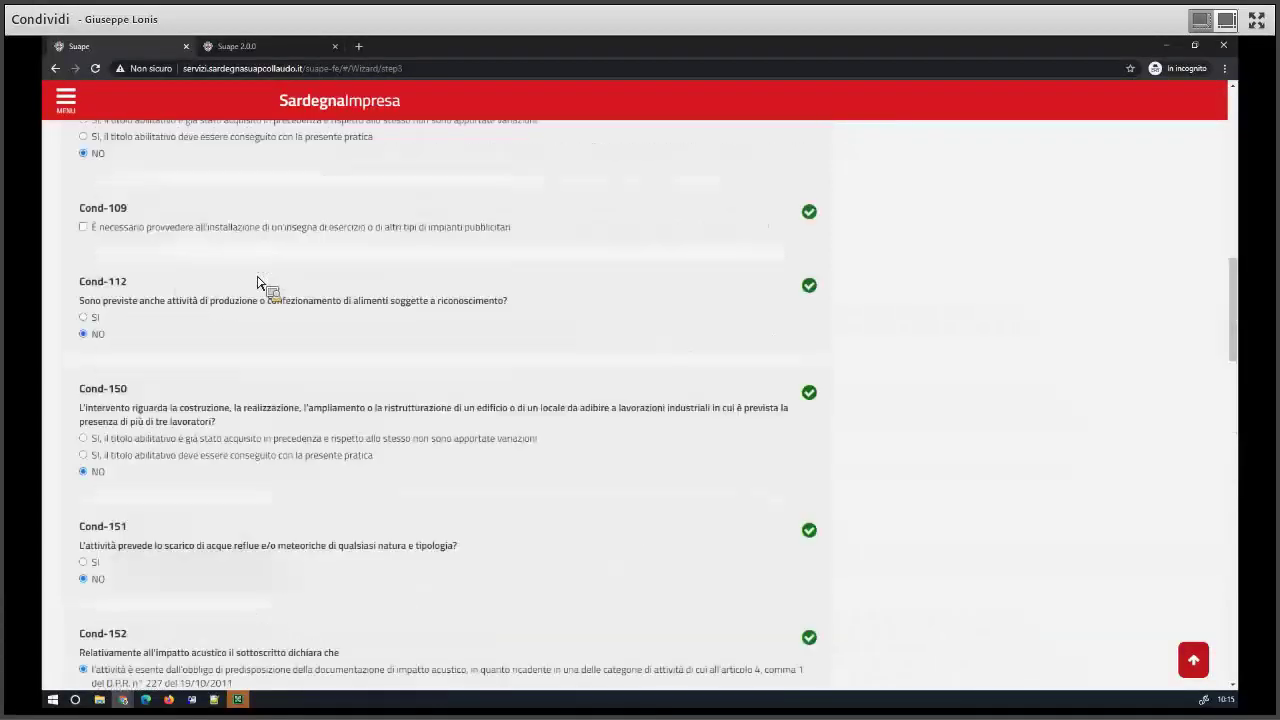
{"action": "scroll", "coordinate": [258, 283], "scroll_direction": "up", "scroll_amount": 2}
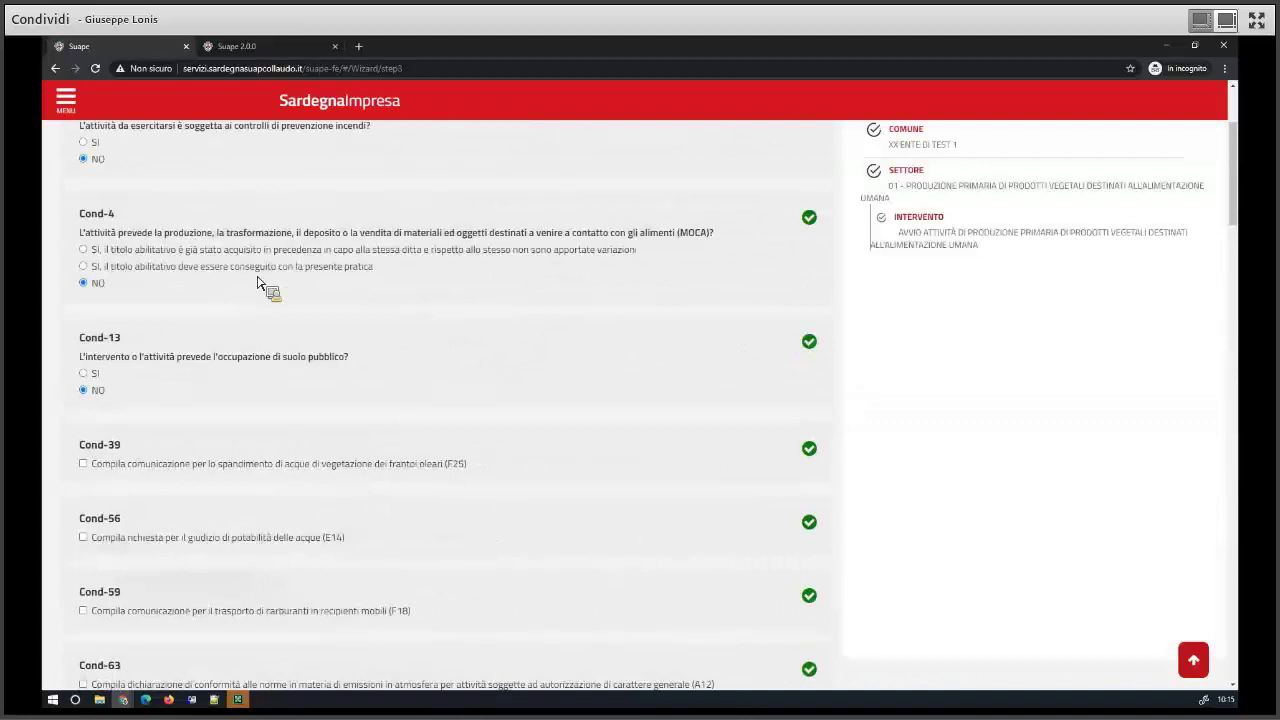
{"action": "scroll", "coordinate": [258, 283], "scroll_direction": "down", "scroll_amount": 16}
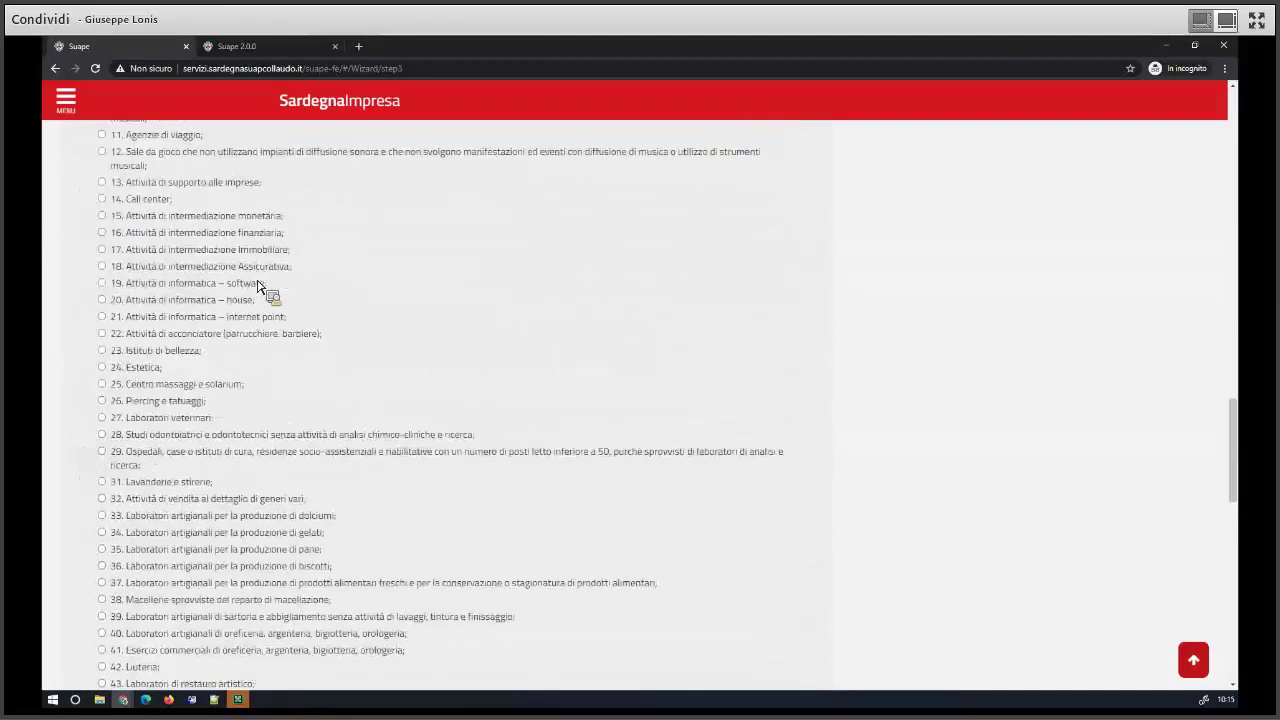
{"action": "scroll", "coordinate": [185, 470], "scroll_direction": "down", "scroll_amount": 6}
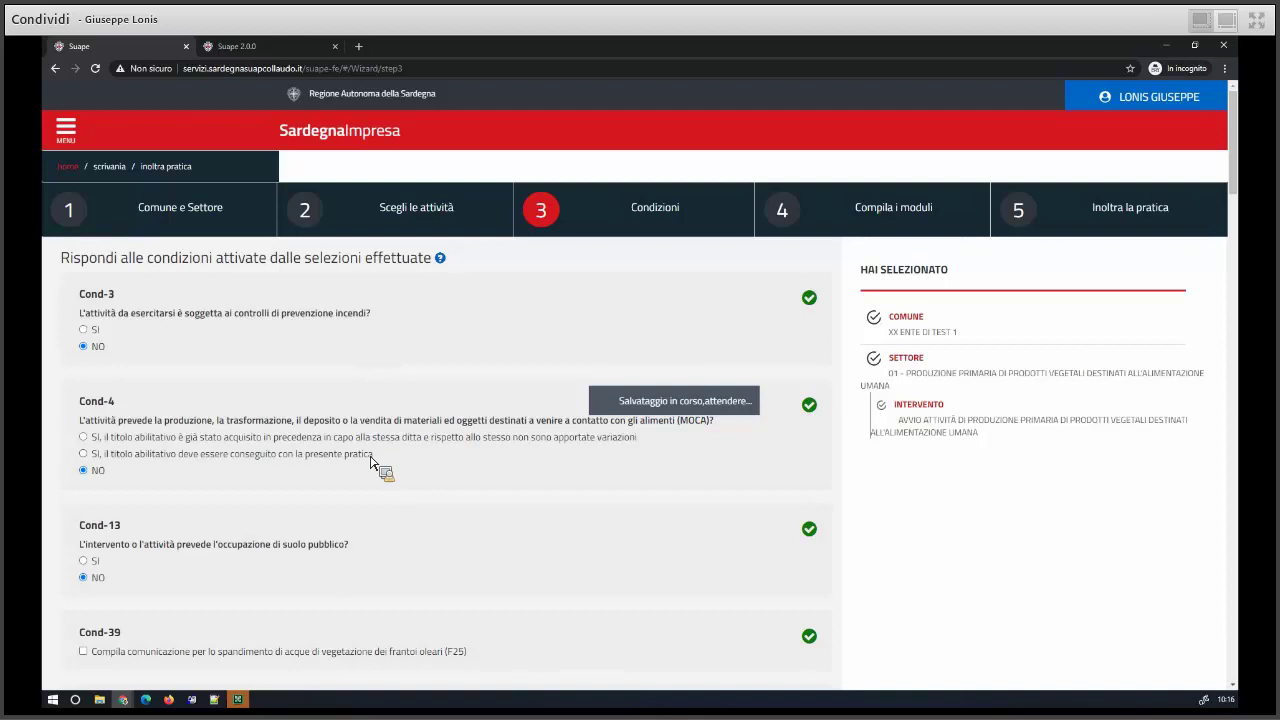
{"action": "scroll", "coordinate": [889, 565], "scroll_direction": "down", "scroll_amount": 10}
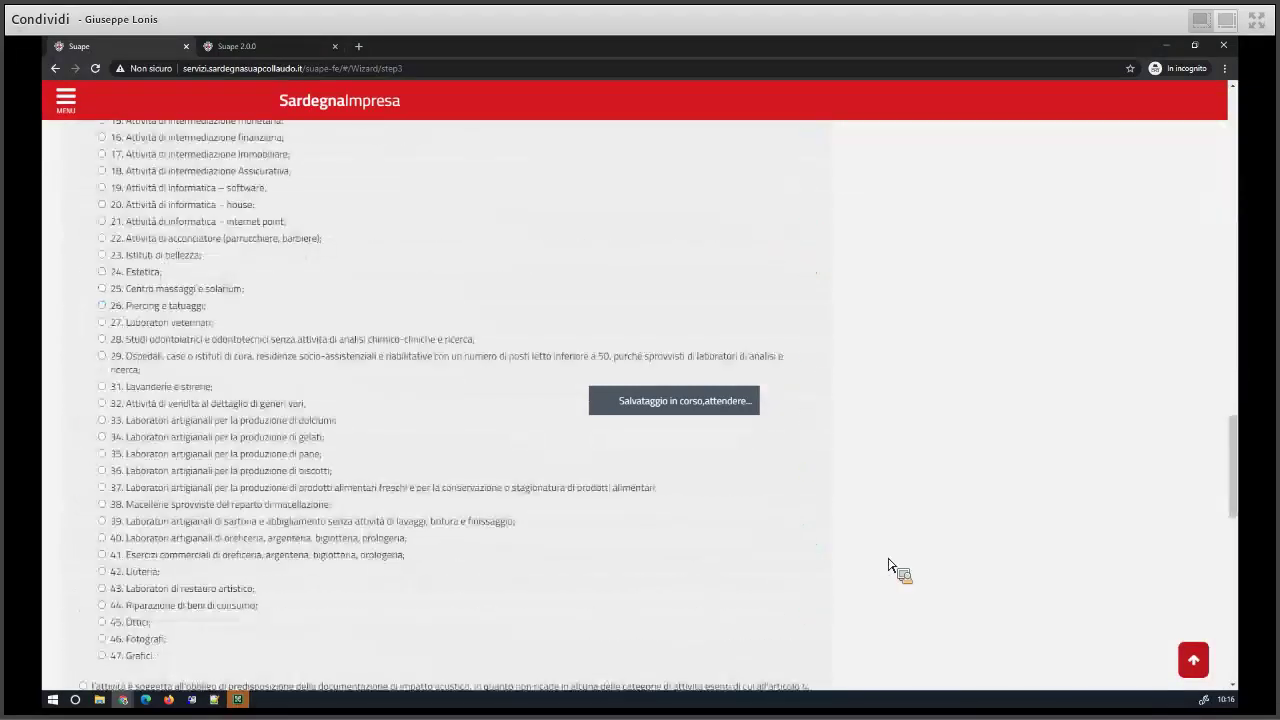
{"action": "scroll", "coordinate": [889, 565], "scroll_direction": "down", "scroll_amount": 5}
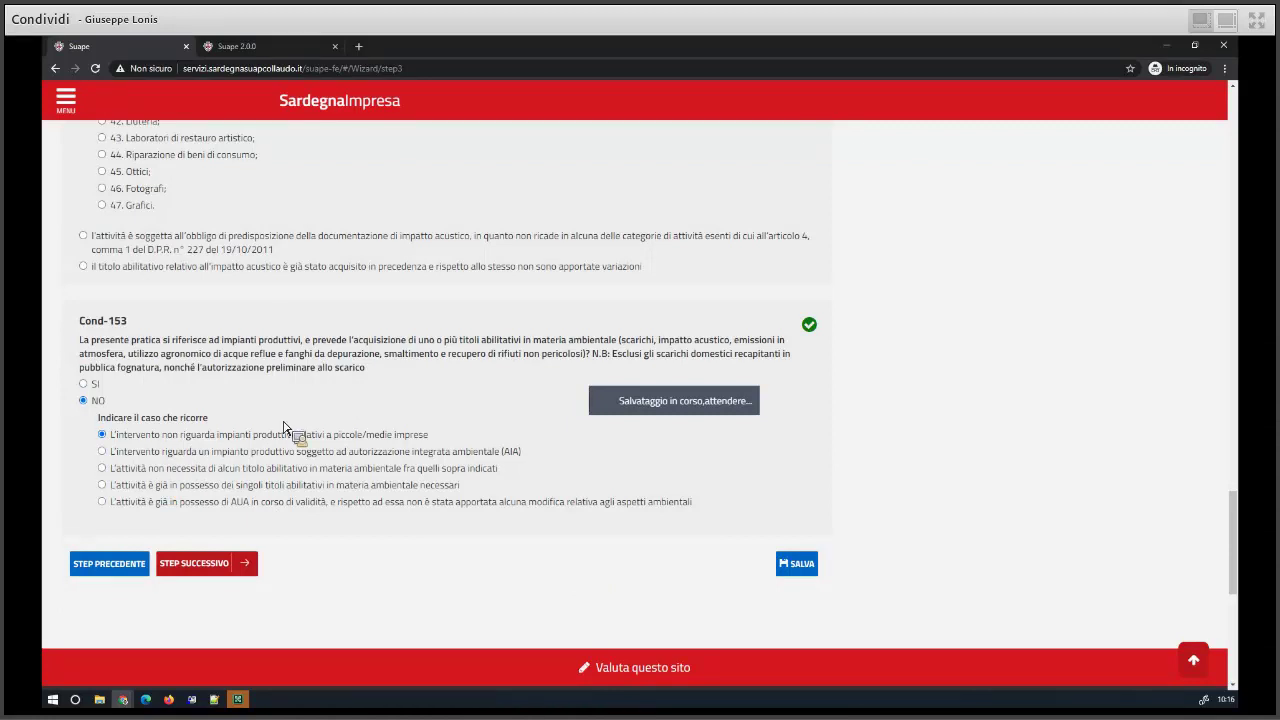
{"action": "scroll", "coordinate": [283, 427], "scroll_direction": "up", "scroll_amount": 9}
{"action": "scroll", "coordinate": [283, 427], "scroll_direction": "up", "scroll_amount": 10}
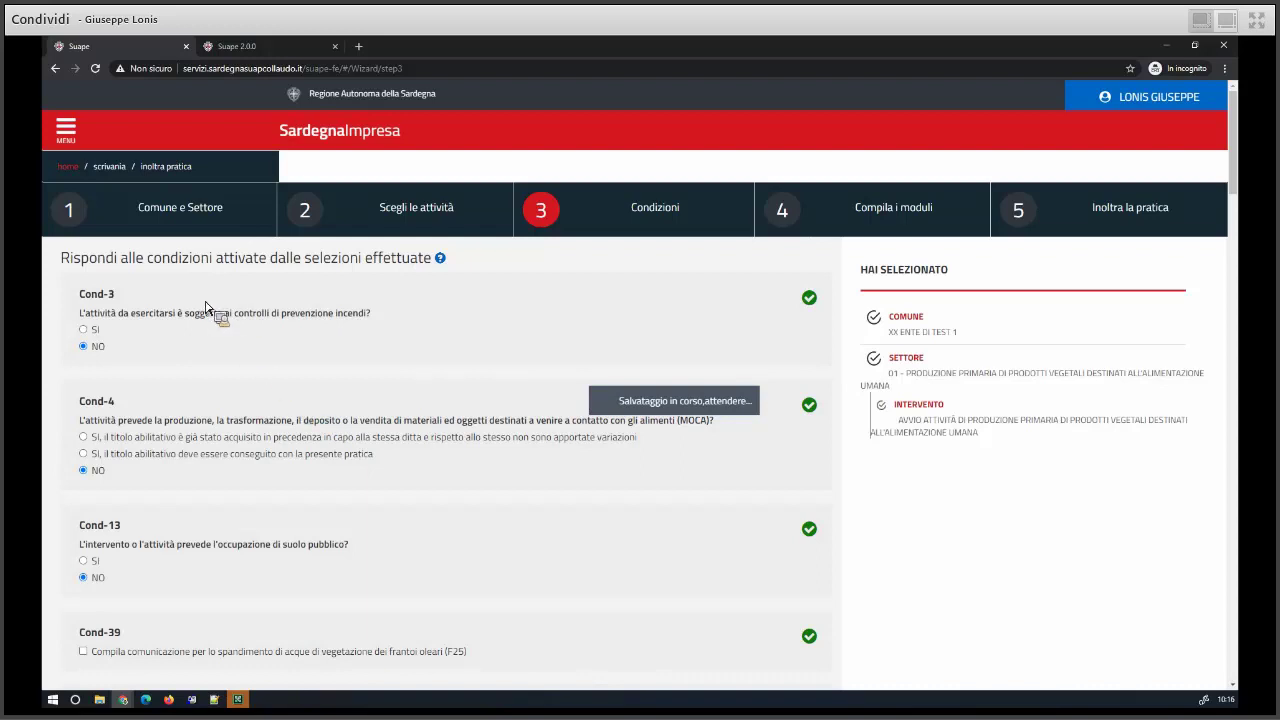
- Return to the desk's practices list and reload after the connection error
{"action": "left_click", "coordinate": [112, 166]}
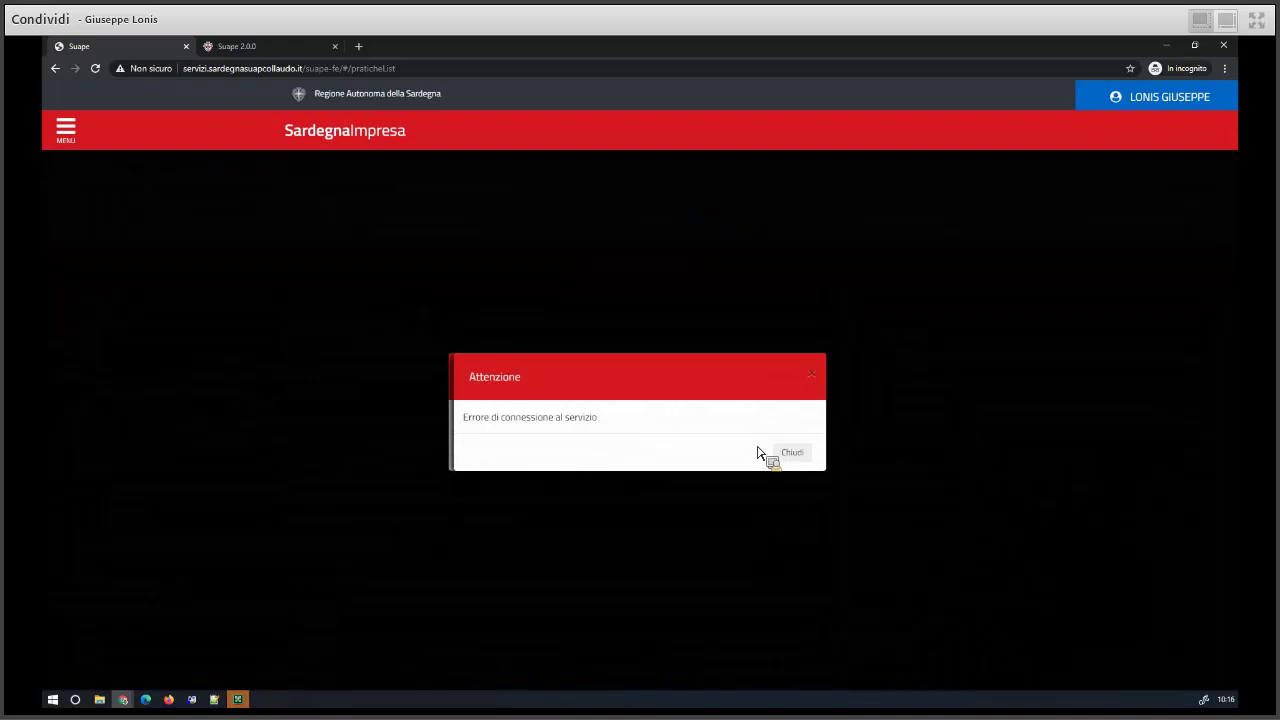
{"action": "left_click", "coordinate": [786, 450]}
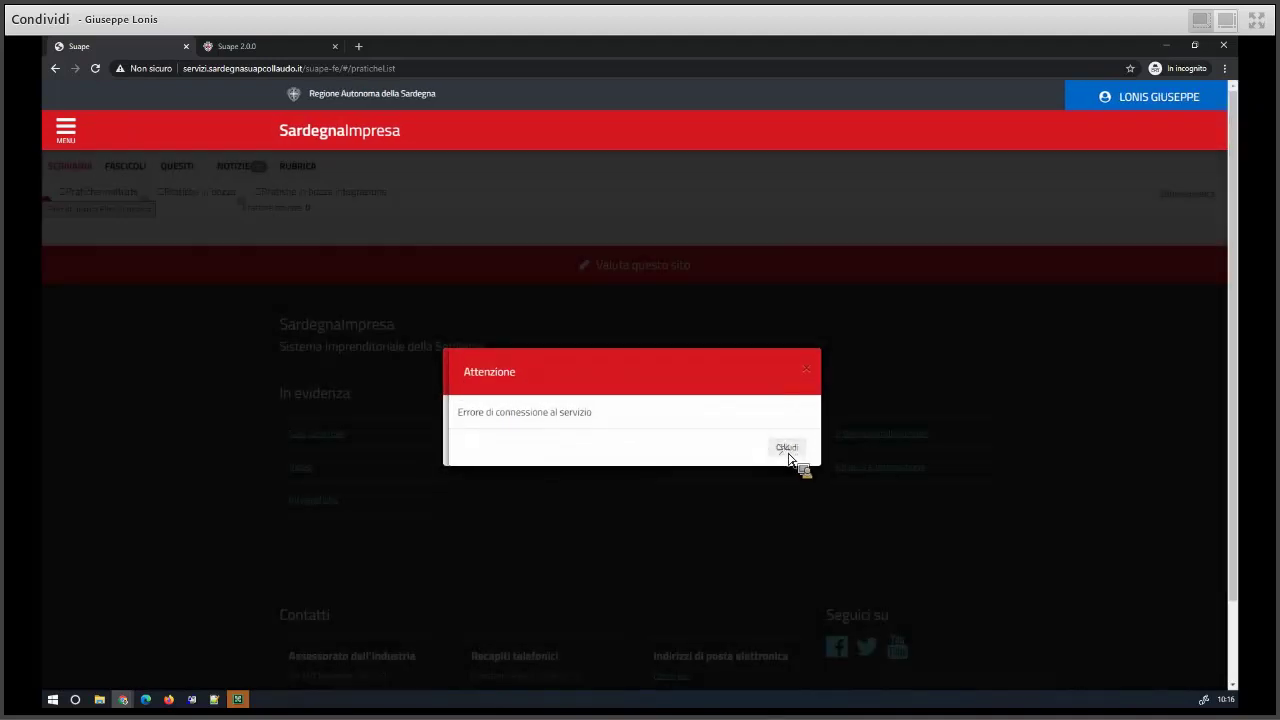
{"action": "left_click", "coordinate": [786, 448]}
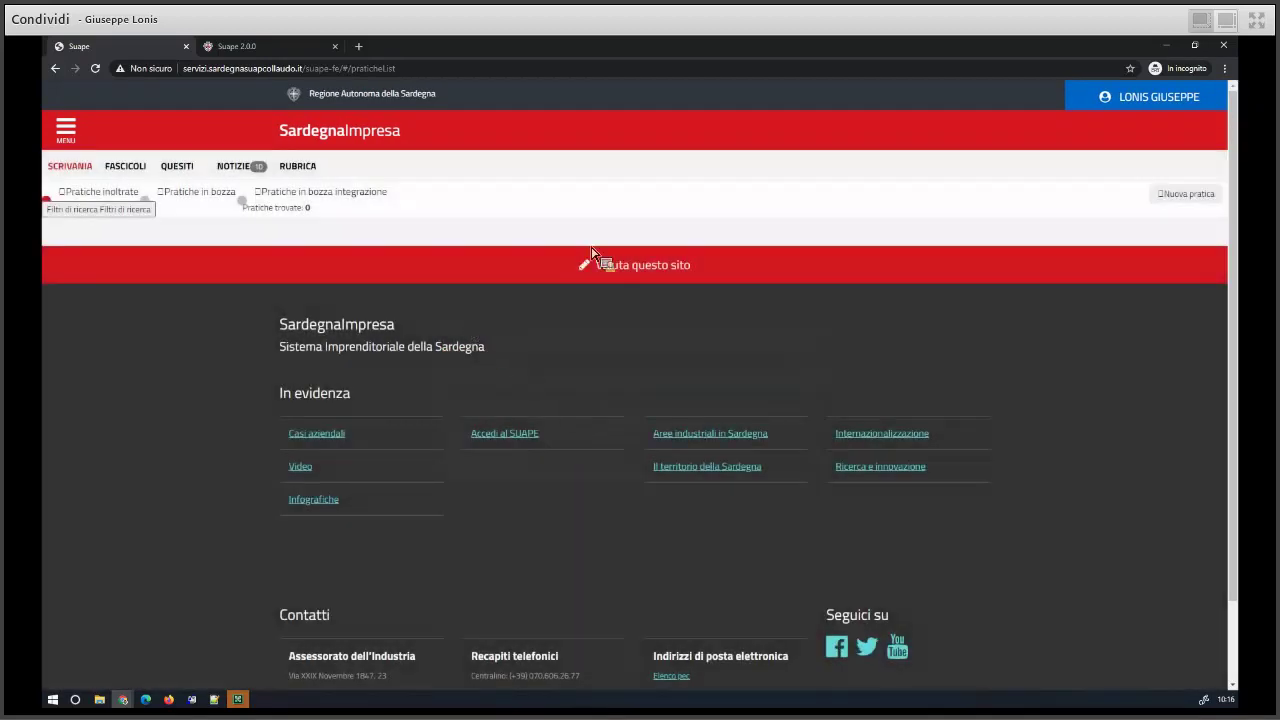
{"action": "left_click", "coordinate": [96, 68]}
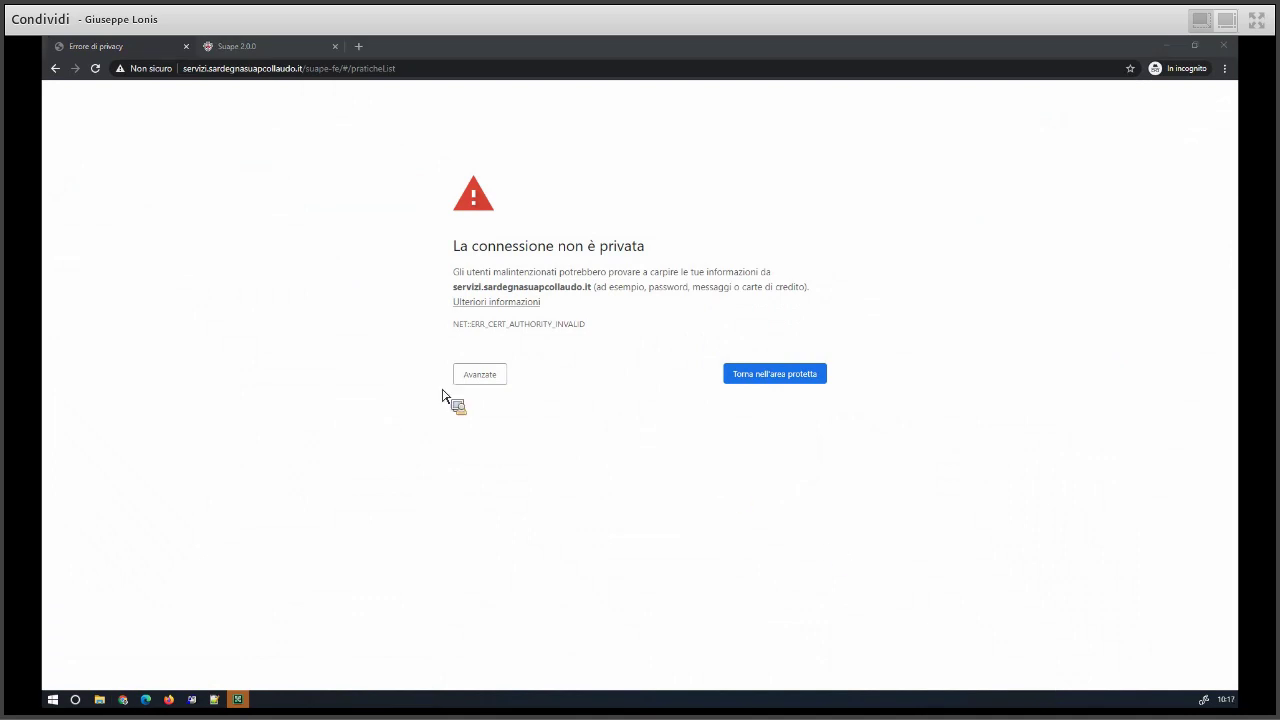
- Proceed to servizi.sardegnasuapcollaudo.it past the certificate warning and close the Informativa
{"action": "left_click", "coordinate": [480, 374]}
{"action": "left_click", "coordinate": [519, 486]}
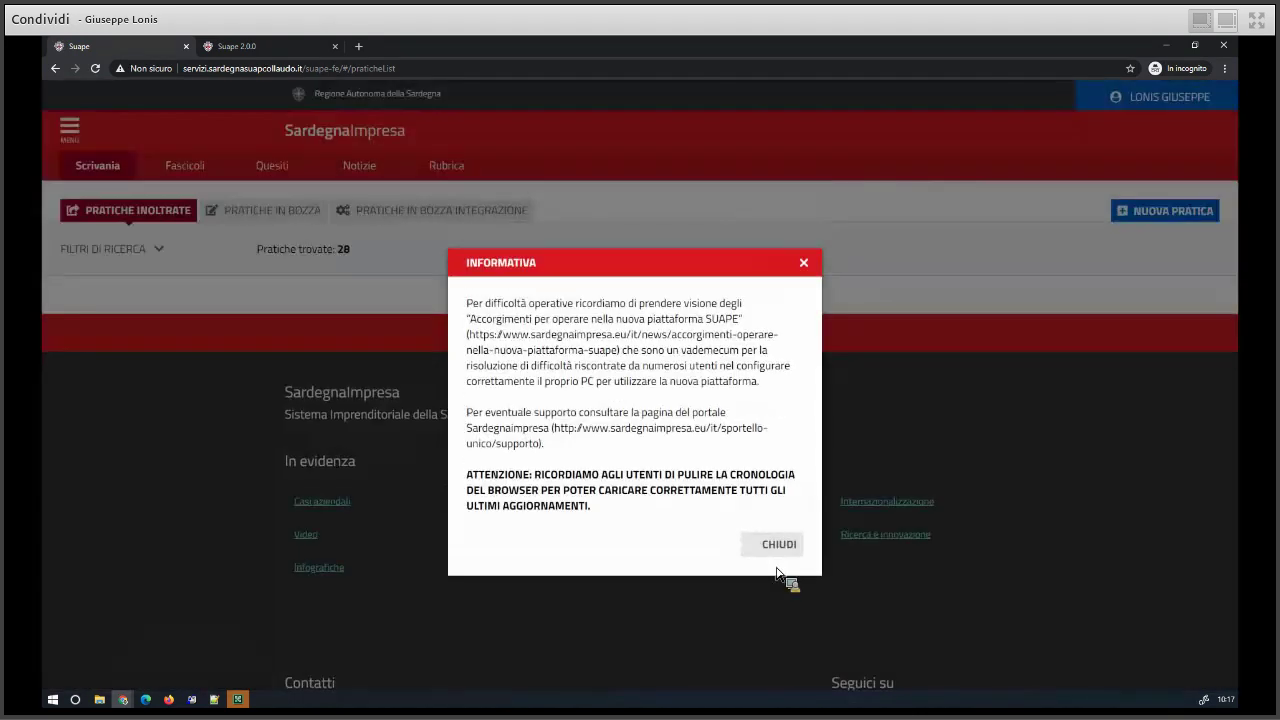
{"action": "left_click", "coordinate": [777, 548]}
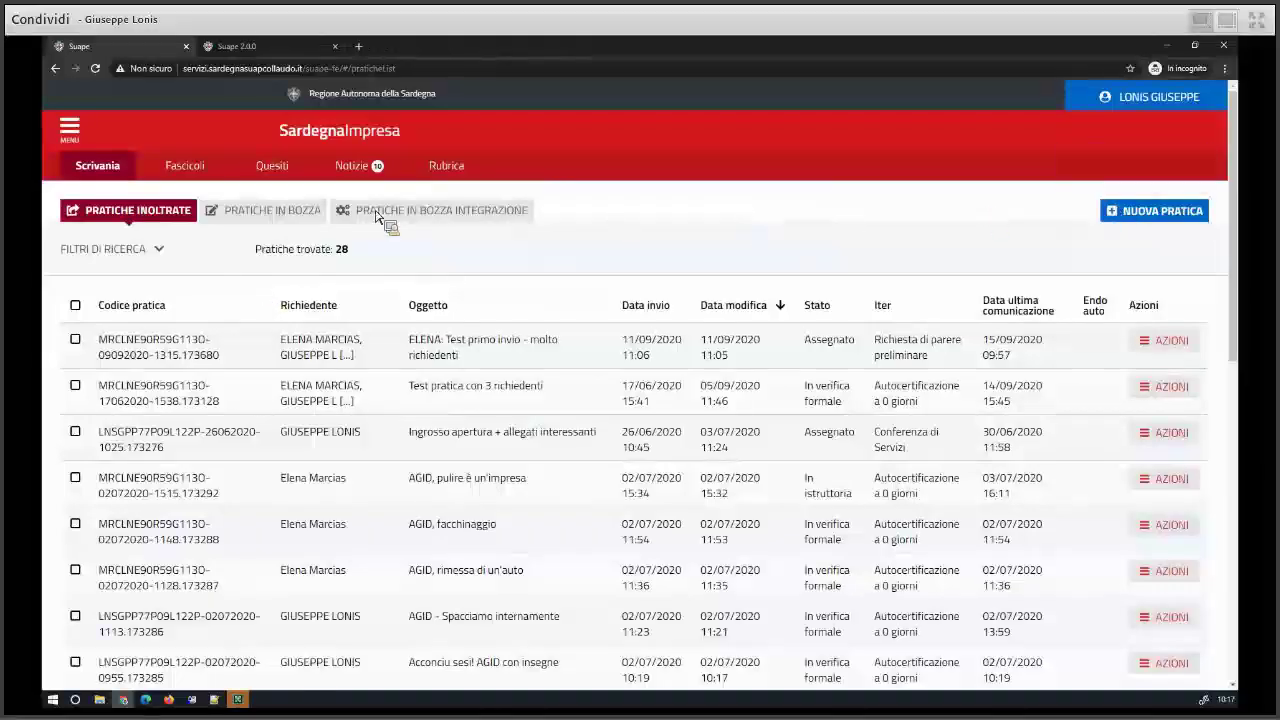
- Open the Produzione Vegetale draft from the Pratiche in bozza list for editing
{"action": "left_click", "coordinate": [263, 213]}
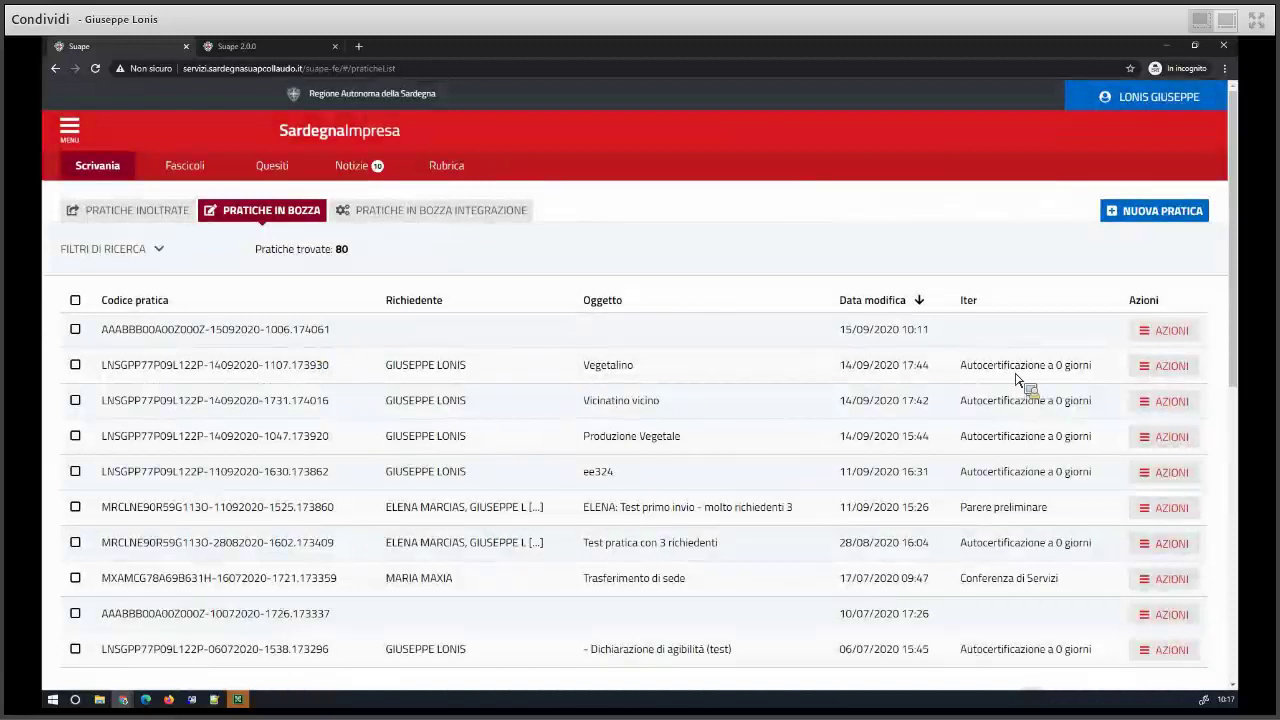
{"action": "left_click", "coordinate": [1155, 447]}
{"action": "left_click", "coordinate": [1088, 462]}
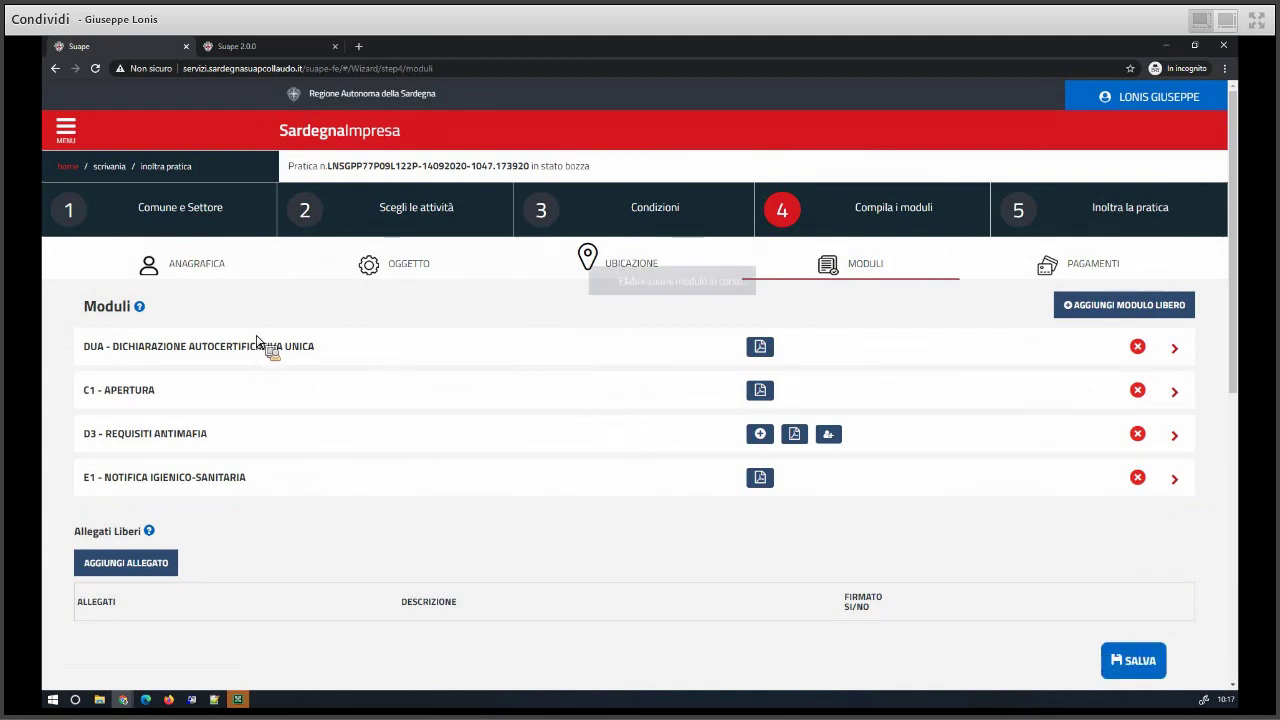
- Open the DUA module form and look through its sections
{"action": "left_click", "coordinate": [262, 342]}
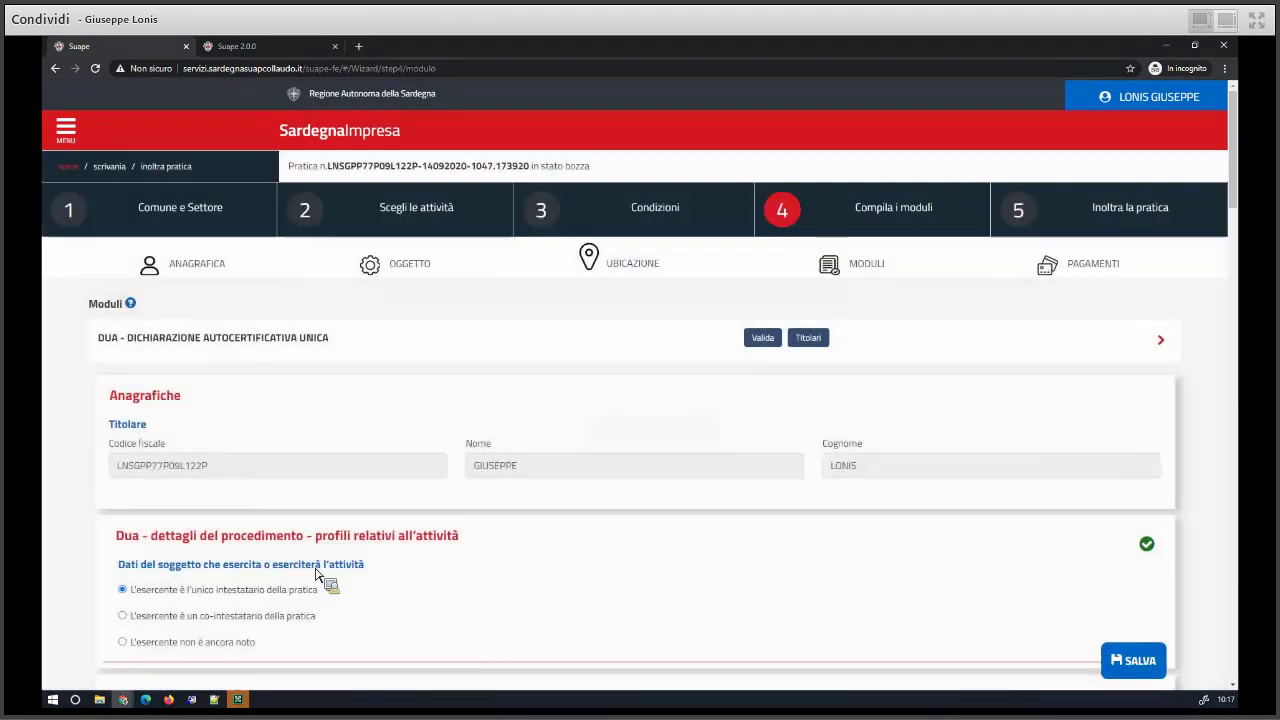
{"action": "scroll", "coordinate": [294, 551], "scroll_direction": "down", "scroll_amount": 4}
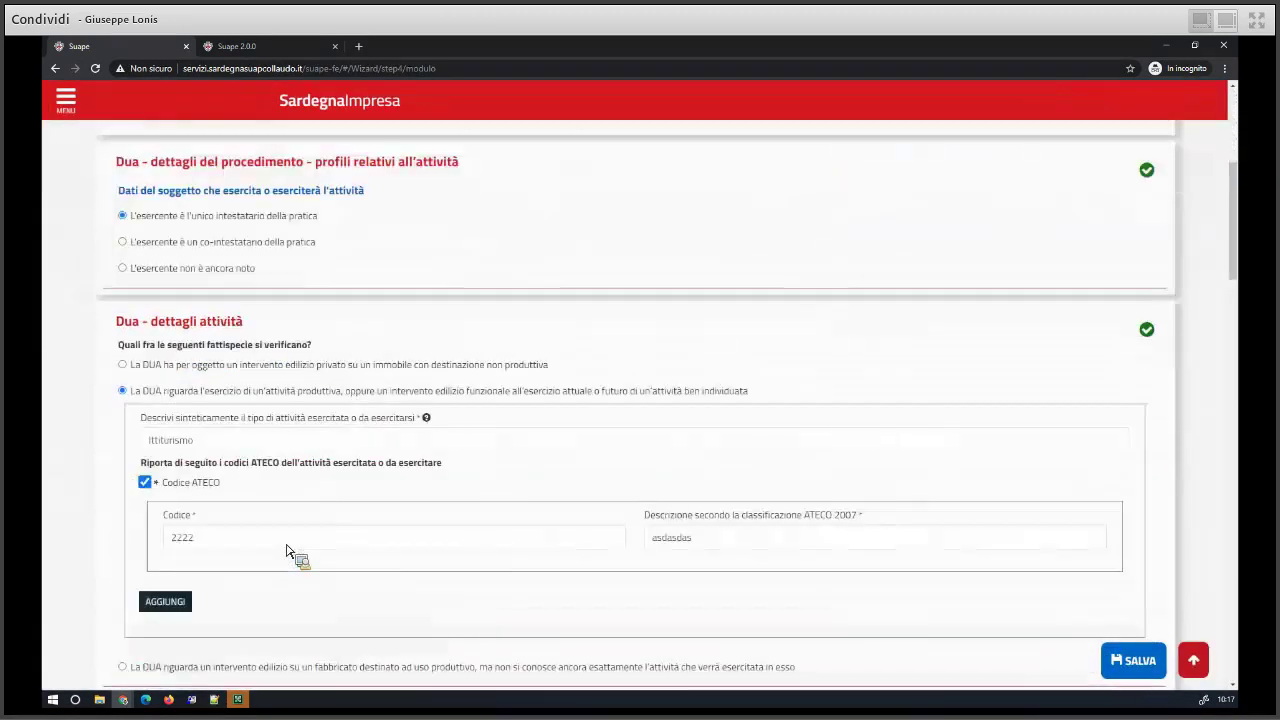
{"action": "scroll", "coordinate": [285, 545], "scroll_direction": "up", "scroll_amount": 1}
{"action": "left_click_drag", "start_coordinate": [124, 224], "coordinate": [225, 222]}
{"action": "scroll", "coordinate": [318, 345], "scroll_direction": "down", "scroll_amount": 1}
{"action": "scroll", "coordinate": [318, 345], "scroll_direction": "down", "scroll_amount": 2}
{"action": "scroll", "coordinate": [318, 345], "scroll_direction": "down", "scroll_amount": 2}
{"action": "scroll", "coordinate": [318, 345], "scroll_direction": "down", "scroll_amount": 2}
{"action": "scroll", "coordinate": [318, 345], "scroll_direction": "up", "scroll_amount": 2}
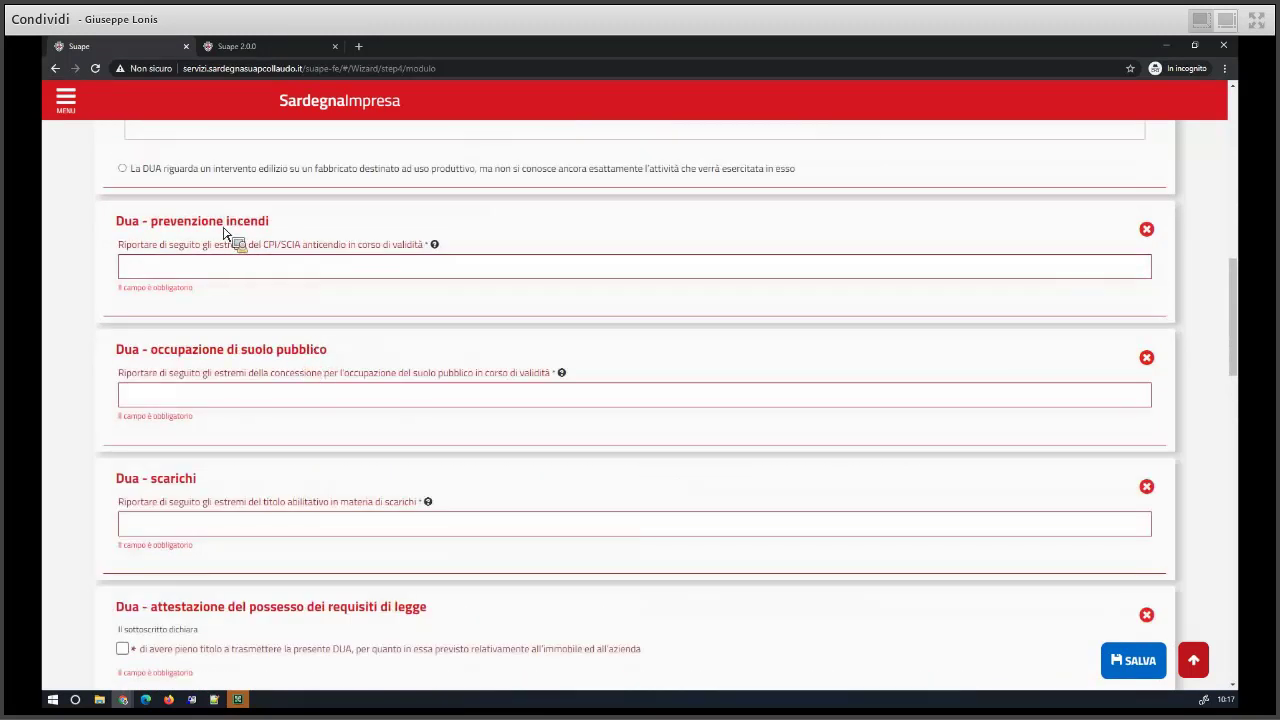
{"action": "left_click_drag", "start_coordinate": [216, 246], "coordinate": [300, 448]}
{"action": "scroll", "coordinate": [306, 451], "scroll_direction": "down", "scroll_amount": 2}
{"action": "scroll", "coordinate": [300, 444], "scroll_direction": "down", "scroll_amount": 6}
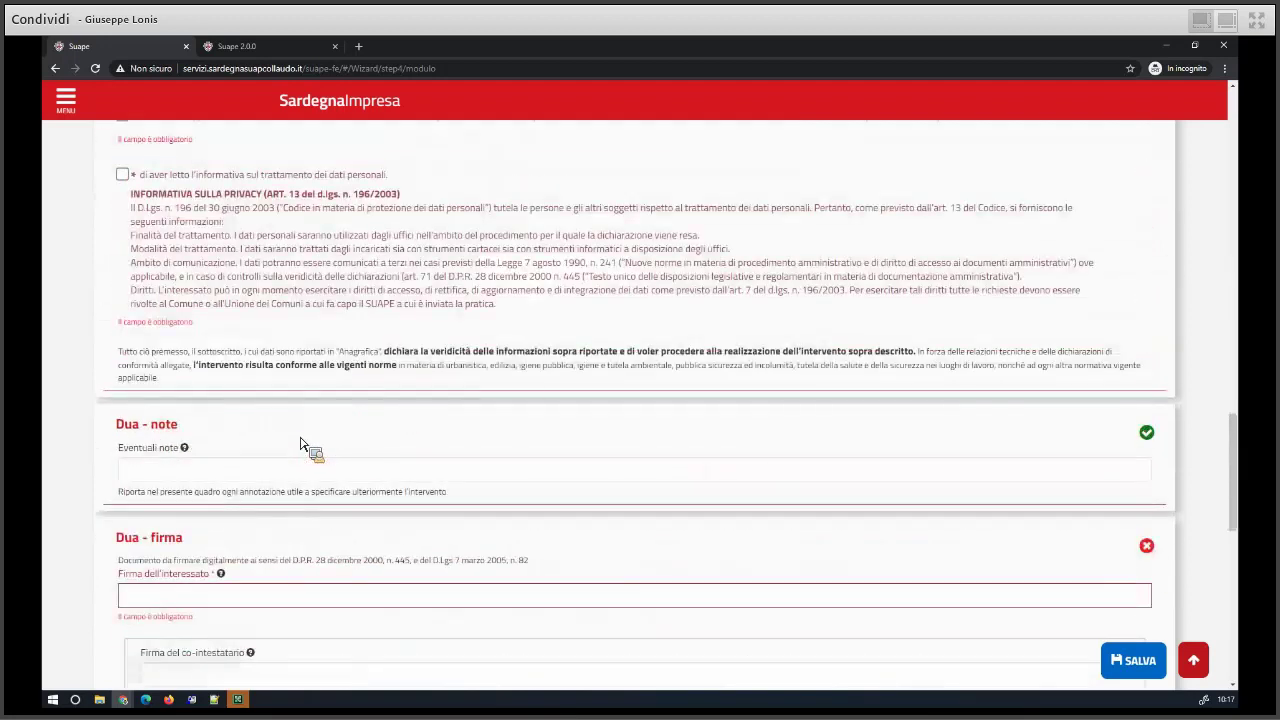
- Start a new practice with Nuova Pratica from the Scrivania
{"action": "scroll", "coordinate": [300, 444], "scroll_direction": "up", "scroll_amount": 4}
{"action": "scroll", "coordinate": [294, 427], "scroll_direction": "up", "scroll_amount": 15}
{"action": "left_click_drag", "start_coordinate": [294, 427], "coordinate": [1140, 220]}
{"action": "left_click", "coordinate": [1140, 220]}
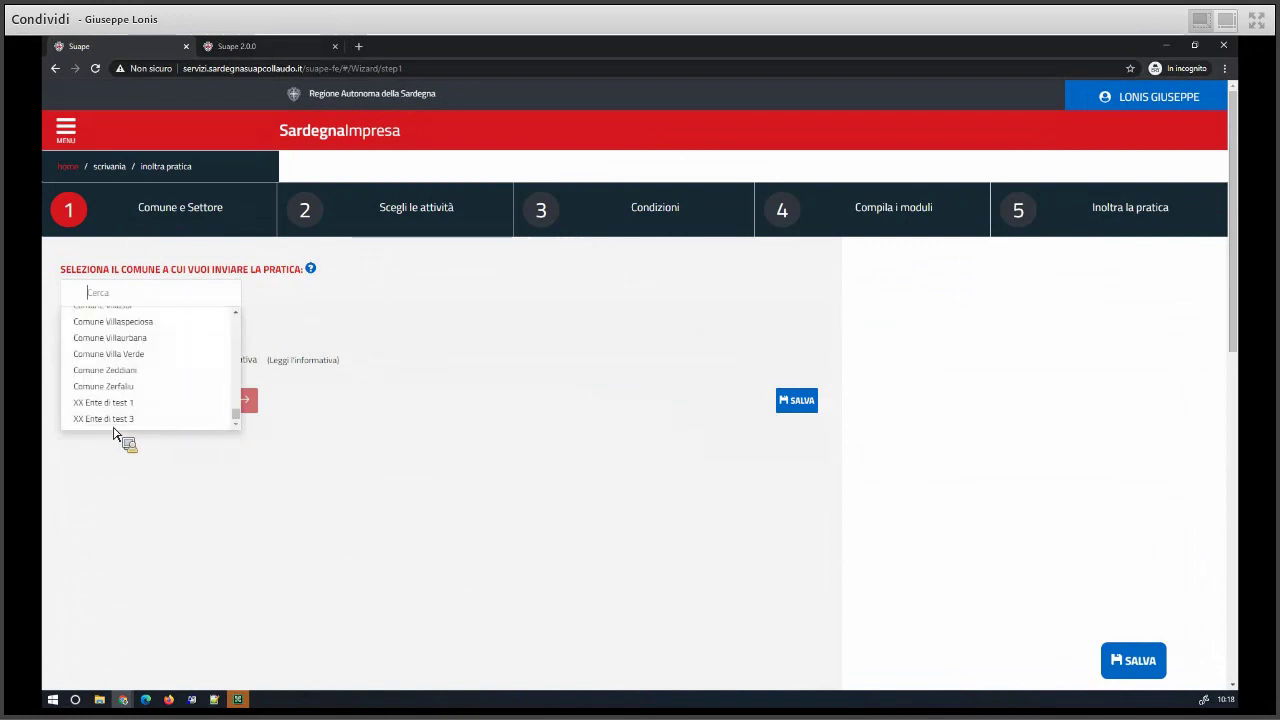
- Address the practice to XX Ente di test 3, choose vegetable food production, and acknowledge the informativa
{"action": "left_click", "coordinate": [134, 424]}
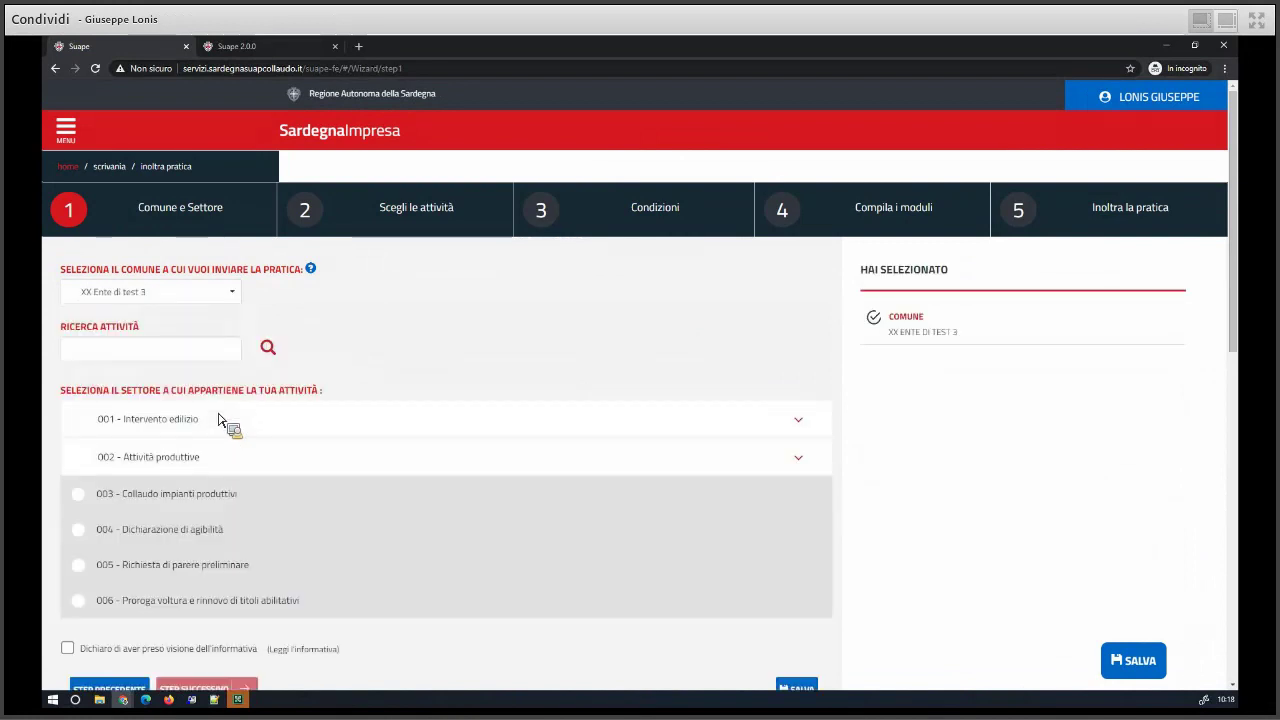
{"action": "left_click", "coordinate": [158, 466]}
{"action": "left_click", "coordinate": [181, 512]}
{"action": "left_click", "coordinate": [194, 538]}
{"action": "scroll", "coordinate": [194, 565], "scroll_direction": "down", "scroll_amount": 10}
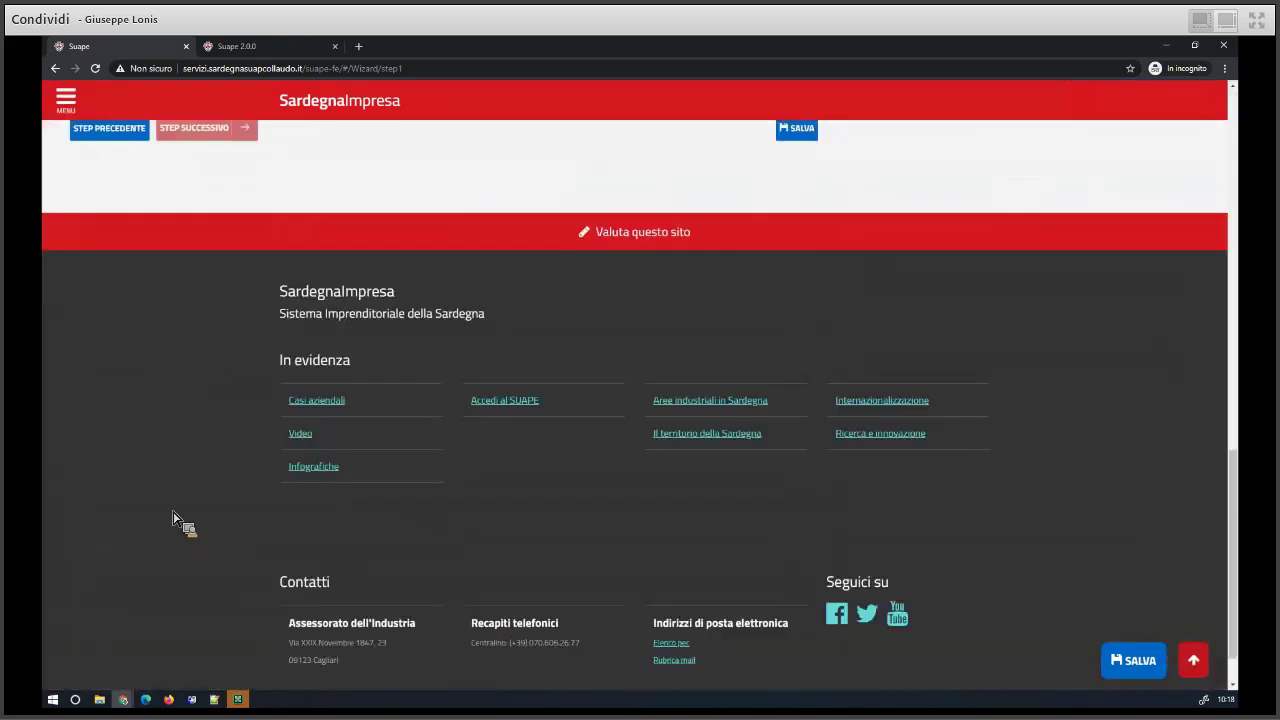
{"action": "scroll", "coordinate": [124, 402], "scroll_direction": "up", "scroll_amount": 2}
{"action": "left_click", "coordinate": [69, 277]}
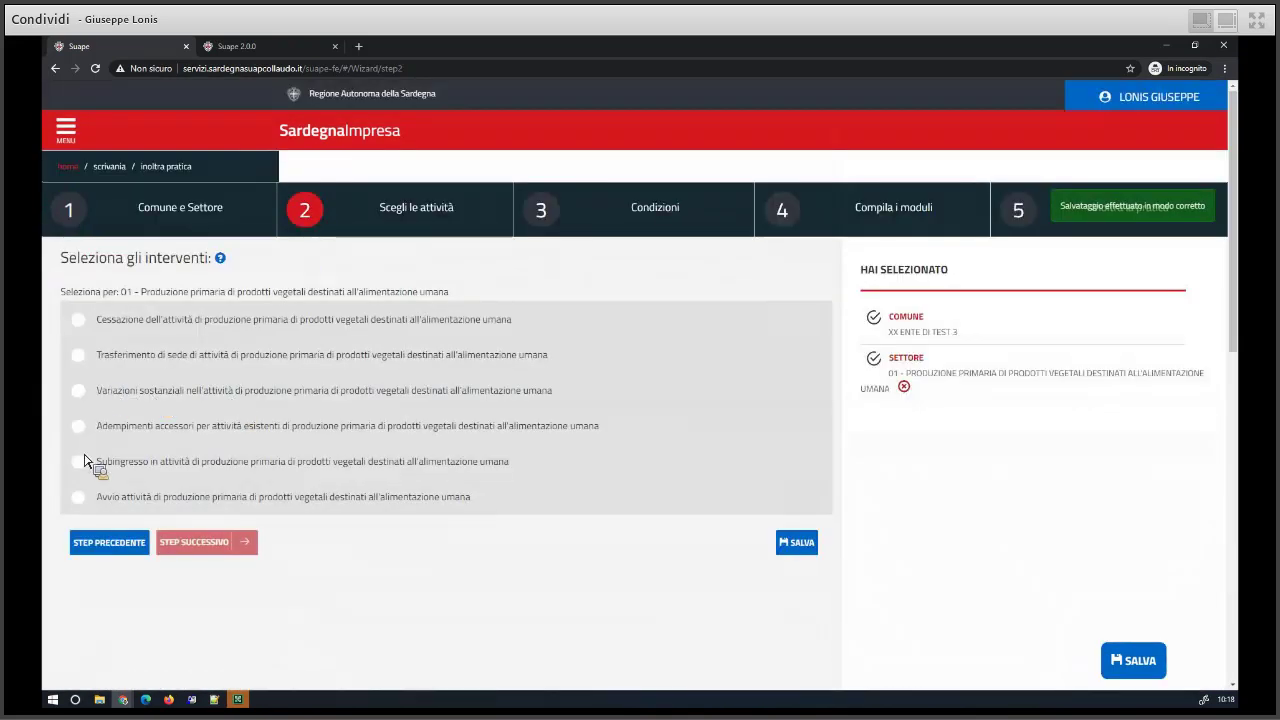
- Choose the Avvio attività intervention, then answer NO to Cond-3 and Cond-4
{"action": "left_click", "coordinate": [83, 502]}
{"action": "left_click", "coordinate": [220, 543]}
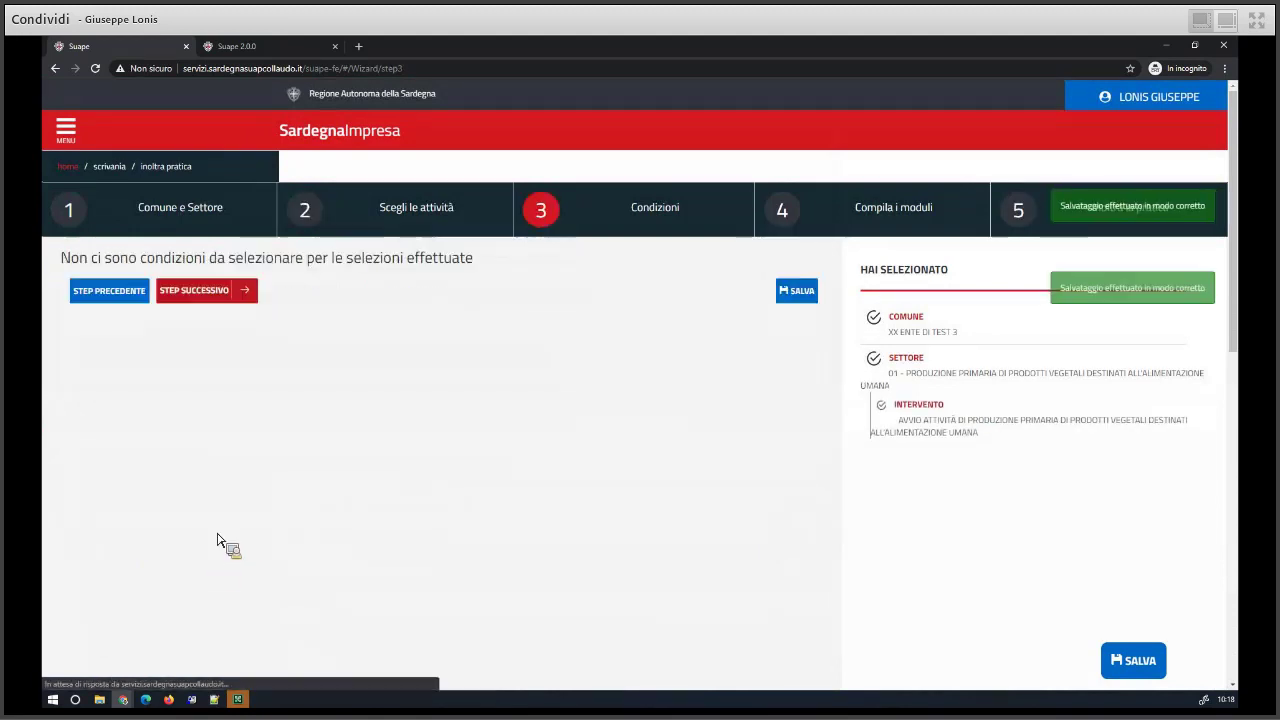
{"action": "left_click", "coordinate": [83, 346]}
{"action": "left_click", "coordinate": [83, 470]}
{"action": "scroll", "coordinate": [114, 486], "scroll_direction": "down", "scroll_amount": 1}
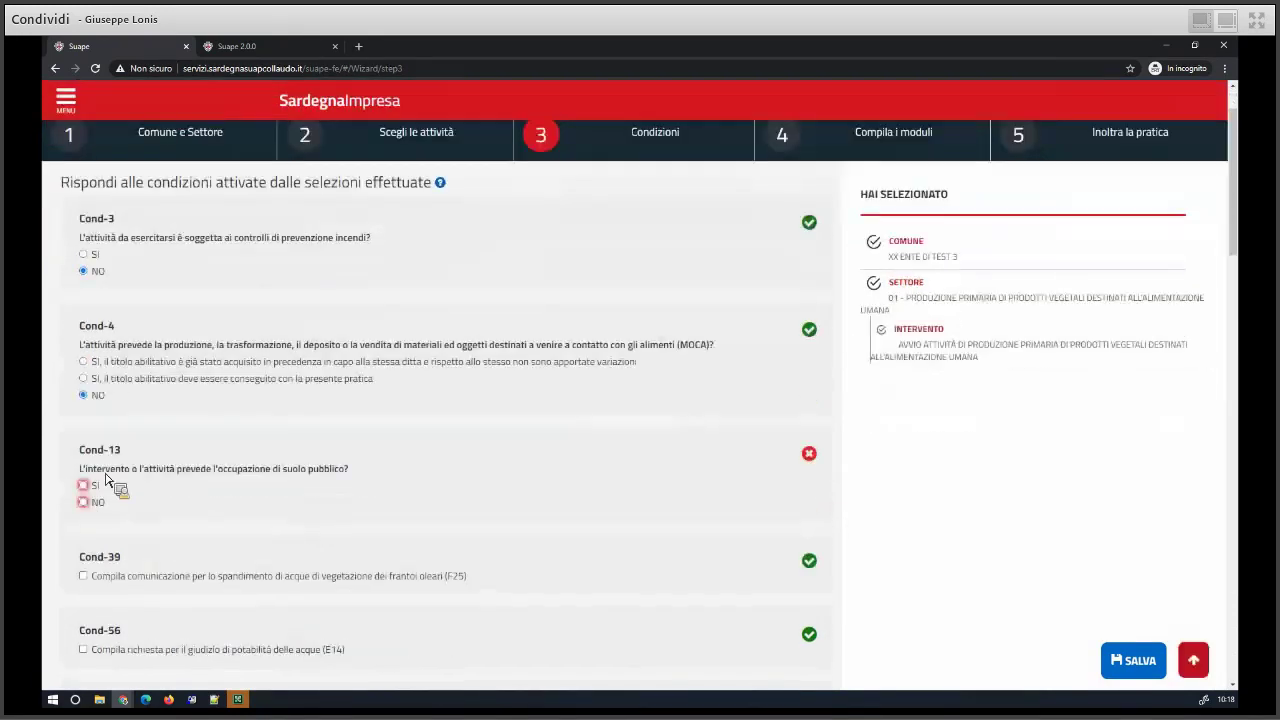
- Answer NO to Cond-13, Cond-94, Cond-112, Cond-150 and Cond-151
{"action": "left_click", "coordinate": [83, 453]}
{"action": "scroll", "coordinate": [125, 488], "scroll_direction": "down", "scroll_amount": 2}
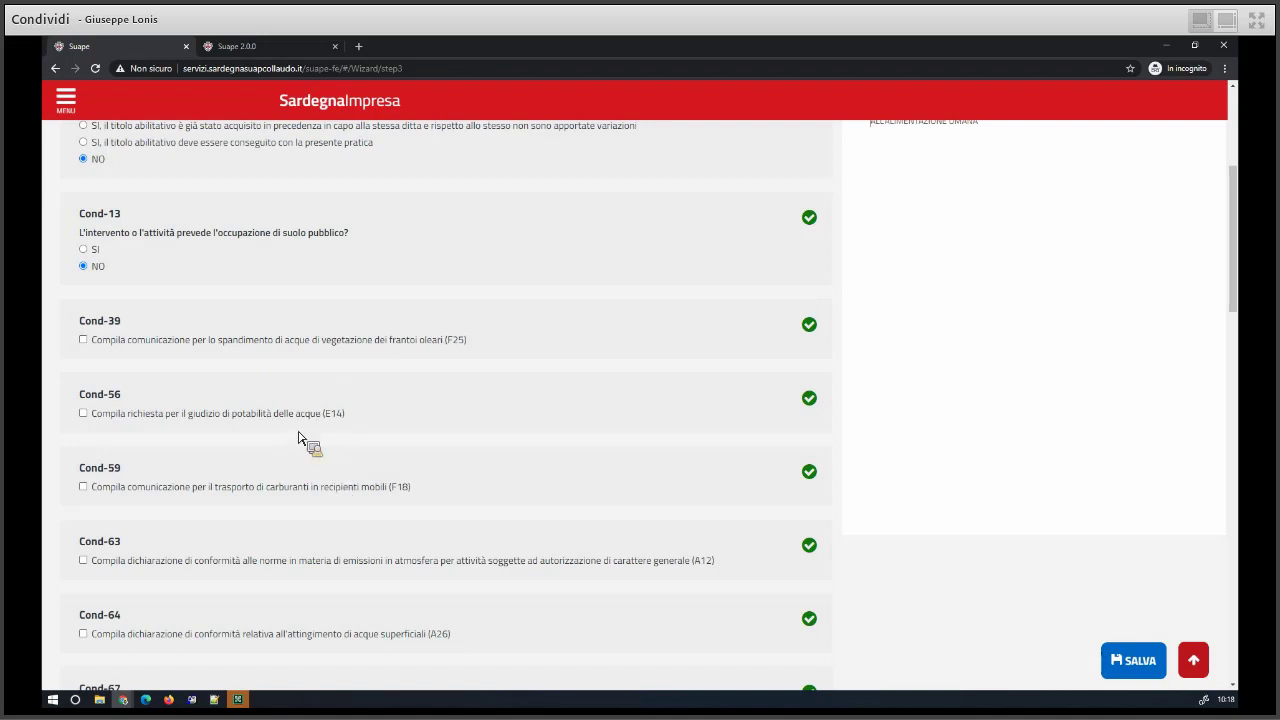
{"action": "scroll", "coordinate": [187, 463], "scroll_direction": "down", "scroll_amount": 2}
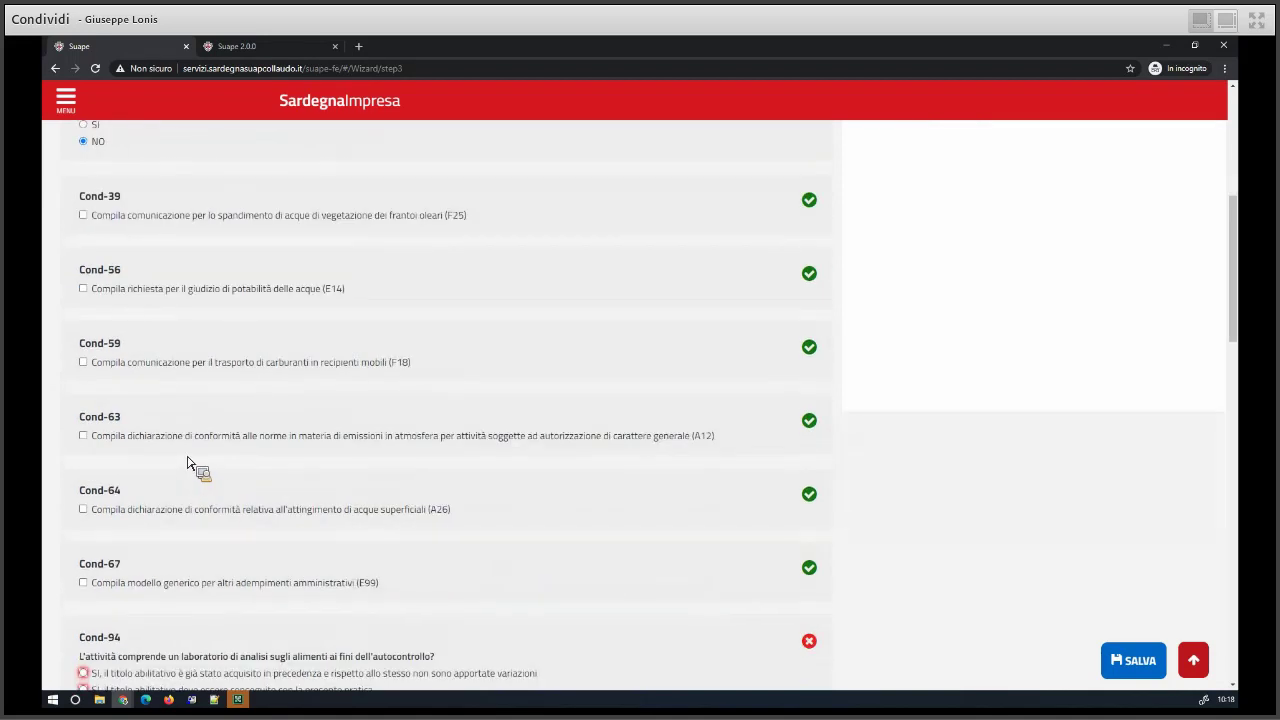
{"action": "scroll", "coordinate": [186, 463], "scroll_direction": "down", "scroll_amount": 2}
{"action": "left_click", "coordinate": [84, 582]}
{"action": "scroll", "coordinate": [160, 565], "scroll_direction": "down", "scroll_amount": 2}
{"action": "scroll", "coordinate": [85, 520], "scroll_direction": "down", "scroll_amount": 2}
{"action": "left_click", "coordinate": [88, 513]}
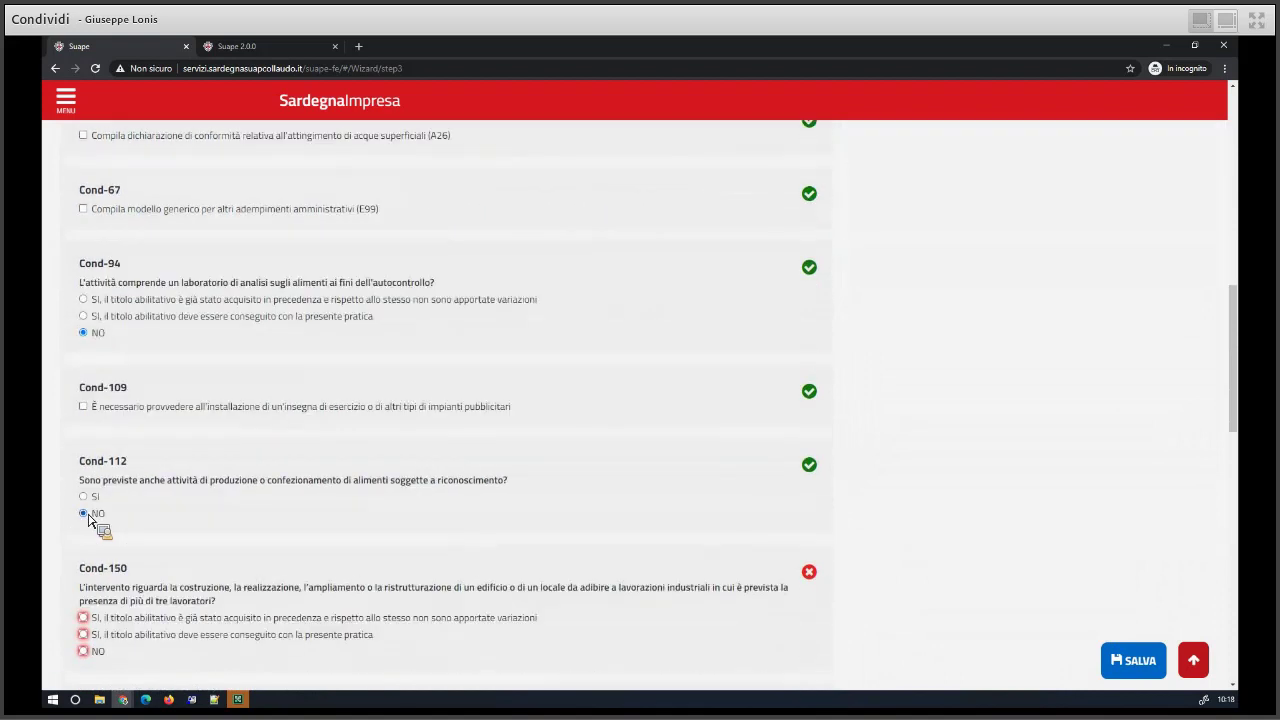
{"action": "scroll", "coordinate": [137, 530], "scroll_direction": "down", "scroll_amount": 3}
{"action": "left_click", "coordinate": [88, 464]}
{"action": "left_click", "coordinate": [85, 571]}
- Claim the Cond-152 acoustic exemption, answer Cond-153 NO (no SME production plants), and advance
{"action": "scroll", "coordinate": [137, 571], "scroll_direction": "down", "scroll_amount": 4}
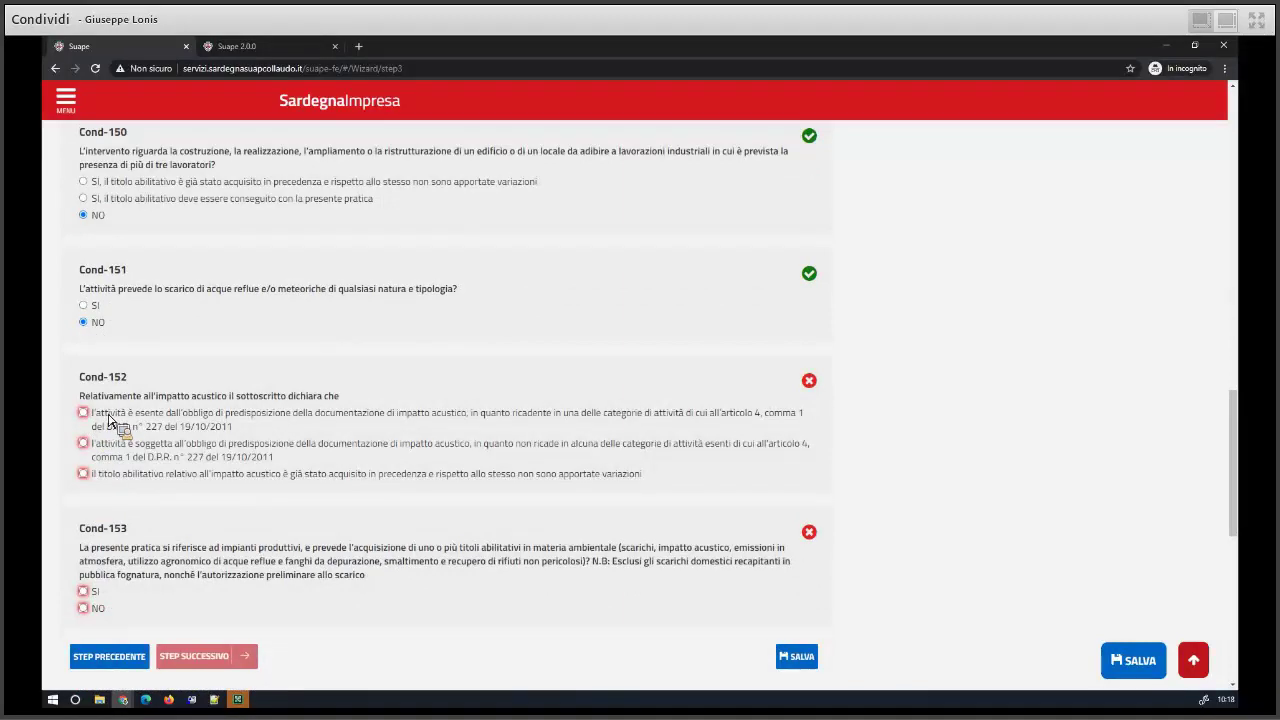
{"action": "left_click", "coordinate": [108, 419]}
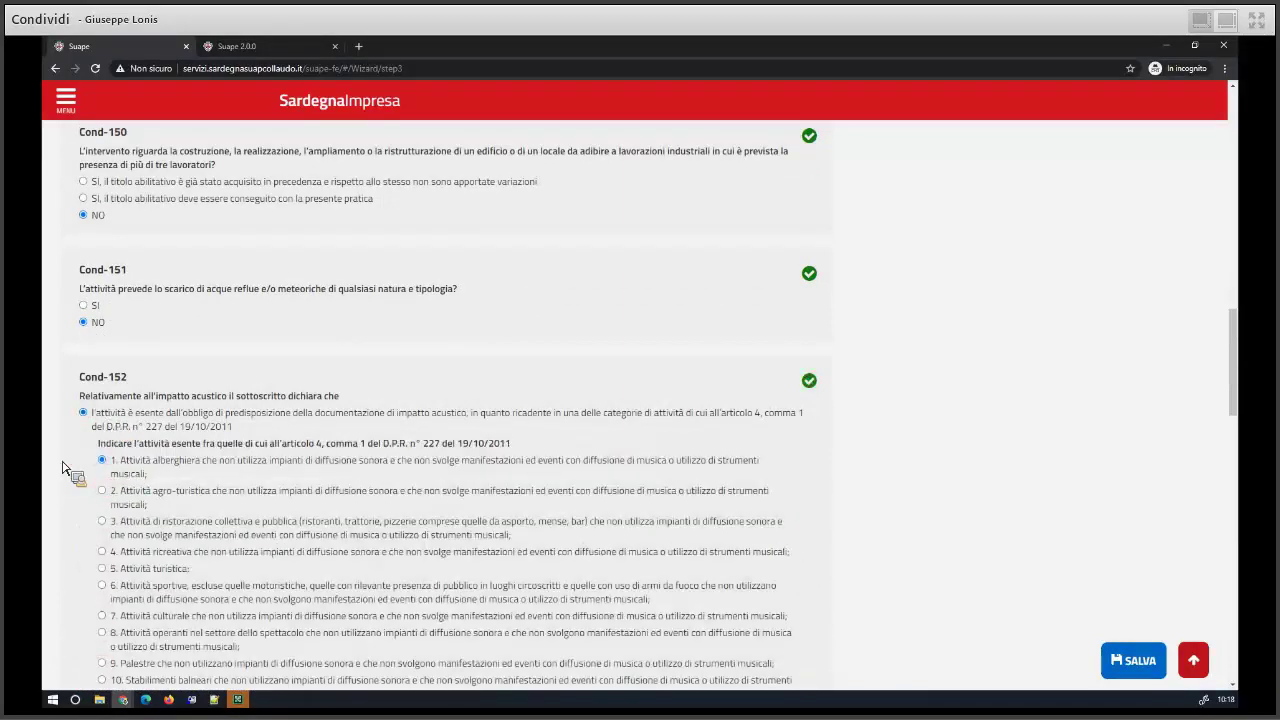
{"action": "scroll", "coordinate": [62, 468], "scroll_direction": "down", "scroll_amount": 3}
{"action": "scroll", "coordinate": [85, 386], "scroll_direction": "down", "scroll_amount": 9}
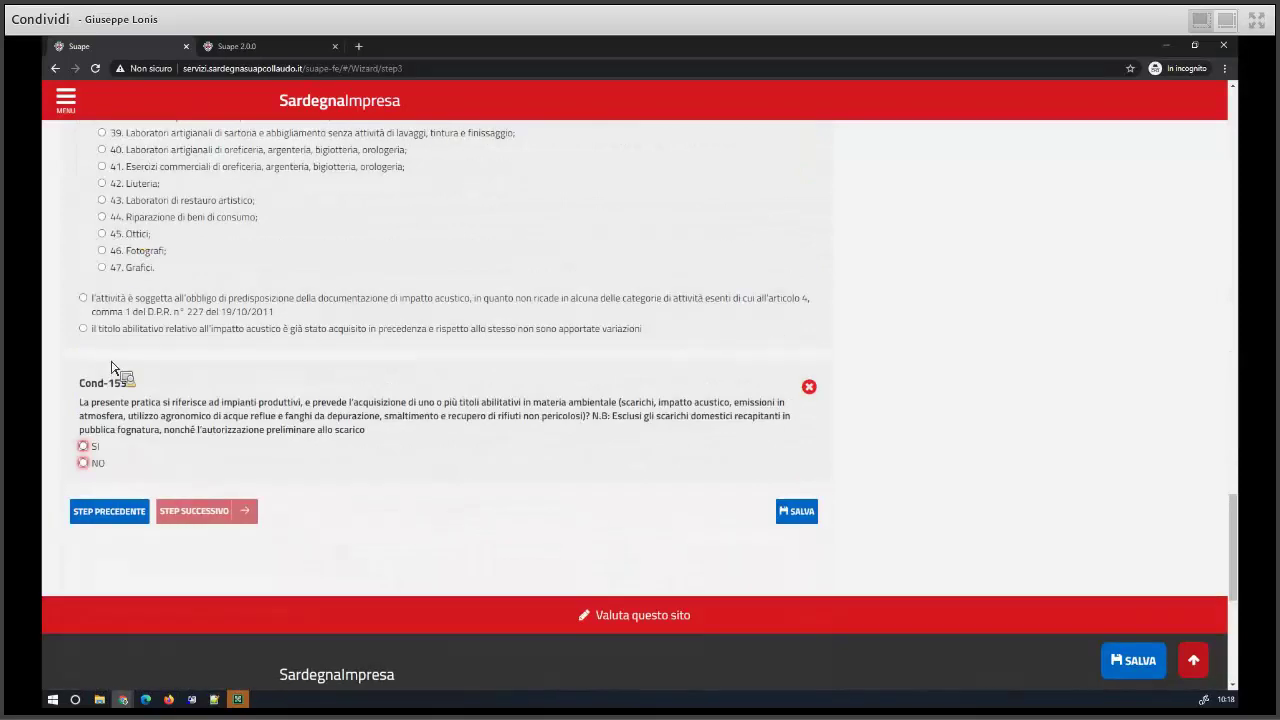
{"action": "left_click", "coordinate": [84, 463]}
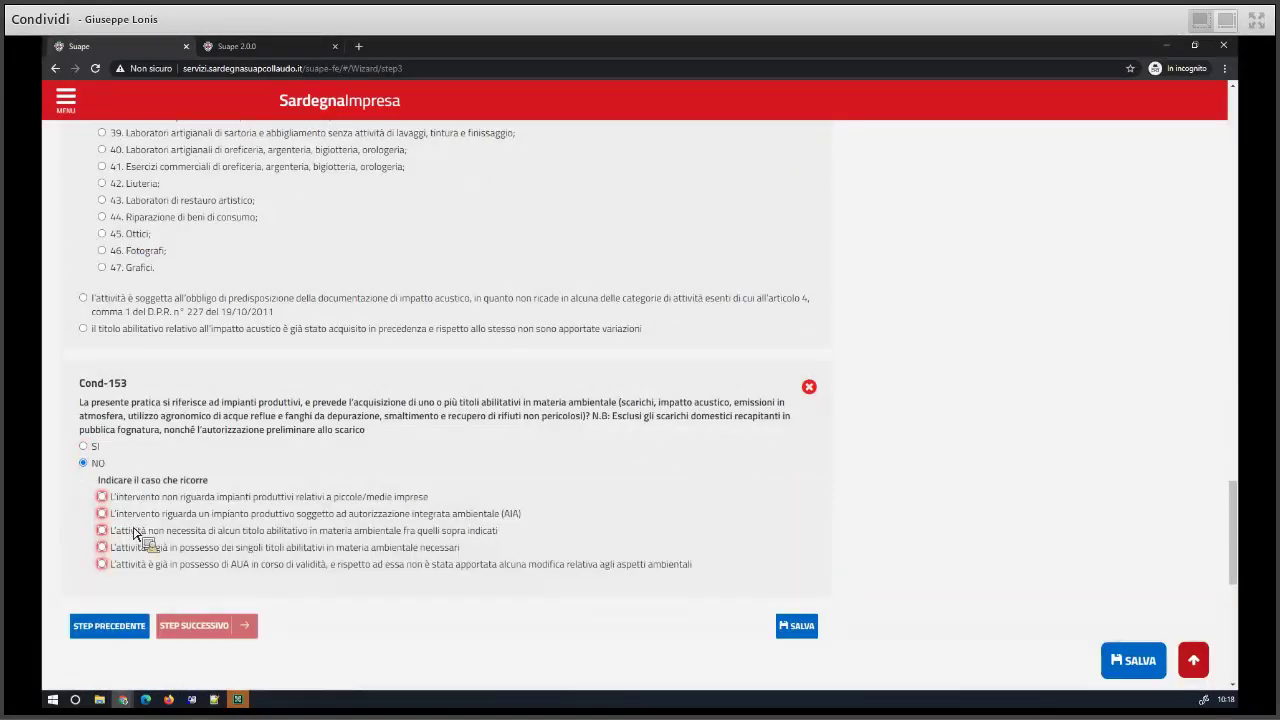
{"action": "left_click", "coordinate": [186, 498]}
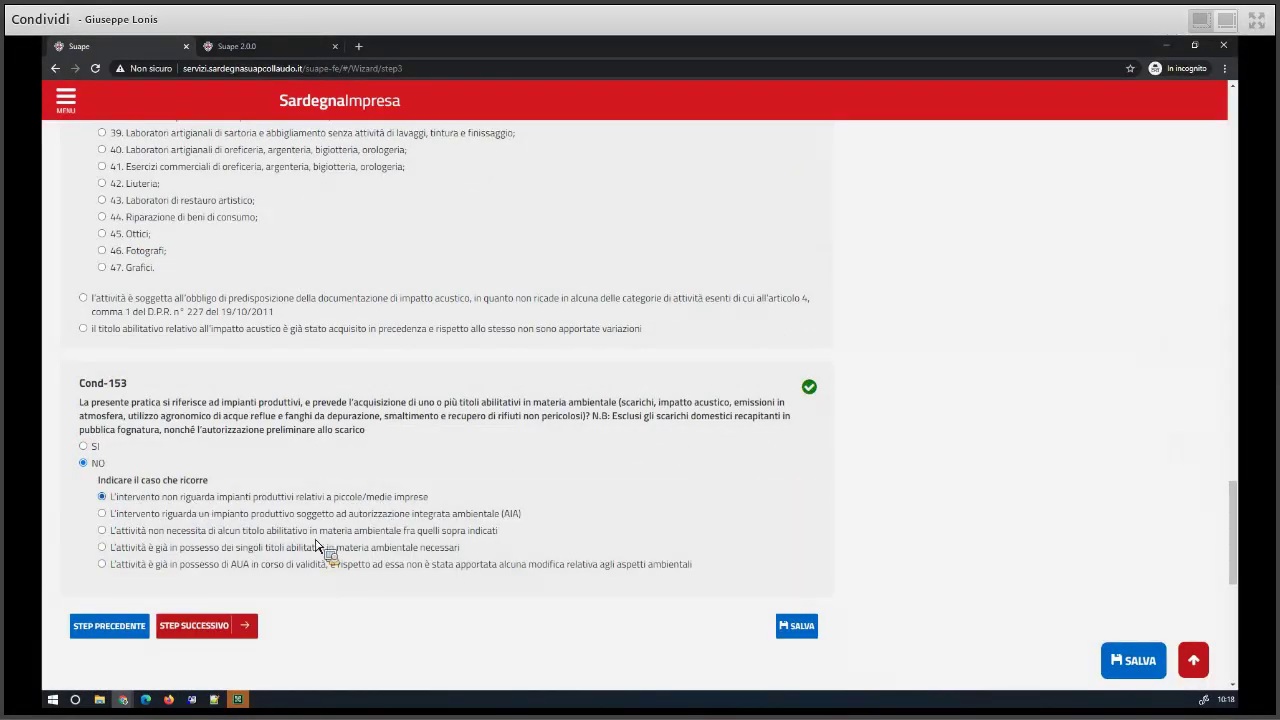
{"action": "left_click", "coordinate": [205, 626]}
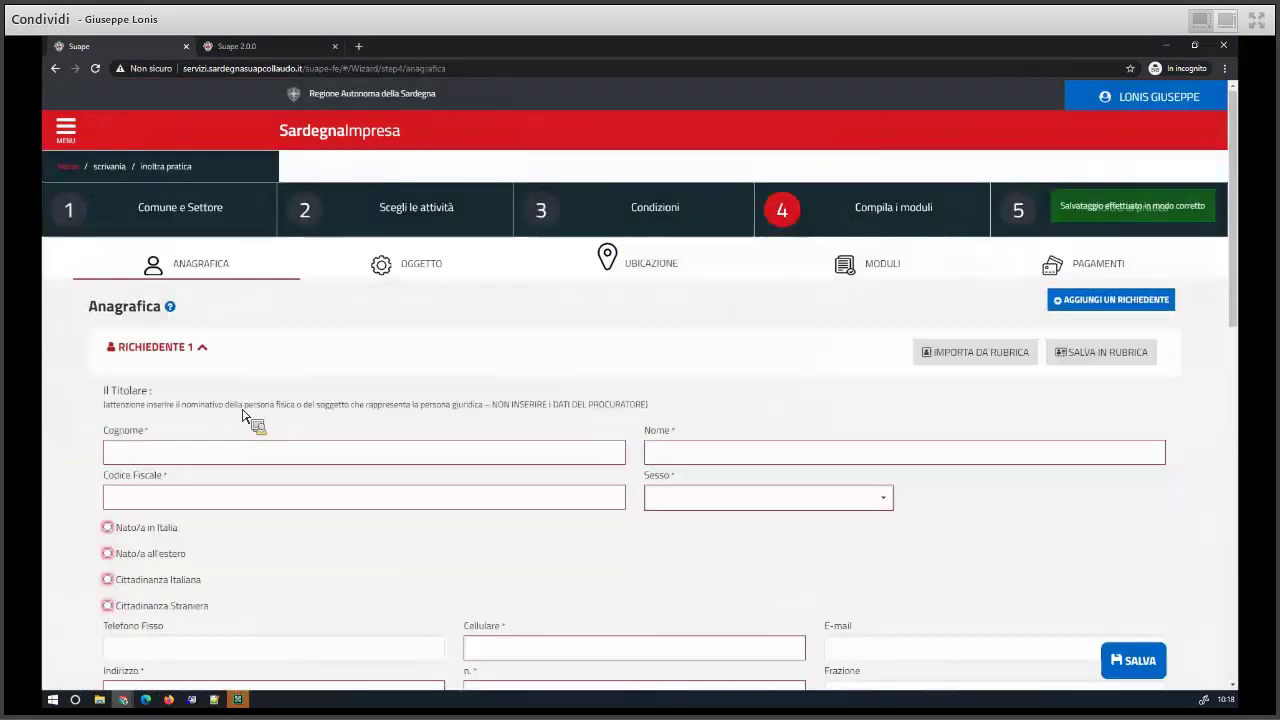
- Import the IO contact from the address book as applicant, then save and advance
{"action": "left_click", "coordinate": [958, 360]}
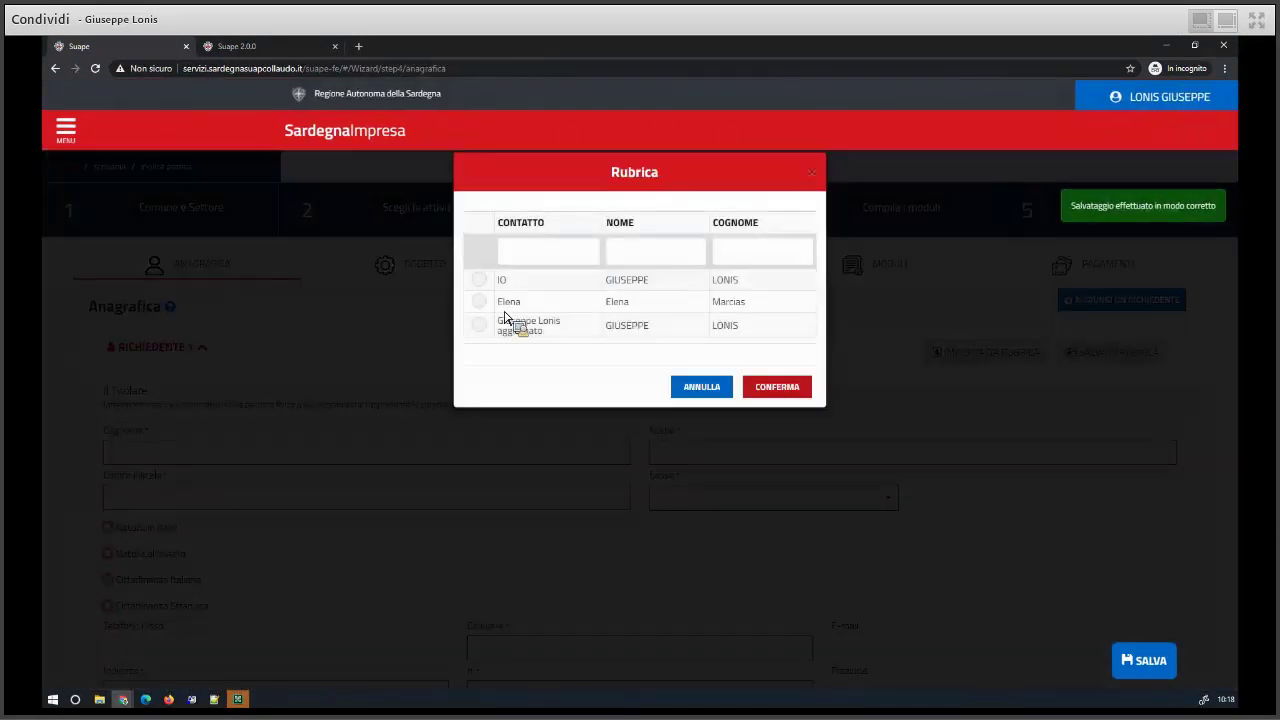
{"action": "left_click", "coordinate": [480, 280]}
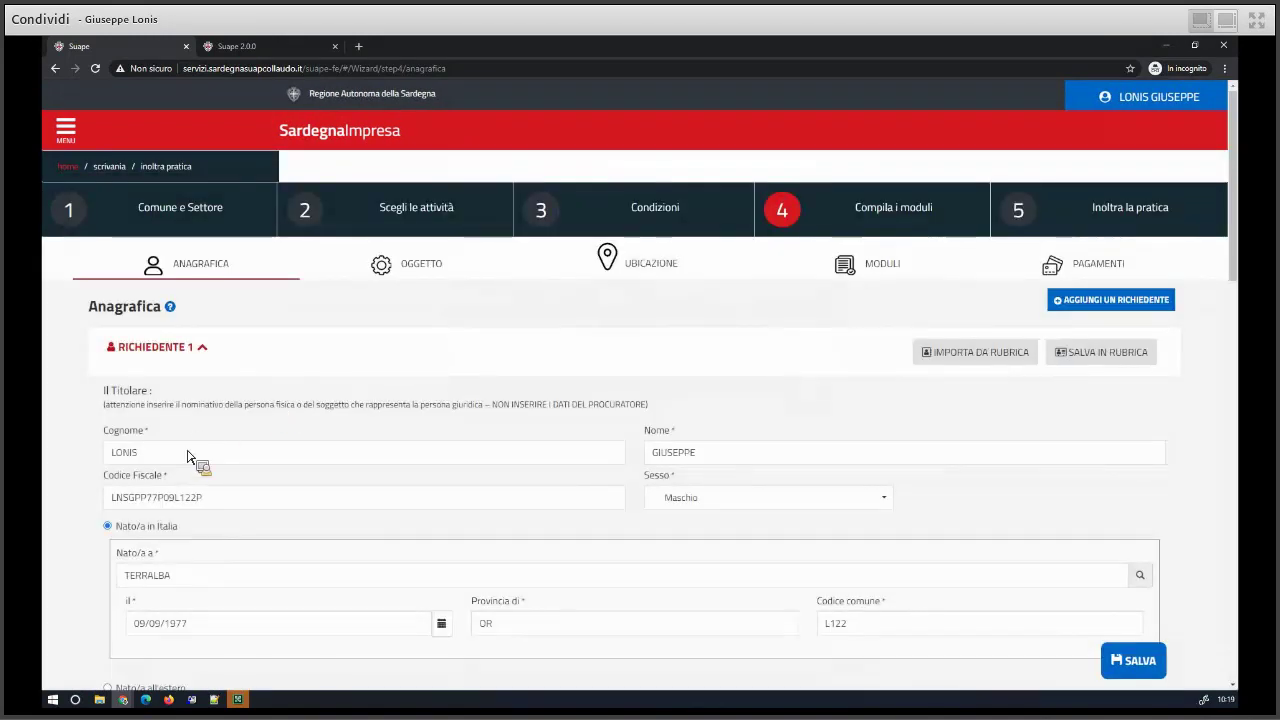
{"action": "scroll", "coordinate": [162, 535], "scroll_direction": "down", "scroll_amount": 3}
{"action": "scroll", "coordinate": [171, 534], "scroll_direction": "down", "scroll_amount": 10}
{"action": "scroll", "coordinate": [271, 357], "scroll_direction": "down", "scroll_amount": 1}
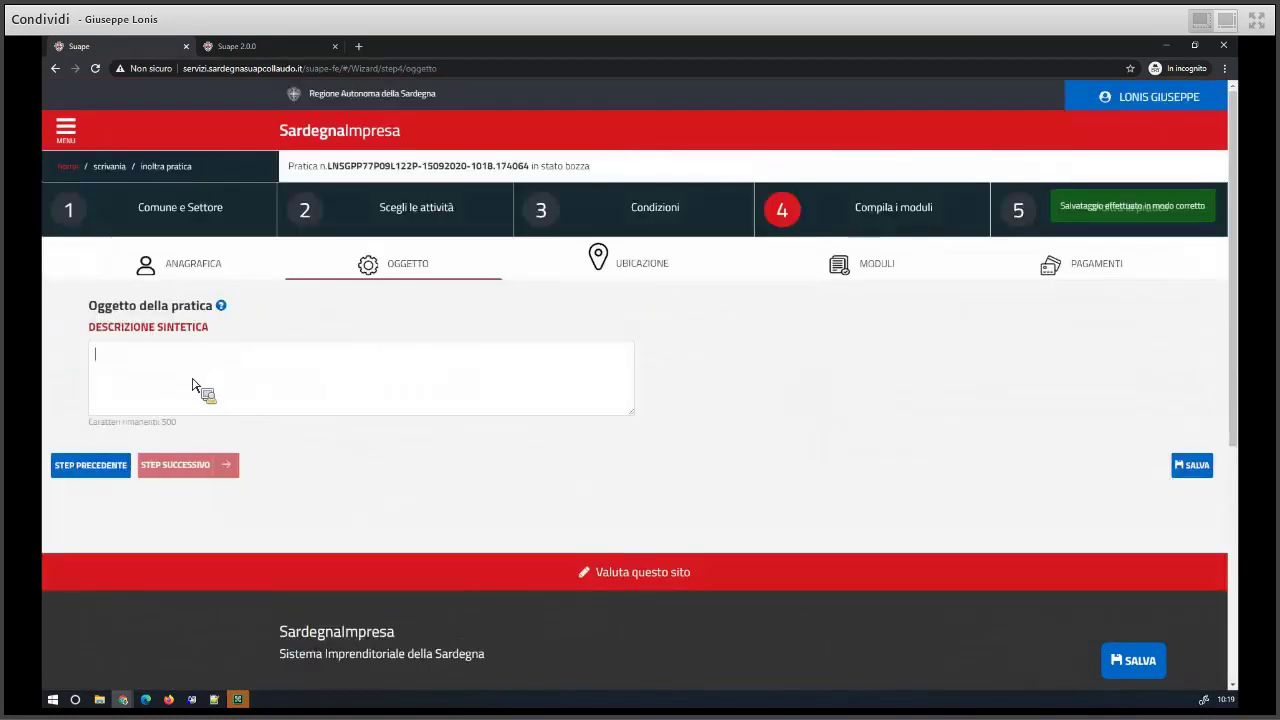
{"action": "type", "text": "I"}
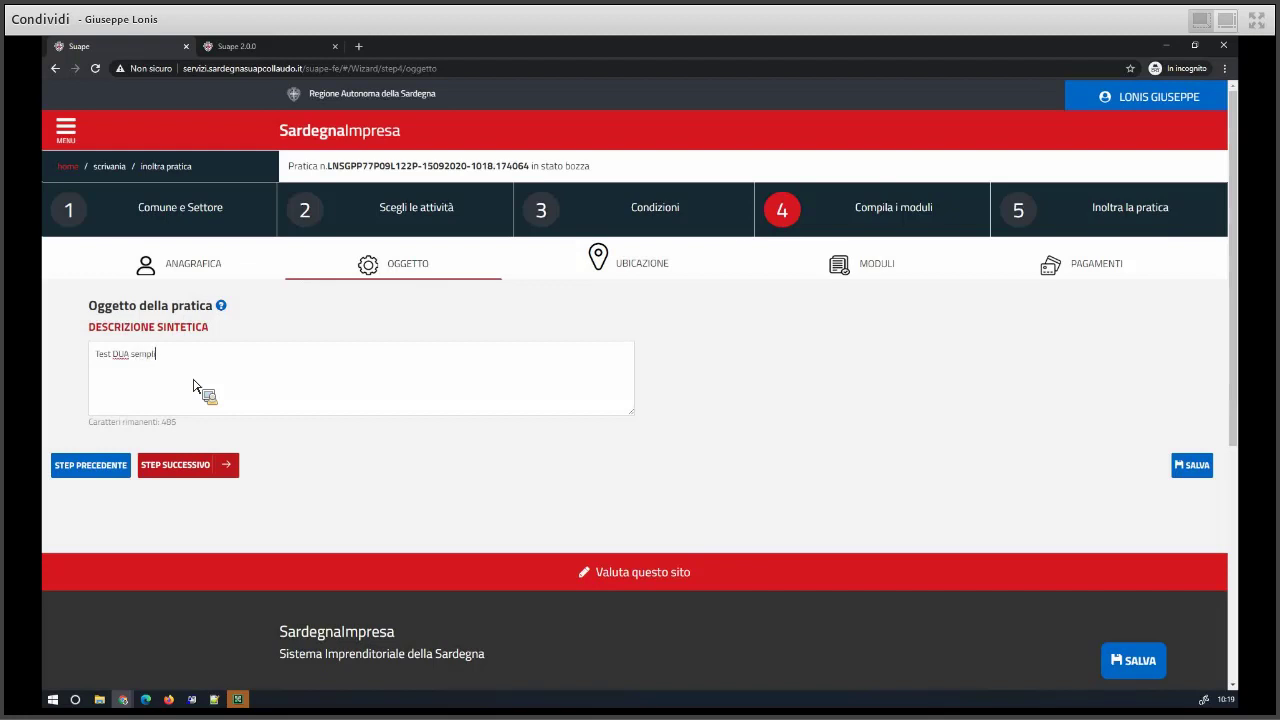
{"action": "left_click", "coordinate": [185, 470]}
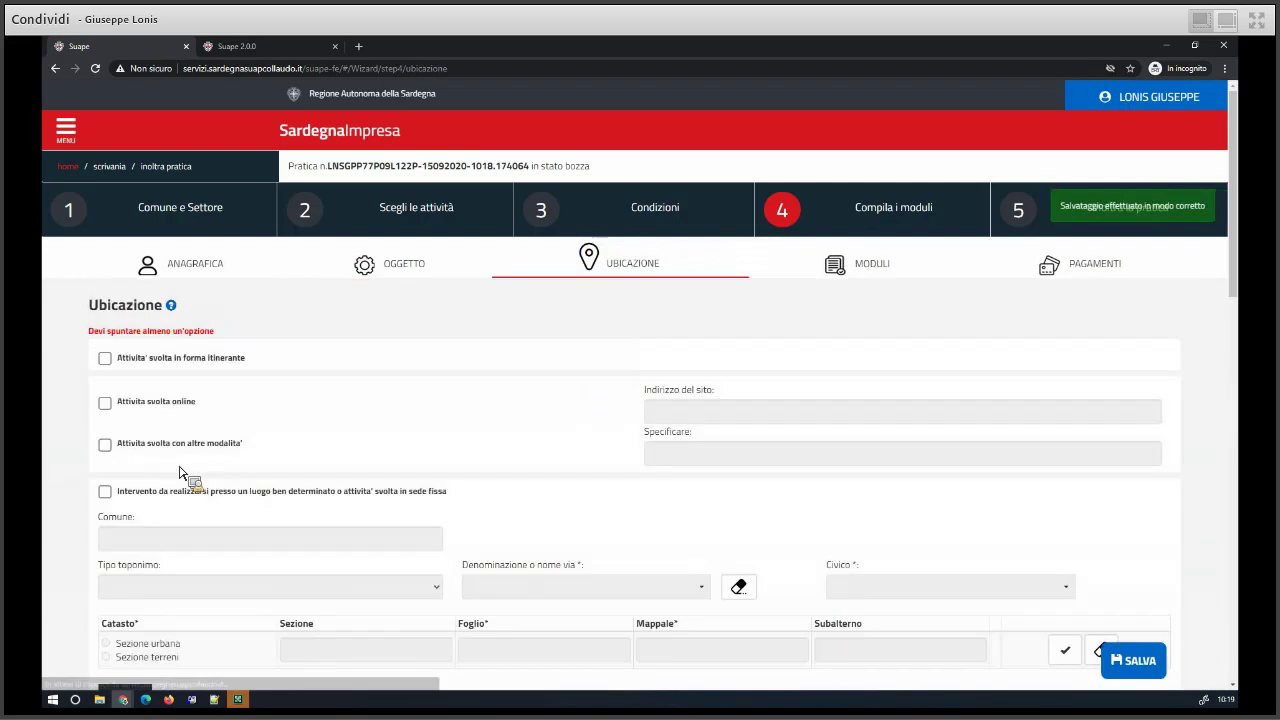
- Mark the activity as 'svolta in forma itinerante' and return to the Oggetto step
{"action": "left_click", "coordinate": [106, 359]}
{"action": "scroll", "coordinate": [50, 436], "scroll_direction": "down", "scroll_amount": 5}
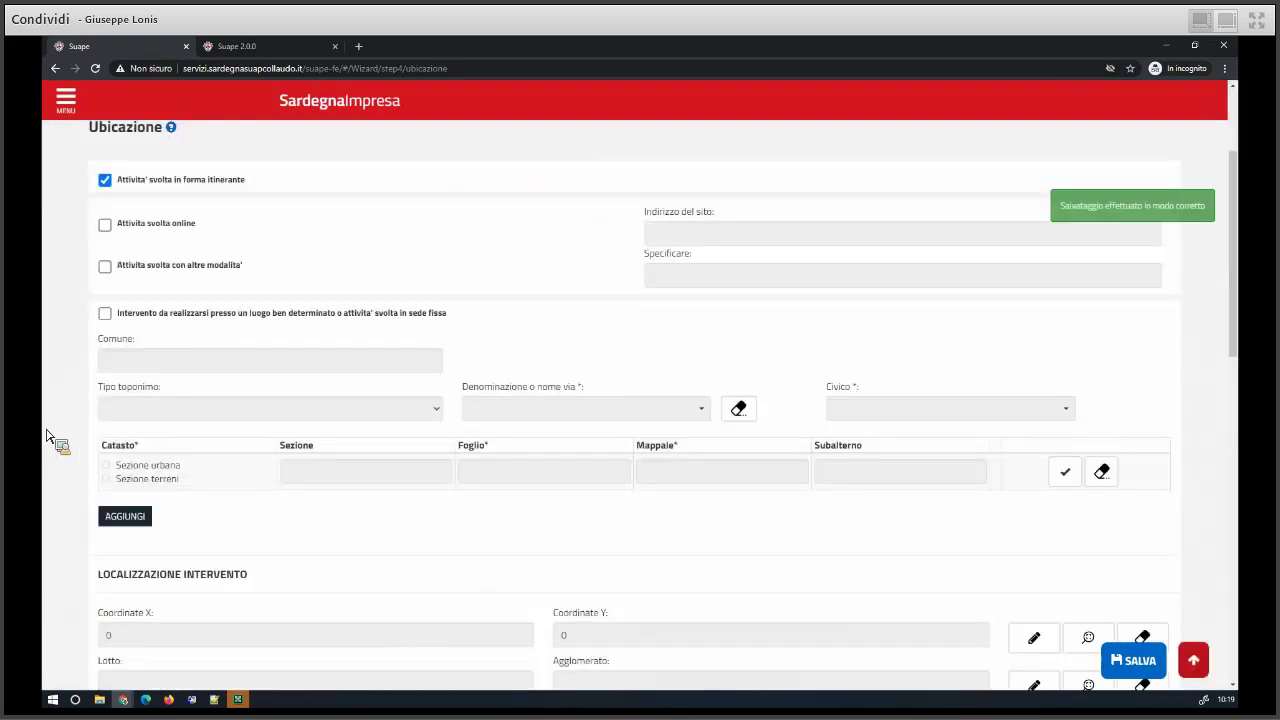
{"action": "scroll", "coordinate": [48, 437], "scroll_direction": "down", "scroll_amount": 3}
{"action": "left_click", "coordinate": [114, 460]}
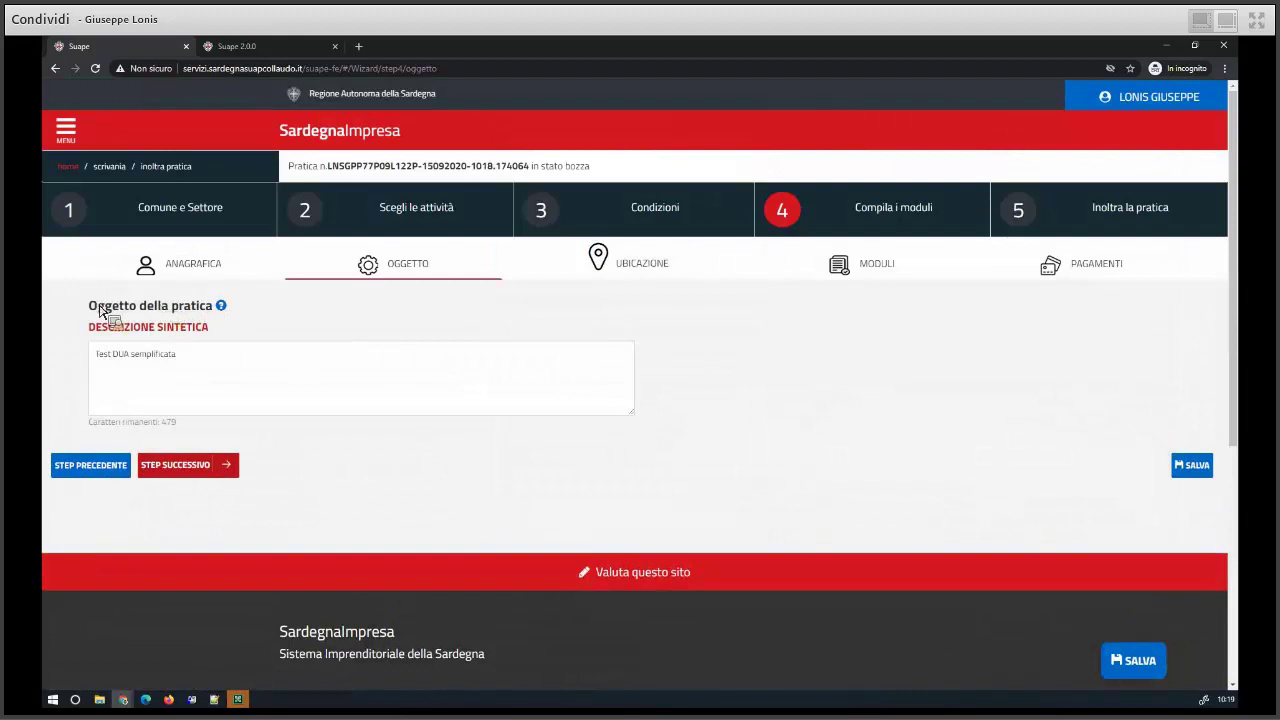
{"action": "left_click_drag", "start_coordinate": [89, 306], "coordinate": [216, 305]}
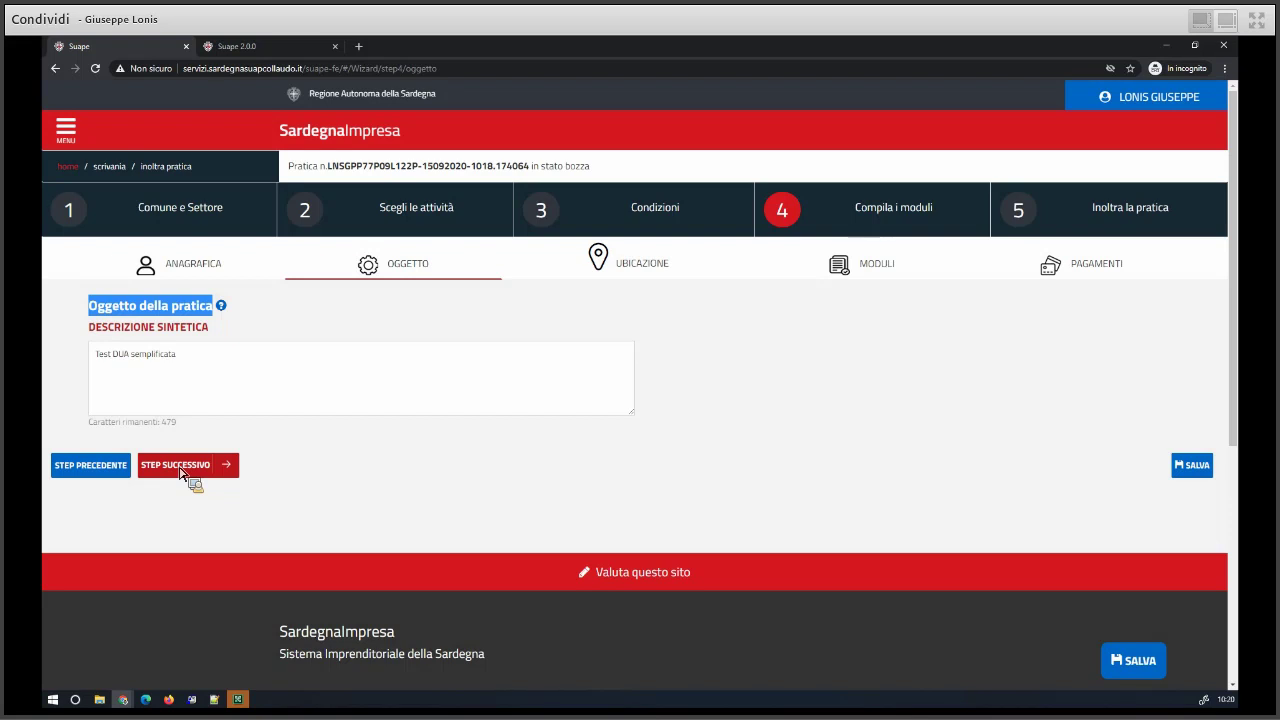
- Save the practice and advance through the location step to the modules list
{"action": "left_click", "coordinate": [200, 462]}
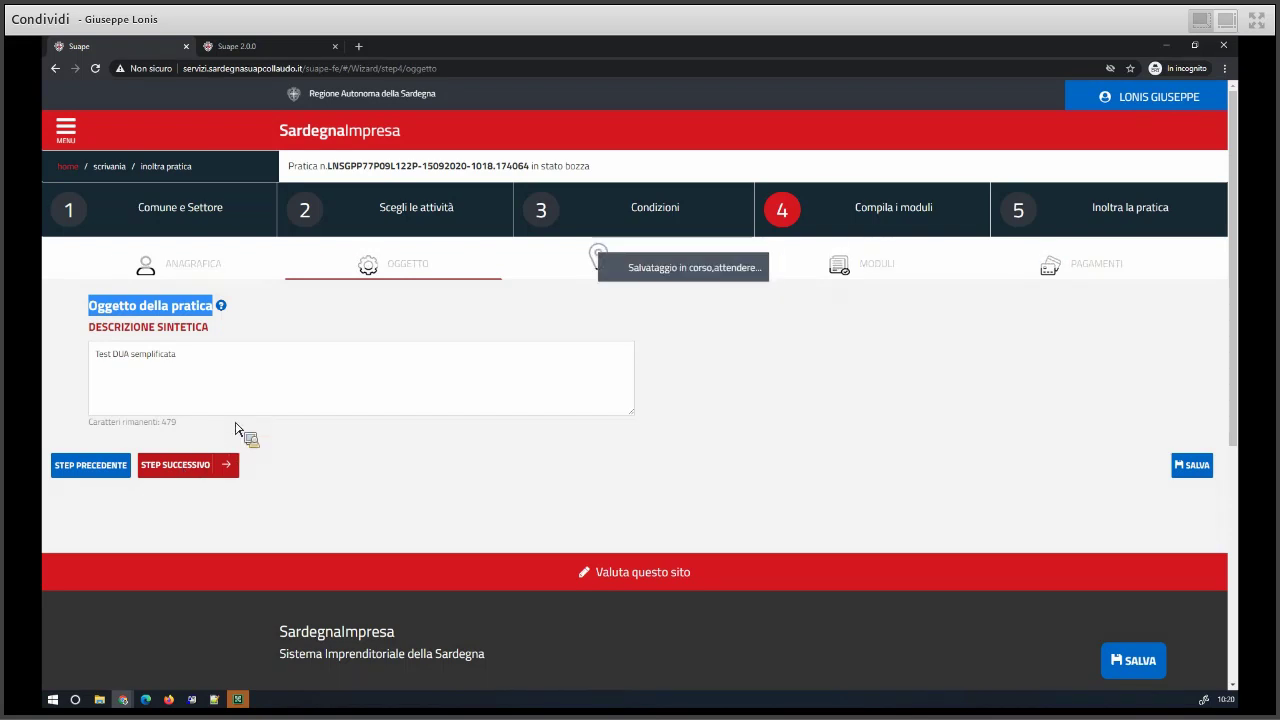
{"action": "scroll", "coordinate": [137, 490], "scroll_direction": "down", "scroll_amount": 15}
{"action": "scroll", "coordinate": [140, 495], "scroll_direction": "up", "scroll_amount": 5}
{"action": "left_click", "coordinate": [180, 512]}
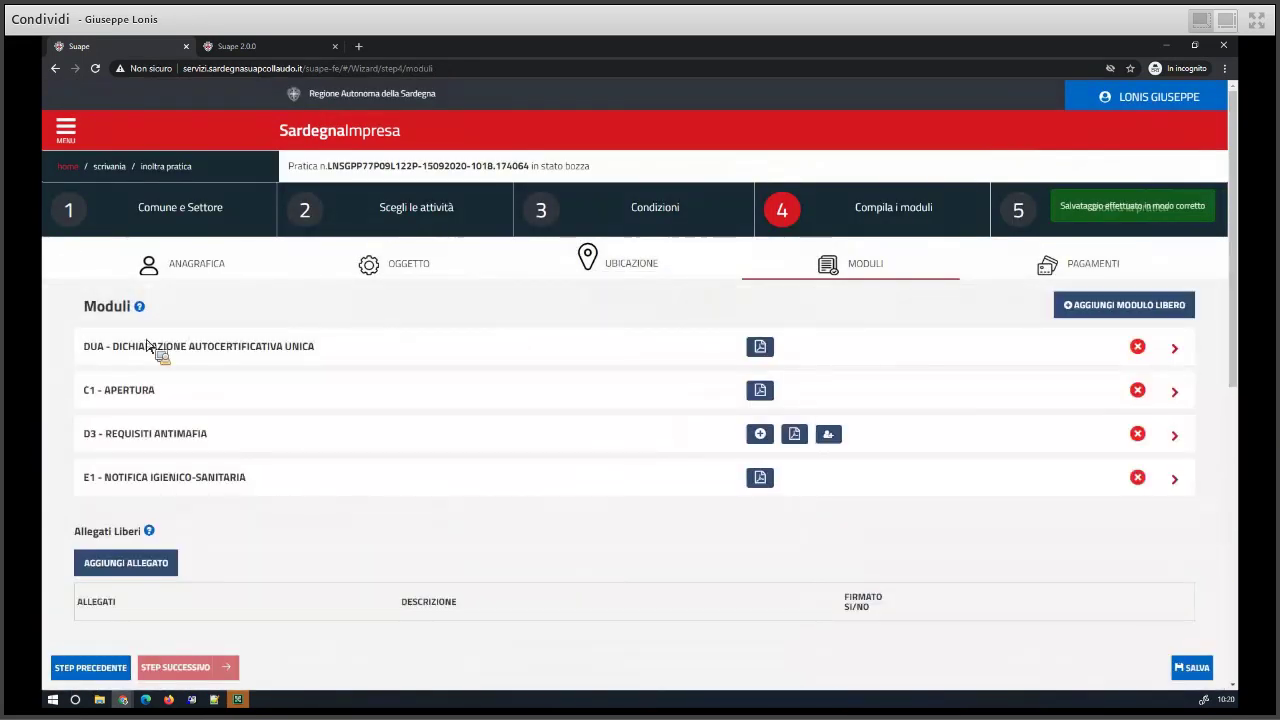
- Open the DUA - Dichiarazione Autocertificativa Unica form and review its sections
{"action": "left_click", "coordinate": [150, 350]}
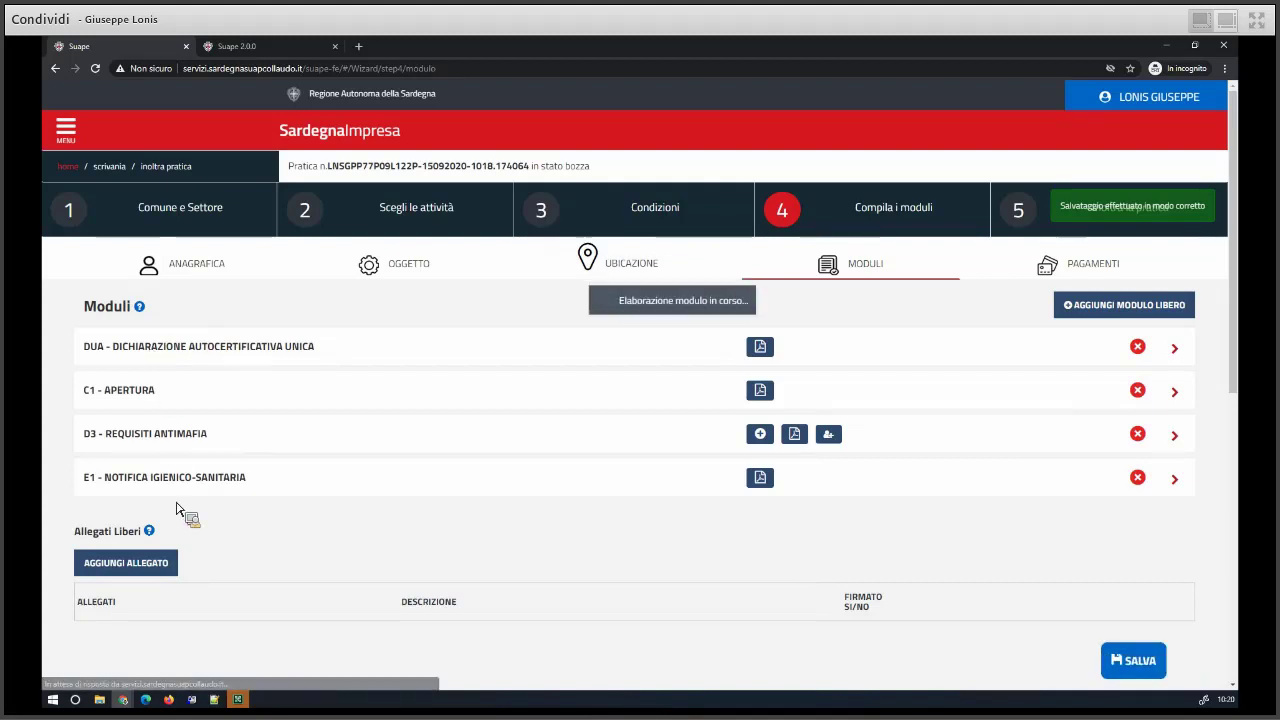
{"action": "scroll", "coordinate": [178, 521], "scroll_direction": "down", "scroll_amount": 6}
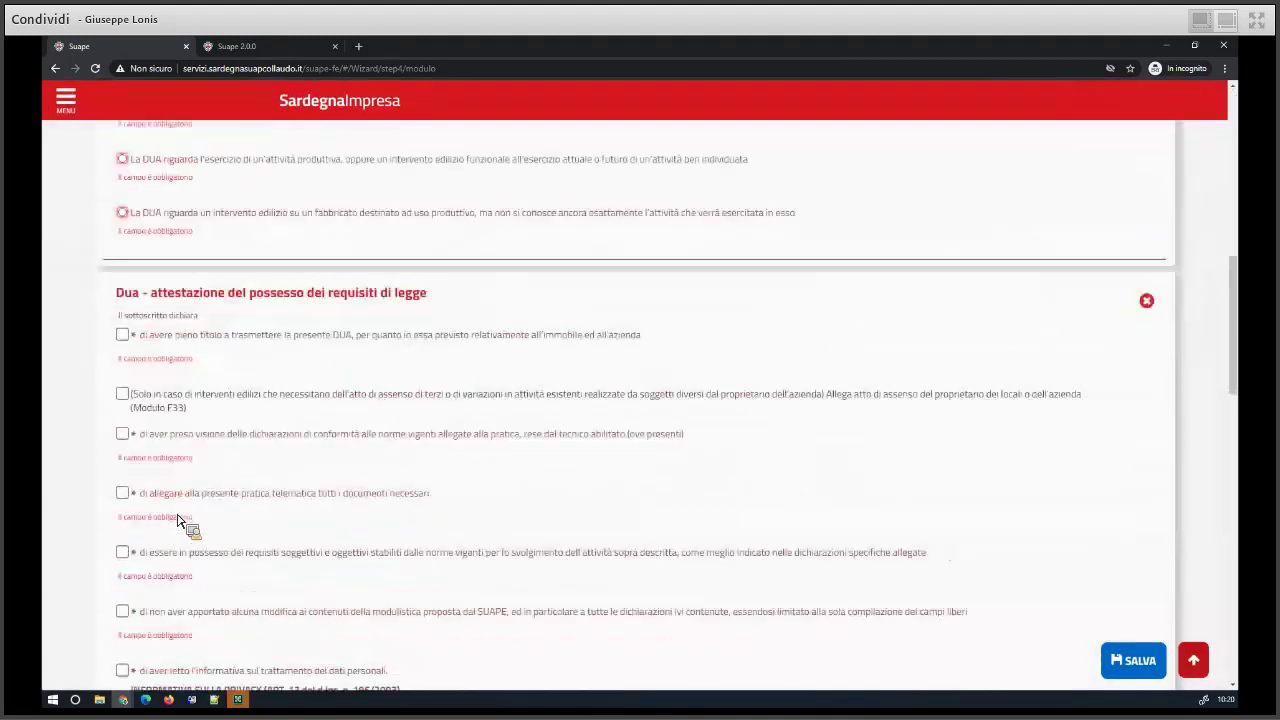
{"action": "scroll", "coordinate": [178, 521], "scroll_direction": "up", "scroll_amount": 5}
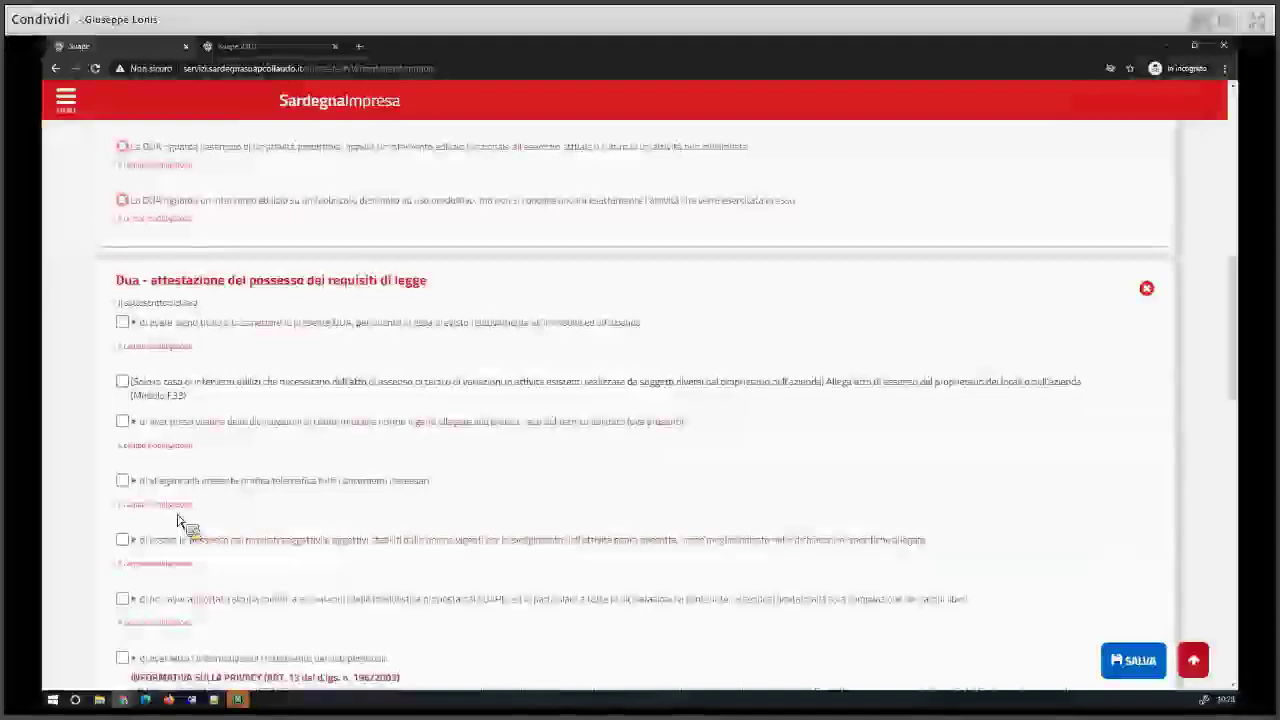
{"action": "scroll", "coordinate": [178, 521], "scroll_direction": "up", "scroll_amount": 3}
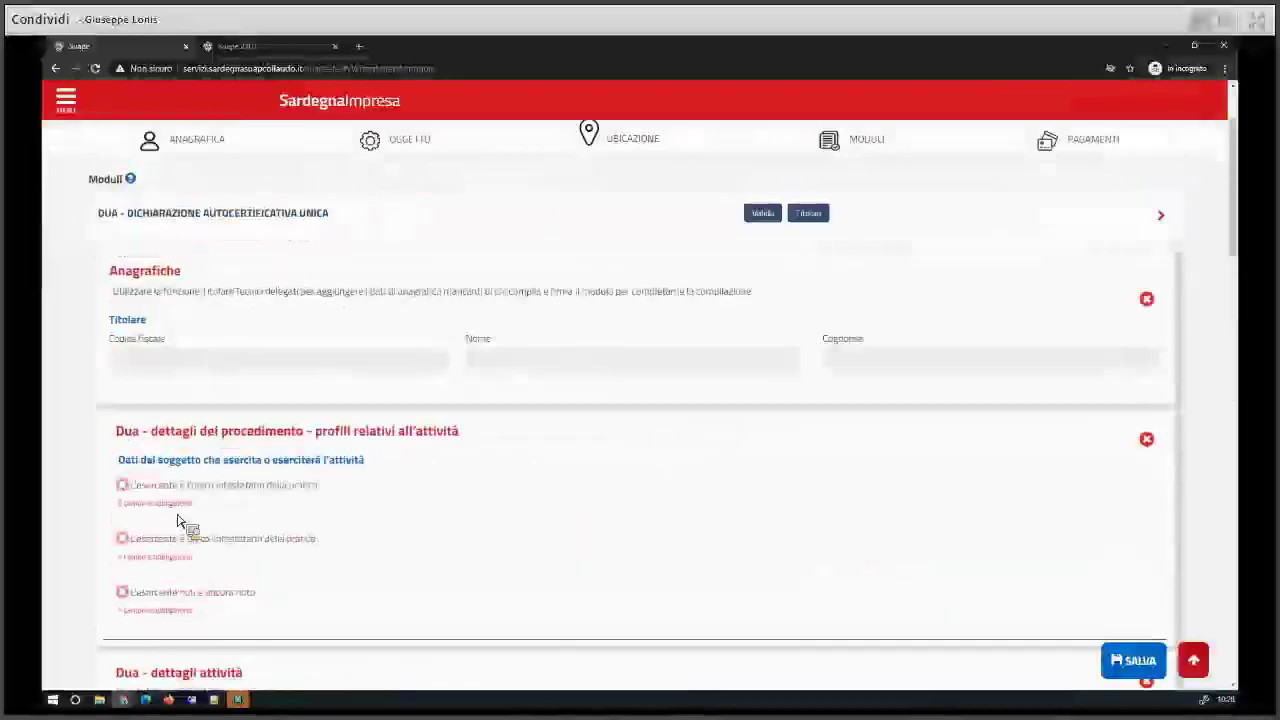
{"action": "left_click_drag", "start_coordinate": [155, 431], "coordinate": [366, 438]}
{"action": "scroll", "coordinate": [393, 578], "scroll_direction": "down", "scroll_amount": 2}
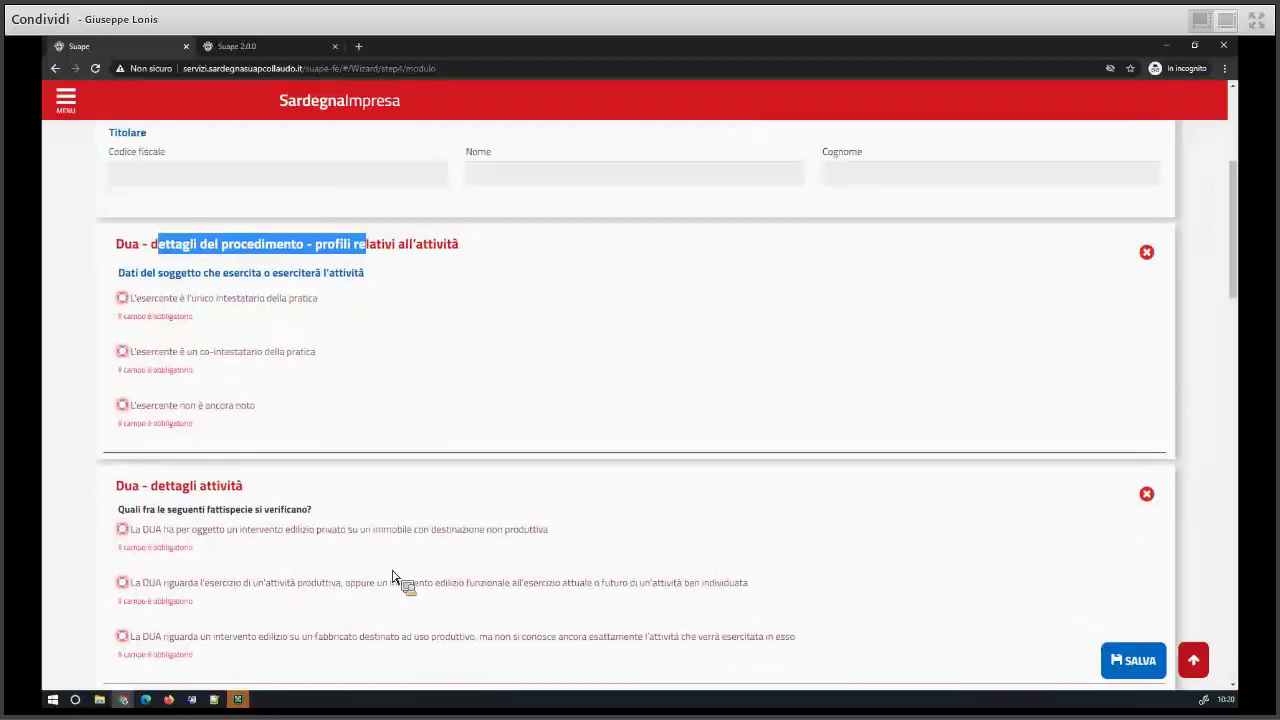
{"action": "scroll", "coordinate": [393, 578], "scroll_direction": "down", "scroll_amount": 3}
{"action": "scroll", "coordinate": [393, 578], "scroll_direction": "down", "scroll_amount": 1}
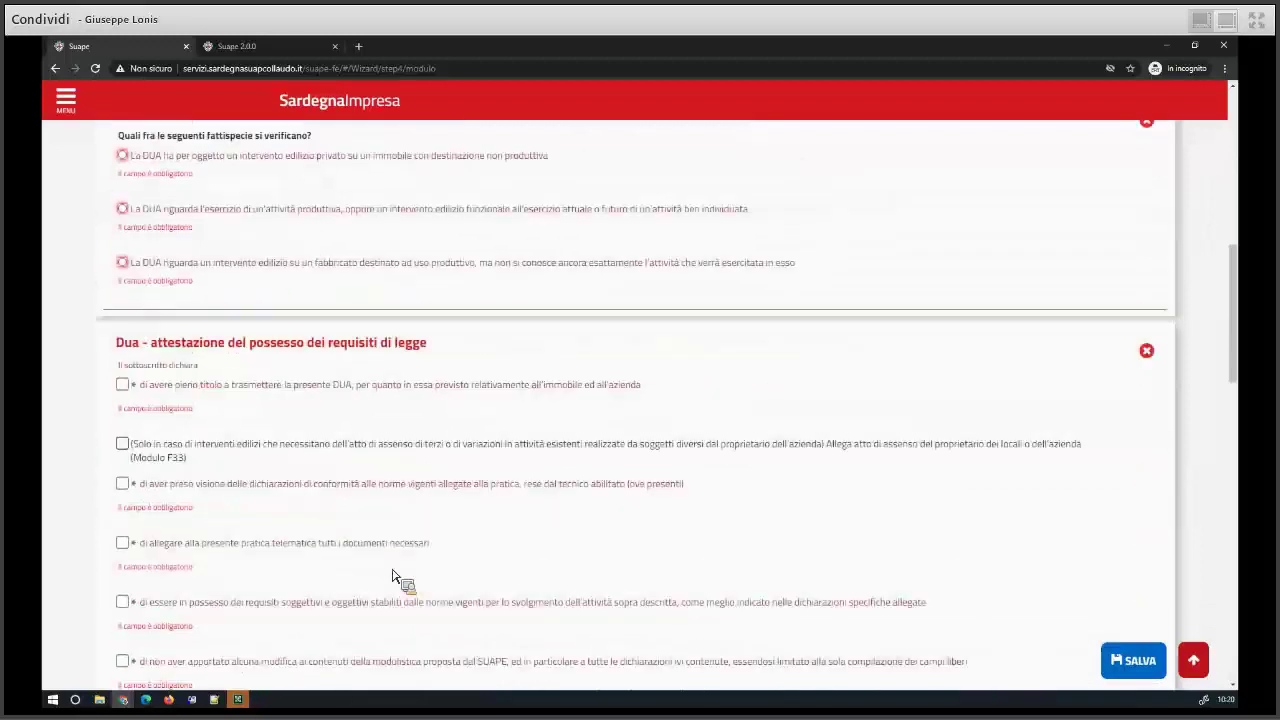
{"action": "scroll", "coordinate": [393, 578], "scroll_direction": "down", "scroll_amount": 1}
{"action": "scroll", "coordinate": [393, 578], "scroll_direction": "down", "scroll_amount": 1}
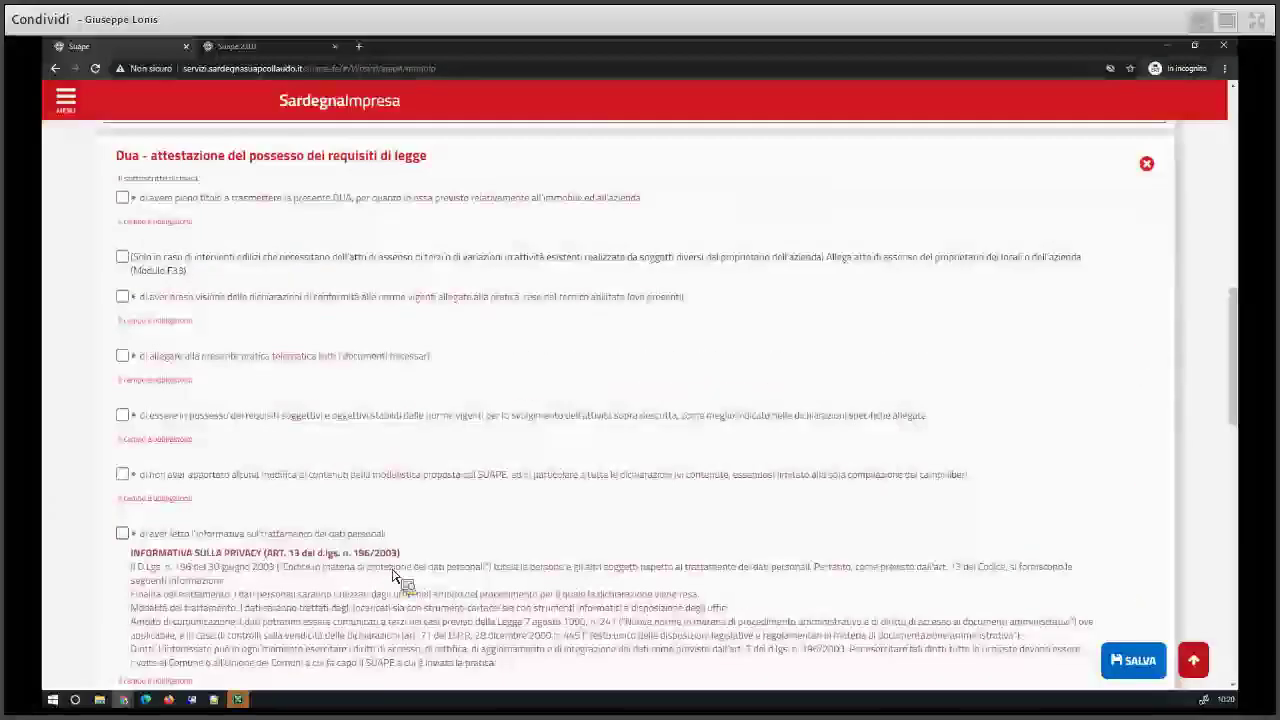
{"action": "scroll", "coordinate": [393, 578], "scroll_direction": "down", "scroll_amount": 4}
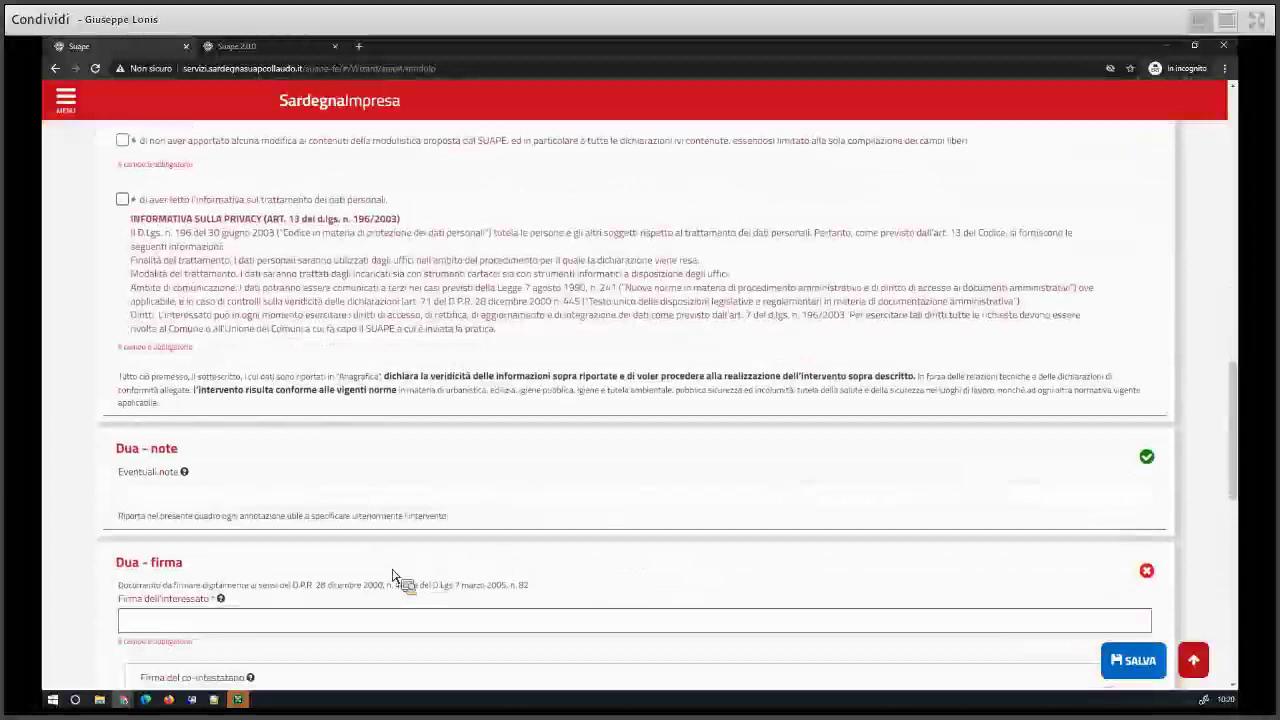
{"action": "scroll", "coordinate": [130, 357], "scroll_direction": "down", "scroll_amount": 1}
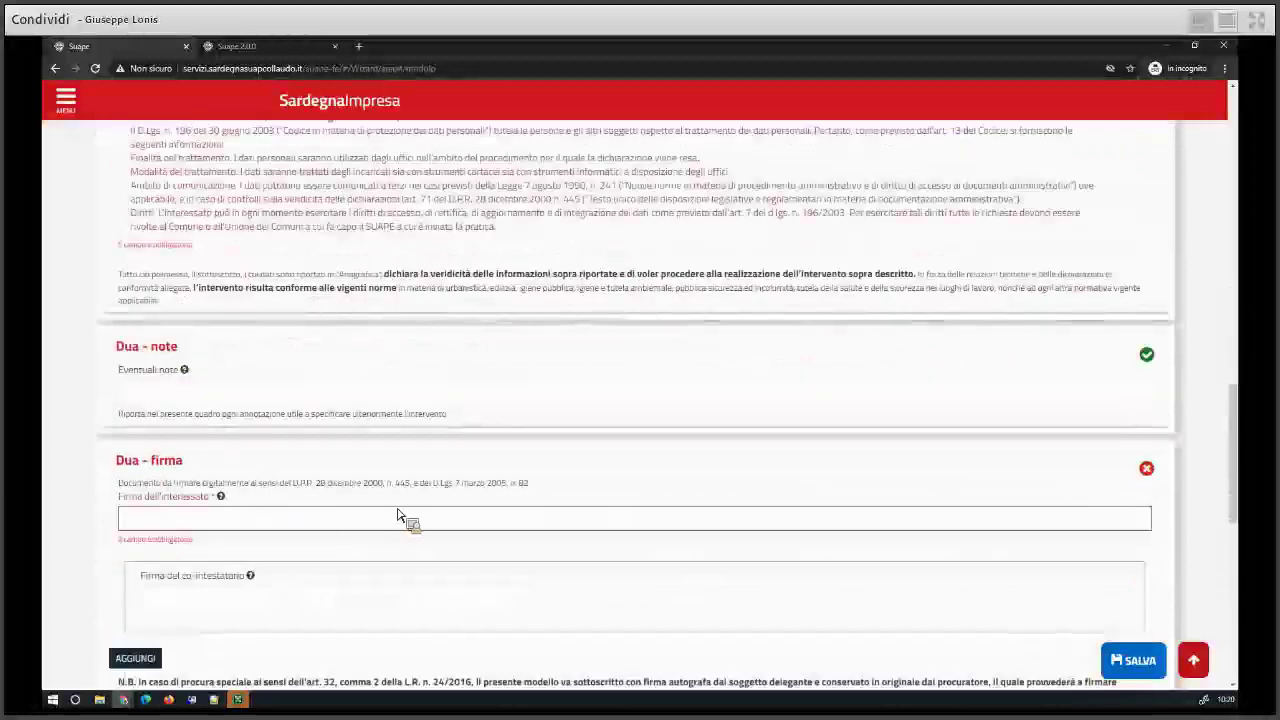
{"action": "scroll", "coordinate": [403, 516], "scroll_direction": "up", "scroll_amount": 3}
{"action": "scroll", "coordinate": [397, 516], "scroll_direction": "up", "scroll_amount": 10}
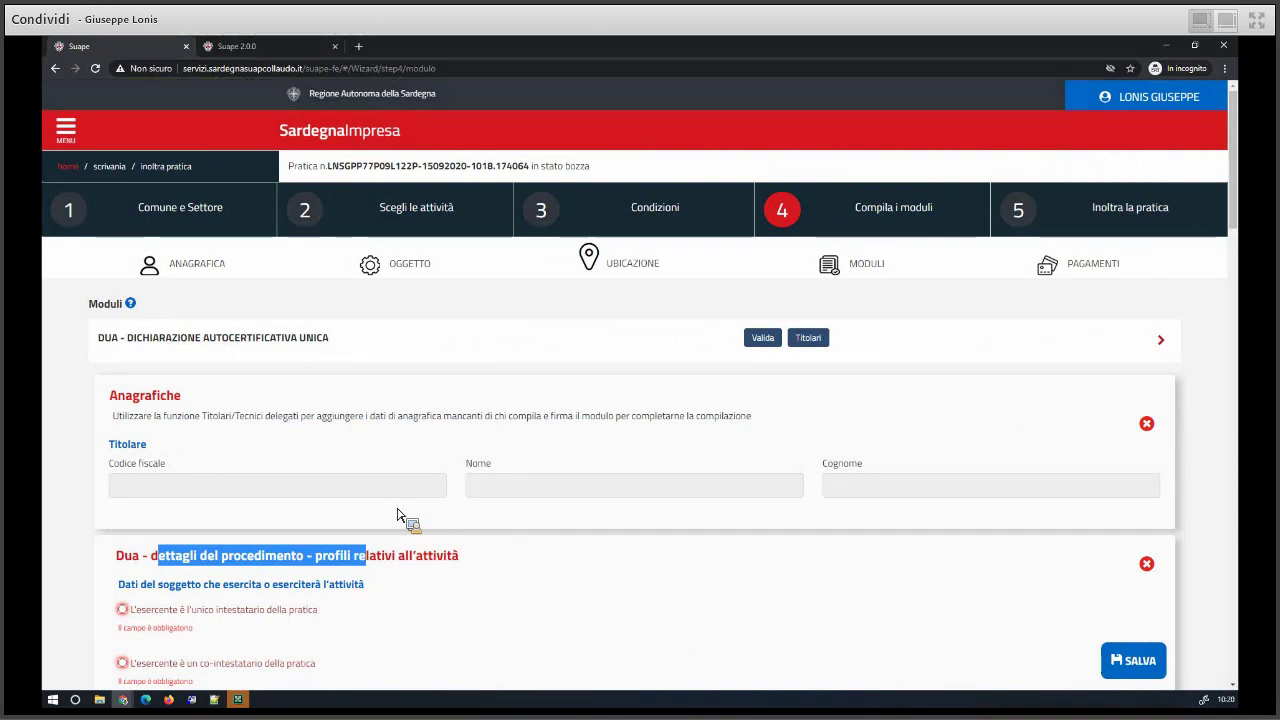
{"action": "scroll", "coordinate": [396, 516], "scroll_direction": "down", "scroll_amount": 4}
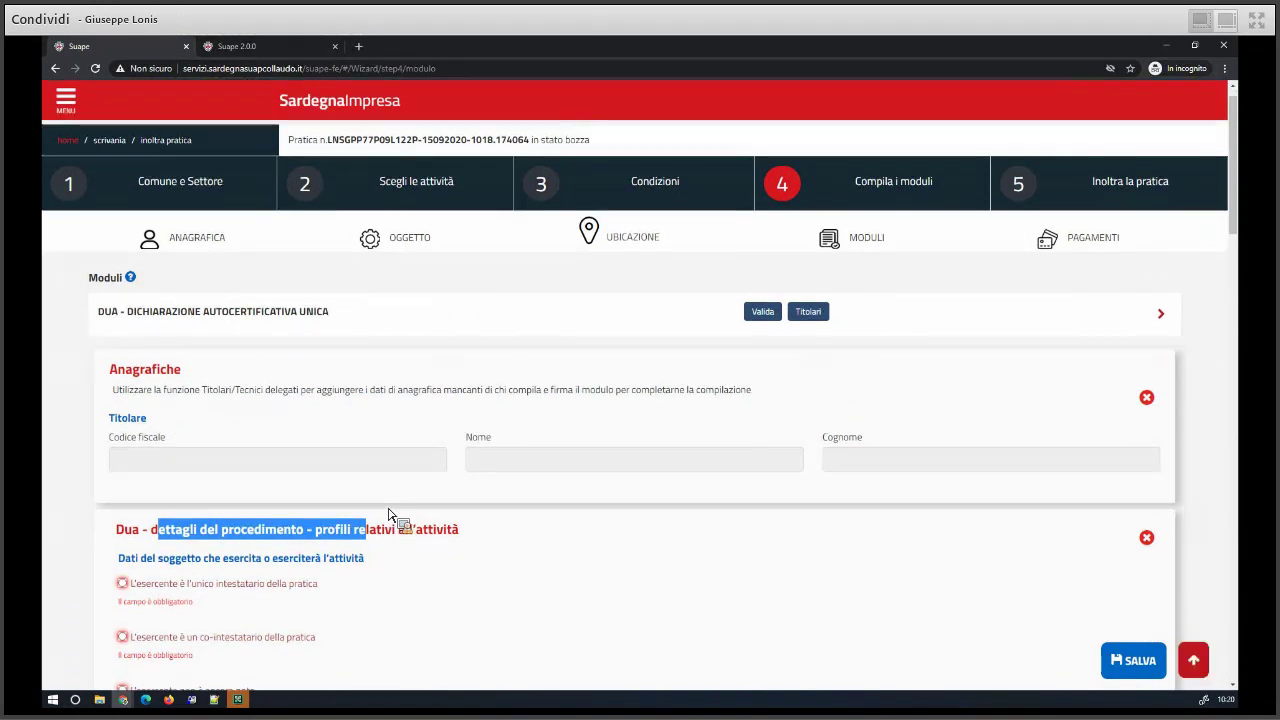
{"action": "scroll", "coordinate": [389, 516], "scroll_direction": "down", "scroll_amount": 4}
{"action": "scroll", "coordinate": [389, 516], "scroll_direction": "down", "scroll_amount": 3}
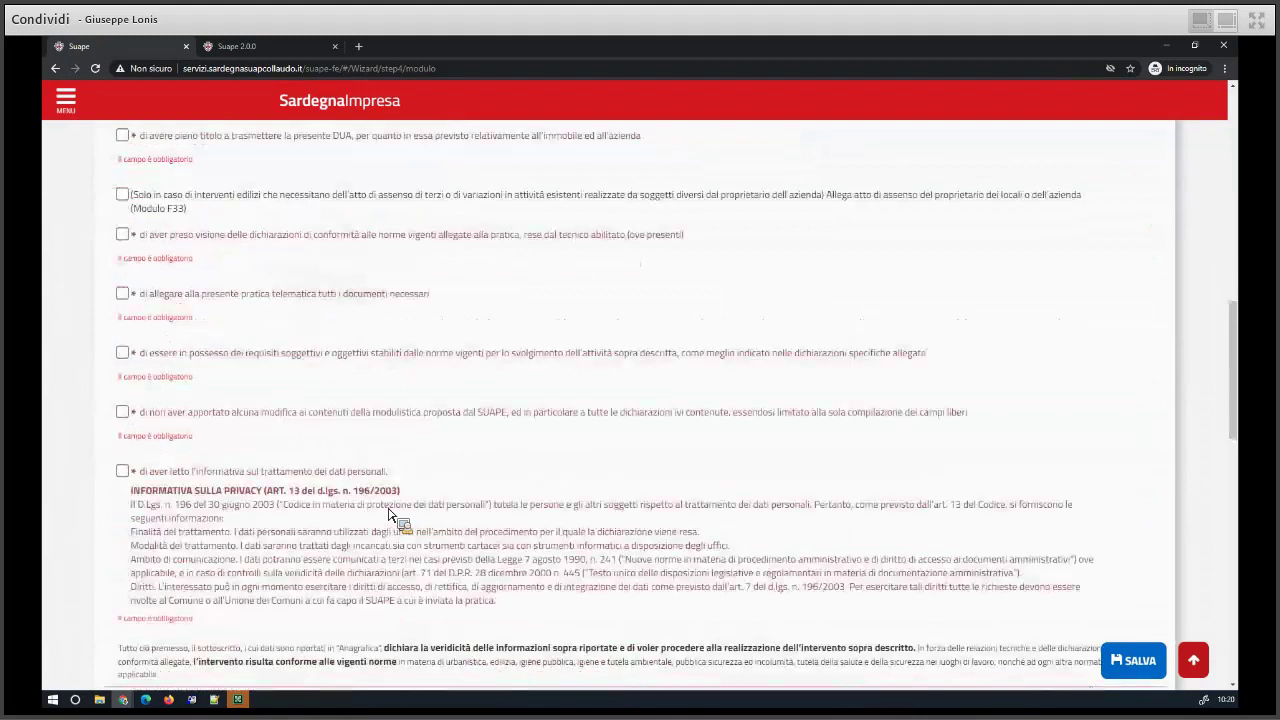
{"action": "scroll", "coordinate": [381, 577], "scroll_direction": "up", "scroll_amount": 15}
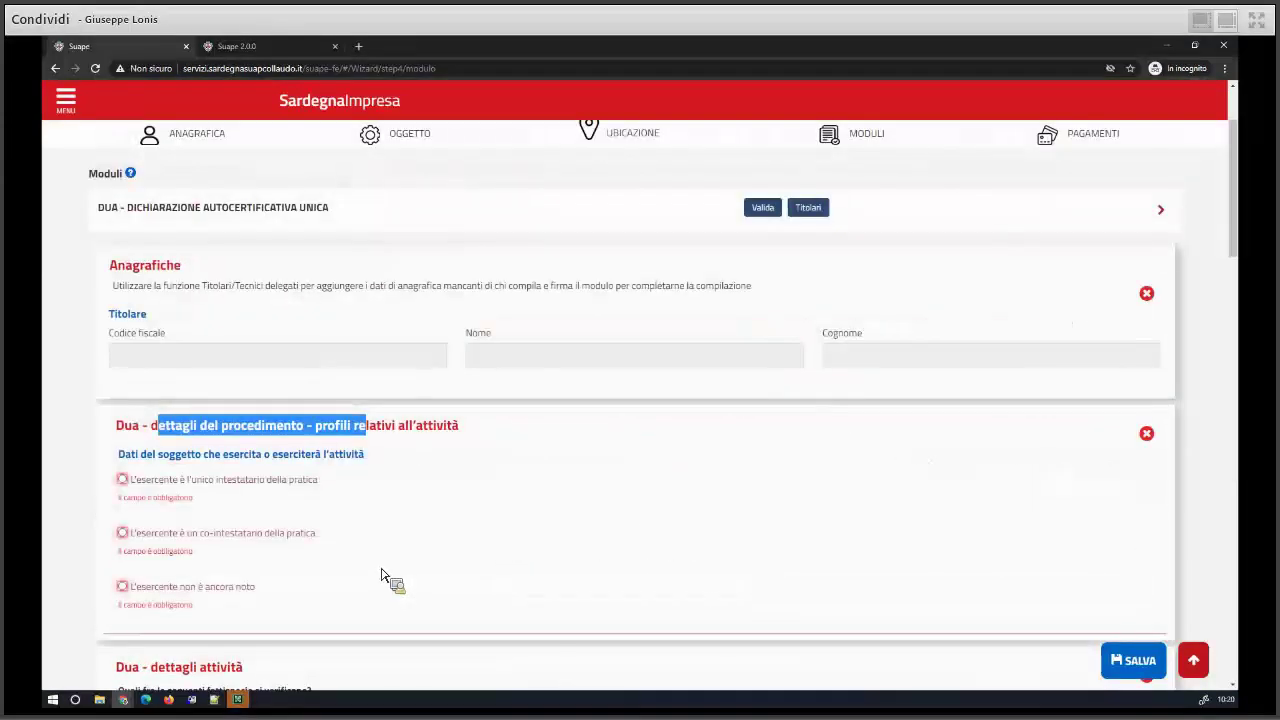
{"action": "scroll", "coordinate": [381, 577], "scroll_direction": "up", "scroll_amount": 2}
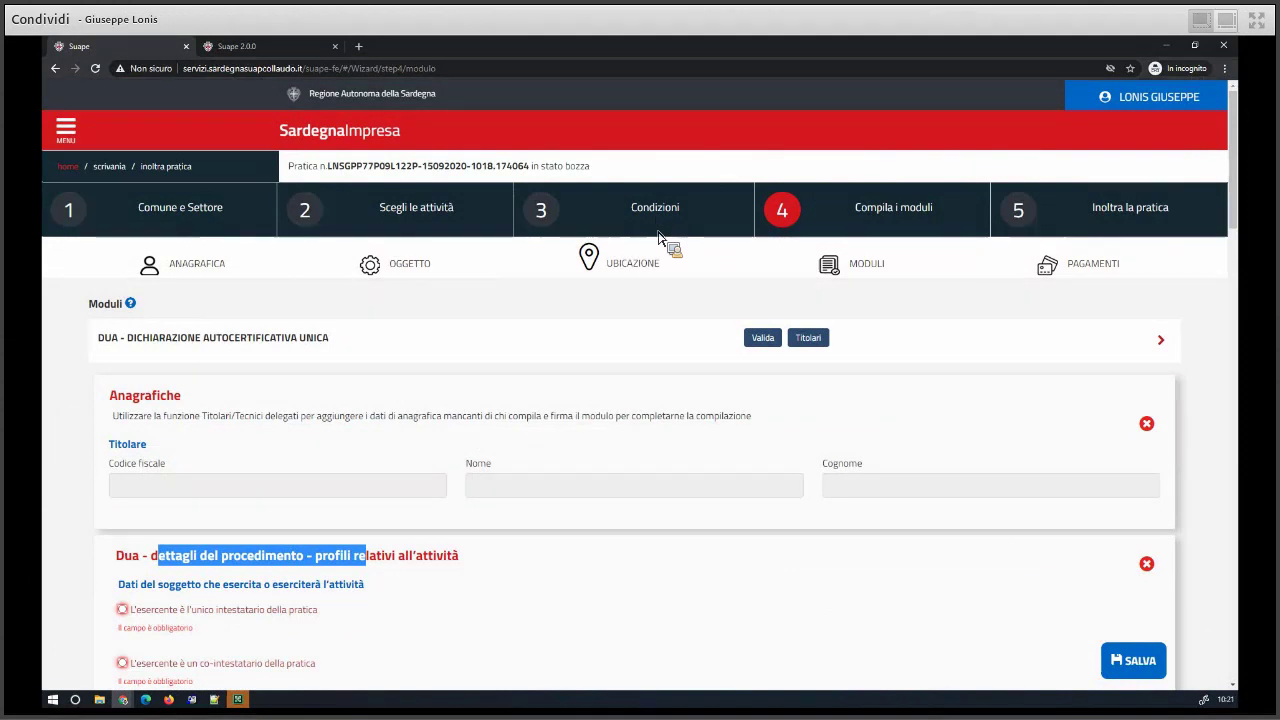
- Back in Condizioni, answer SI to Cond-3 and state a valid CPI/SCIA is already held
{"action": "left_click", "coordinate": [1140, 662]}
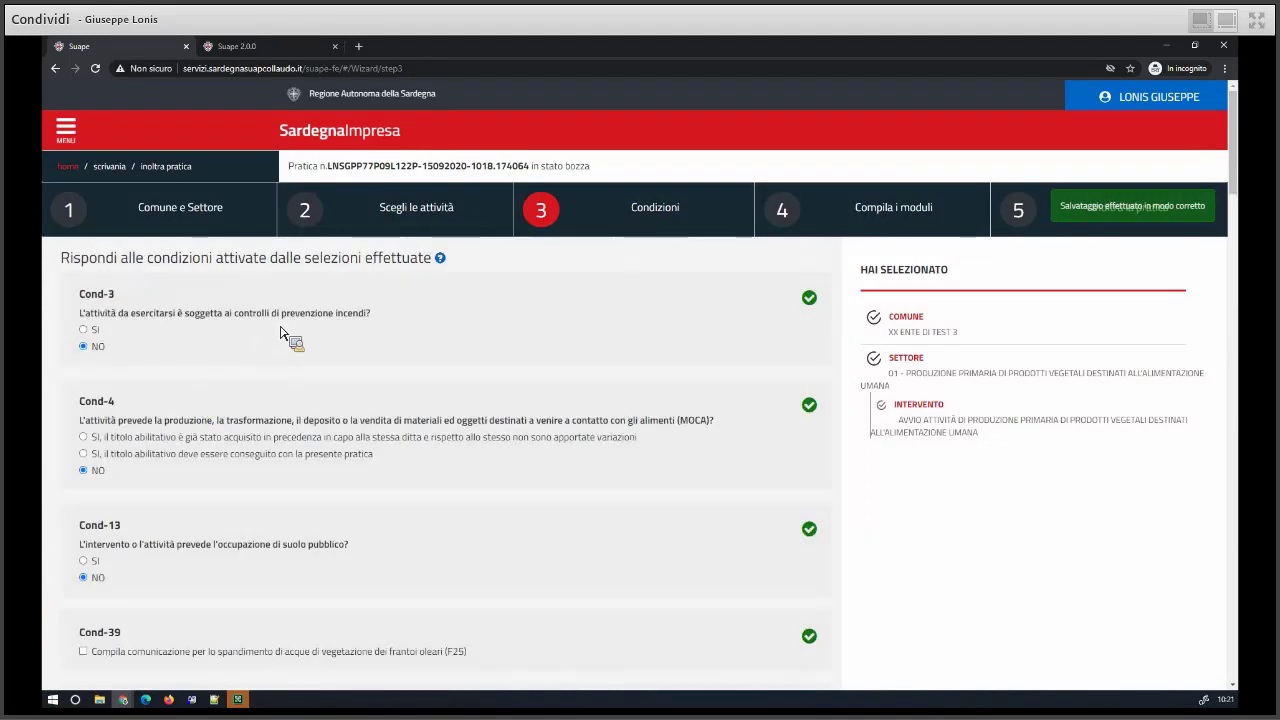
{"action": "left_click_drag", "start_coordinate": [368, 316], "coordinate": [276, 318]}
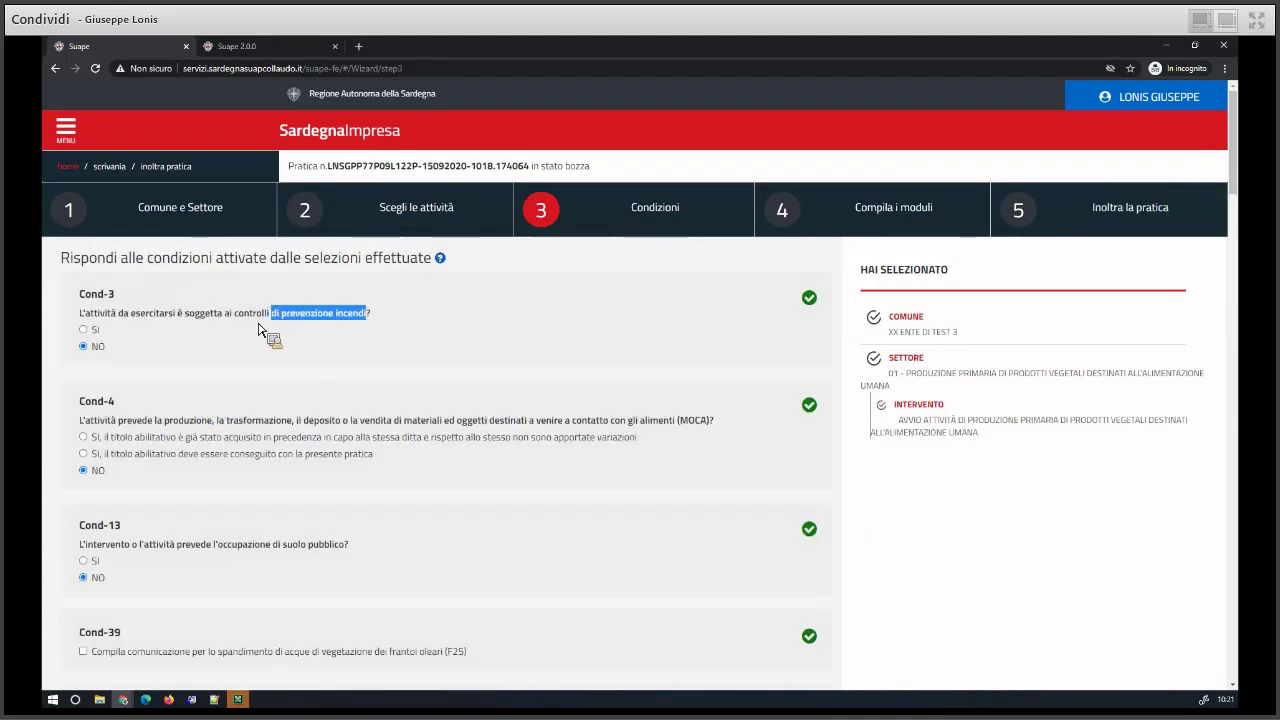
{"action": "left_click", "coordinate": [83, 329]}
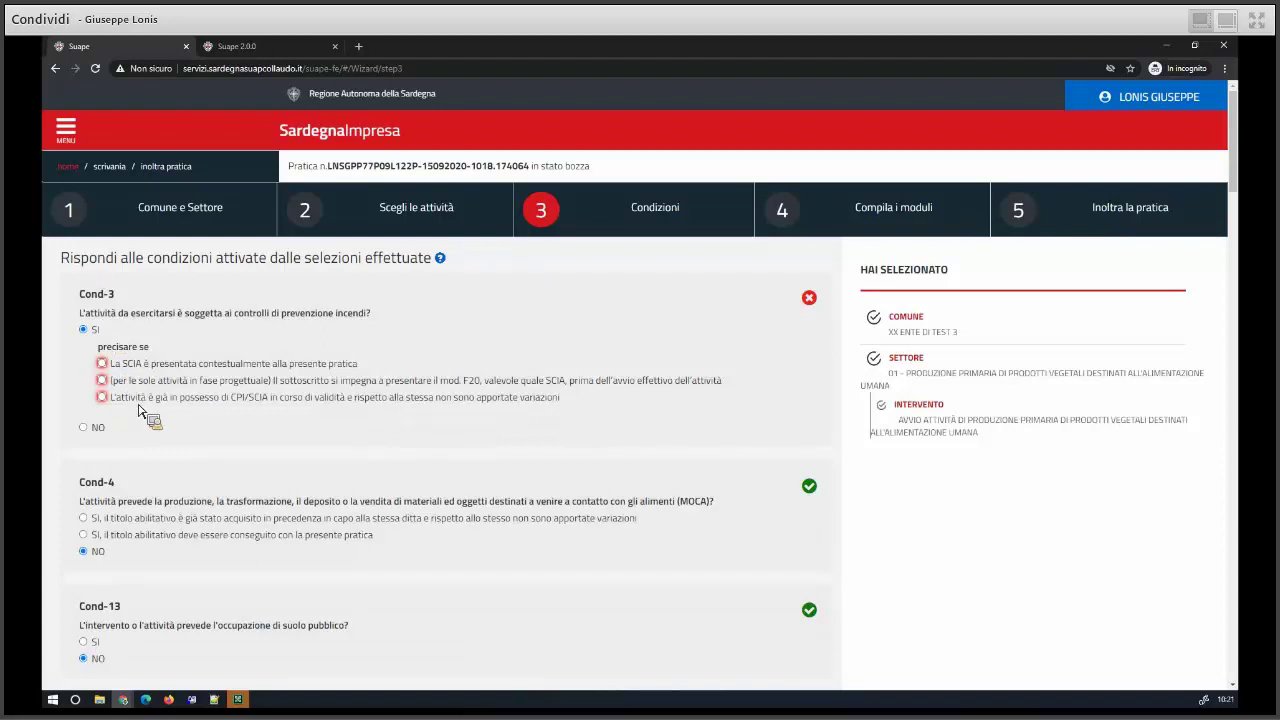
{"action": "left_click", "coordinate": [189, 404]}
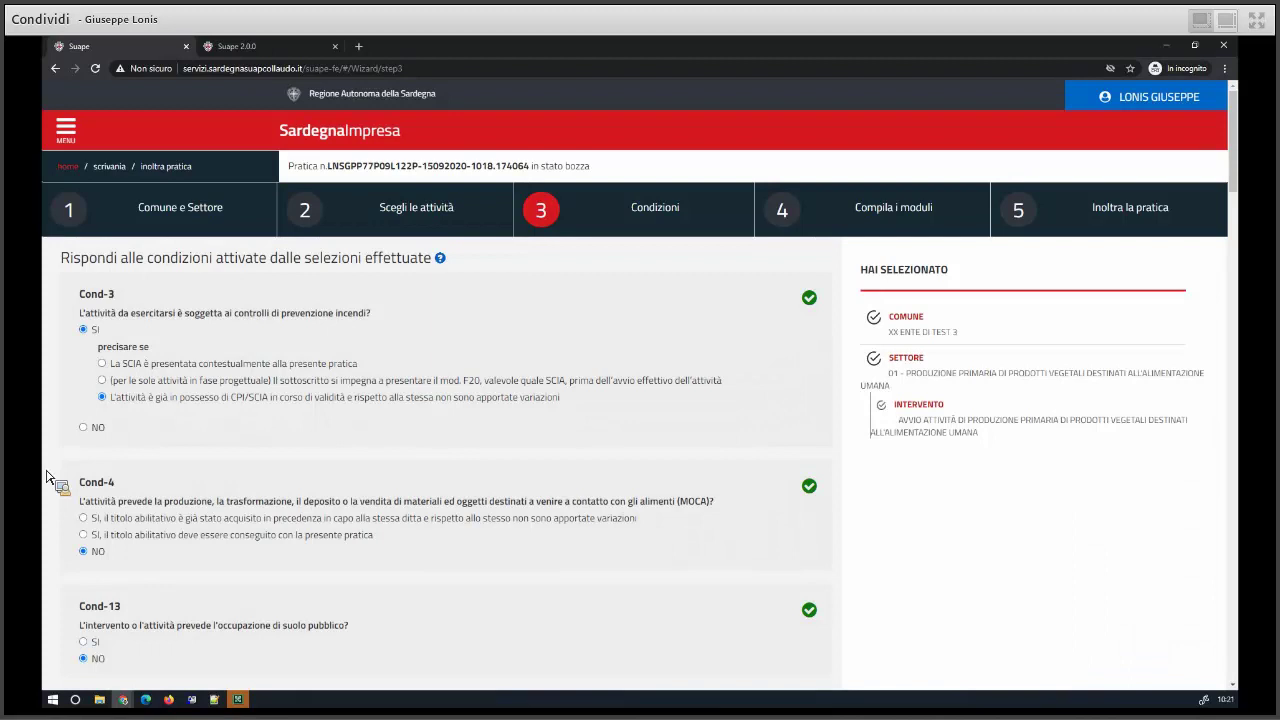
{"action": "scroll", "coordinate": [47, 477], "scroll_direction": "down", "scroll_amount": 15}
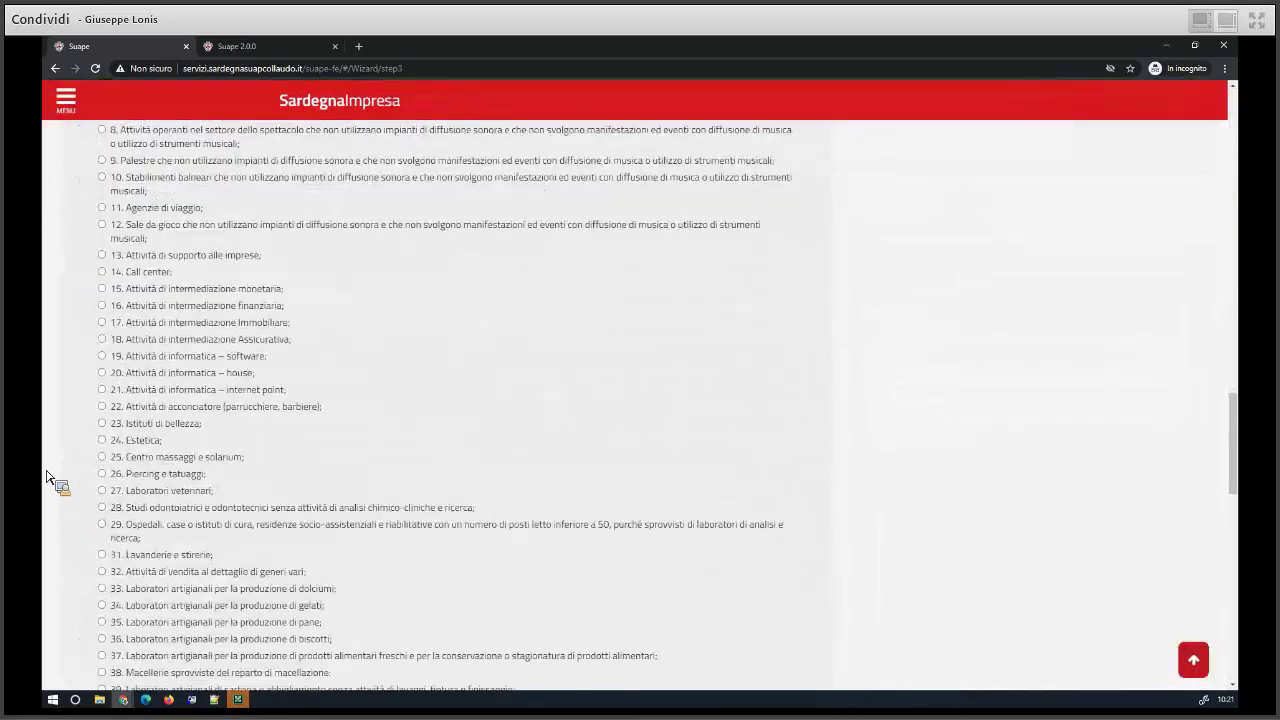
- Advance the practice from Oggetto through Ubicazione to the 'Compila i moduli' step
{"action": "scroll", "coordinate": [220, 498], "scroll_direction": "down", "scroll_amount": 15}
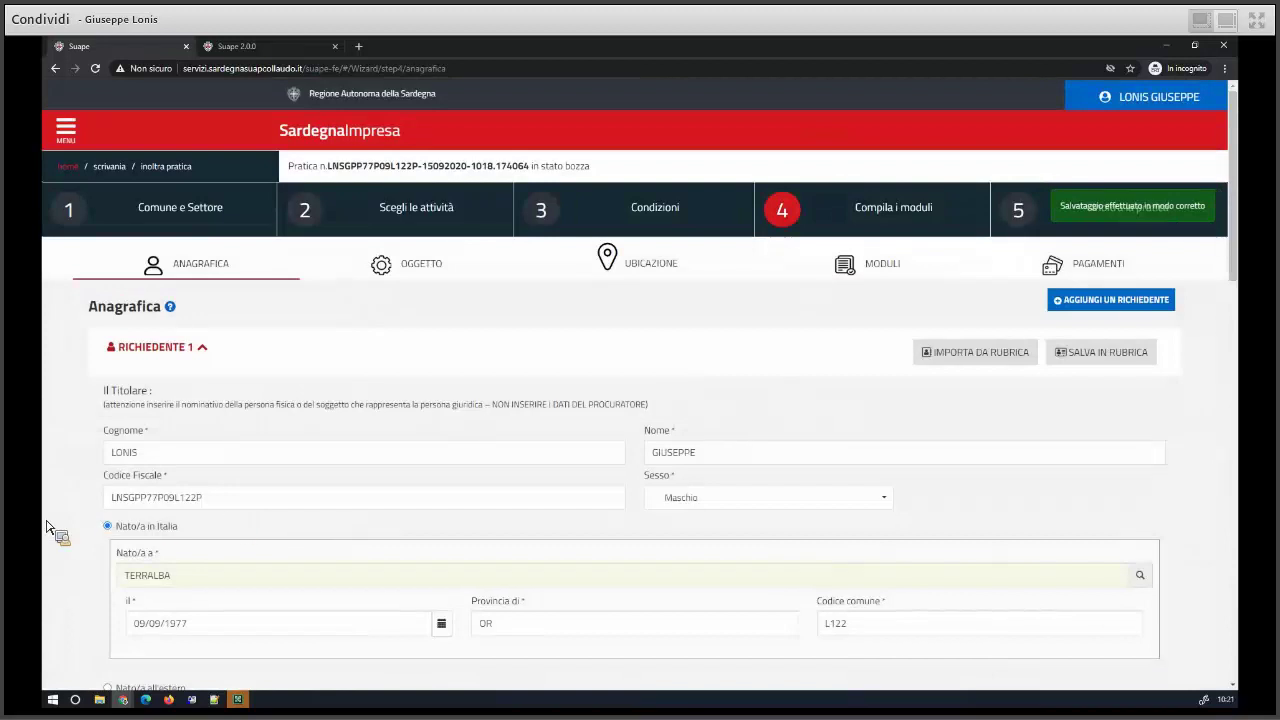
{"action": "scroll", "coordinate": [52, 525], "scroll_direction": "down", "scroll_amount": 15}
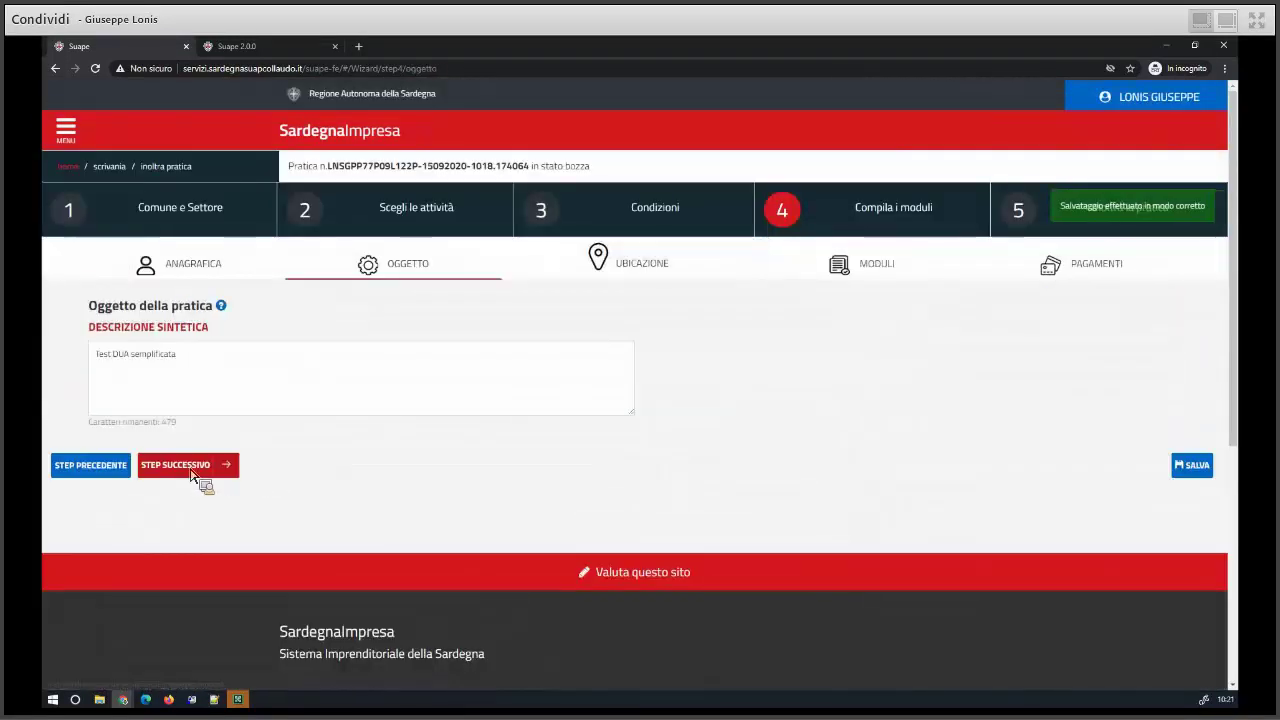
{"action": "left_click", "coordinate": [192, 474]}
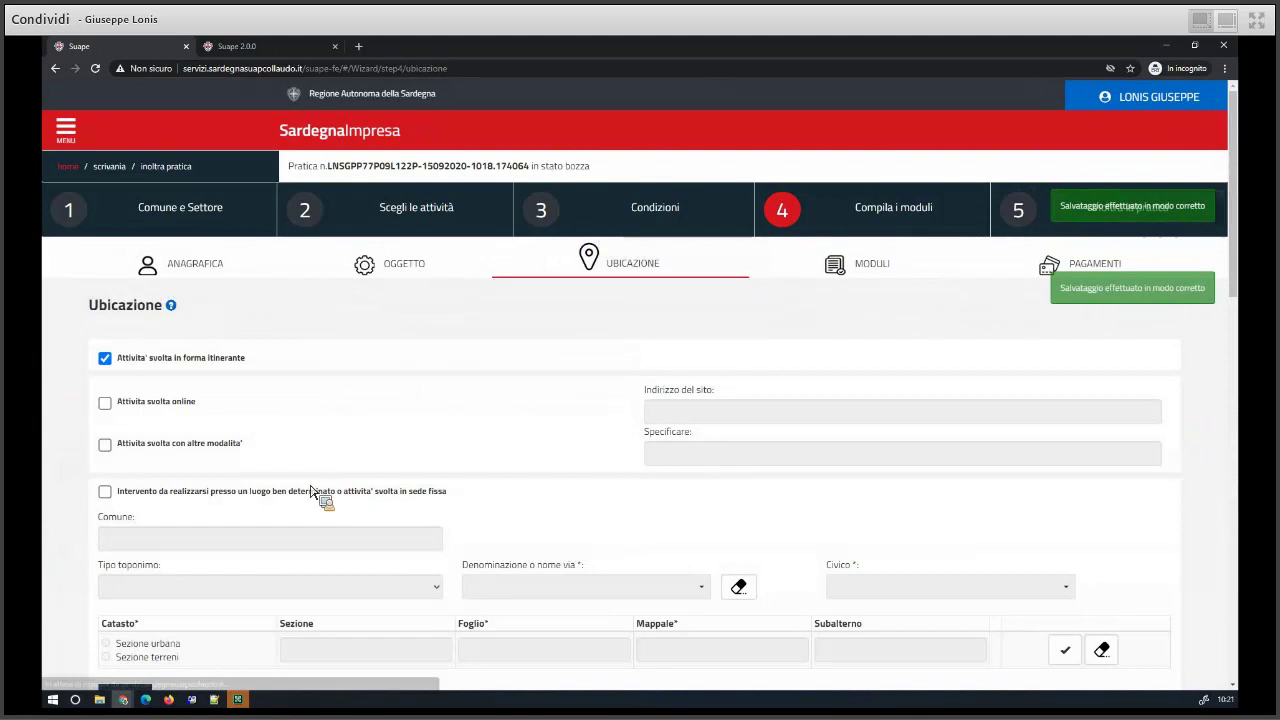
{"action": "scroll", "coordinate": [240, 516], "scroll_direction": "down", "scroll_amount": 10}
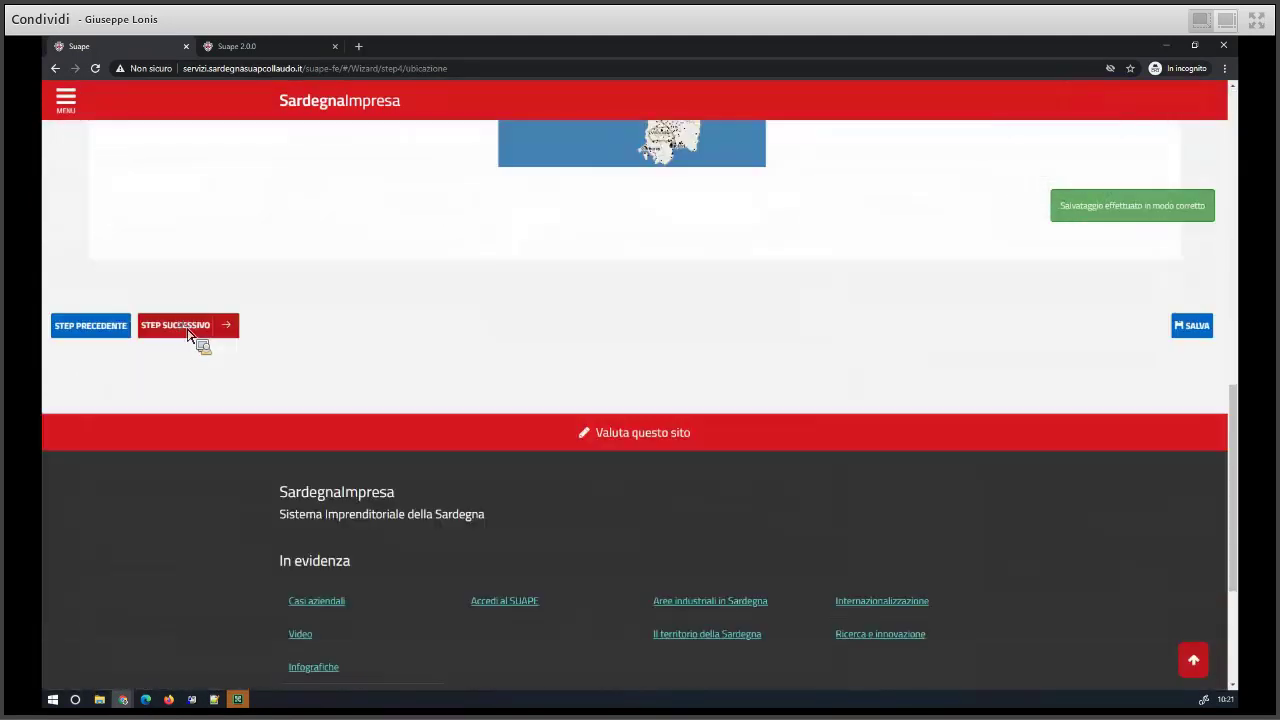
{"action": "left_click", "coordinate": [188, 327]}
- Open the DUA form and inspect its new 'Dua - prevenzione incendi' section
{"action": "left_click", "coordinate": [178, 348]}
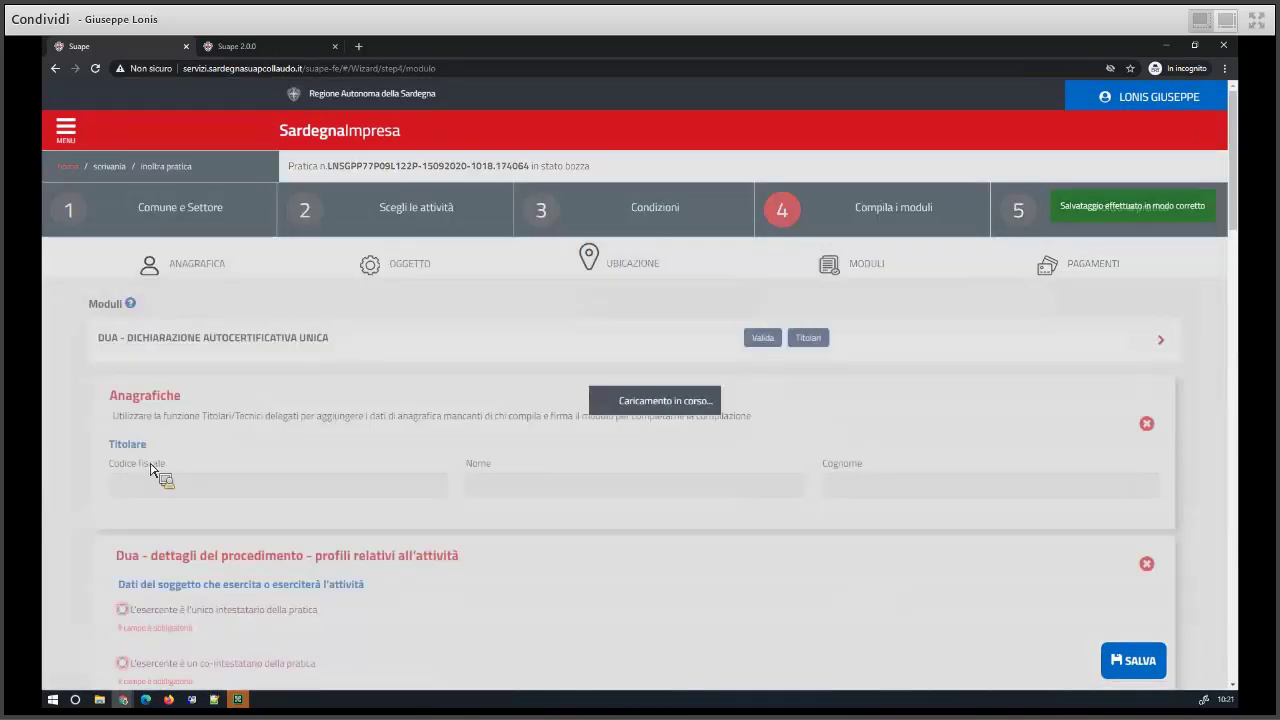
{"action": "scroll", "coordinate": [121, 480], "scroll_direction": "down", "scroll_amount": 5}
{"action": "scroll", "coordinate": [121, 480], "scroll_direction": "down", "scroll_amount": 1}
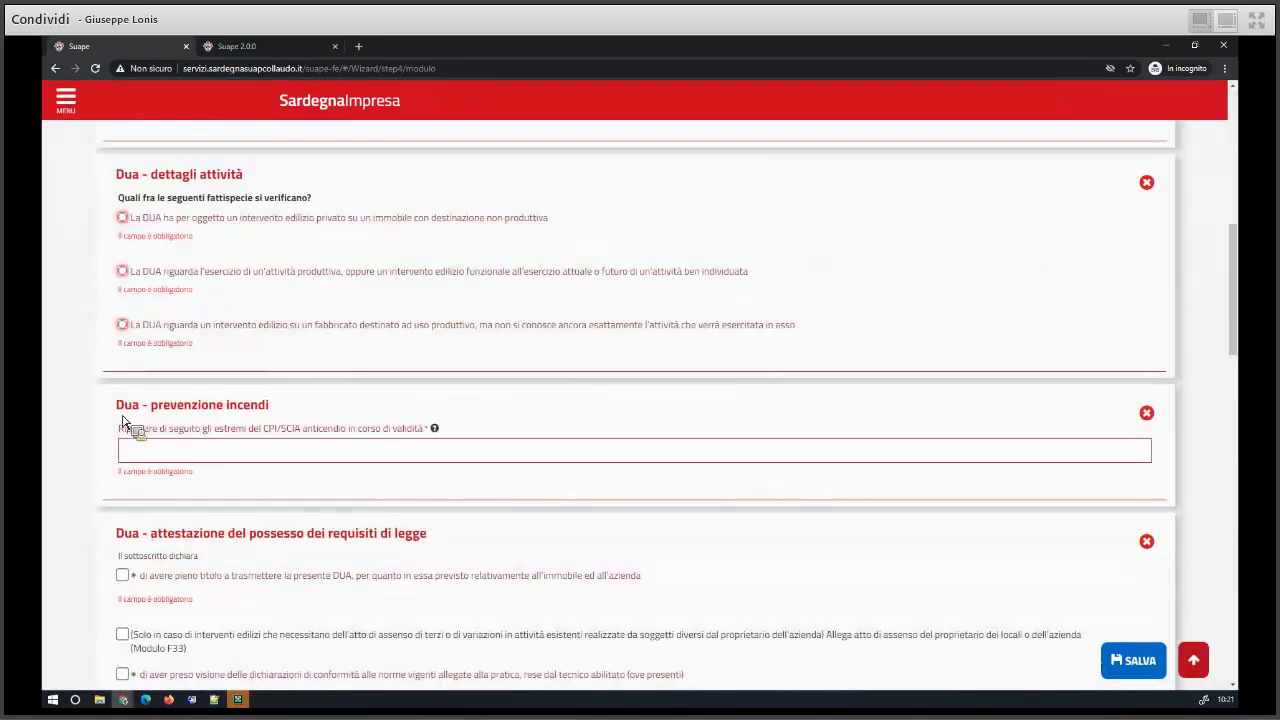
{"action": "left_click_drag", "start_coordinate": [118, 400], "coordinate": [279, 402]}
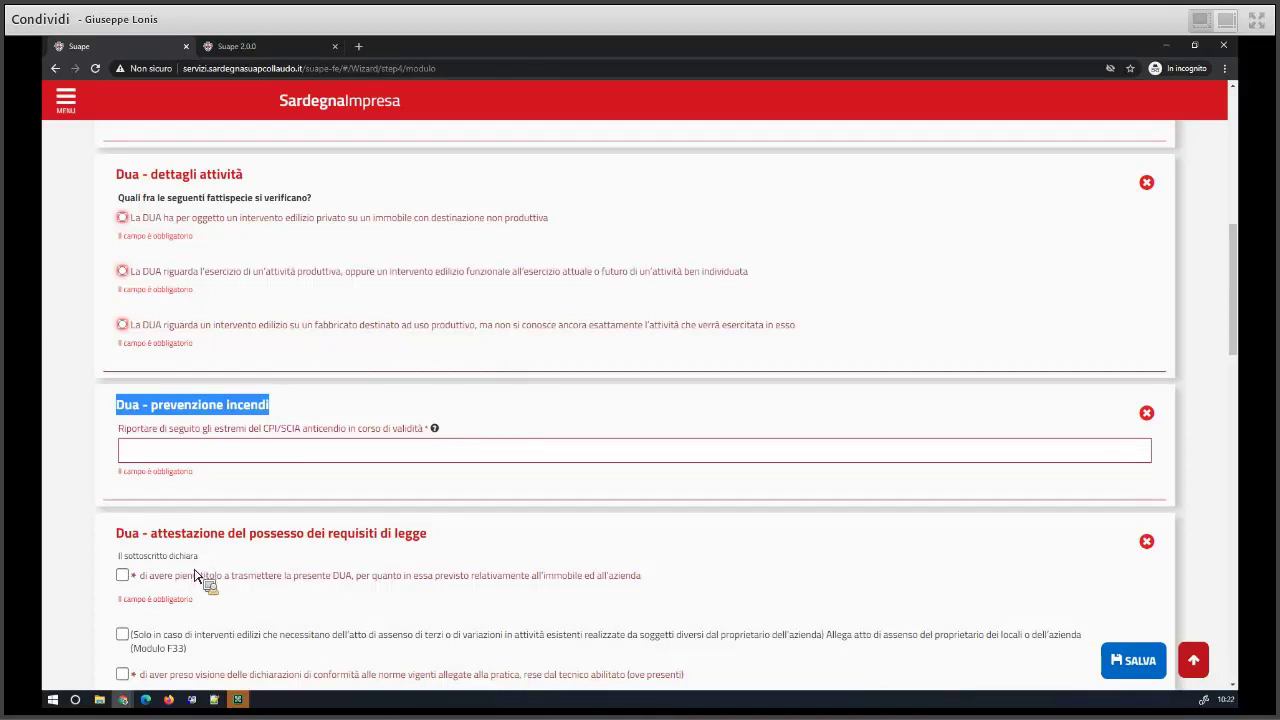
{"action": "scroll", "coordinate": [229, 486], "scroll_direction": "down", "scroll_amount": 2}
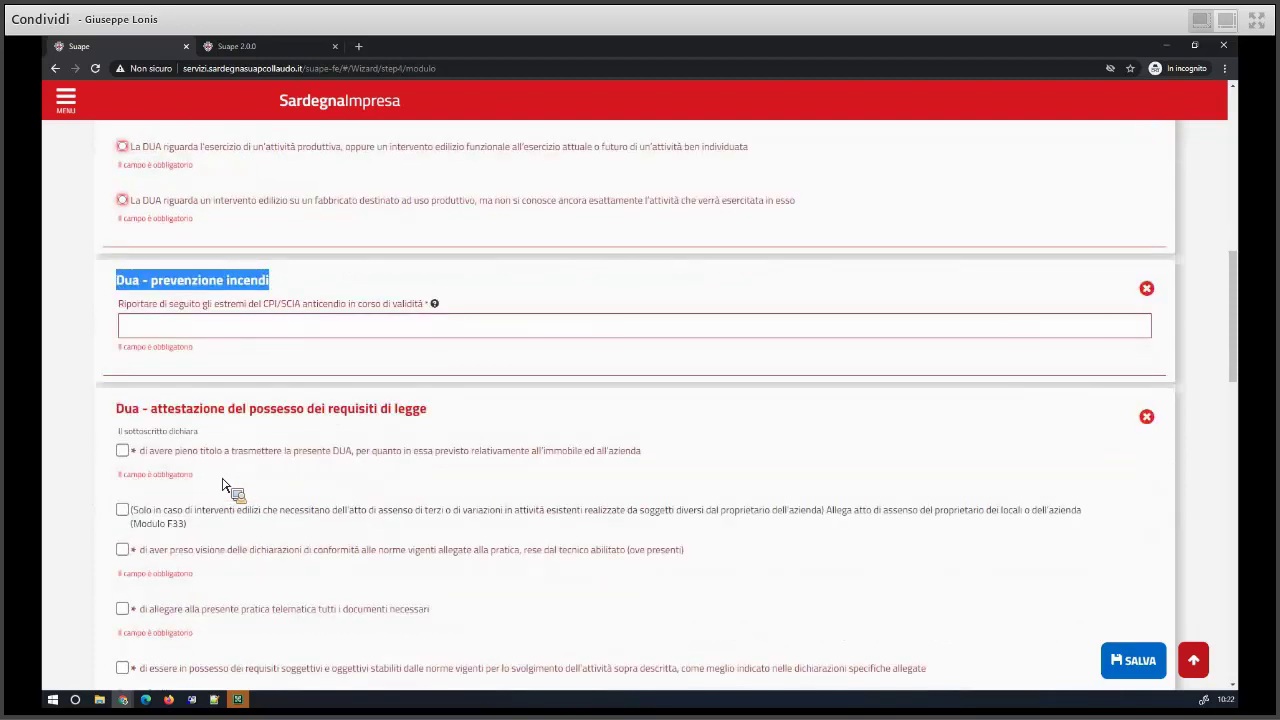
{"action": "scroll", "coordinate": [231, 482], "scroll_direction": "up", "scroll_amount": 10}
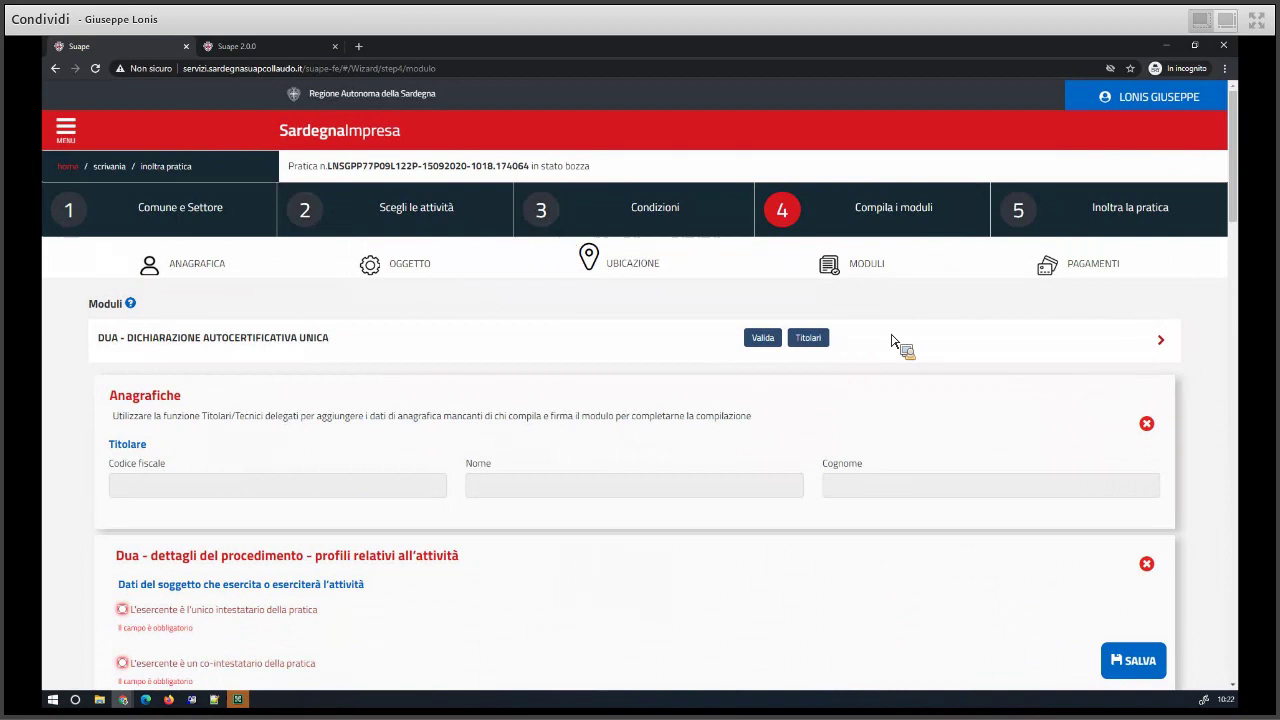
- Assign the holder as sole titolare and choose a private-citizen, non-productive building intervention
{"action": "left_click", "coordinate": [828, 340]}
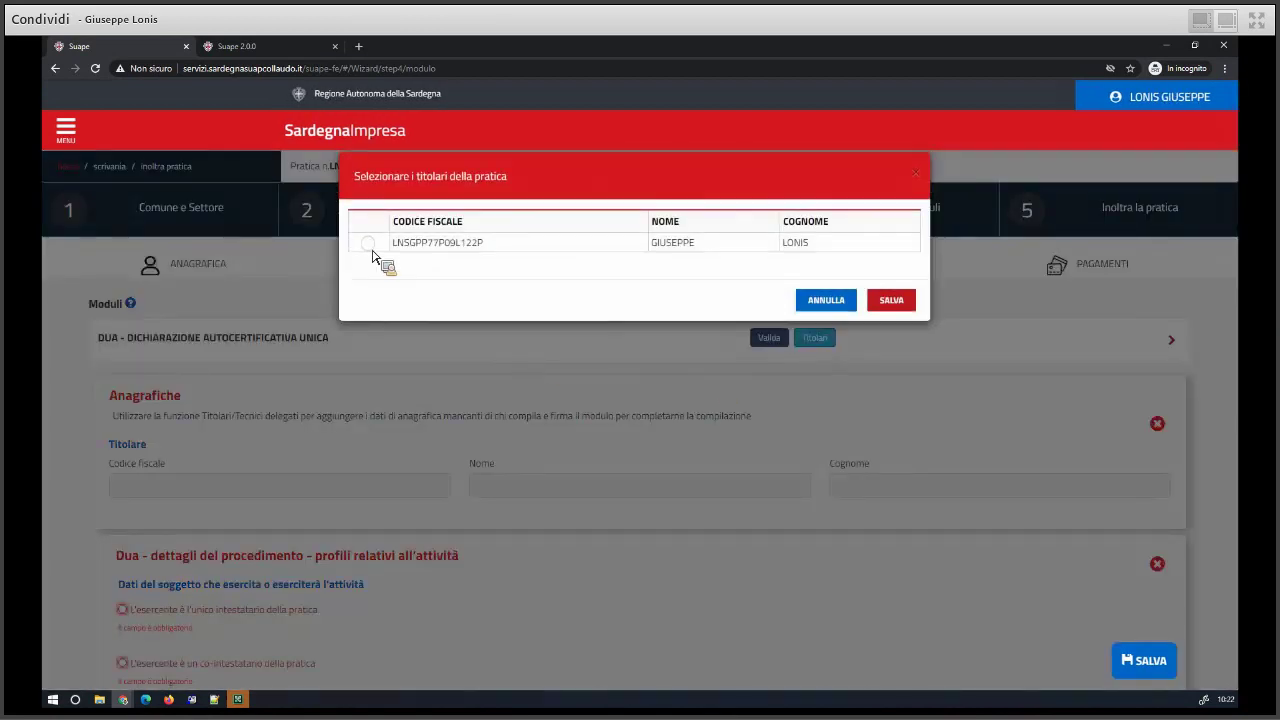
{"action": "left_click", "coordinate": [895, 310]}
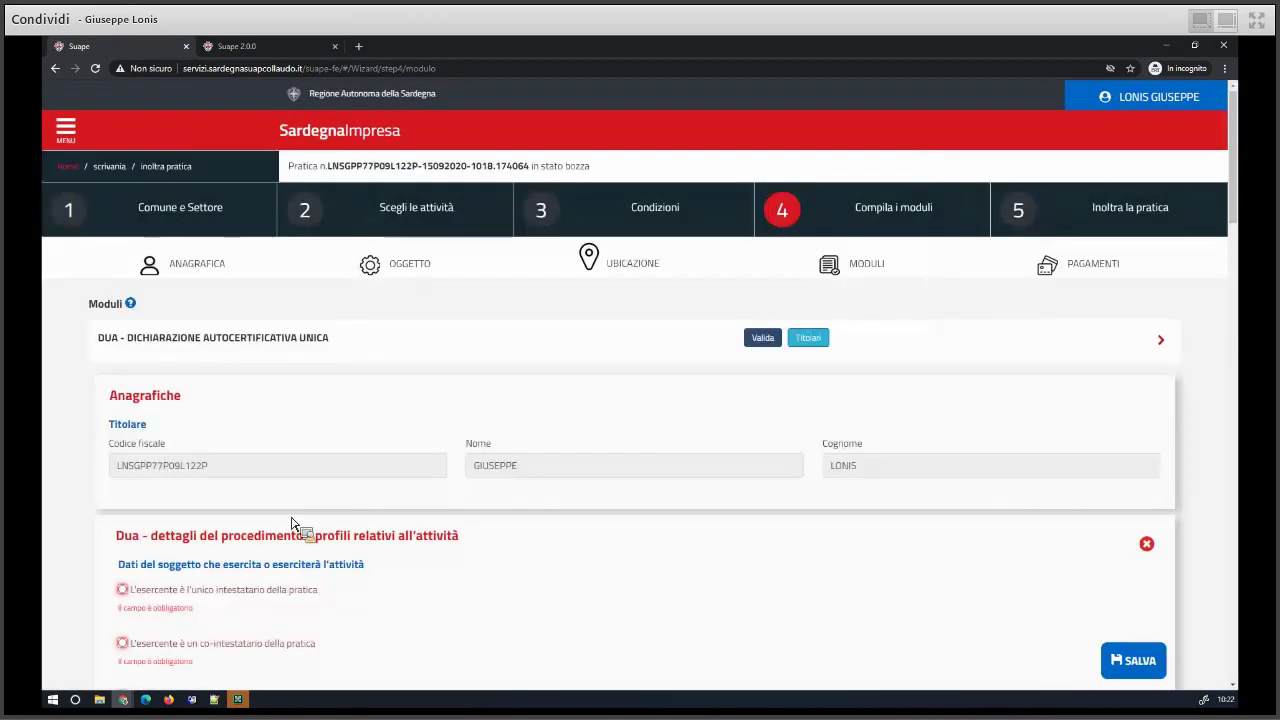
{"action": "scroll", "coordinate": [292, 521], "scroll_direction": "down", "scroll_amount": 1}
{"action": "scroll", "coordinate": [292, 521], "scroll_direction": "down", "scroll_amount": 3}
{"action": "left_click", "coordinate": [123, 279]}
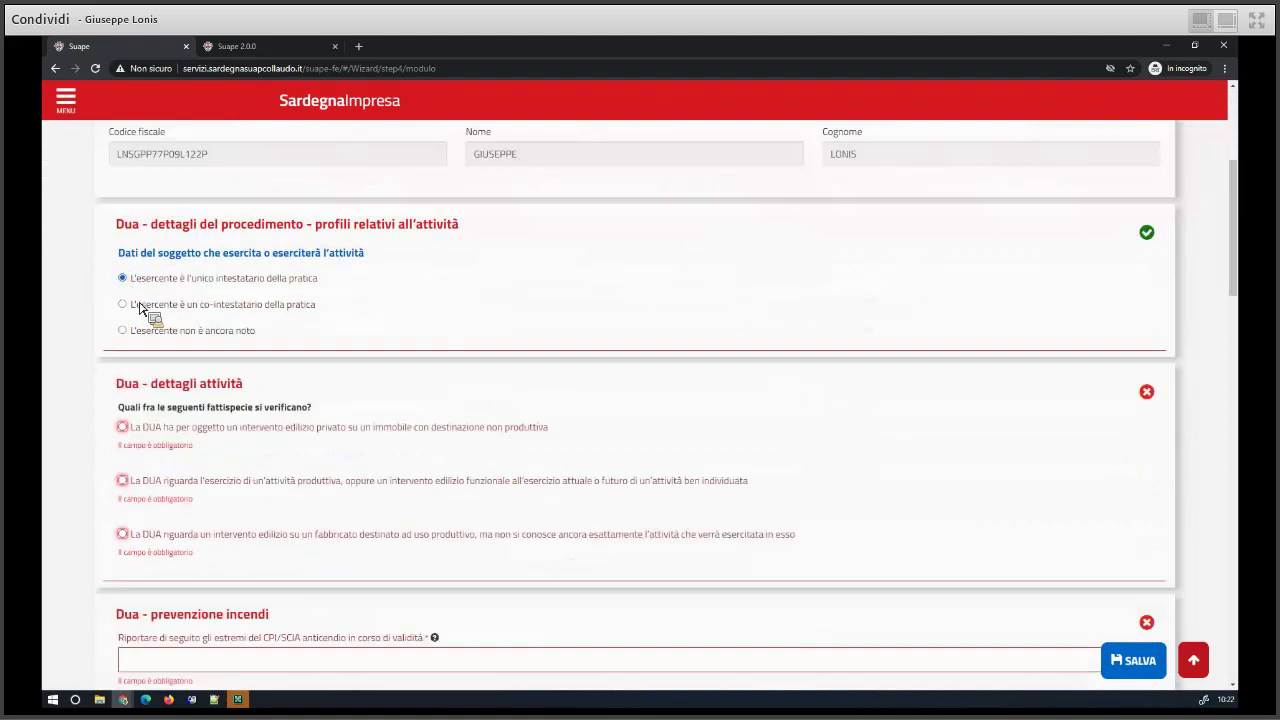
{"action": "scroll", "coordinate": [152, 430], "scroll_direction": "down", "scroll_amount": 1}
{"action": "left_click", "coordinate": [155, 368]}
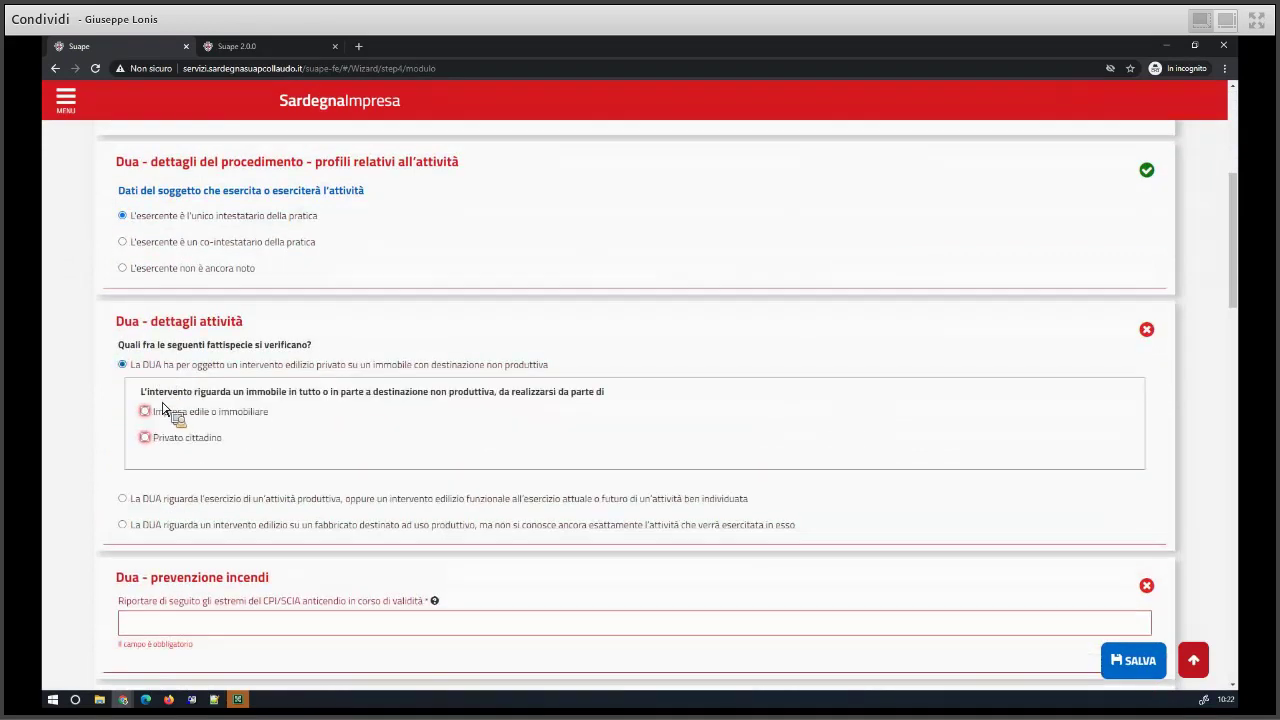
{"action": "left_click", "coordinate": [186, 440]}
{"action": "scroll", "coordinate": [170, 336], "scroll_direction": "down", "scroll_amount": 4}
- Enter 'aaaa' as the CPI/SCIA details and tick all six required declarations, including privacy
{"action": "left_click", "coordinate": [171, 321]}
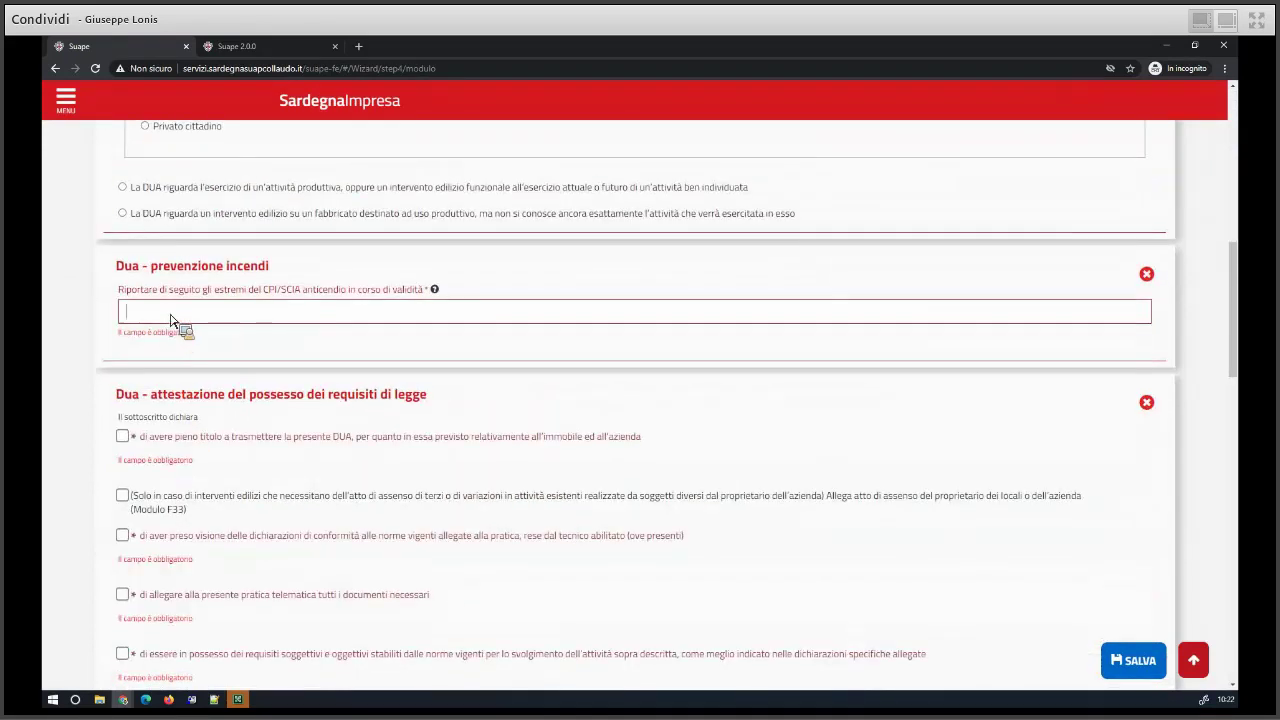
{"action": "type", "text": "aaaa"}
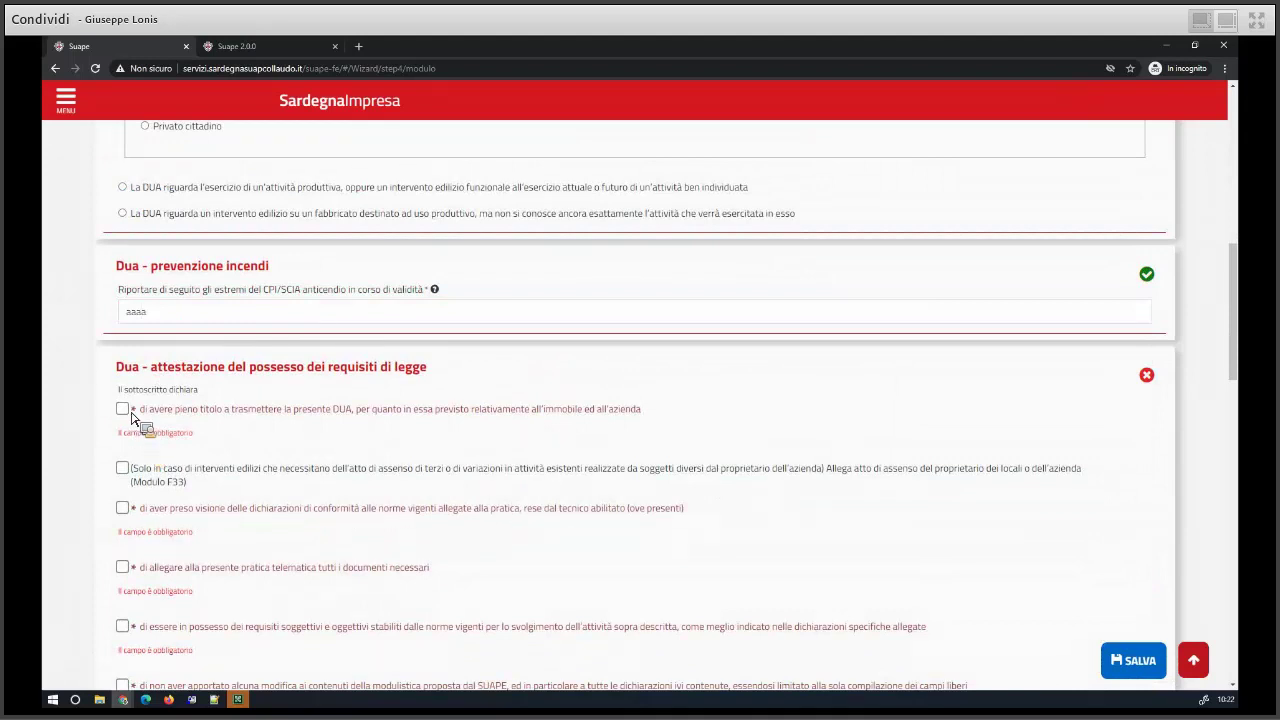
{"action": "left_click", "coordinate": [123, 408]}
{"action": "left_click", "coordinate": [125, 479]}
{"action": "left_click", "coordinate": [124, 512]}
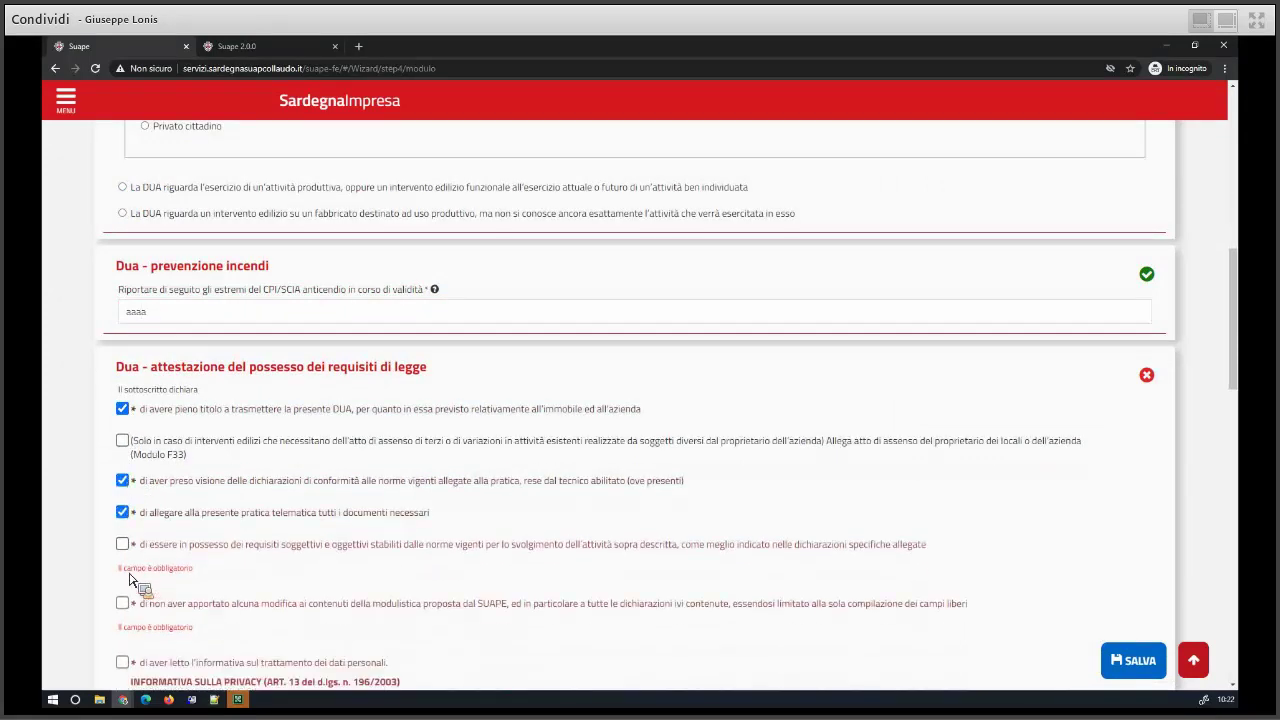
{"action": "left_click", "coordinate": [122, 544]}
{"action": "left_click", "coordinate": [122, 576]}
{"action": "left_click", "coordinate": [163, 607]}
- Fill the Firma field from the suggestion and save the DUA form
{"action": "scroll", "coordinate": [170, 606], "scroll_direction": "down", "scroll_amount": 3}
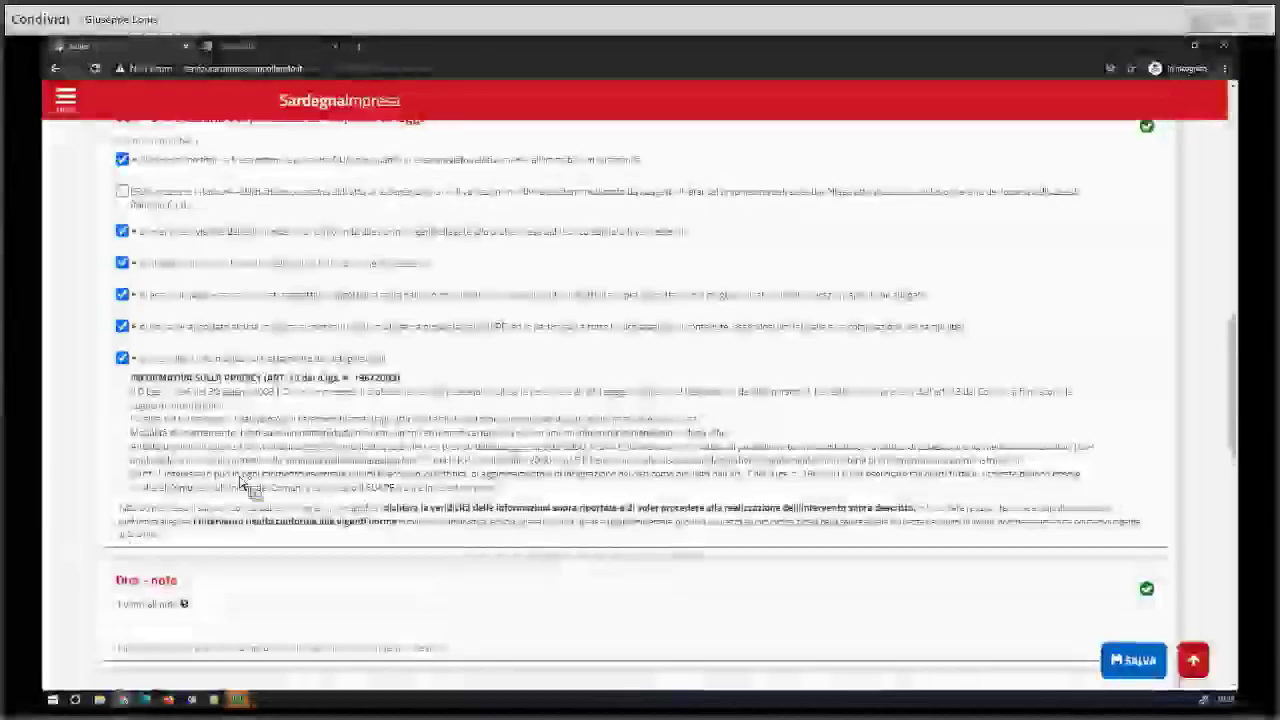
{"action": "scroll", "coordinate": [167, 389], "scroll_direction": "down", "scroll_amount": 4}
{"action": "left_click", "coordinate": [176, 398]}
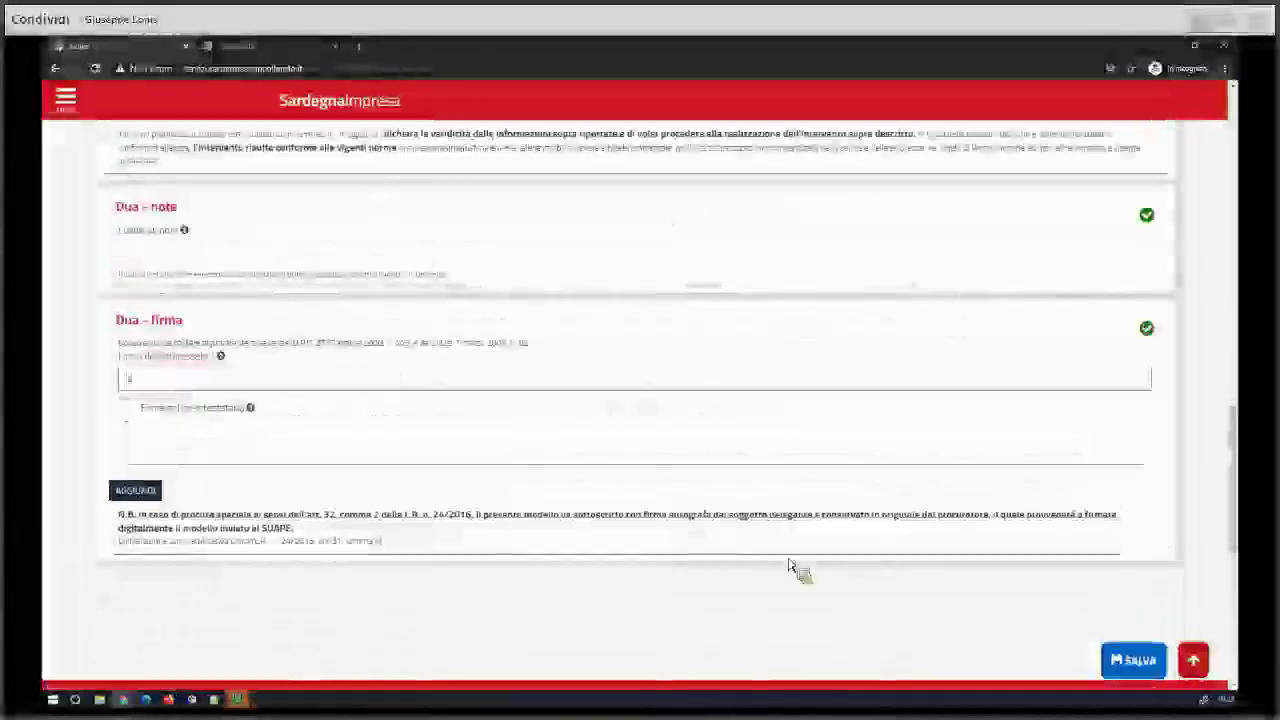
{"action": "left_click", "coordinate": [1138, 660]}
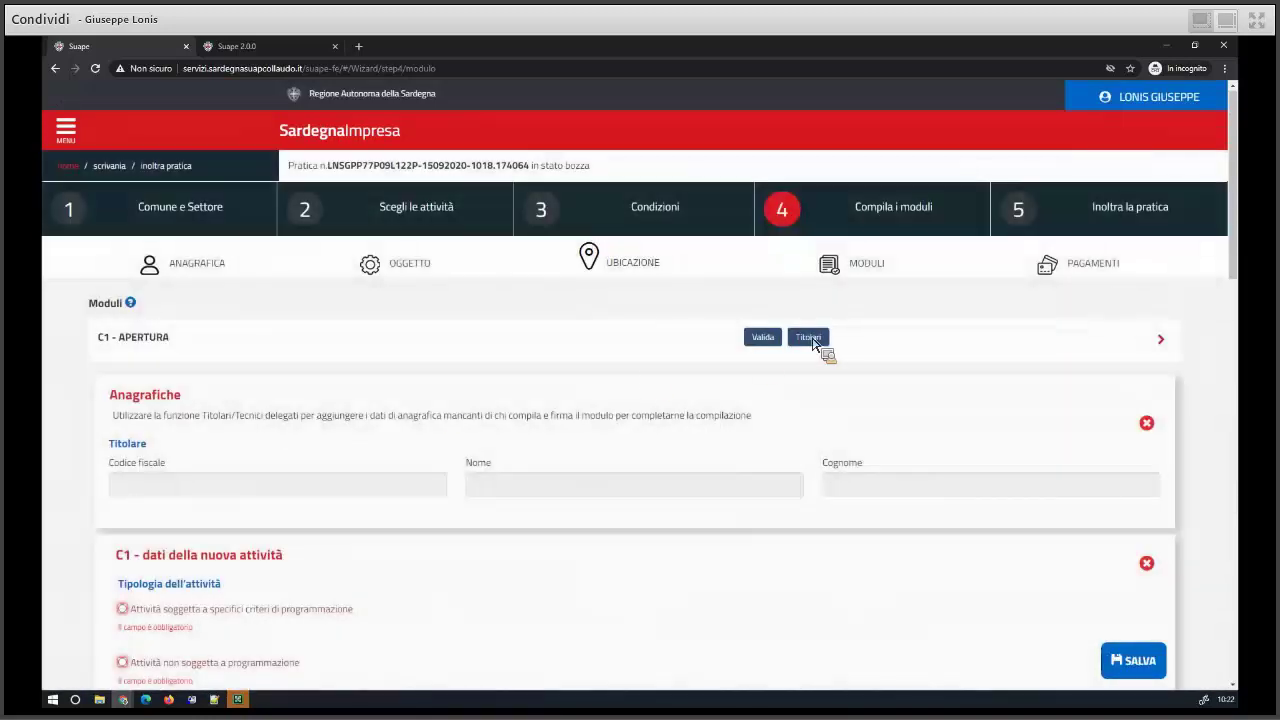
- Assign the C1 holder, mark the activity non-programmed, and declare no other activities on the premises
{"action": "left_click", "coordinate": [813, 337]}
{"action": "left_click", "coordinate": [387, 258]}
{"action": "left_click", "coordinate": [895, 300]}
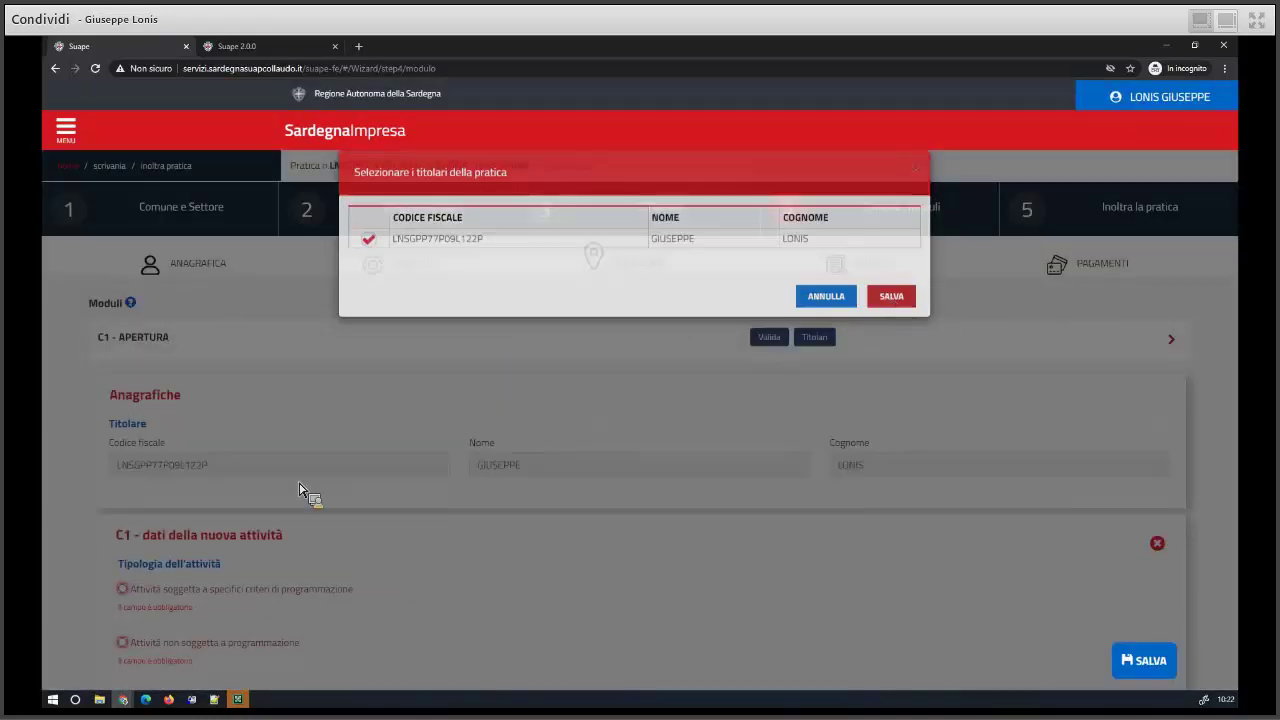
{"action": "scroll", "coordinate": [190, 445], "scroll_direction": "down", "scroll_amount": 2}
{"action": "left_click", "coordinate": [134, 404]}
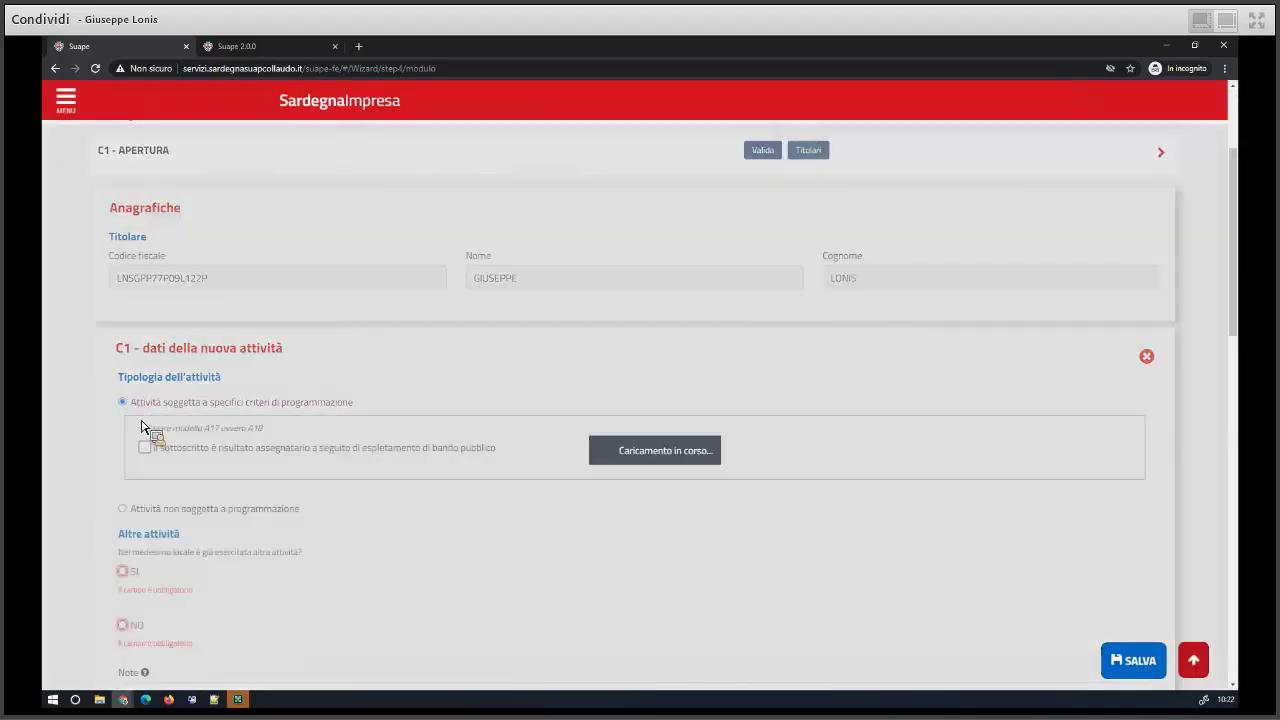
{"action": "left_click", "coordinate": [143, 509]}
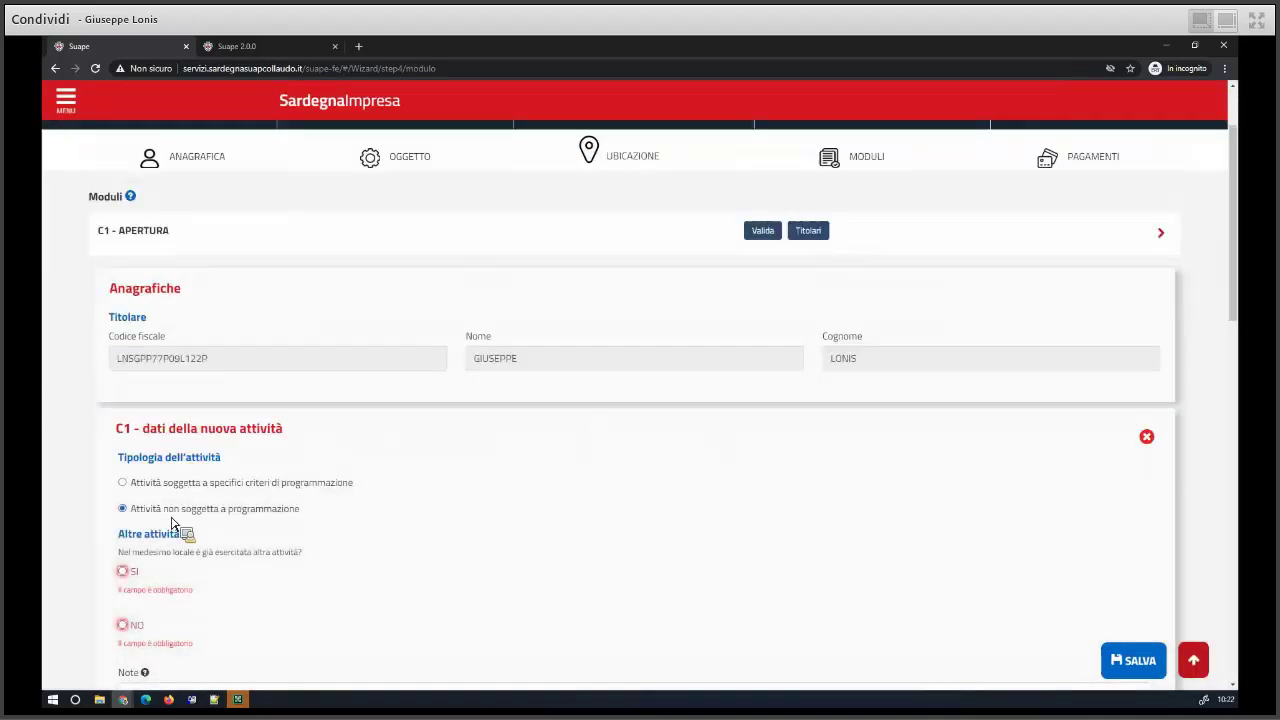
{"action": "left_click", "coordinate": [122, 500]}
- Declare the authorisation immediately effective without closed premises or plants, and save the C1 form
{"action": "scroll", "coordinate": [190, 465], "scroll_direction": "down", "scroll_amount": 2}
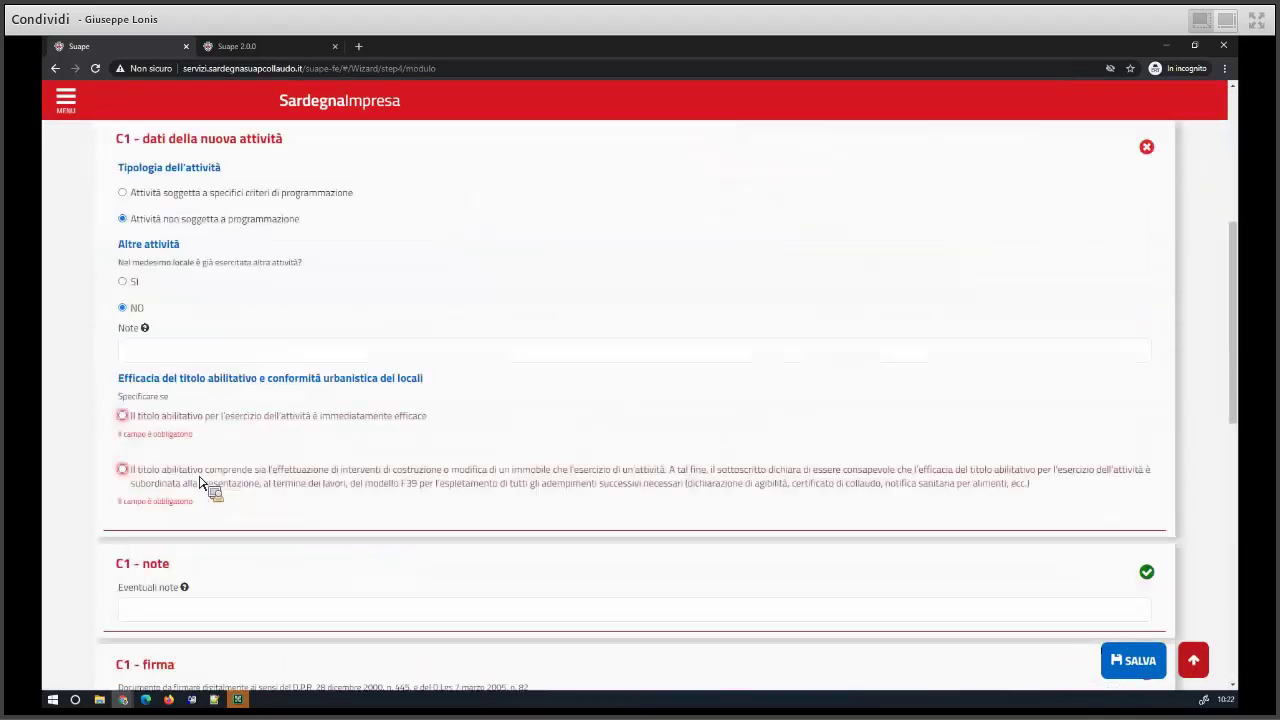
{"action": "scroll", "coordinate": [175, 445], "scroll_direction": "up", "scroll_amount": 1}
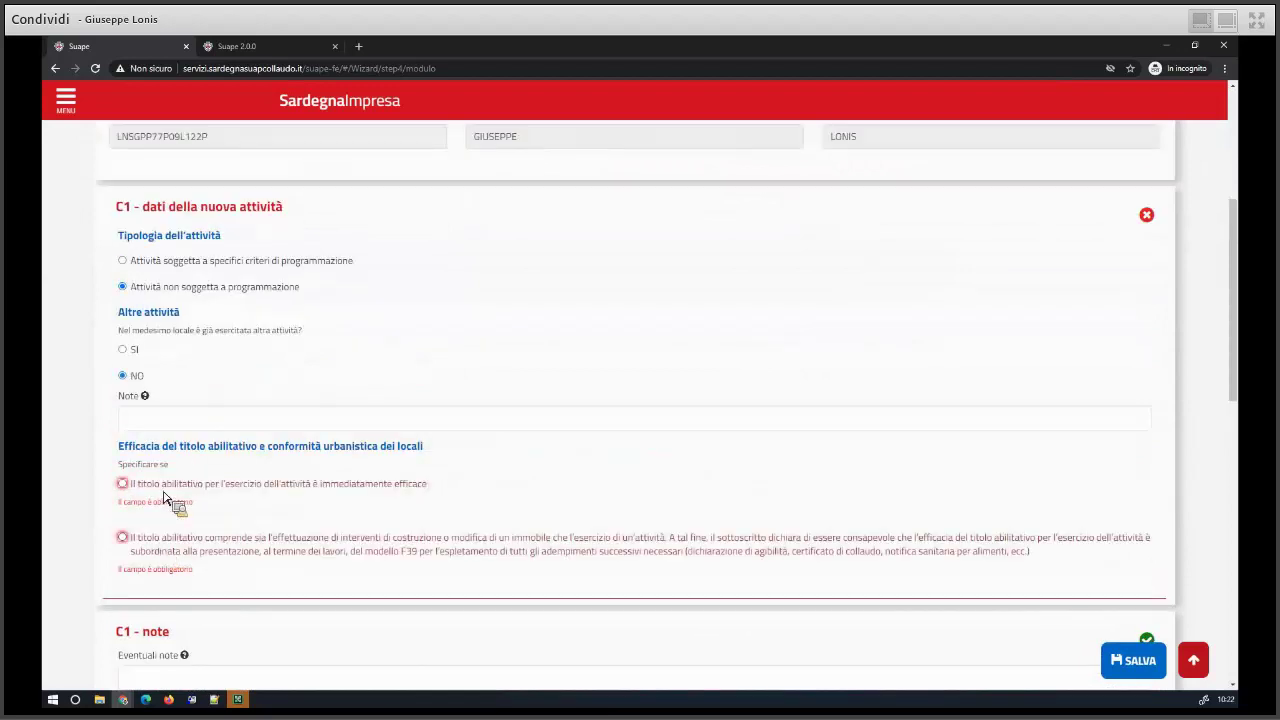
{"action": "left_click", "coordinate": [195, 486]}
{"action": "left_click", "coordinate": [200, 520]}
{"action": "scroll", "coordinate": [152, 433], "scroll_direction": "down", "scroll_amount": 1}
{"action": "scroll", "coordinate": [152, 433], "scroll_direction": "down", "scroll_amount": 2}
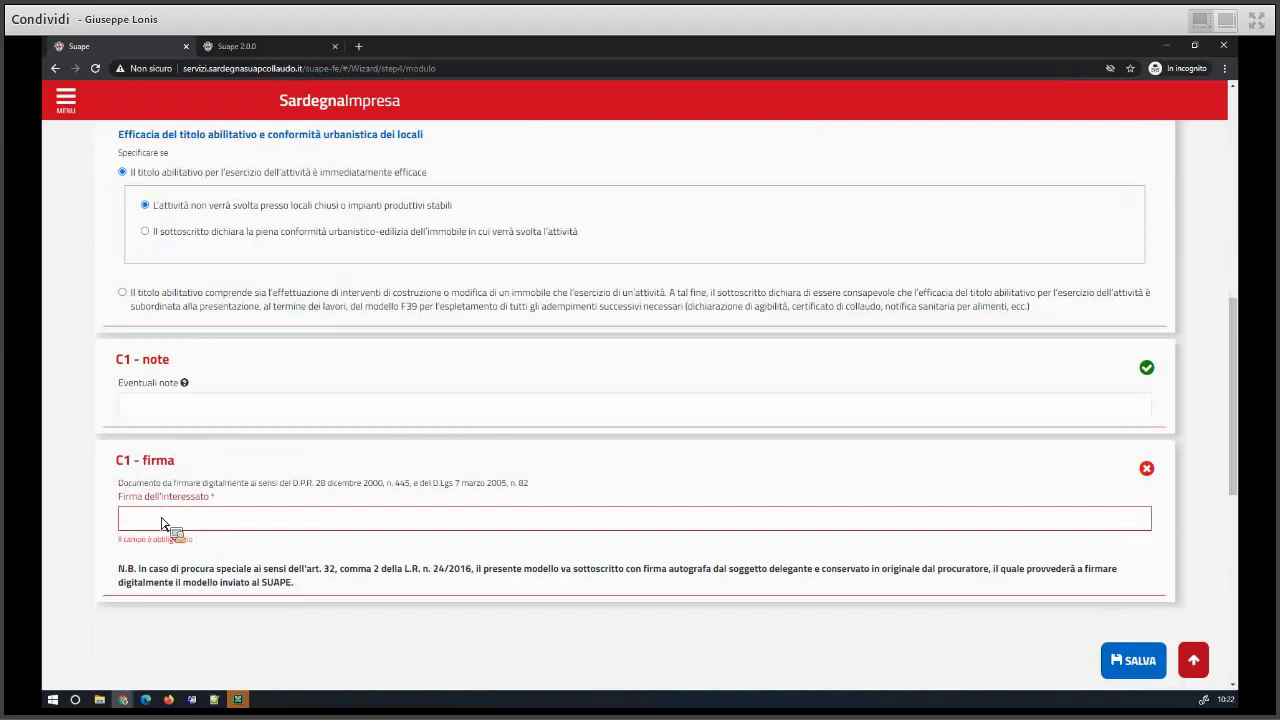
{"action": "left_click", "coordinate": [1137, 660]}
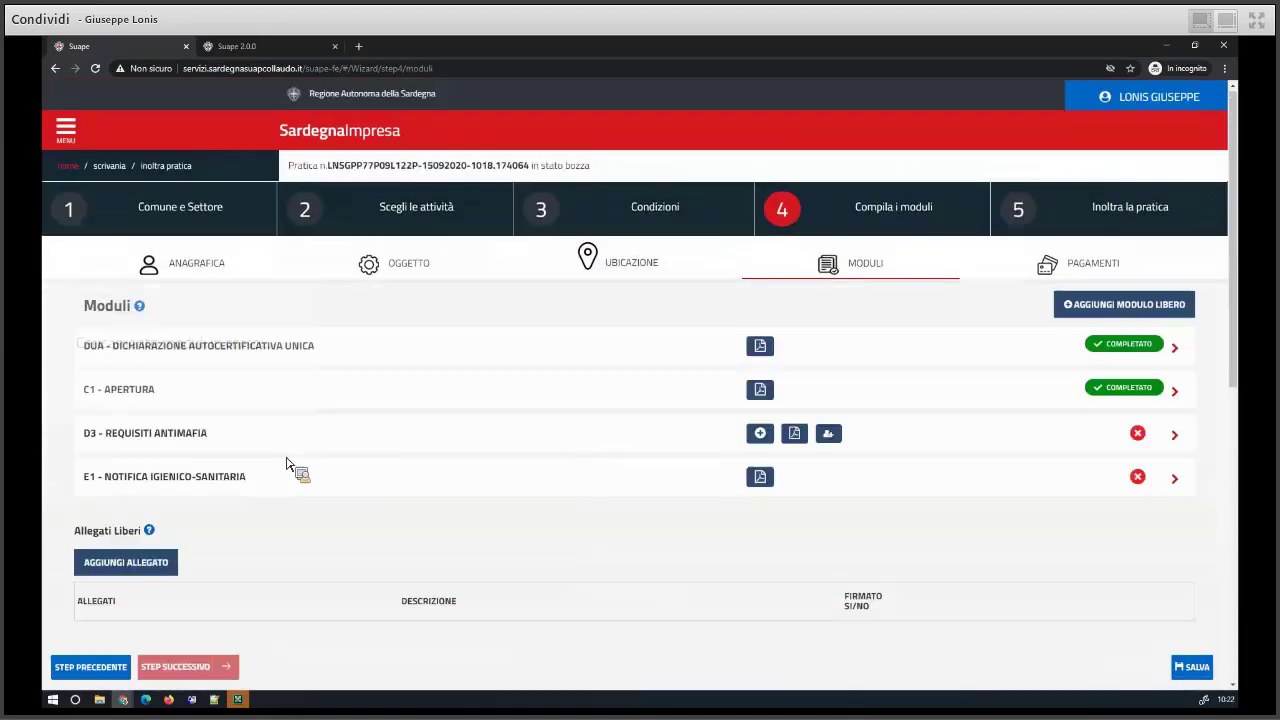
- Fill D3 - Requisiti antimafia: signer is the sole holder, autofilled name, signature 'aaaa'
{"action": "left_click", "coordinate": [131, 436]}
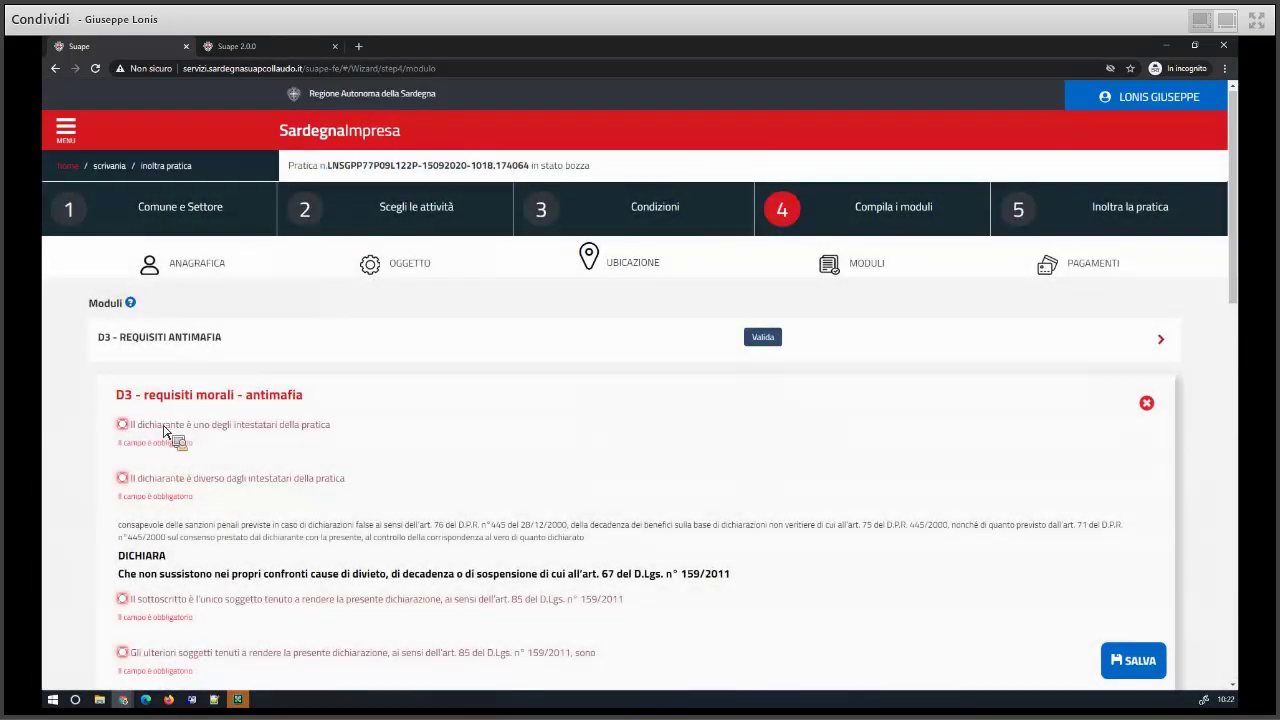
{"action": "left_click", "coordinate": [166, 425]}
{"action": "left_click", "coordinate": [318, 472]}
{"action": "left_click", "coordinate": [125, 512]}
{"action": "scroll", "coordinate": [160, 398], "scroll_direction": "down", "scroll_amount": 5}
{"action": "left_click", "coordinate": [165, 390]}
{"action": "scroll", "coordinate": [166, 400], "scroll_direction": "down", "scroll_amount": 3}
{"action": "left_click", "coordinate": [222, 512]}
{"action": "type", "text": "aaaa"}
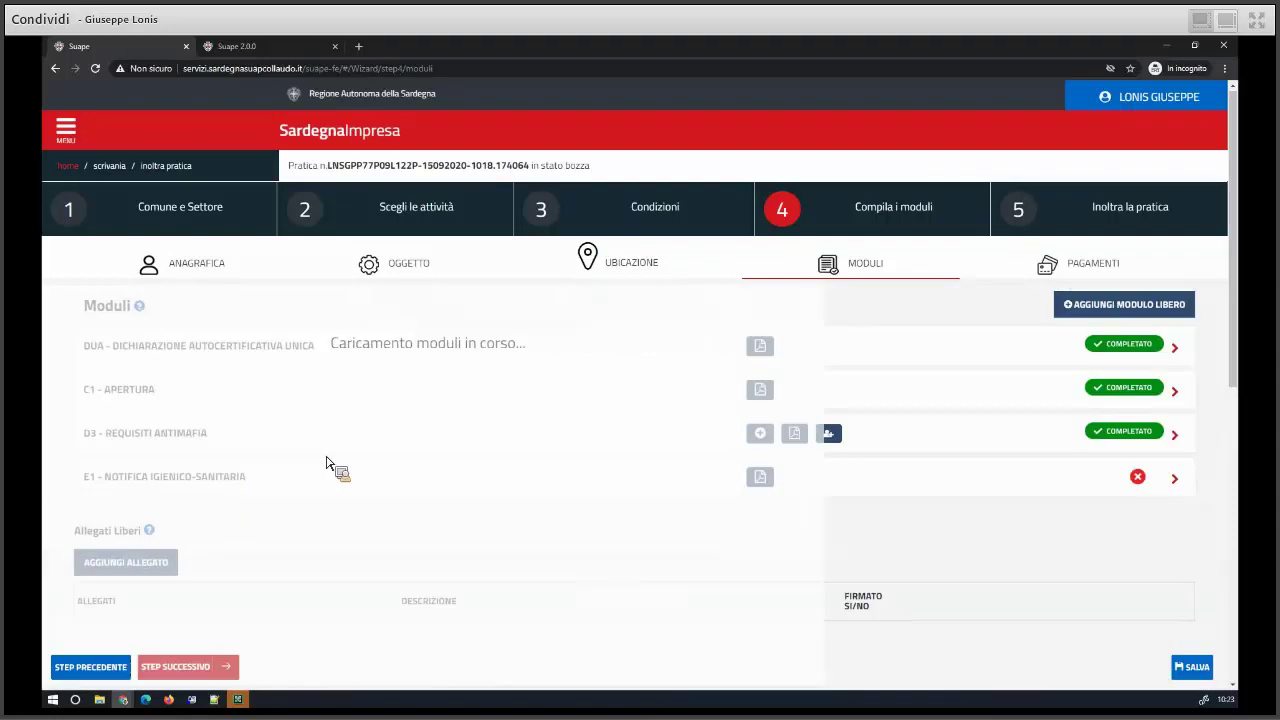
- In E1, assign the holder and set animal-origin foods, fixed site, primary production Caccia
{"action": "left_click", "coordinate": [160, 479]}
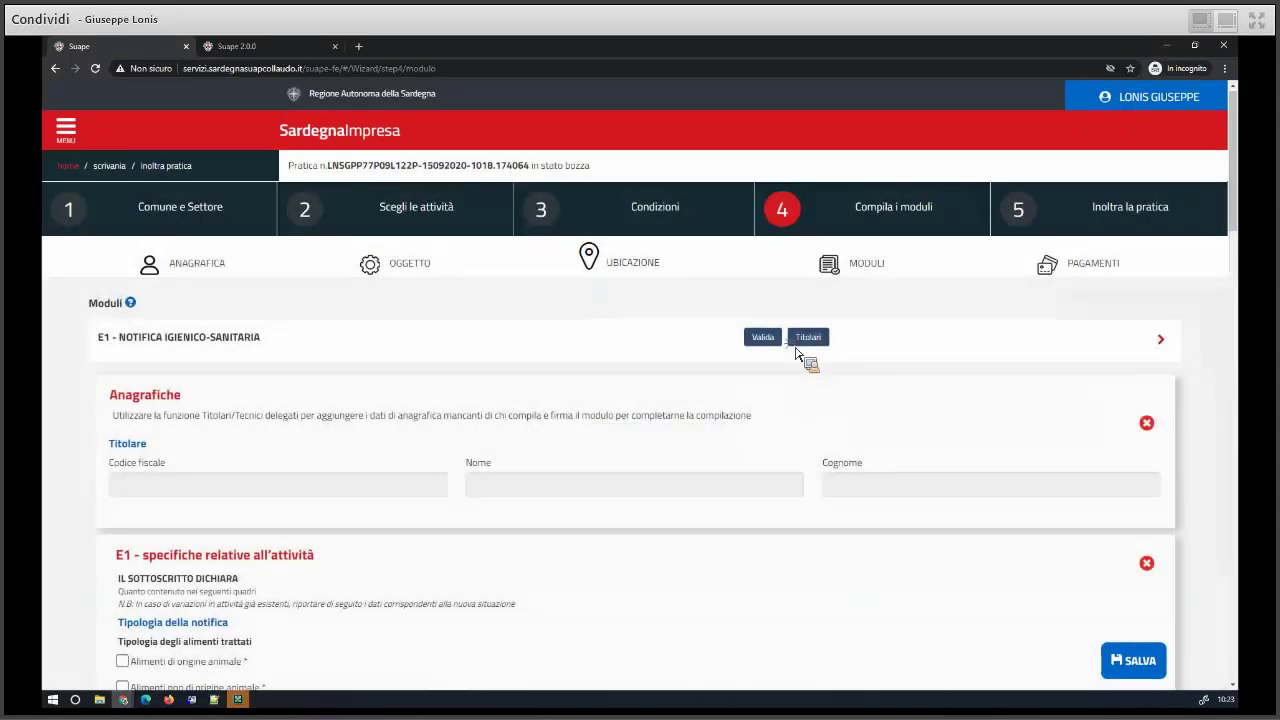
{"action": "left_click", "coordinate": [808, 340]}
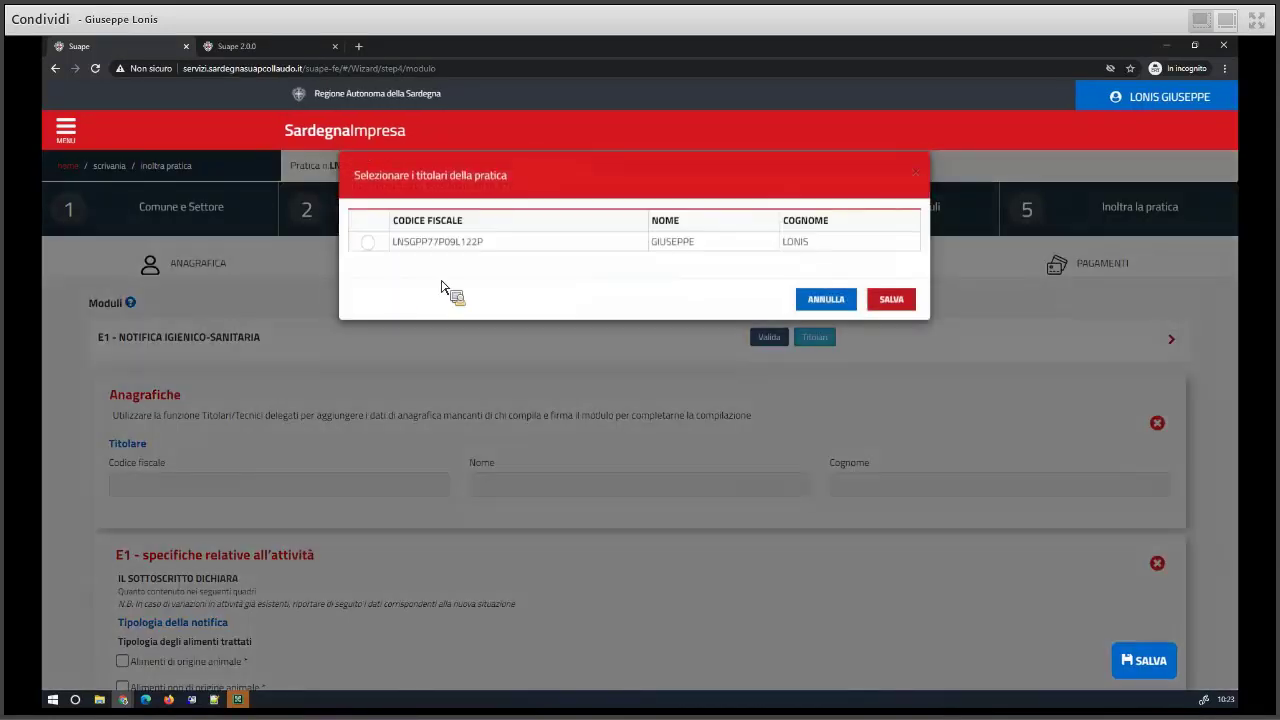
{"action": "left_click", "coordinate": [893, 302]}
{"action": "scroll", "coordinate": [126, 475], "scroll_direction": "down", "scroll_amount": 3}
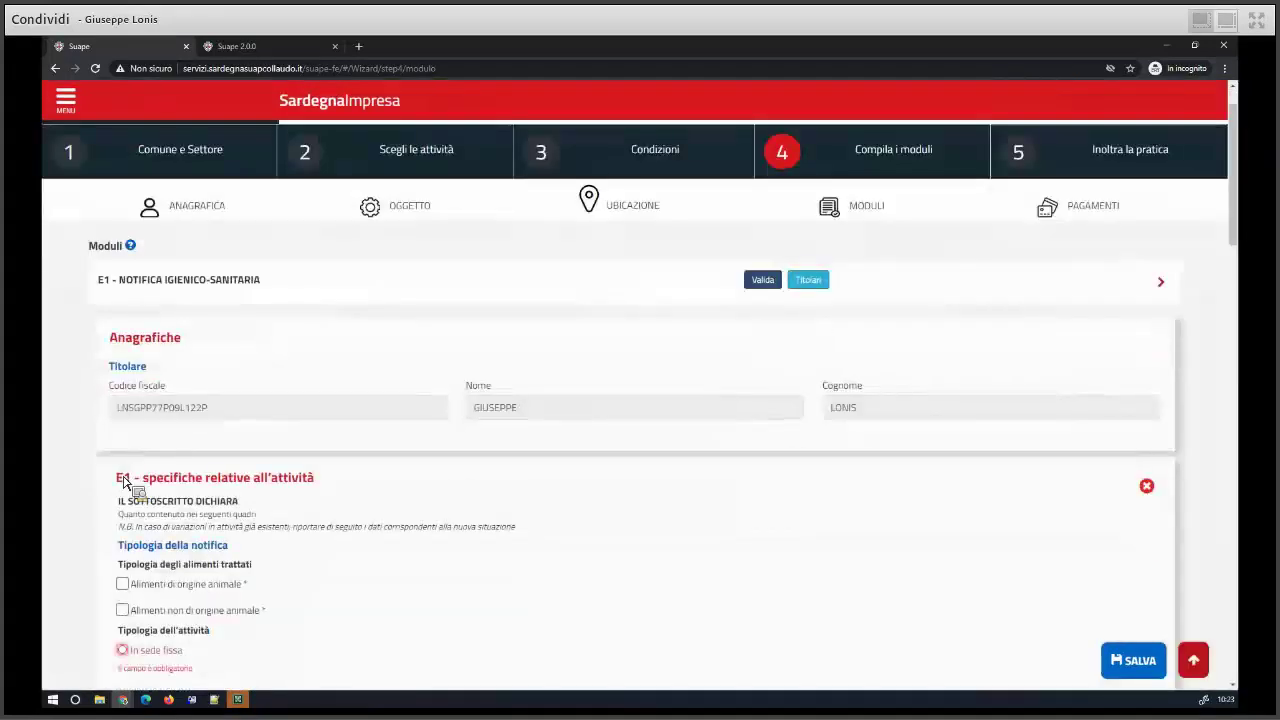
{"action": "left_click", "coordinate": [122, 392]}
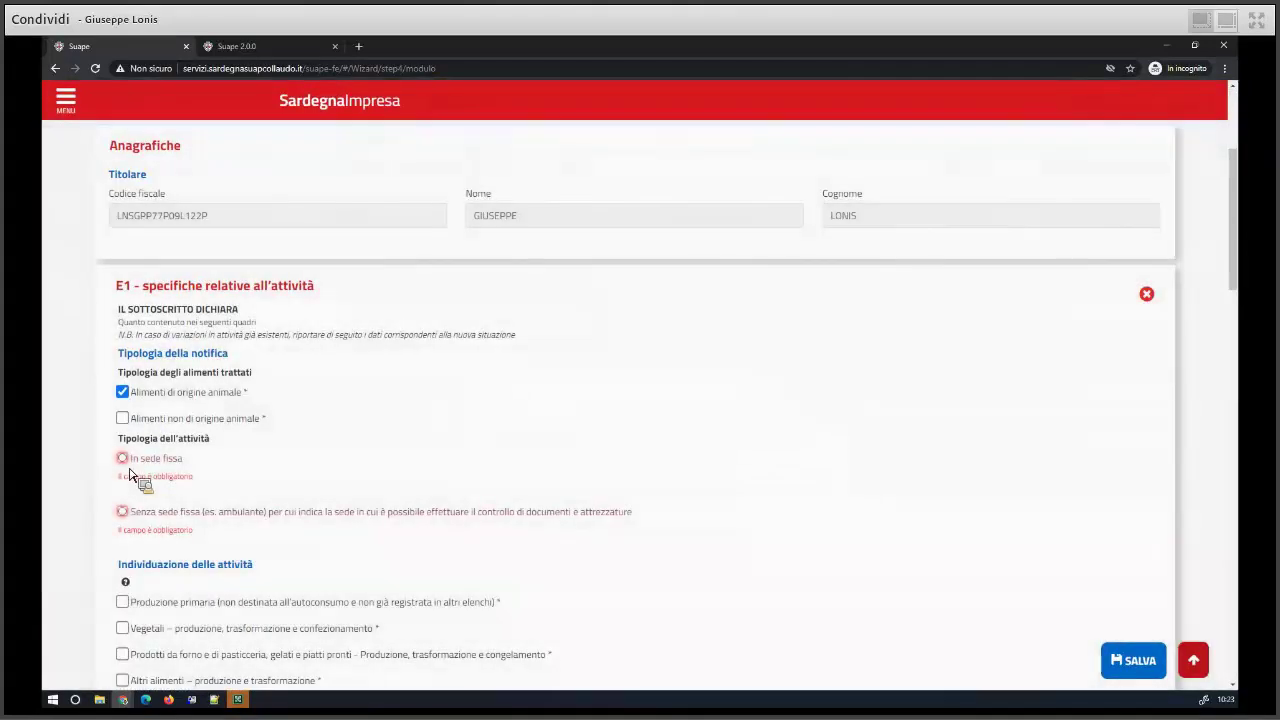
{"action": "left_click", "coordinate": [123, 458]}
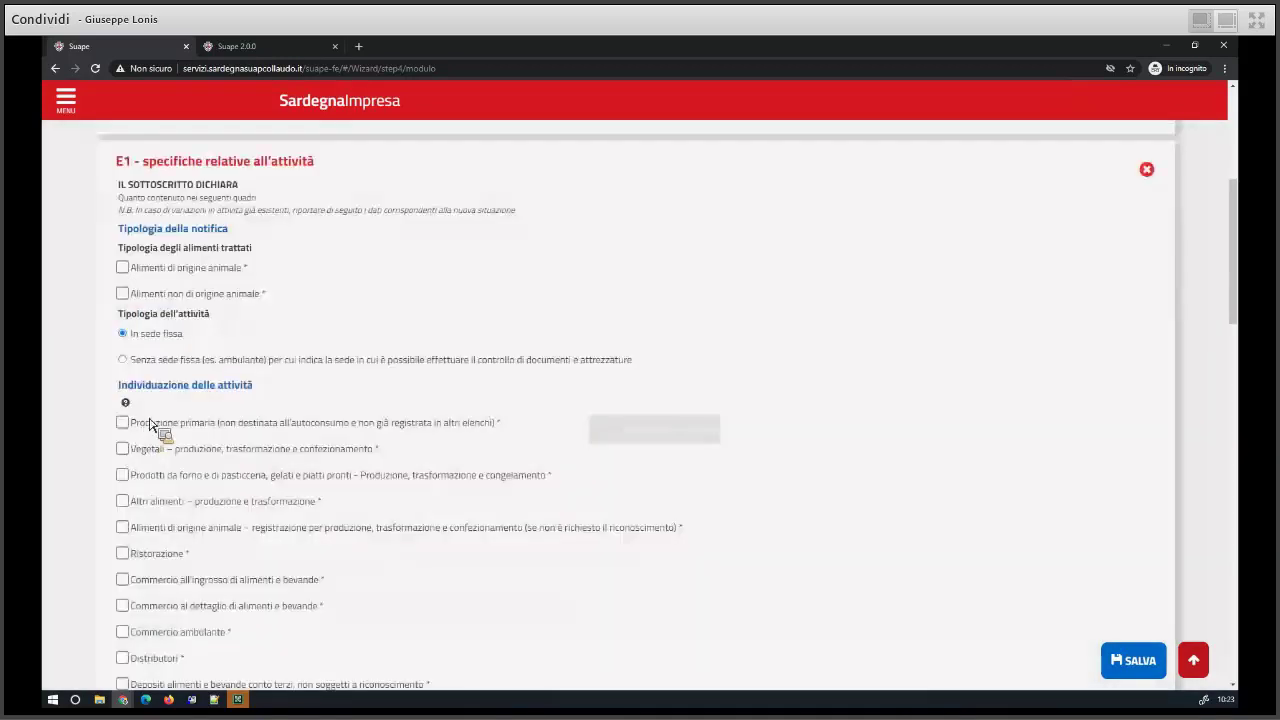
{"action": "left_click", "coordinate": [150, 428]}
{"action": "left_click", "coordinate": [166, 455]}
- Set a permanent activity starting on notification, accept three declarations, sign 'aaaa' and save
{"action": "scroll", "coordinate": [209, 460], "scroll_direction": "down", "scroll_amount": 6}
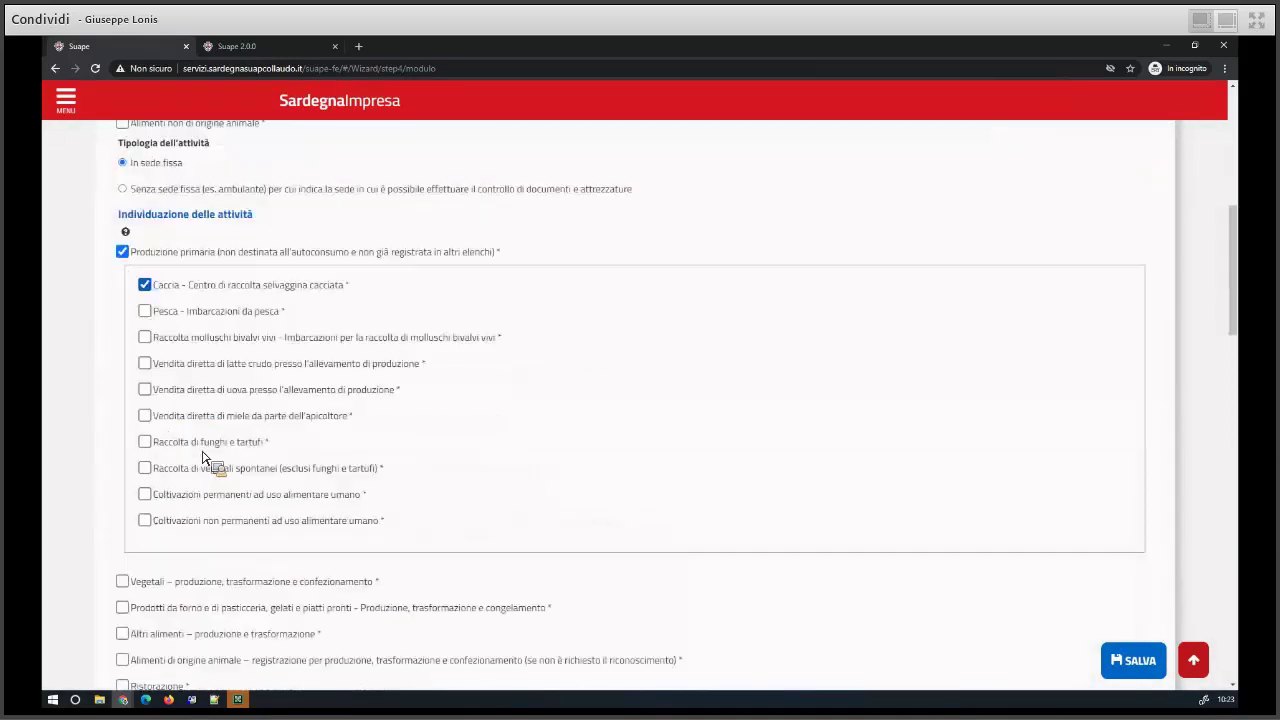
{"action": "scroll", "coordinate": [176, 418], "scroll_direction": "down", "scroll_amount": 2}
{"action": "left_click", "coordinate": [162, 348]}
{"action": "scroll", "coordinate": [175, 420], "scroll_direction": "down", "scroll_amount": 2}
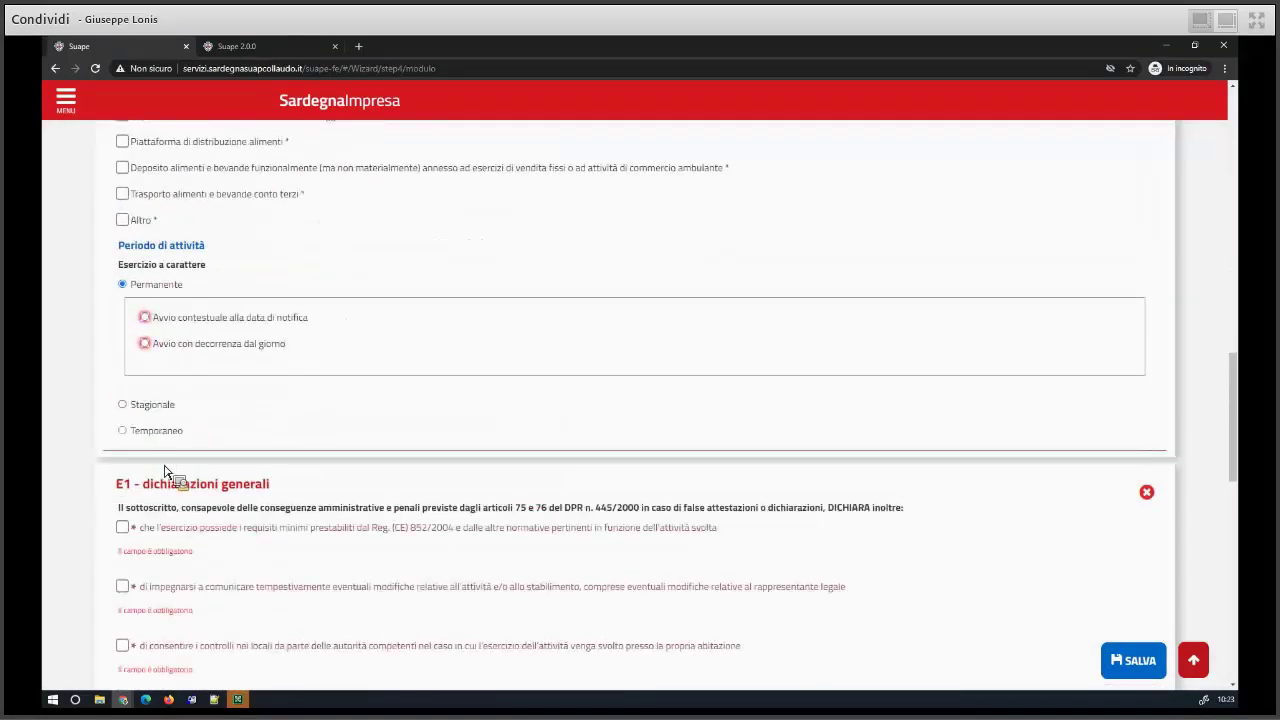
{"action": "left_click", "coordinate": [183, 262]}
{"action": "left_click", "coordinate": [122, 464]}
{"action": "left_click", "coordinate": [122, 496]}
{"action": "left_click", "coordinate": [122, 526]}
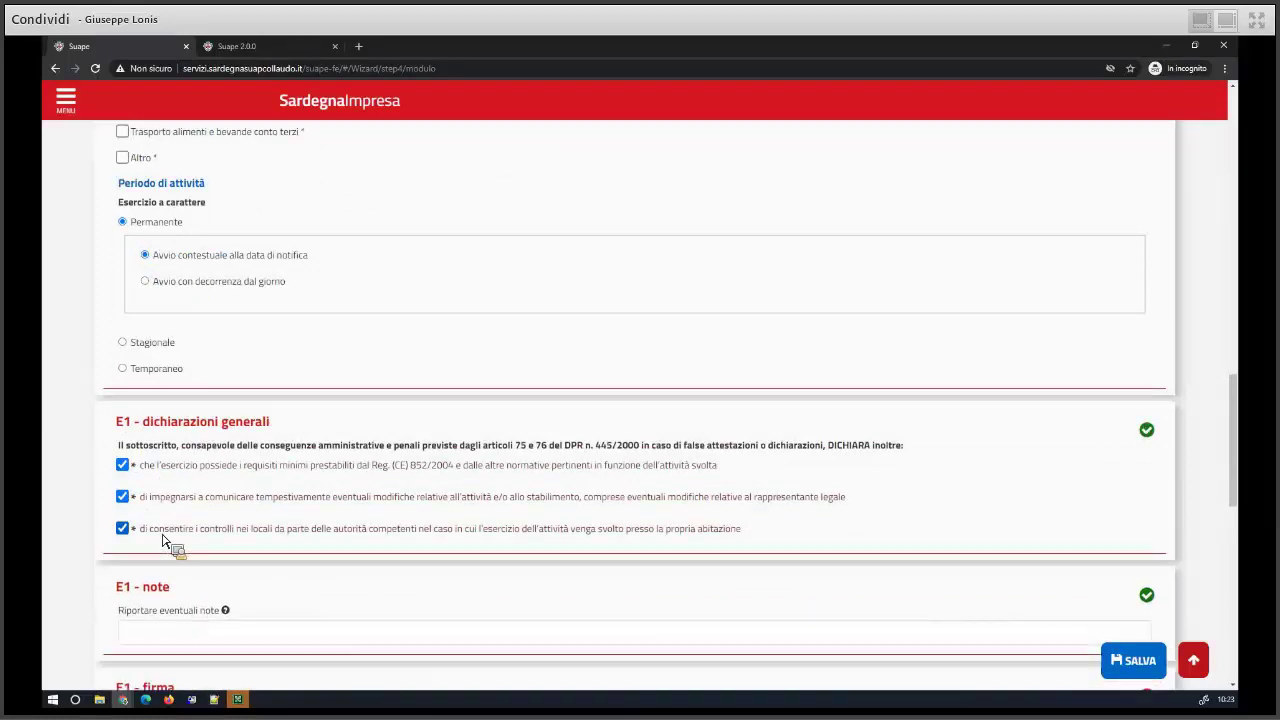
{"action": "scroll", "coordinate": [124, 530], "scroll_direction": "down", "scroll_amount": 2}
{"action": "left_click", "coordinate": [161, 565]}
{"action": "type", "text": "aaaa"}
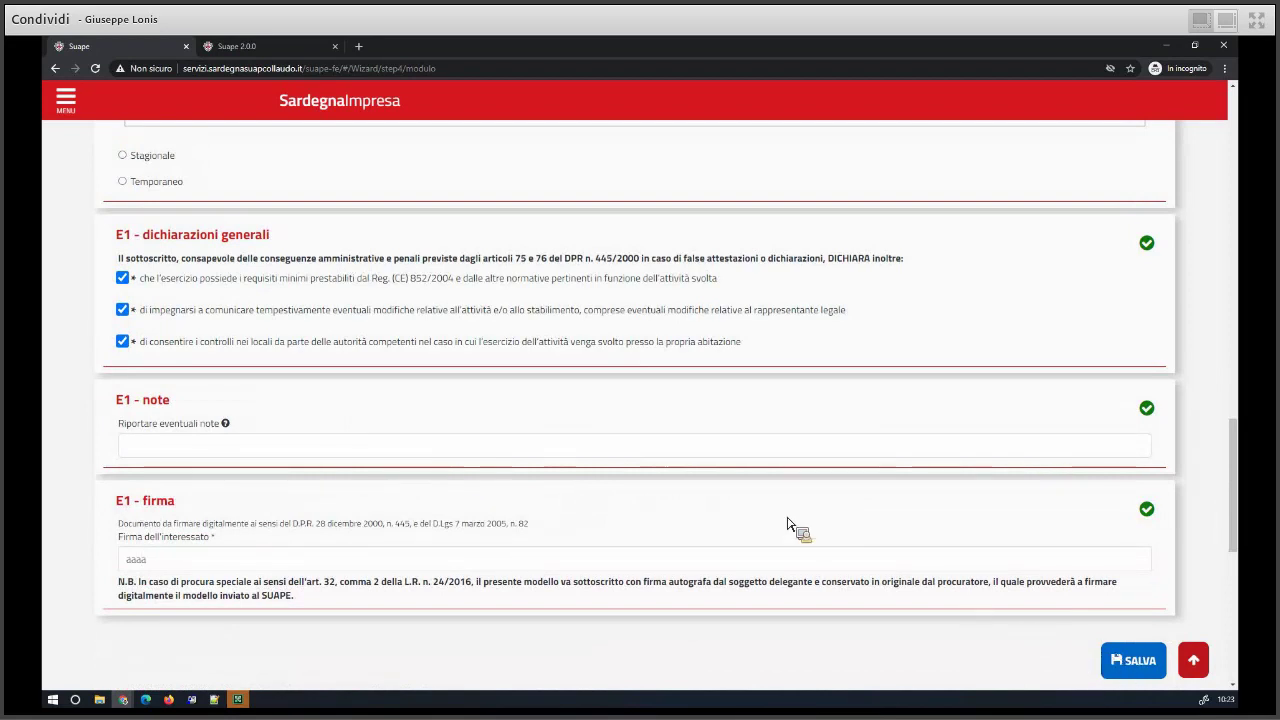
{"action": "key", "text": "Return"}
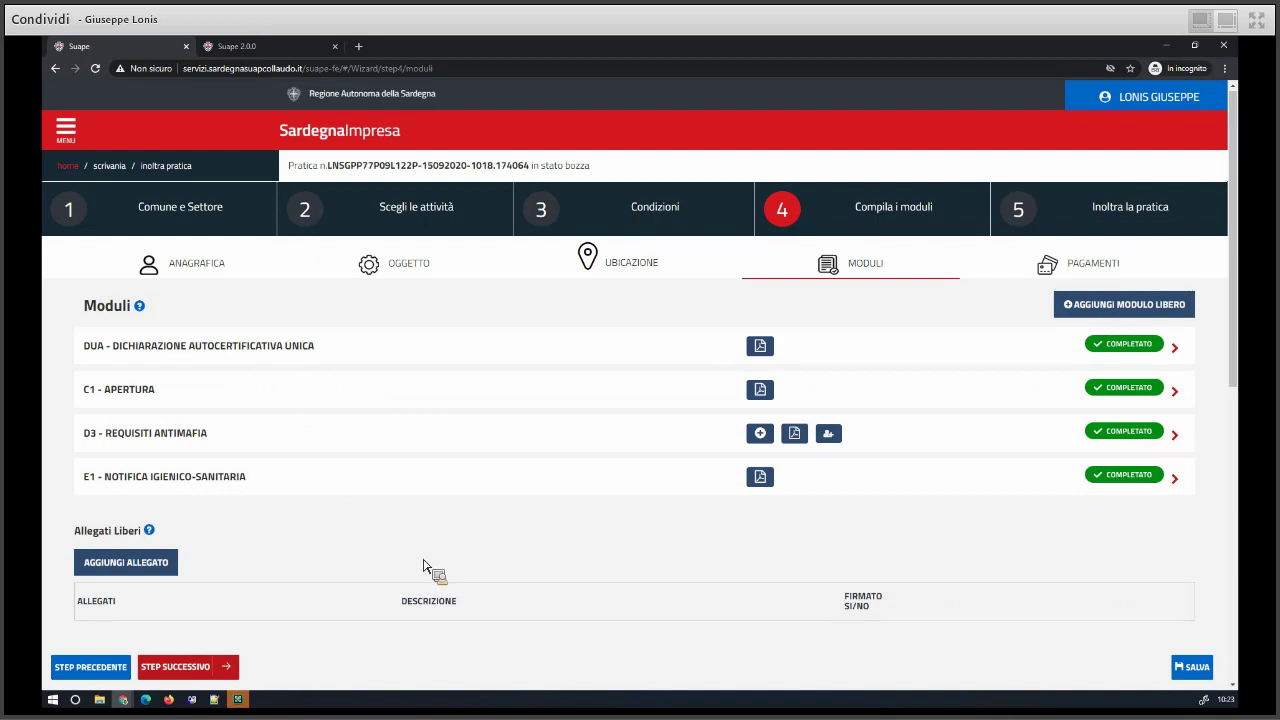
- Add free module D100 - Dichiarazione sostitutiva di atto notorio o di certificazione to the practice
{"action": "left_click", "coordinate": [1066, 308]}
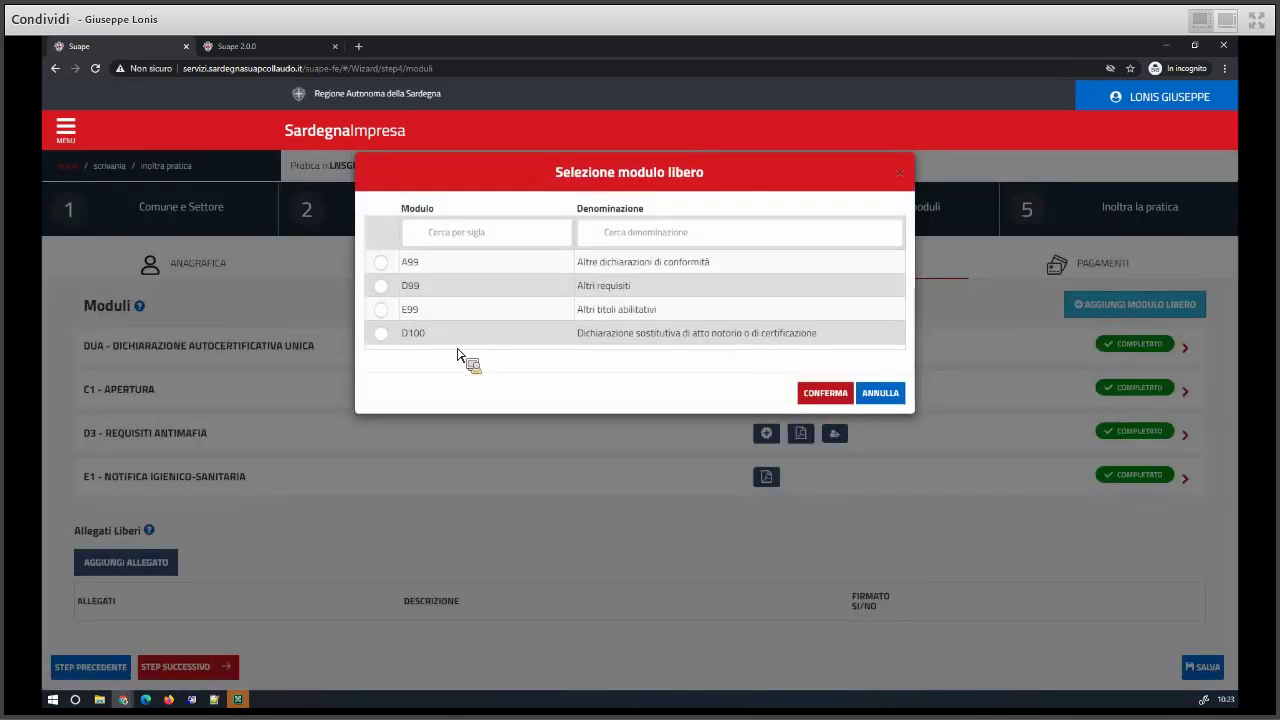
{"action": "left_click", "coordinate": [381, 335]}
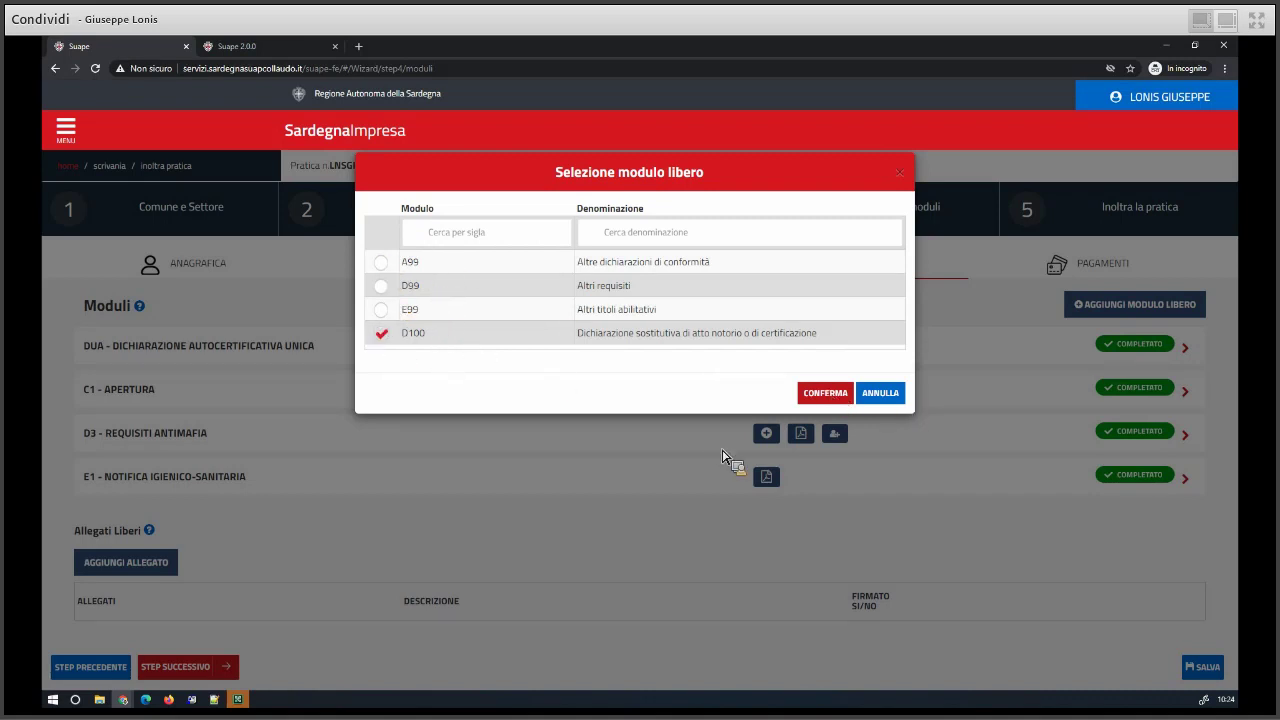
{"action": "left_click", "coordinate": [826, 393]}
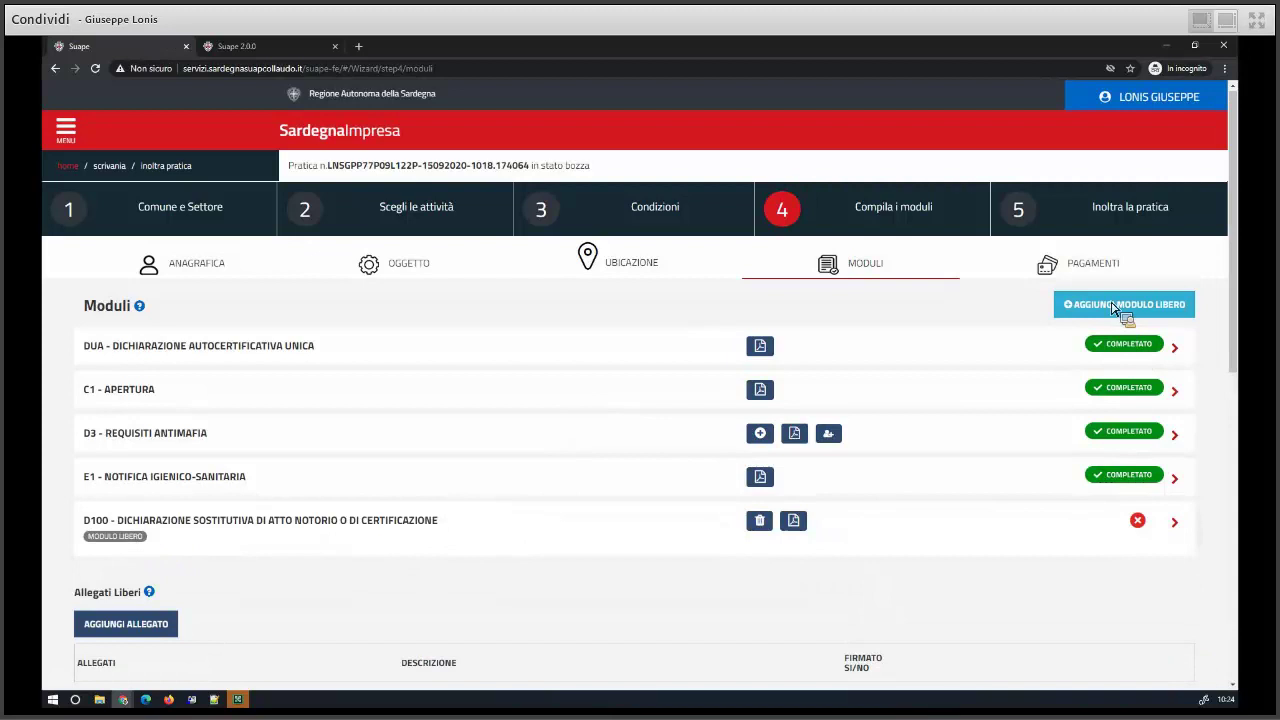
- Open D100 and fill the autofilled name, birth day 08 and birthplace 'aaaa'
{"action": "left_click", "coordinate": [186, 531]}
{"action": "left_click", "coordinate": [160, 440]}
{"action": "left_click", "coordinate": [155, 478]}
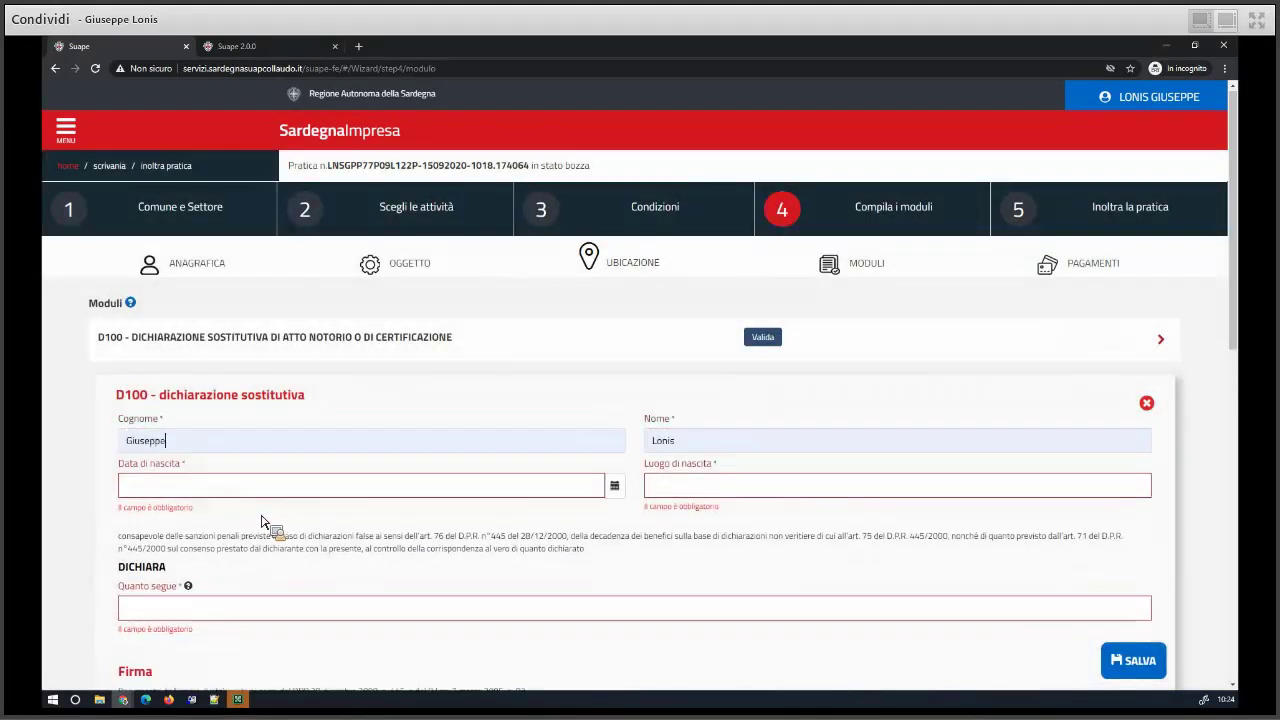
{"action": "left_click", "coordinate": [195, 487]}
{"action": "left_click", "coordinate": [203, 562]}
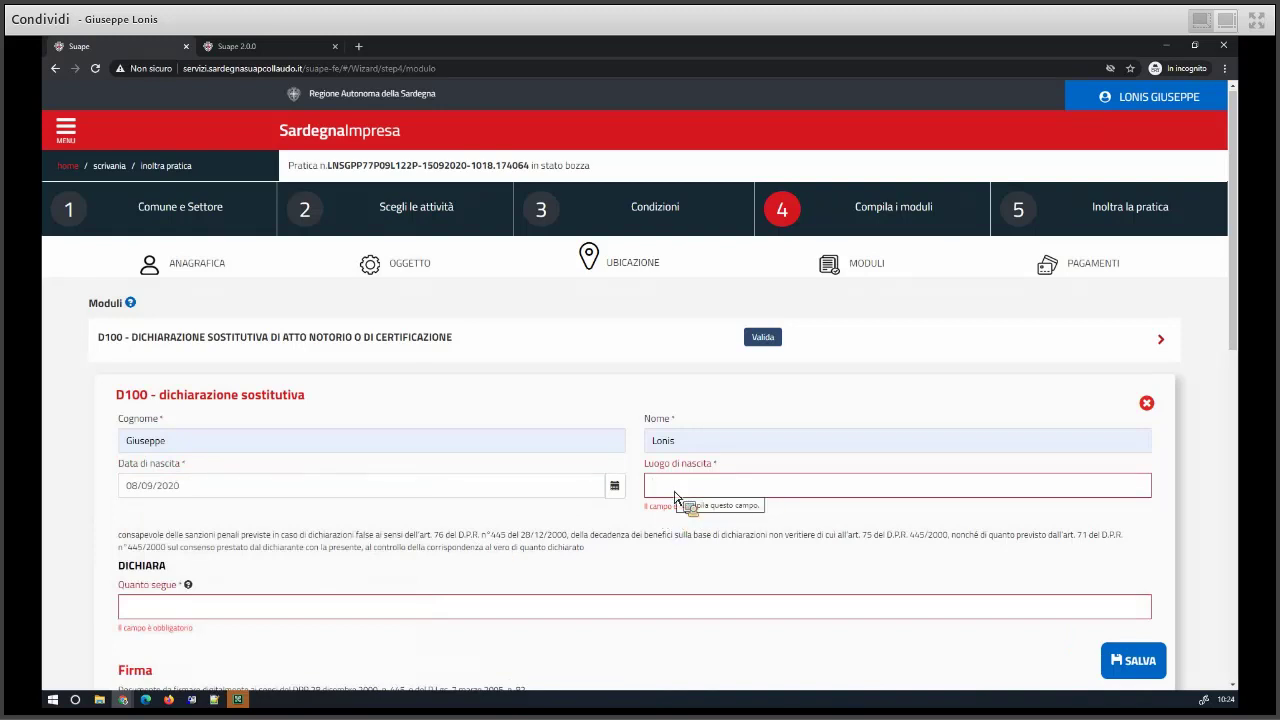
{"action": "type", "text": "aaaa"}
- Enter 'aaa' in Quanto segue and Firma, save D100, and advance to Pagamenti
{"action": "left_click", "coordinate": [267, 583]}
{"action": "type", "text": "aaa"}
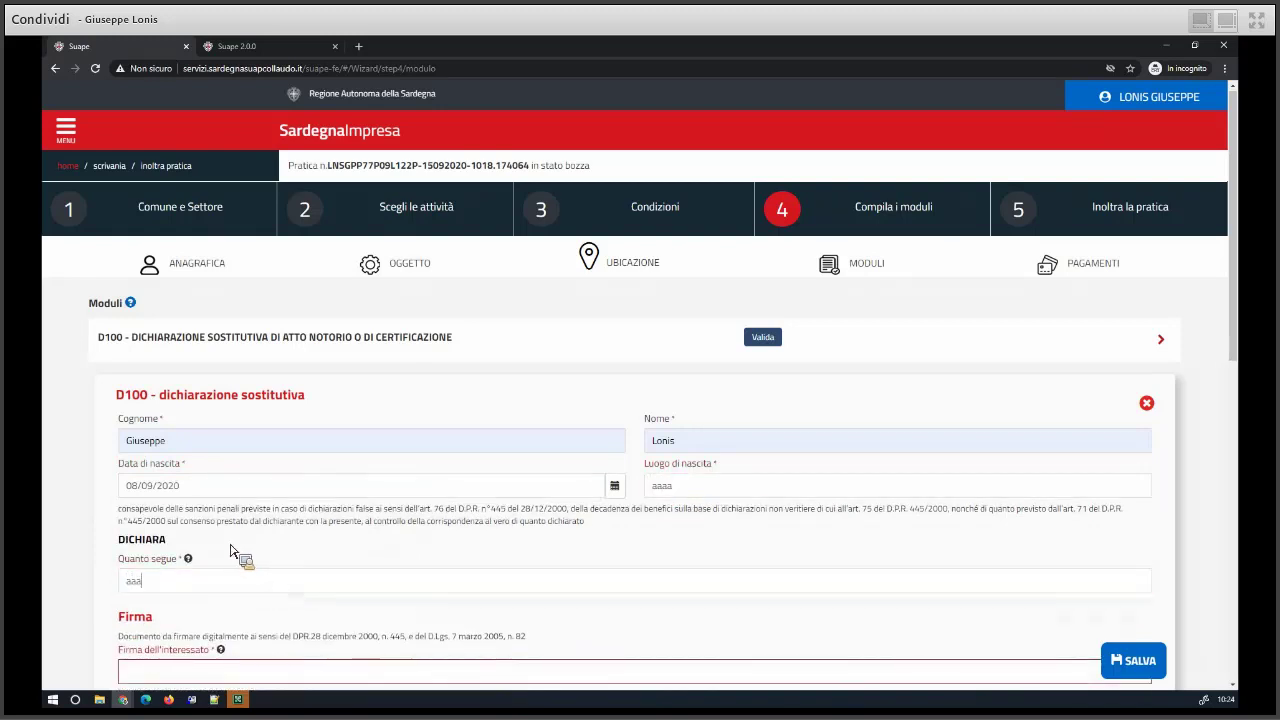
{"action": "scroll", "coordinate": [235, 535], "scroll_direction": "down", "scroll_amount": 3}
{"action": "left_click", "coordinate": [175, 362]}
{"action": "type", "text": "aaa"}
{"action": "left_click", "coordinate": [1138, 674]}
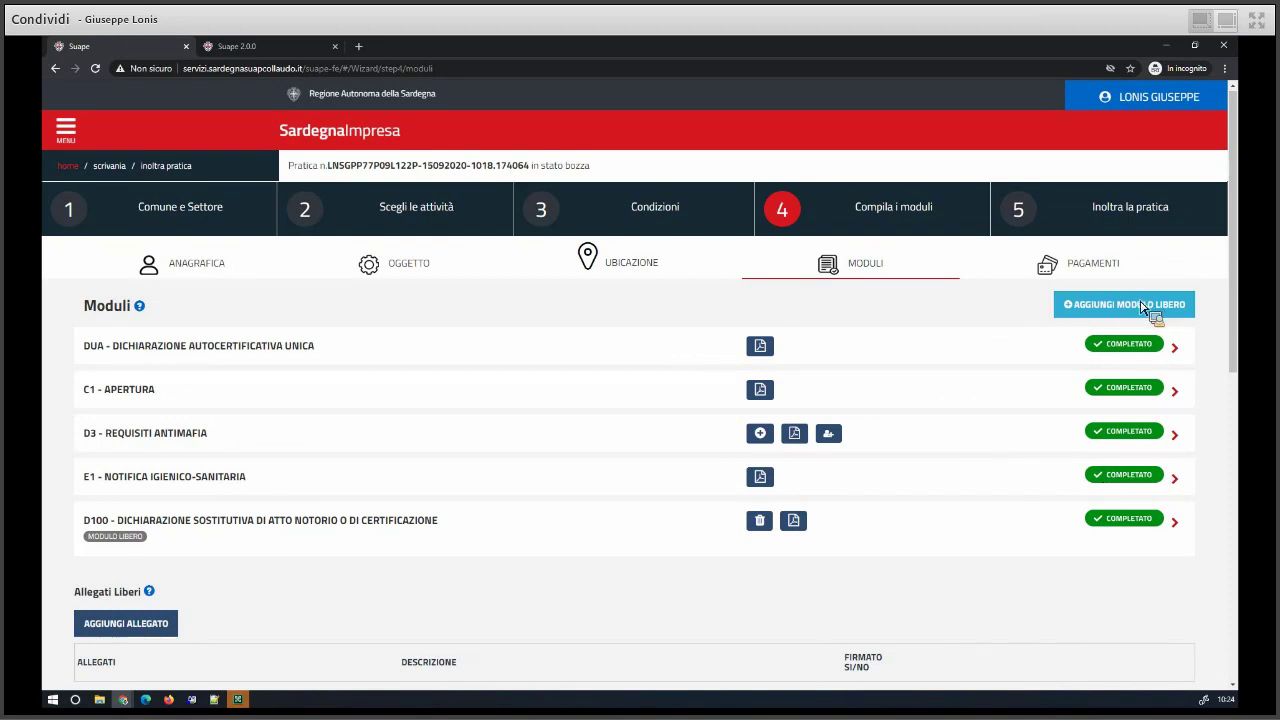
{"action": "scroll", "coordinate": [513, 513], "scroll_direction": "down", "scroll_amount": 2}
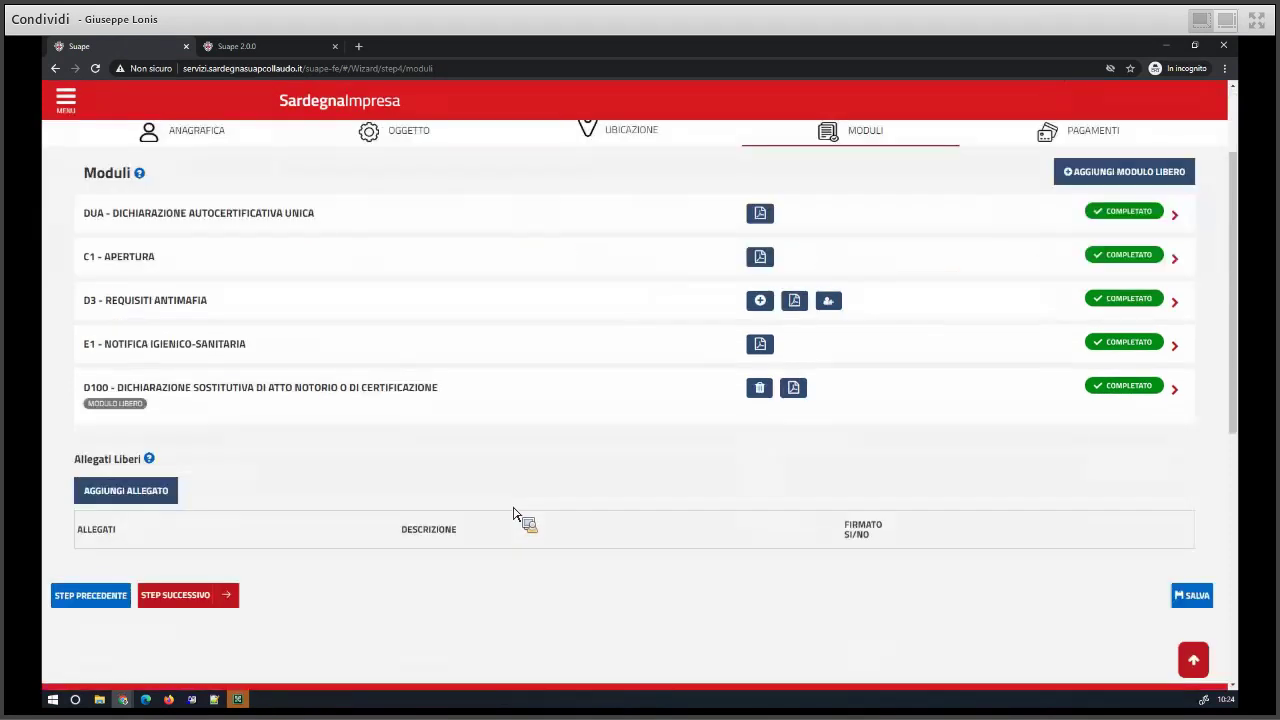
{"action": "scroll", "coordinate": [513, 513], "scroll_direction": "down", "scroll_amount": 1}
{"action": "left_click", "coordinate": [206, 543]}
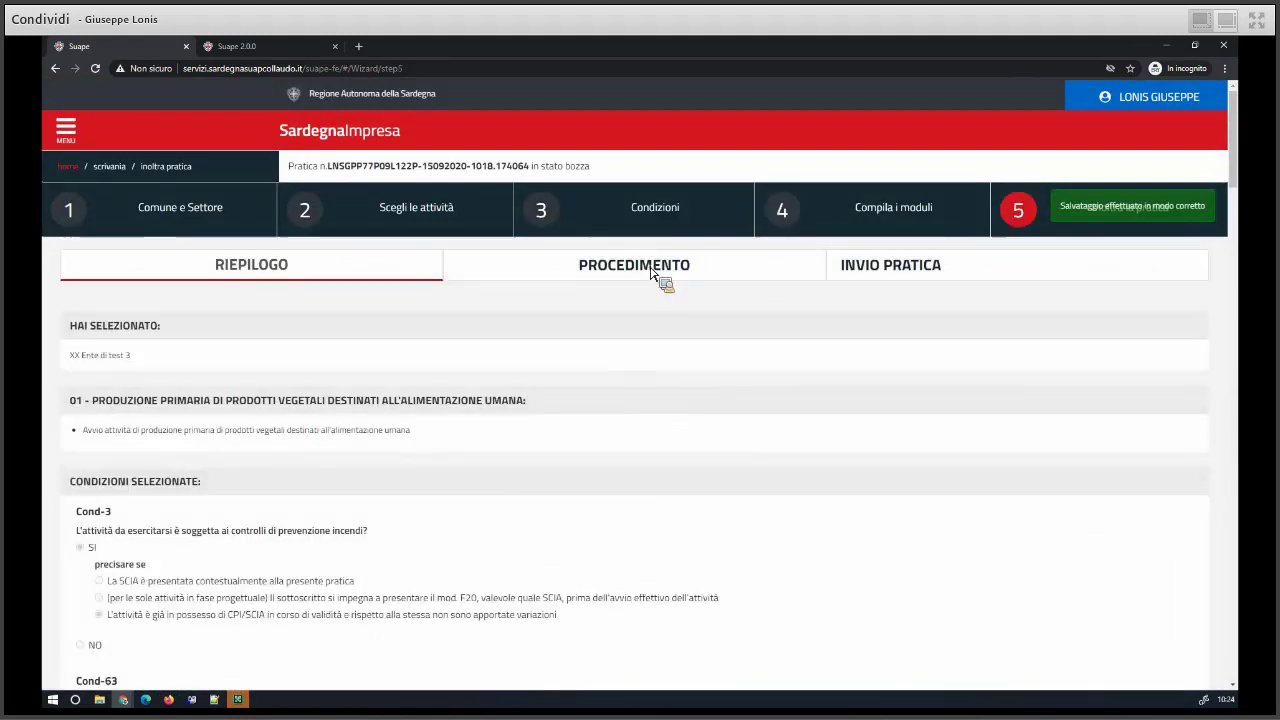
- In the Procedimento details, keep Autocertificazione a 0 giorni as the procedure type
{"action": "left_click", "coordinate": [649, 268]}
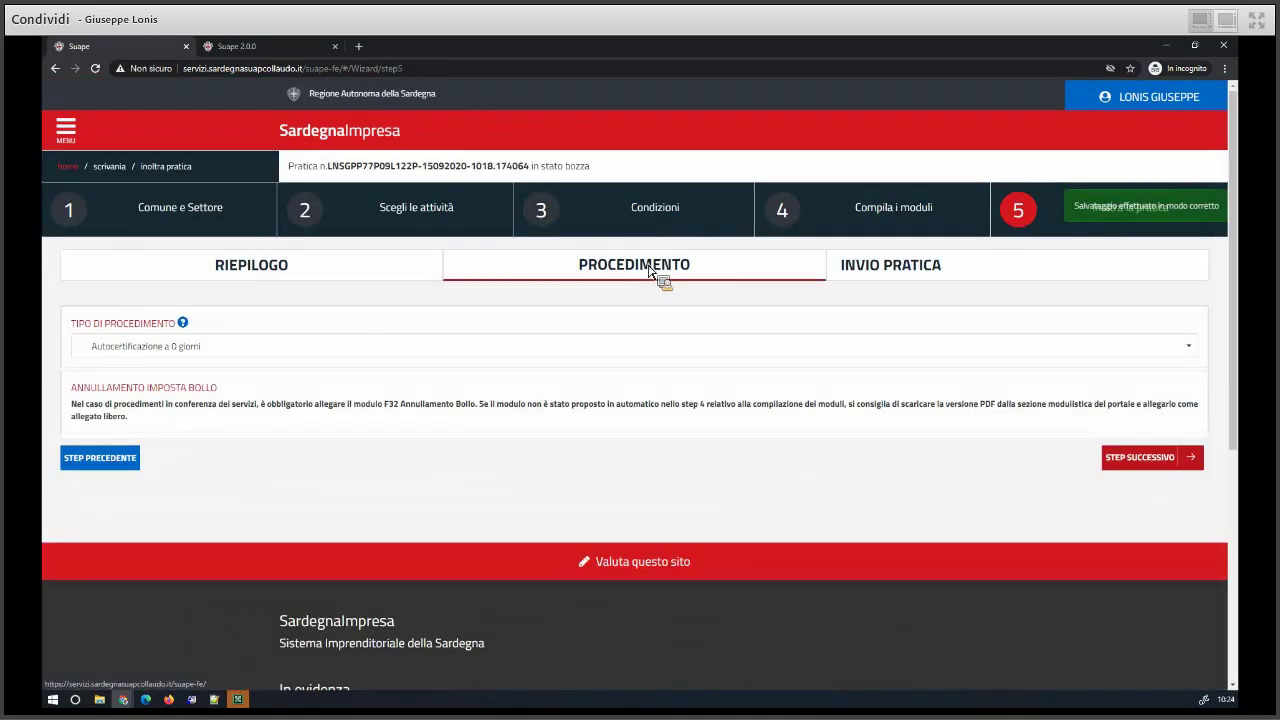
{"action": "left_click", "coordinate": [247, 352]}
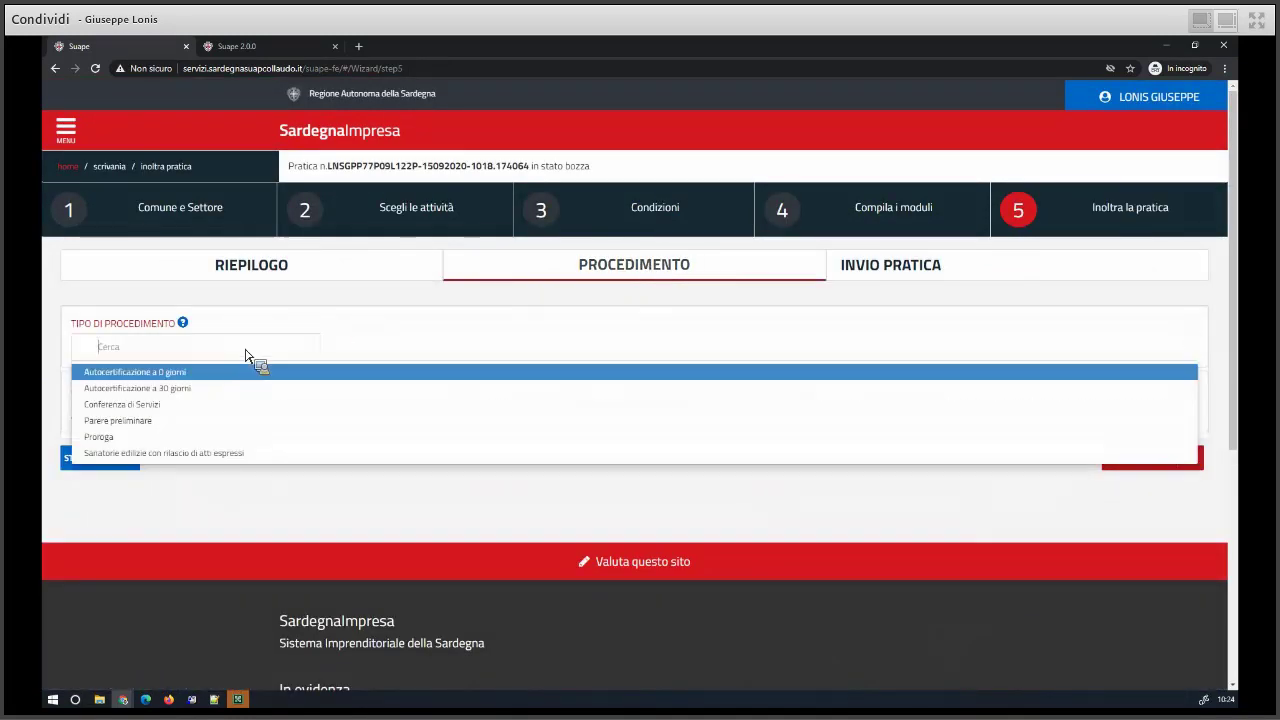
{"action": "left_click", "coordinate": [190, 371]}
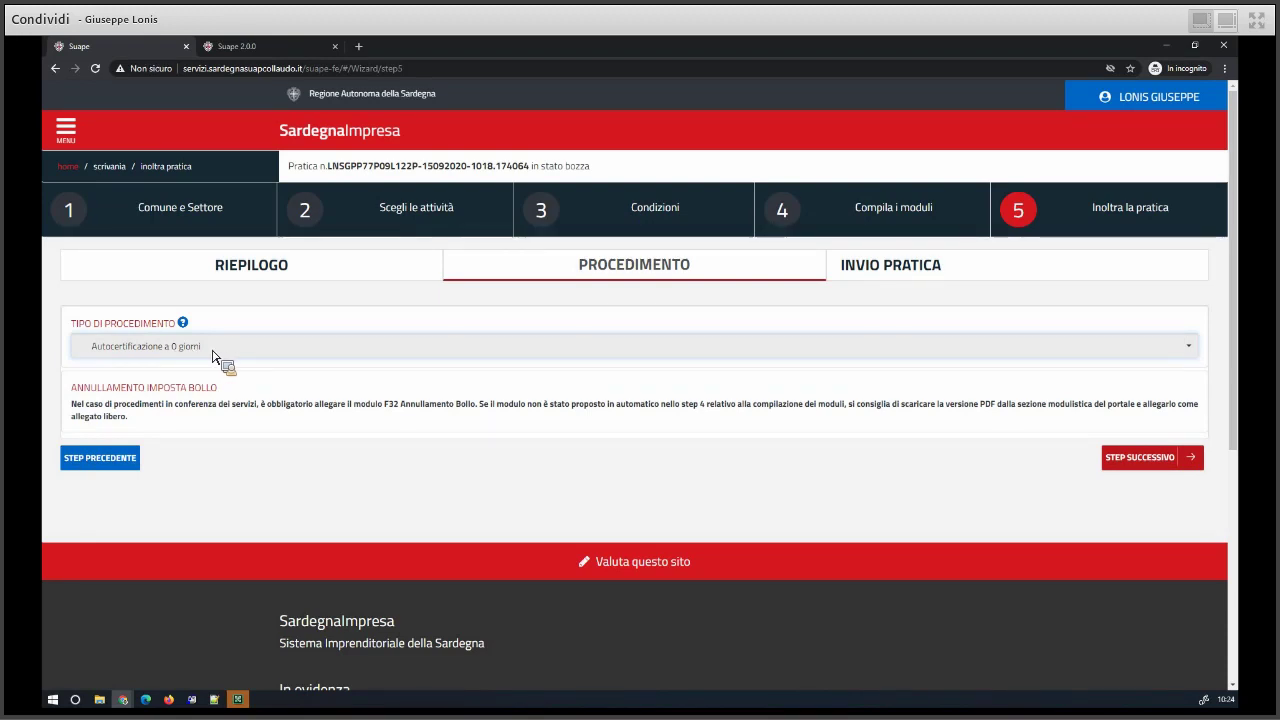
{"action": "left_click", "coordinate": [213, 357]}
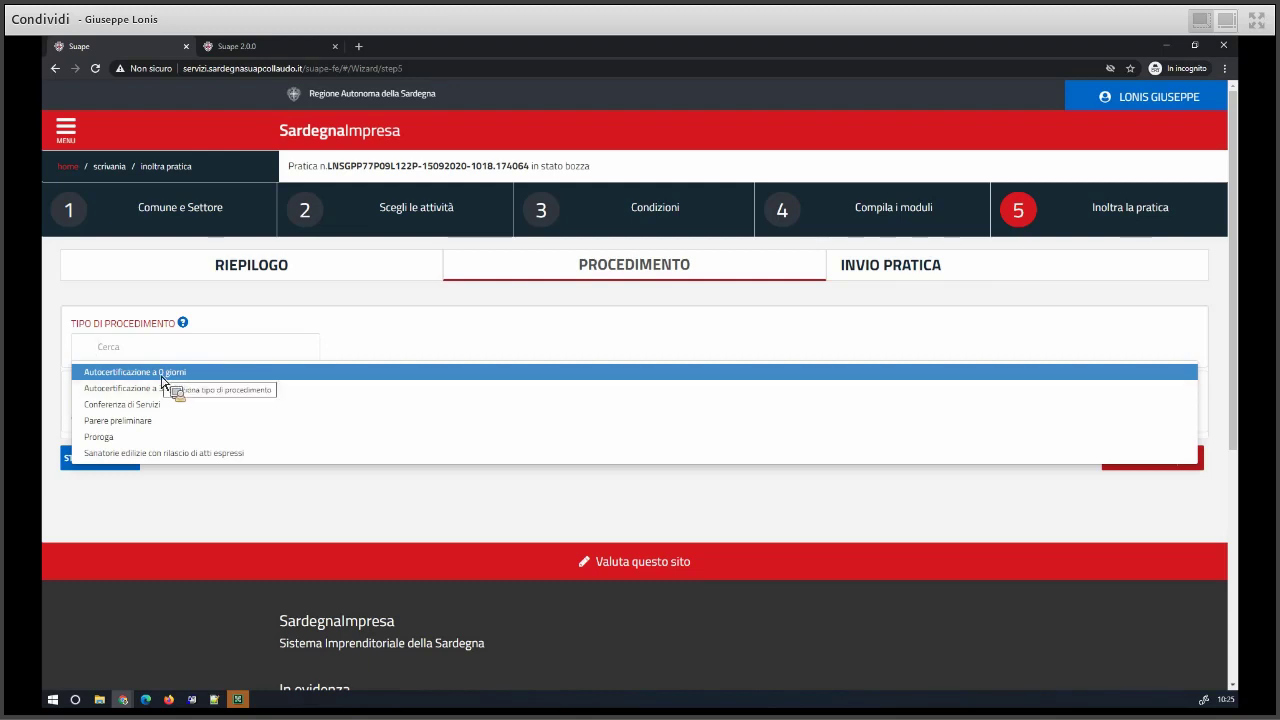
{"action": "left_click", "coordinate": [205, 328]}
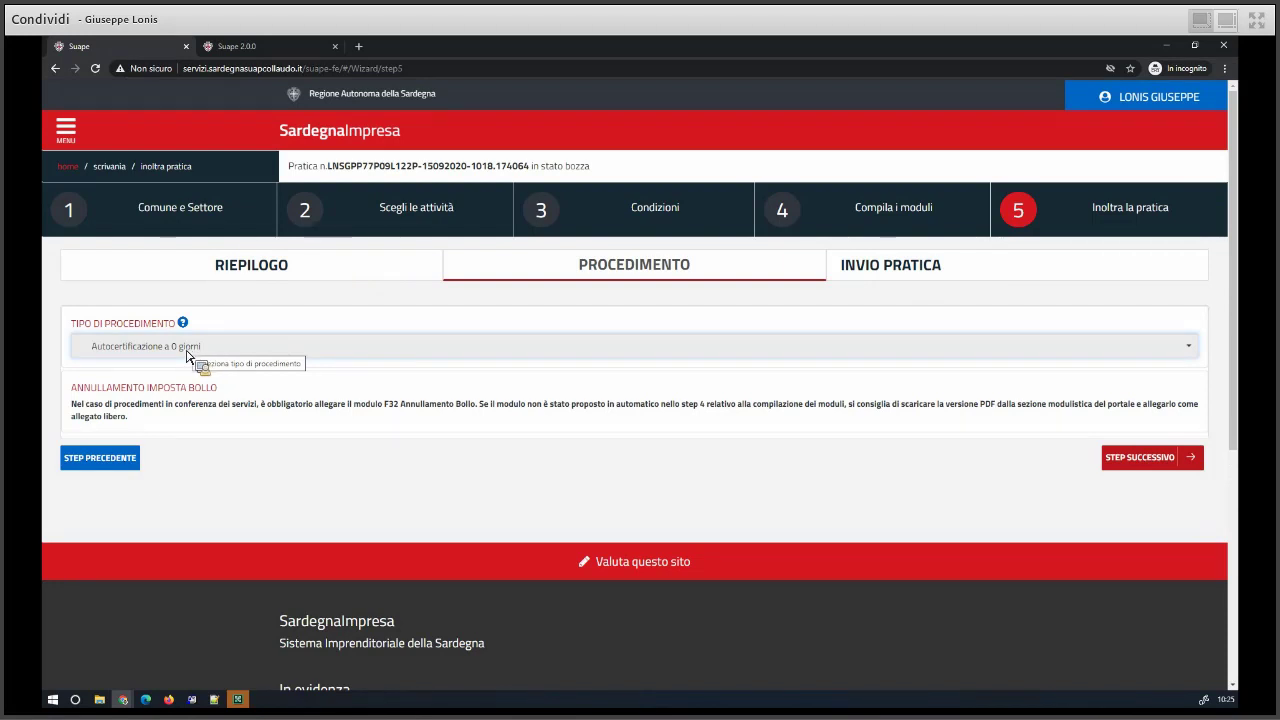
{"action": "left_click", "coordinate": [128, 354]}
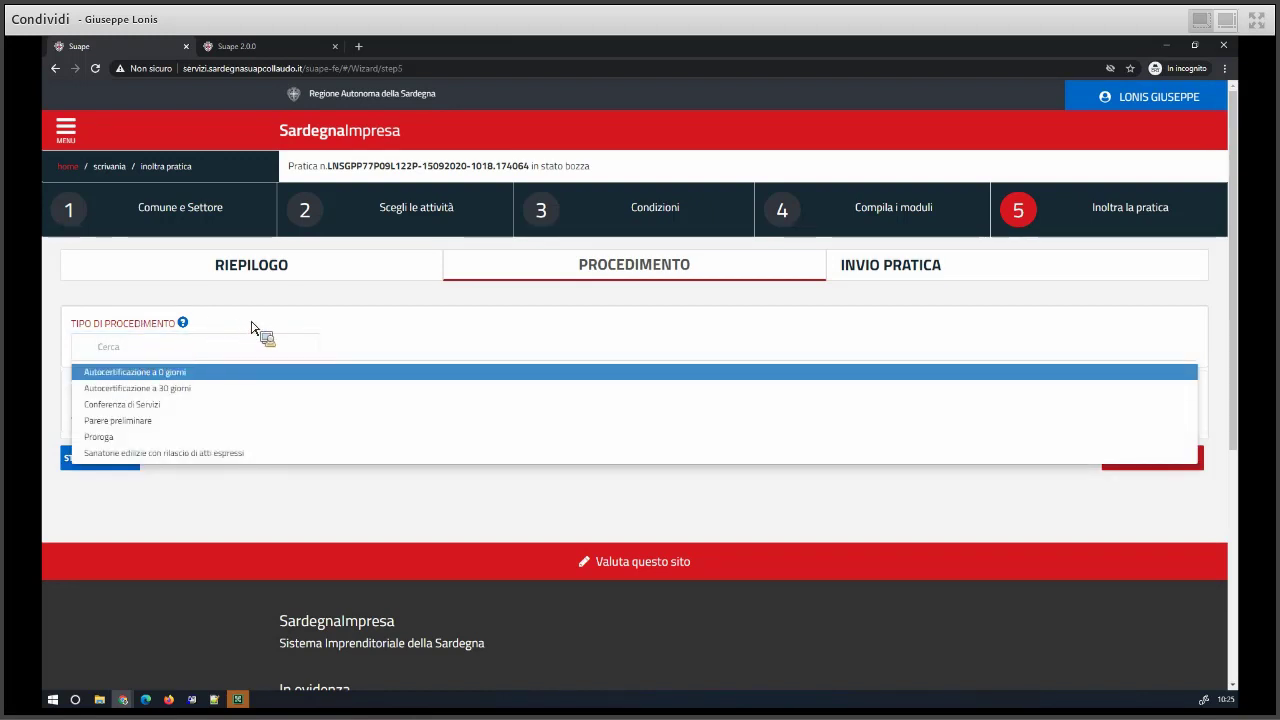
{"action": "key", "text": "Return"}
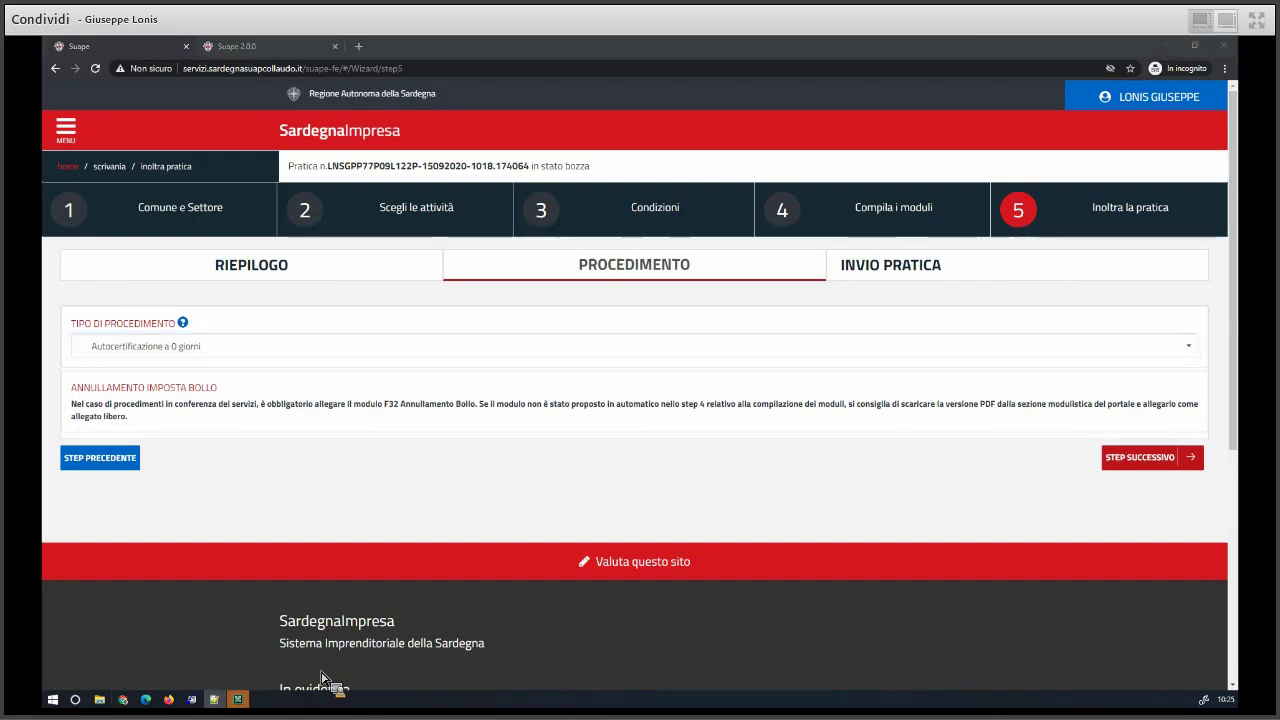
- Leave the procedure type unchanged and bring up the Riepilogo summary
{"action": "left_click", "coordinate": [113, 346]}
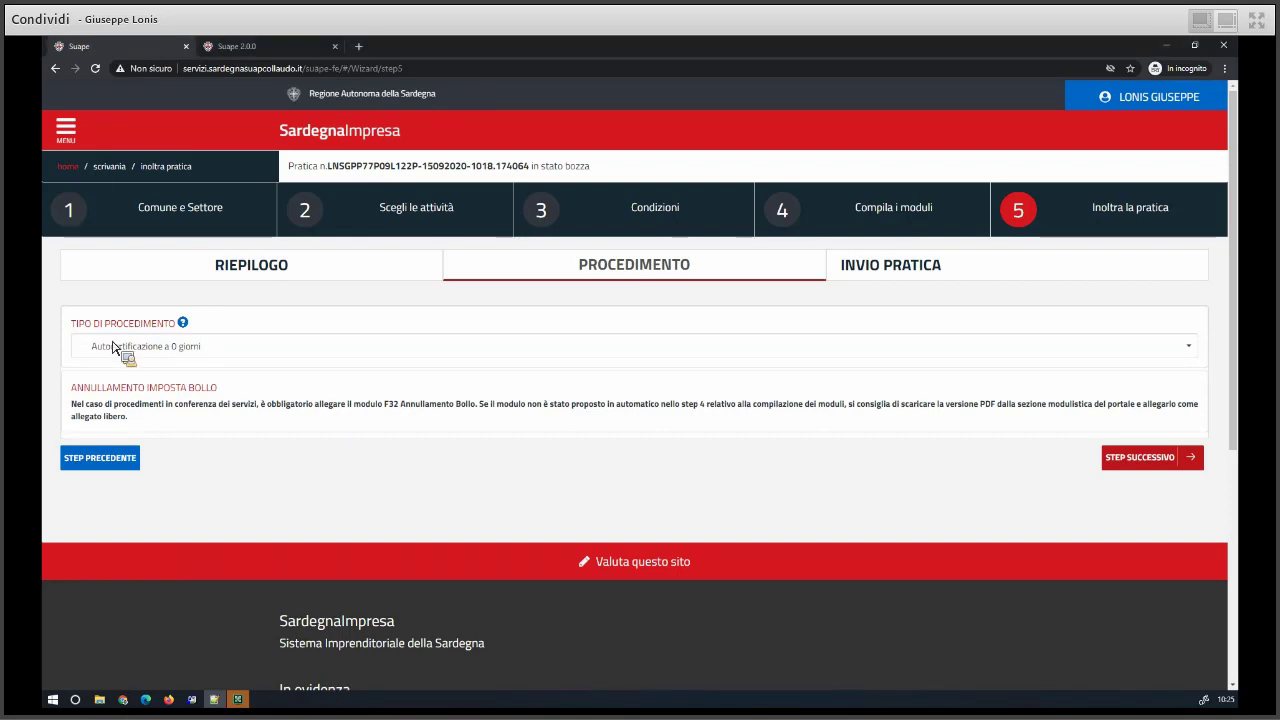
{"action": "left_click", "coordinate": [114, 347]}
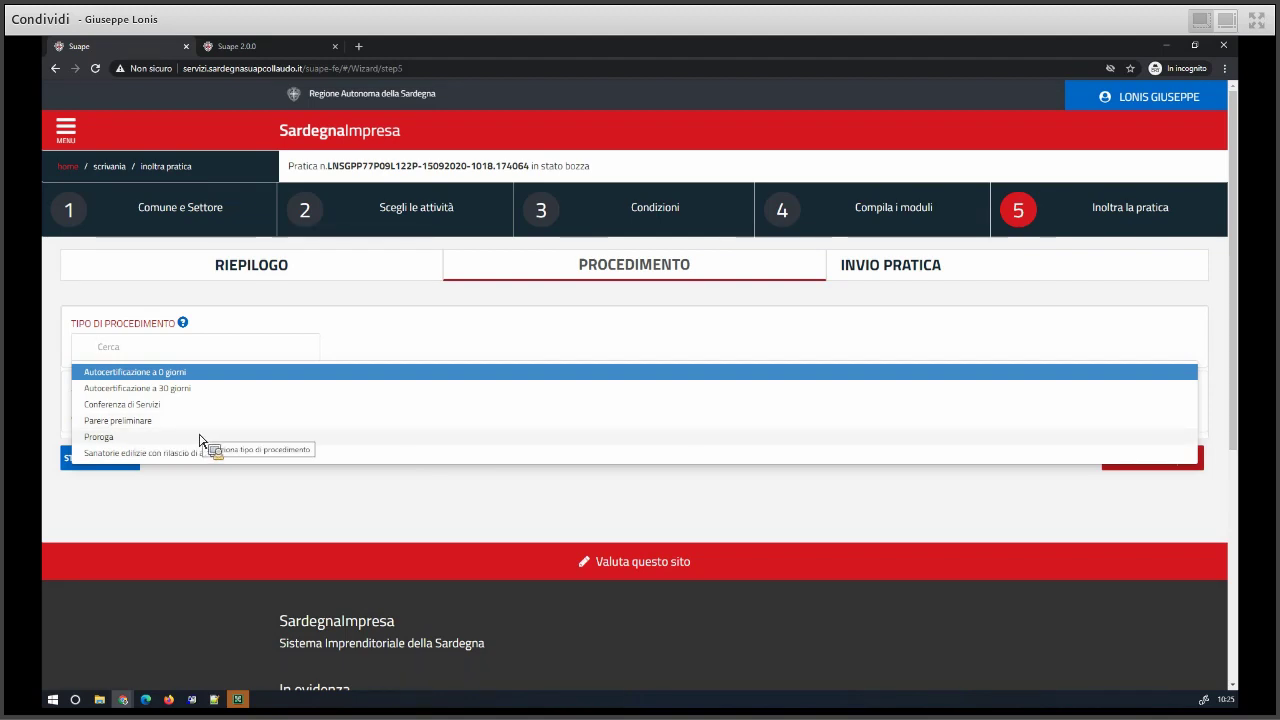
{"action": "left_click", "coordinate": [223, 332]}
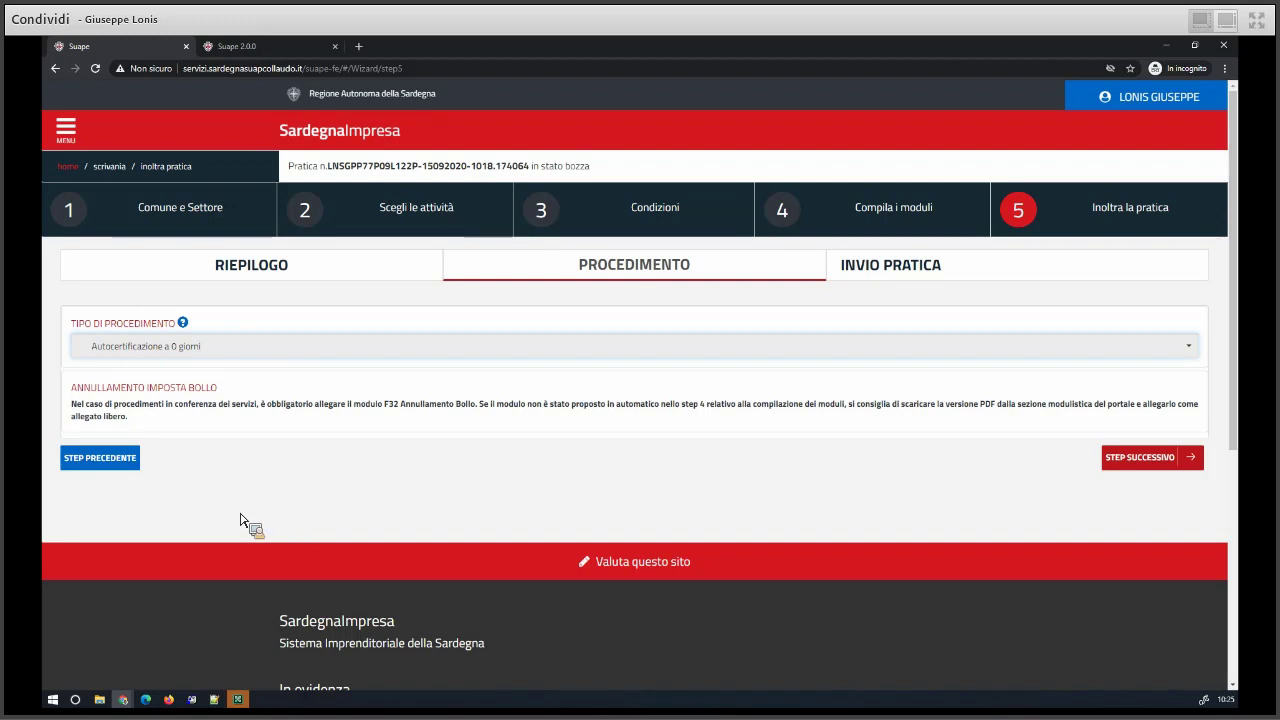
{"action": "left_click", "coordinate": [99, 463]}
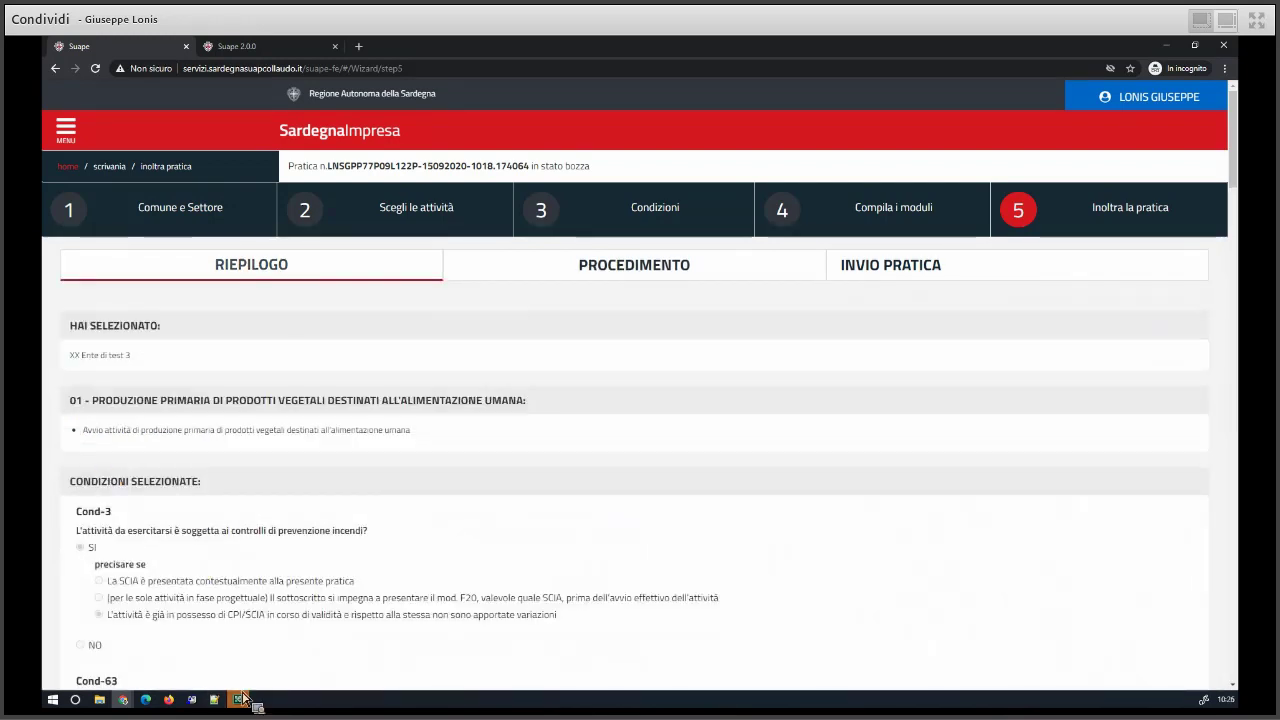
{"action": "scroll", "coordinate": [165, 410], "scroll_direction": "down", "scroll_amount": 3}
{"action": "scroll", "coordinate": [165, 420], "scroll_direction": "down", "scroll_amount": 10}
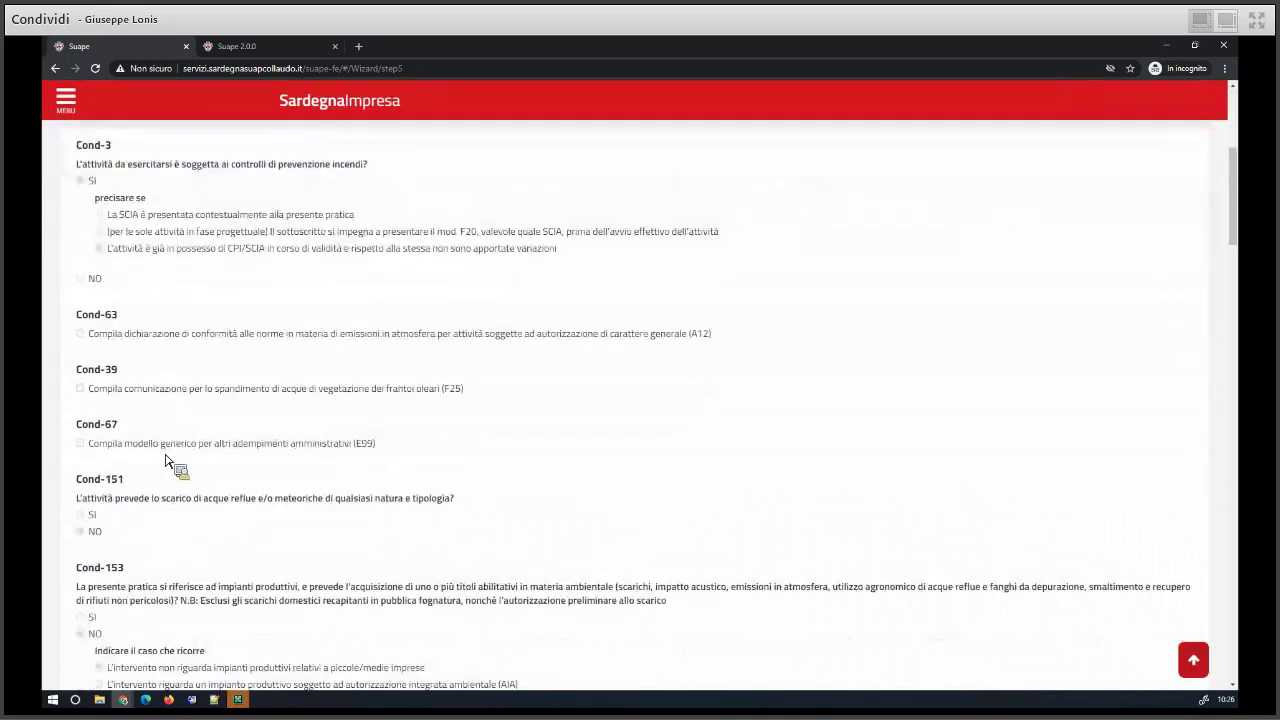
{"action": "scroll", "coordinate": [160, 520], "scroll_direction": "down", "scroll_amount": 3}
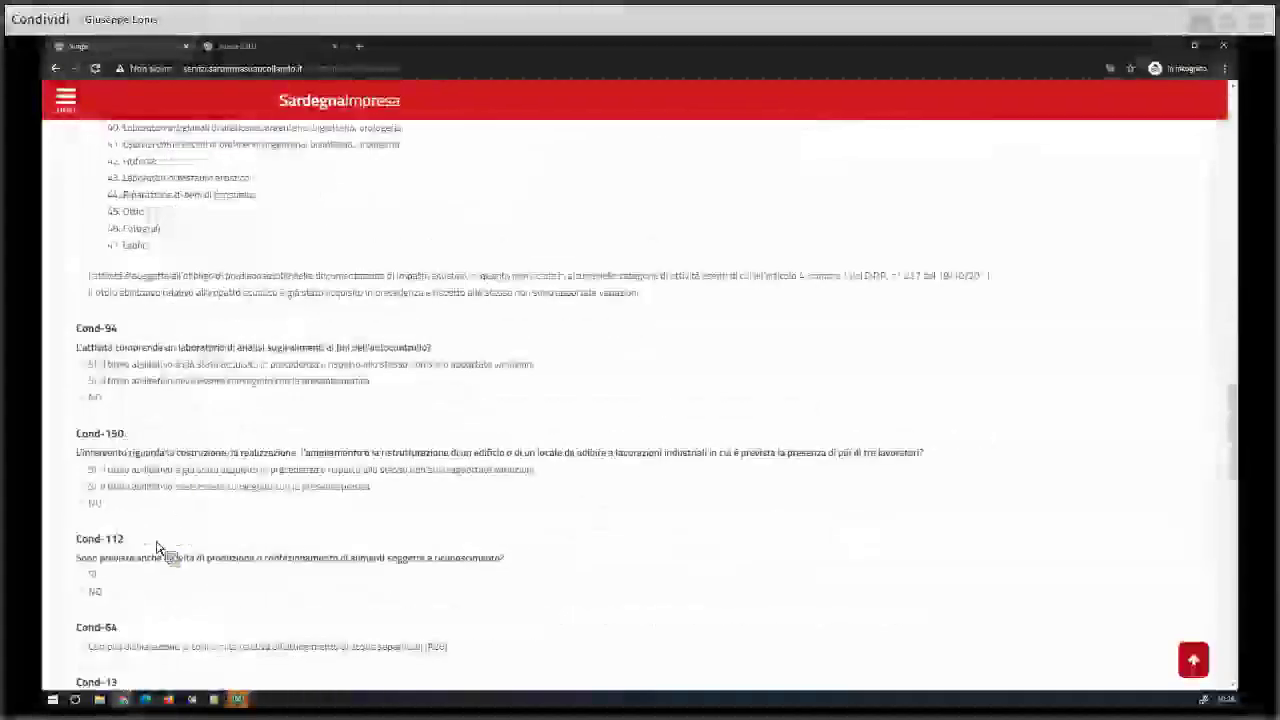
{"action": "scroll", "coordinate": [157, 557], "scroll_direction": "down", "scroll_amount": 15}
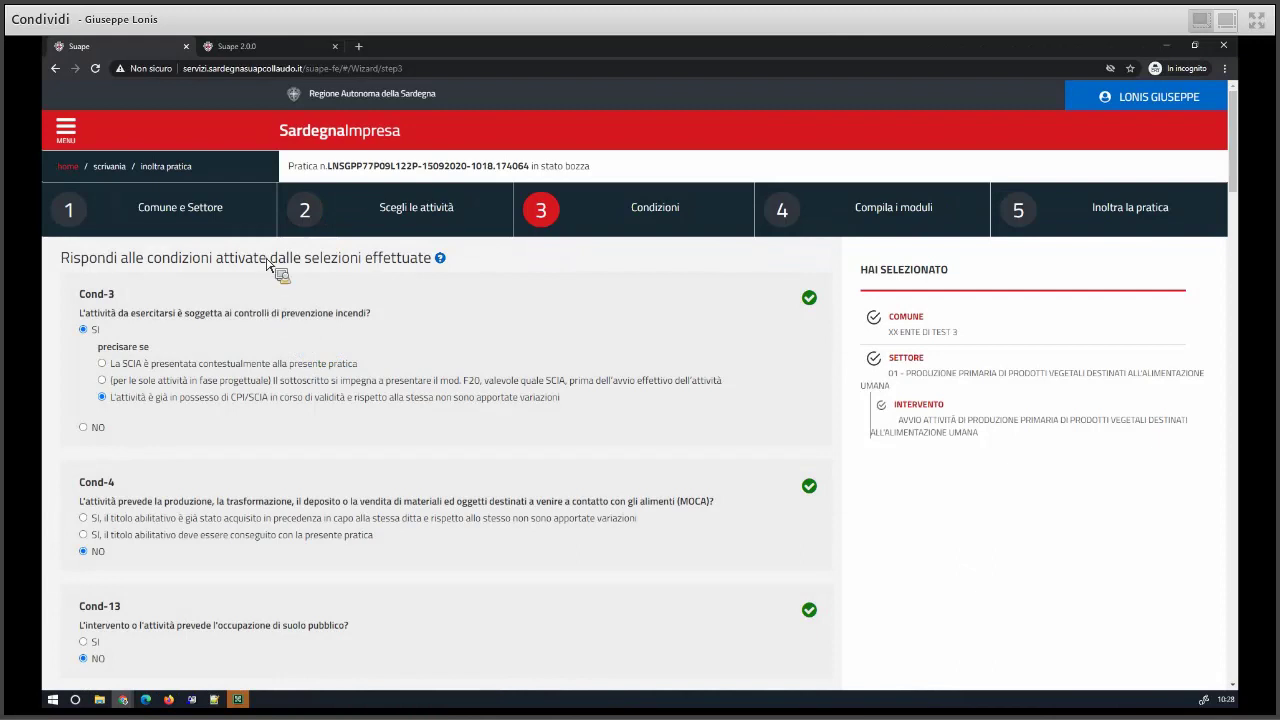
- Switch to the Suape 2.0.0 back office tab showing Configurazione Utente
{"action": "left_click", "coordinate": [266, 47]}
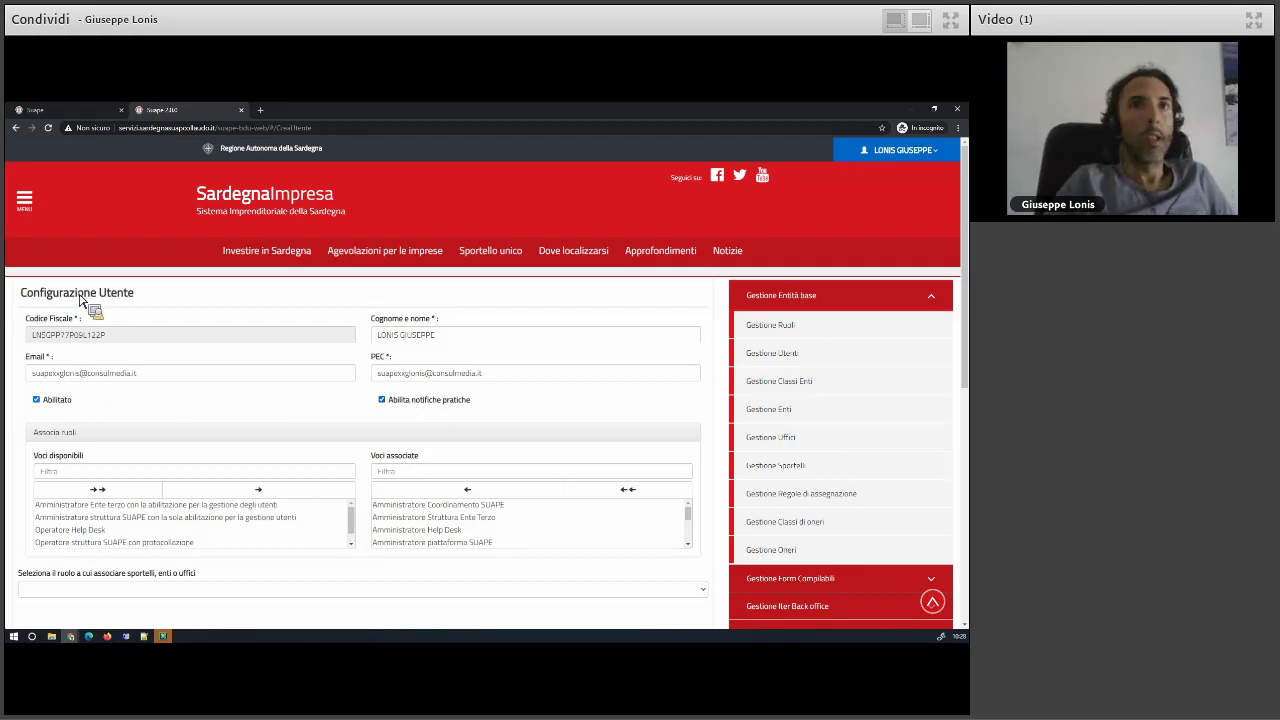
- Return to the Suape portal tab at the practice's Condizioni step
{"action": "left_click", "coordinate": [82, 112]}
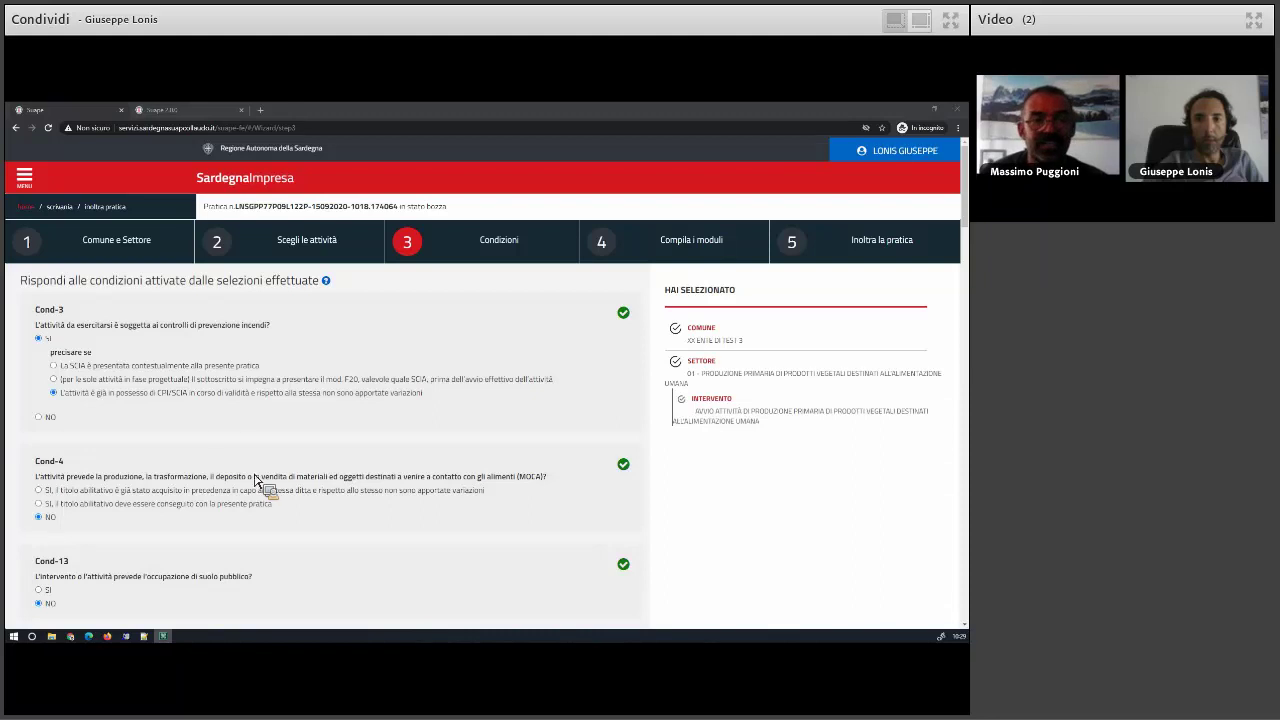
- Go back to step 1 Comune e Settore and expand the 002 - Attività produttive sector
{"action": "left_click", "coordinate": [122, 249]}
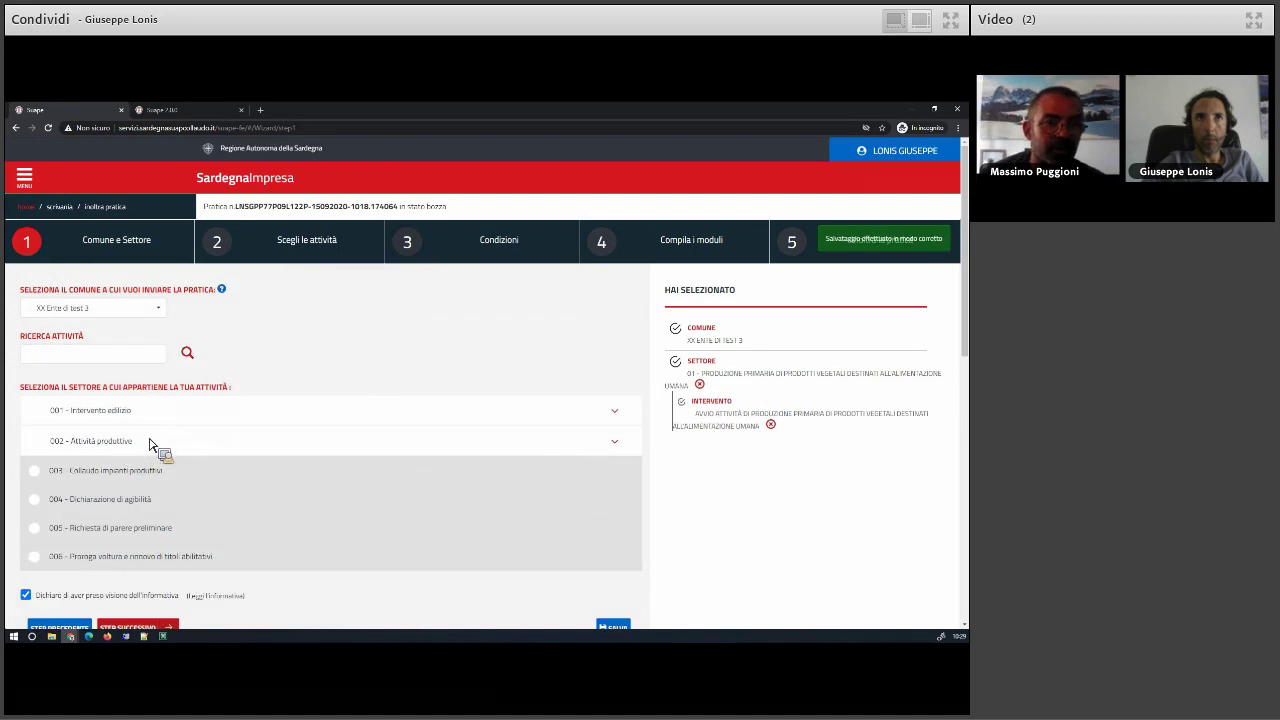
{"action": "left_click", "coordinate": [151, 441]}
{"action": "scroll", "coordinate": [252, 430], "scroll_direction": "down", "scroll_amount": 1}
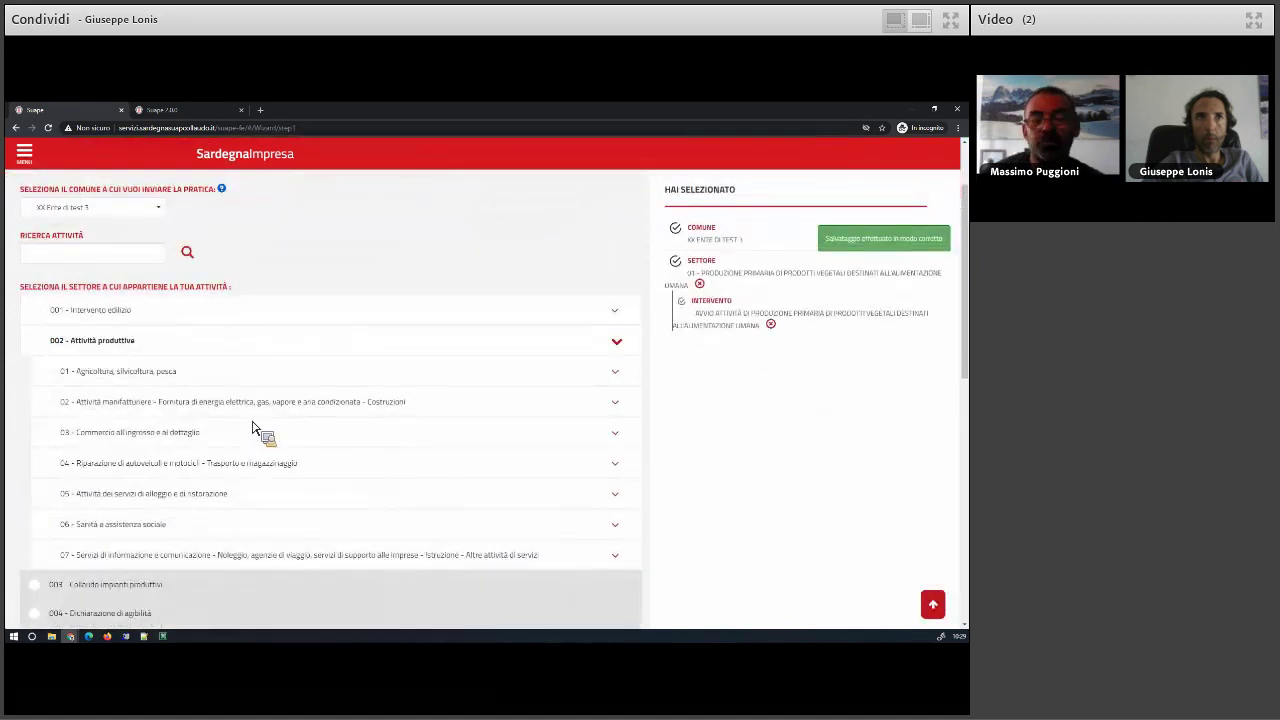
{"action": "scroll", "coordinate": [252, 430], "scroll_direction": "down", "scroll_amount": 1}
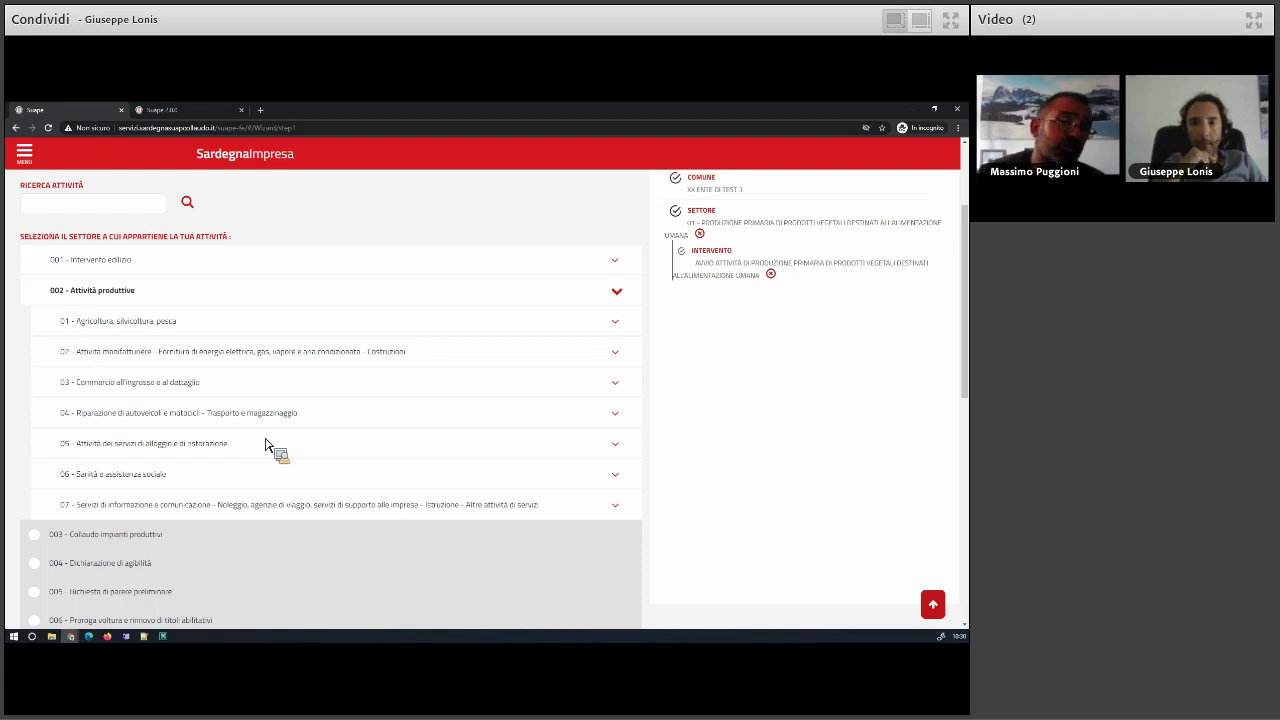
- Expand 001 - Intervento edilizio > 01 and tick the 13 - Altri interventi sector
{"action": "left_click", "coordinate": [100, 262]}
{"action": "left_click", "coordinate": [122, 291]}
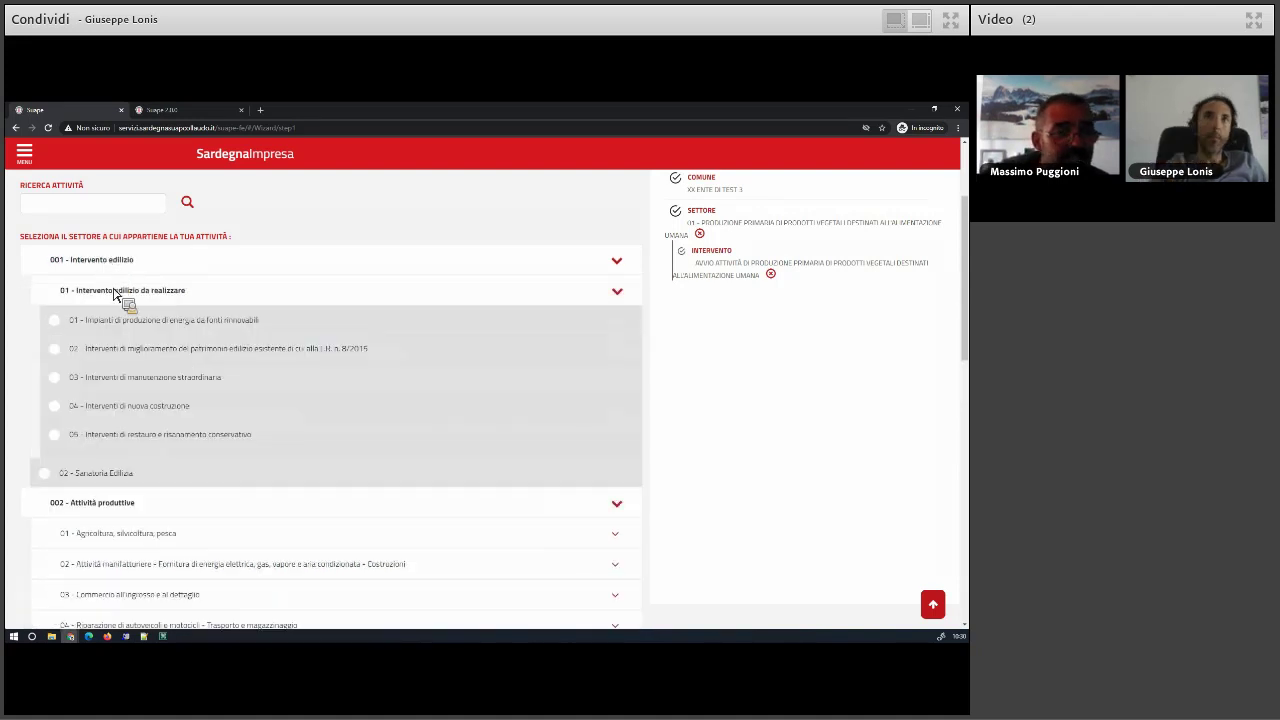
{"action": "scroll", "coordinate": [313, 373], "scroll_direction": "down", "scroll_amount": 2}
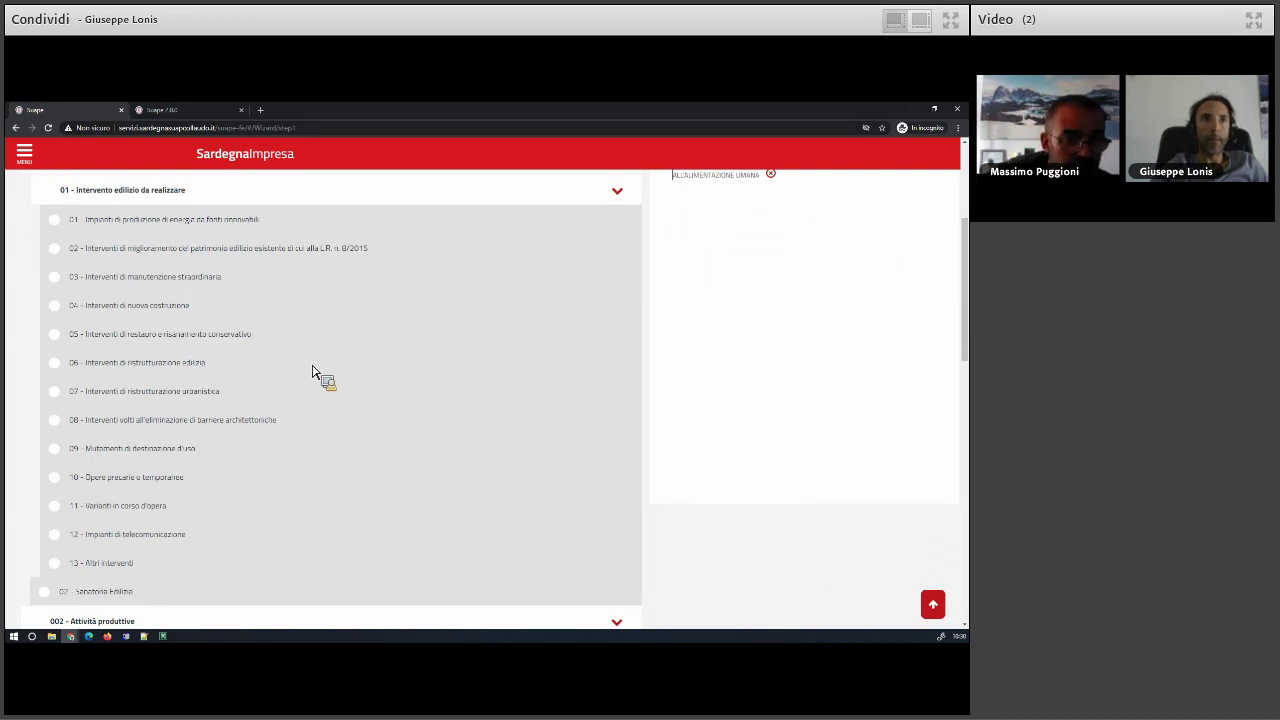
{"action": "left_click", "coordinate": [125, 565]}
{"action": "scroll", "coordinate": [300, 540], "scroll_direction": "down", "scroll_amount": 4}
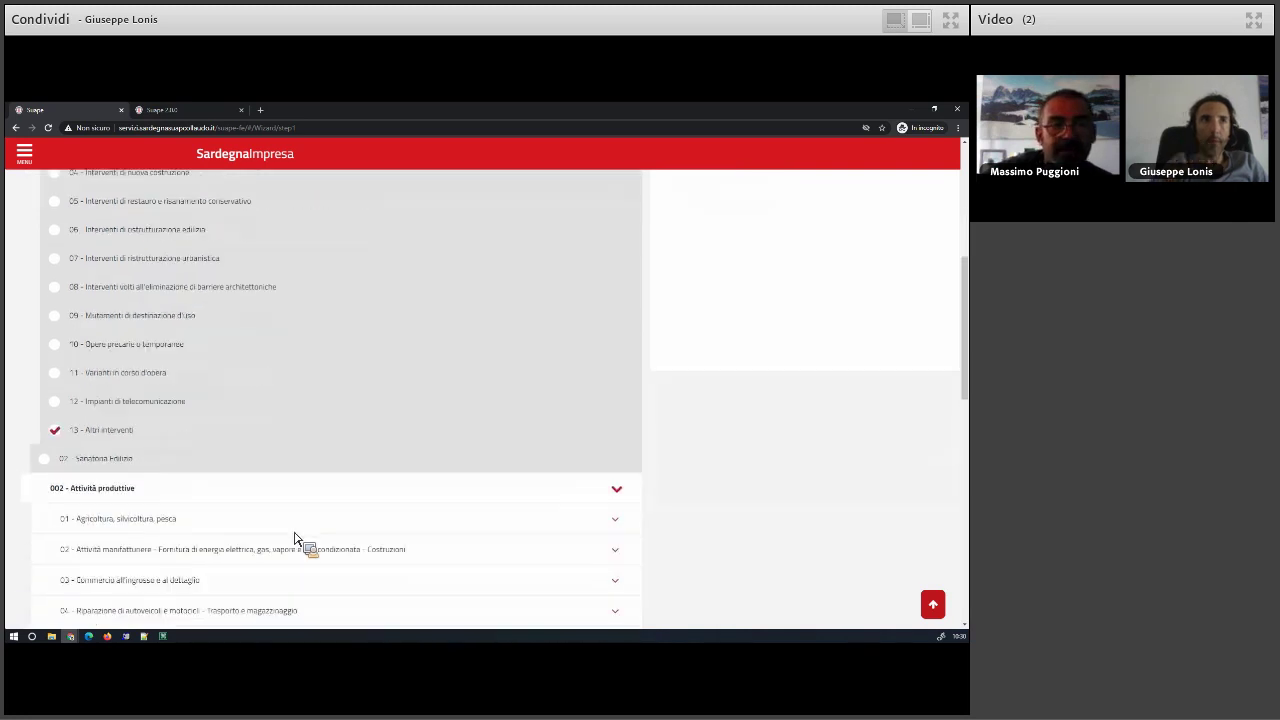
{"action": "scroll", "coordinate": [296, 538], "scroll_direction": "down", "scroll_amount": 2}
{"action": "scroll", "coordinate": [286, 543], "scroll_direction": "down", "scroll_amount": 6}
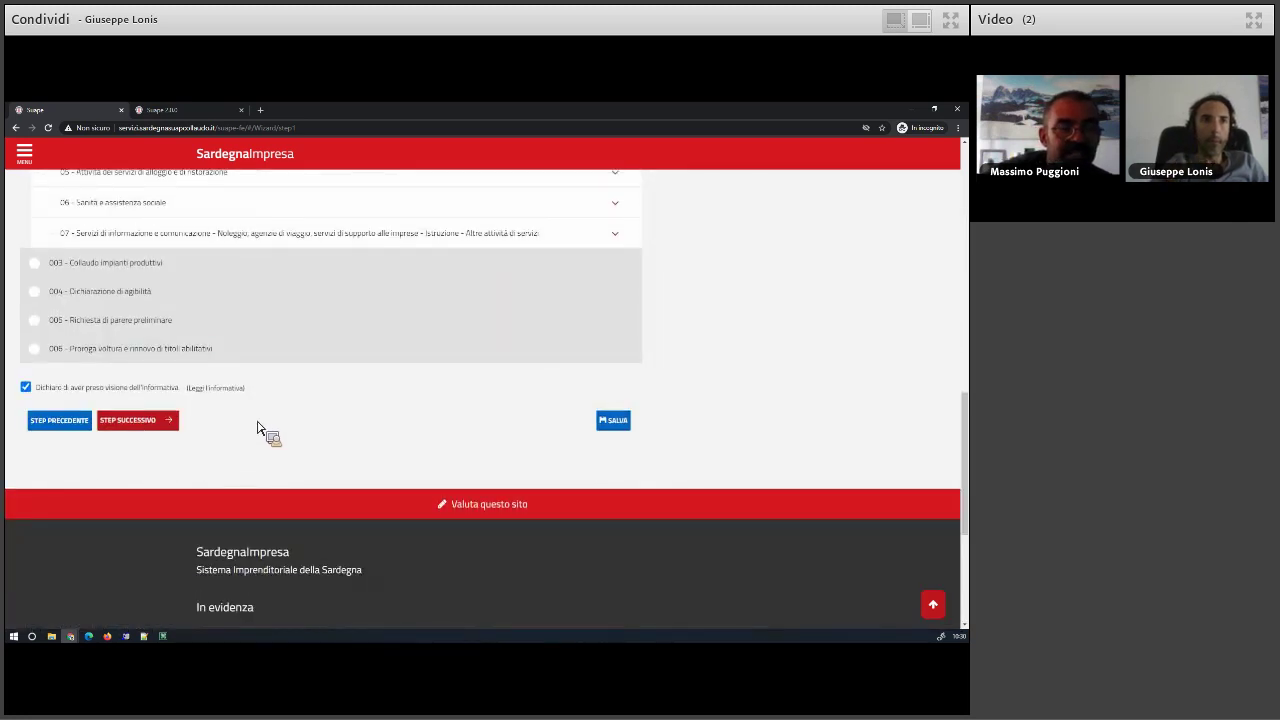
{"action": "scroll", "coordinate": [257, 430], "scroll_direction": "up", "scroll_amount": 15}
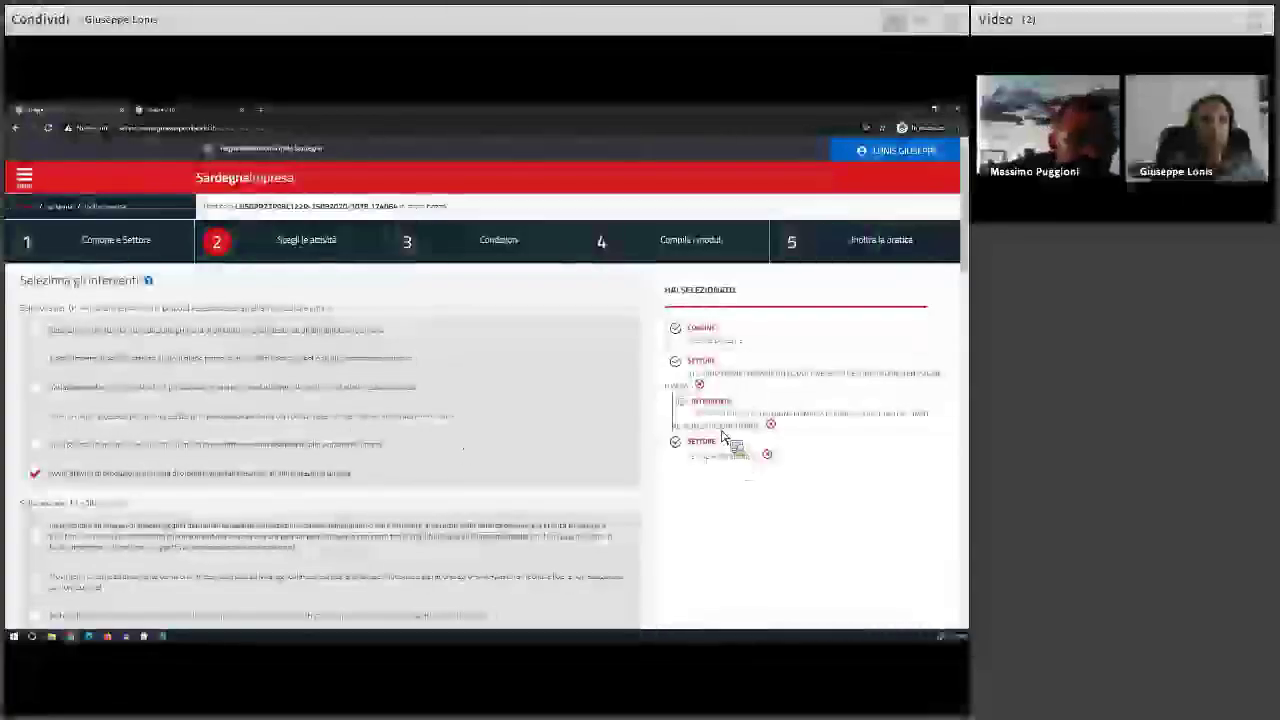
- Remove the previous sector from the selection, leaving 13 - Altri interventi's interventions listed
{"action": "left_click", "coordinate": [699, 384]}
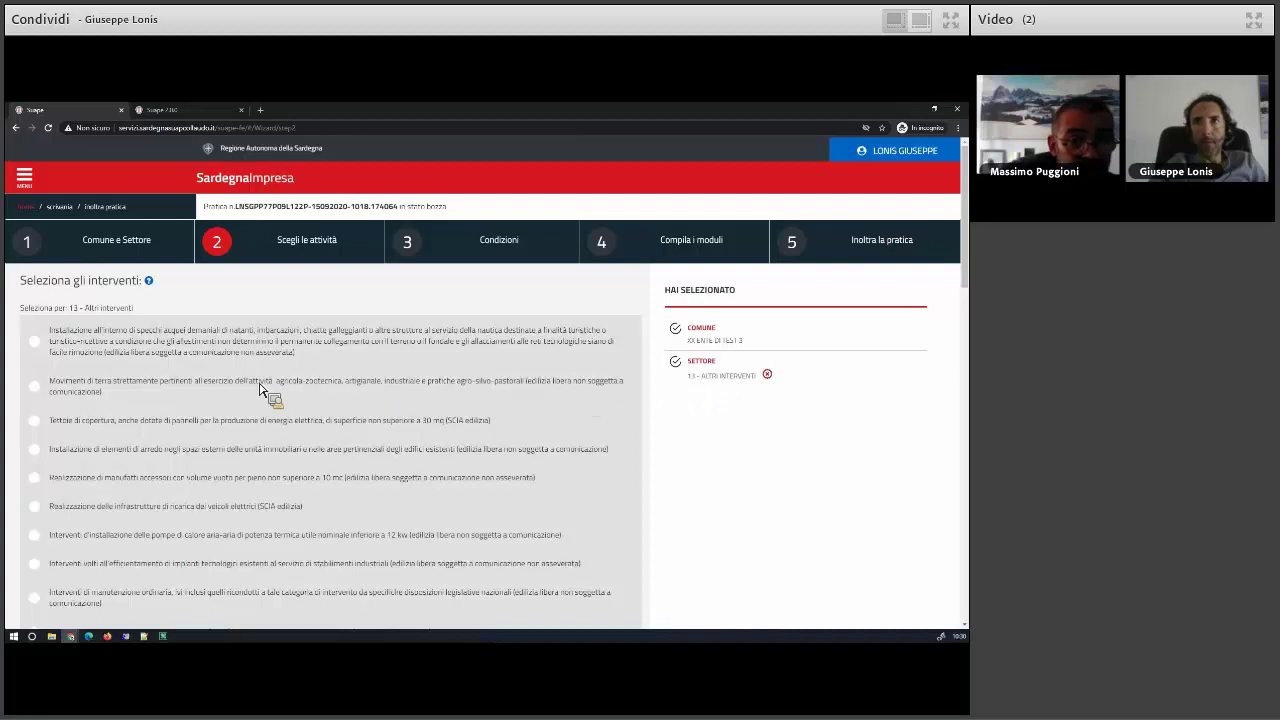
{"action": "scroll", "coordinate": [240, 390], "scroll_direction": "down", "scroll_amount": 2}
{"action": "scroll", "coordinate": [233, 387], "scroll_direction": "down", "scroll_amount": 1}
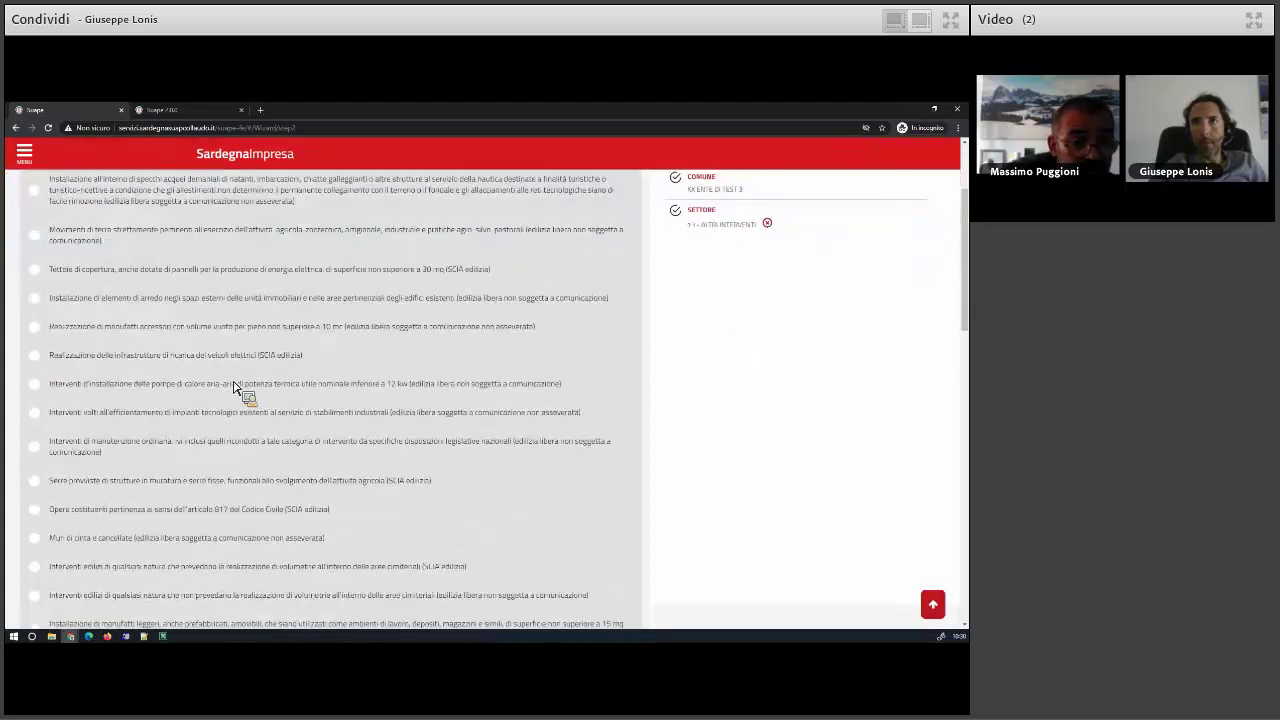
{"action": "scroll", "coordinate": [233, 387], "scroll_direction": "down", "scroll_amount": 3}
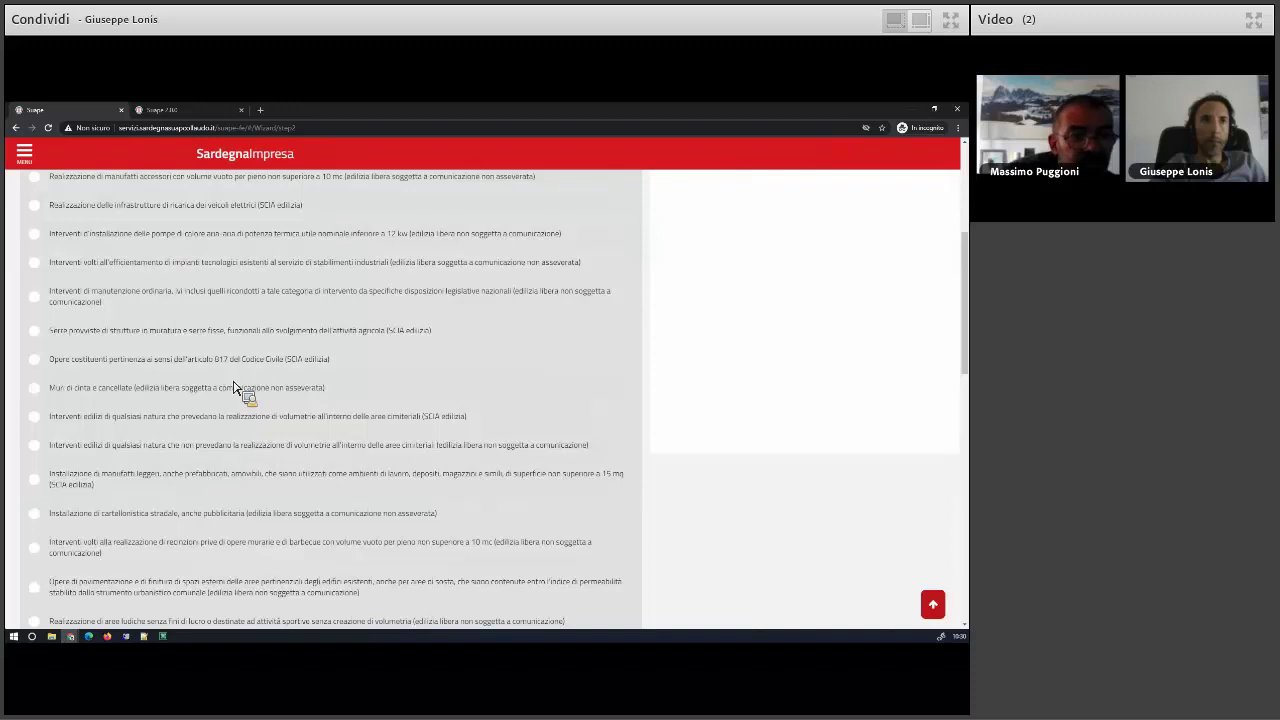
- Find and tick the 'Movimenti di terra' intervention, then return to the Scrivania practice list
{"action": "key", "text": "ctrl+f"}
{"action": "type", "text": "movi"}
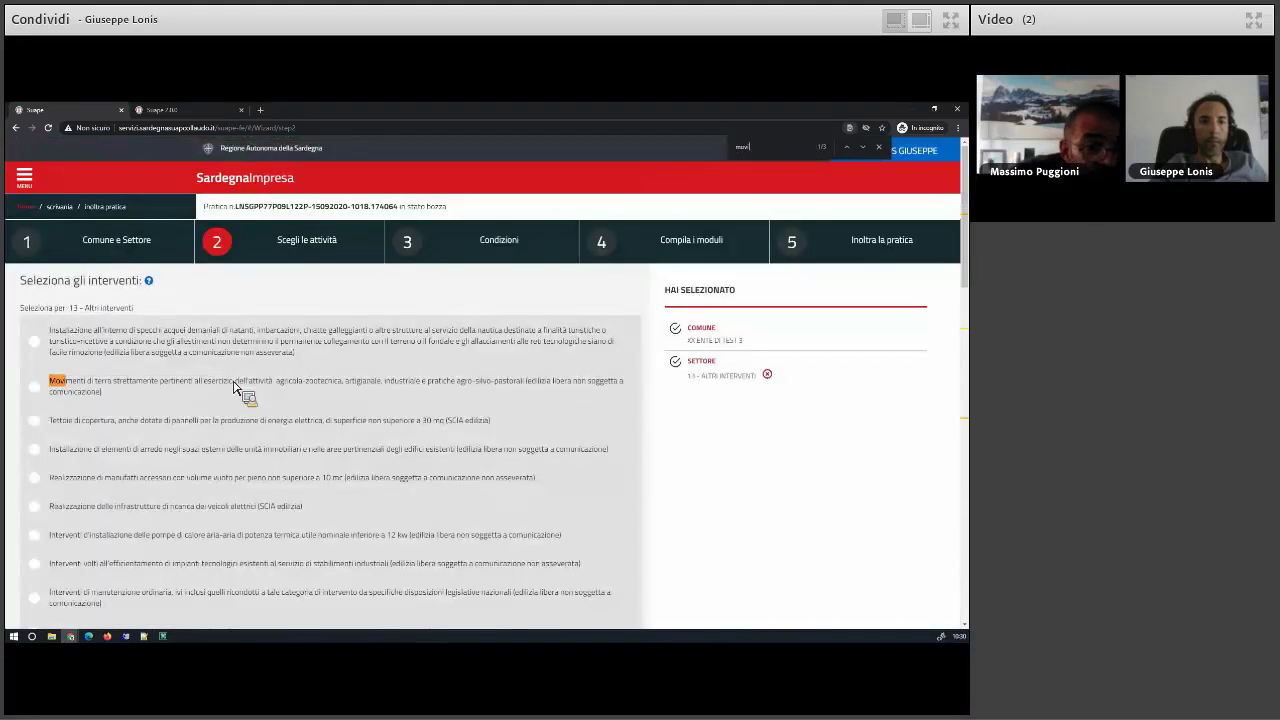
{"action": "type", "text": "men"}
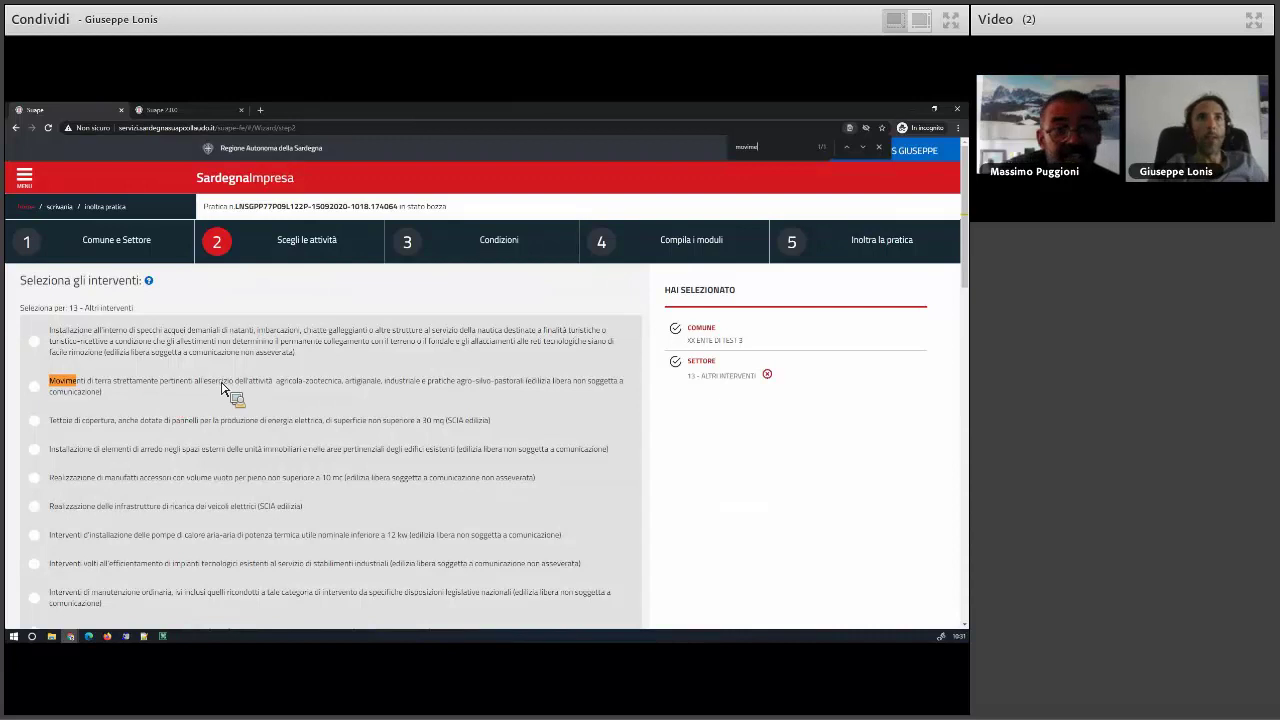
{"action": "left_click", "coordinate": [209, 408]}
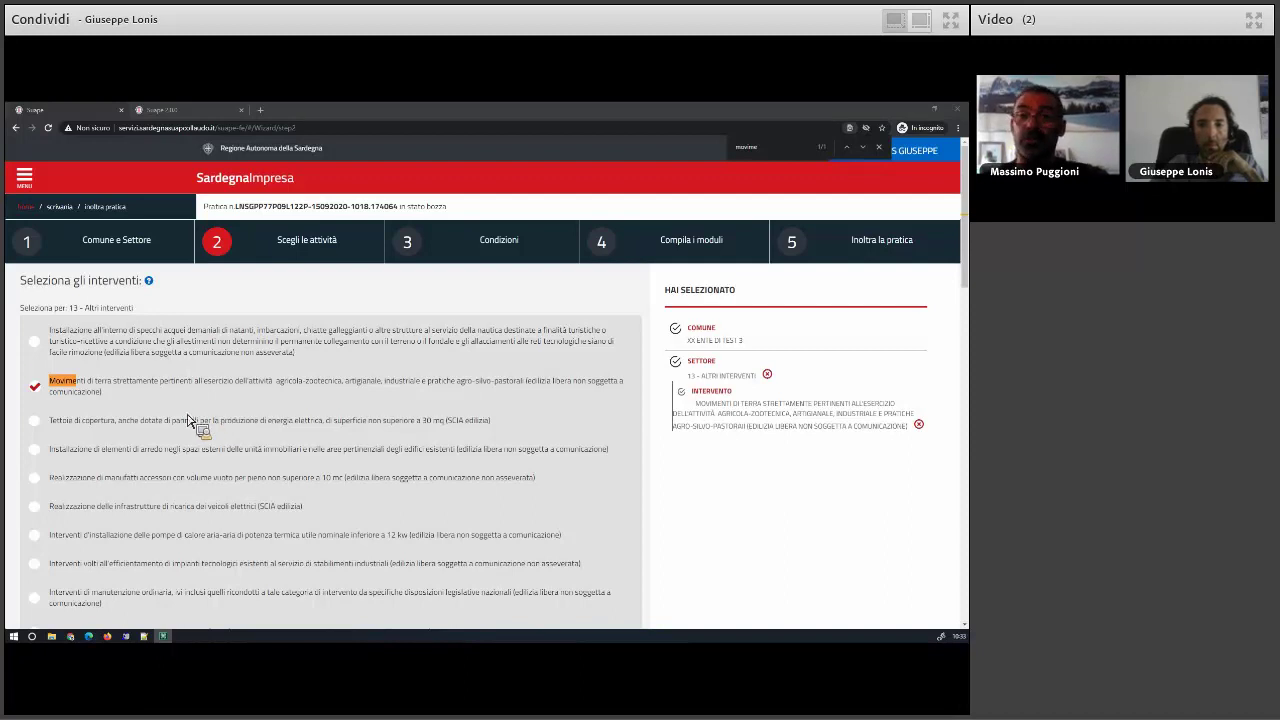
{"action": "left_click", "coordinate": [58, 206]}
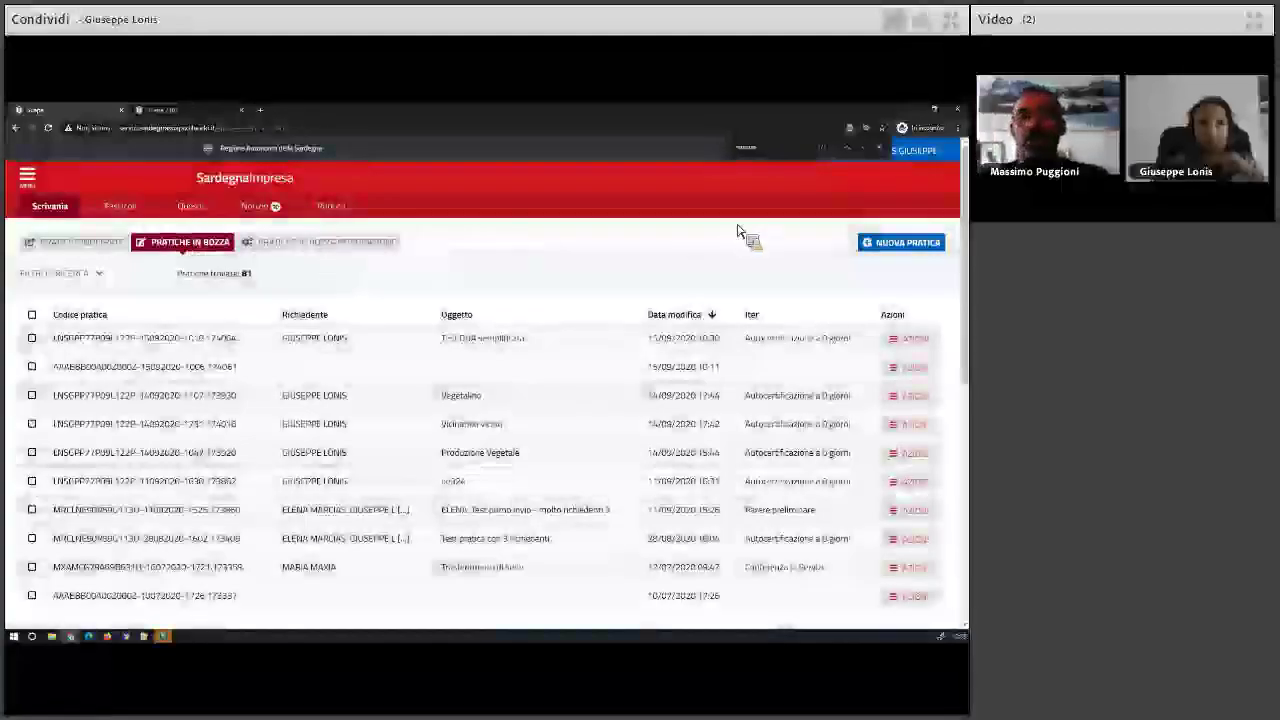
- Use the account menu at top right to change role, leaving the citizen desk
{"action": "left_click", "coordinate": [900, 152]}
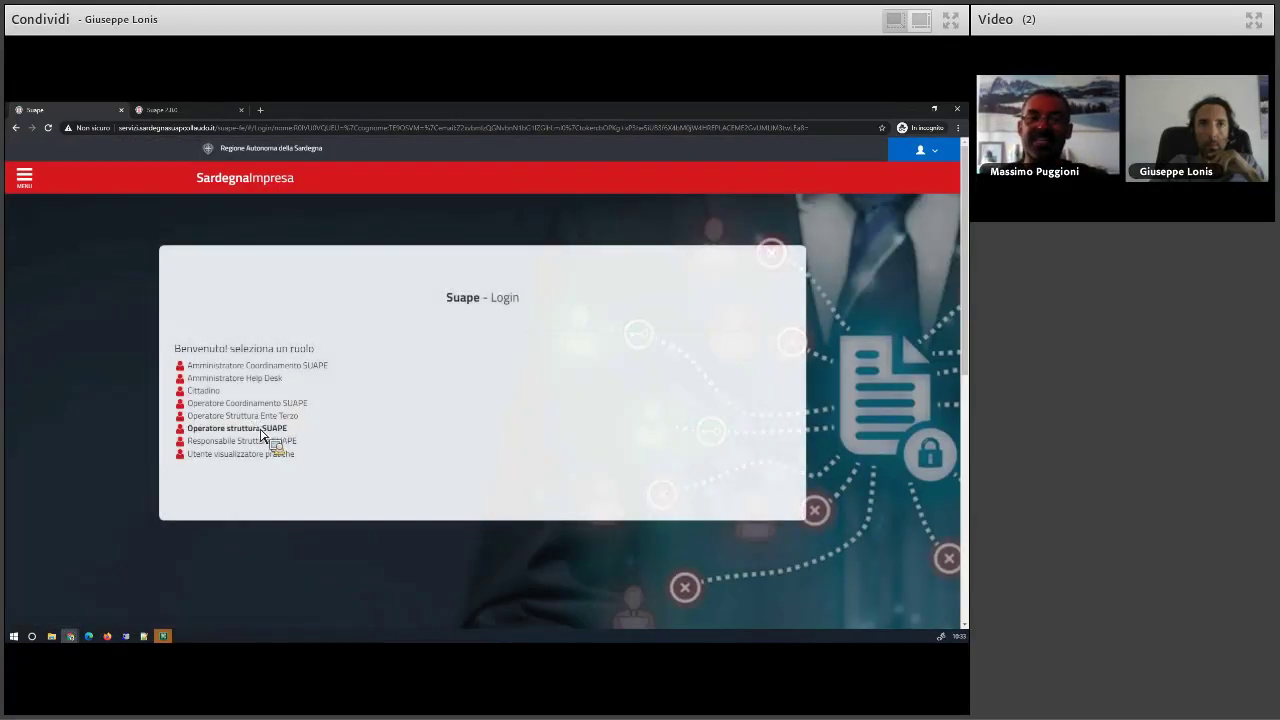
- Log in as Operatore struttura SUAPE at the XX Sportello di test desk
{"action": "left_click", "coordinate": [261, 433]}
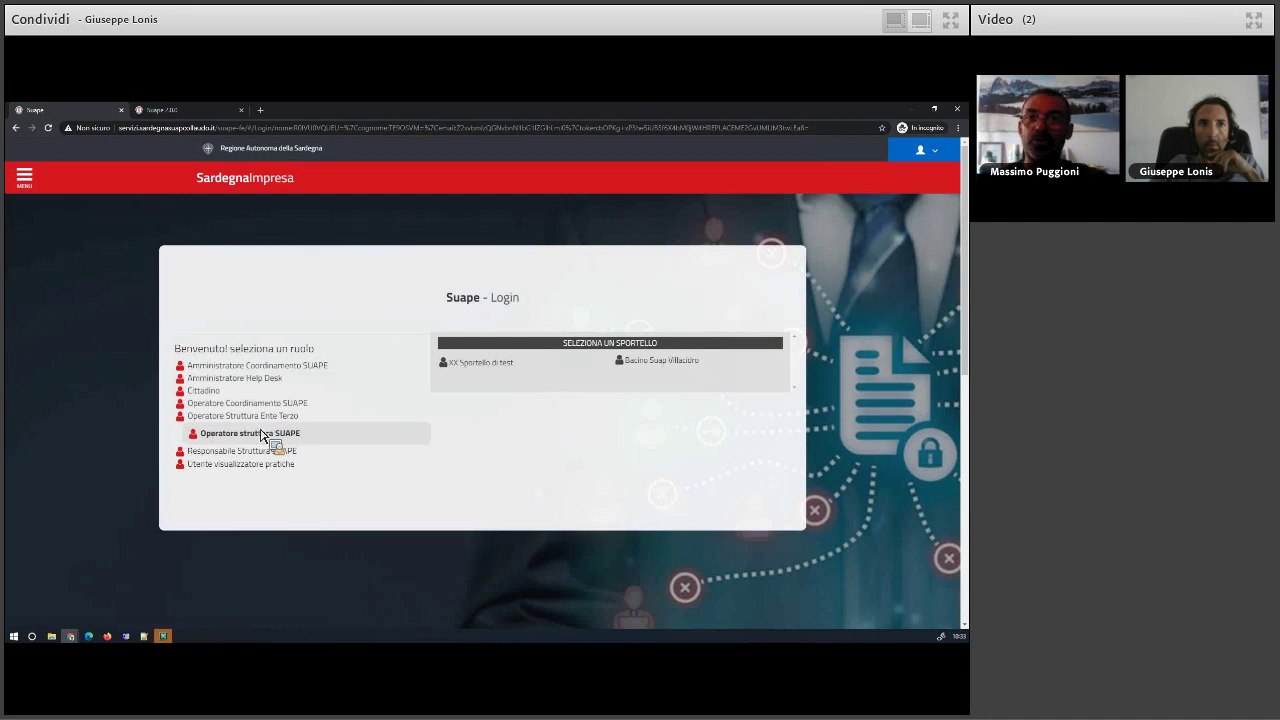
{"action": "left_click", "coordinate": [478, 363]}
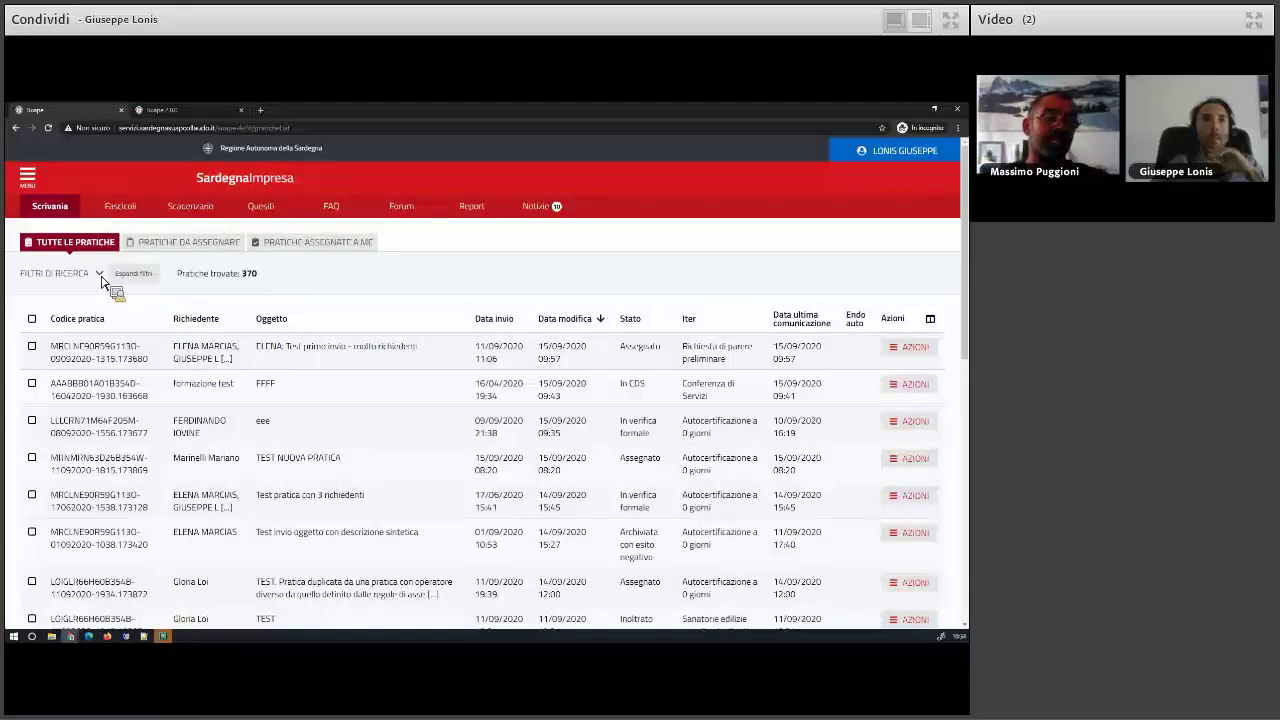
- Expand and collapse the search filters, then view the first listed practice's details
{"action": "left_click", "coordinate": [100, 276]}
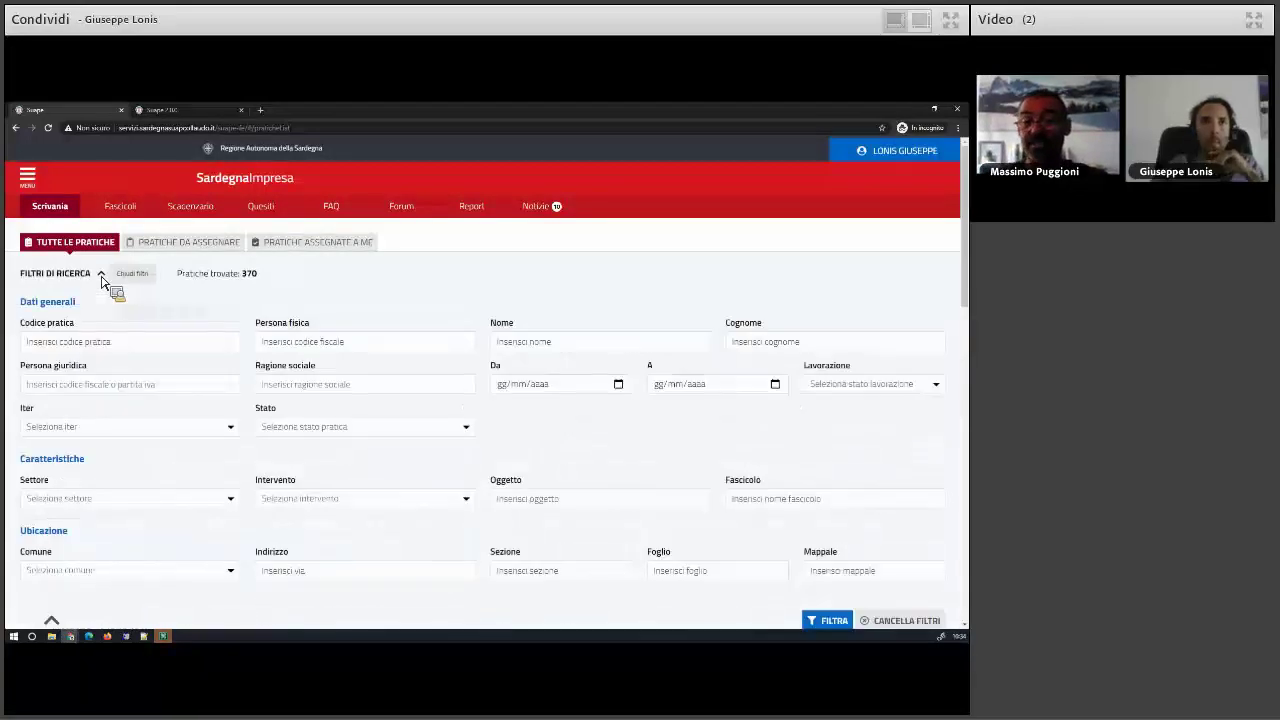
{"action": "scroll", "coordinate": [100, 283], "scroll_direction": "down", "scroll_amount": 2}
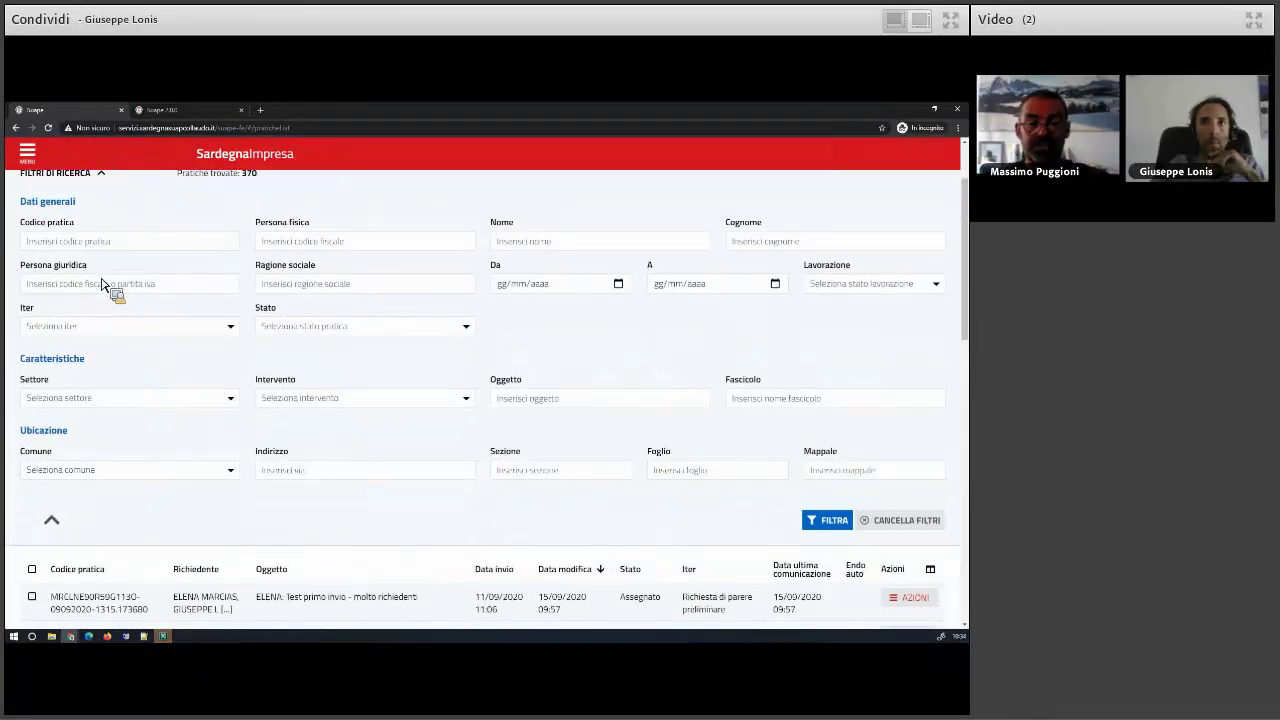
{"action": "scroll", "coordinate": [100, 283], "scroll_direction": "up", "scroll_amount": 2}
{"action": "left_click", "coordinate": [100, 276]}
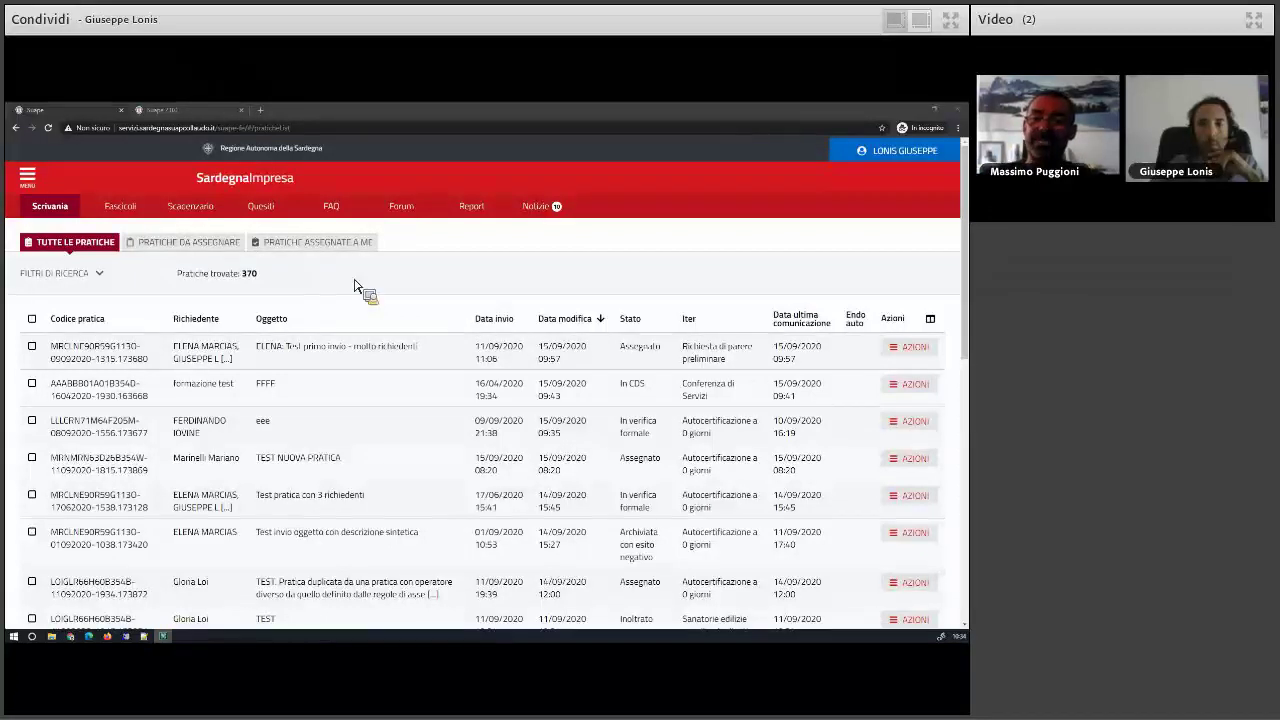
{"action": "left_click", "coordinate": [910, 350]}
{"action": "left_click", "coordinate": [890, 408]}
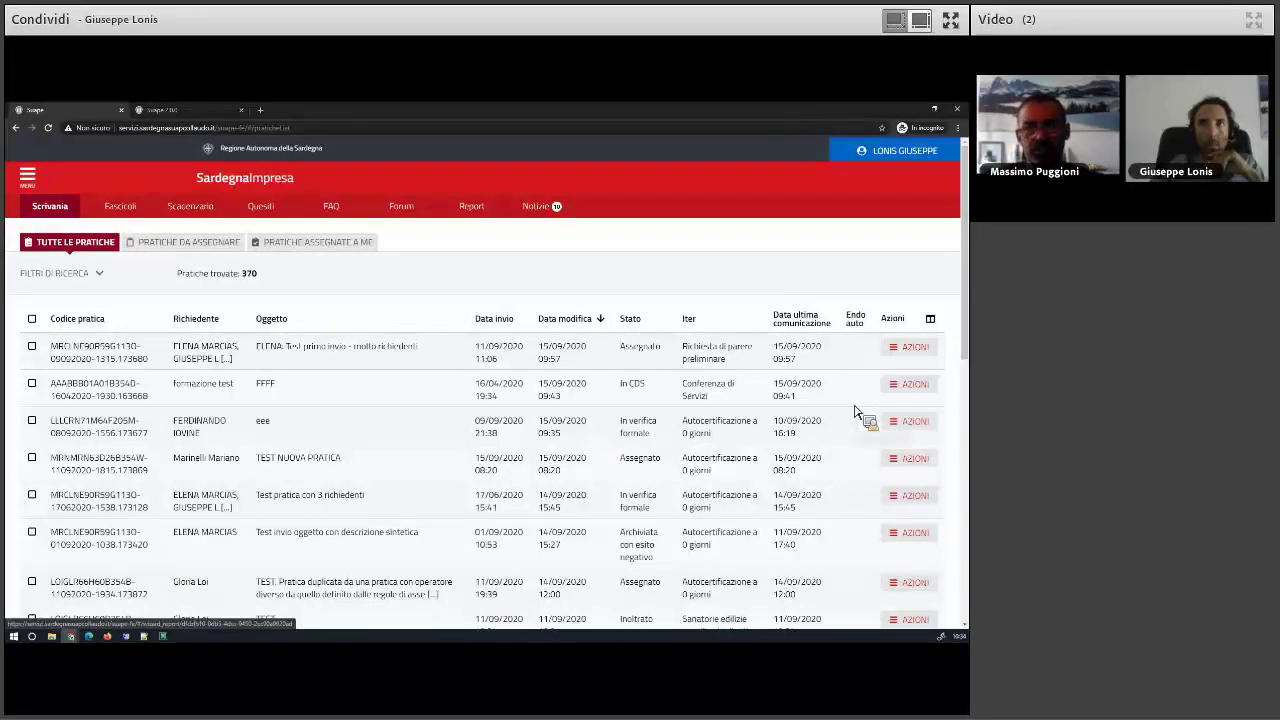
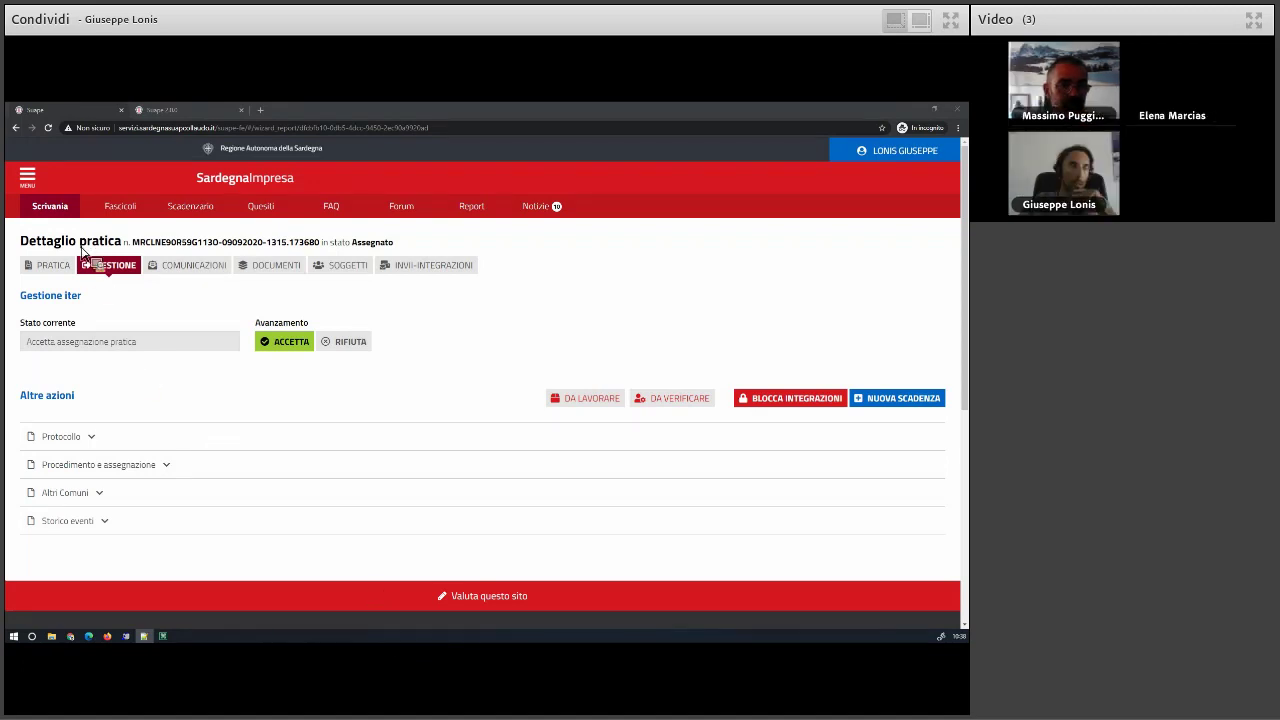
- Return to the Scrivania practice list, expand the search filters, and open the account menu
{"action": "left_click", "coordinate": [60, 208]}
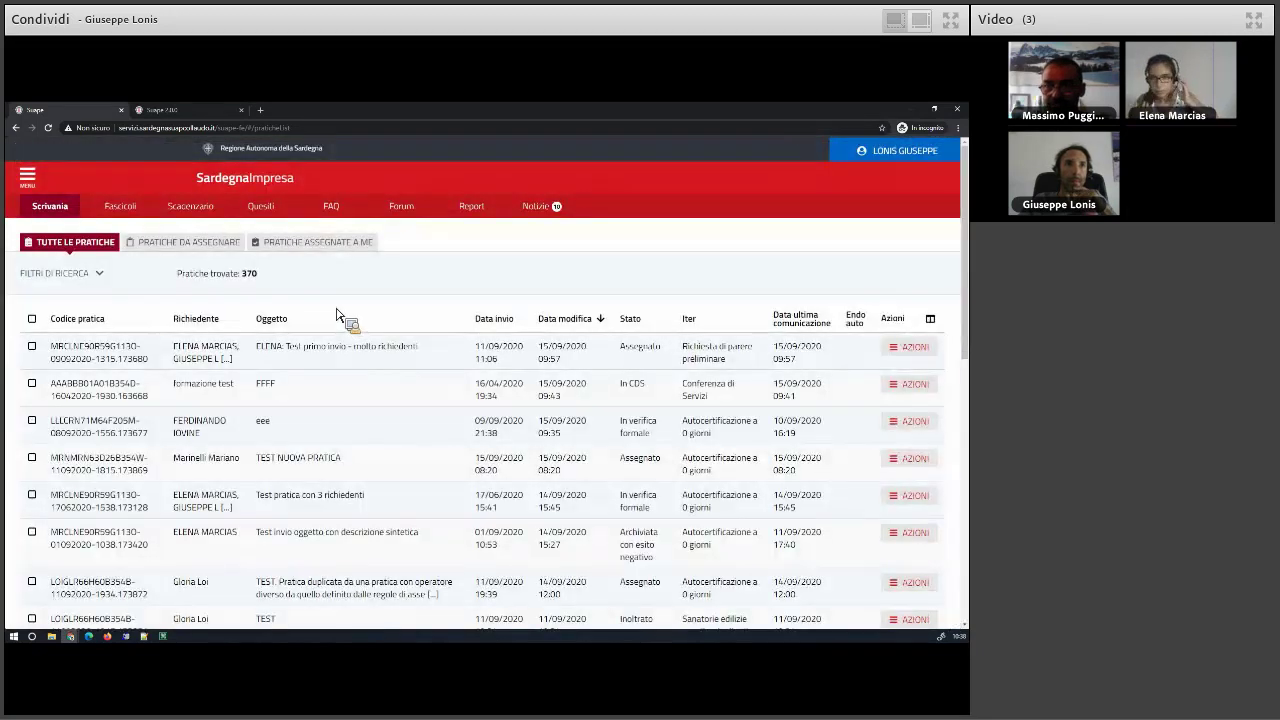
{"action": "left_click", "coordinate": [88, 275]}
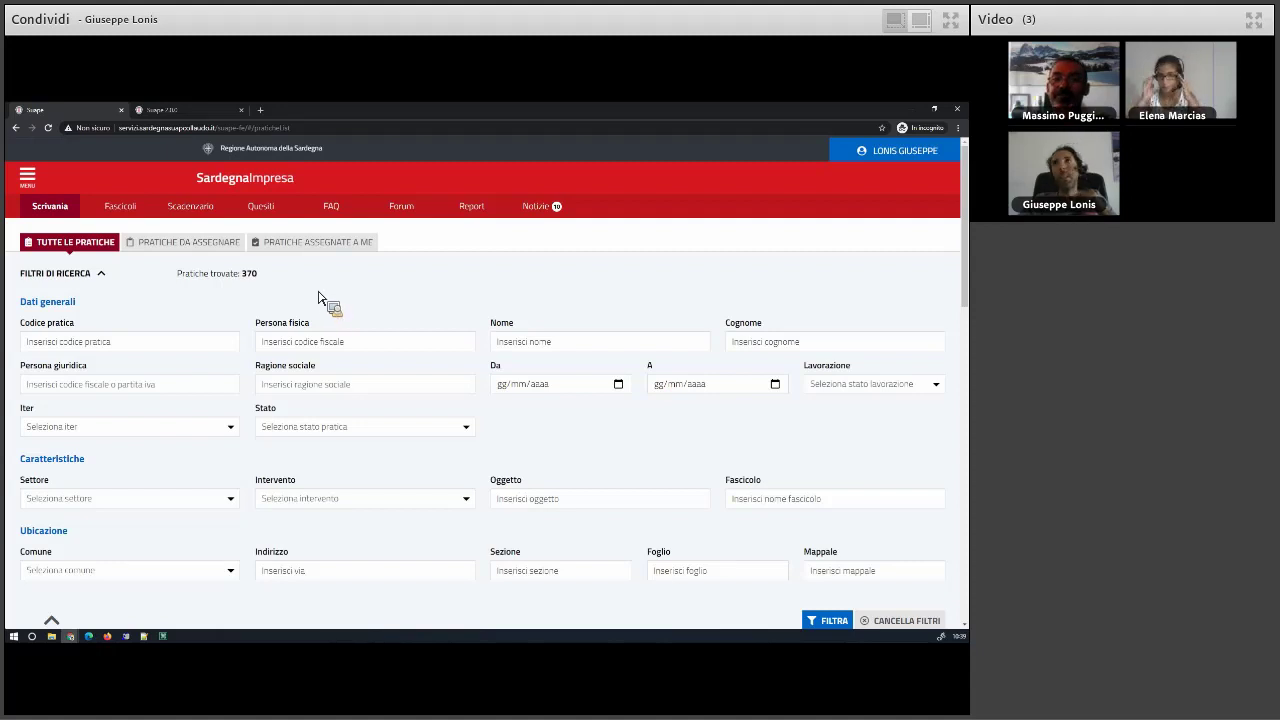
{"action": "left_click", "coordinate": [925, 154]}
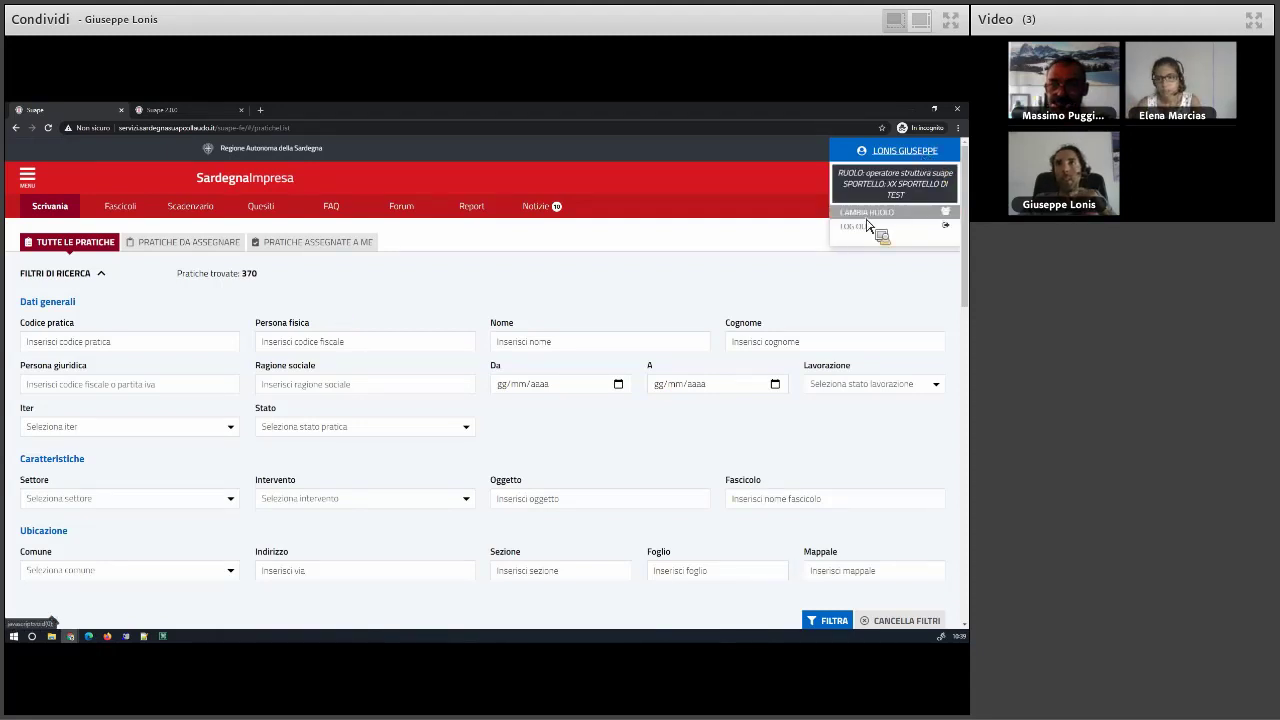
- Change role to Cittadino to view the applicant's 28 submitted practices
{"action": "left_click", "coordinate": [867, 225]}
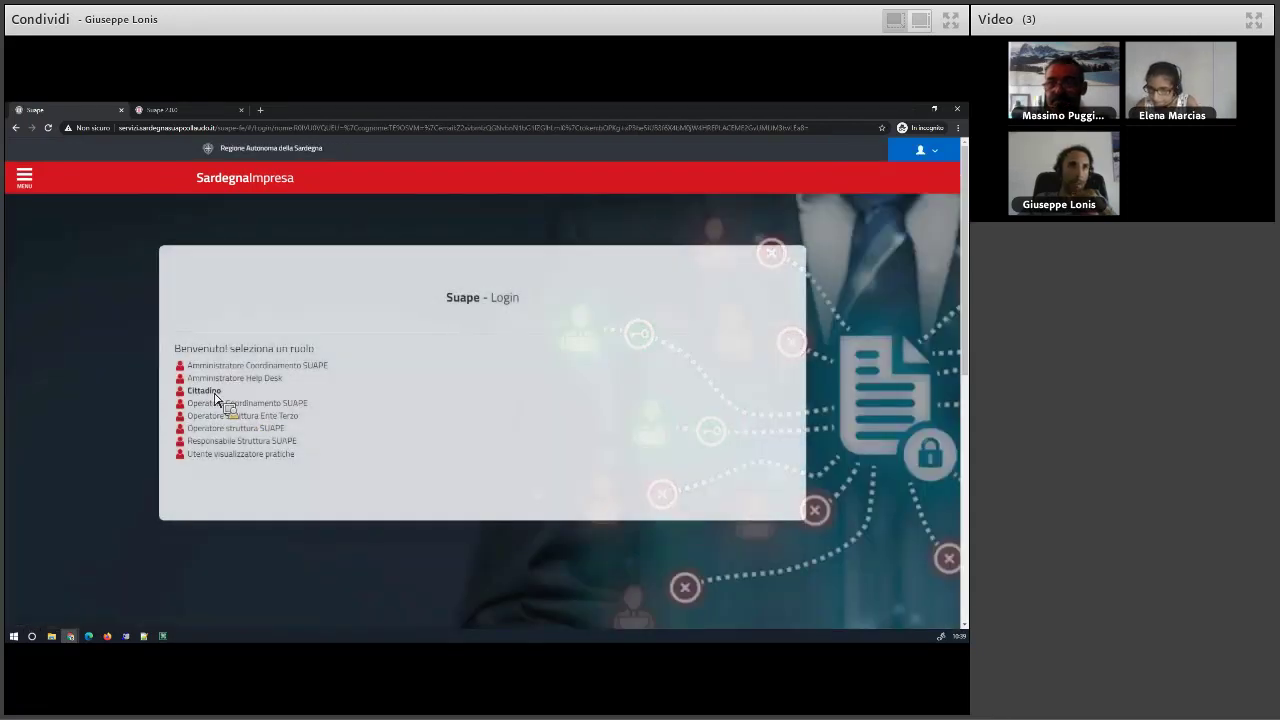
{"action": "left_click", "coordinate": [322, 392]}
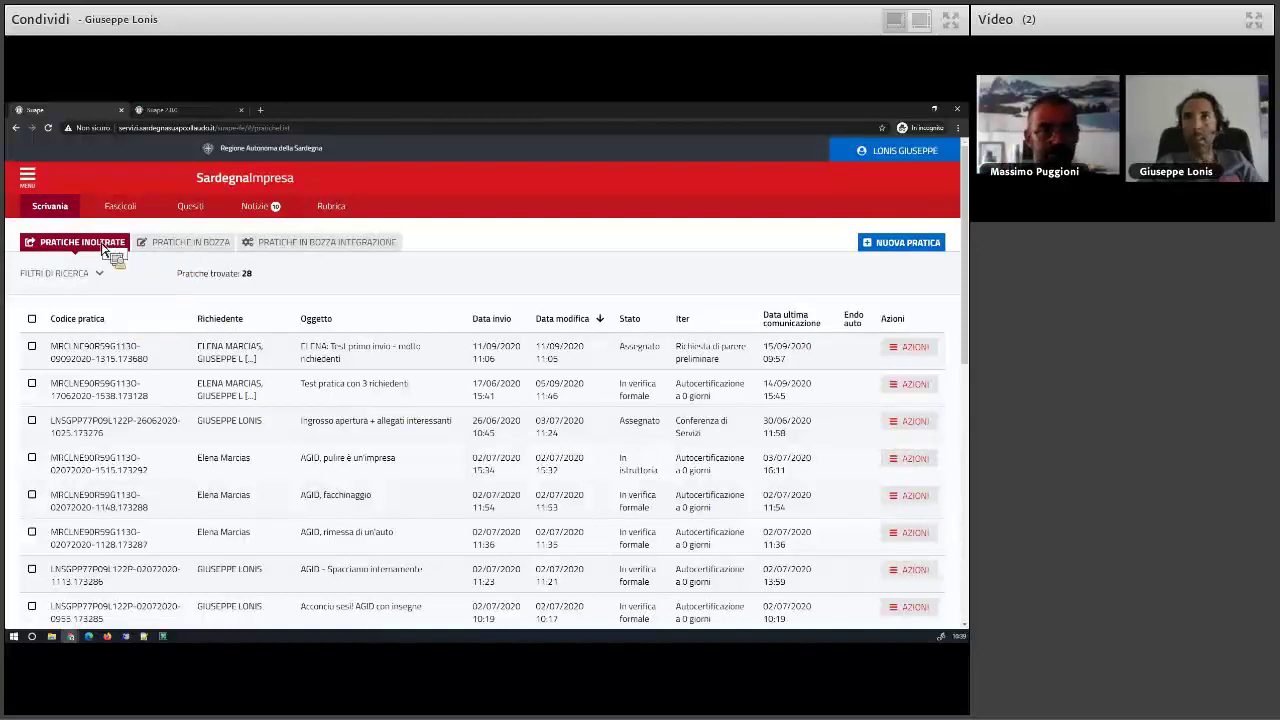
- Open the first practice's details and start a new communication under COMUNICAZIONI
{"action": "left_click", "coordinate": [916, 352]}
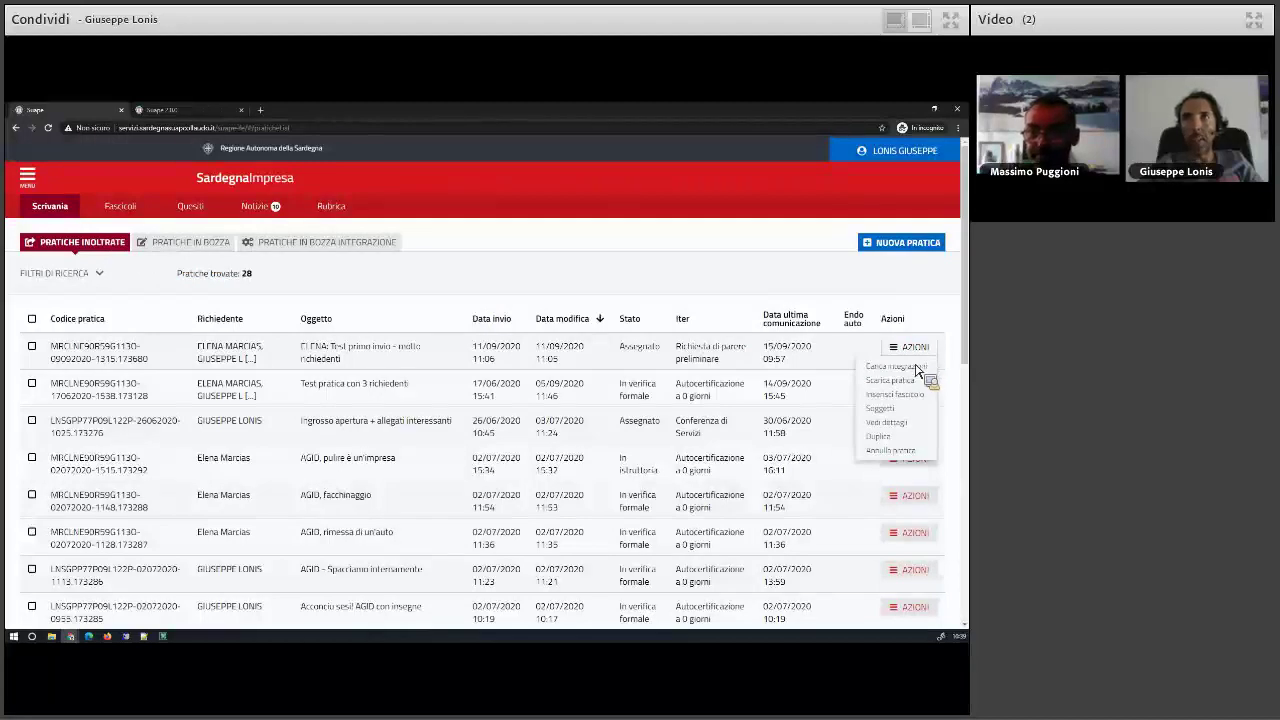
{"action": "left_click", "coordinate": [898, 427]}
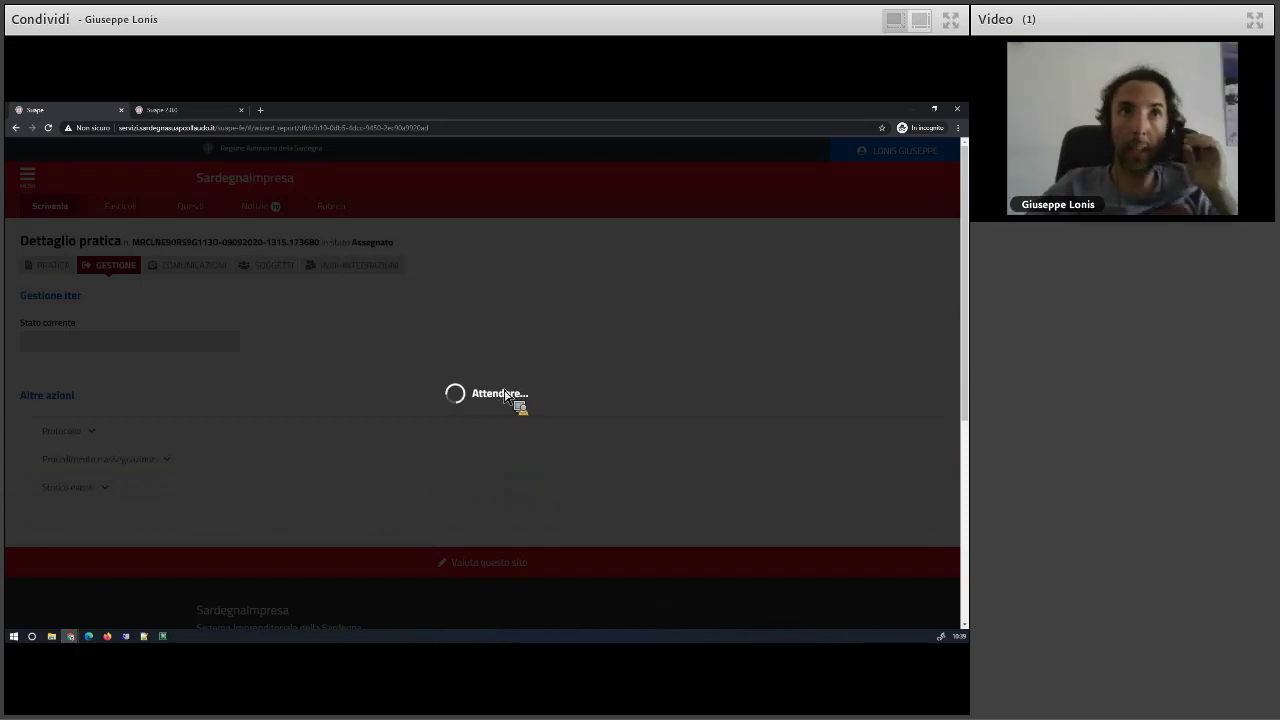
{"action": "left_click", "coordinate": [202, 272]}
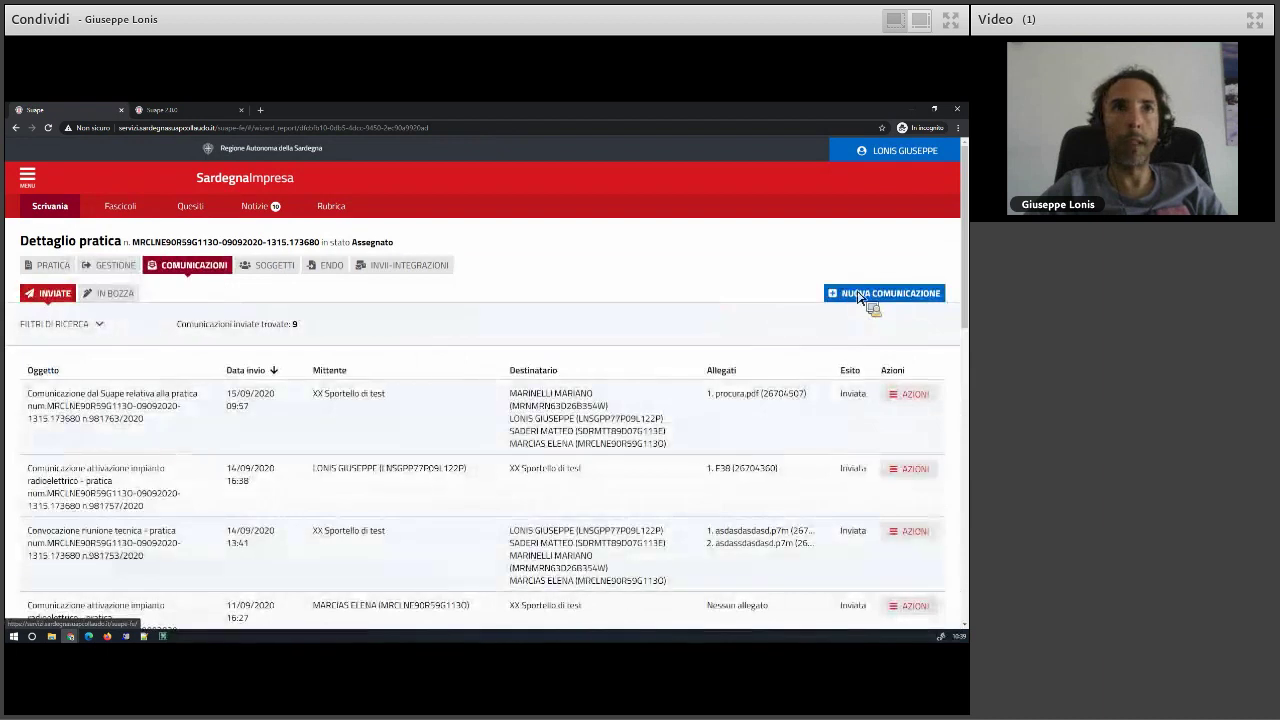
{"action": "left_click", "coordinate": [872, 295]}
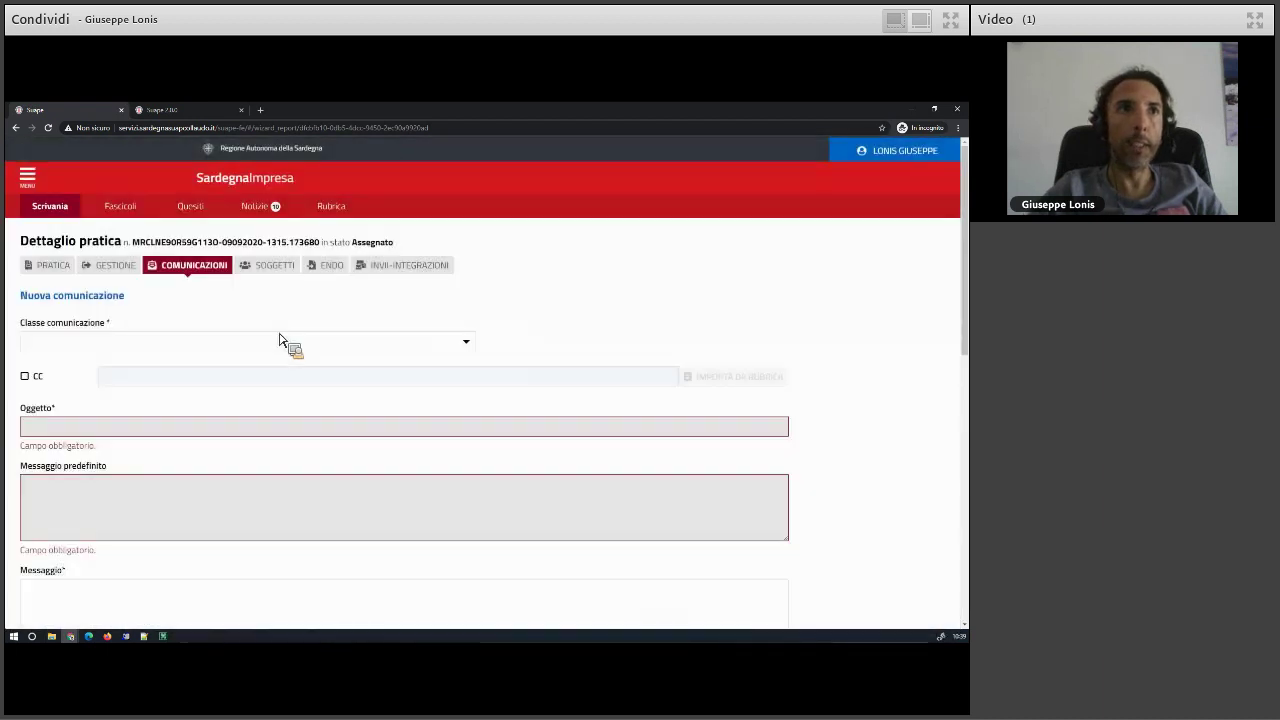
- Set the communication class to Comunicazione di inizio lavori edilizi, bringing in the F3 module
{"action": "left_click", "coordinate": [113, 342]}
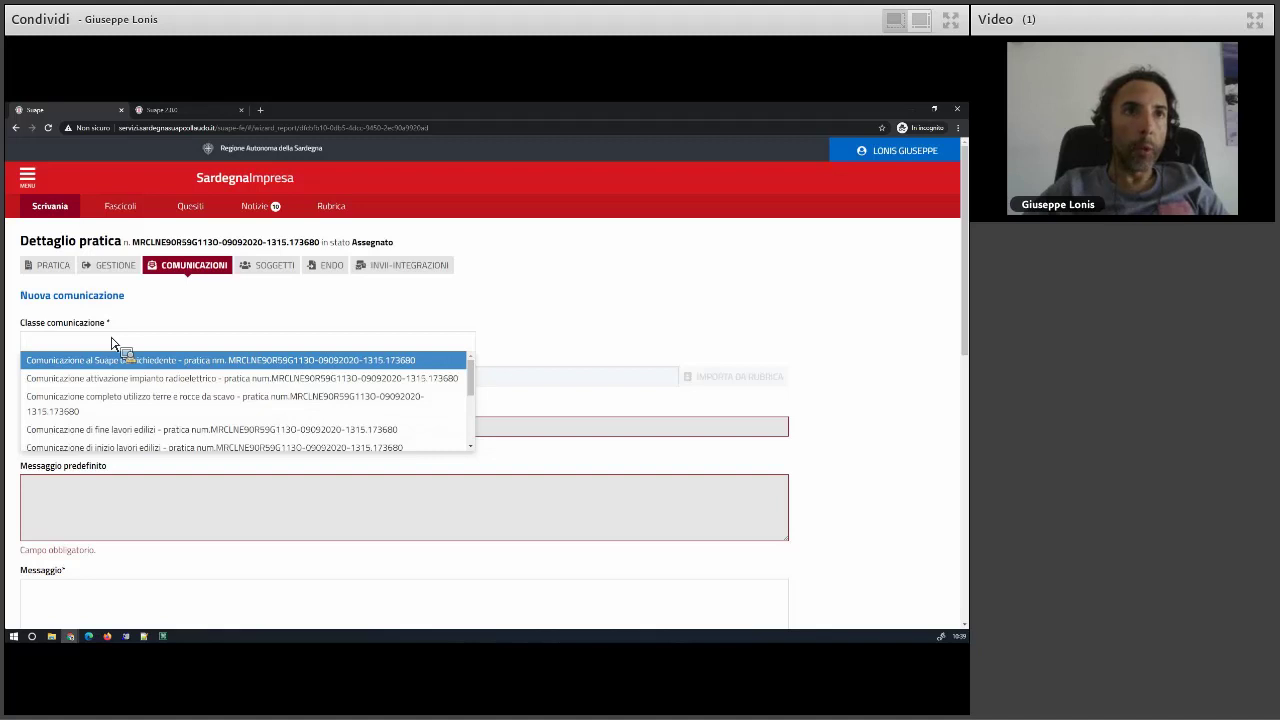
{"action": "left_click", "coordinate": [132, 448]}
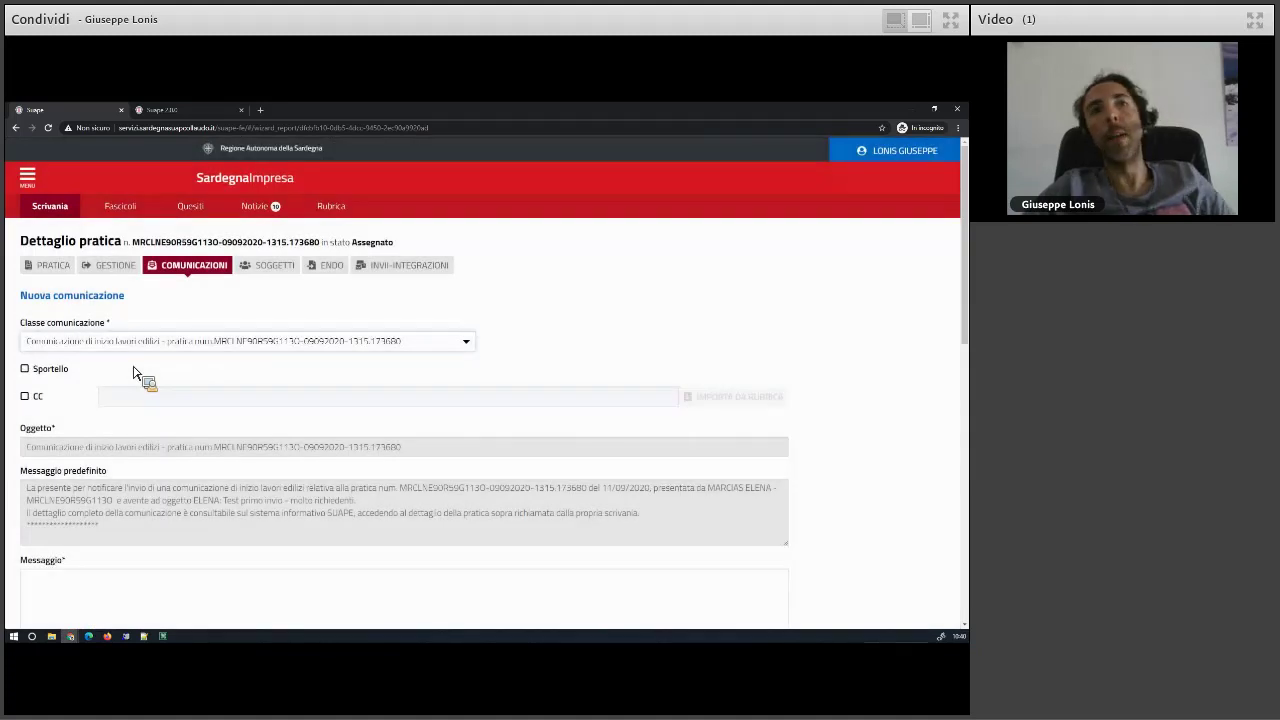
{"action": "scroll", "coordinate": [132, 373], "scroll_direction": "down", "scroll_amount": 3}
{"action": "scroll", "coordinate": [231, 558], "scroll_direction": "down", "scroll_amount": 2}
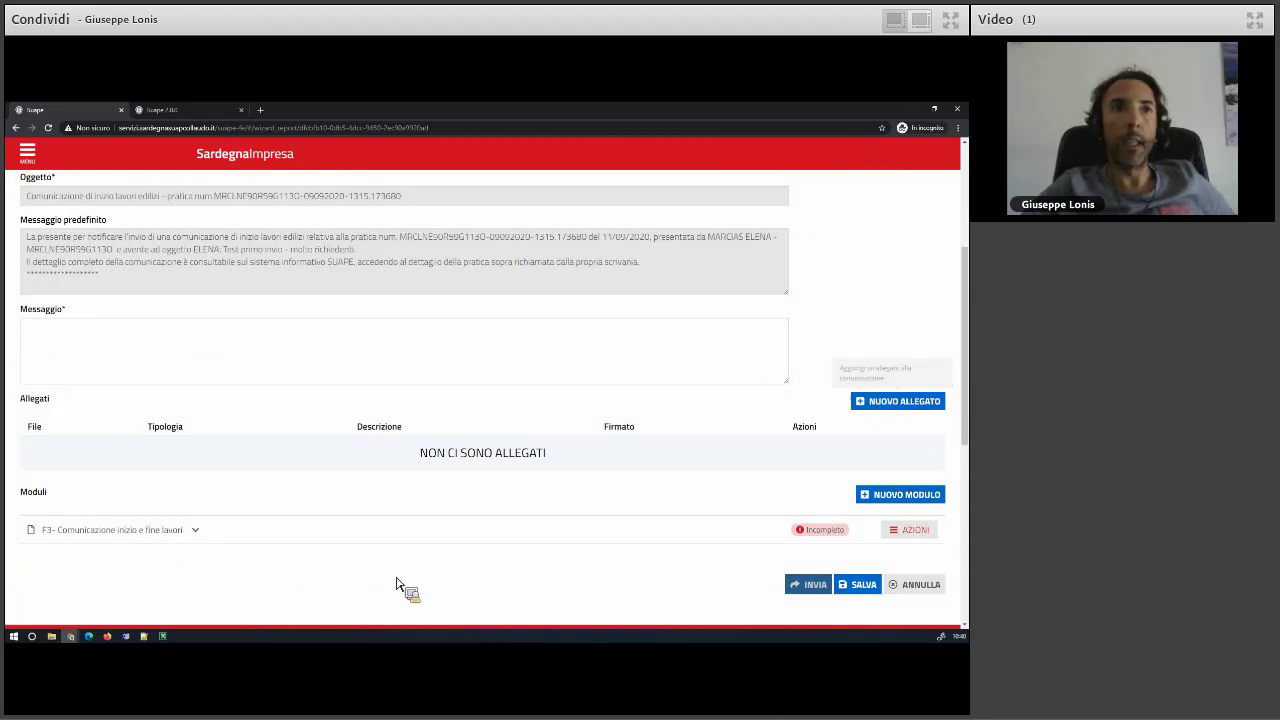
- Expand the F3 module and declare L'inizio dei lavori
{"action": "left_click", "coordinate": [110, 540]}
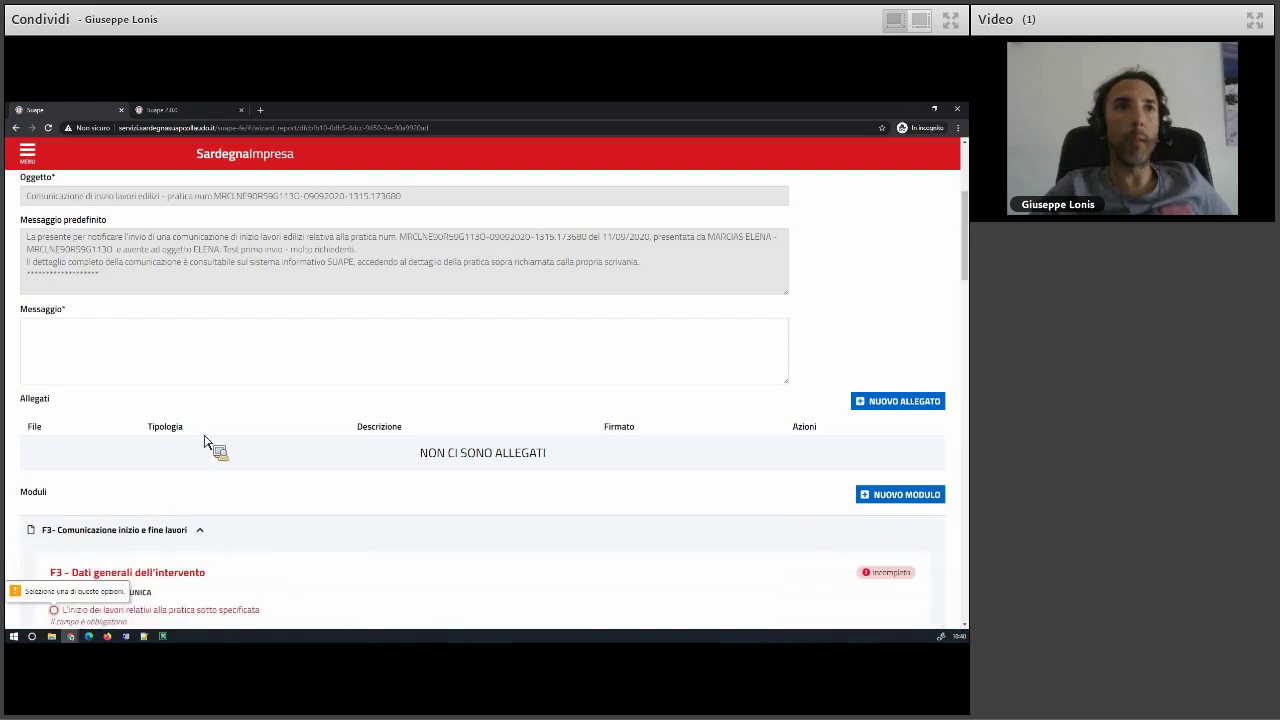
{"action": "scroll", "coordinate": [195, 442], "scroll_direction": "down", "scroll_amount": 2}
{"action": "left_click", "coordinate": [90, 422]}
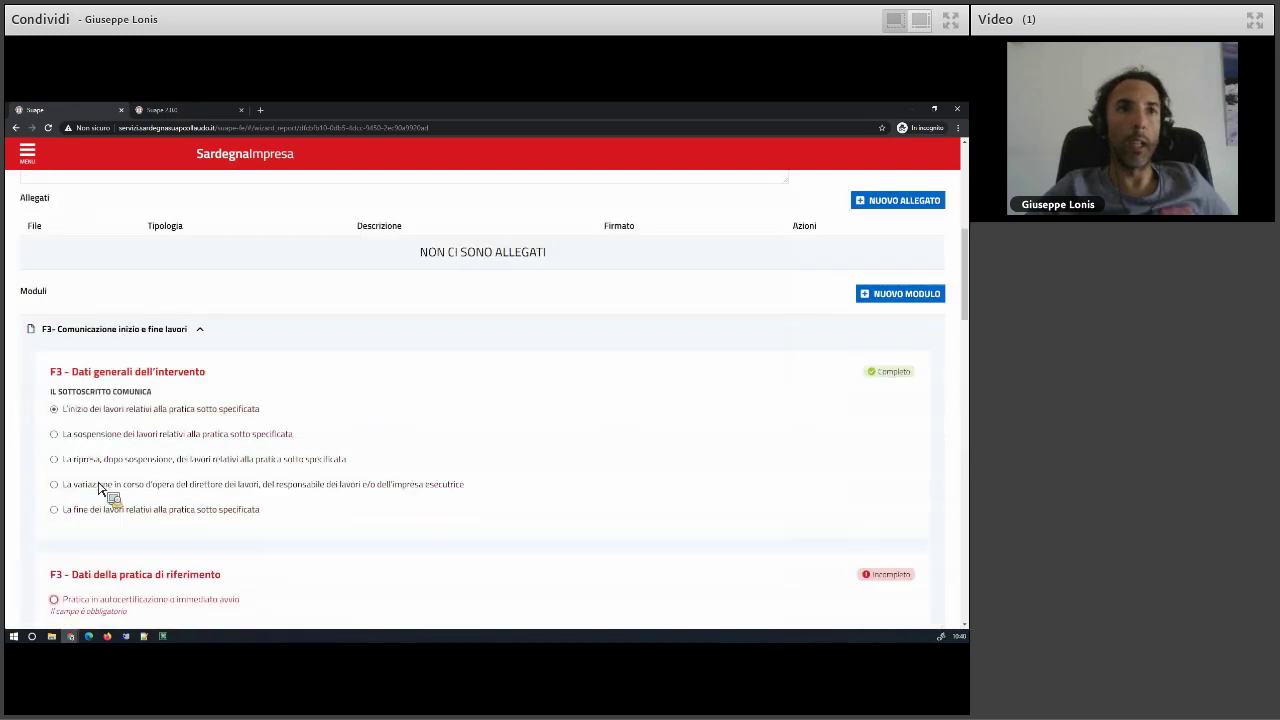
{"action": "scroll", "coordinate": [98, 488], "scroll_direction": "down", "scroll_amount": 1}
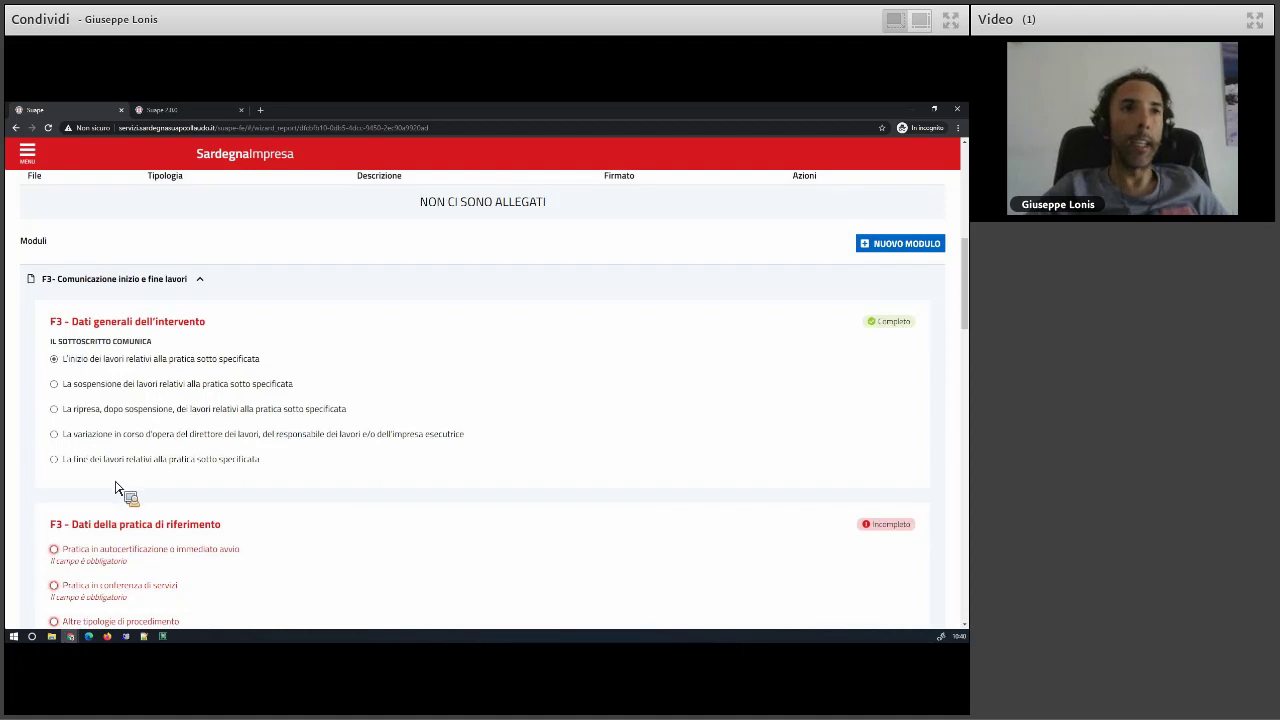
{"action": "scroll", "coordinate": [115, 488], "scroll_direction": "down", "scroll_amount": 1}
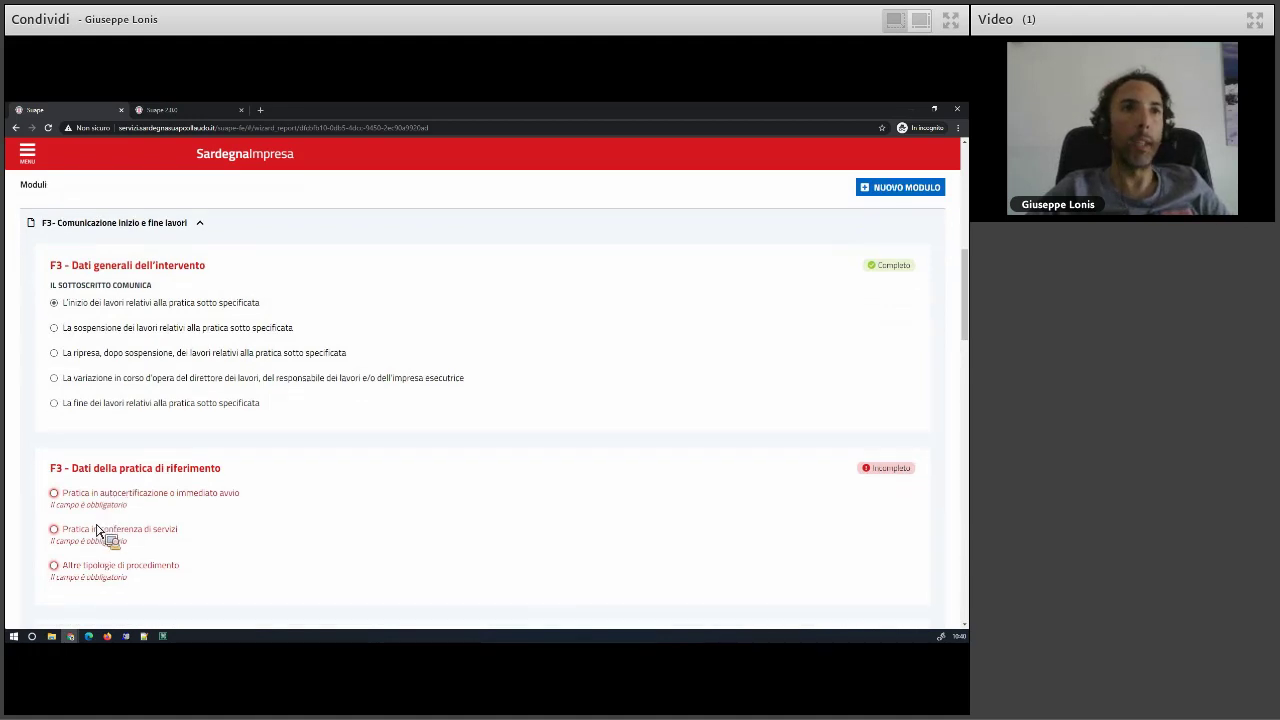
{"action": "scroll", "coordinate": [90, 515], "scroll_direction": "down", "scroll_amount": 1}
- Mark the reference practice as self-certified, dated 01/09/2020, with protocol 1222
{"action": "left_click", "coordinate": [76, 453]}
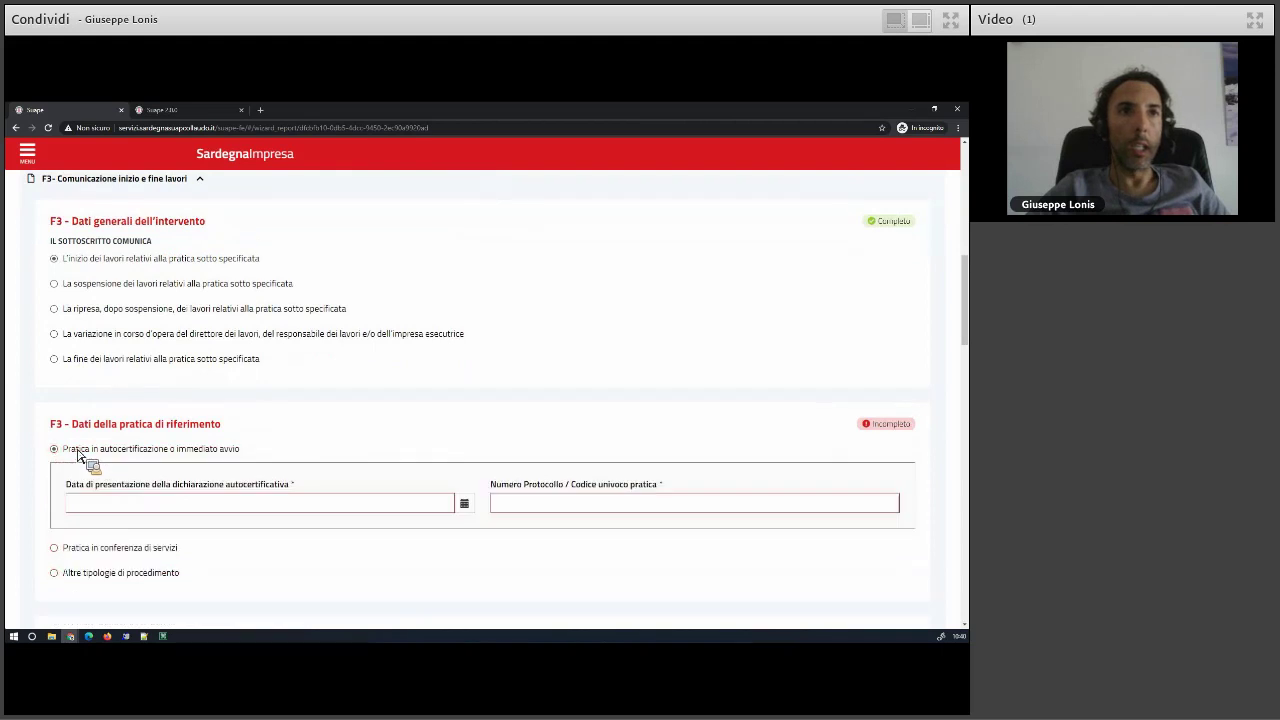
{"action": "left_click", "coordinate": [100, 504]}
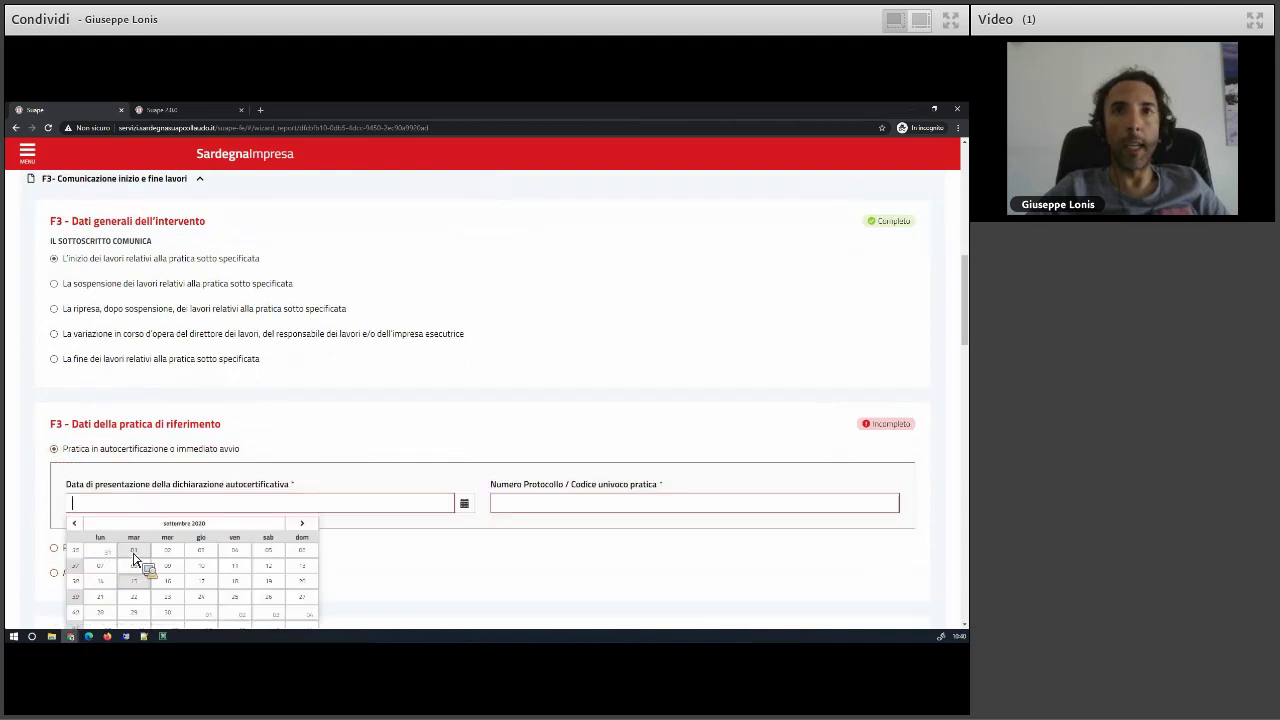
{"action": "left_click", "coordinate": [134, 560]}
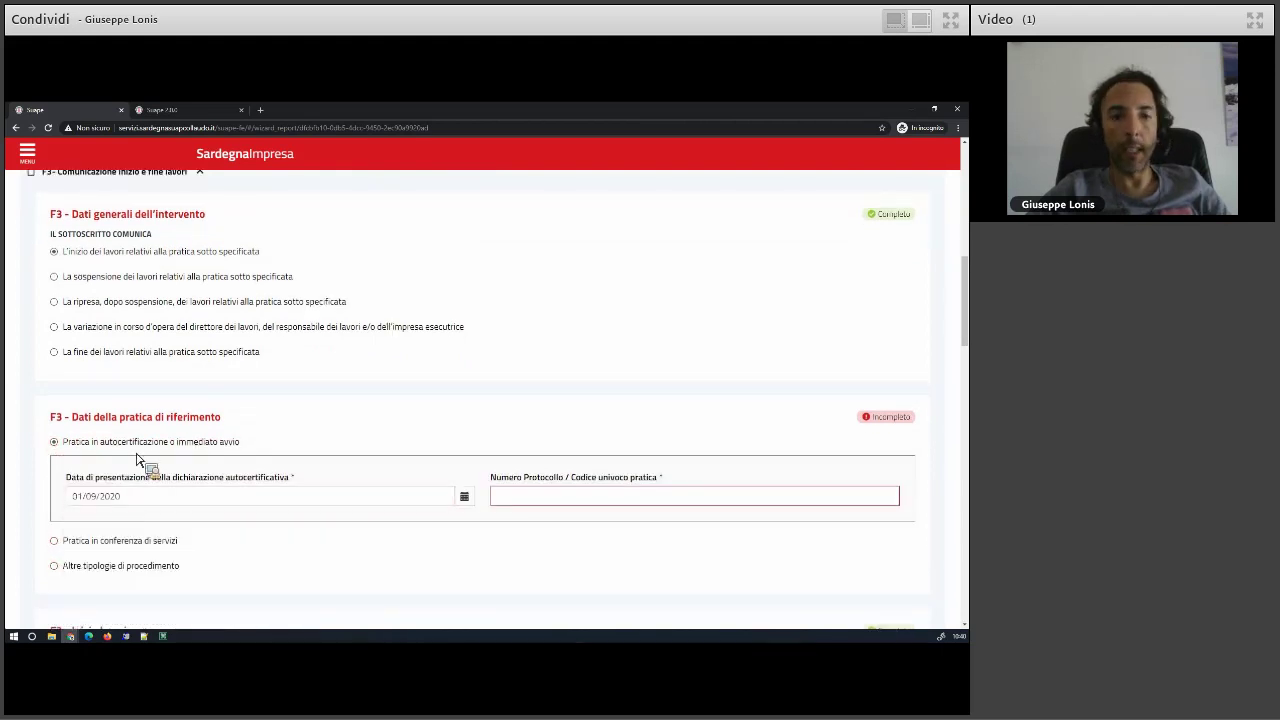
{"action": "left_click", "coordinate": [528, 500]}
{"action": "type", "text": "1222"}
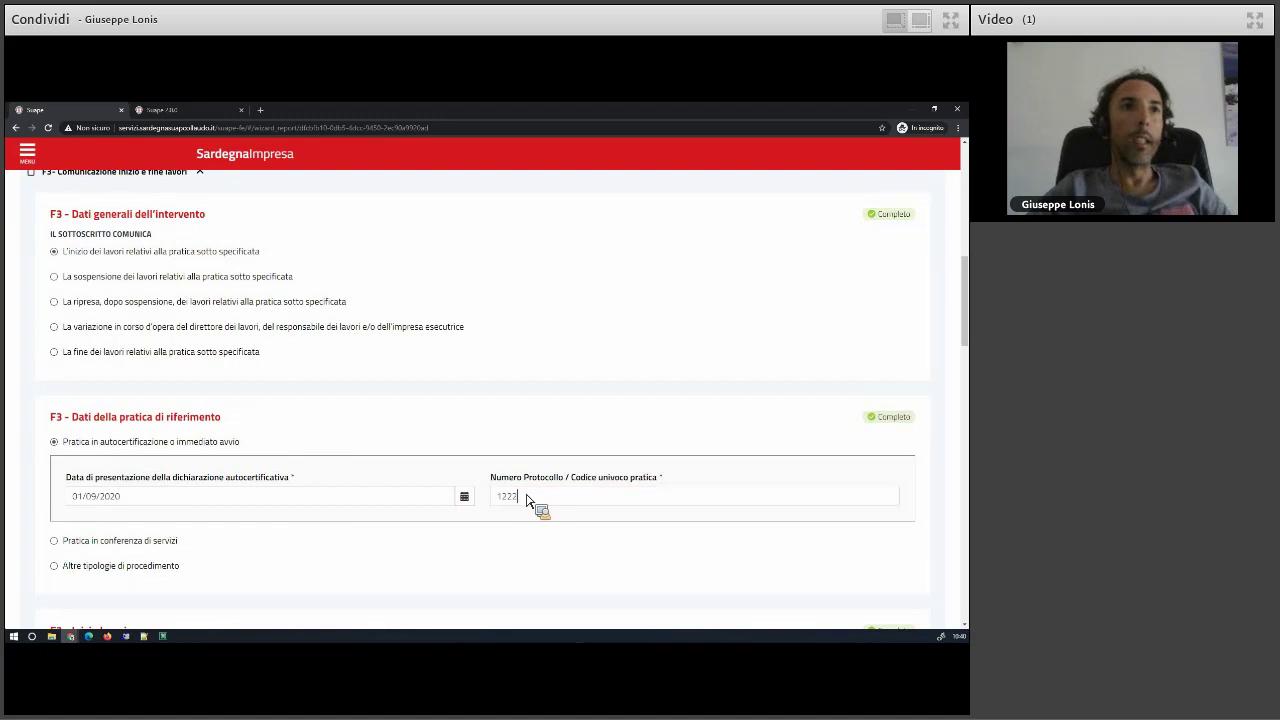
{"action": "scroll", "coordinate": [195, 537], "scroll_direction": "down", "scroll_amount": 1}
{"action": "scroll", "coordinate": [60, 518], "scroll_direction": "down", "scroll_amount": 1}
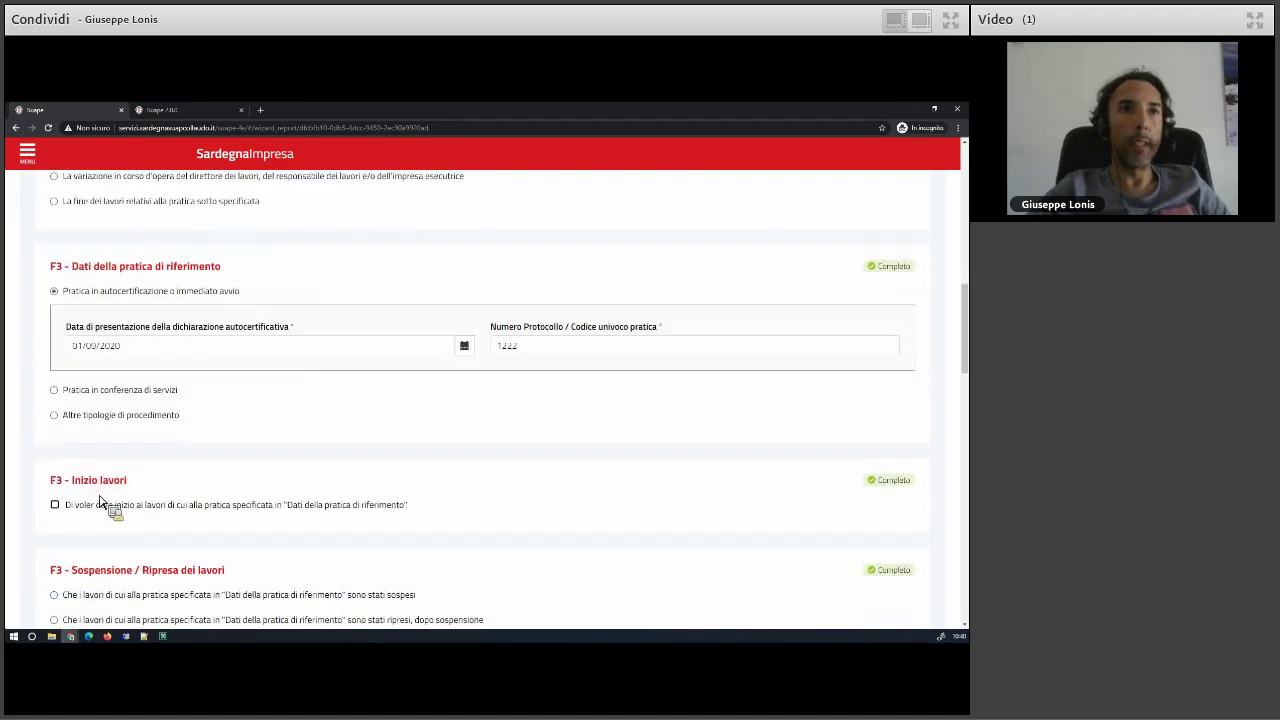
- Declare the intention to start works, set the actual start date, and tick both mandatory declarations
{"action": "left_click", "coordinate": [105, 495]}
{"action": "scroll", "coordinate": [115, 480], "scroll_direction": "down", "scroll_amount": 1}
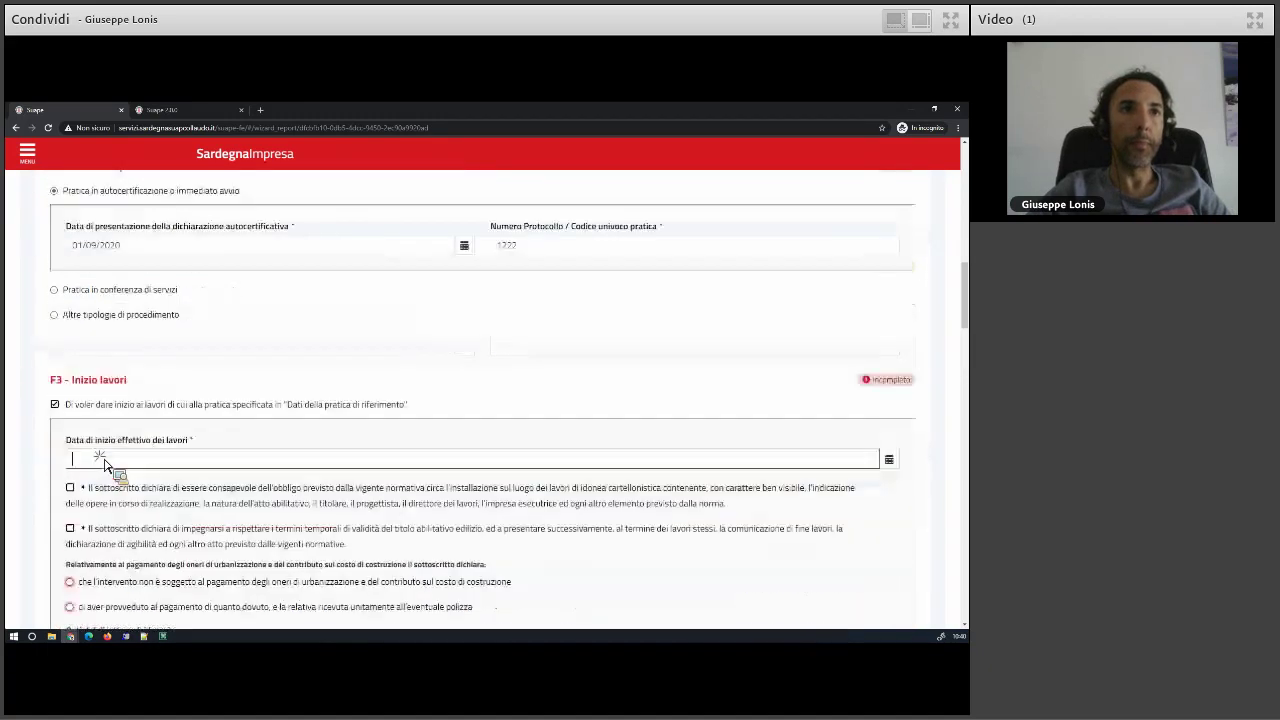
{"action": "left_click", "coordinate": [104, 457]}
{"action": "scroll", "coordinate": [95, 478], "scroll_direction": "down", "scroll_amount": 1}
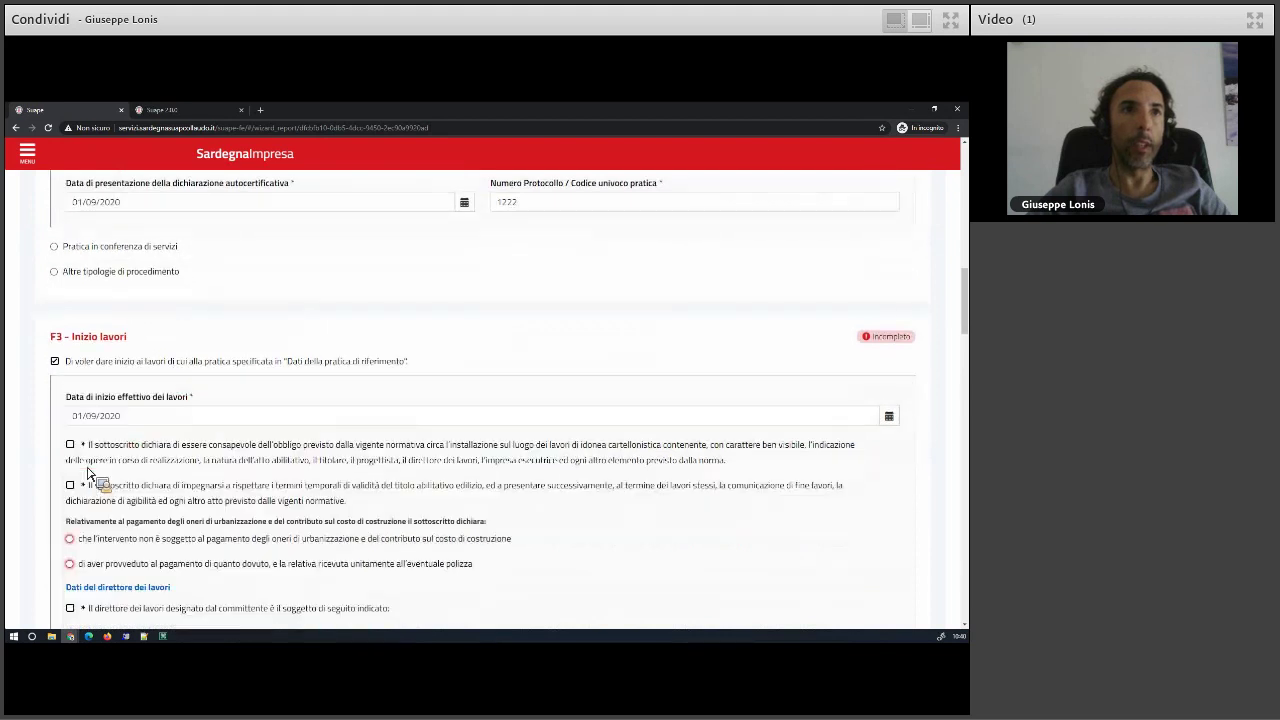
{"action": "scroll", "coordinate": [75, 402], "scroll_direction": "down", "scroll_amount": 1}
{"action": "left_click", "coordinate": [70, 387]}
{"action": "left_click", "coordinate": [70, 428]}
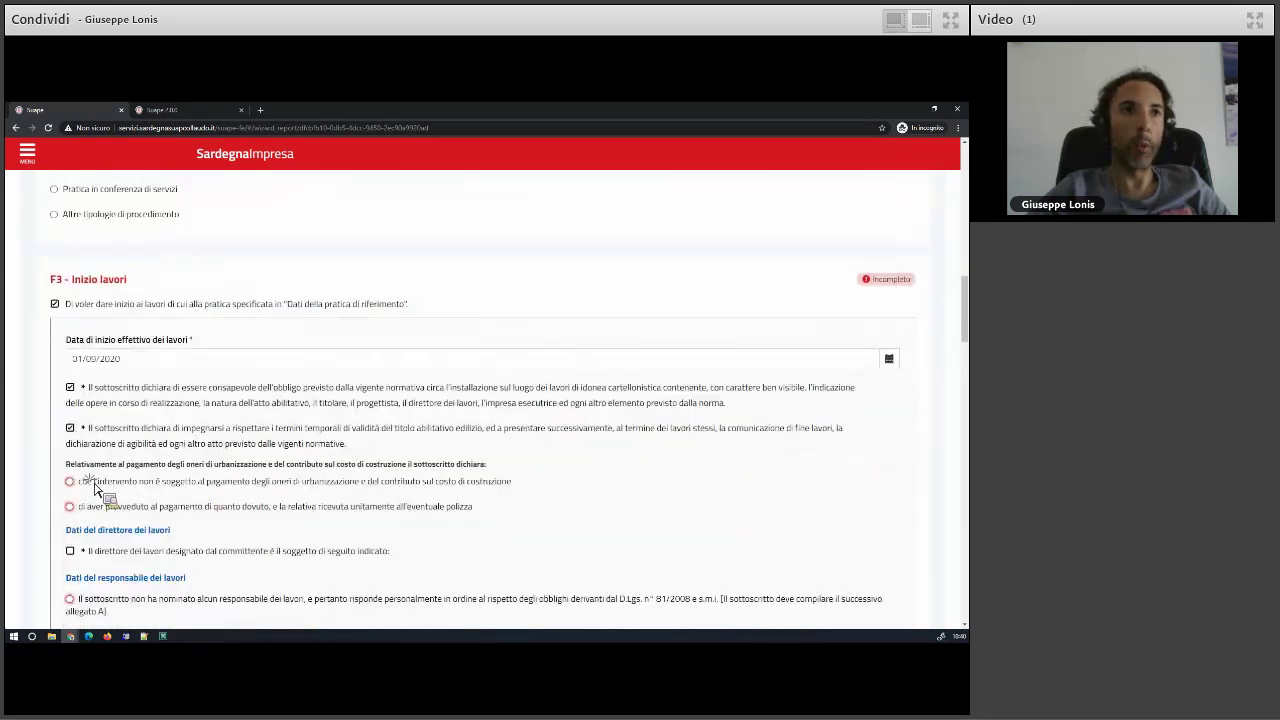
{"action": "scroll", "coordinate": [60, 440], "scroll_direction": "down", "scroll_amount": 3}
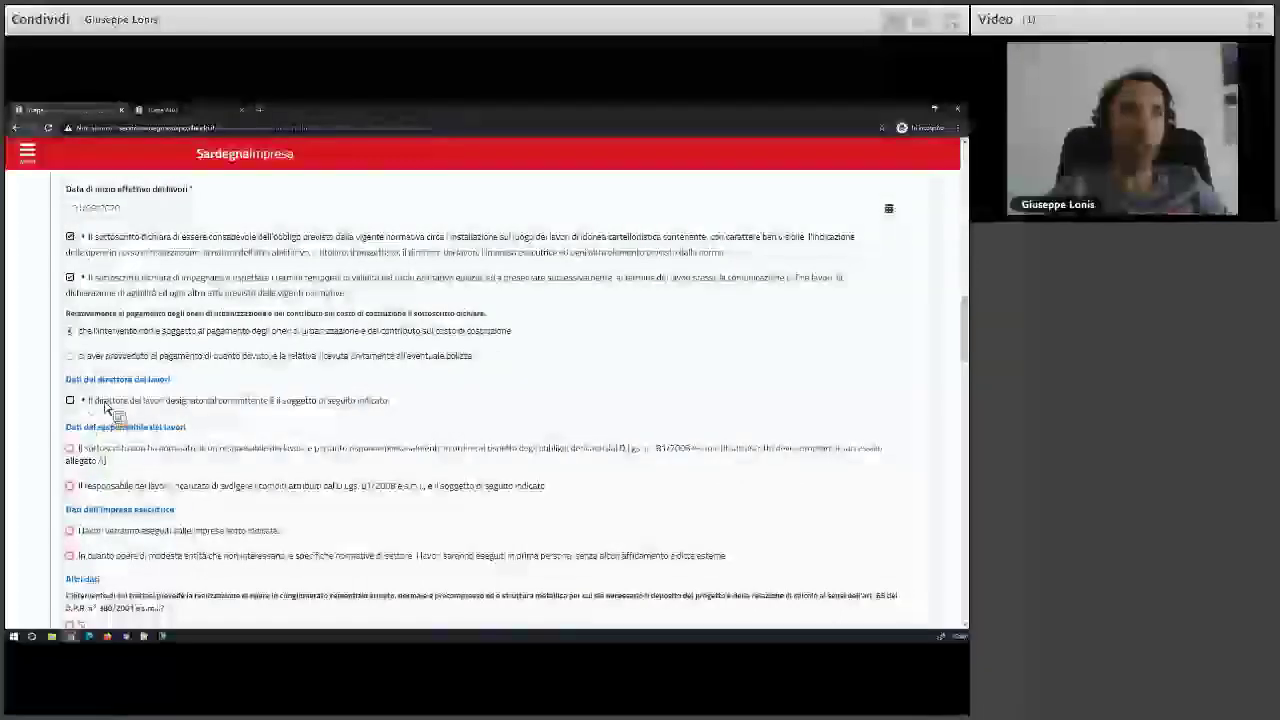
- Designate a works director with title 'ing', entering the director's surname and first name
{"action": "left_click", "coordinate": [90, 458]}
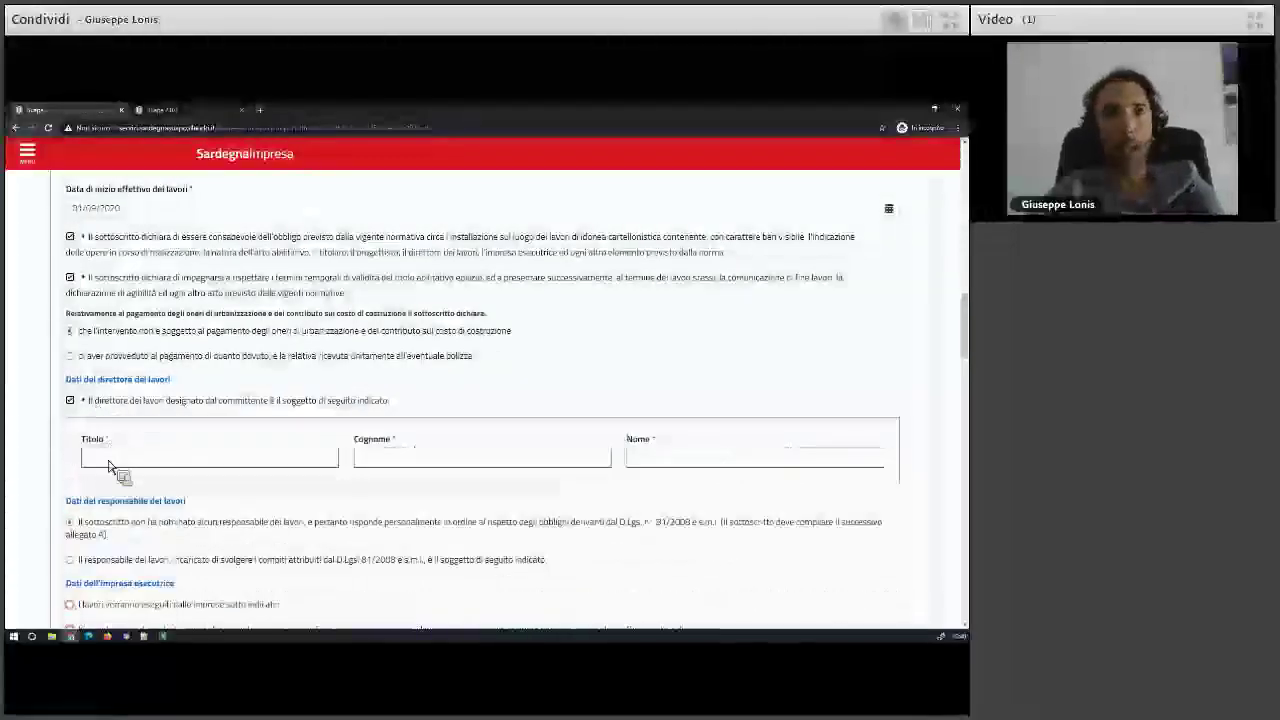
{"action": "left_click", "coordinate": [110, 460]}
{"action": "type", "text": "ing"}
{"action": "left_click", "coordinate": [374, 460]}
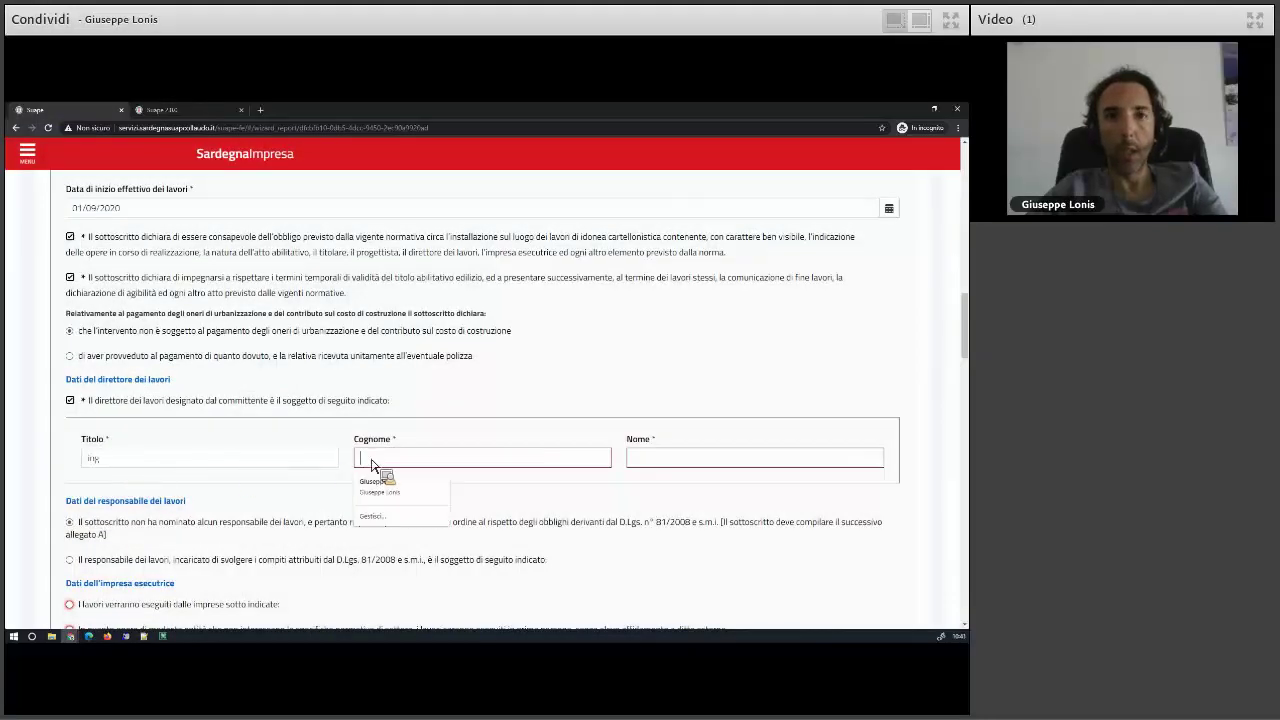
{"action": "left_click", "coordinate": [370, 460]}
{"action": "type", "text": "Lonis"}
{"action": "key", "text": "Tab"}
{"action": "type", "text": "Gi"}
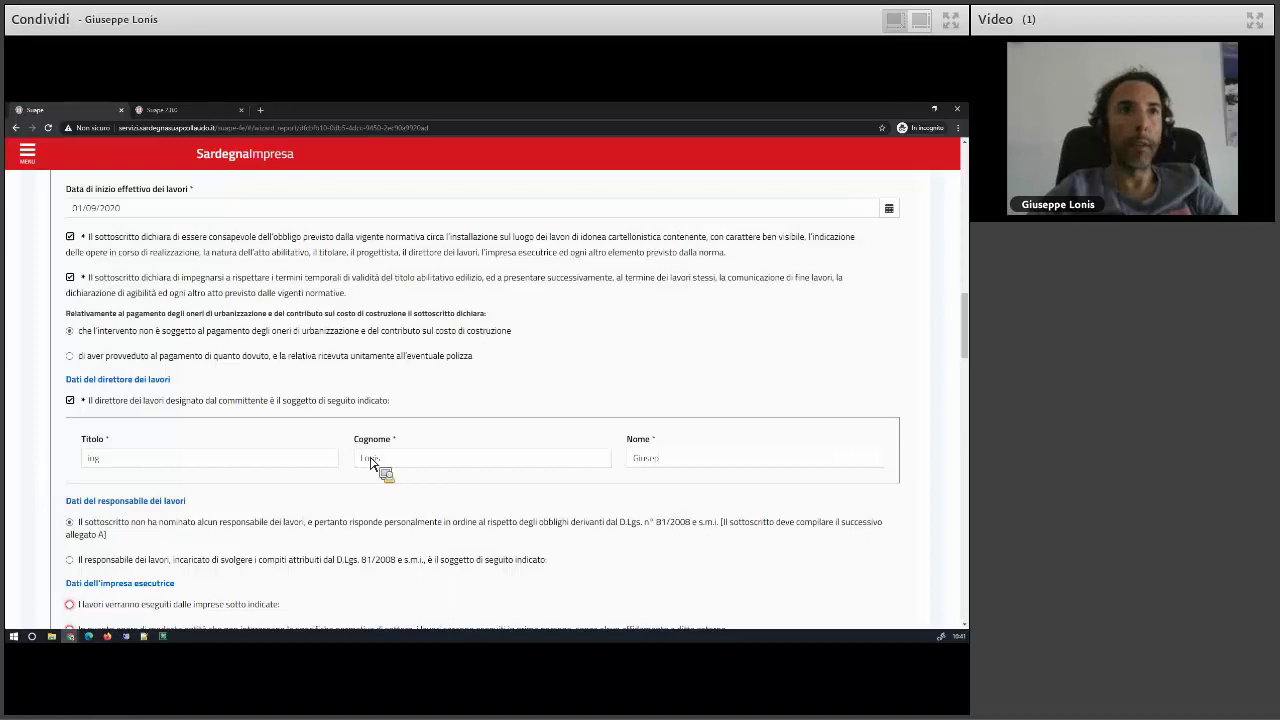
{"action": "scroll", "coordinate": [251, 526], "scroll_direction": "down", "scroll_amount": 4}
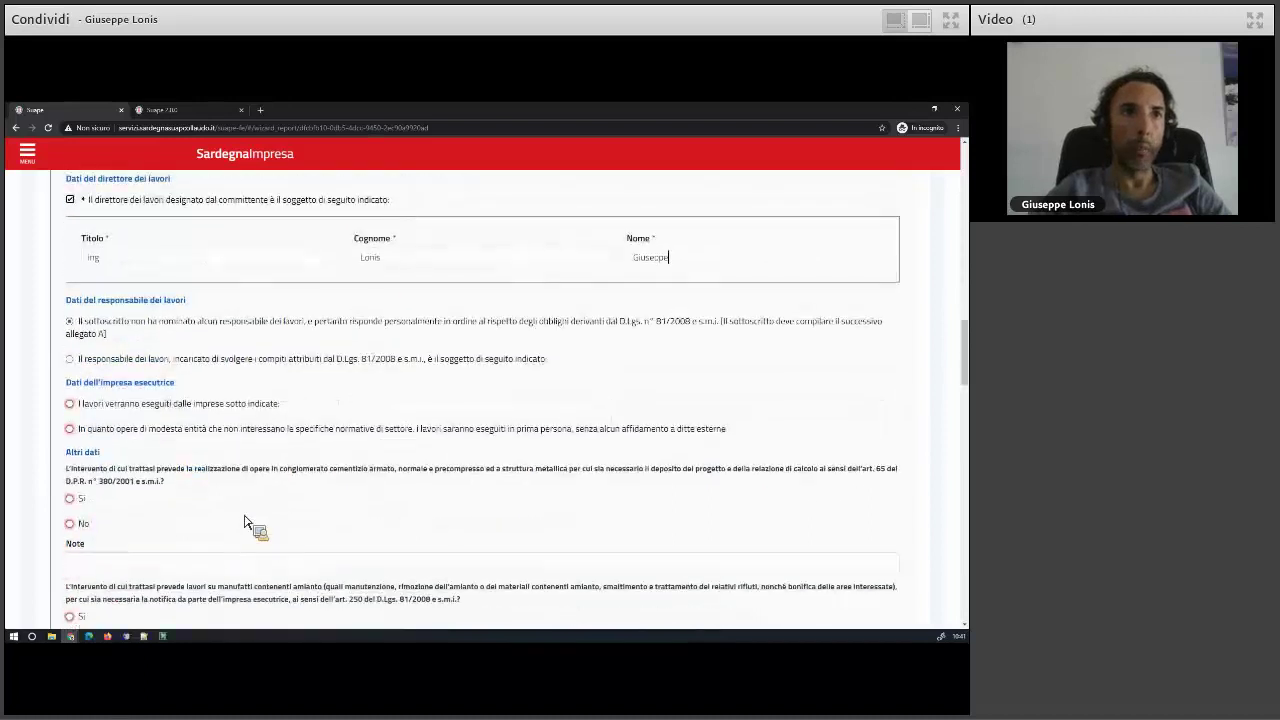
- Declare that listed companies will do the works, naming Muvimento terra srl
{"action": "left_click", "coordinate": [100, 406]}
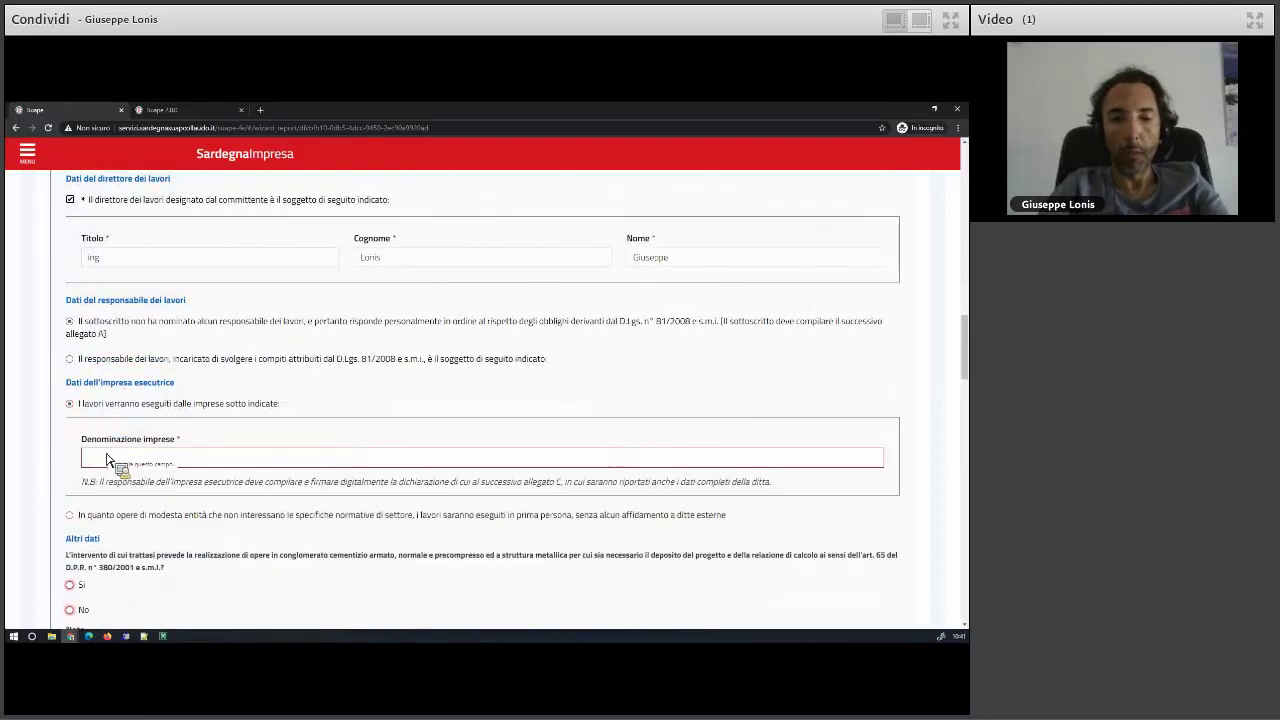
{"action": "type", "text": "Mu"}
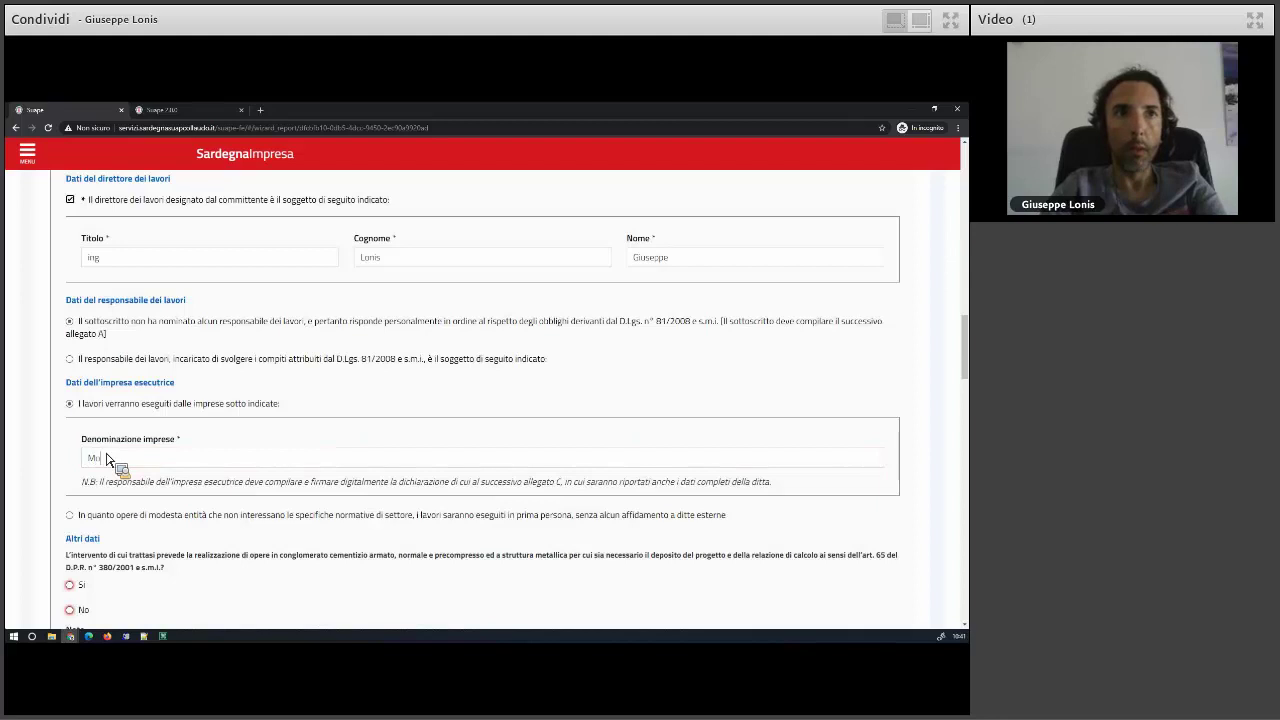
{"action": "type", "text": "vimento terra s"}
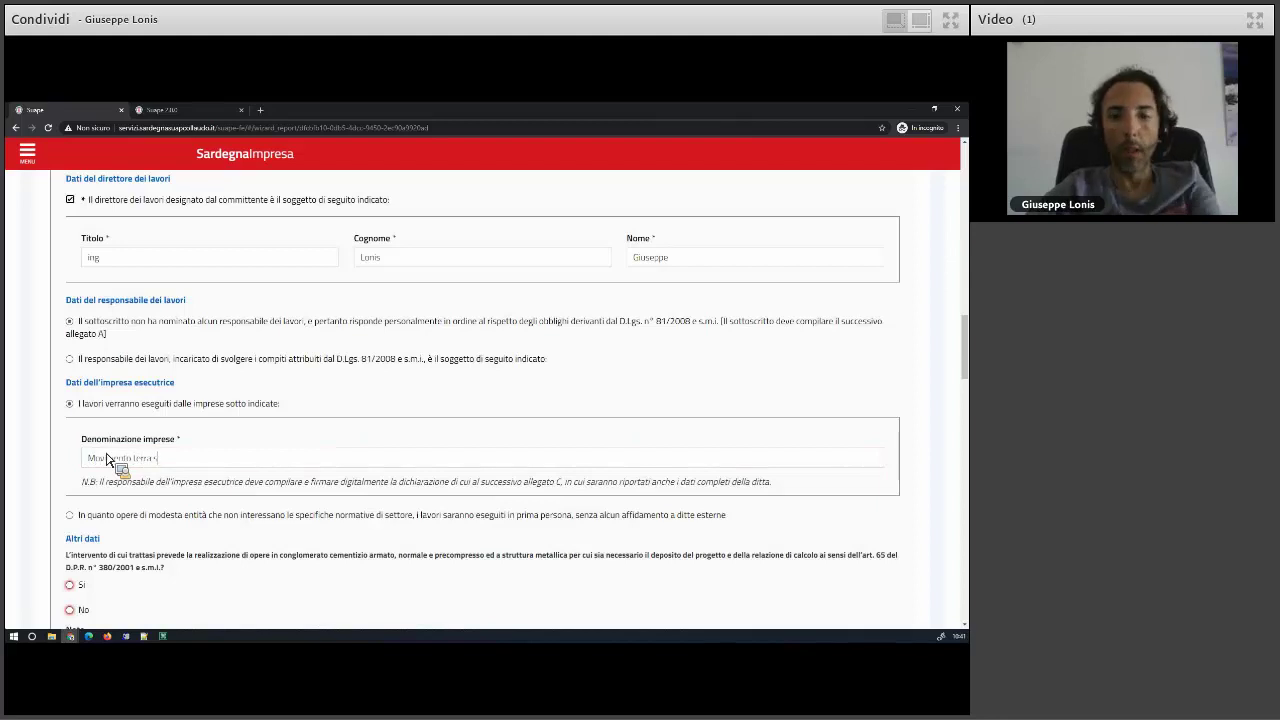
{"action": "type", "text": "rl"}
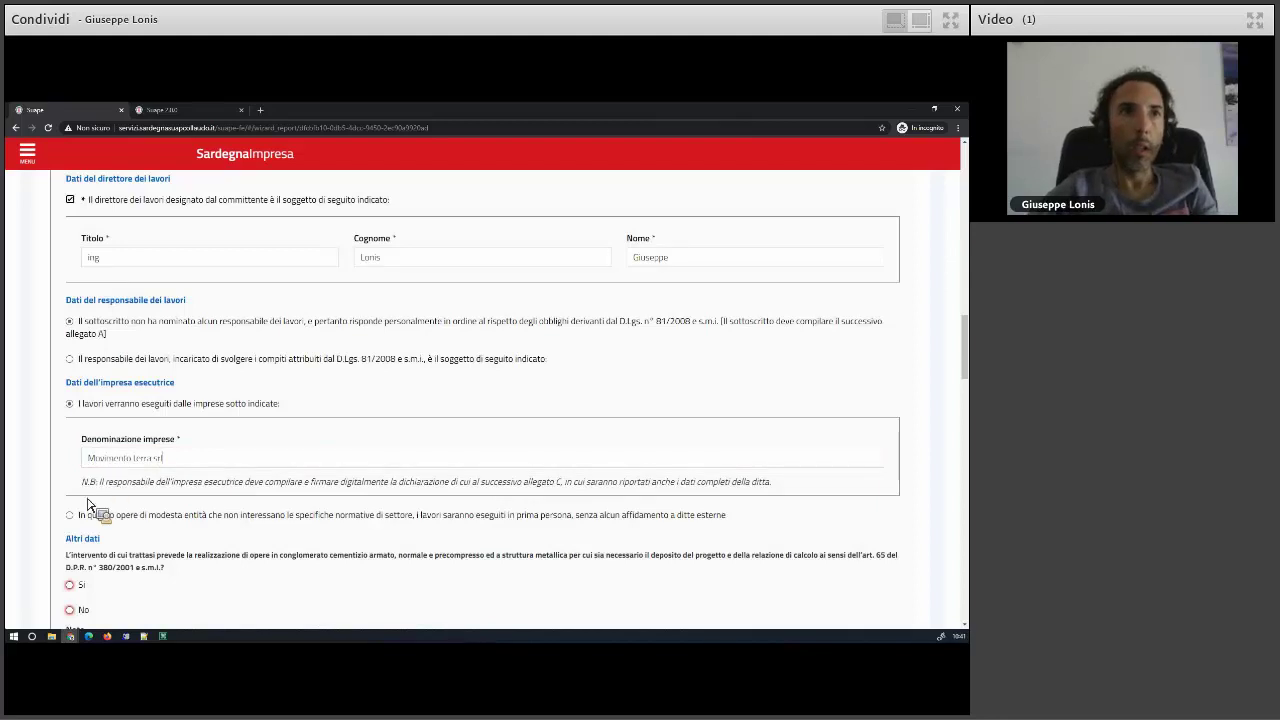
{"action": "scroll", "coordinate": [90, 480], "scroll_direction": "down", "scroll_amount": 3}
- Answer No to the concrete, asbestos, demolition and project-deposit questions, adding short 'aaa'/'aa' notes
{"action": "left_click", "coordinate": [83, 460]}
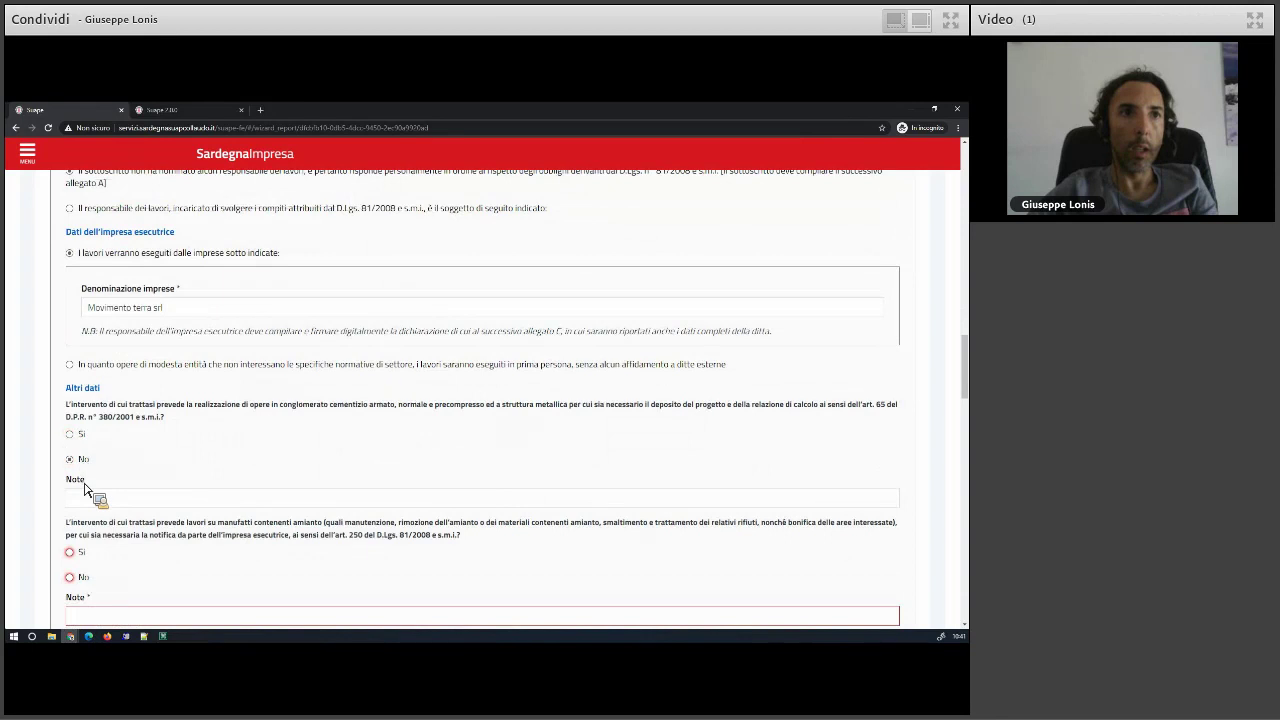
{"action": "left_click", "coordinate": [83, 578]}
{"action": "scroll", "coordinate": [134, 562], "scroll_direction": "down", "scroll_amount": 3}
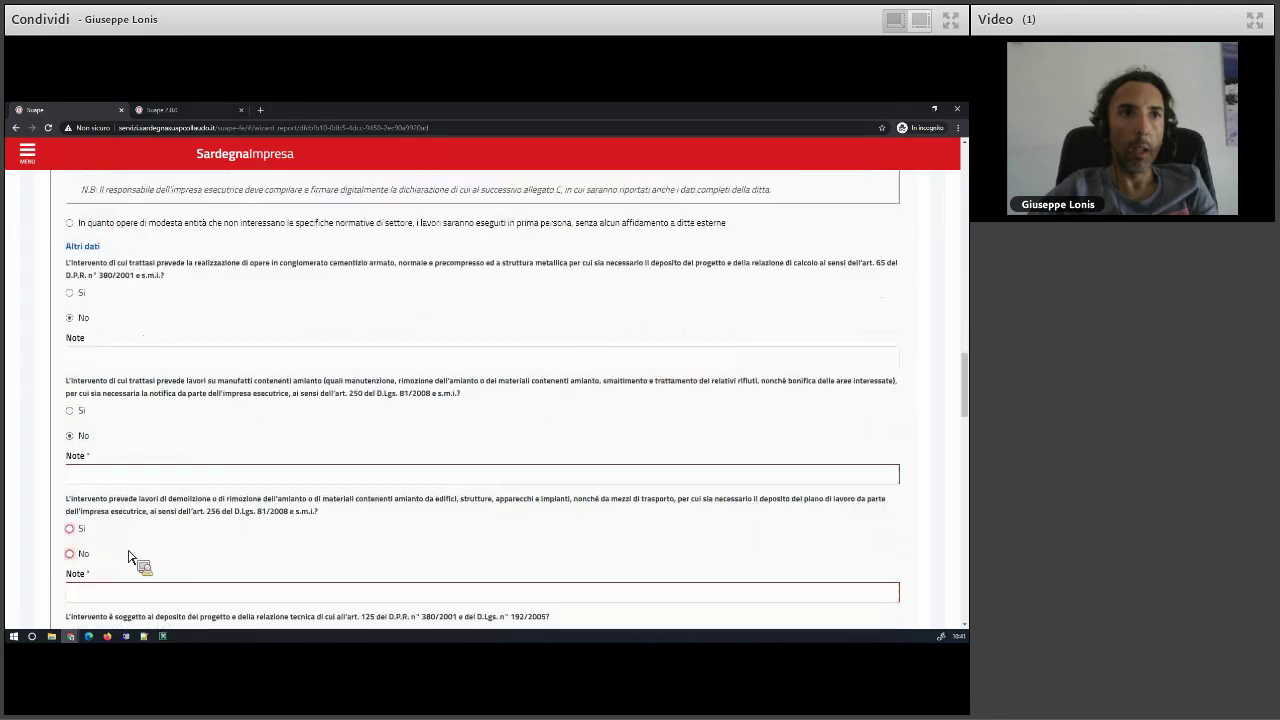
{"action": "left_click", "coordinate": [90, 474]}
{"action": "type", "text": "aaa"}
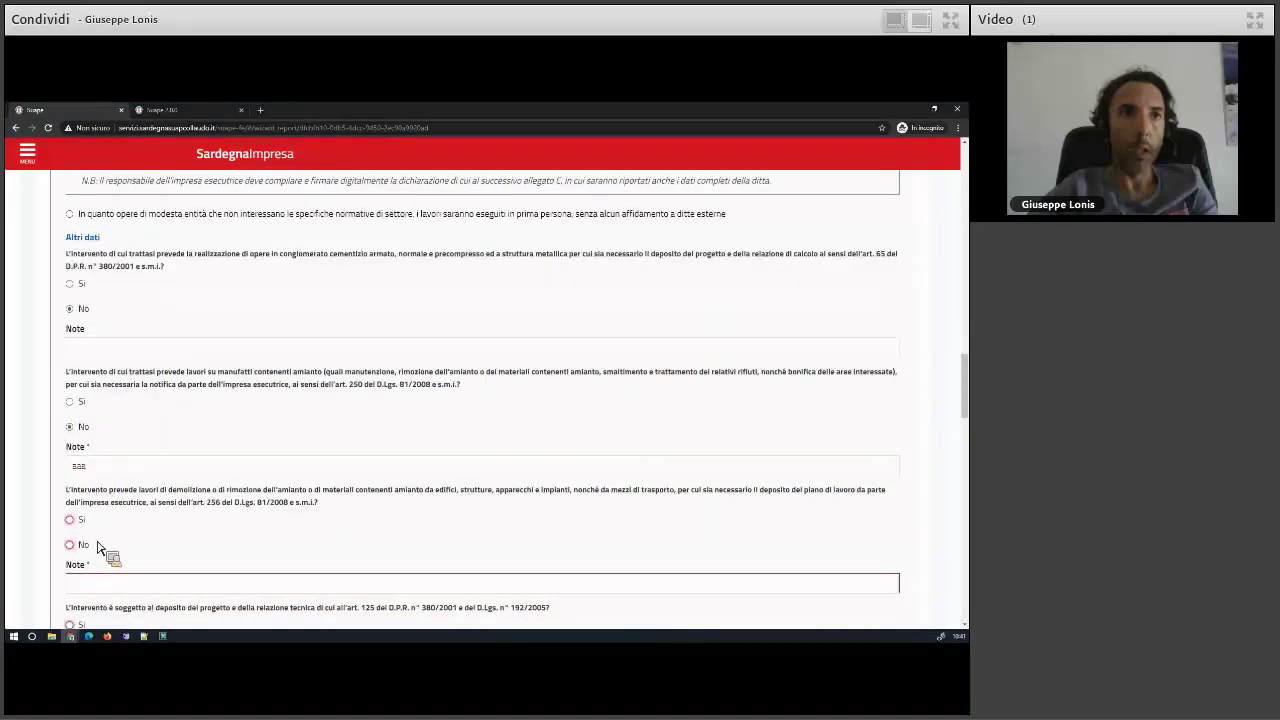
{"action": "left_click", "coordinate": [83, 545]}
{"action": "scroll", "coordinate": [82, 498], "scroll_direction": "down", "scroll_amount": 3}
{"action": "key", "text": "Tab"}
{"action": "type", "text": "aa"}
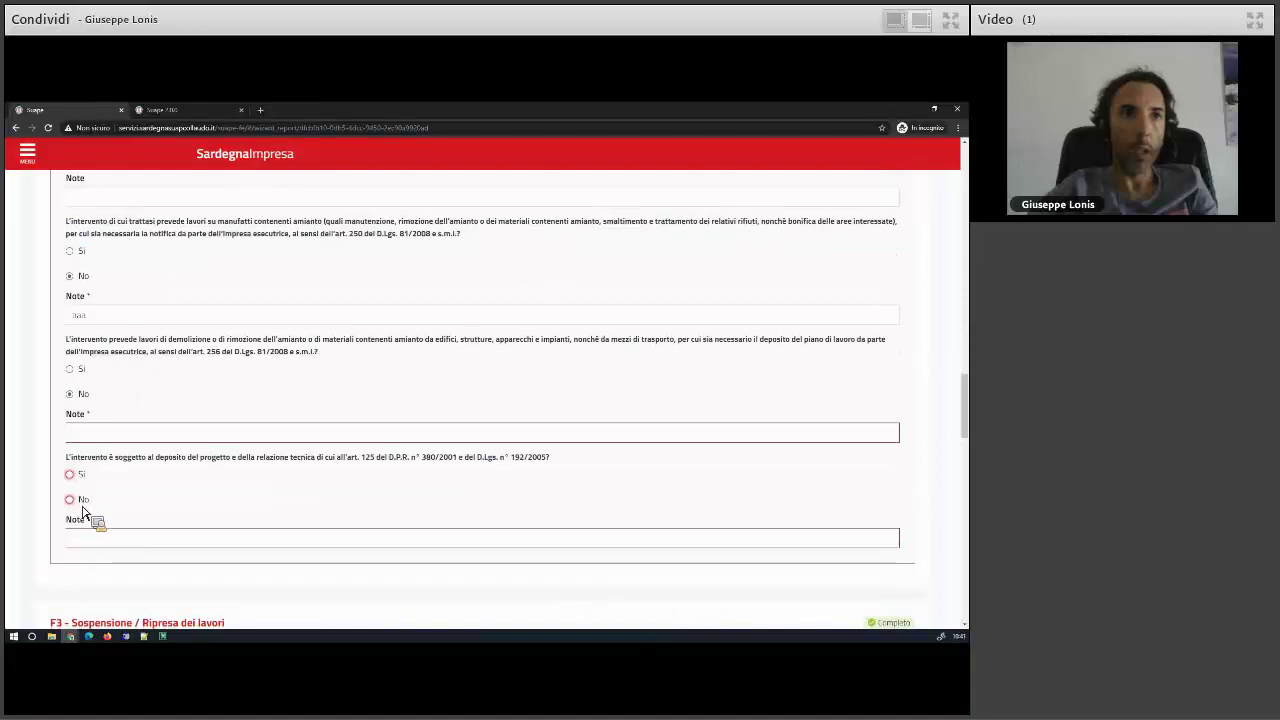
{"action": "left_click", "coordinate": [83, 500]}
{"action": "left_click", "coordinate": [91, 537]}
{"action": "type", "text": "aaa"}
{"action": "scroll", "coordinate": [118, 545], "scroll_direction": "down", "scroll_amount": 5}
{"action": "scroll", "coordinate": [115, 537], "scroll_direction": "down", "scroll_amount": 2}
{"action": "scroll", "coordinate": [107, 500], "scroll_direction": "down", "scroll_amount": 6}
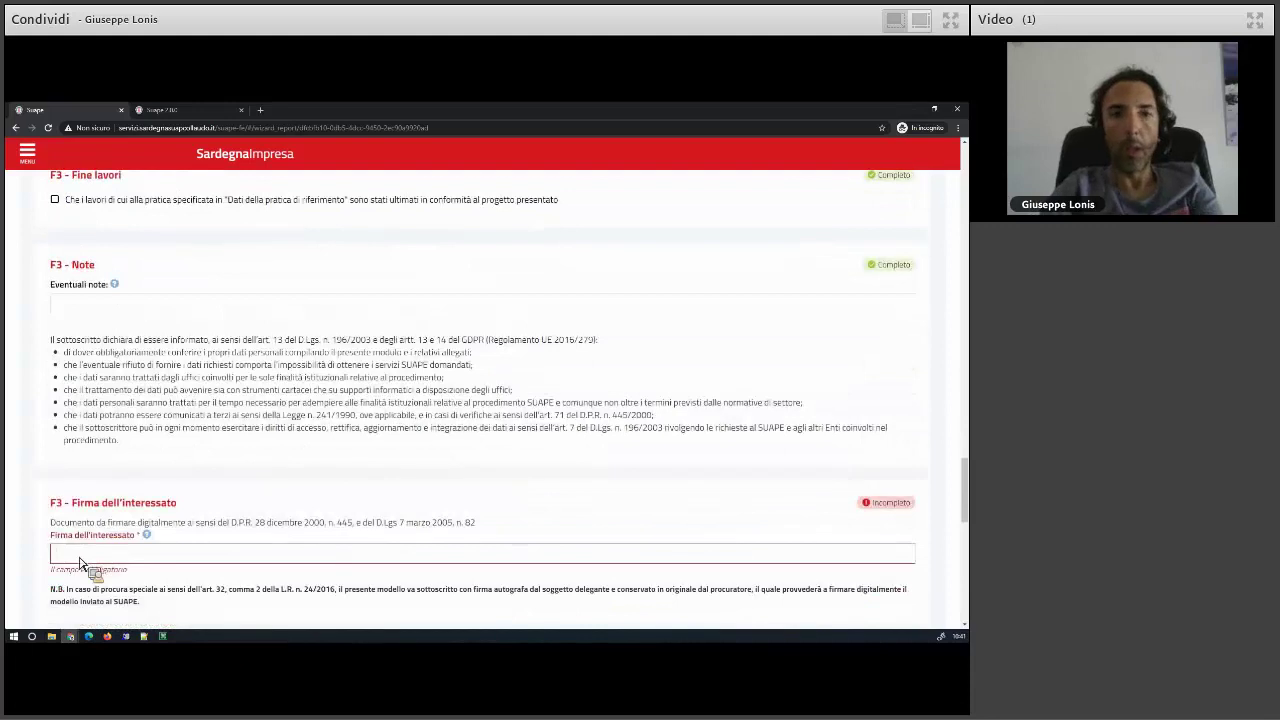
- Fill in the applicant's and works director's signatures and save the F3 module
{"action": "left_click", "coordinate": [80, 563]}
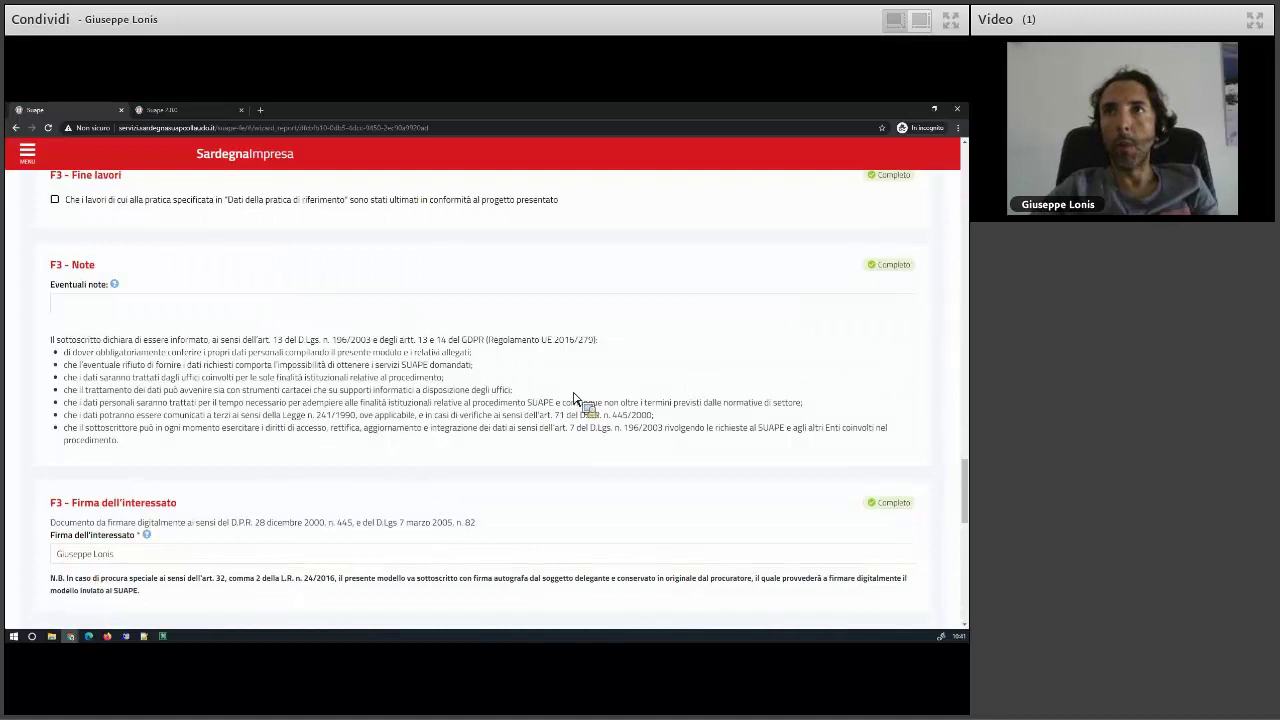
{"action": "scroll", "coordinate": [580, 388], "scroll_direction": "up", "scroll_amount": 4}
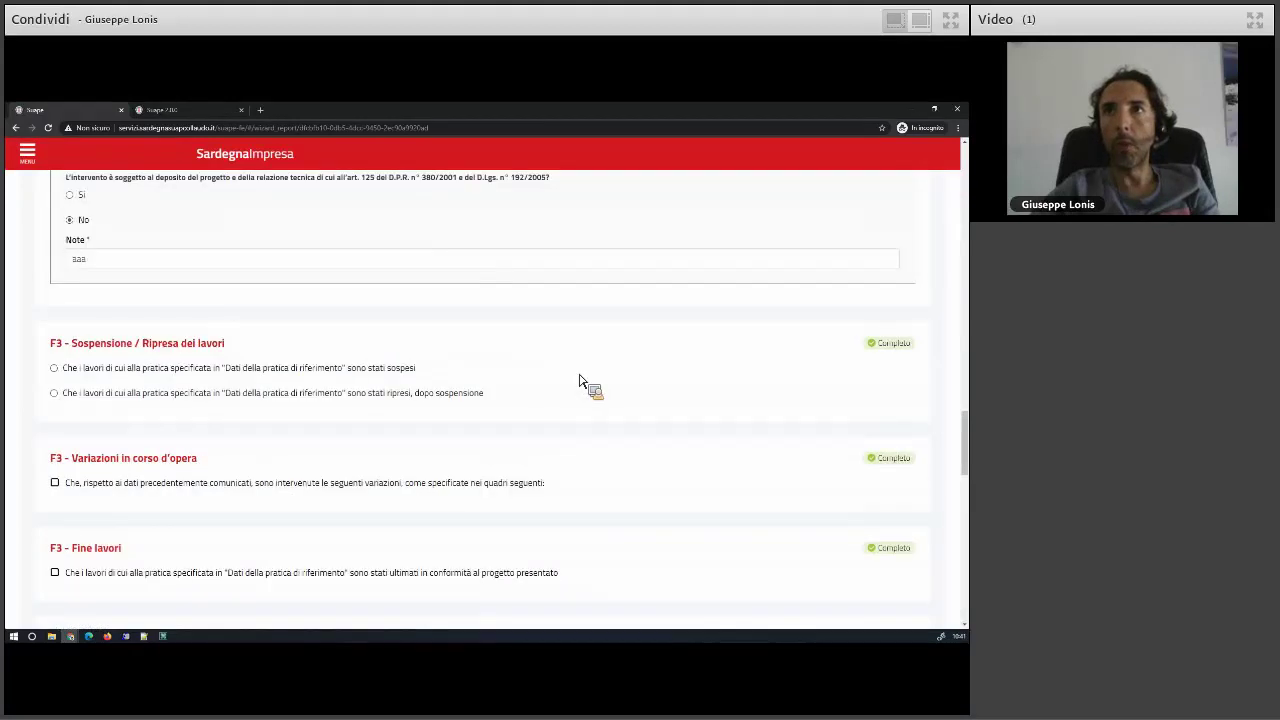
{"action": "scroll", "coordinate": [580, 382], "scroll_direction": "up", "scroll_amount": 5}
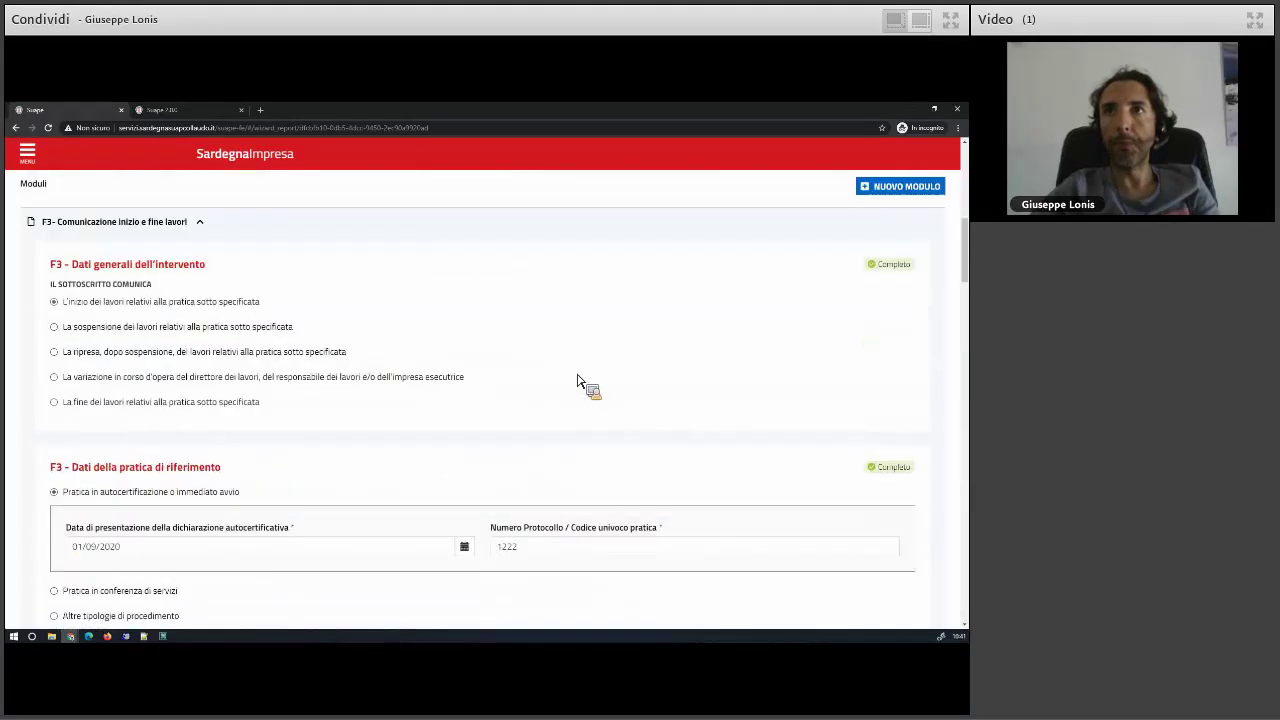
{"action": "scroll", "coordinate": [315, 432], "scroll_direction": "up", "scroll_amount": 2}
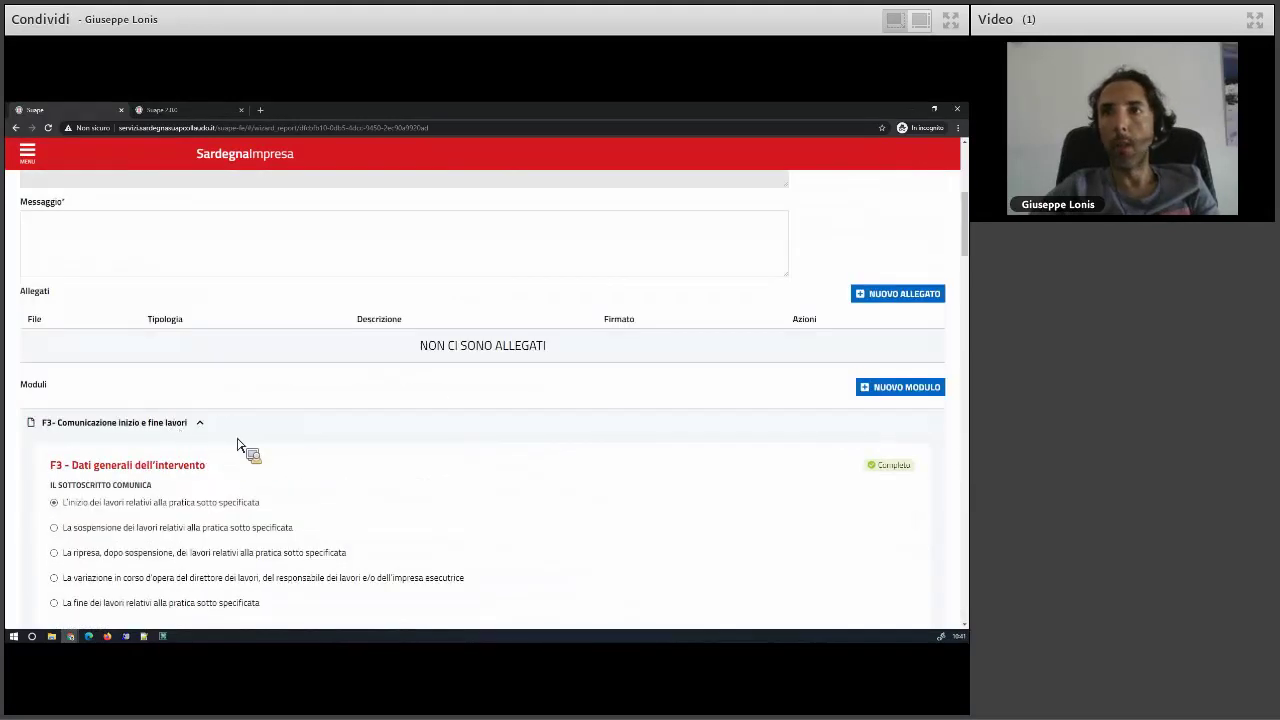
{"action": "left_click", "coordinate": [237, 444]}
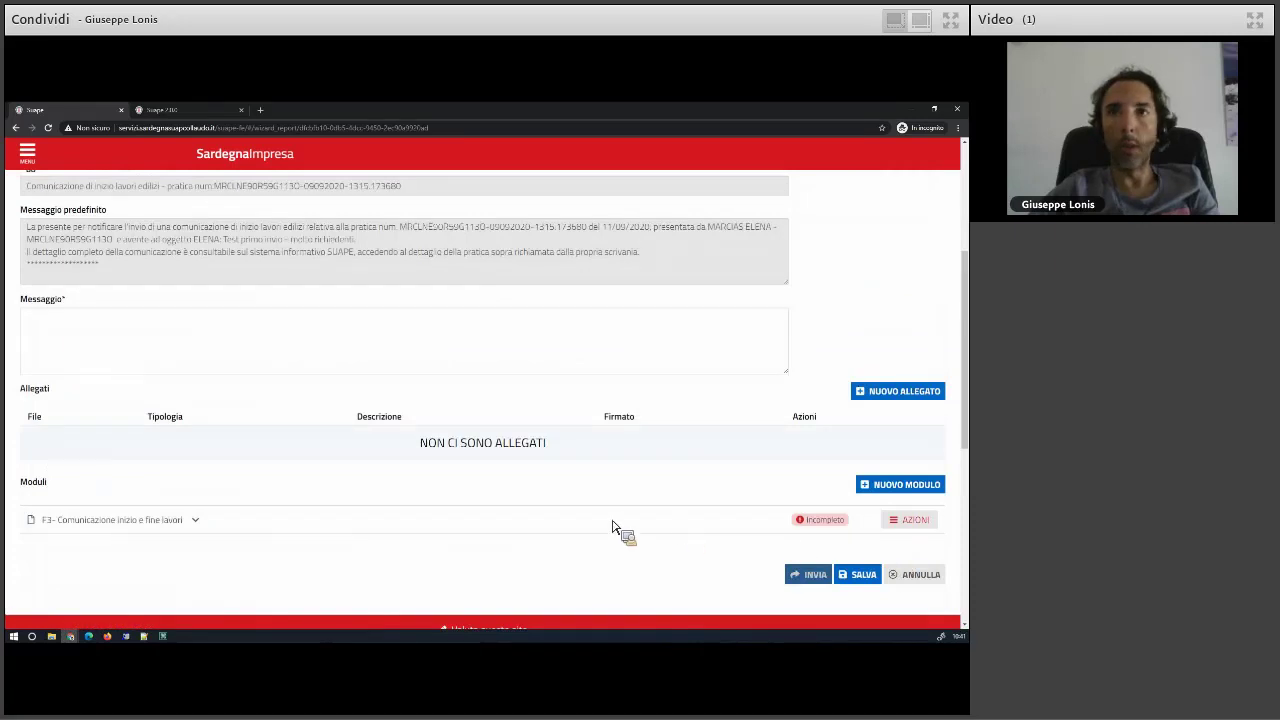
{"action": "left_click", "coordinate": [161, 523]}
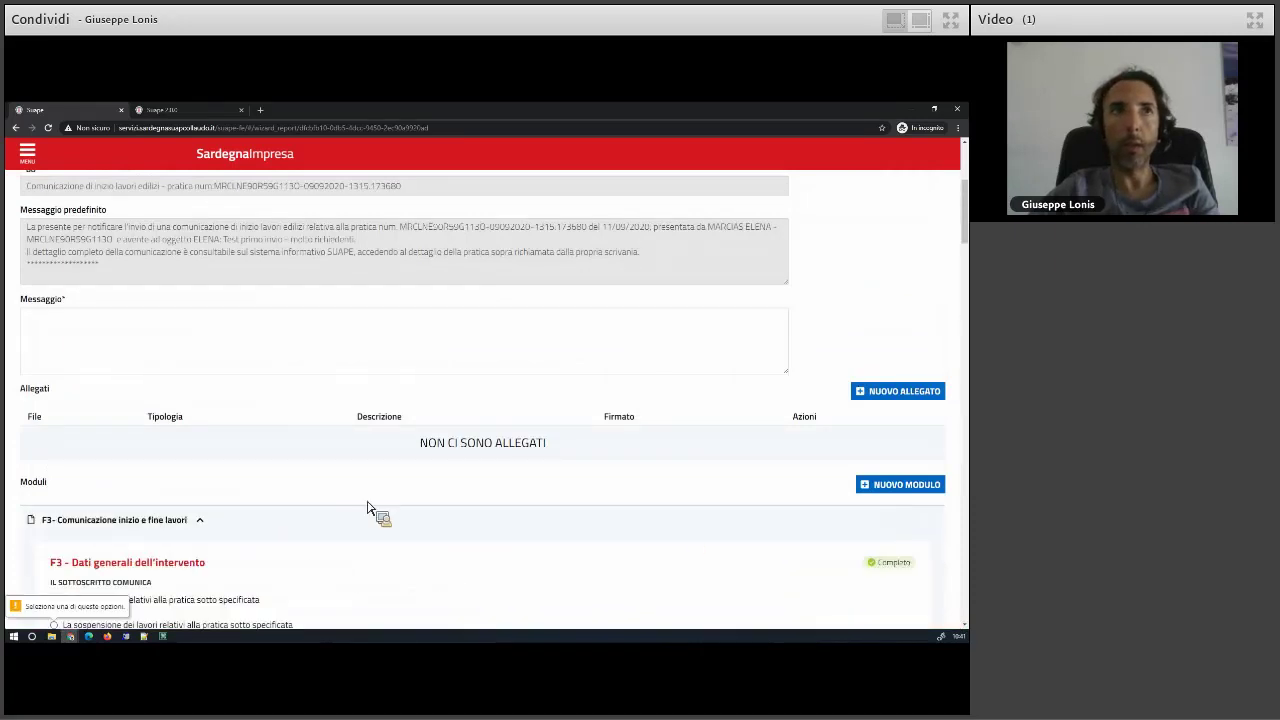
{"action": "scroll", "coordinate": [367, 508], "scroll_direction": "down", "scroll_amount": 2}
{"action": "scroll", "coordinate": [80, 310], "scroll_direction": "down", "scroll_amount": 1}
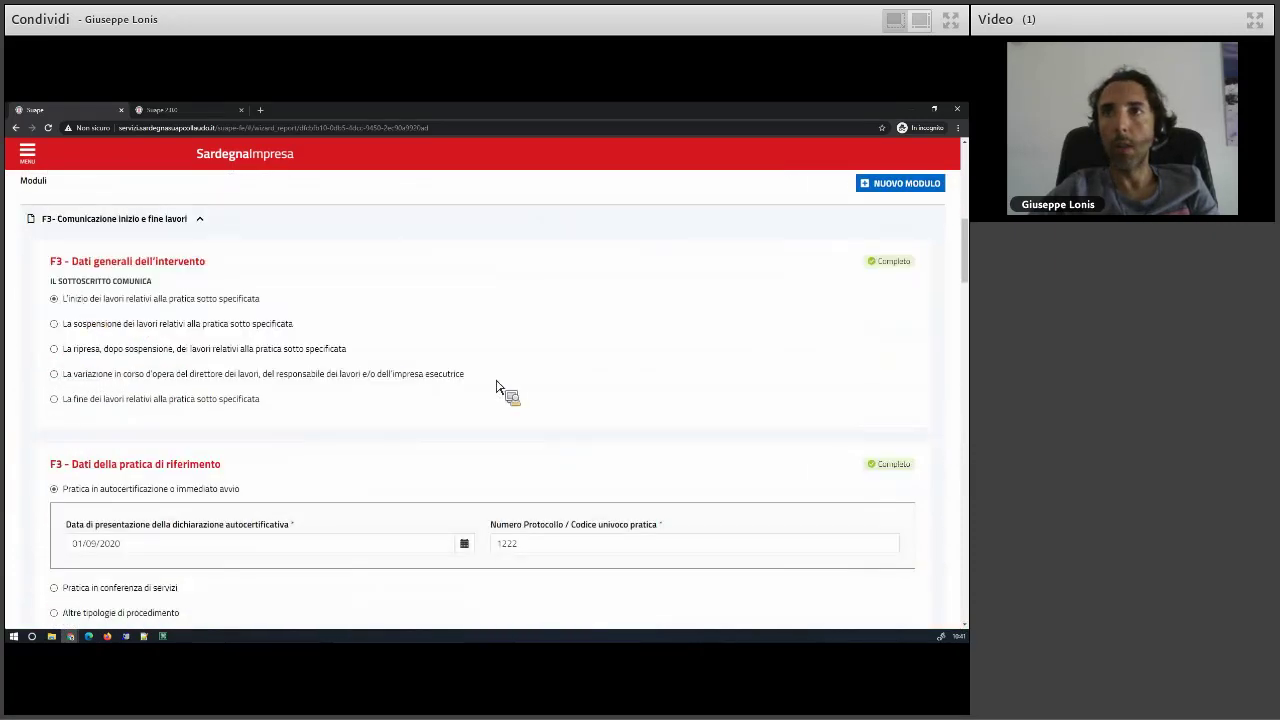
{"action": "scroll", "coordinate": [497, 387], "scroll_direction": "down", "scroll_amount": 8}
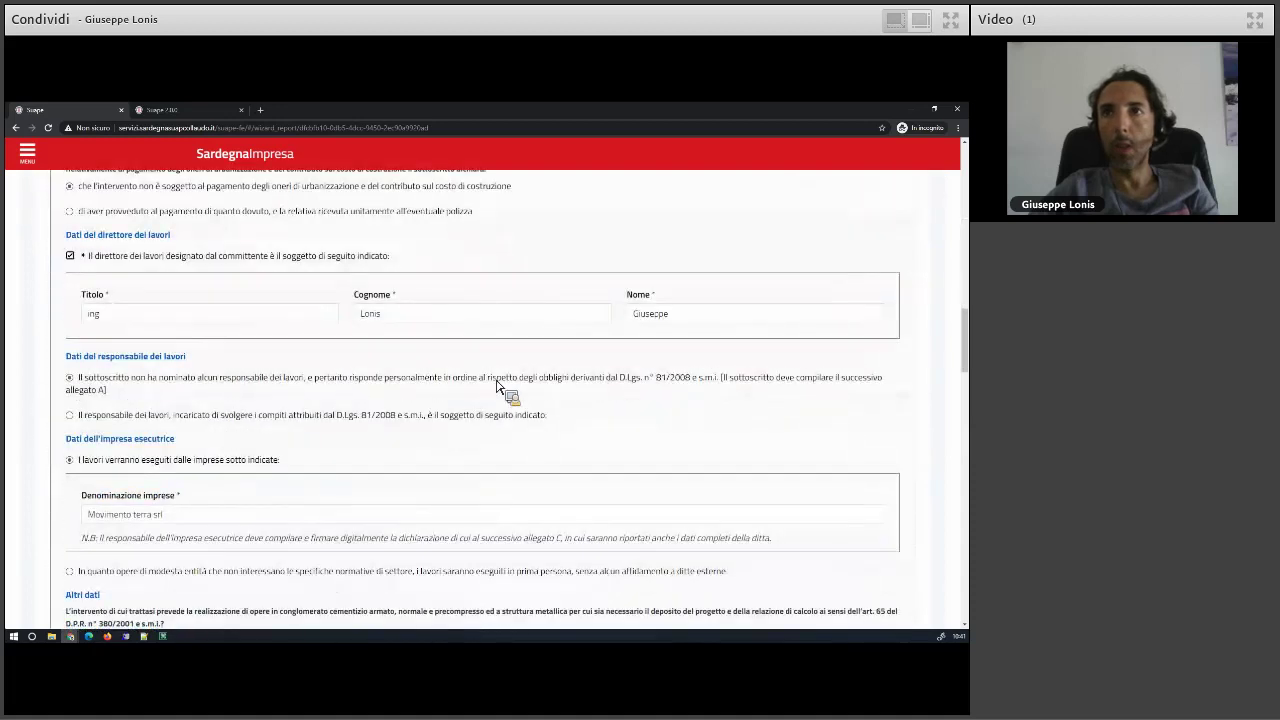
{"action": "scroll", "coordinate": [497, 387], "scroll_direction": "down", "scroll_amount": 10}
{"action": "scroll", "coordinate": [497, 387], "scroll_direction": "down", "scroll_amount": 15}
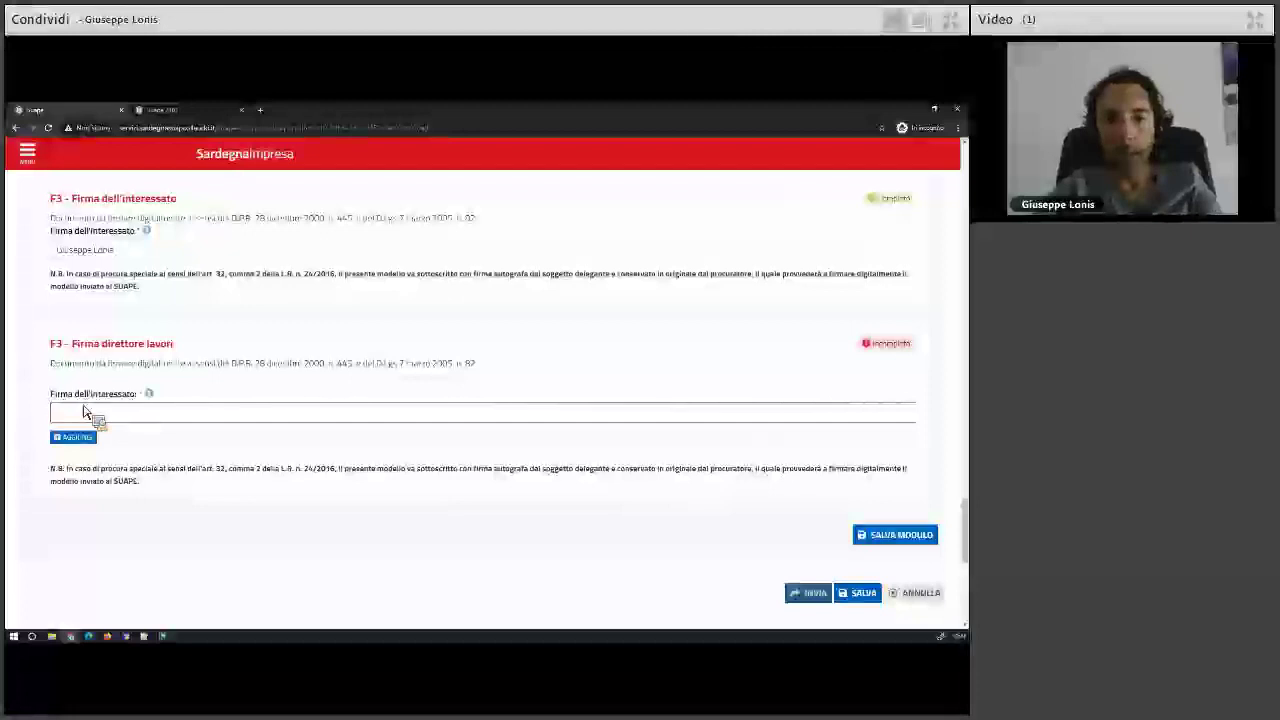
{"action": "type", "text": "Mario Rossi"}
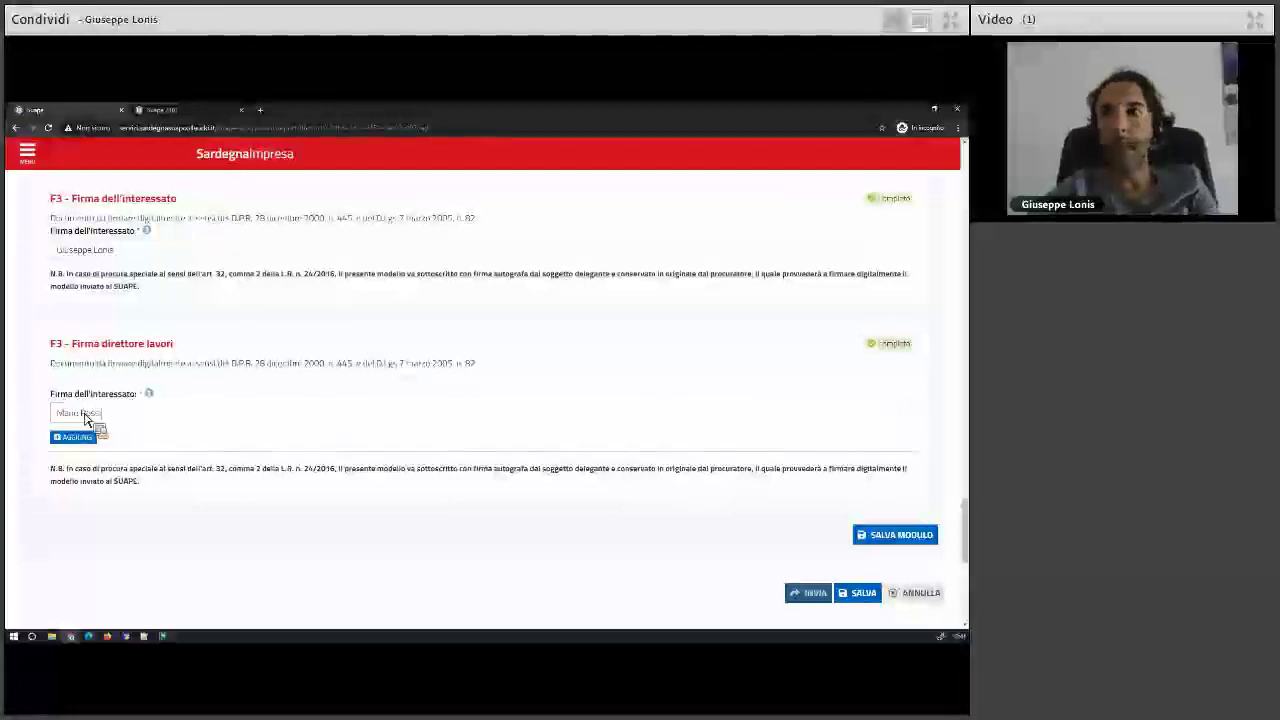
{"action": "left_click", "coordinate": [894, 536]}
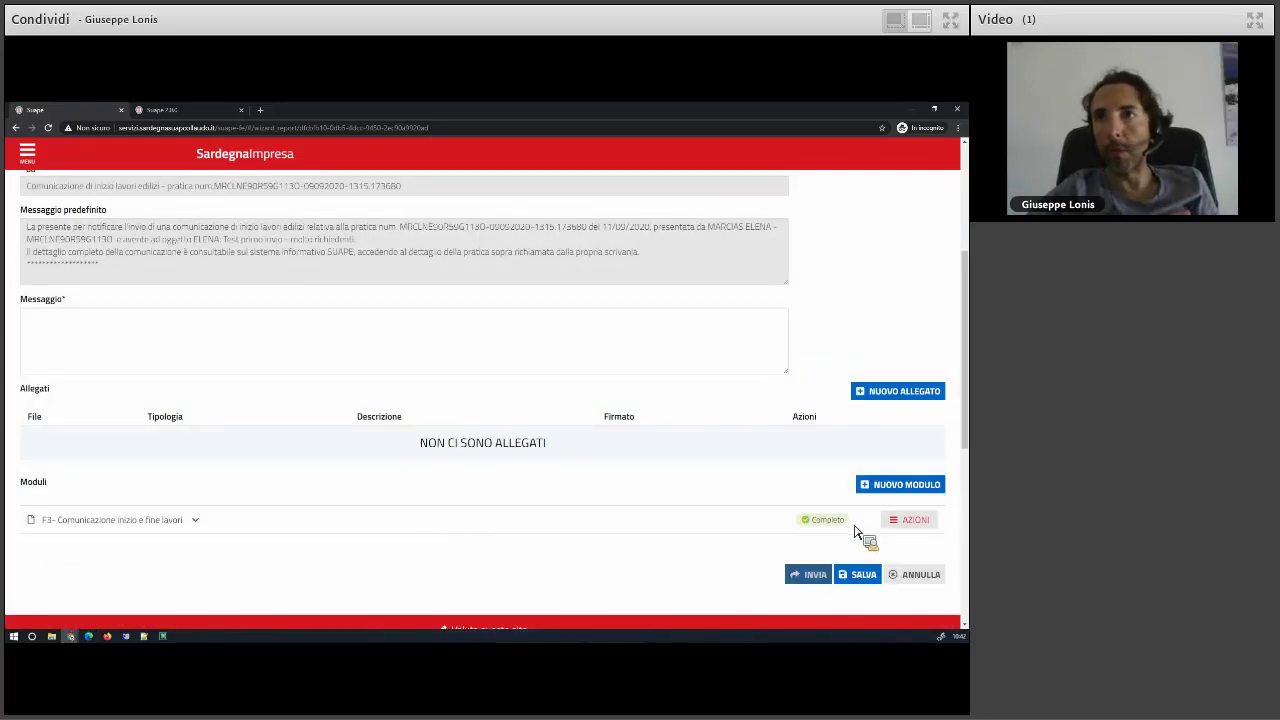
- Generate the F3 module's PDF attachment and begin signing it online
{"action": "left_click", "coordinate": [920, 530]}
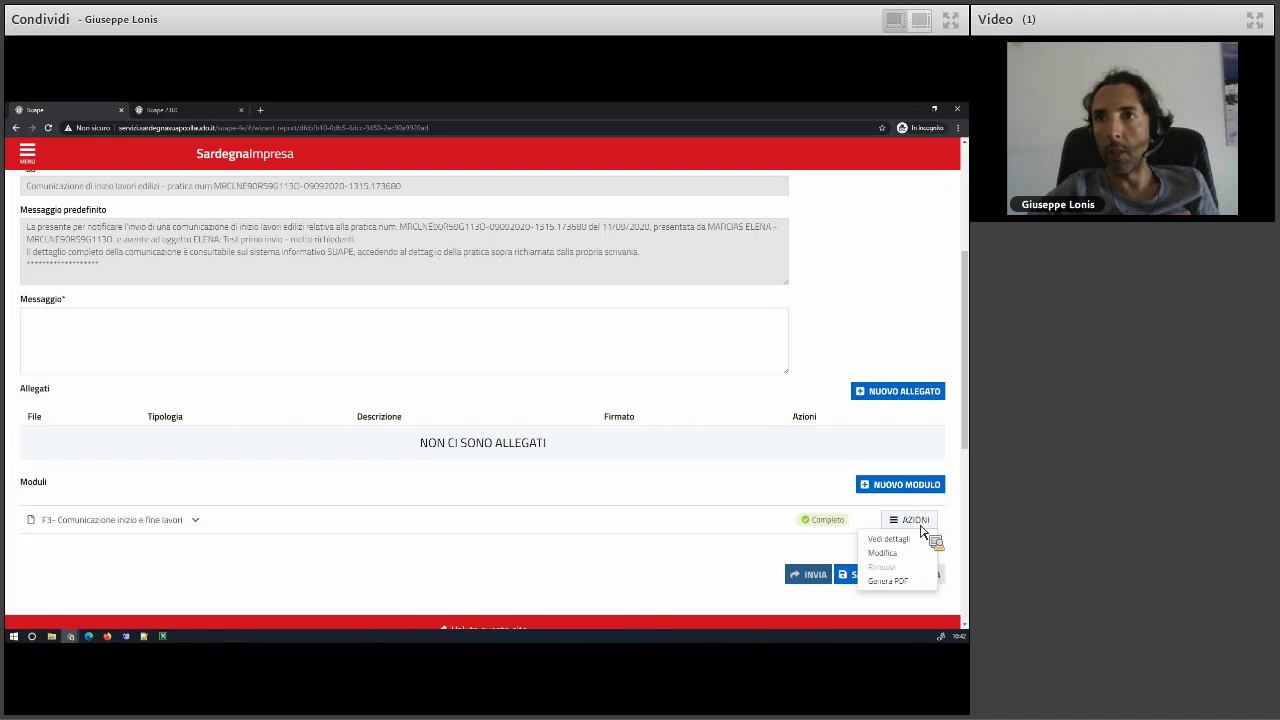
{"action": "left_click", "coordinate": [890, 581]}
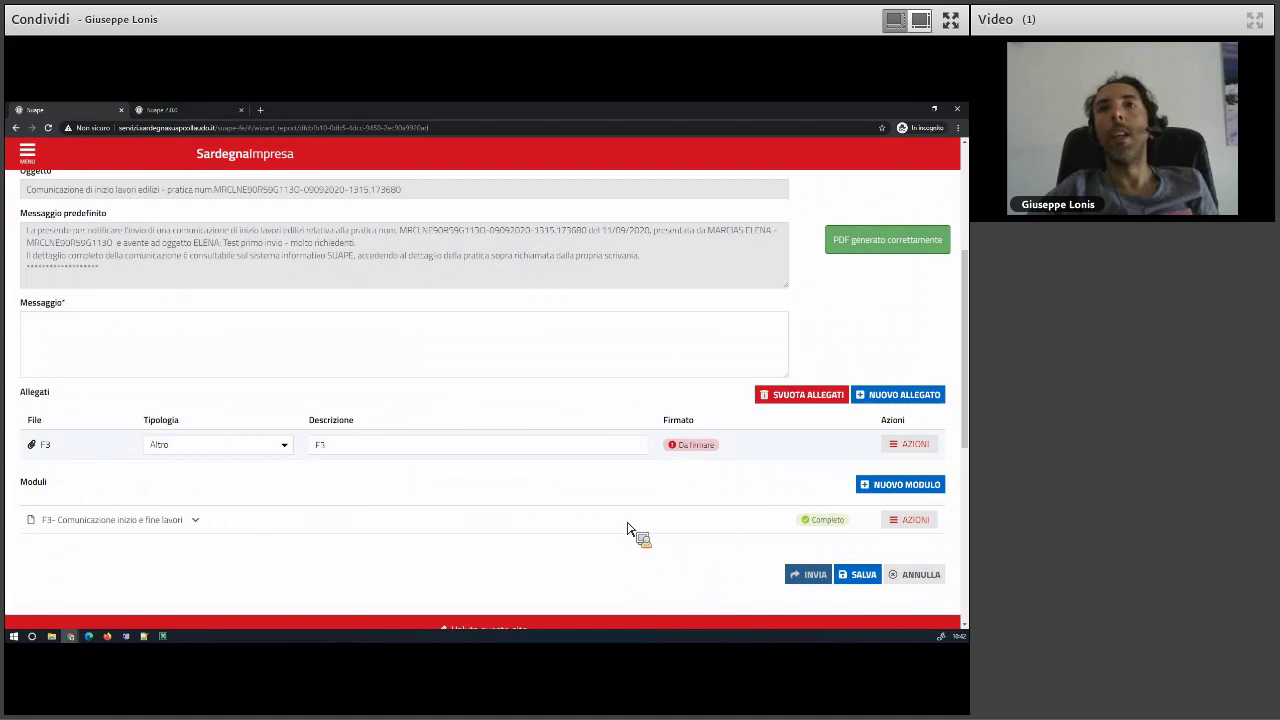
{"action": "left_click", "coordinate": [930, 448]}
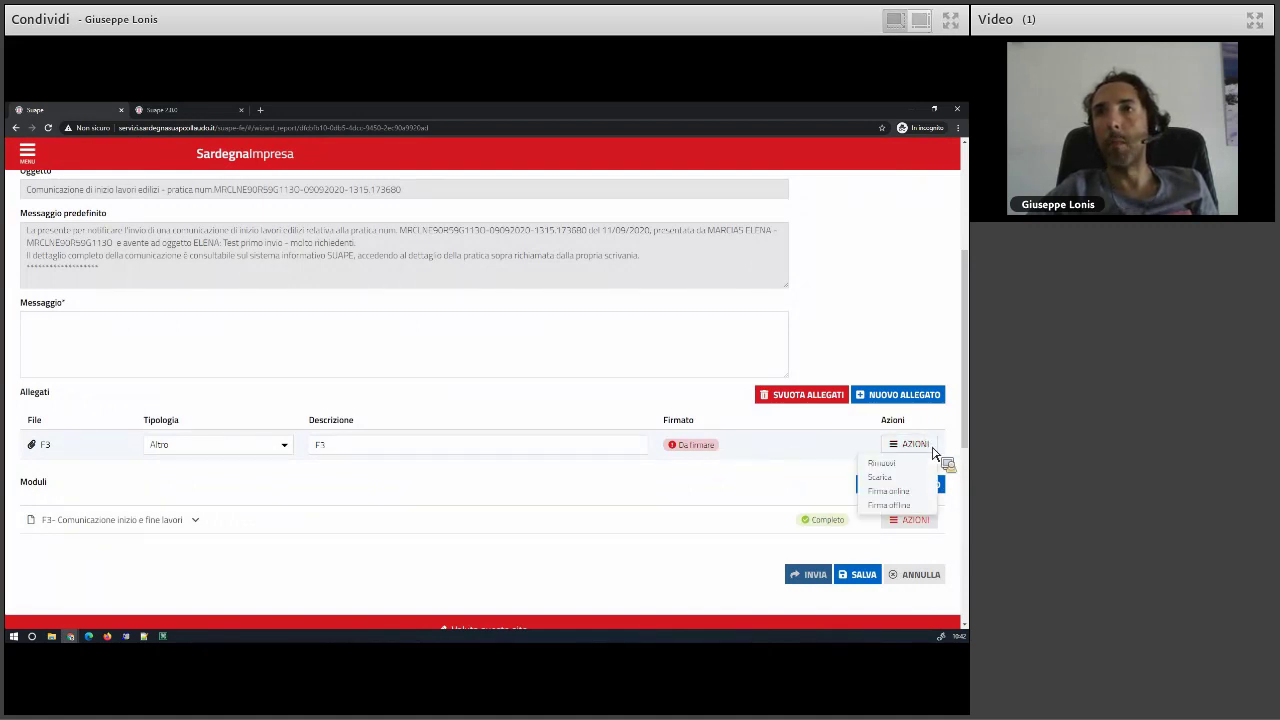
{"action": "left_click", "coordinate": [903, 495]}
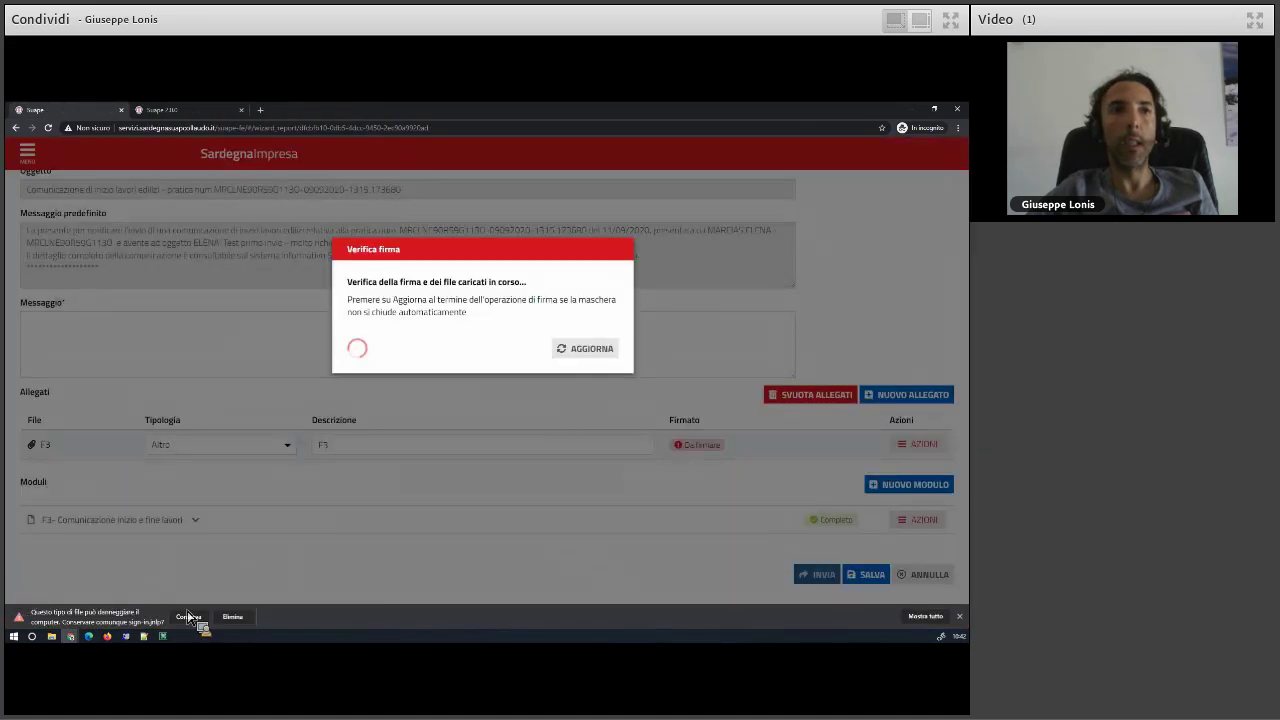
- Sign the downloaded F3 file, refresh the signature check, and save the communication as a draft
{"action": "left_click", "coordinate": [188, 616]}
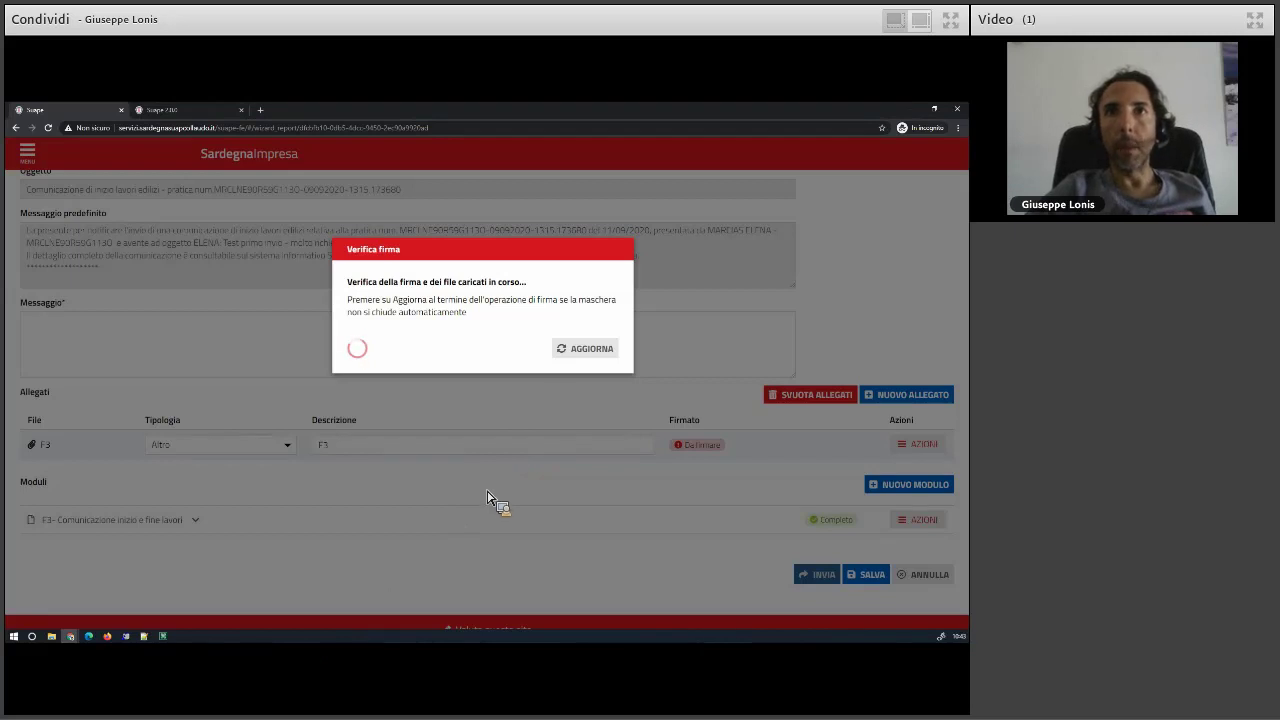
{"action": "left_click", "coordinate": [580, 350]}
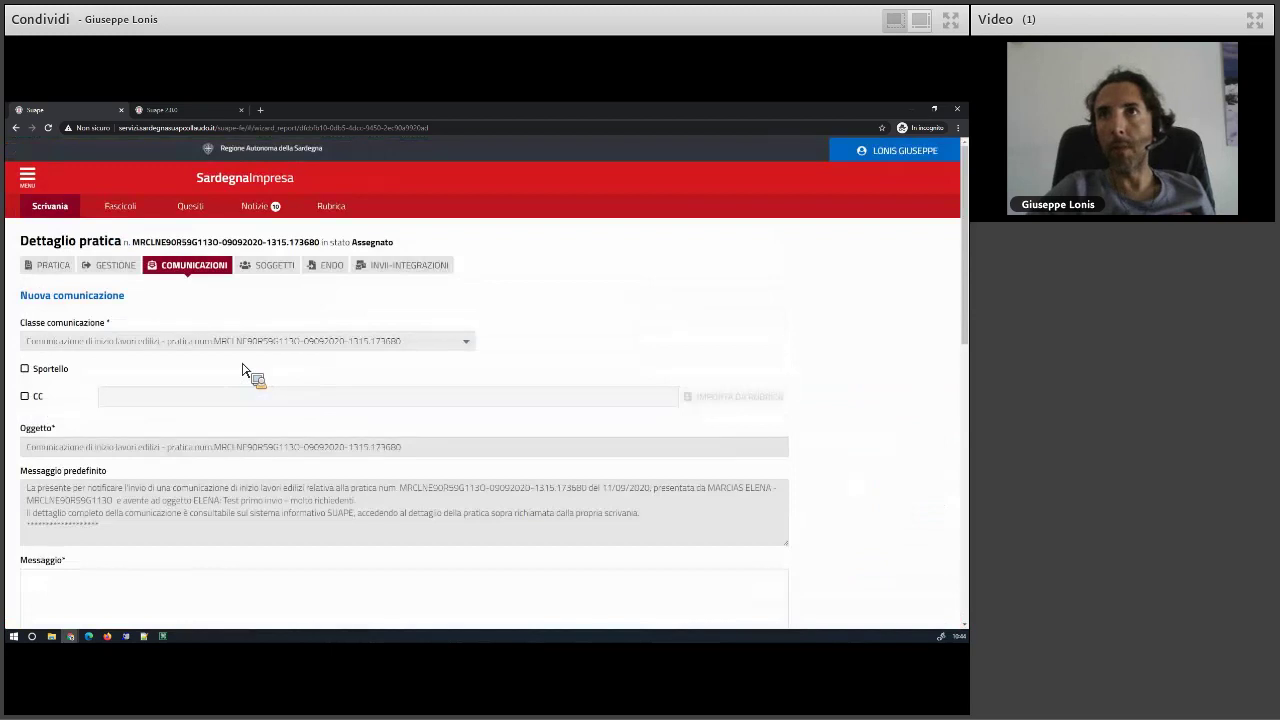
{"action": "scroll", "coordinate": [920, 308], "scroll_direction": "down", "scroll_amount": 10}
{"action": "scroll", "coordinate": [608, 491], "scroll_direction": "up", "scroll_amount": 3}
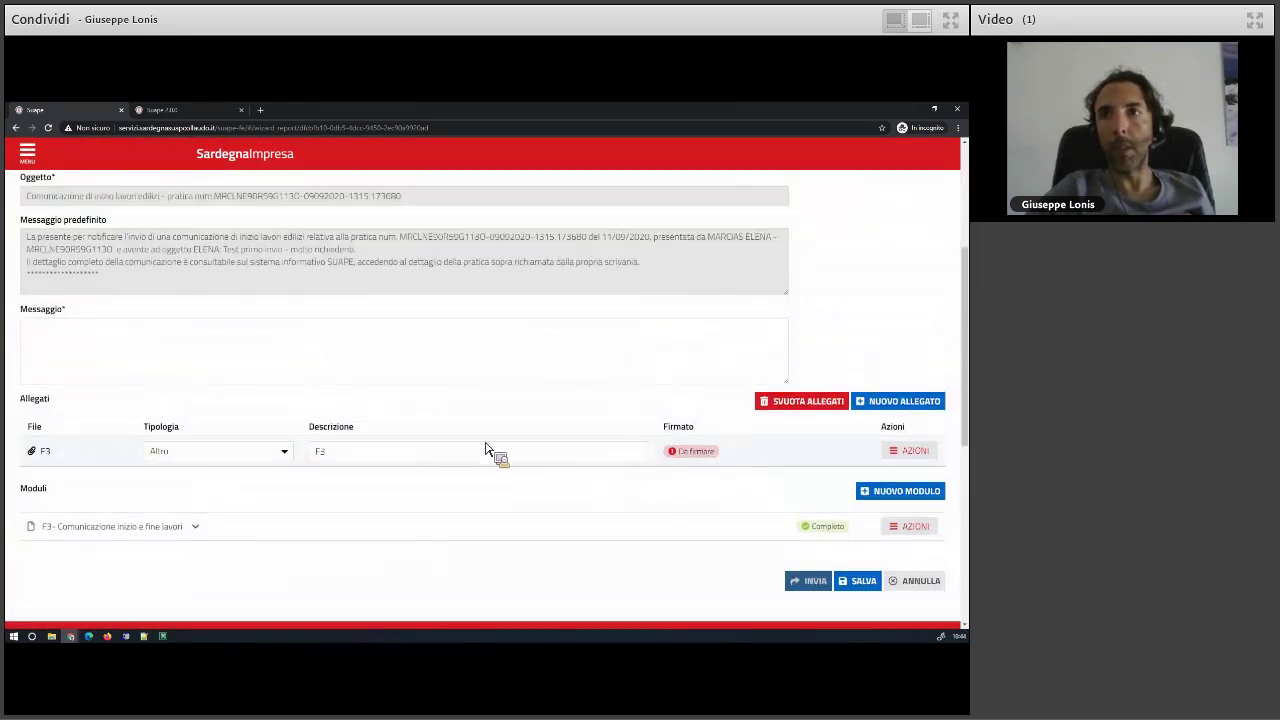
{"action": "left_click", "coordinate": [862, 581]}
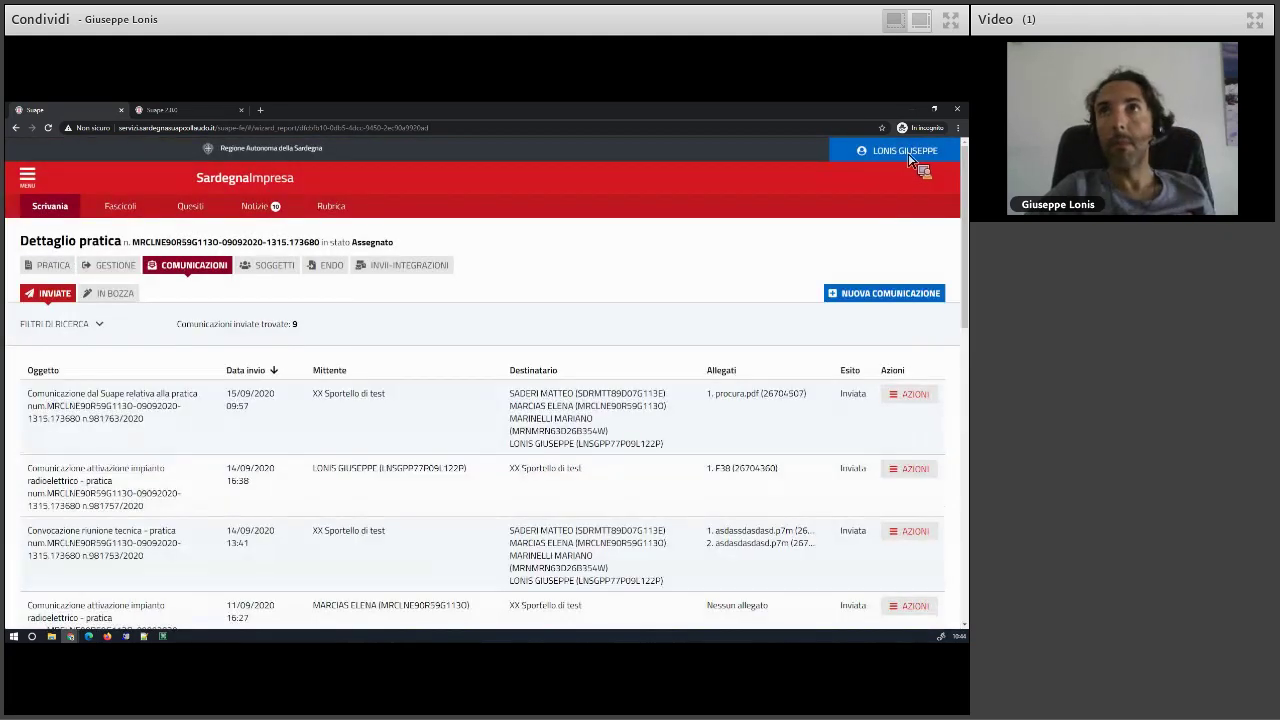
- Log back in as Operatore struttura SUAPE for XX Sportello di test
{"action": "left_click", "coordinate": [905, 152]}
{"action": "left_click", "coordinate": [903, 189]}
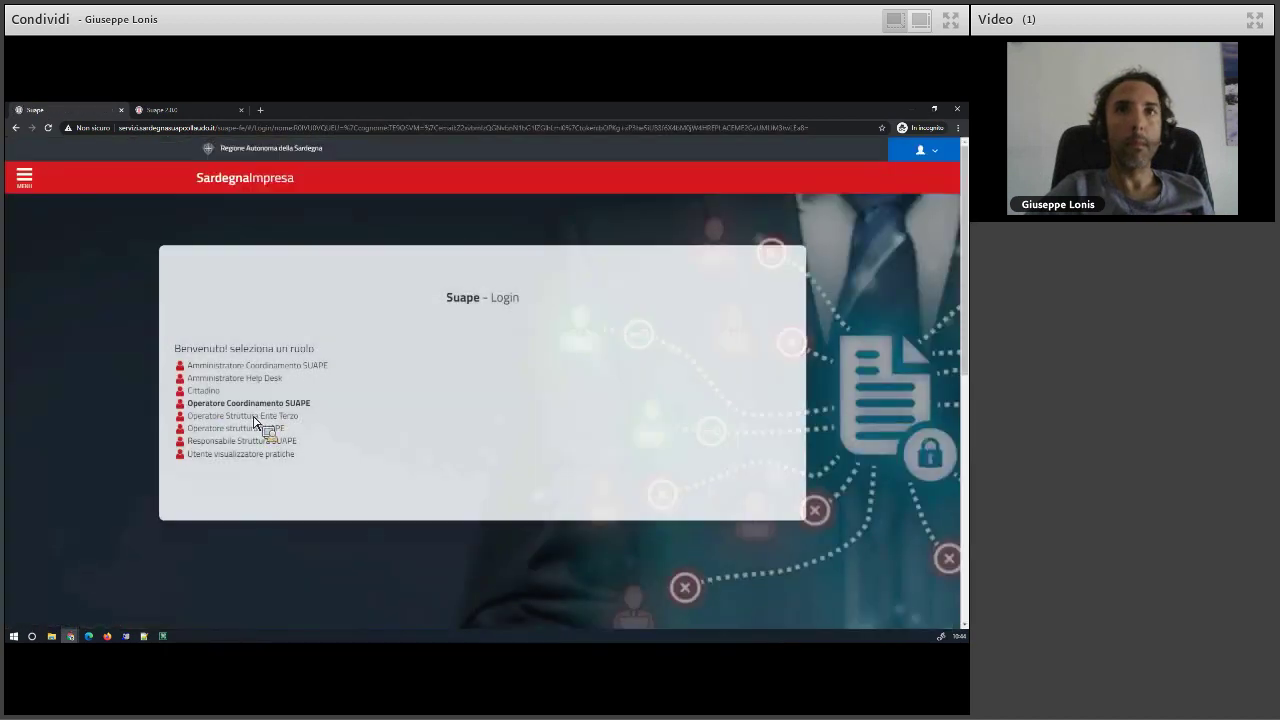
{"action": "left_click", "coordinate": [276, 428]}
{"action": "left_click", "coordinate": [668, 370]}
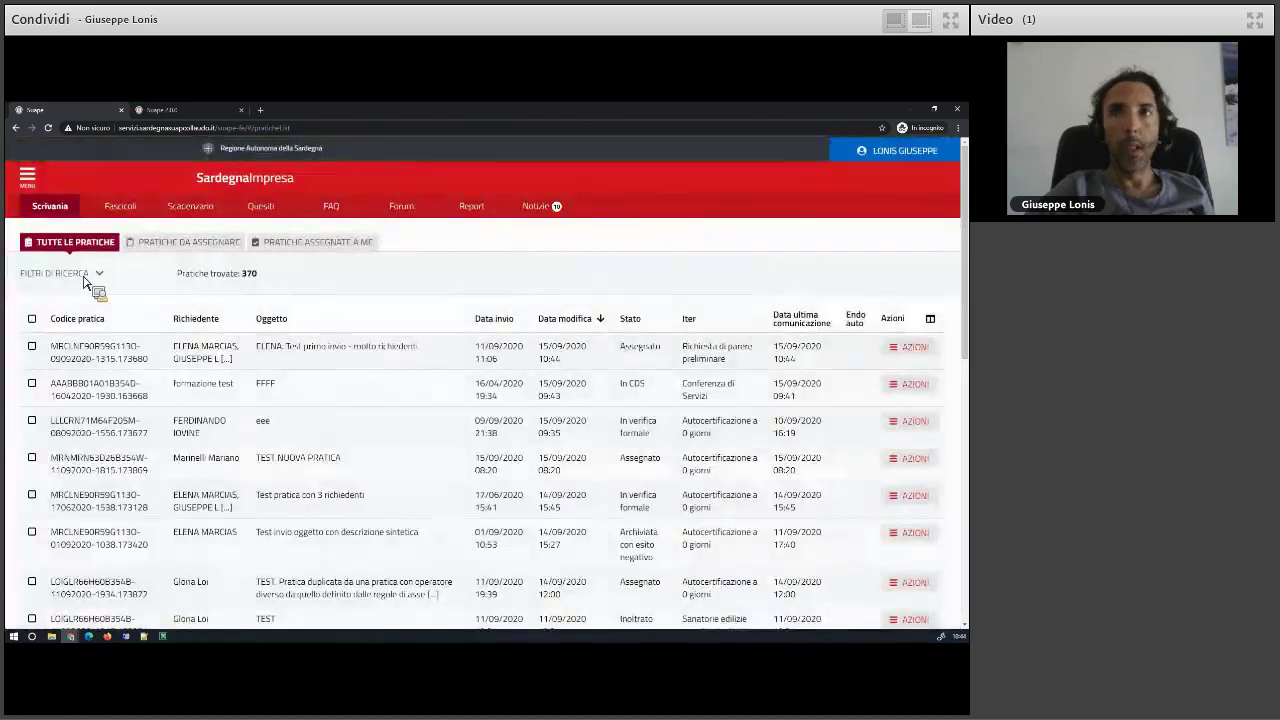
- Filter practices to Lavorazione 'Da lavorare' and open the test practice's management page
{"action": "left_click", "coordinate": [95, 275]}
{"action": "left_click", "coordinate": [866, 387]}
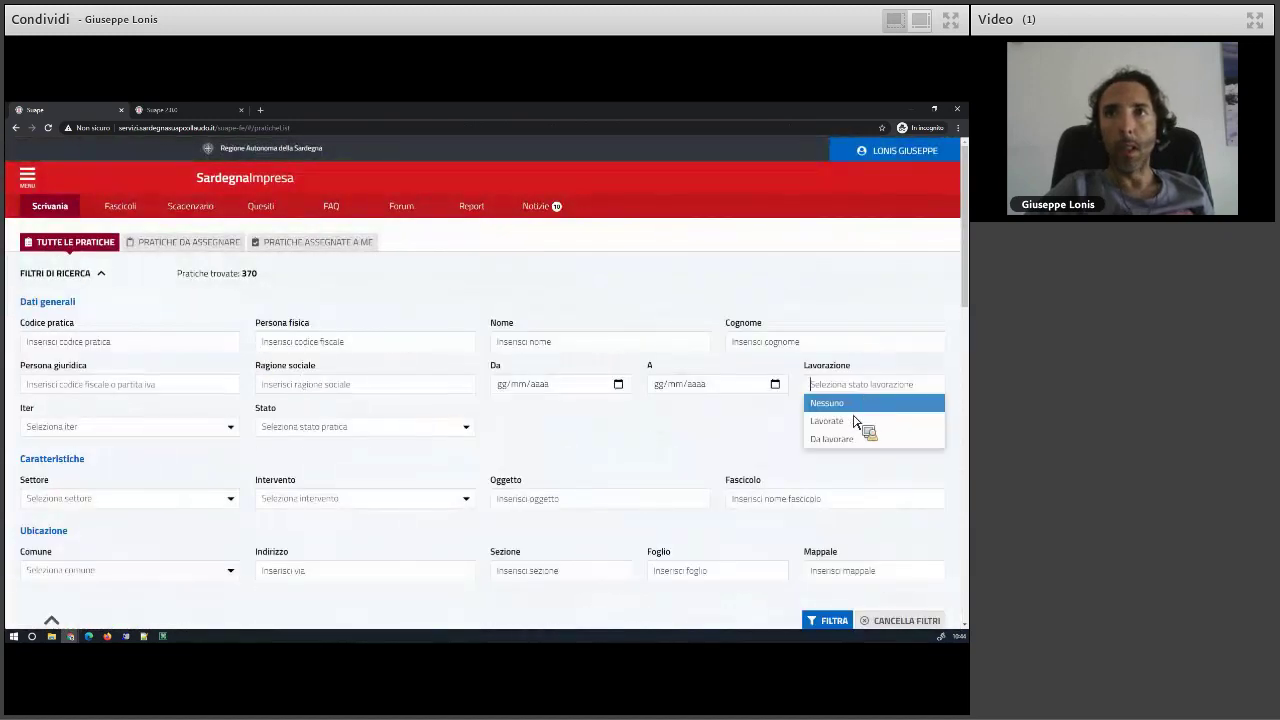
{"action": "left_click", "coordinate": [850, 441]}
{"action": "scroll", "coordinate": [820, 557], "scroll_direction": "down", "scroll_amount": 2}
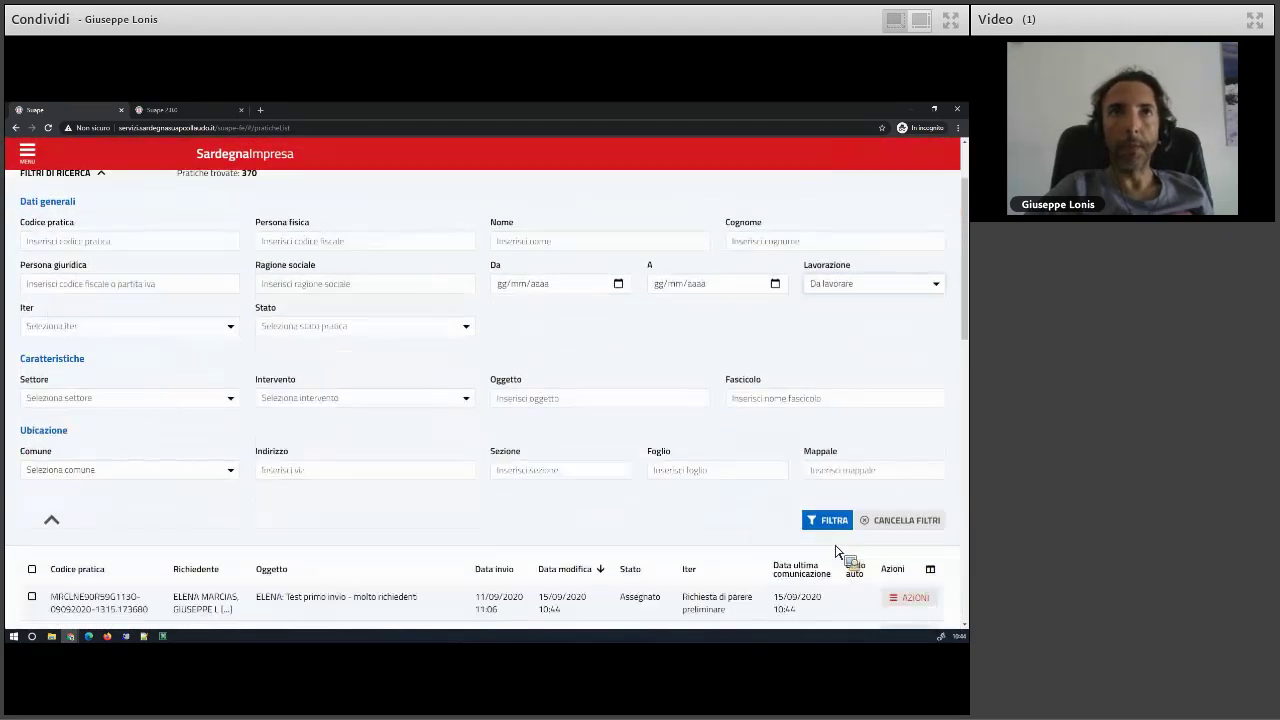
{"action": "left_click", "coordinate": [826, 520]}
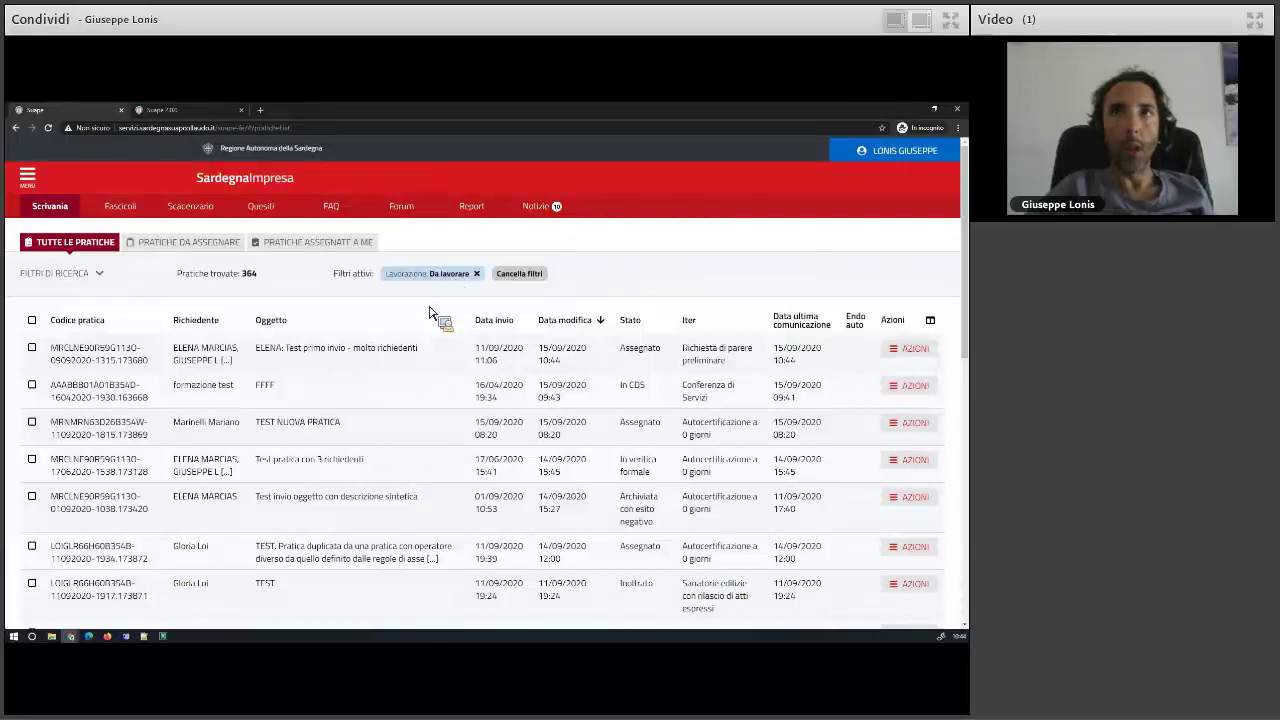
{"action": "left_click", "coordinate": [910, 422]}
{"action": "left_click", "coordinate": [892, 420]}
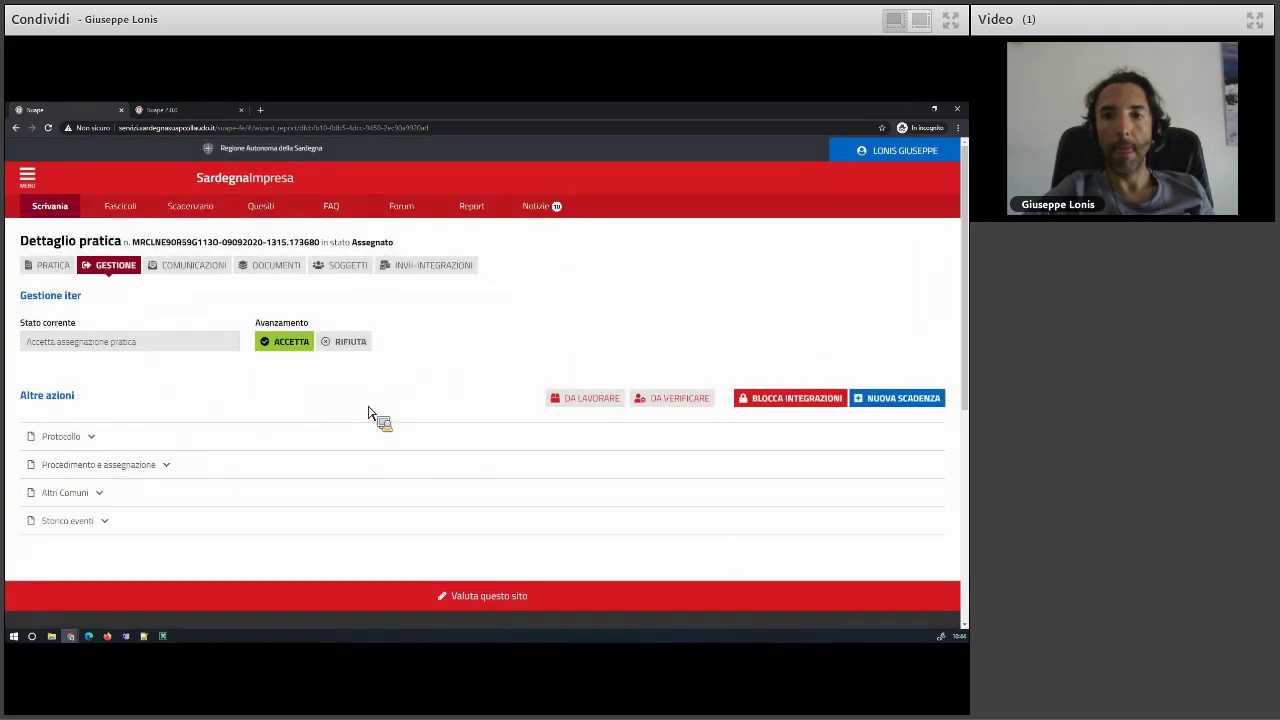
- Review the general, protocol and assignment details, then accept the practice assignment
{"action": "left_click", "coordinate": [54, 266]}
{"action": "left_click", "coordinate": [67, 305]}
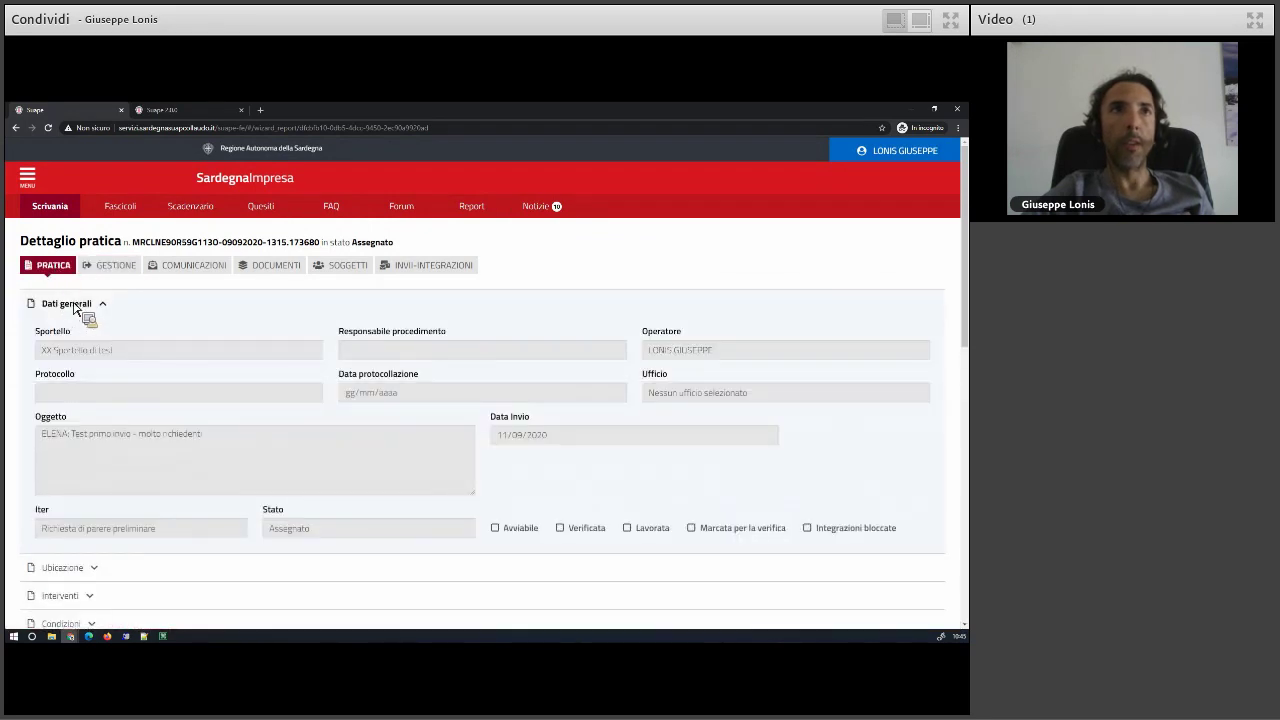
{"action": "left_click", "coordinate": [112, 265]}
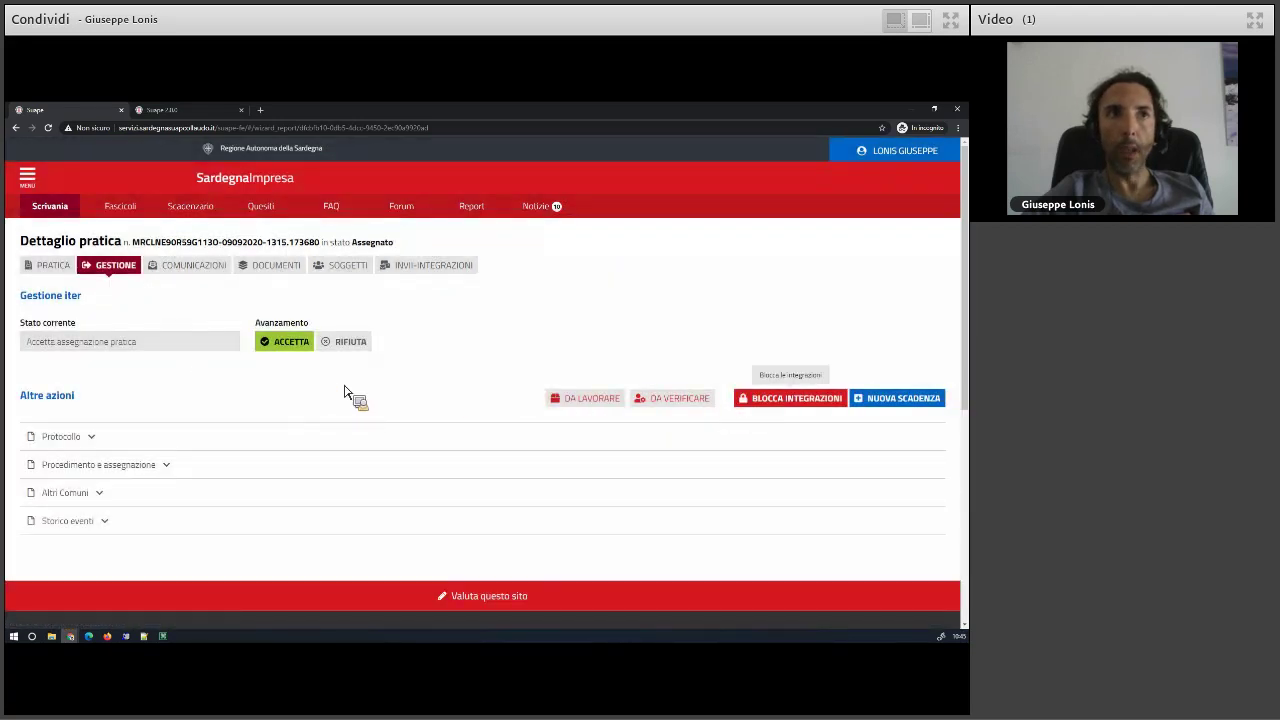
{"action": "left_click", "coordinate": [96, 438]}
{"action": "left_click", "coordinate": [149, 524]}
{"action": "scroll", "coordinate": [536, 480], "scroll_direction": "down", "scroll_amount": 2}
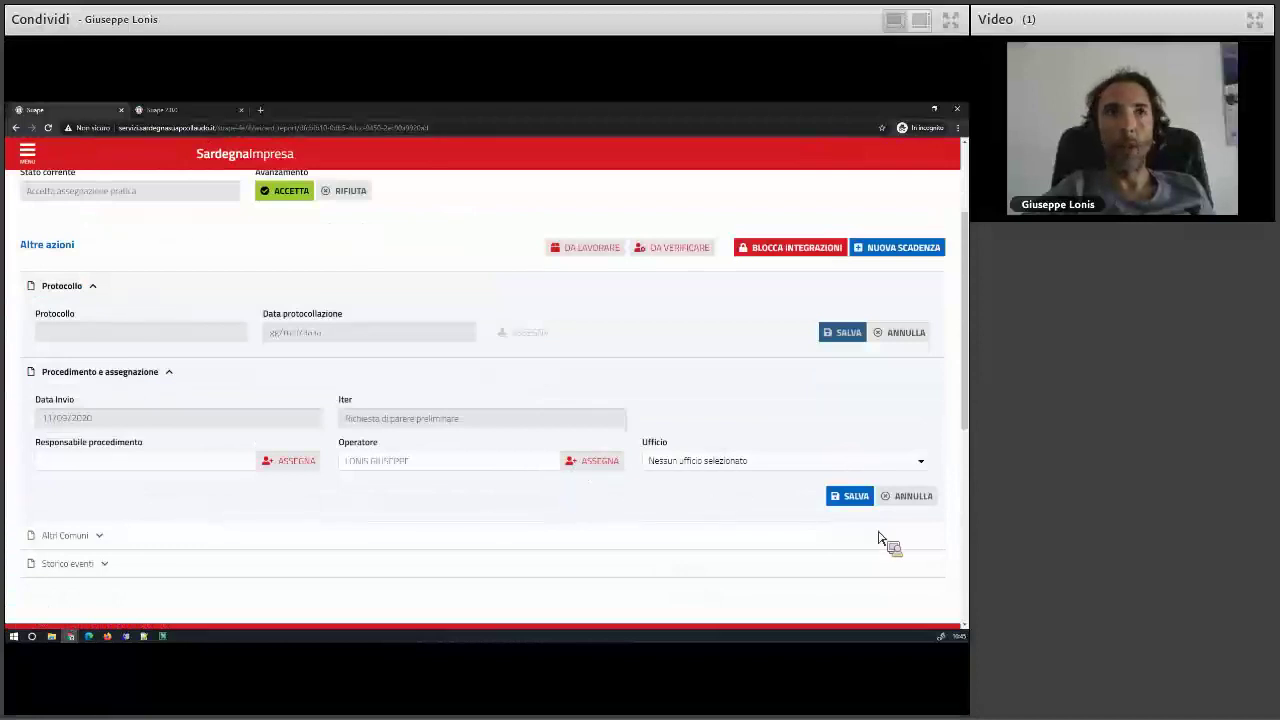
{"action": "scroll", "coordinate": [296, 427], "scroll_direction": "up", "scroll_amount": 2}
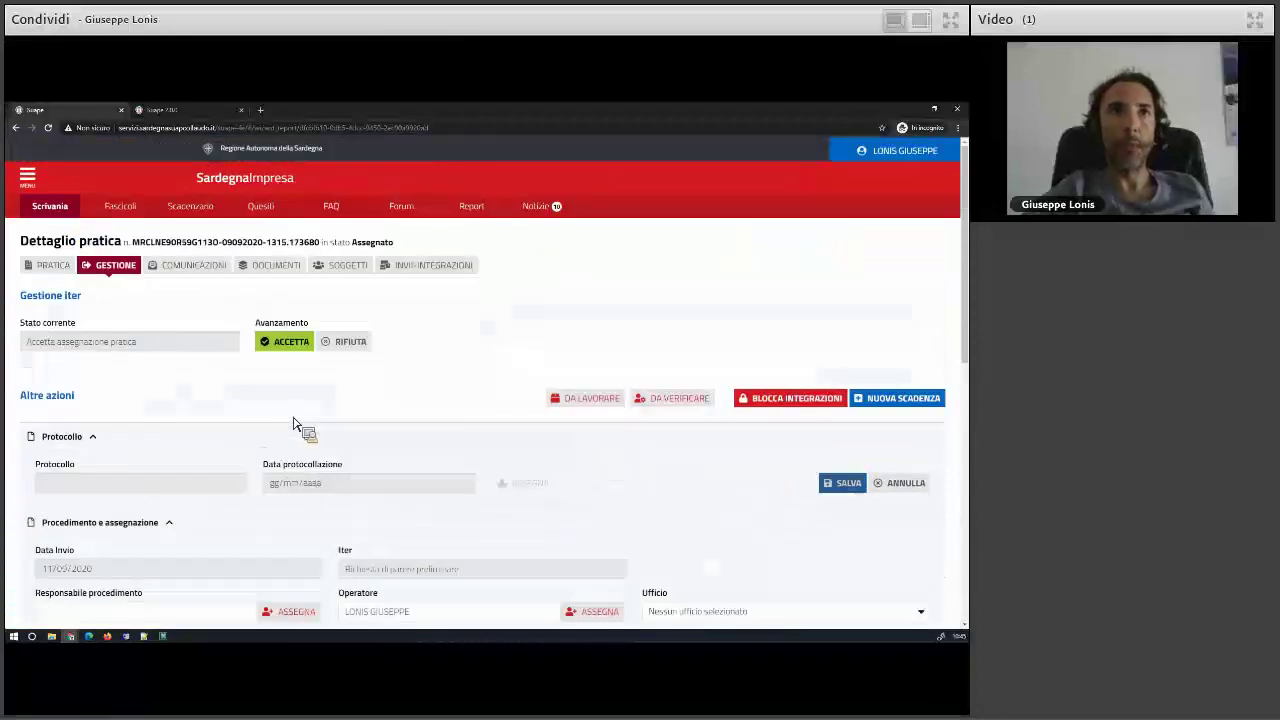
{"action": "left_click", "coordinate": [276, 345]}
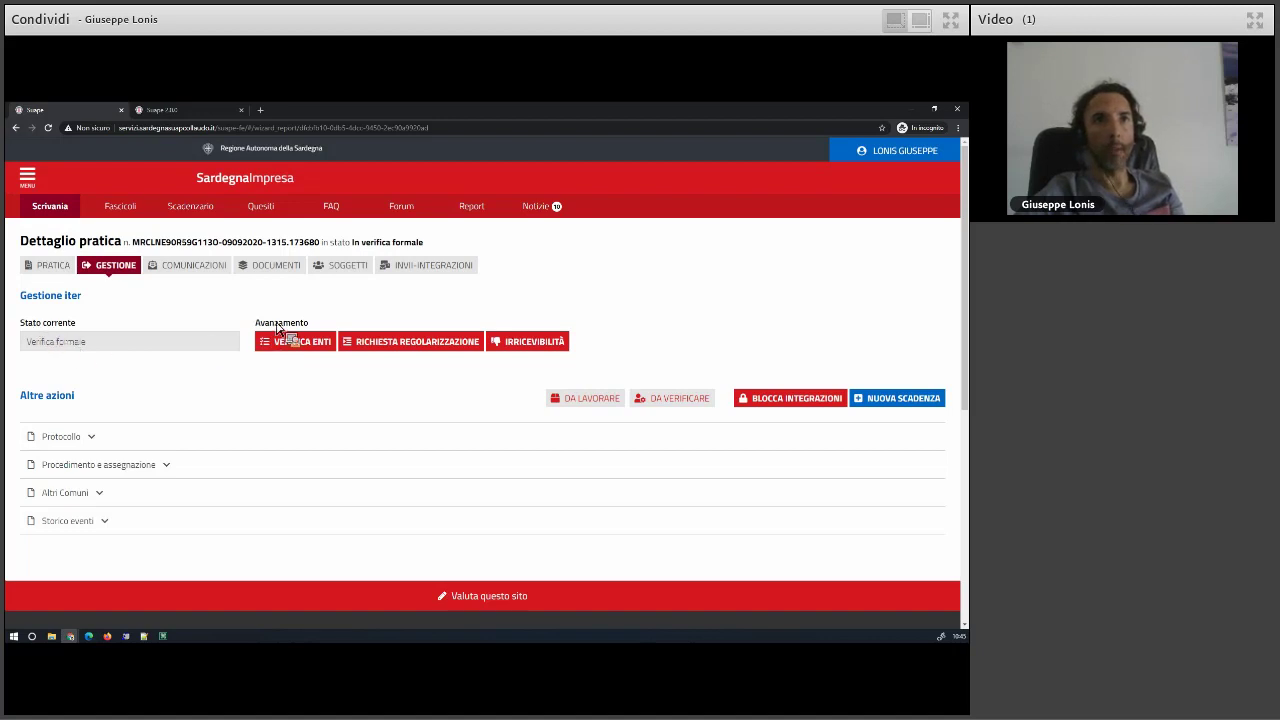
- Start the Verifica enti step and confirm it
{"action": "triple_click", "coordinate": [89, 336]}
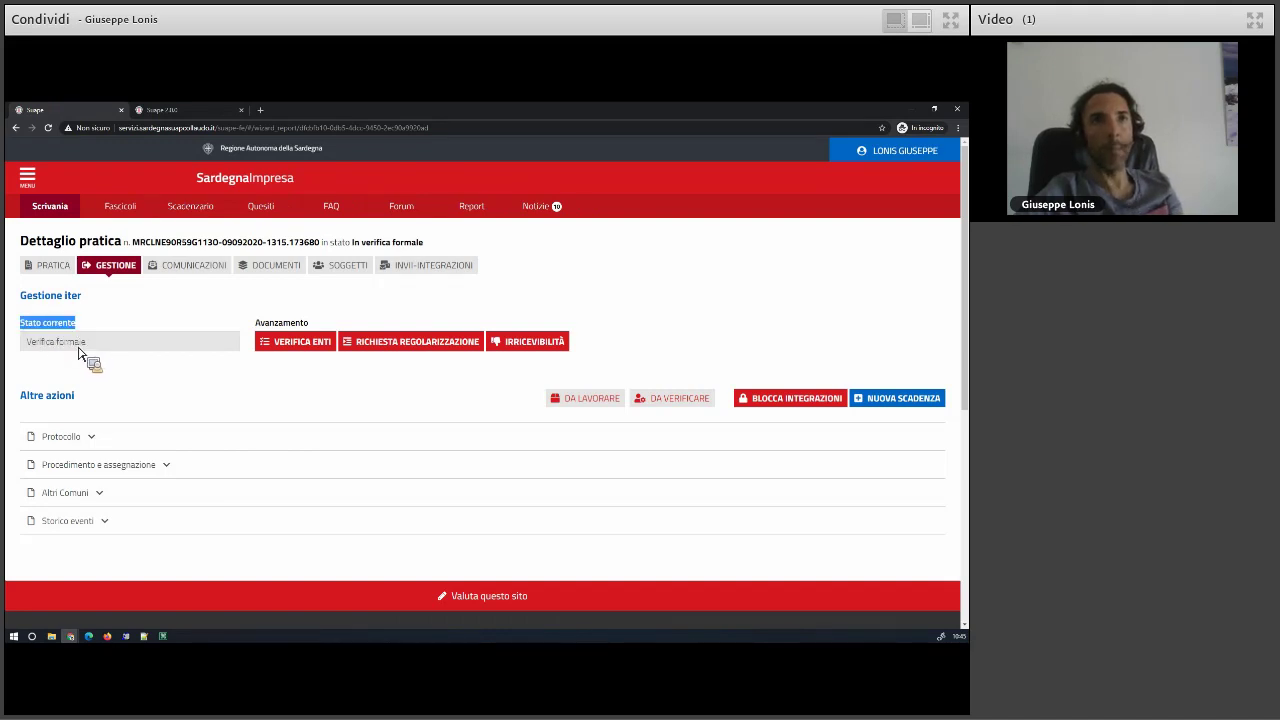
{"action": "left_click", "coordinate": [292, 343]}
{"action": "left_click", "coordinate": [510, 456]}
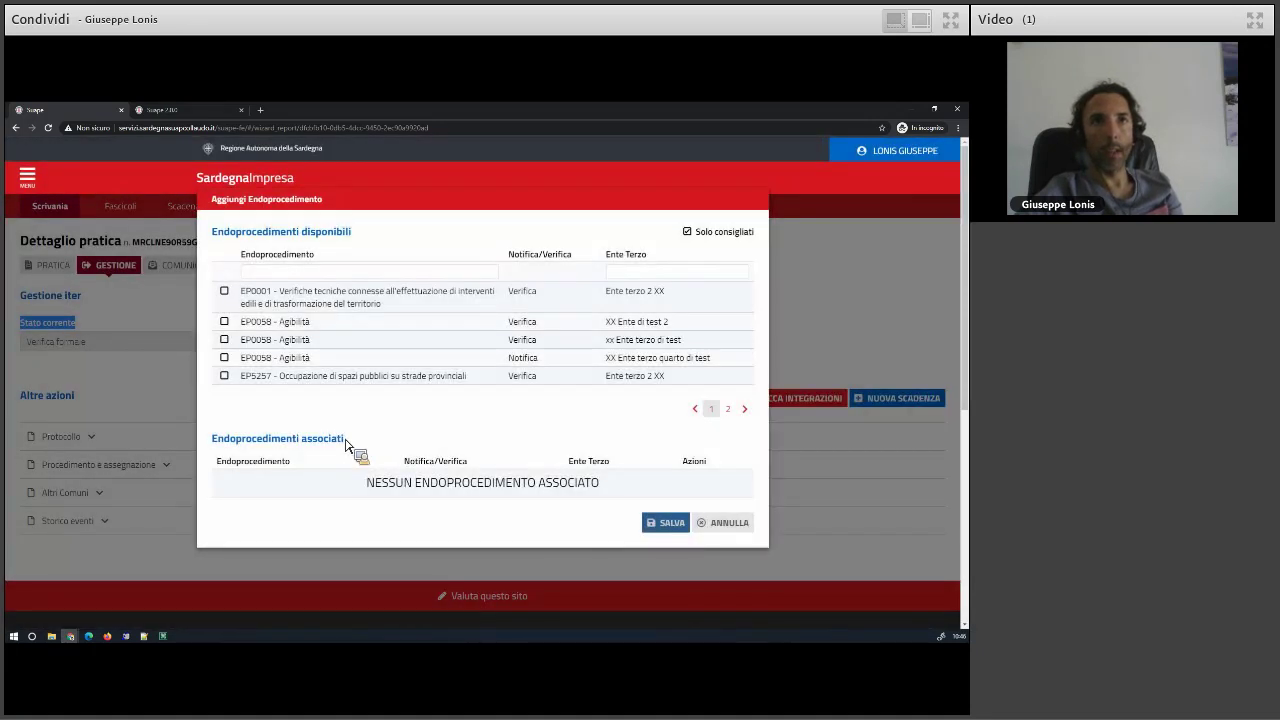
- Associate the EP0001 and three EP0058 Agibilità endoprocedures, then save and confirm
{"action": "left_click", "coordinate": [224, 290]}
{"action": "left_click", "coordinate": [224, 321]}
{"action": "left_click", "coordinate": [224, 339]}
{"action": "left_click", "coordinate": [224, 357]}
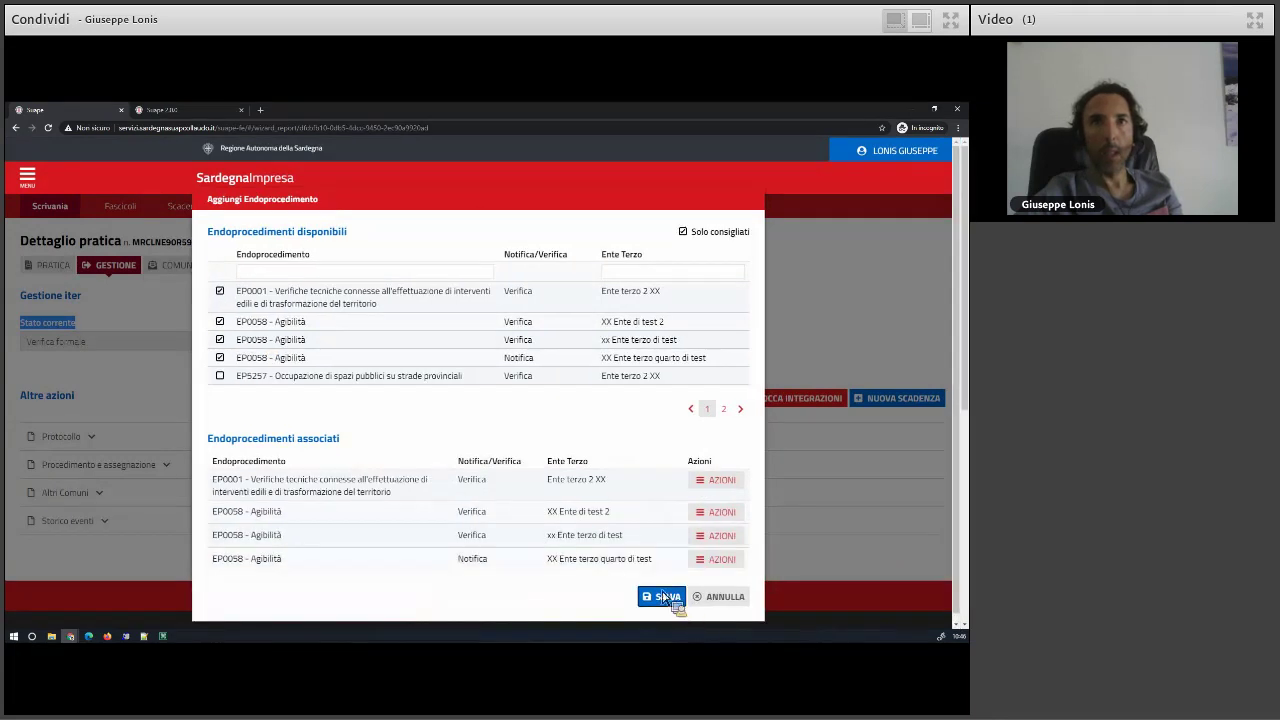
{"action": "left_click", "coordinate": [675, 598]}
{"action": "left_click", "coordinate": [505, 427]}
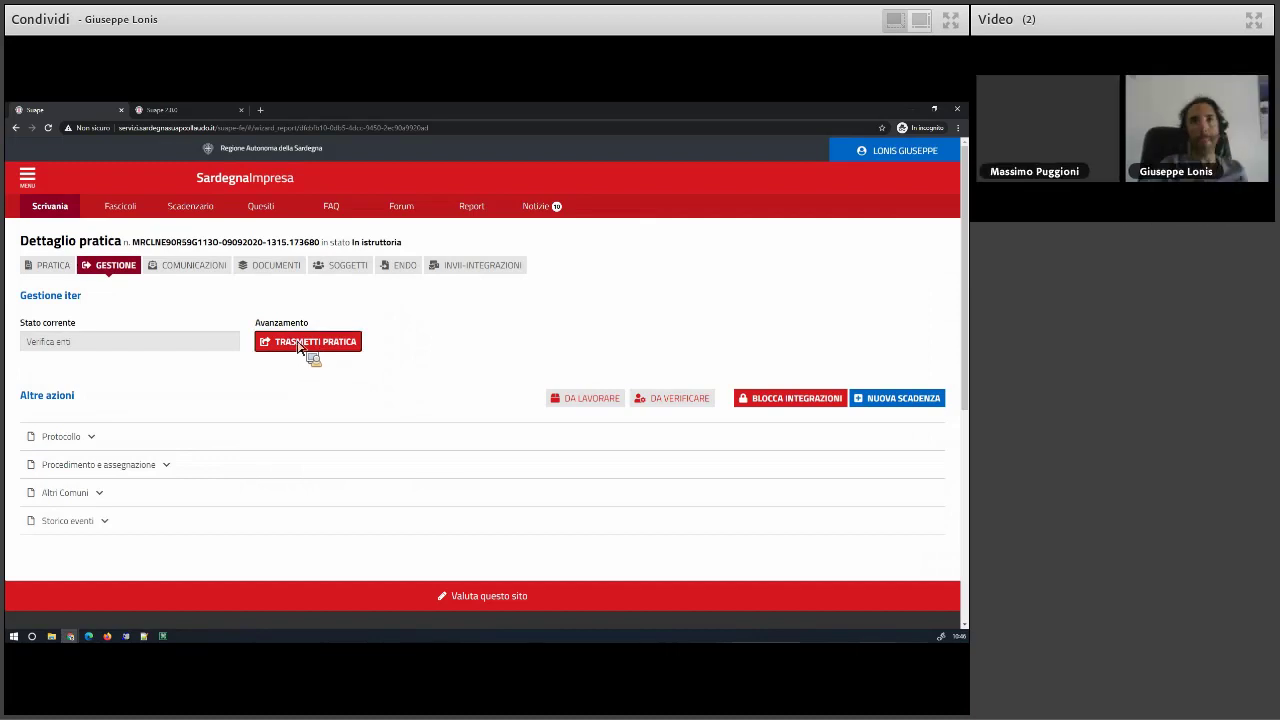
- Transmit all proposed endoprocedures to the third-party bodies for verification and confirm sending
{"action": "left_click", "coordinate": [298, 345]}
{"action": "left_click", "coordinate": [589, 451]}
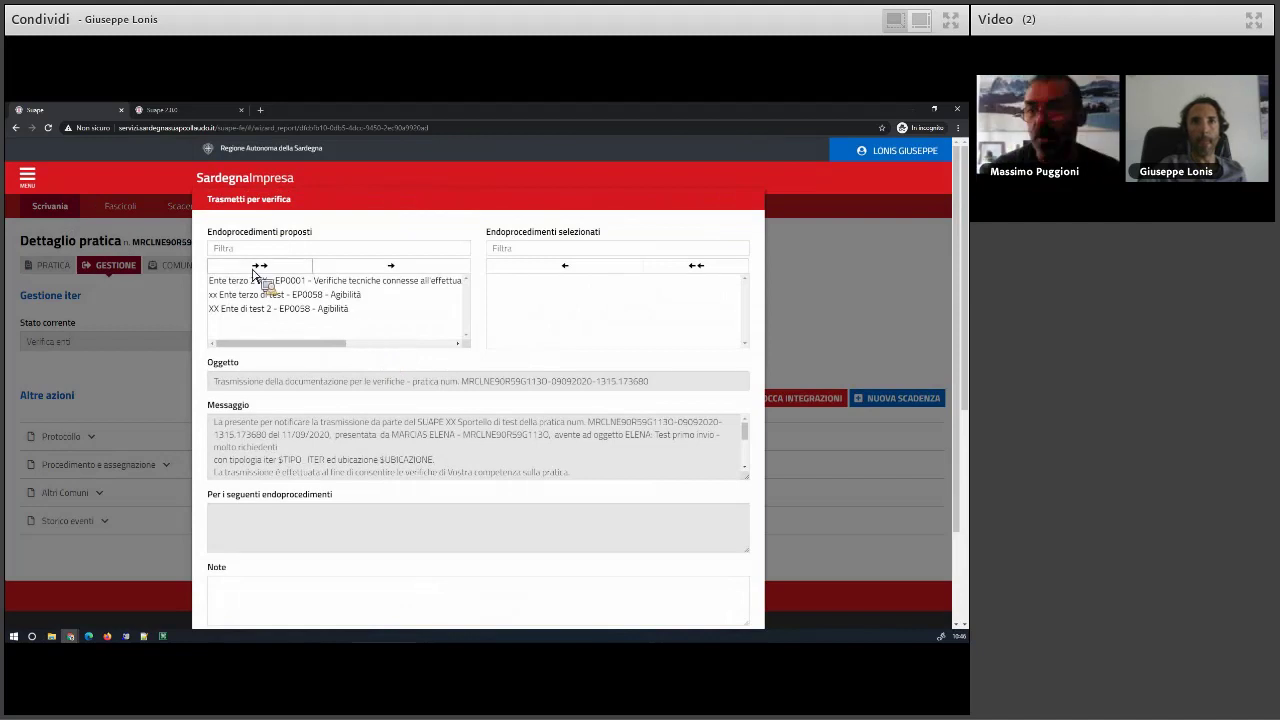
{"action": "left_click", "coordinate": [253, 266]}
{"action": "scroll", "coordinate": [390, 470], "scroll_direction": "down", "scroll_amount": 5}
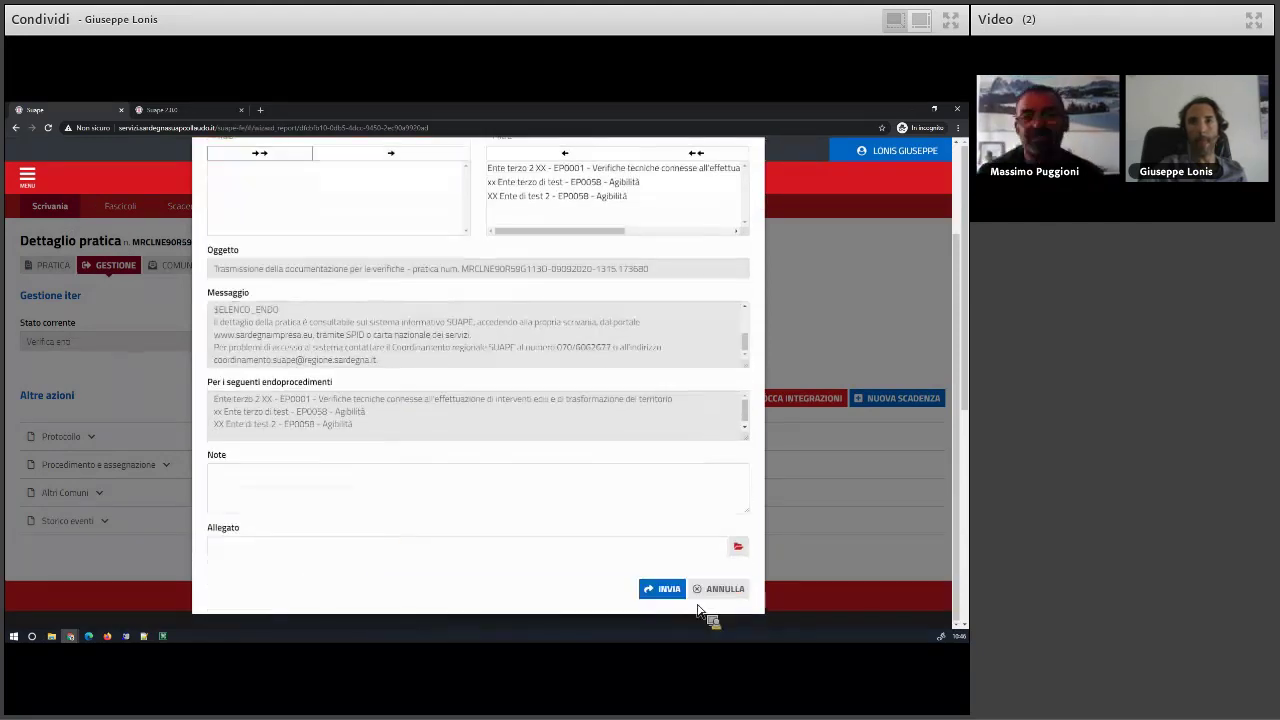
{"action": "left_click", "coordinate": [672, 591]}
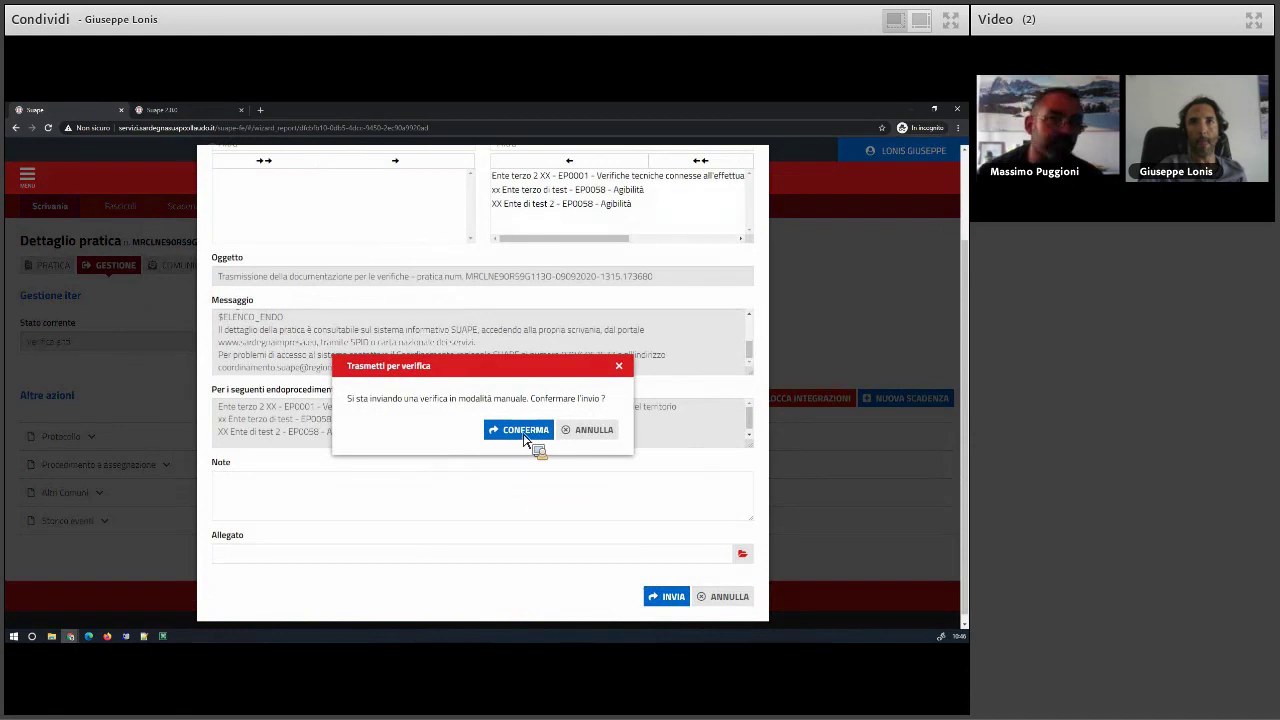
{"action": "left_click", "coordinate": [524, 431]}
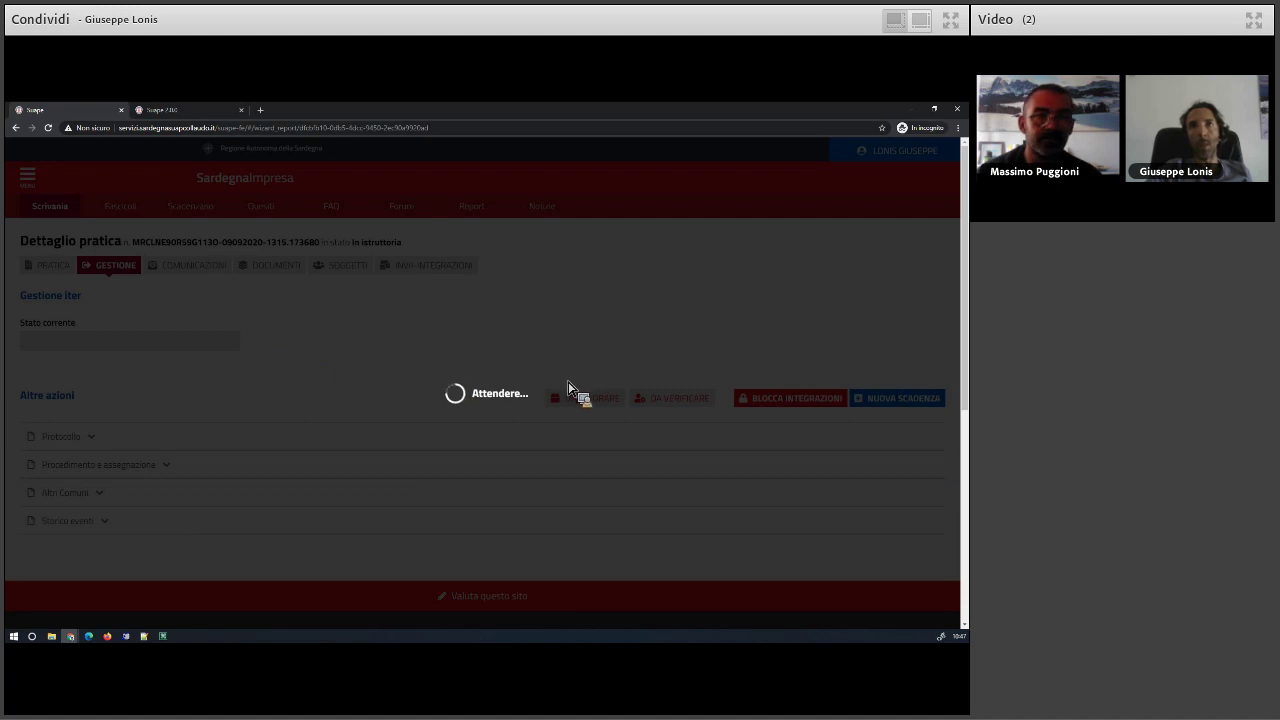
{"action": "scroll", "coordinate": [600, 385], "scroll_direction": "down", "scroll_amount": 1}
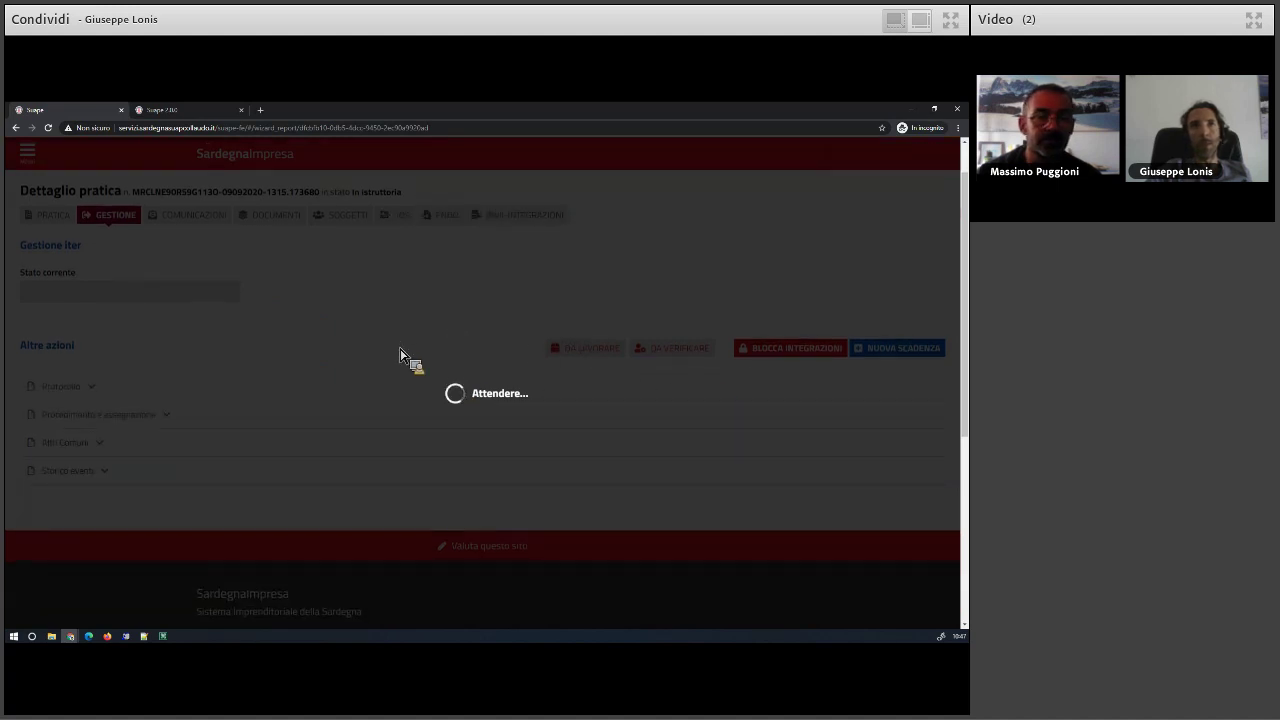
{"action": "scroll", "coordinate": [120, 240], "scroll_direction": "up", "scroll_amount": 1}
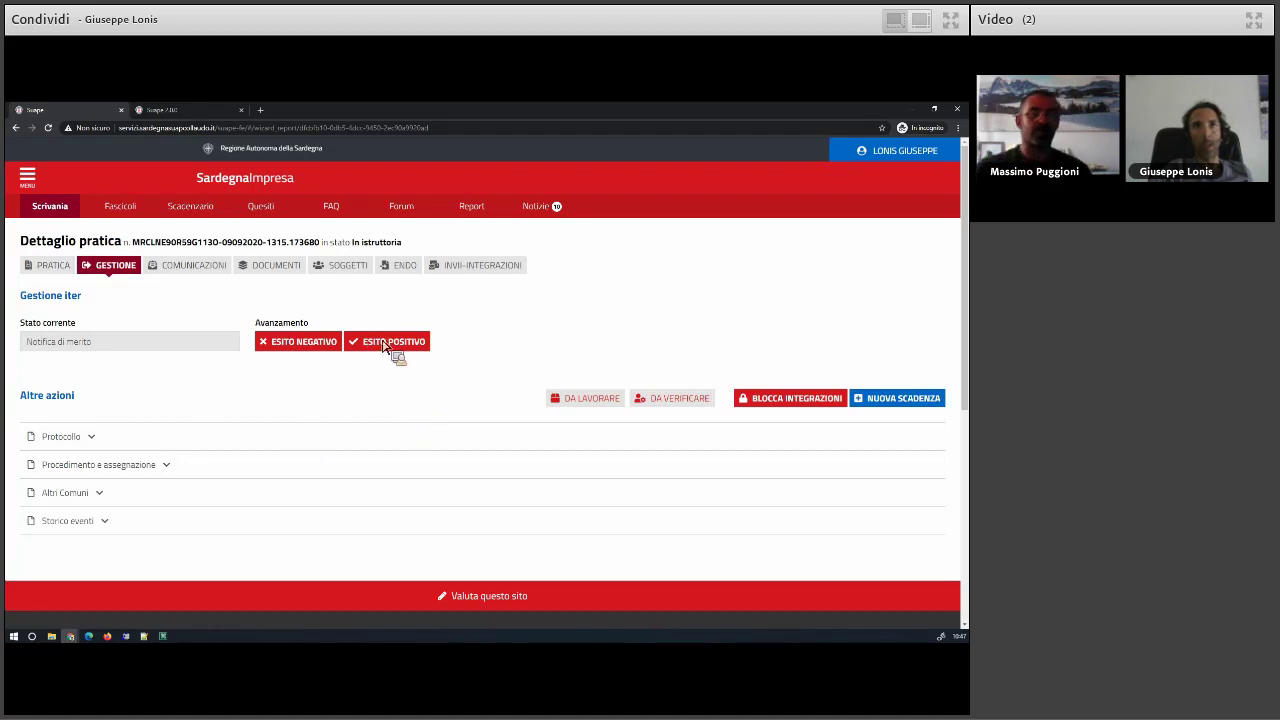
- Prepare a SUAPE practice communication with a 24/09/2020 deadline to the holder and proxy
{"action": "left_click", "coordinate": [198, 270]}
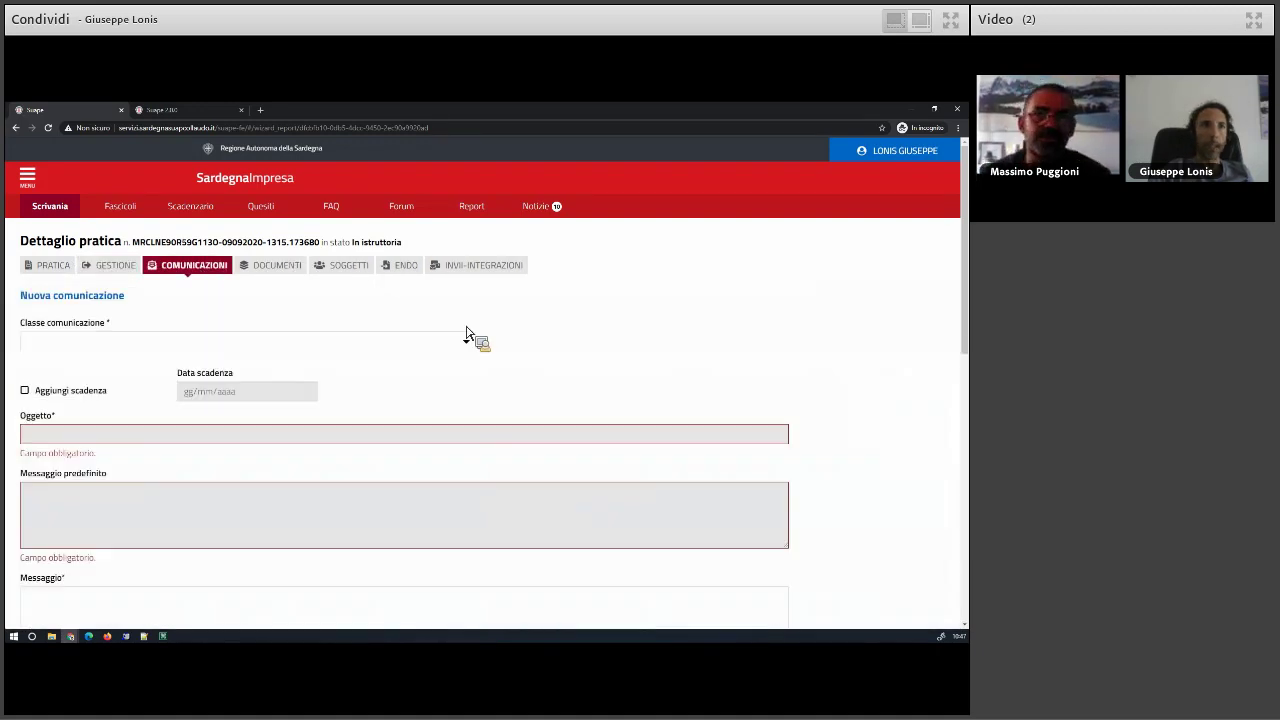
{"action": "left_click", "coordinate": [63, 343]}
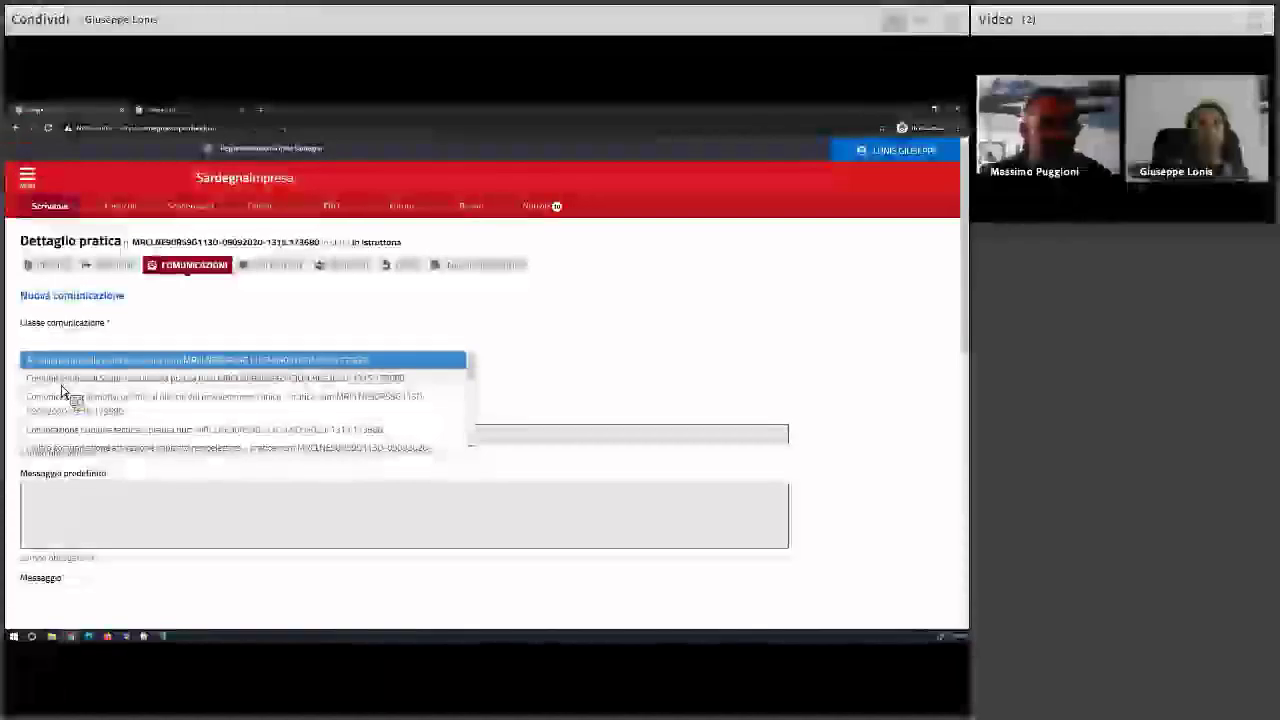
{"action": "left_click", "coordinate": [62, 378]}
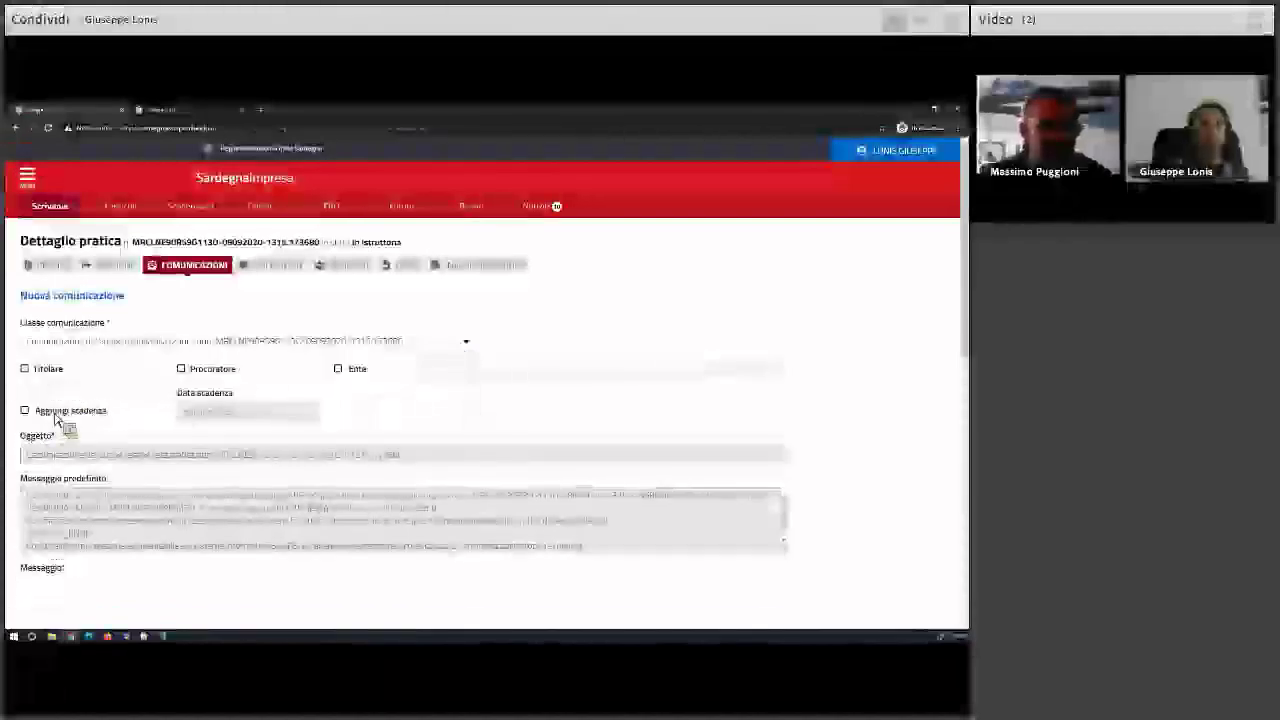
{"action": "left_click", "coordinate": [57, 418]}
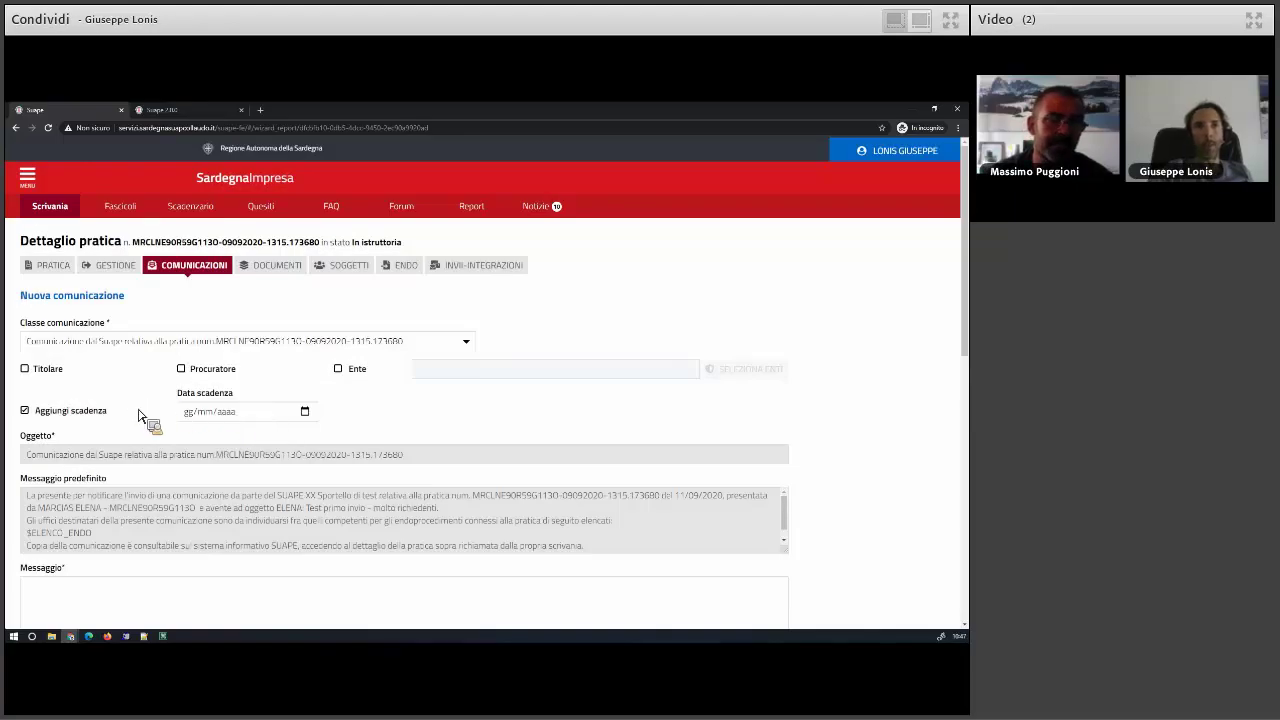
{"action": "left_click", "coordinate": [305, 413]}
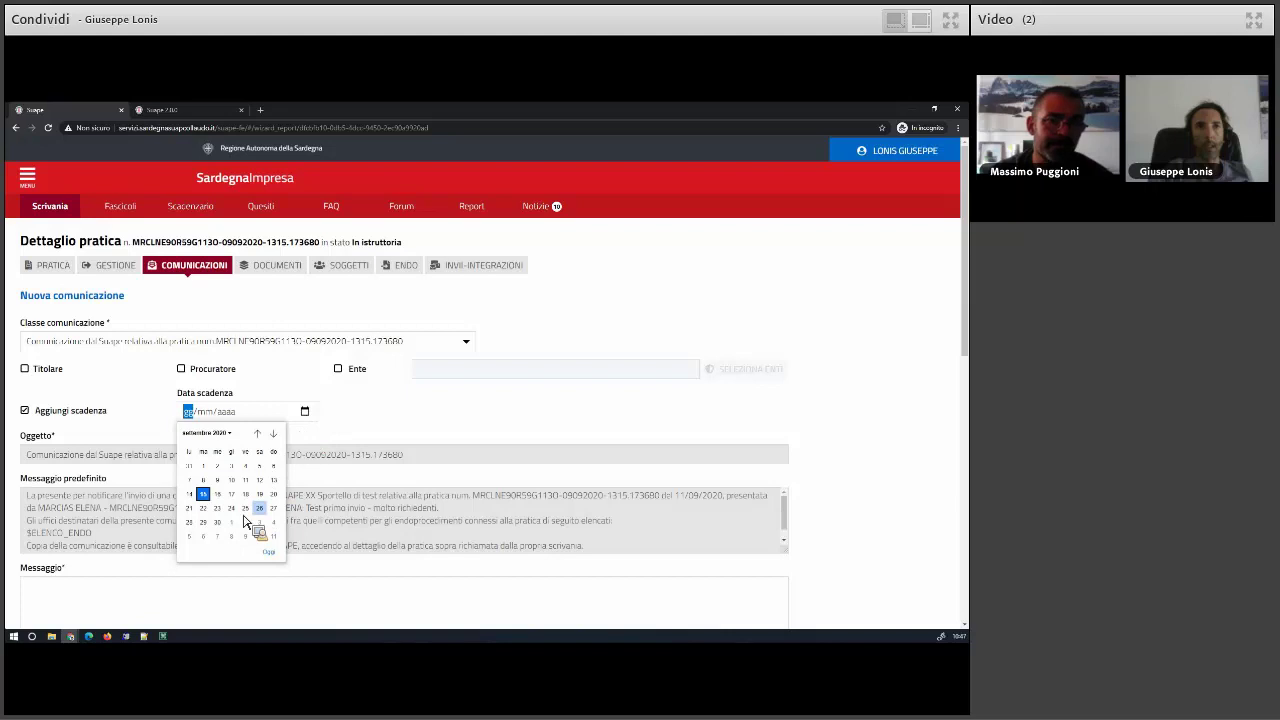
{"action": "key", "text": "Return"}
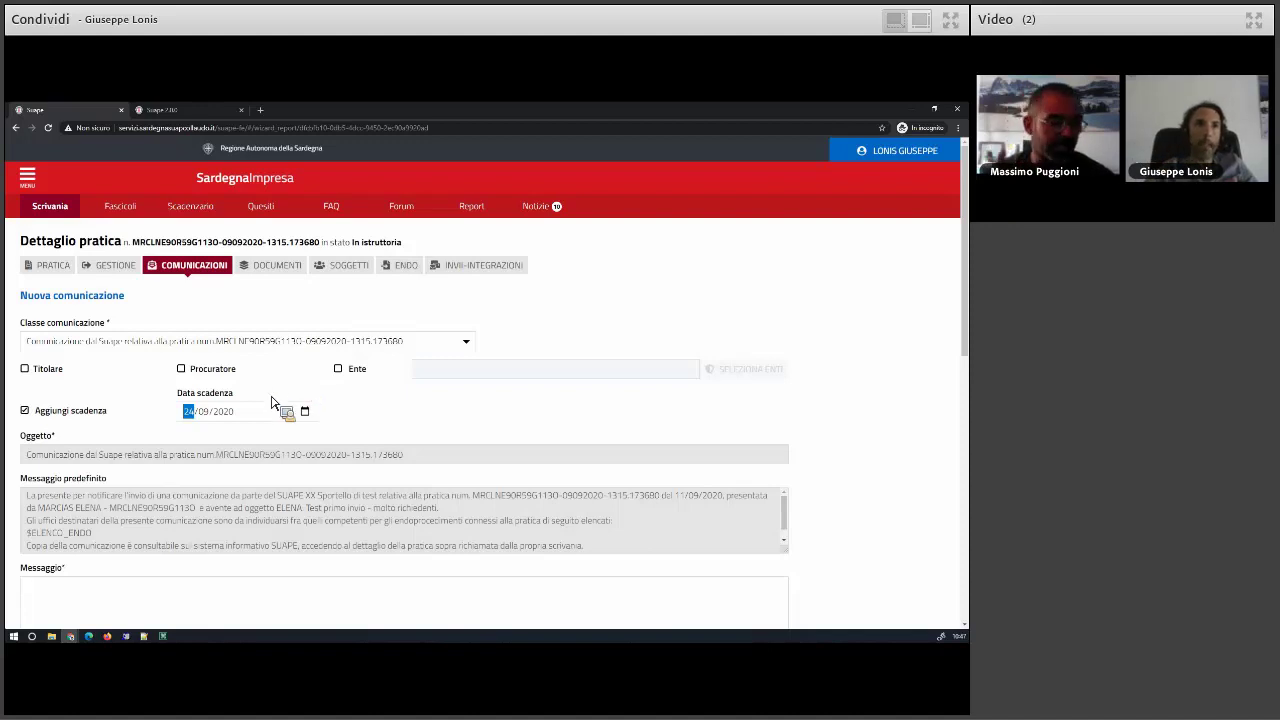
{"action": "left_click", "coordinate": [42, 369]}
{"action": "left_click", "coordinate": [201, 375]}
- Write the 15-day document-integration request message and send the communication
{"action": "scroll", "coordinate": [129, 546], "scroll_direction": "down", "scroll_amount": 1}
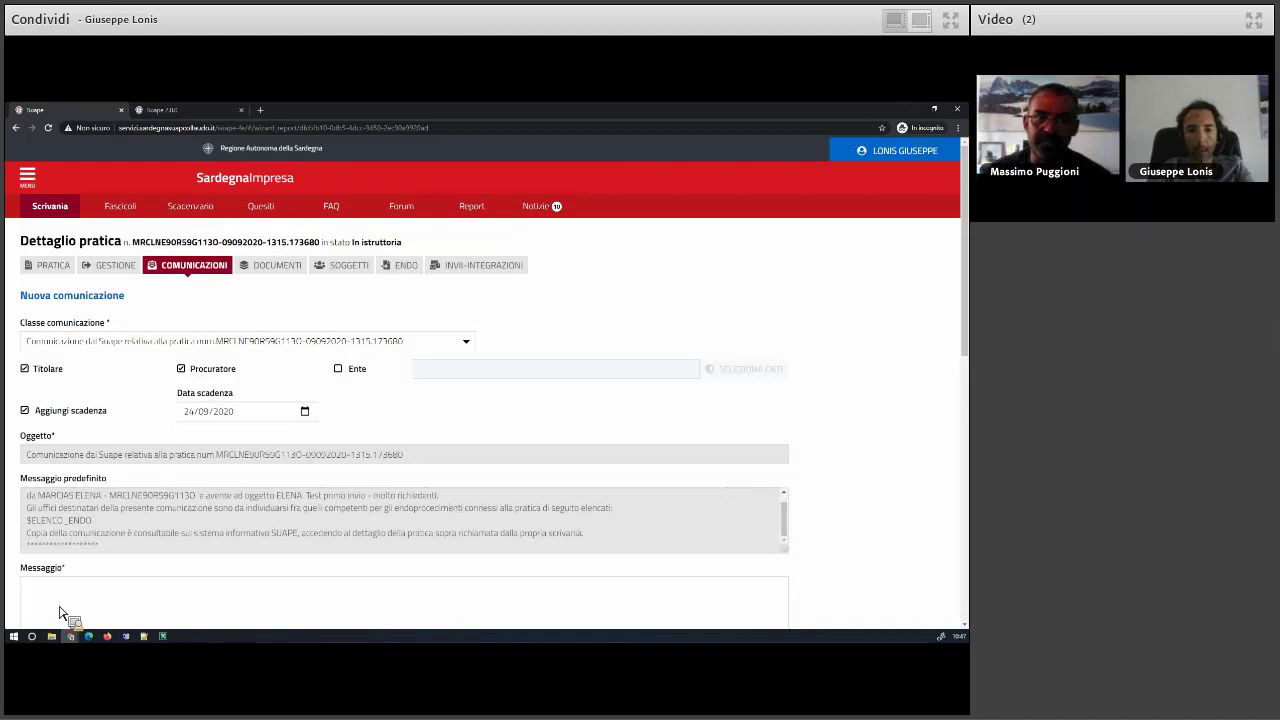
{"action": "type", "text": "vedere entro 15 all'integrazio"}
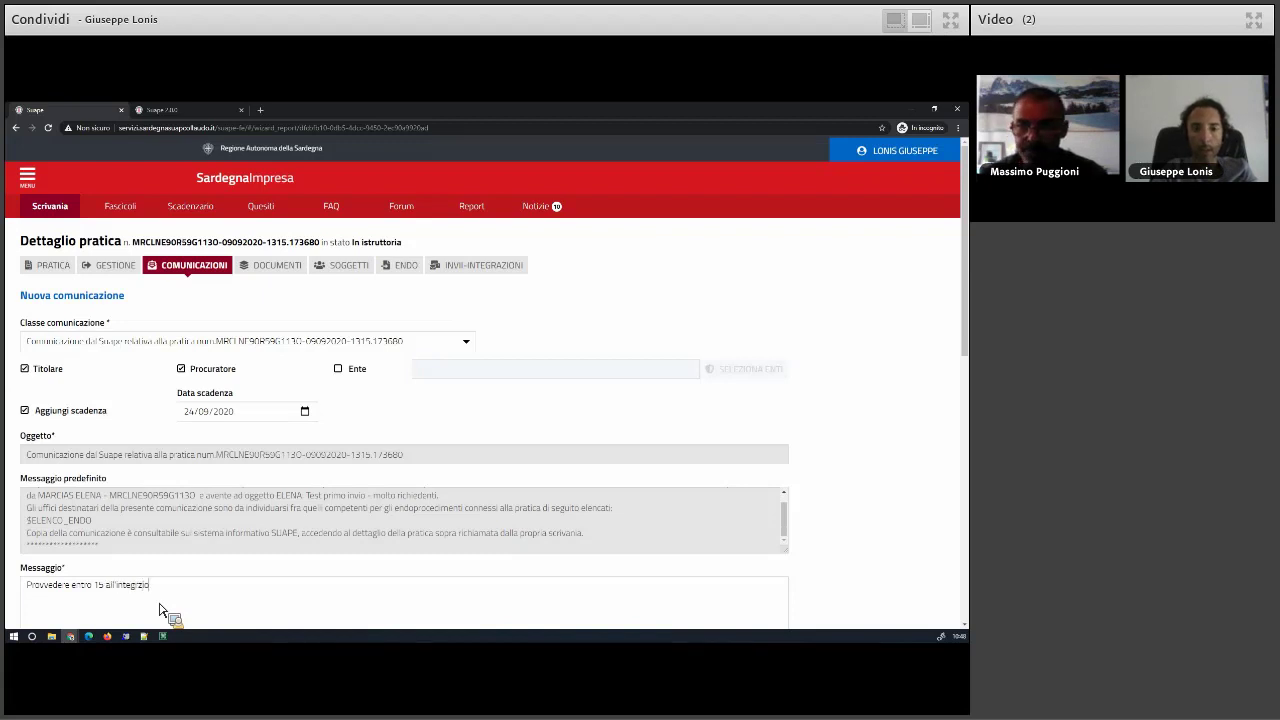
{"action": "type", "text": "entale"}
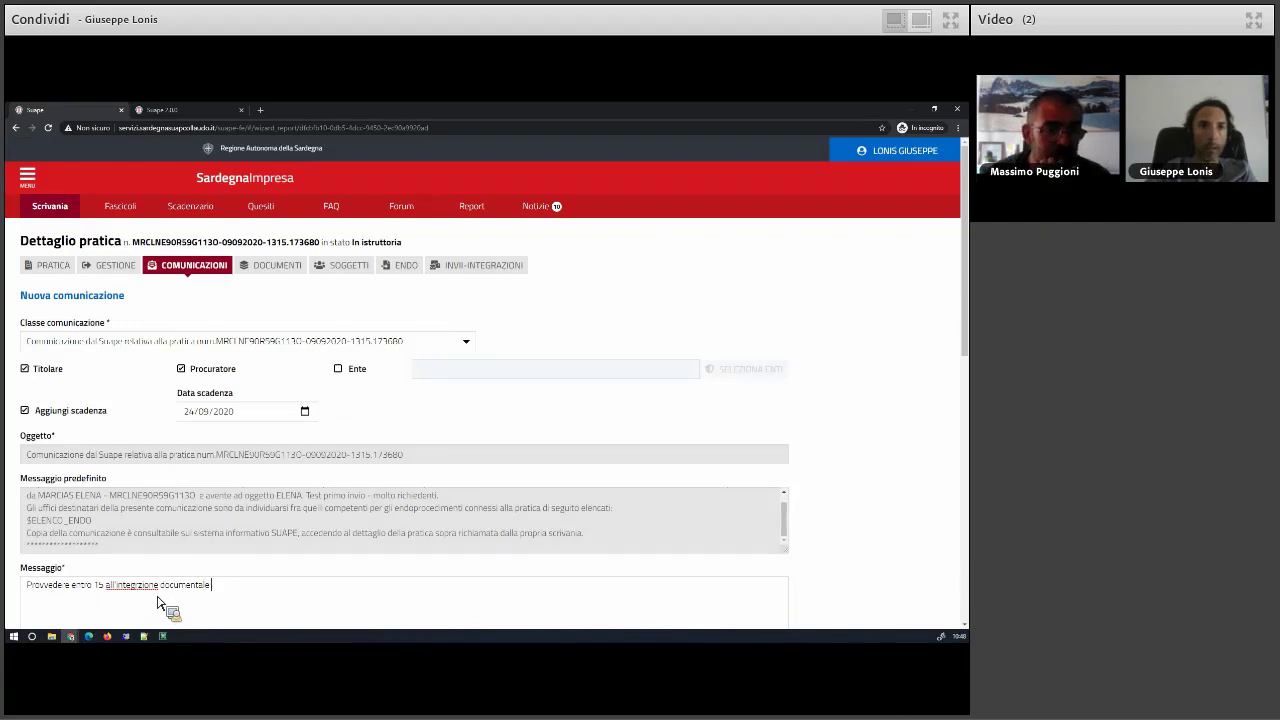
{"action": "key", "text": "Left"}
{"action": "key", "text": "Left"}
{"action": "key", "text": "Left"}
{"action": "key", "text": "Left"}
{"action": "key", "text": "Left"}
{"action": "key", "text": "Left"}
{"action": "key", "text": "Left"}
{"action": "key", "text": "Left"}
{"action": "key", "text": "Left"}
{"action": "key", "text": "Left"}
{"action": "key", "text": "Left"}
{"action": "key", "text": "Left"}
{"action": "key", "text": "Left"}
{"action": "key", "text": "Left"}
{"action": "key", "text": "Left"}
{"action": "key", "text": "Left"}
{"action": "key", "text": "Left"}
{"action": "key", "text": "Left"}
{"action": "left_click", "coordinate": [246, 603]}
{"action": "type", "text": "..."}
{"action": "scroll", "coordinate": [240, 460], "scroll_direction": "down", "scroll_amount": 3}
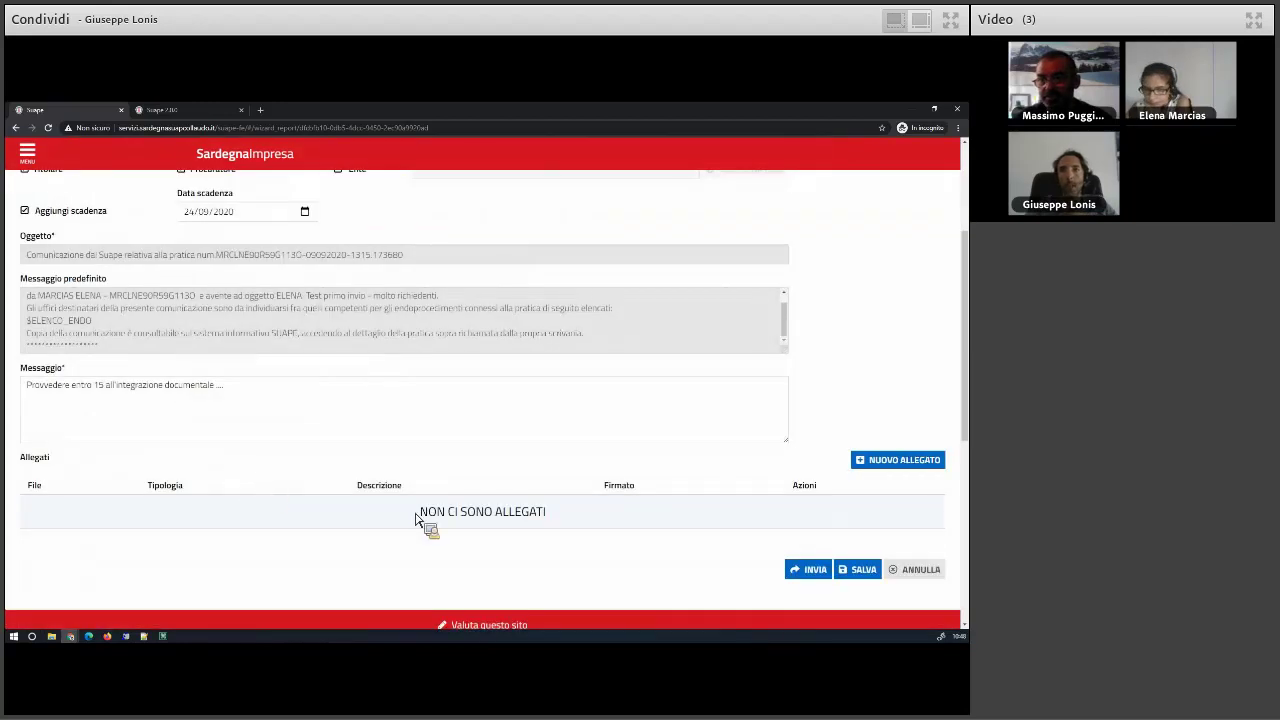
{"action": "left_click", "coordinate": [826, 571]}
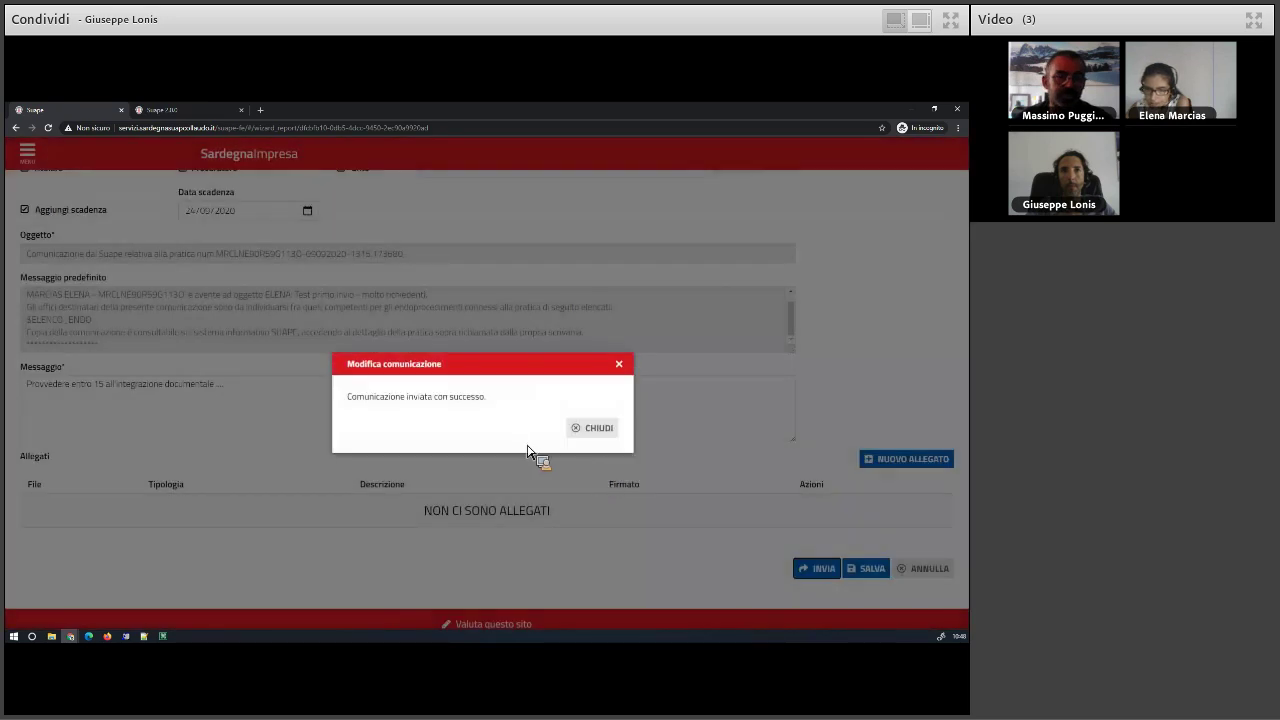
{"action": "key", "text": "Return"}
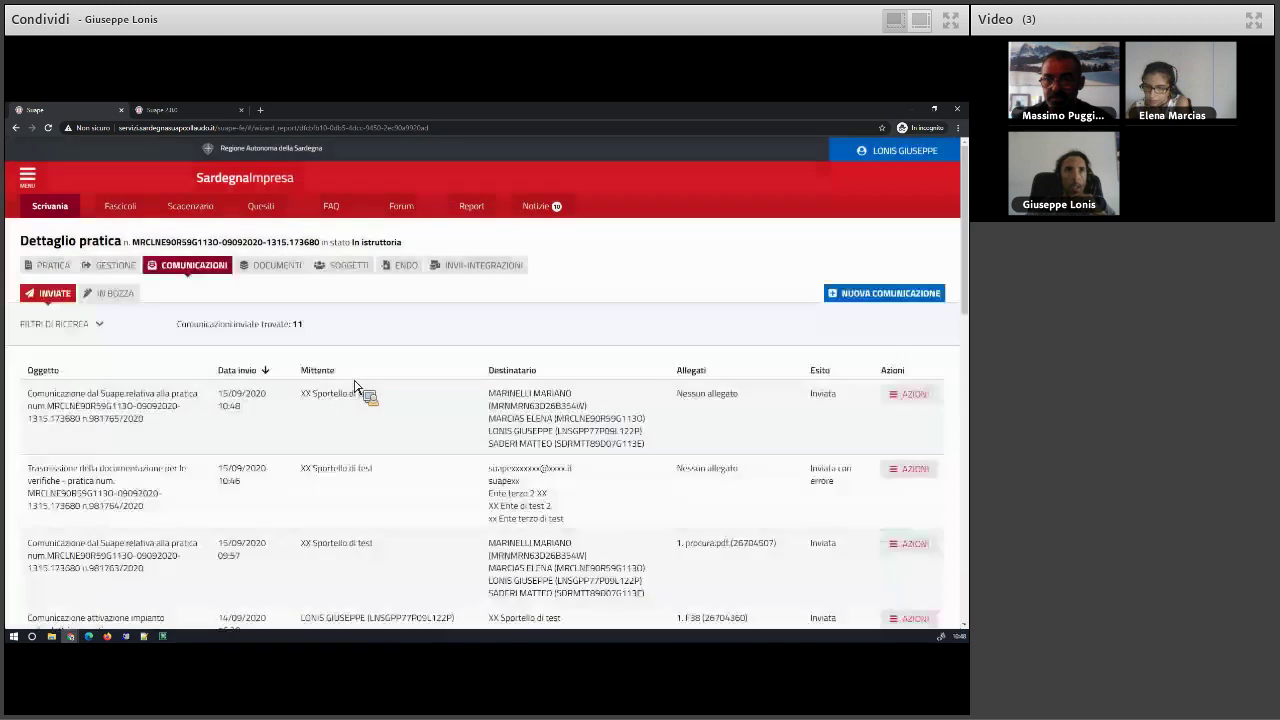
- Open the 24 September deadline in Scadenzario and follow it to the related practice
{"action": "left_click", "coordinate": [190, 206]}
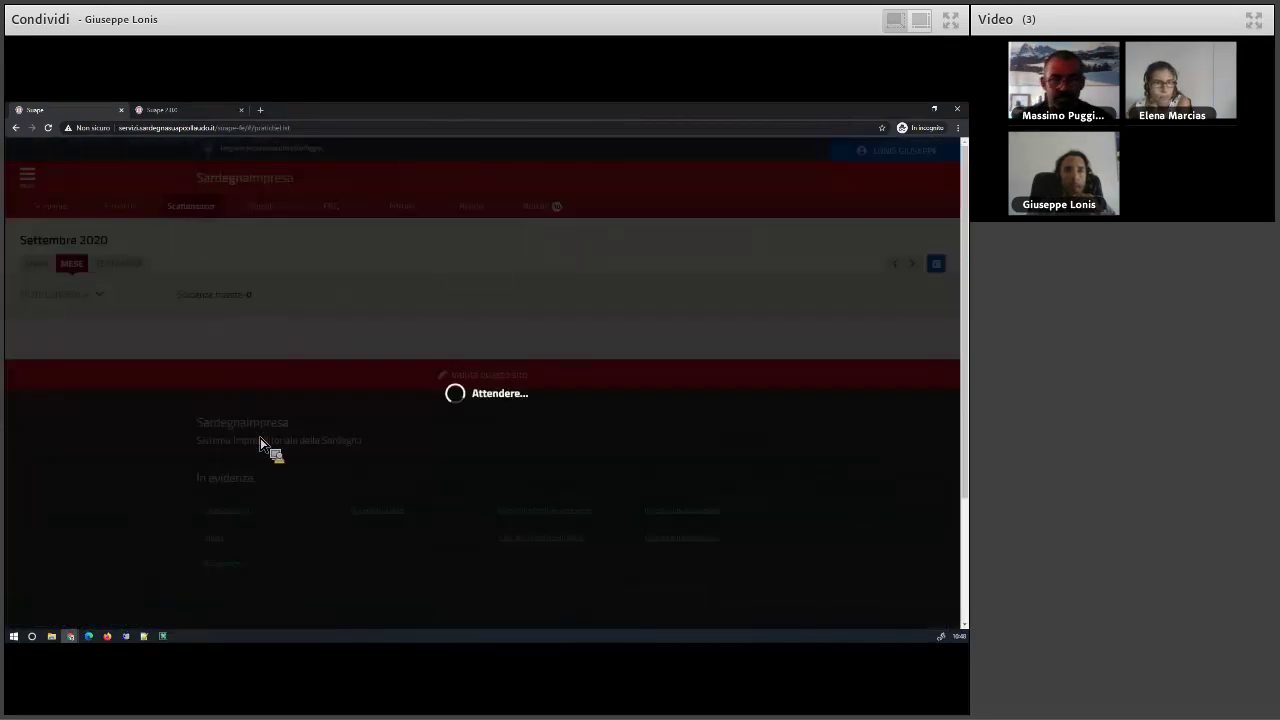
{"action": "scroll", "coordinate": [272, 478], "scroll_direction": "down", "scroll_amount": 2}
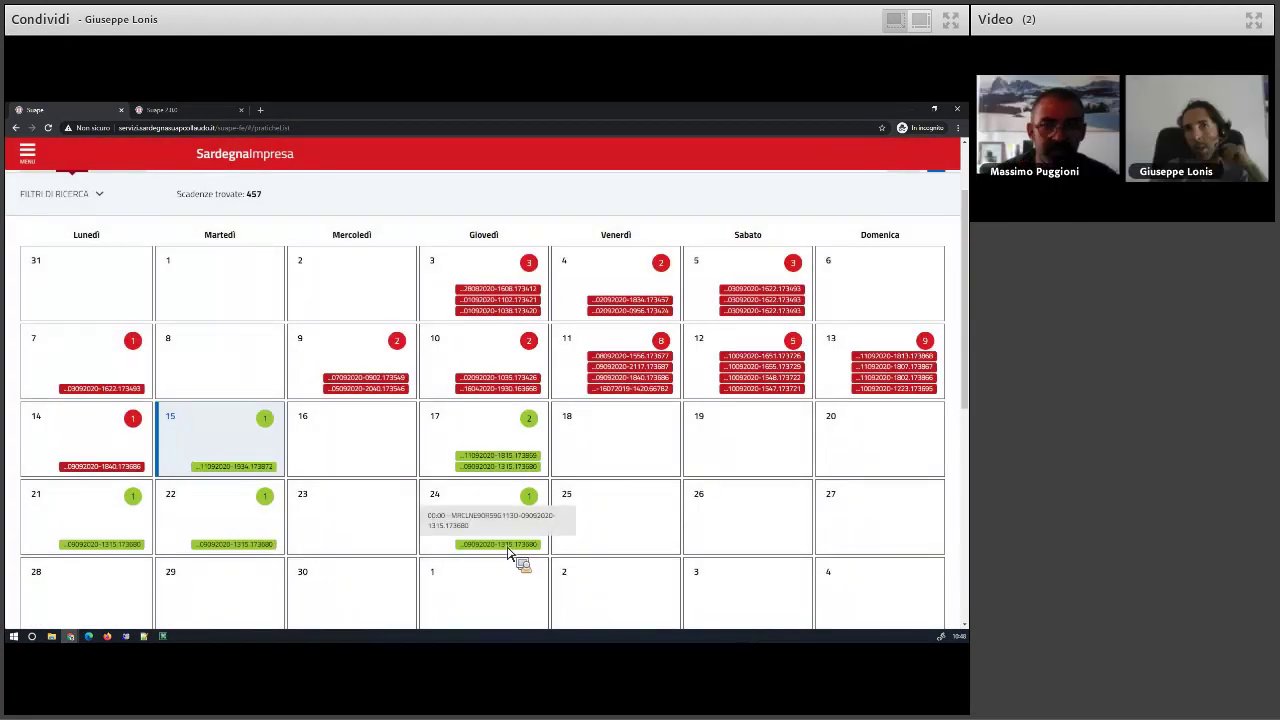
{"action": "left_click", "coordinate": [510, 551]}
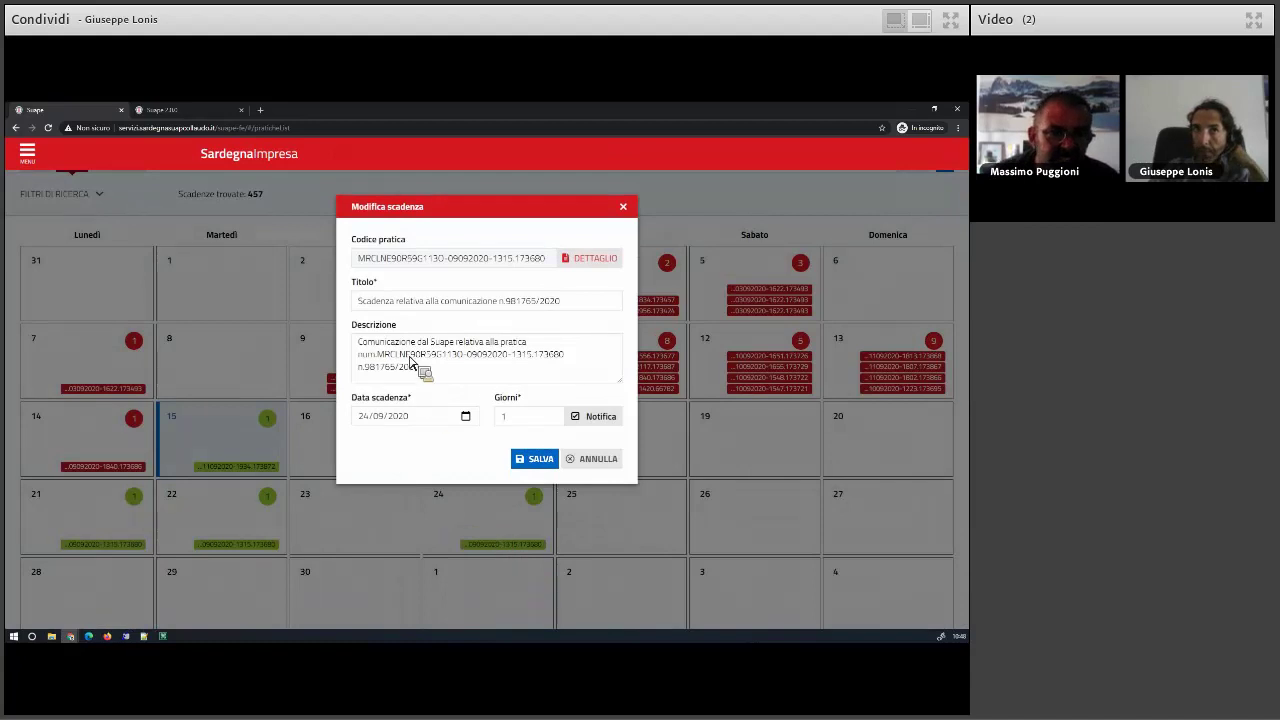
{"action": "left_click_drag", "start_coordinate": [379, 356], "coordinate": [603, 289]}
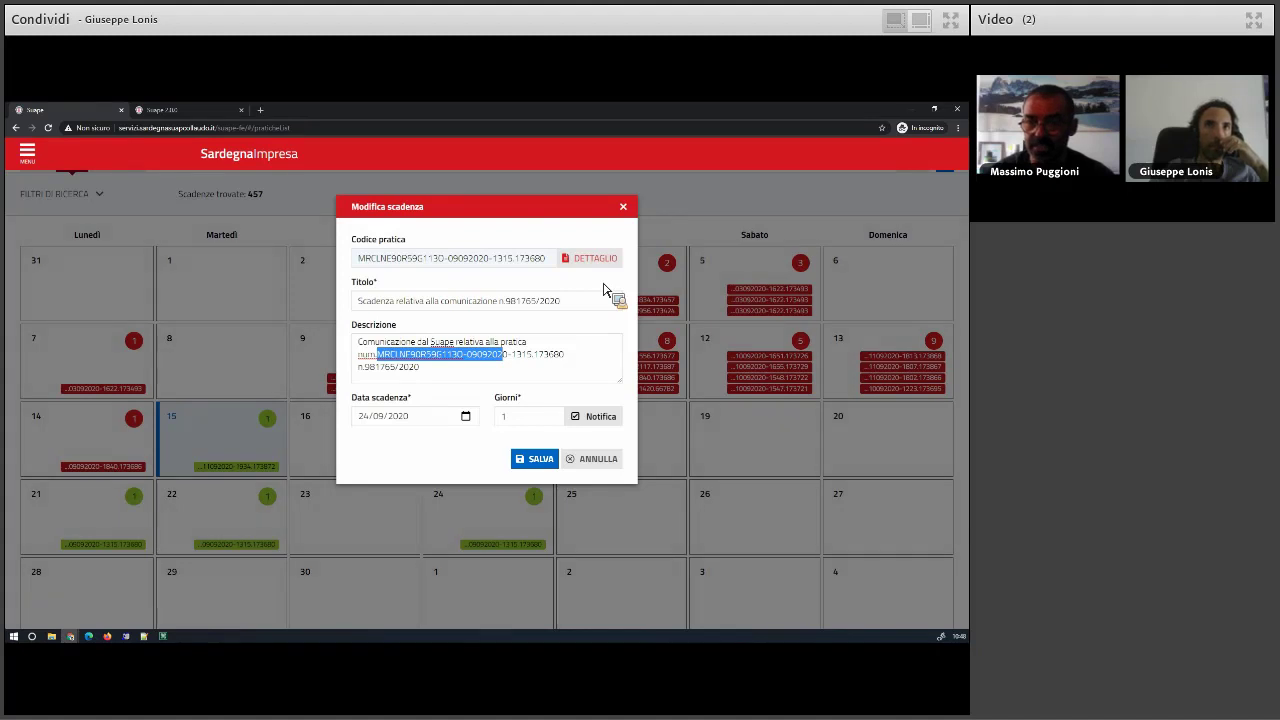
{"action": "left_click_drag", "start_coordinate": [603, 289], "coordinate": [594, 263]}
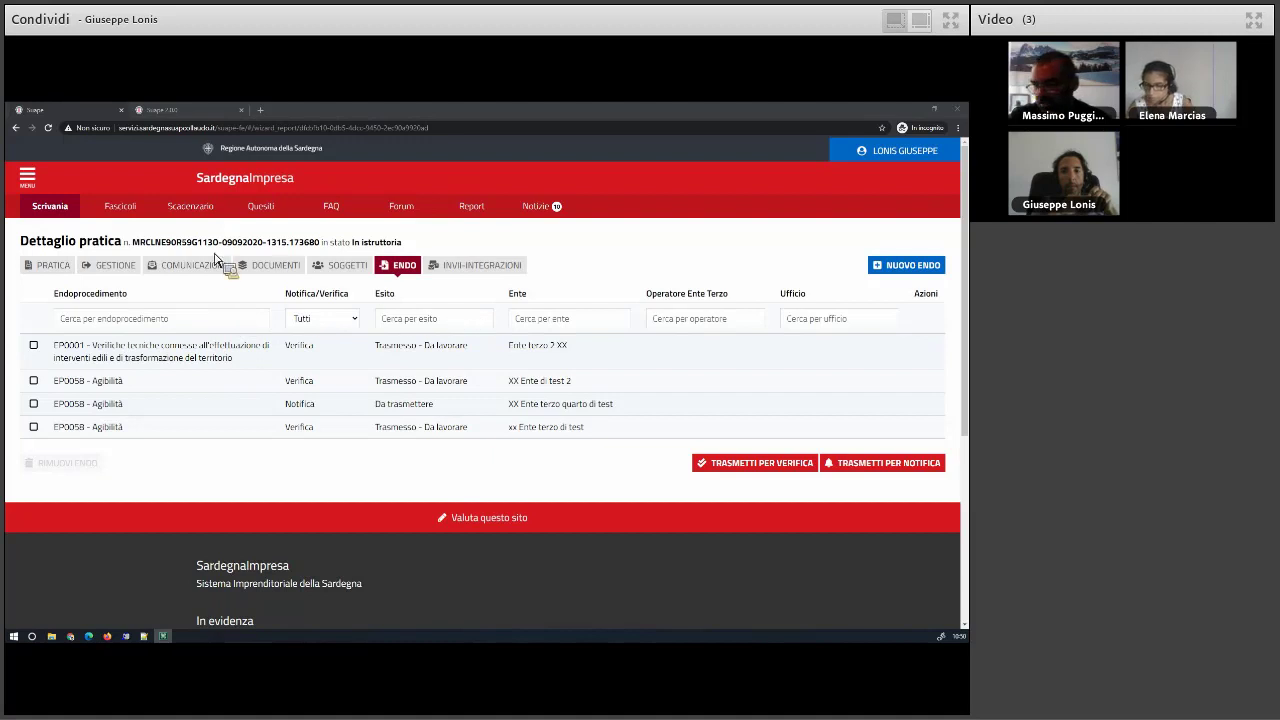
- Start a new communication for the practice and look through the communication classes
{"action": "left_click", "coordinate": [212, 265]}
{"action": "left_click", "coordinate": [938, 290]}
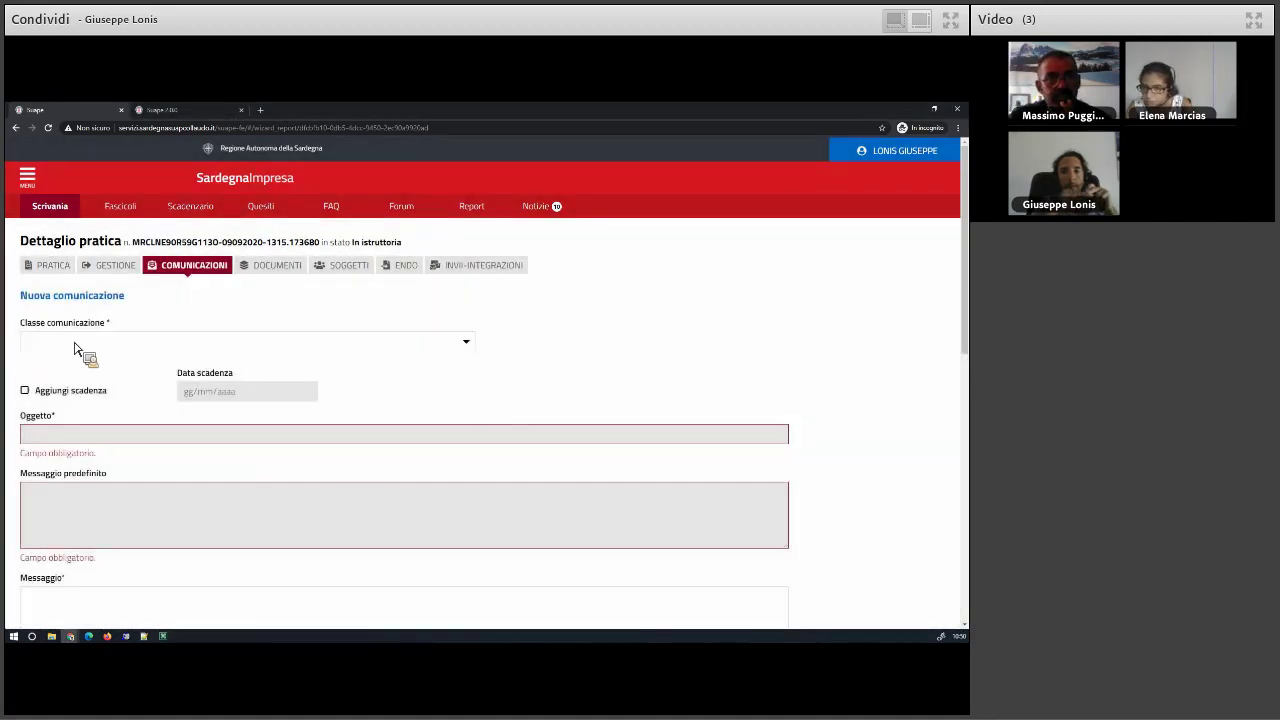
{"action": "left_click", "coordinate": [74, 348]}
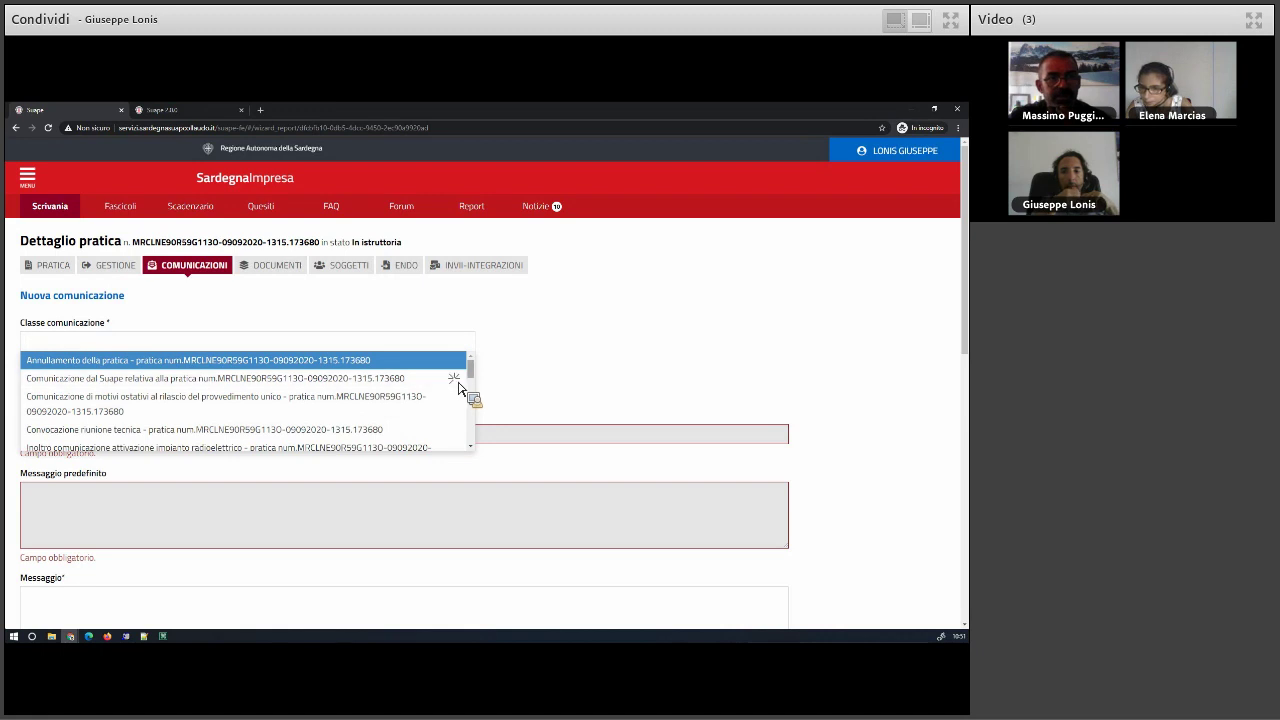
{"action": "scroll", "coordinate": [472, 400], "scroll_direction": "down", "scroll_amount": 3}
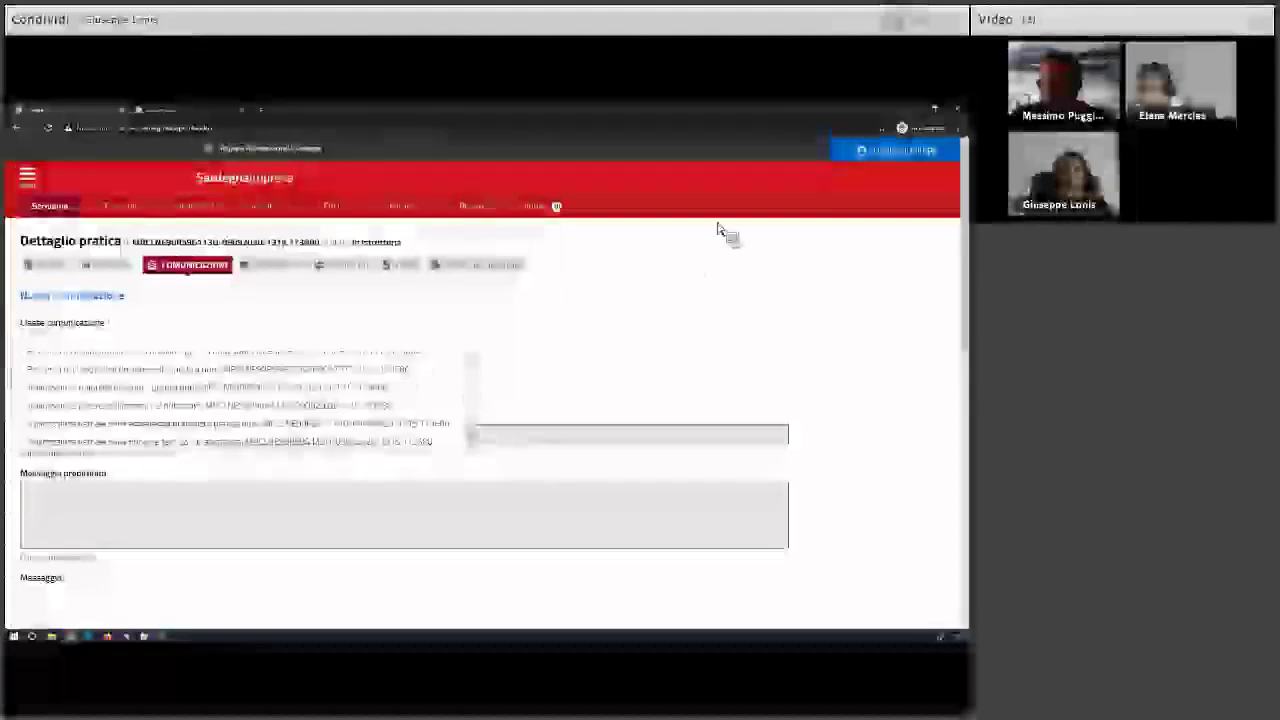
- Switch role to Operatore Struttura Ente Terzo for a test entity
{"action": "mouse_move", "coordinate": [880, 195]}
{"action": "left_click", "coordinate": [870, 228]}
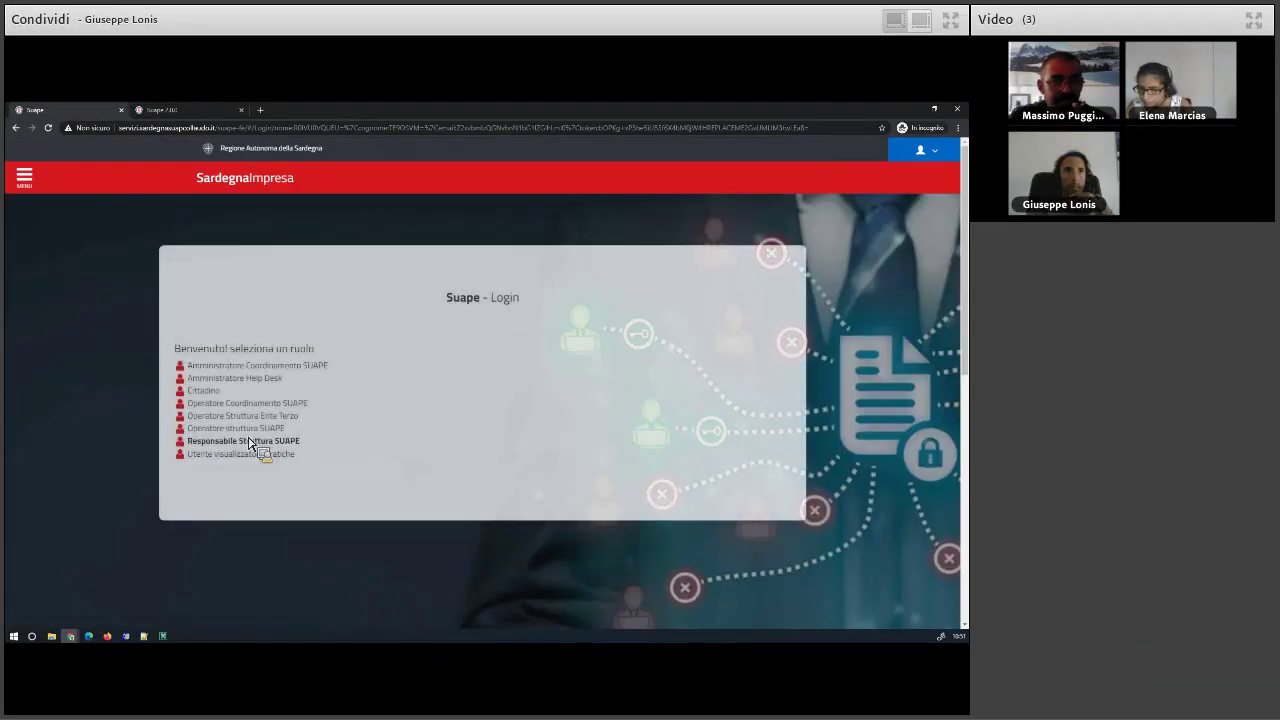
{"action": "left_click", "coordinate": [270, 415]}
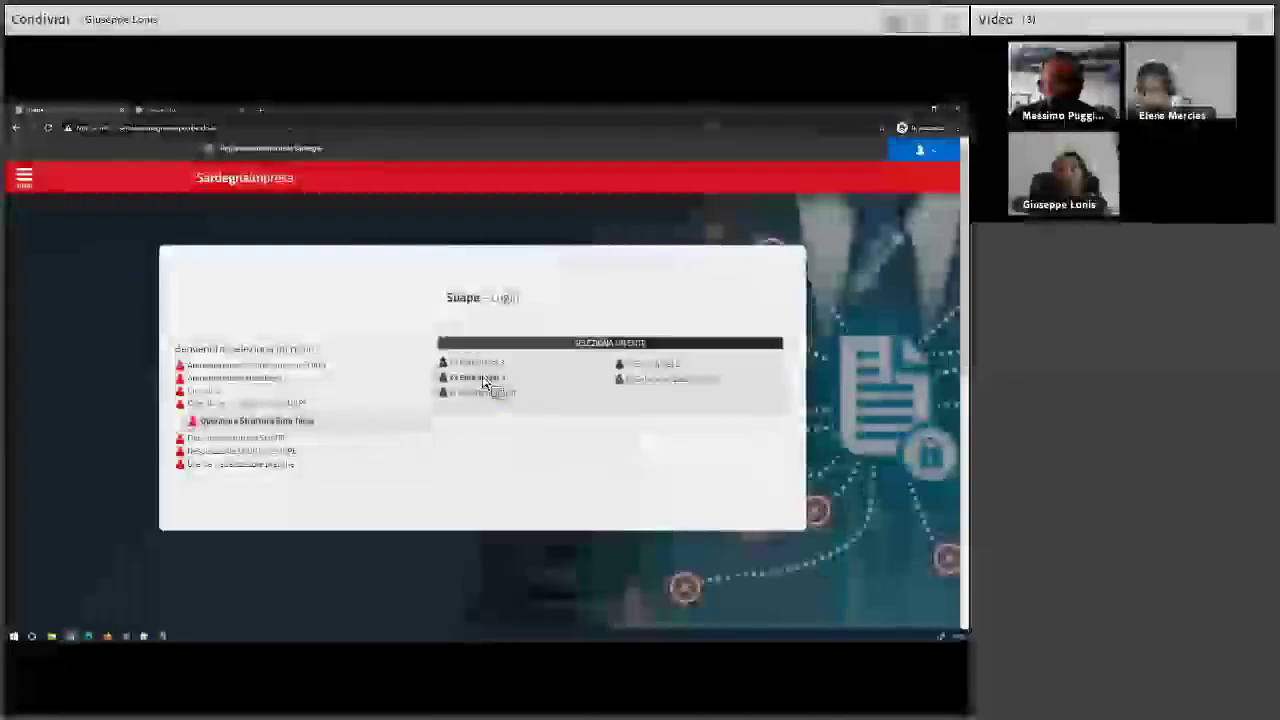
{"action": "left_click", "coordinate": [485, 380]}
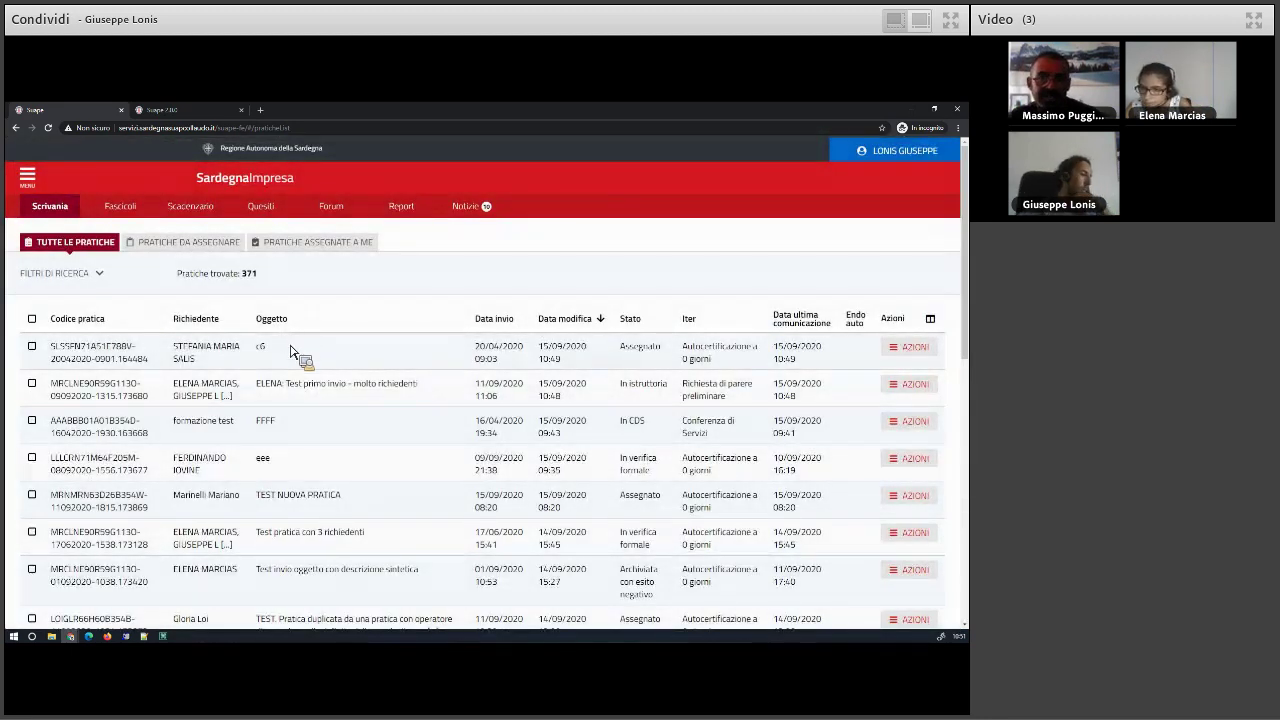
- Check the Pratiche da assegnare and Assegnate a me tabs, then open the first awaiting practice's management page
{"action": "left_click", "coordinate": [910, 348]}
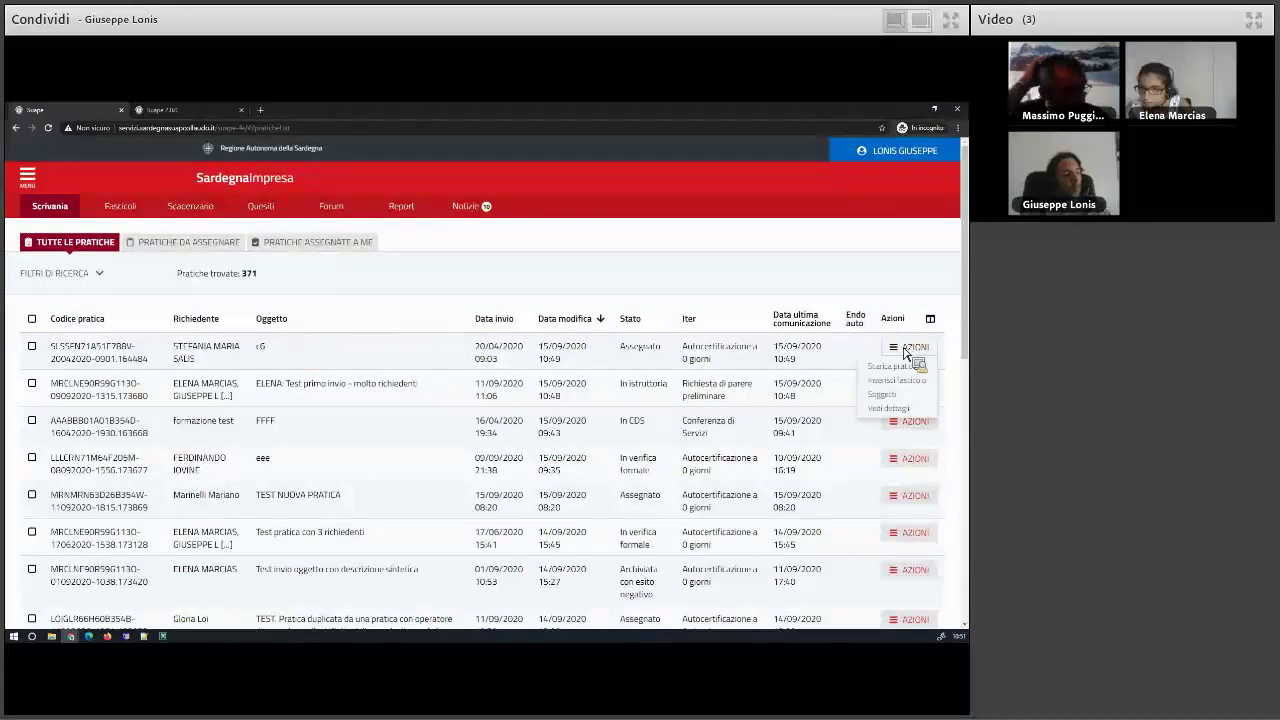
{"action": "left_click", "coordinate": [230, 243]}
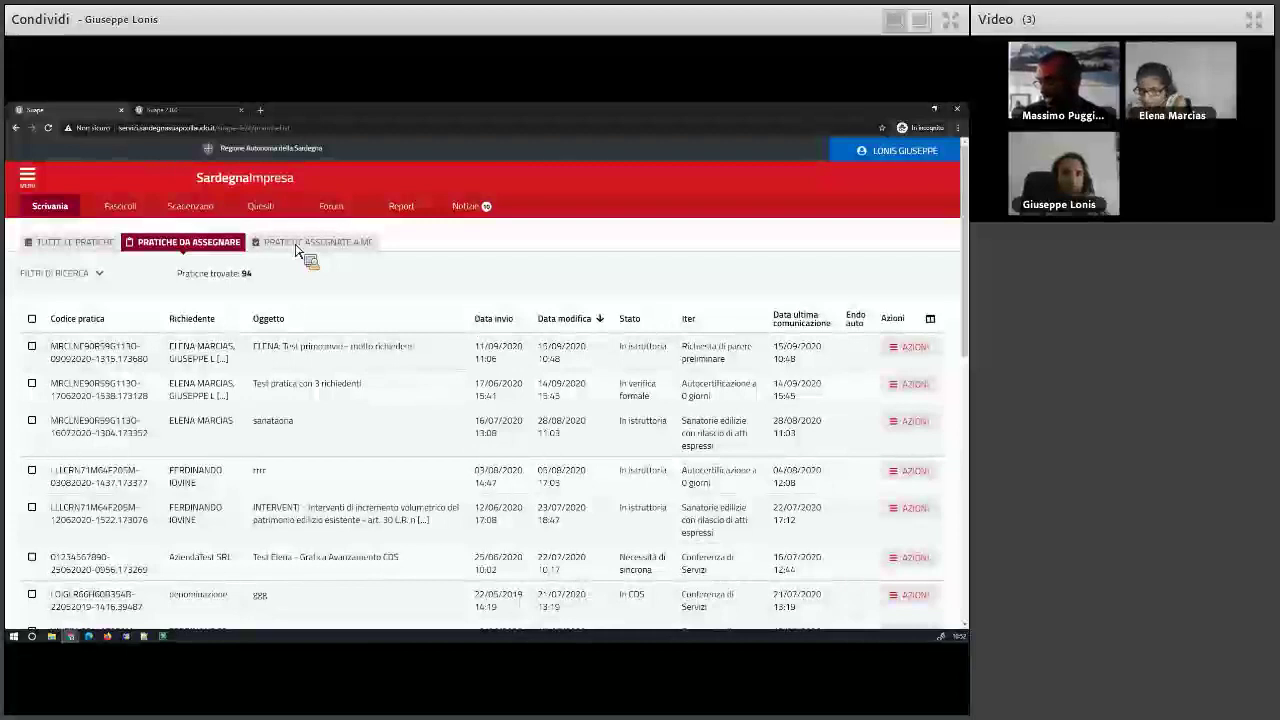
{"action": "left_click", "coordinate": [297, 249]}
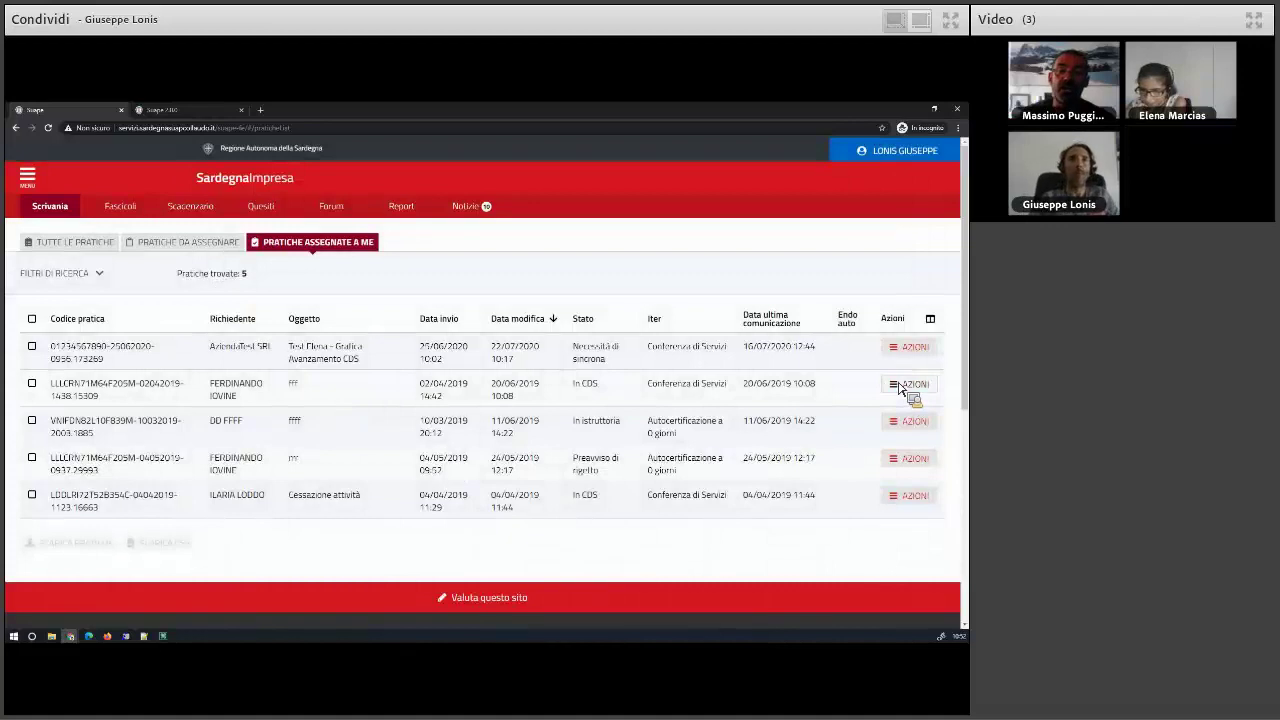
{"action": "left_click", "coordinate": [166, 244]}
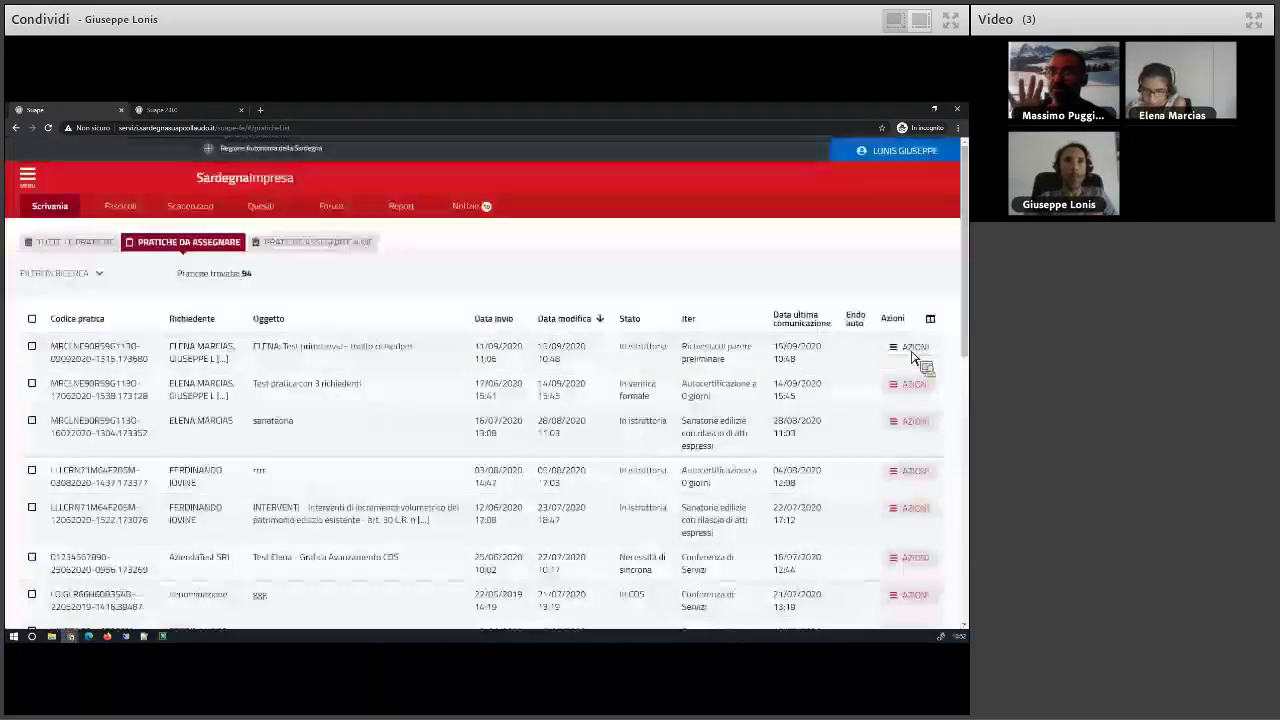
{"action": "left_click", "coordinate": [912, 352]}
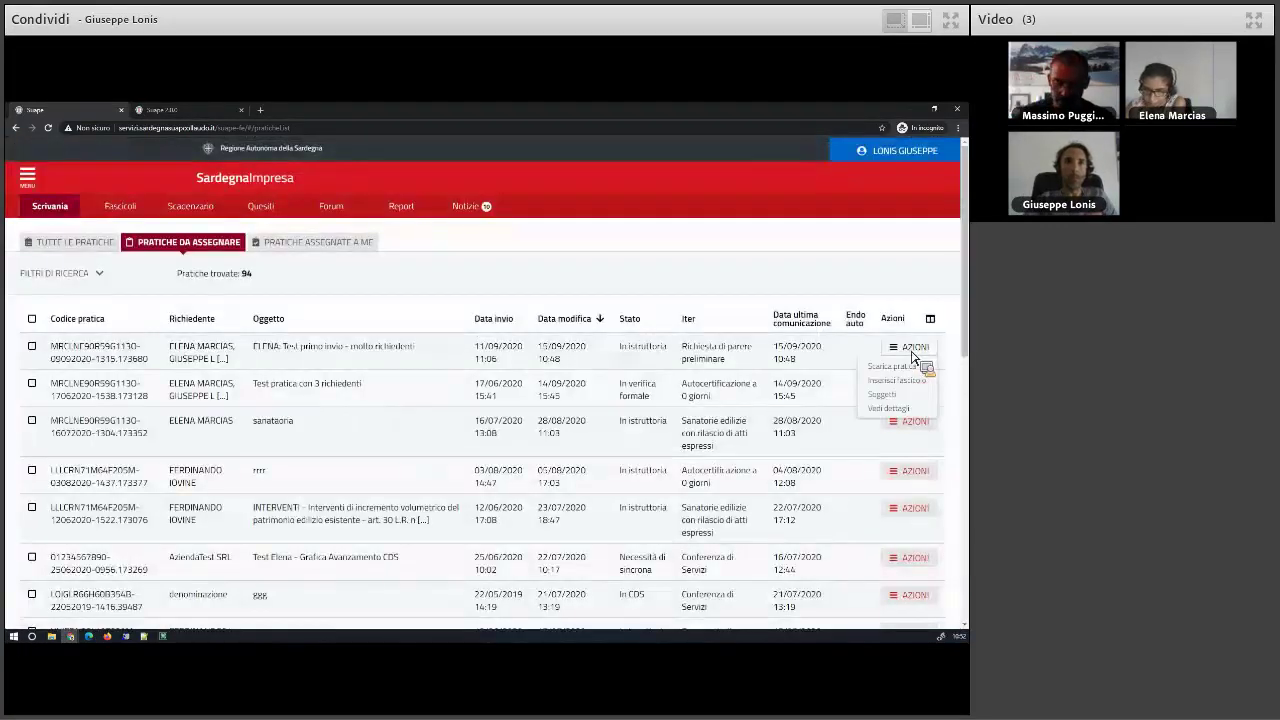
{"action": "left_click", "coordinate": [893, 408]}
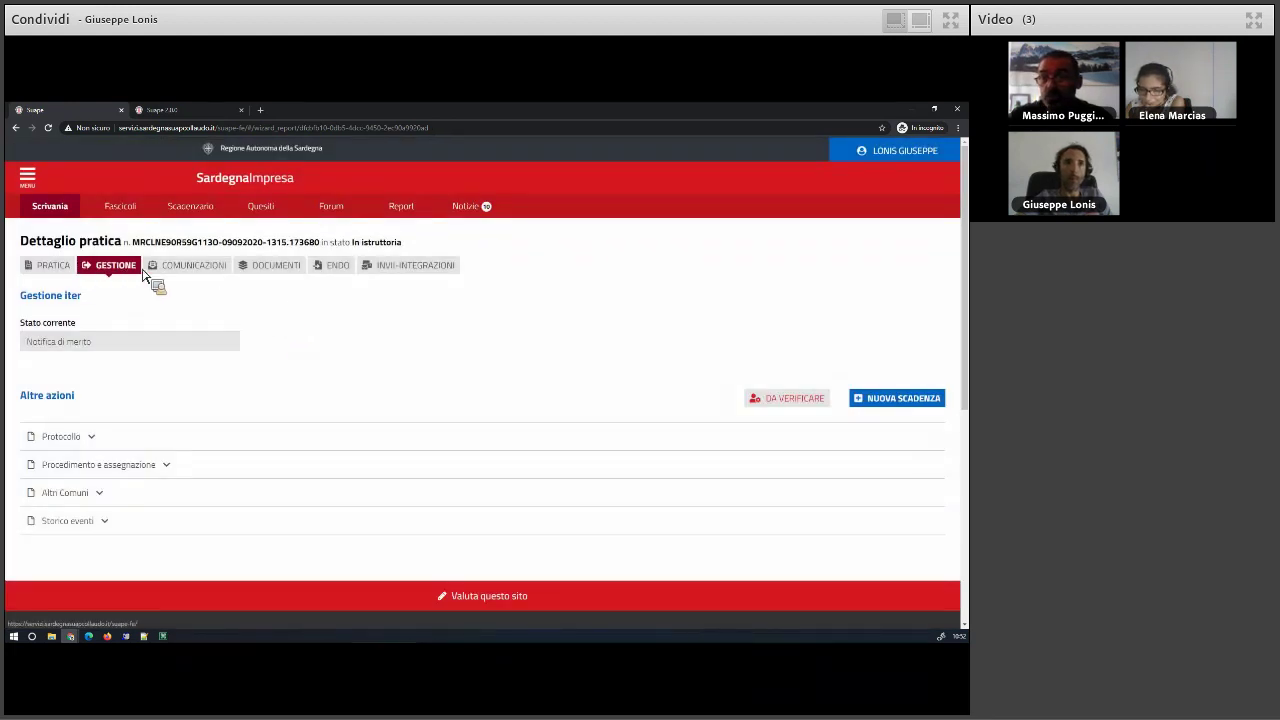
- Check the ENDO tab, expand Procedimento e assegnazione, and verify the current role
{"action": "left_click", "coordinate": [332, 271]}
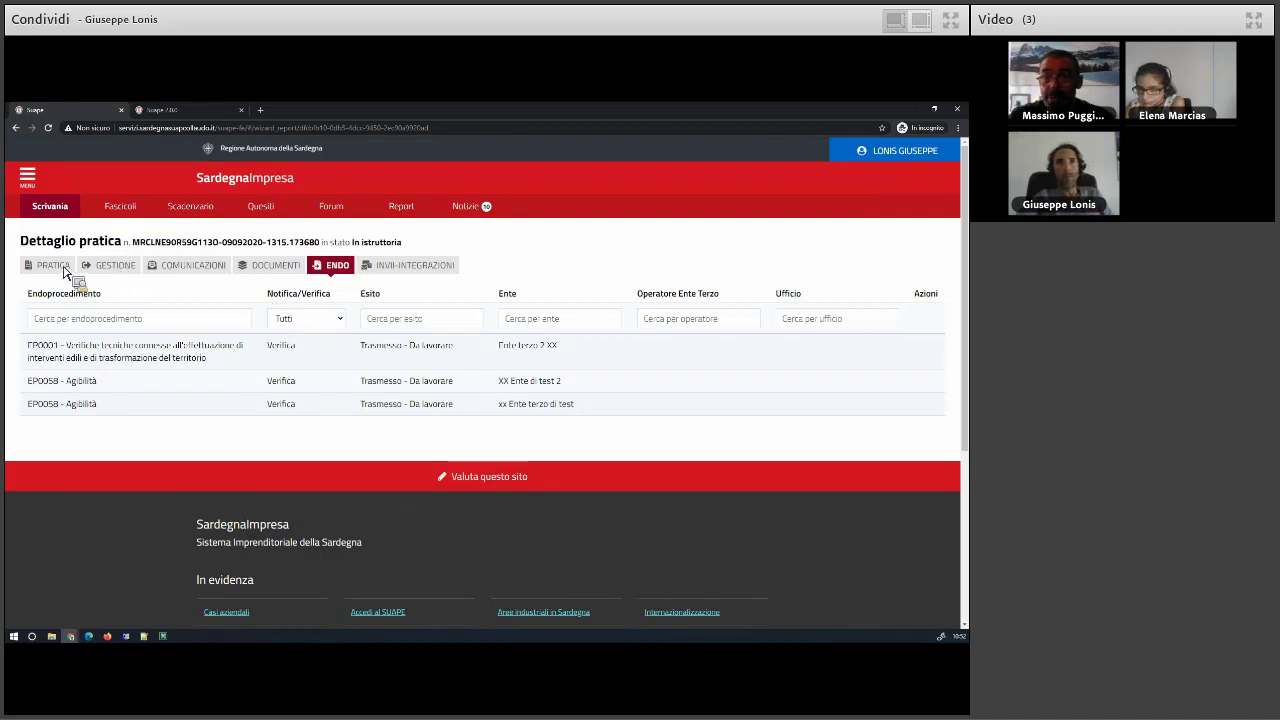
{"action": "left_click", "coordinate": [118, 266]}
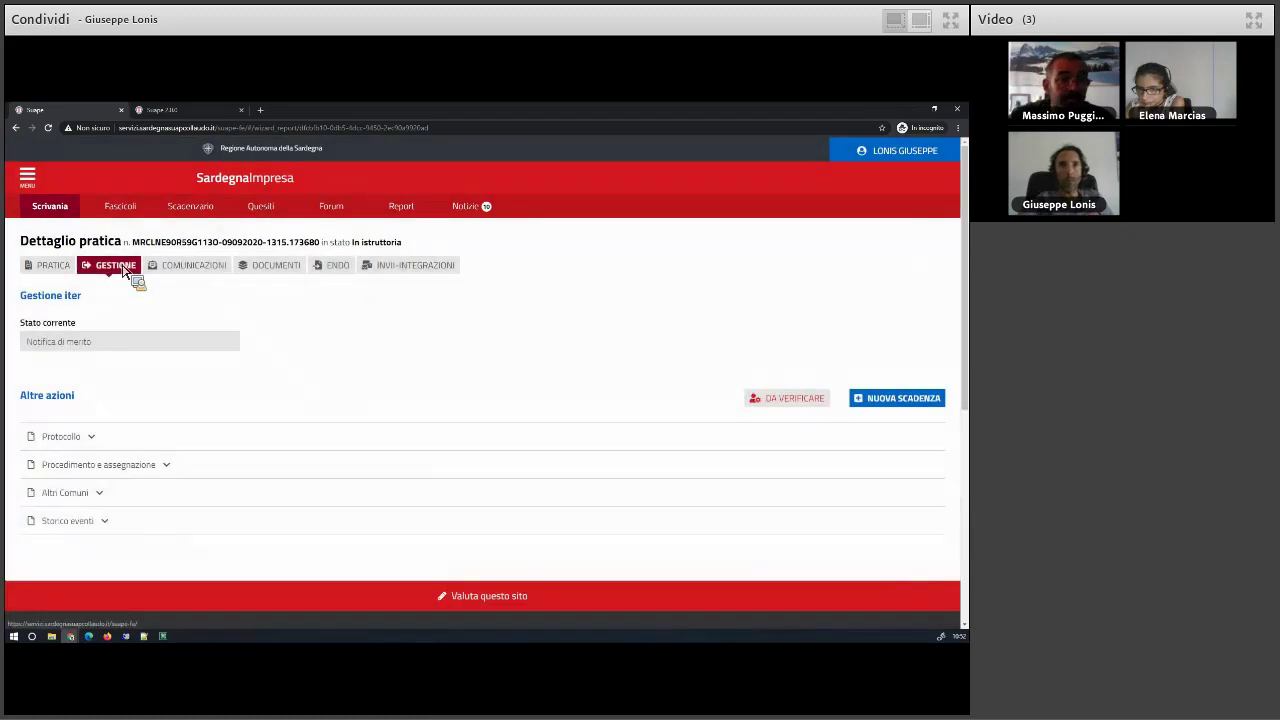
{"action": "left_click", "coordinate": [131, 465]}
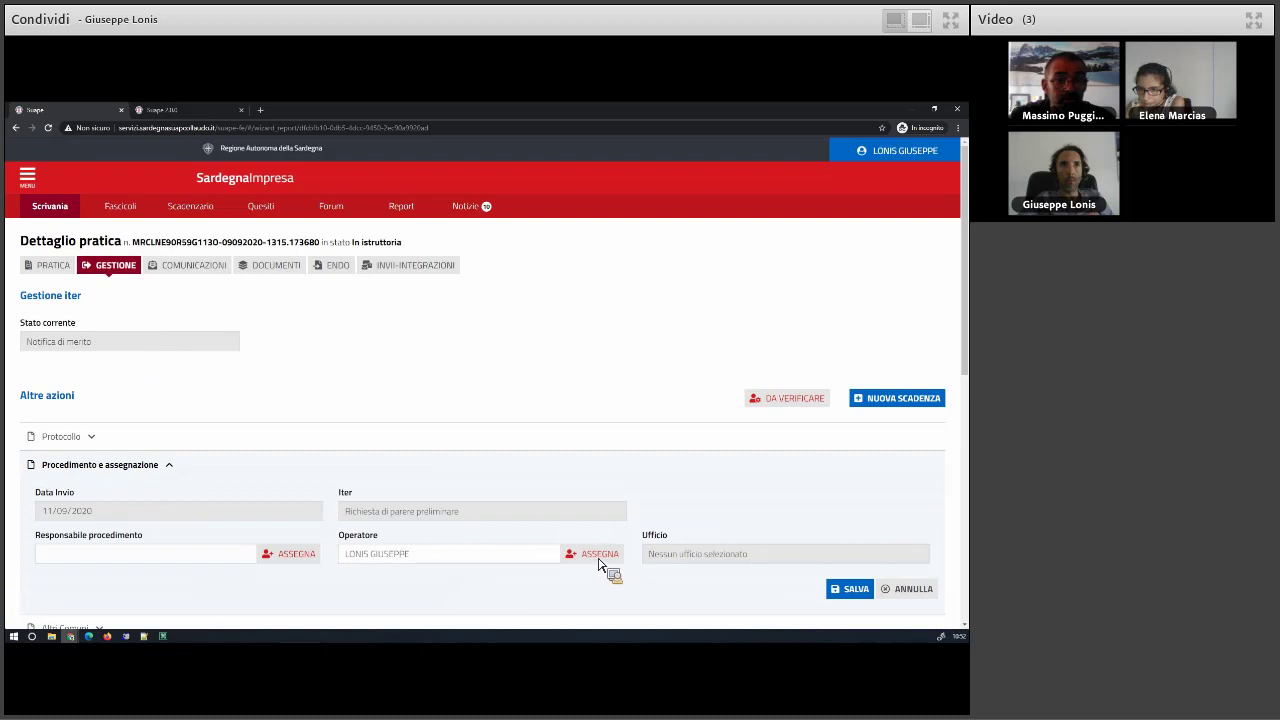
{"action": "left_click", "coordinate": [902, 153]}
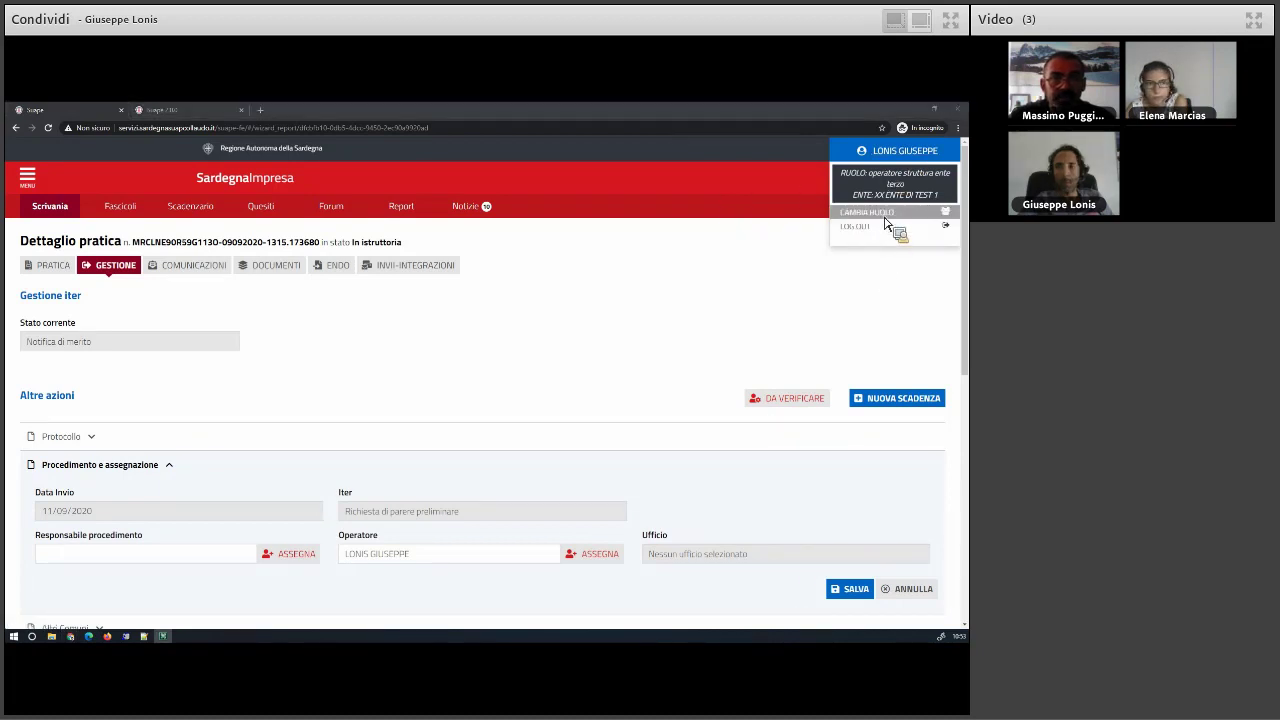
- Log out and log back in as Operatore Struttura Ente Terzo for XX Ente di test 1
{"action": "left_click", "coordinate": [340, 266]}
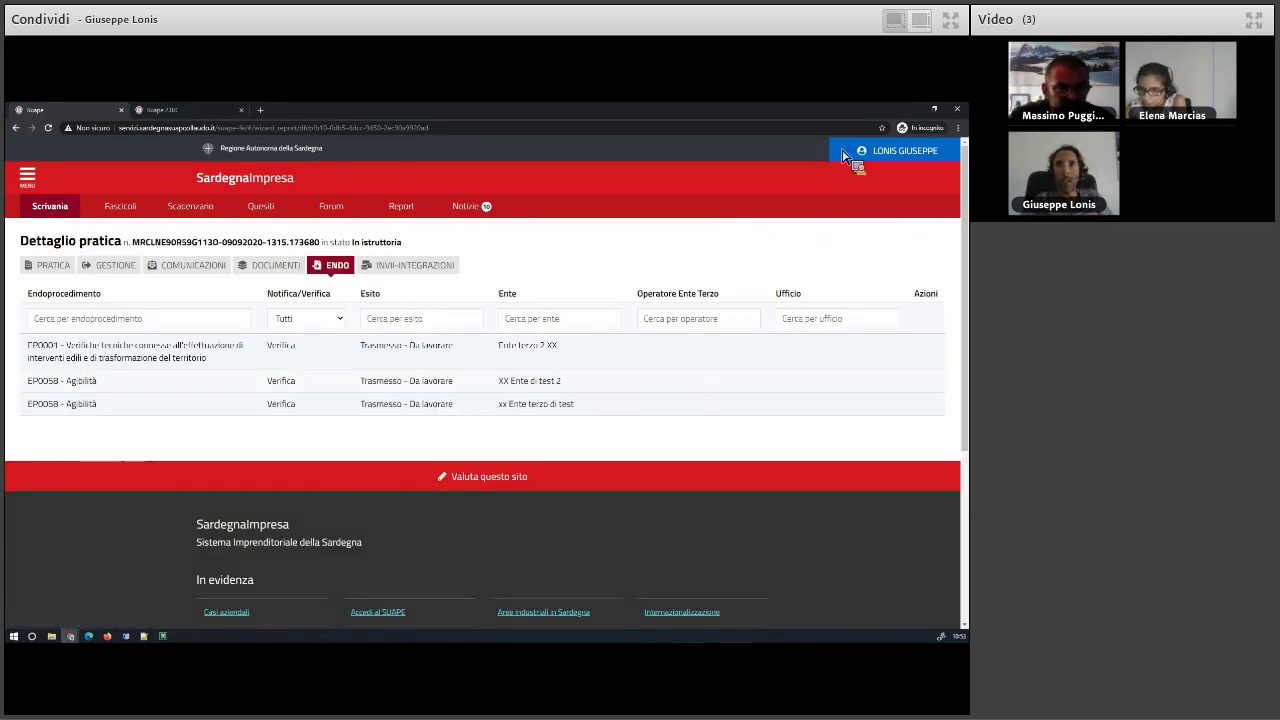
{"action": "left_click", "coordinate": [885, 152]}
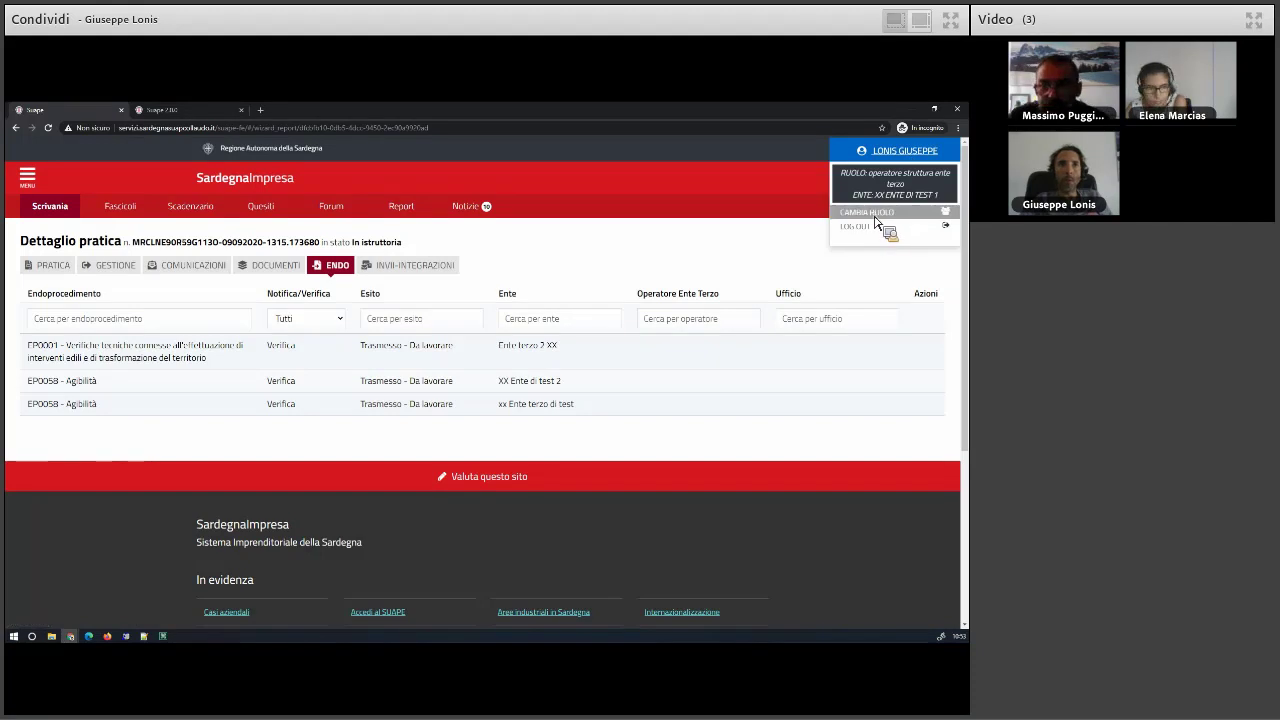
{"action": "left_click", "coordinate": [857, 225]}
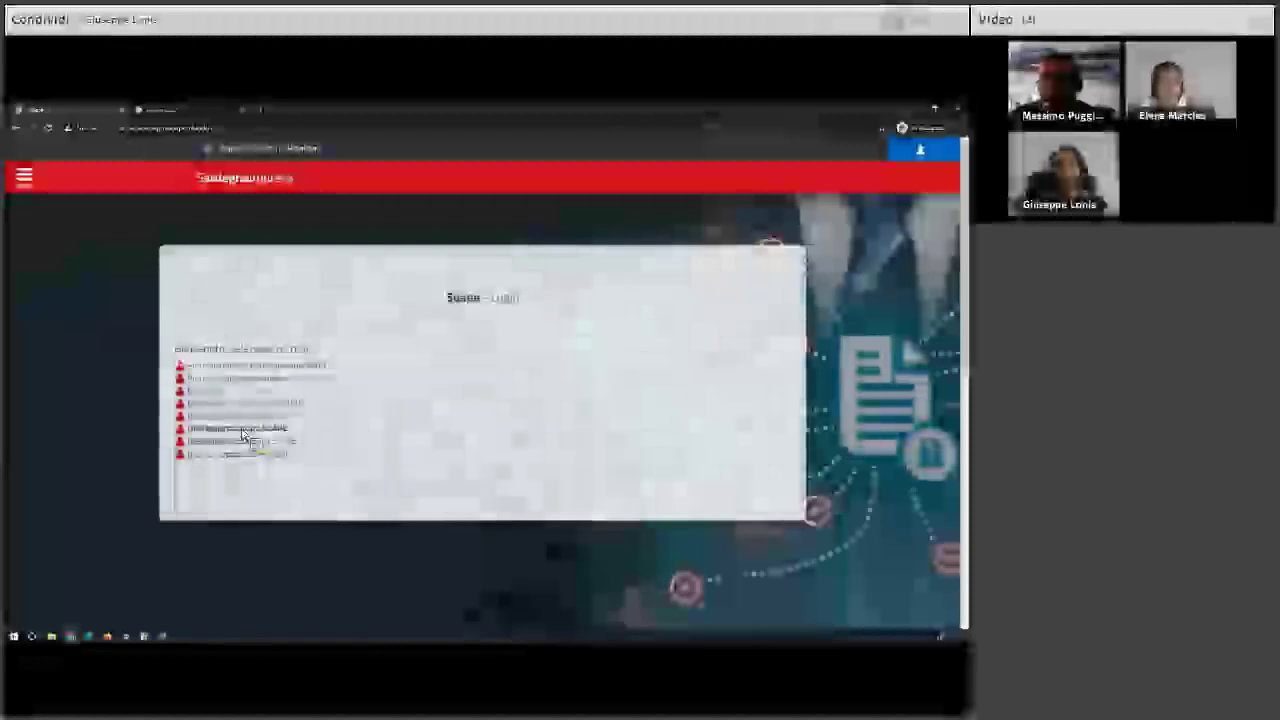
{"action": "left_click", "coordinate": [245, 416]}
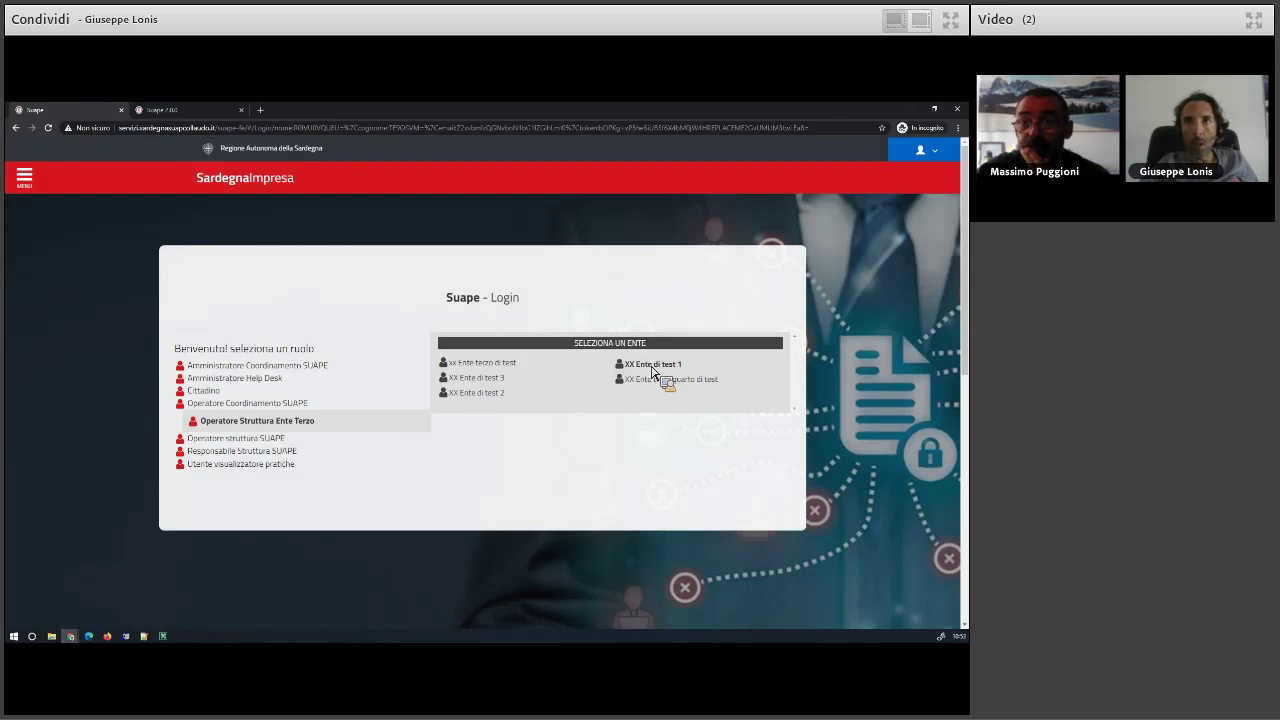
{"action": "left_click", "coordinate": [652, 365]}
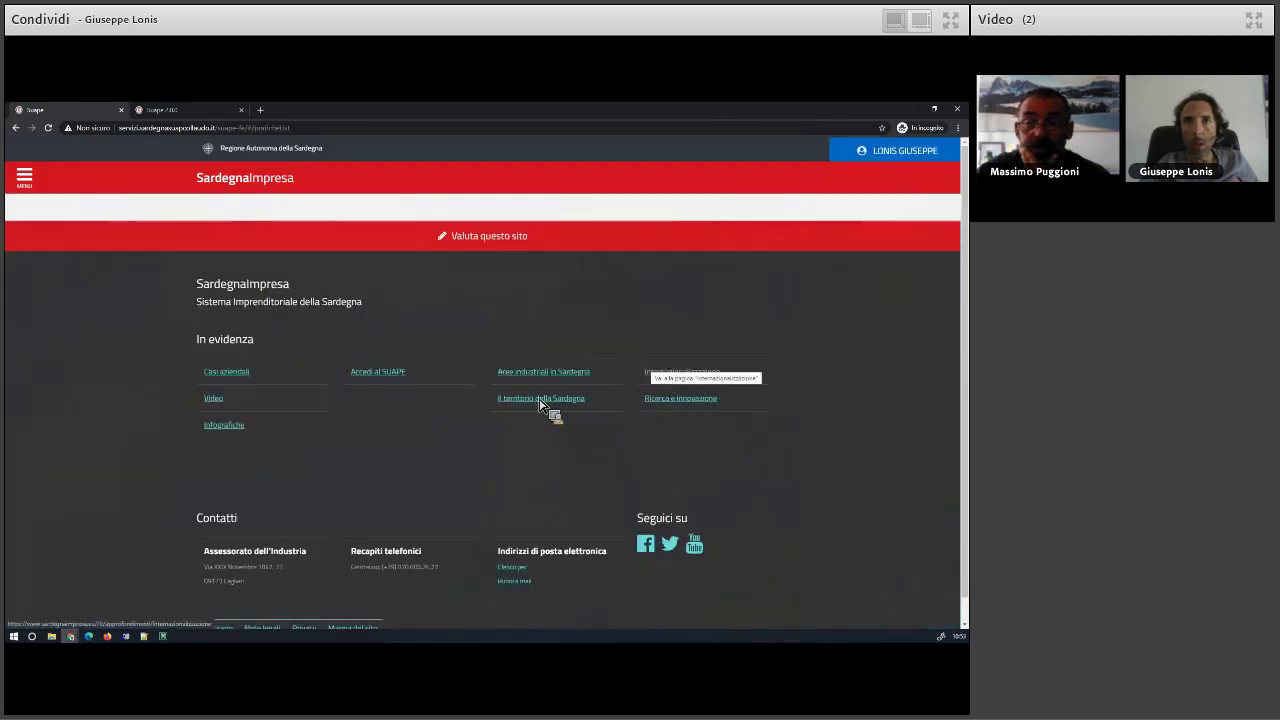
{"action": "left_click", "coordinate": [543, 408]}
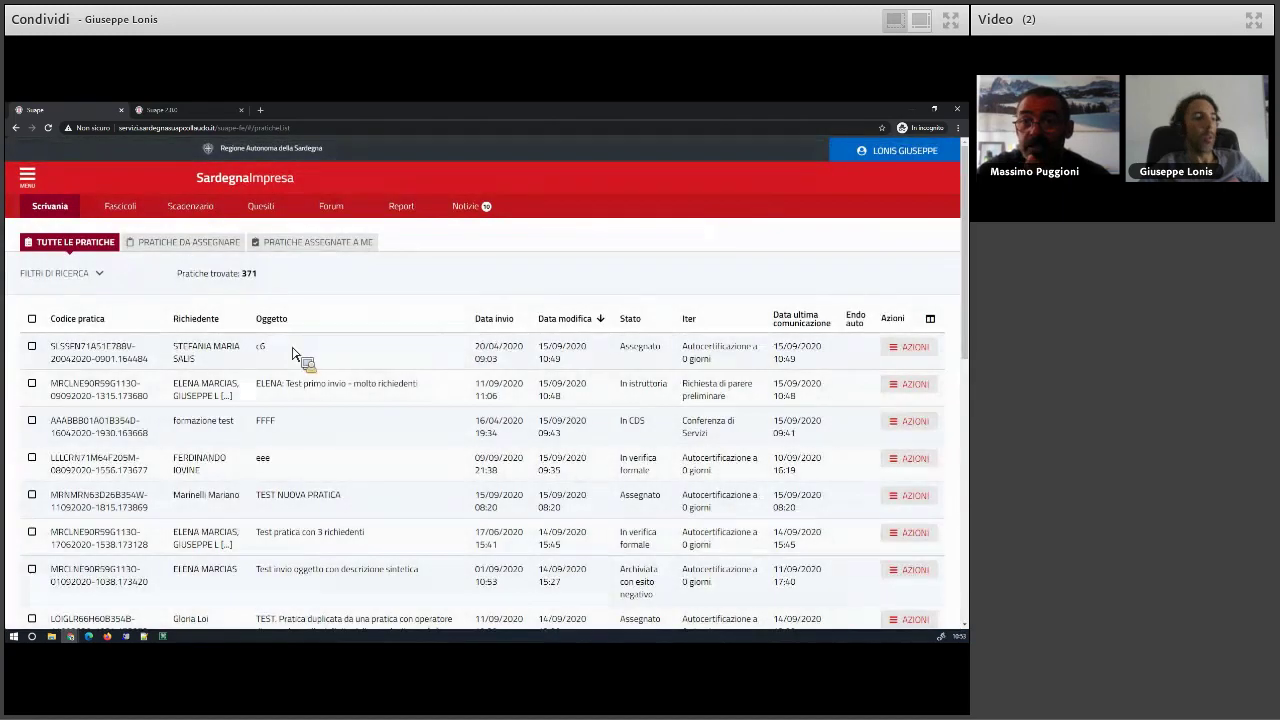
- Open the actions menu for the first practice in the list, the Assegnato one
{"action": "left_click", "coordinate": [915, 348]}
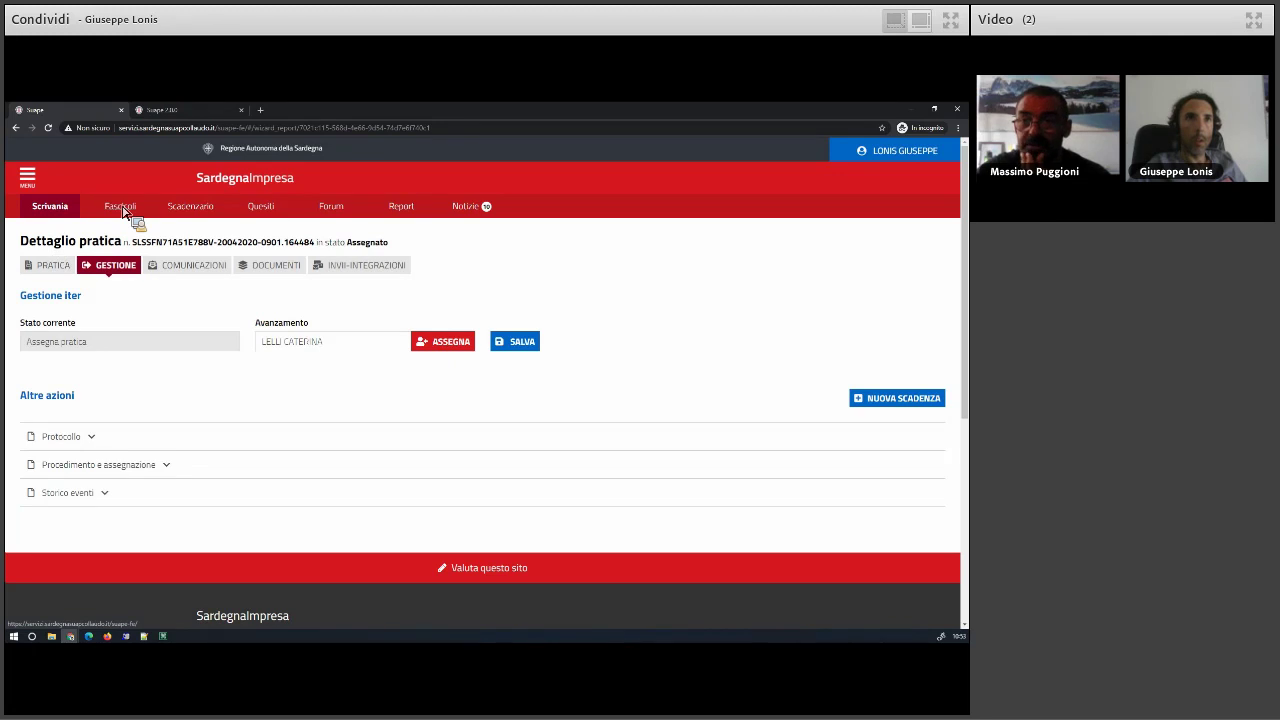
- Check that the role is third-party body operator for XX Ente di test 1, then go to Fascicoli
{"action": "left_click", "coordinate": [903, 165]}
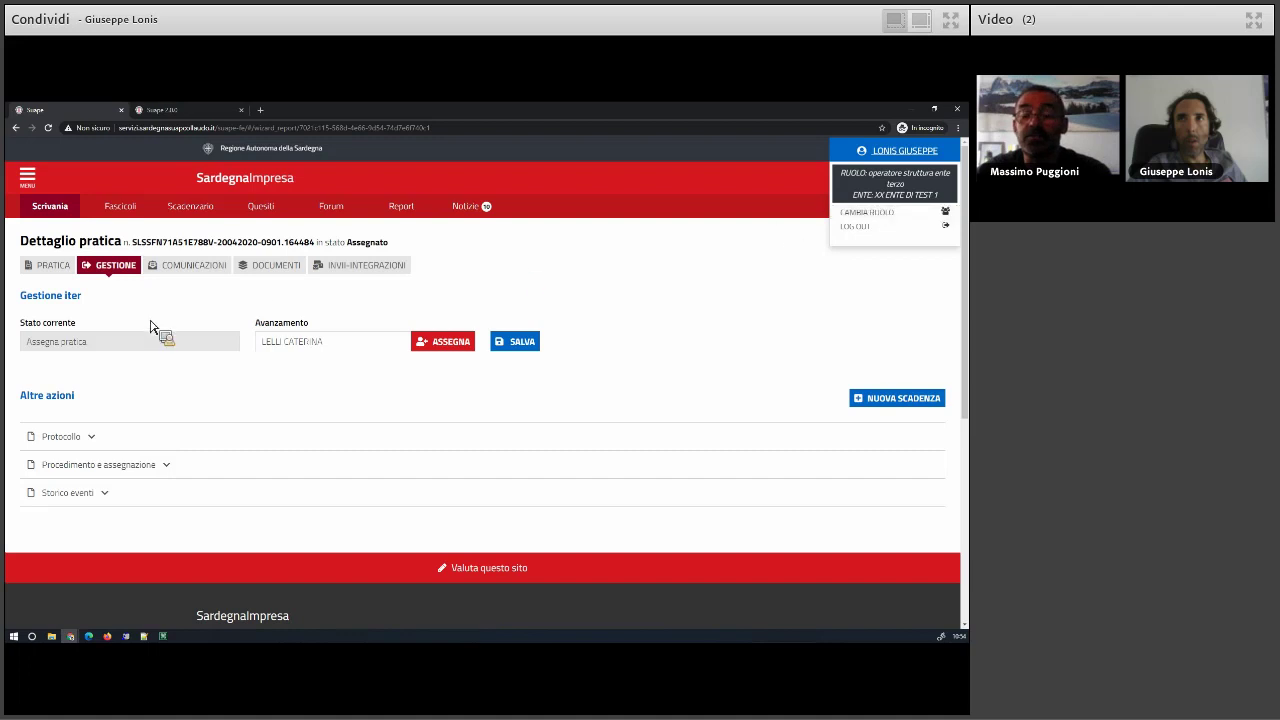
{"action": "left_click", "coordinate": [122, 207]}
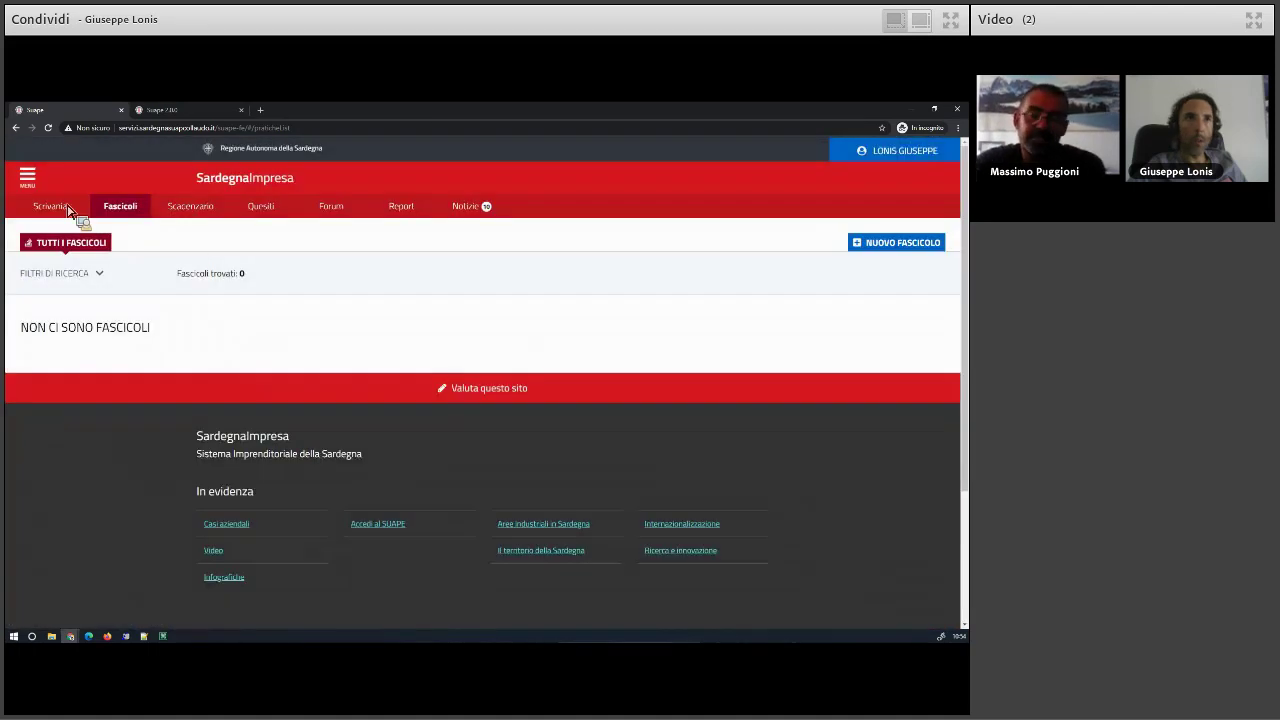
- Filter the desk by the Conferenza di Servizi iter and show the 3 practices assigned to me
{"action": "left_click", "coordinate": [70, 207]}
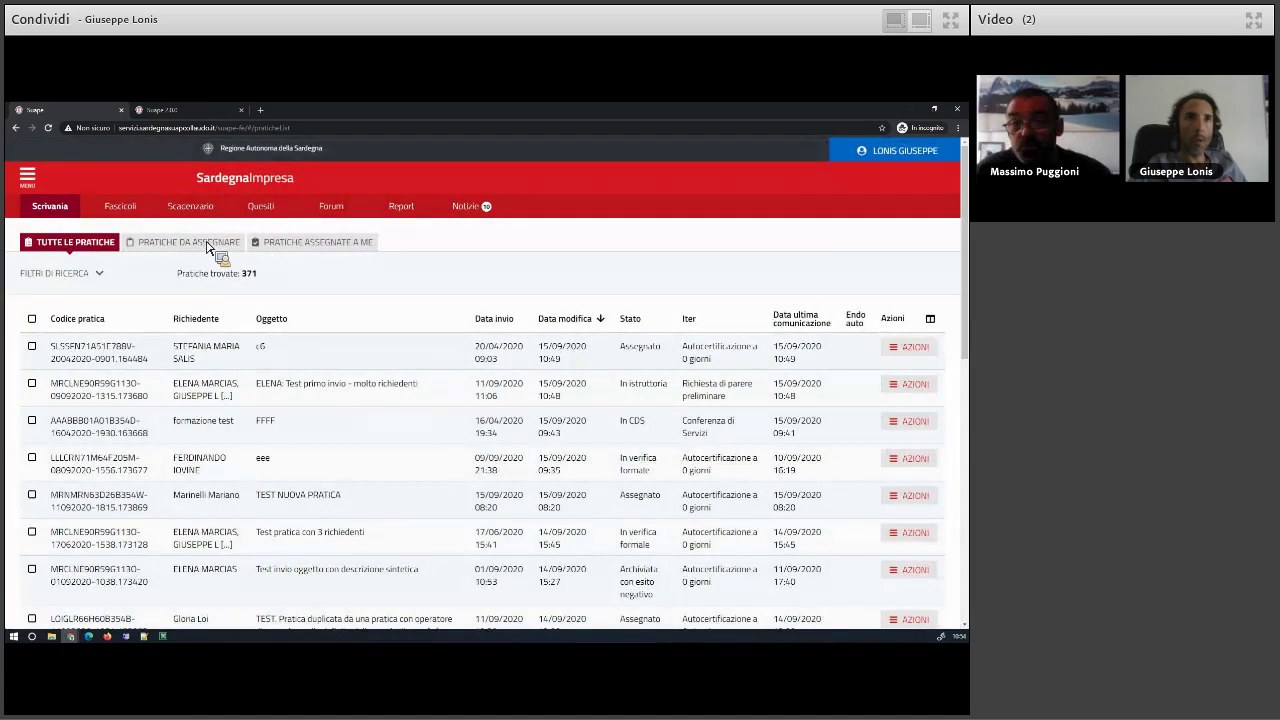
{"action": "left_click", "coordinate": [100, 273]}
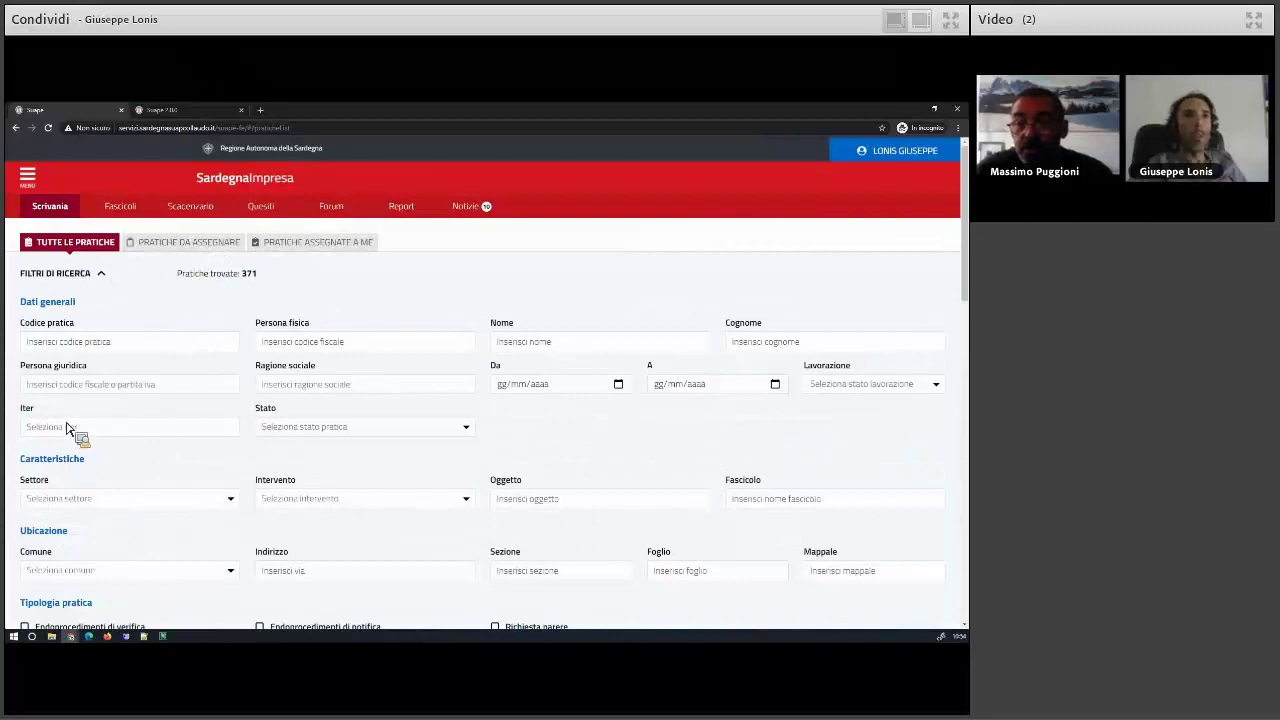
{"action": "left_click", "coordinate": [74, 428]}
{"action": "left_click", "coordinate": [66, 518]}
{"action": "scroll", "coordinate": [78, 530], "scroll_direction": "down", "scroll_amount": 2}
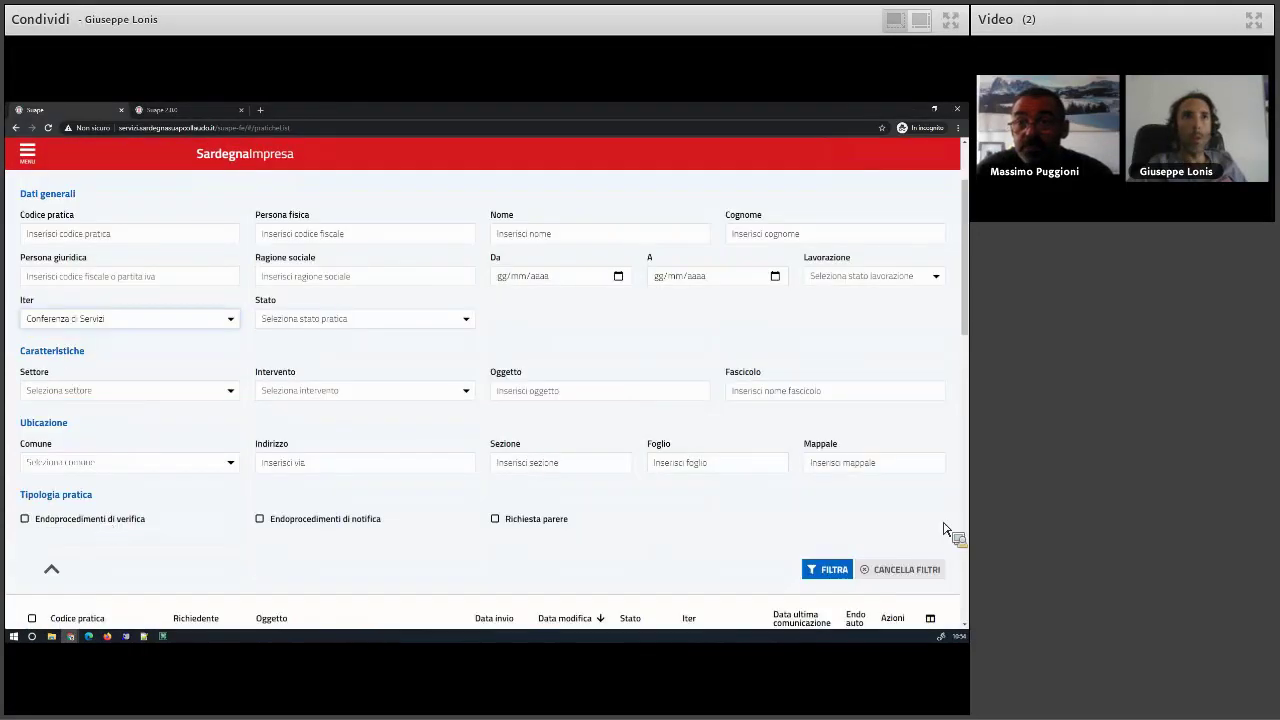
{"action": "scroll", "coordinate": [900, 530], "scroll_direction": "down", "scroll_amount": 1}
{"action": "left_click", "coordinate": [830, 527]}
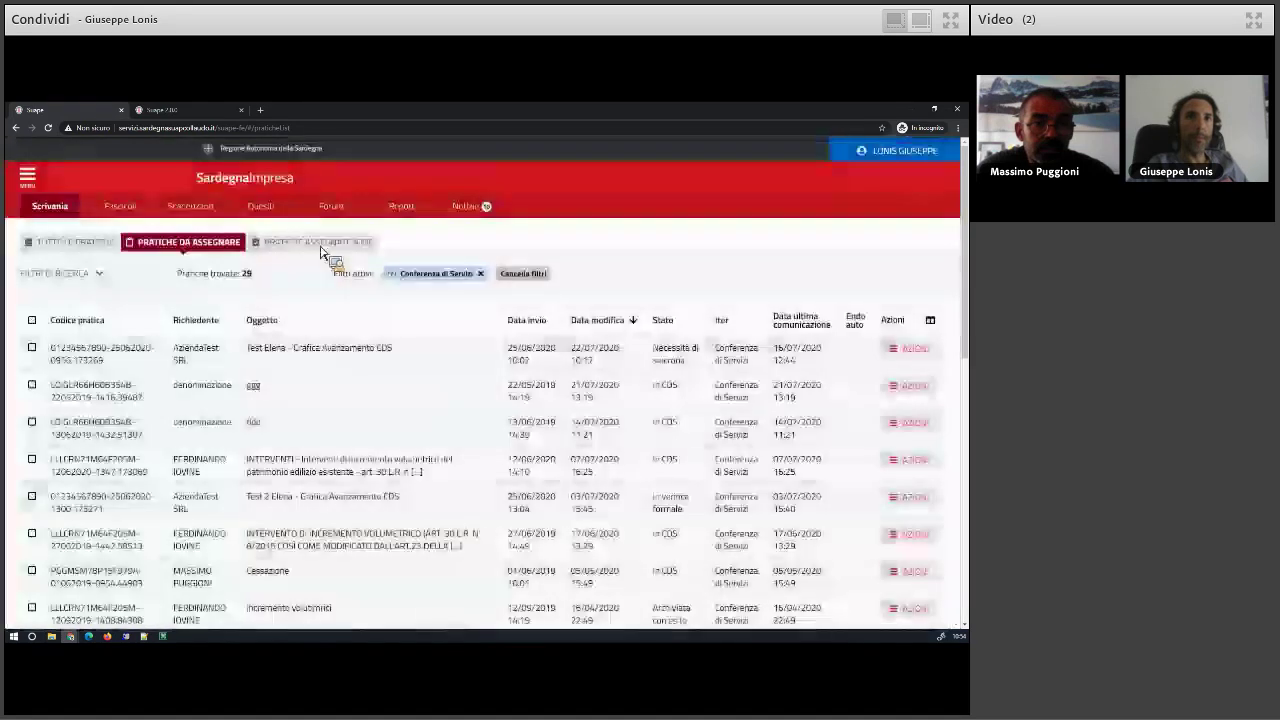
{"action": "left_click", "coordinate": [328, 246]}
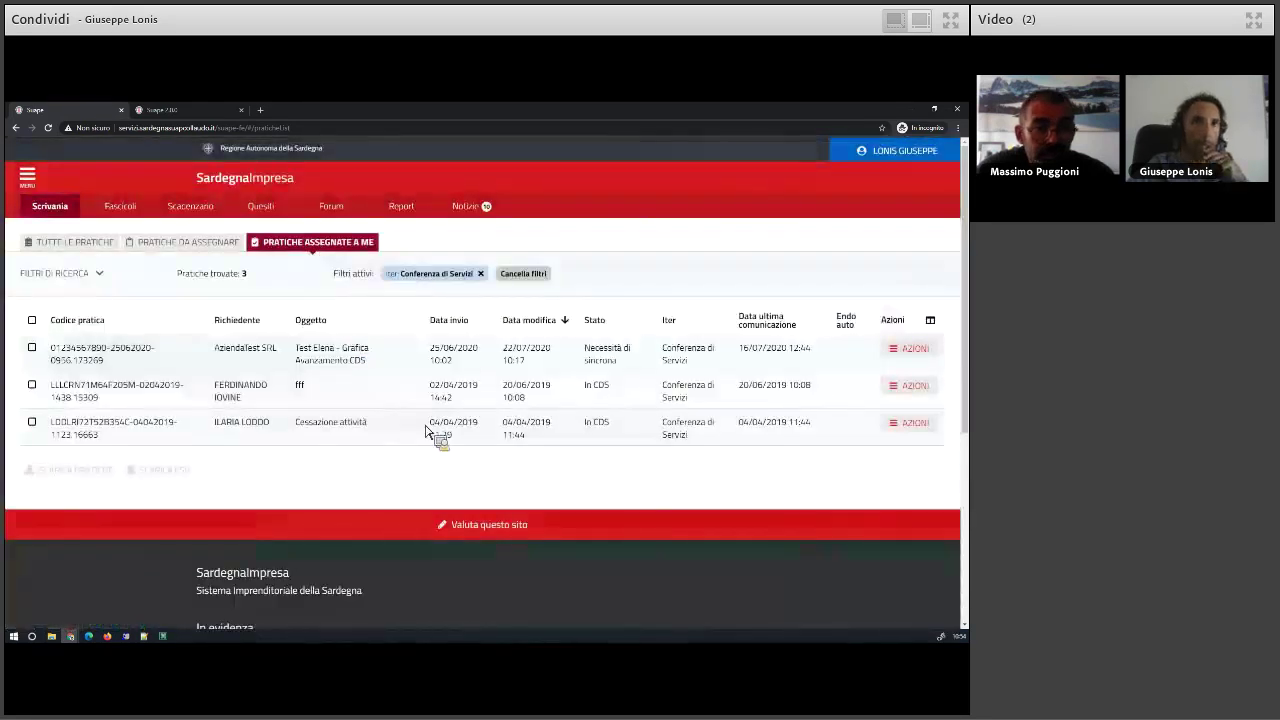
- Open the first Conferenza di Servizi practice's details and look over its endoprocedures
{"action": "left_click", "coordinate": [913, 348]}
{"action": "left_click", "coordinate": [900, 407]}
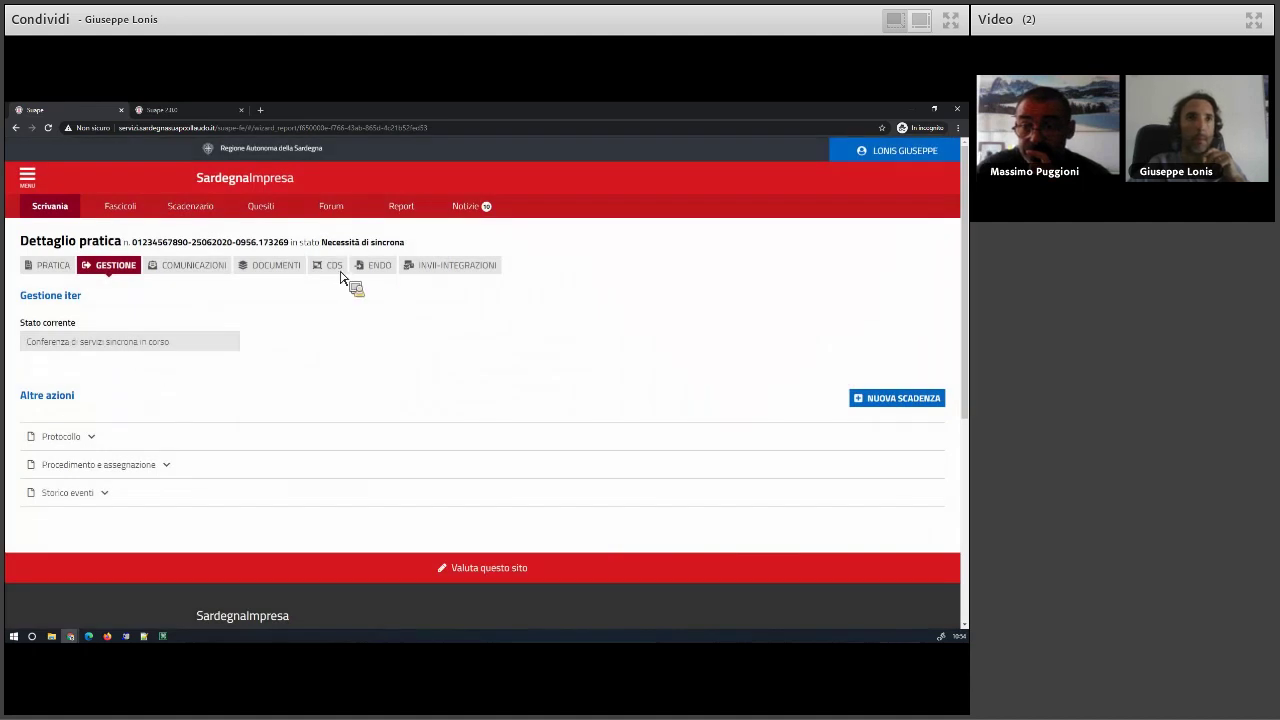
{"action": "left_click", "coordinate": [372, 267]}
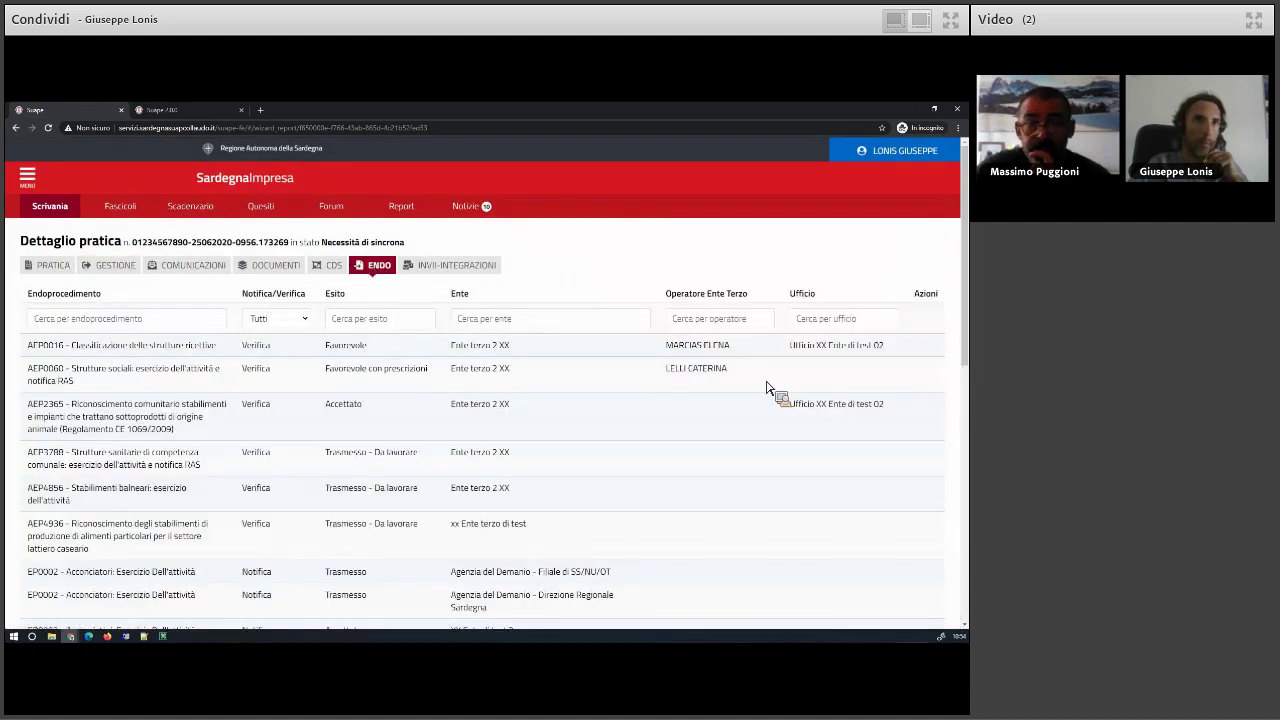
{"action": "scroll", "coordinate": [767, 390], "scroll_direction": "down", "scroll_amount": 3}
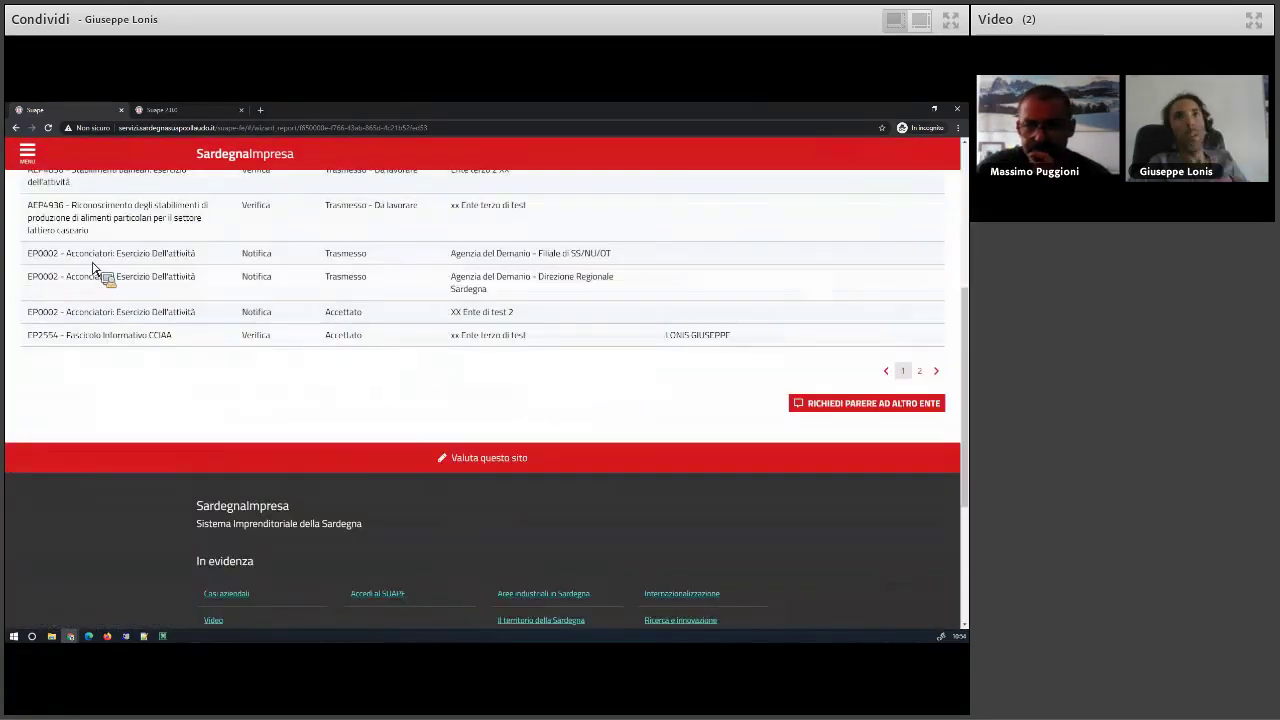
{"action": "scroll", "coordinate": [95, 275], "scroll_direction": "up", "scroll_amount": 3}
{"action": "left_click", "coordinate": [100, 266]}
- Assign myself as the practice's operator, then view its 16 asynchronous service conferences
{"action": "left_click", "coordinate": [98, 466]}
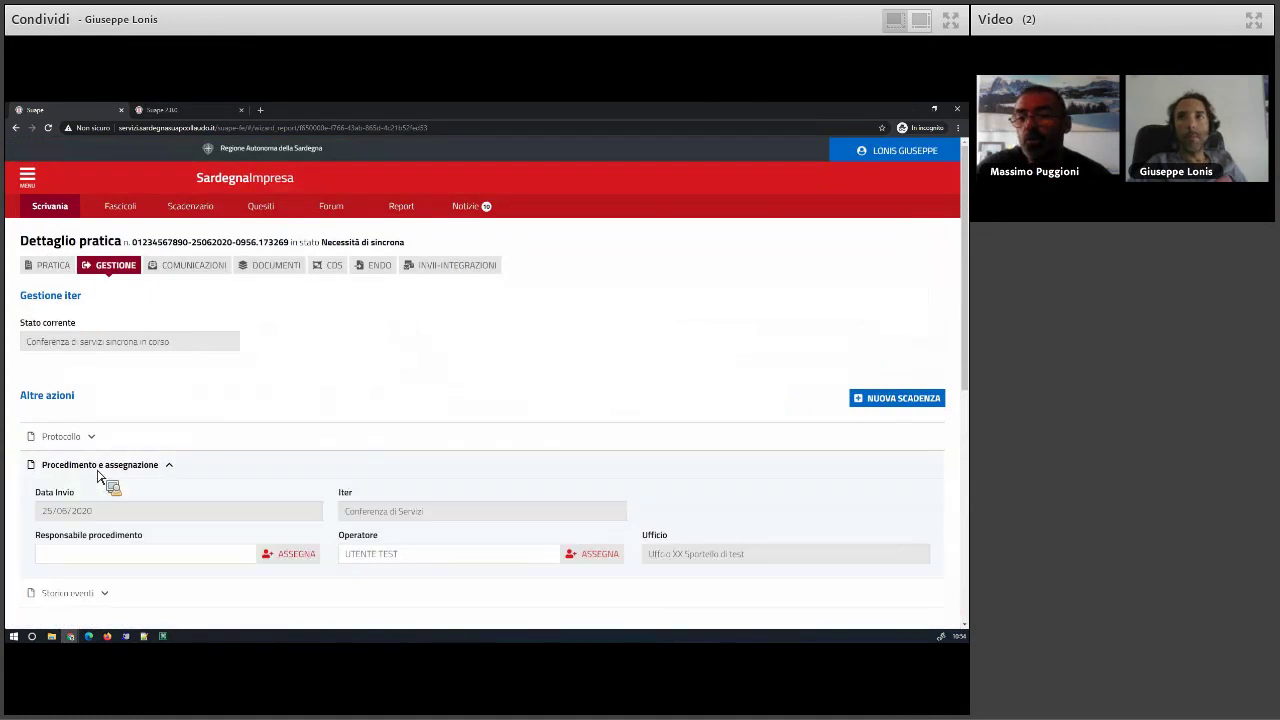
{"action": "left_click", "coordinate": [608, 556]}
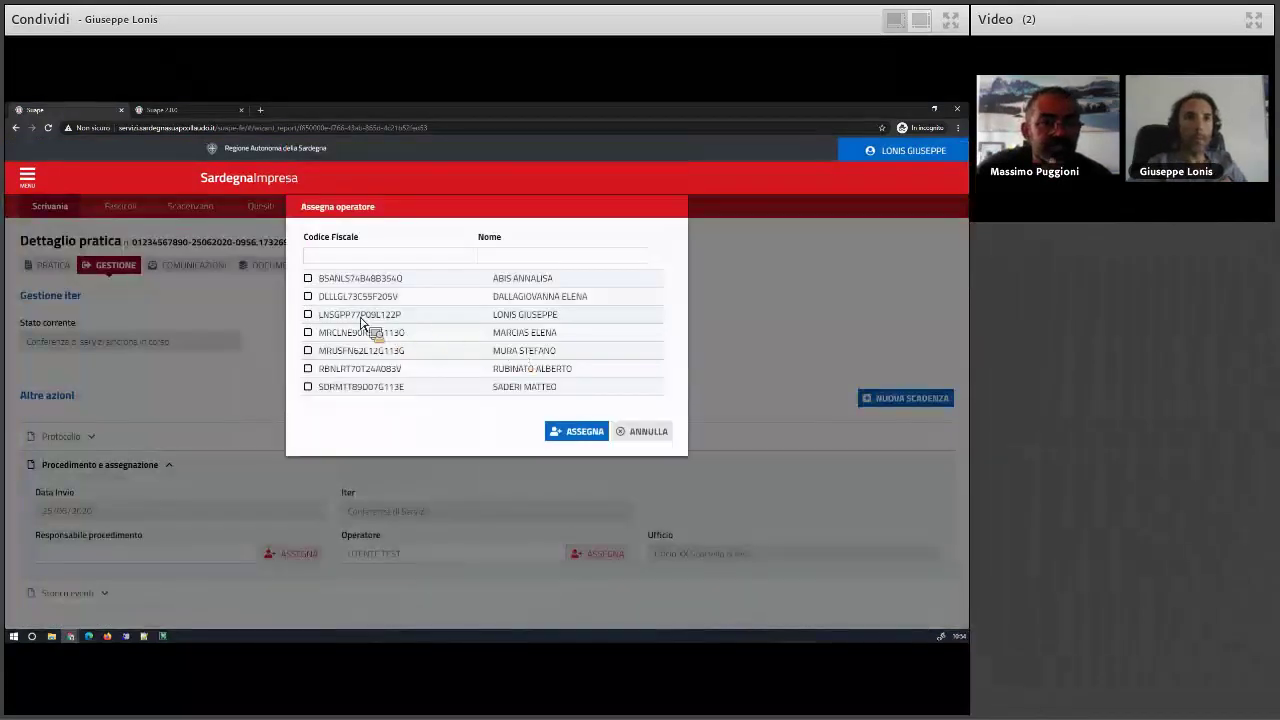
{"action": "left_click", "coordinate": [310, 316]}
{"action": "left_click", "coordinate": [586, 436]}
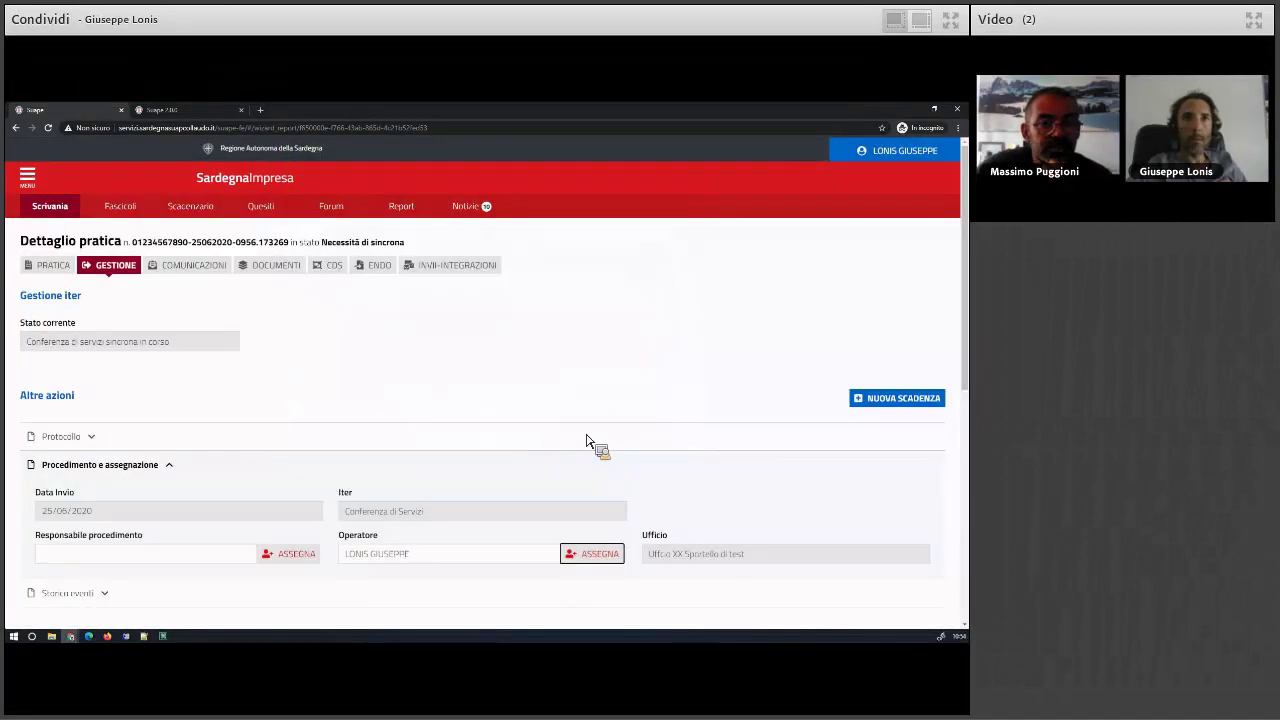
{"action": "scroll", "coordinate": [545, 452], "scroll_direction": "down", "scroll_amount": 1}
{"action": "scroll", "coordinate": [545, 452], "scroll_direction": "down", "scroll_amount": 2}
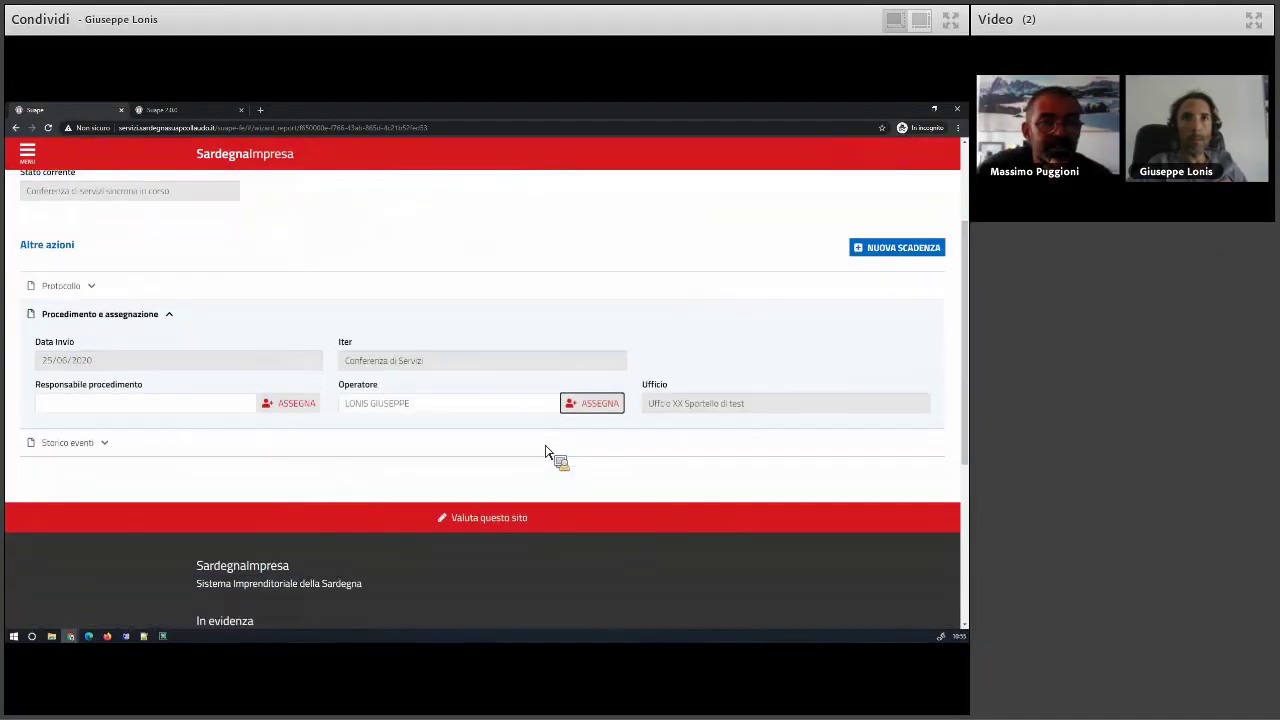
{"action": "scroll", "coordinate": [545, 452], "scroll_direction": "up", "scroll_amount": 2}
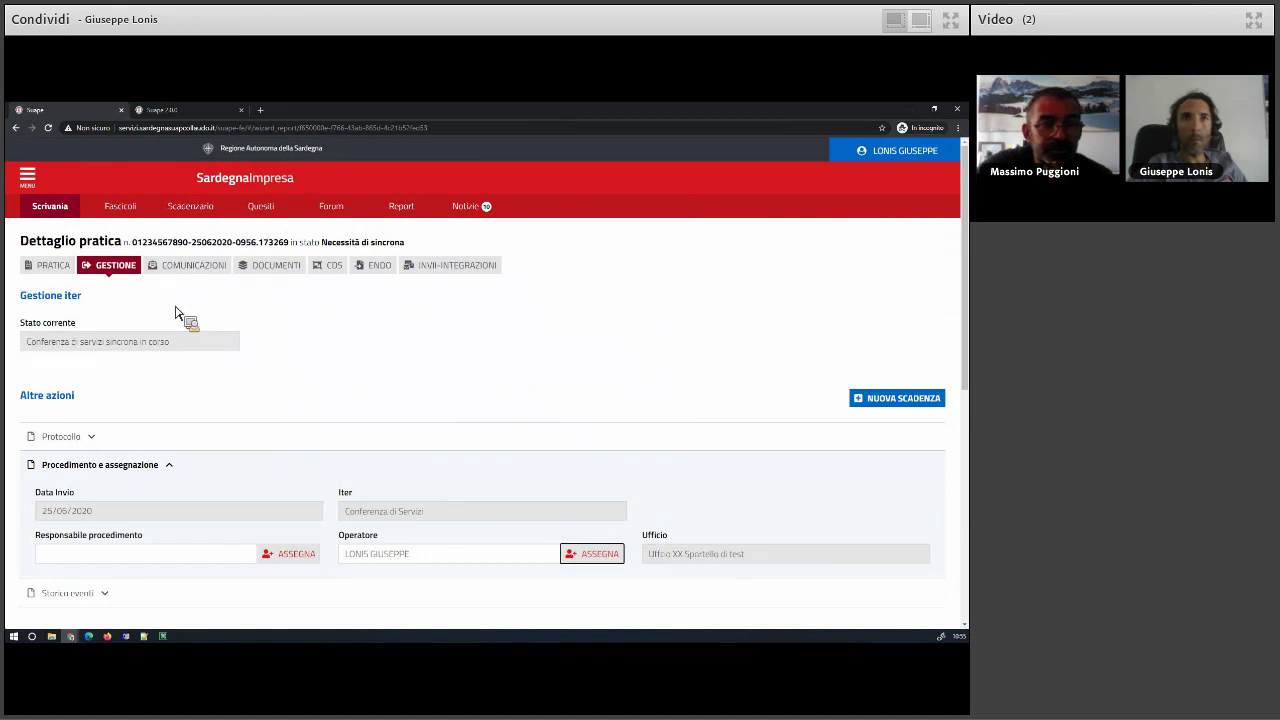
{"action": "left_click", "coordinate": [334, 266]}
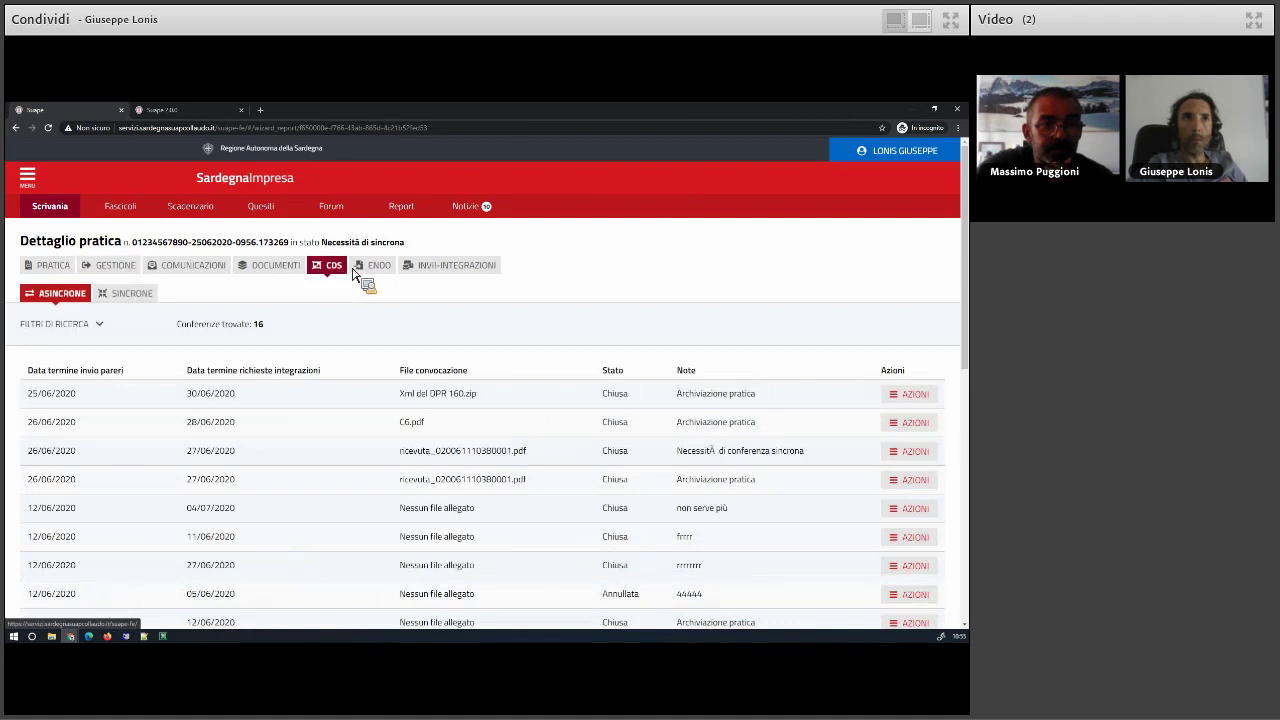
- Browse both pages of the practice's endoprocedures, then return to its GESTIONE management view
{"action": "left_click", "coordinate": [380, 270]}
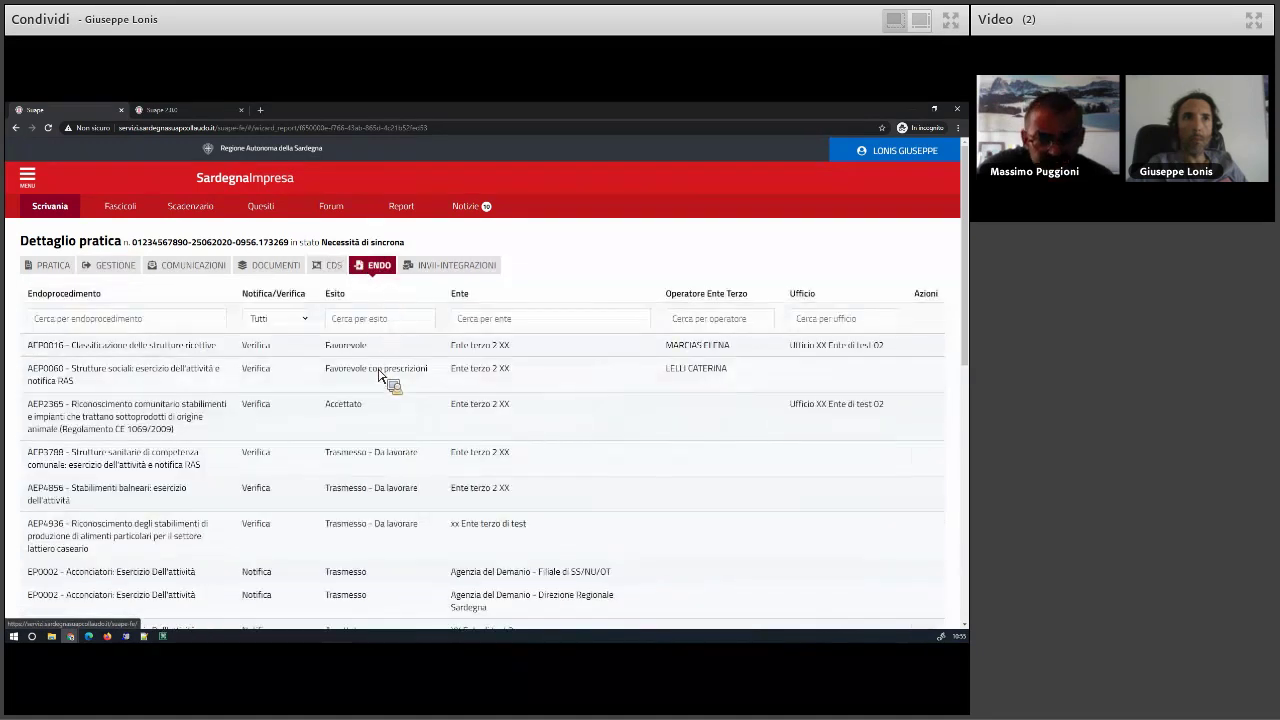
{"action": "scroll", "coordinate": [395, 400], "scroll_direction": "down", "scroll_amount": 1}
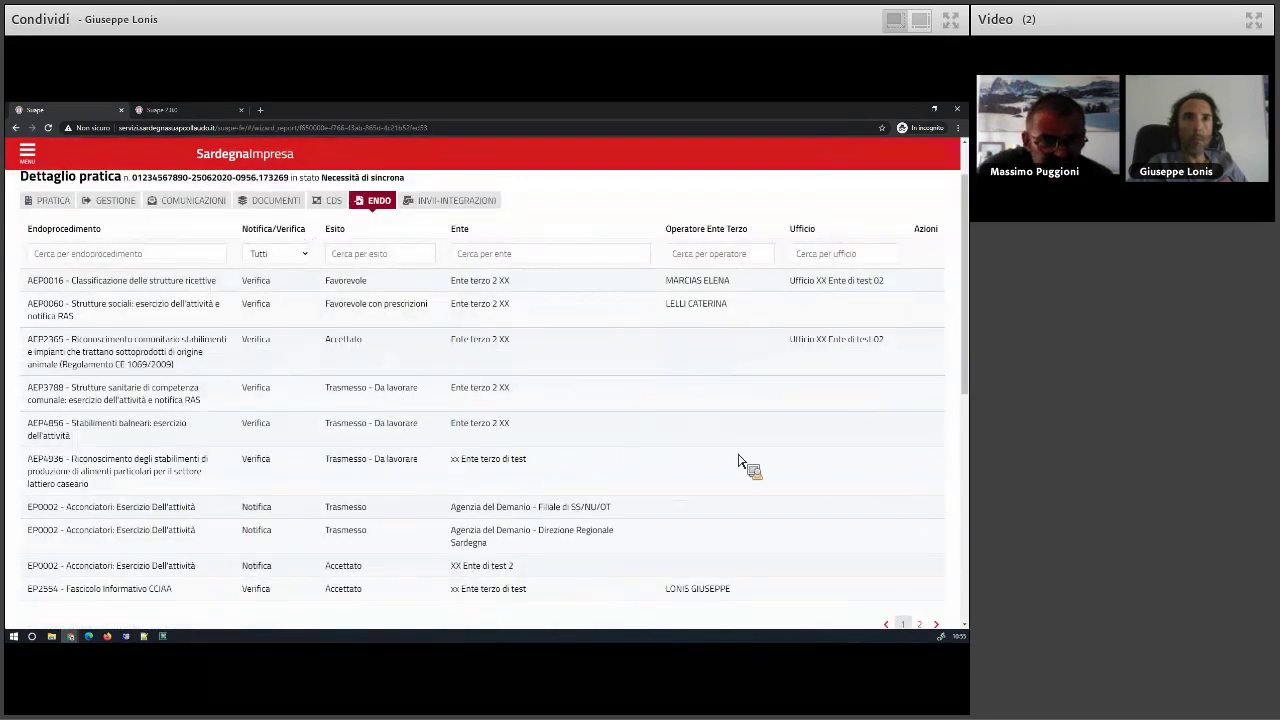
{"action": "scroll", "coordinate": [740, 462], "scroll_direction": "down", "scroll_amount": 5}
{"action": "scroll", "coordinate": [430, 415], "scroll_direction": "up", "scroll_amount": 5}
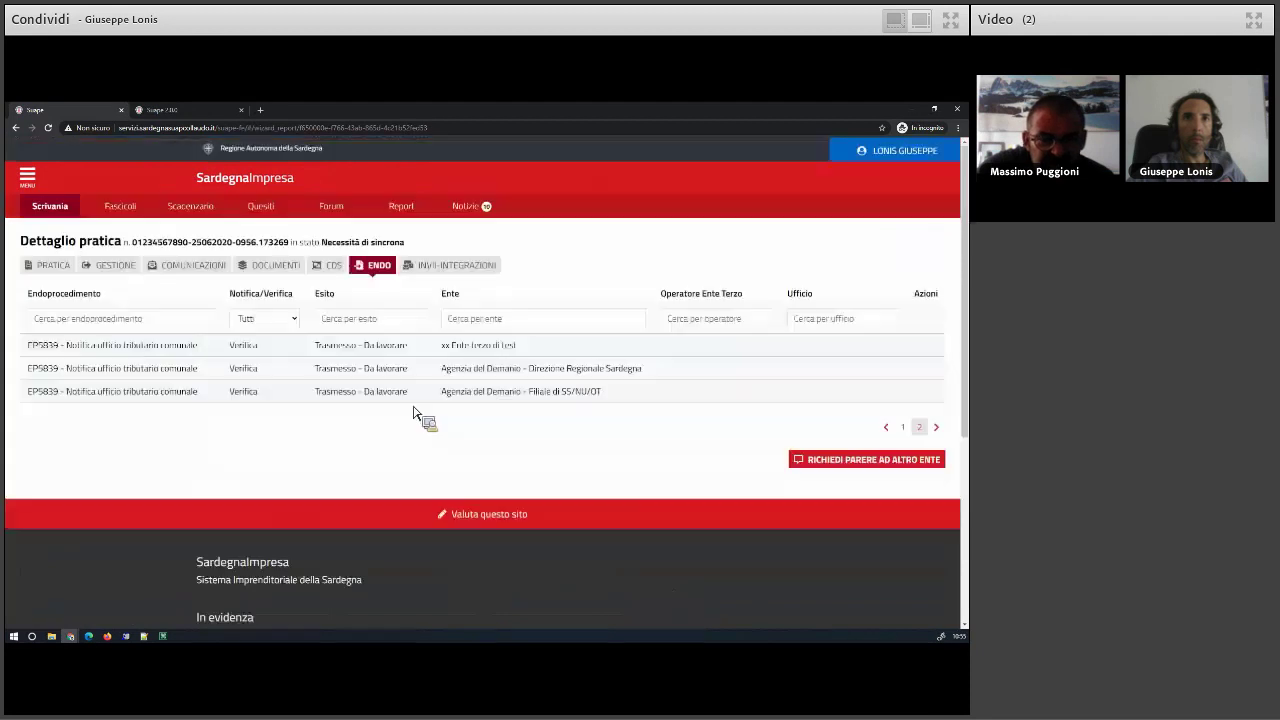
{"action": "left_click", "coordinate": [911, 427]}
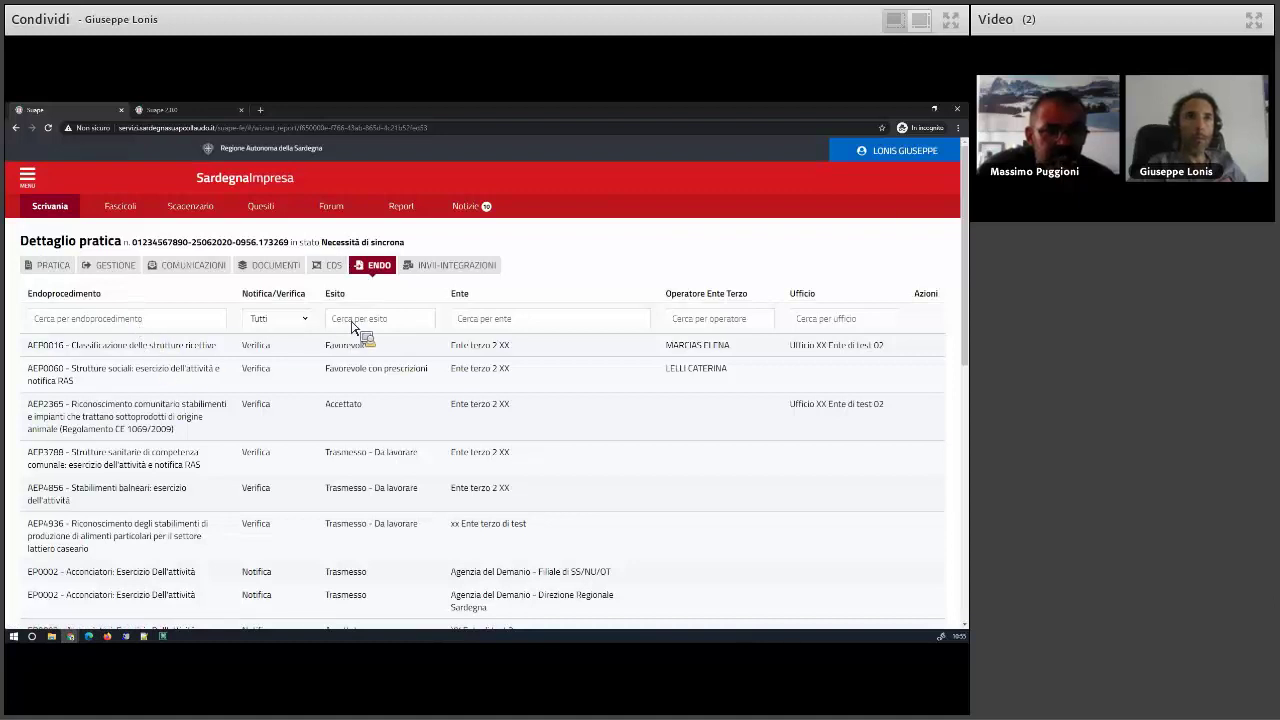
{"action": "left_click", "coordinate": [114, 267]}
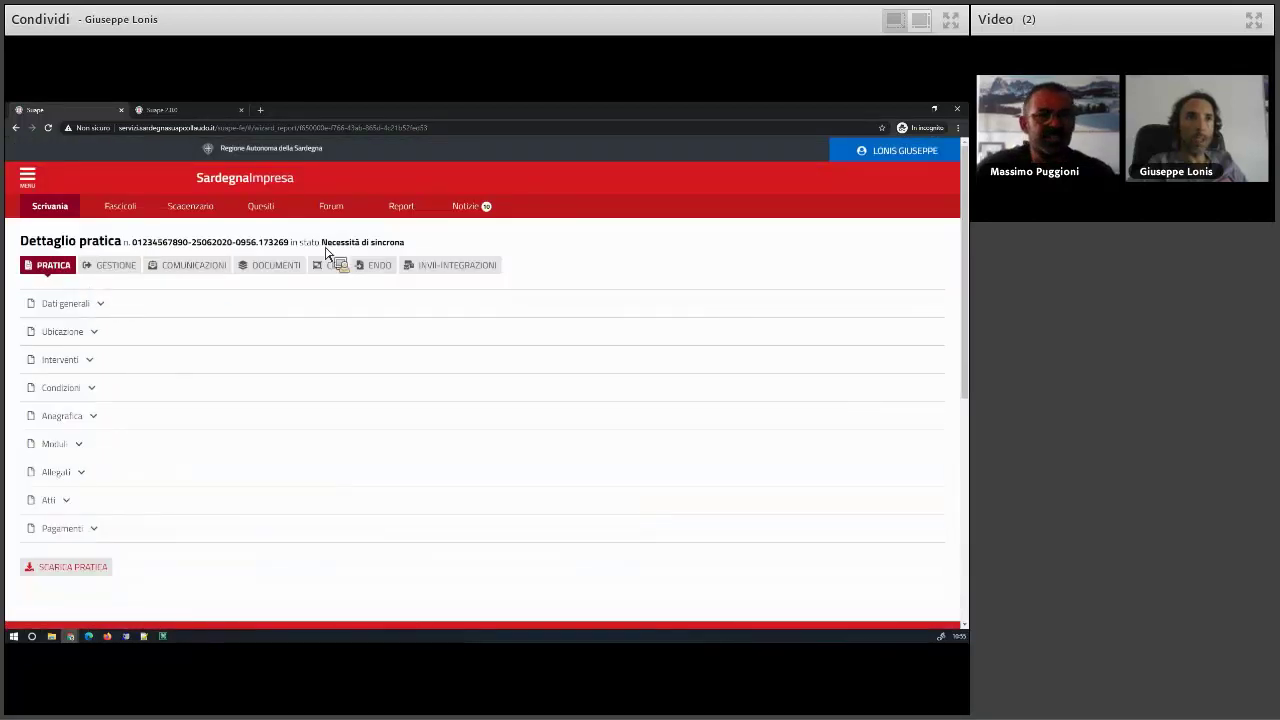
- Return to the desk and switch from practices to assign to the five practices assigned to me
{"action": "left_click", "coordinate": [903, 151]}
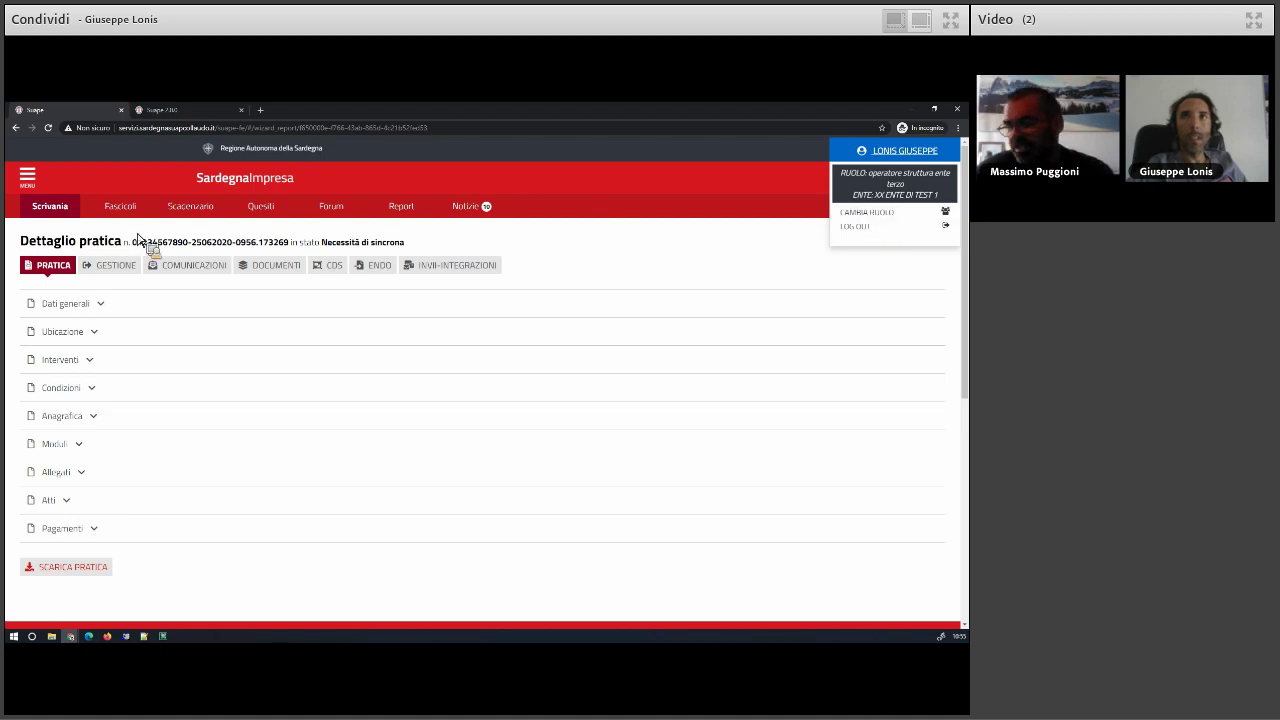
{"action": "left_click", "coordinate": [59, 211]}
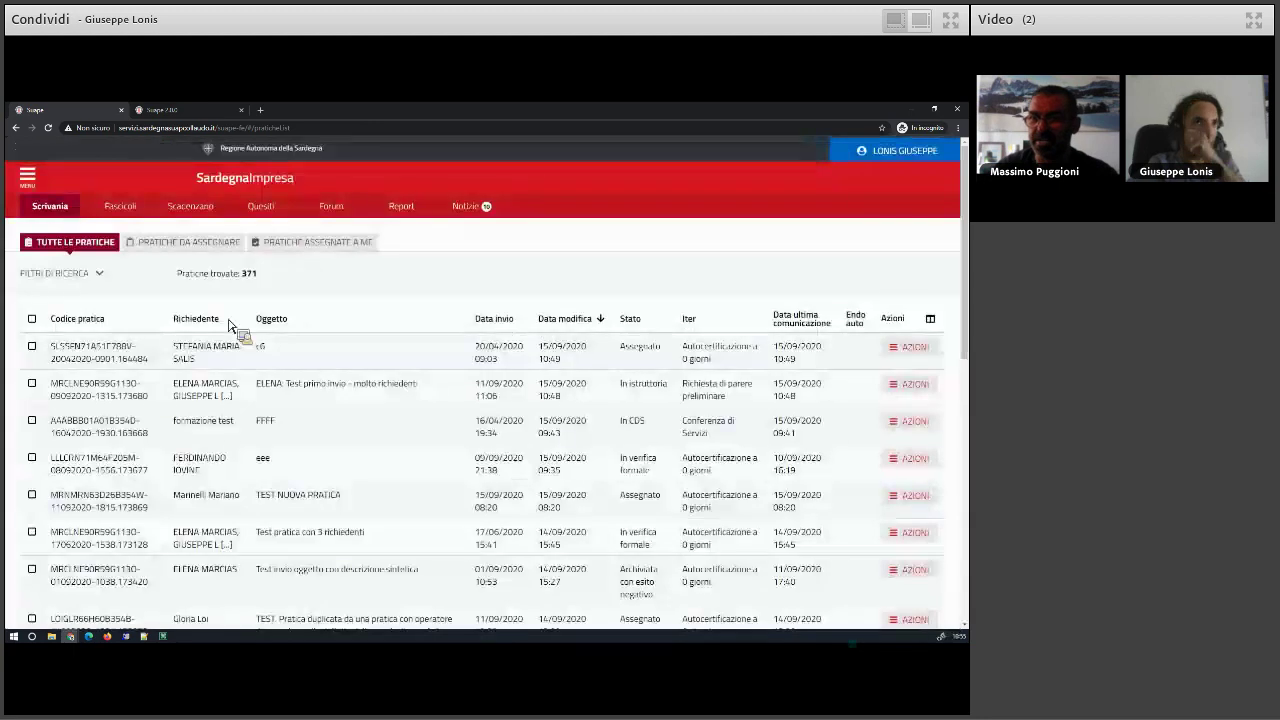
{"action": "left_click", "coordinate": [217, 246]}
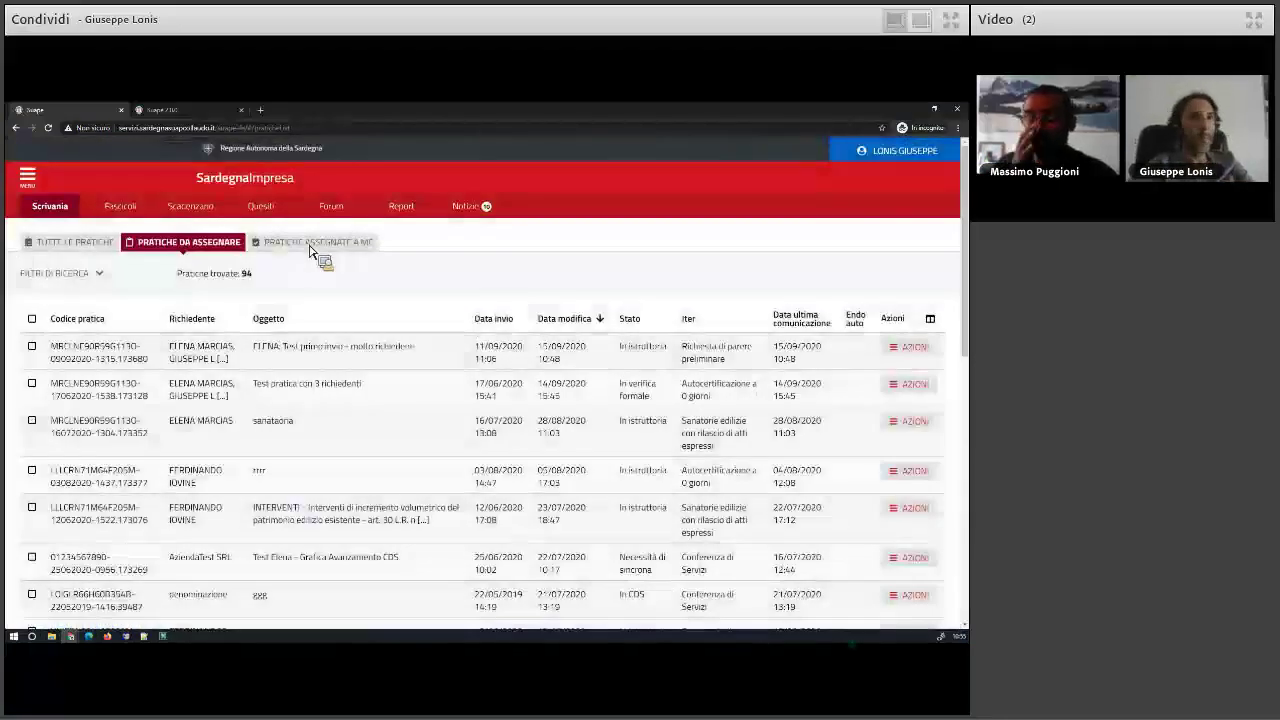
{"action": "left_click", "coordinate": [312, 248]}
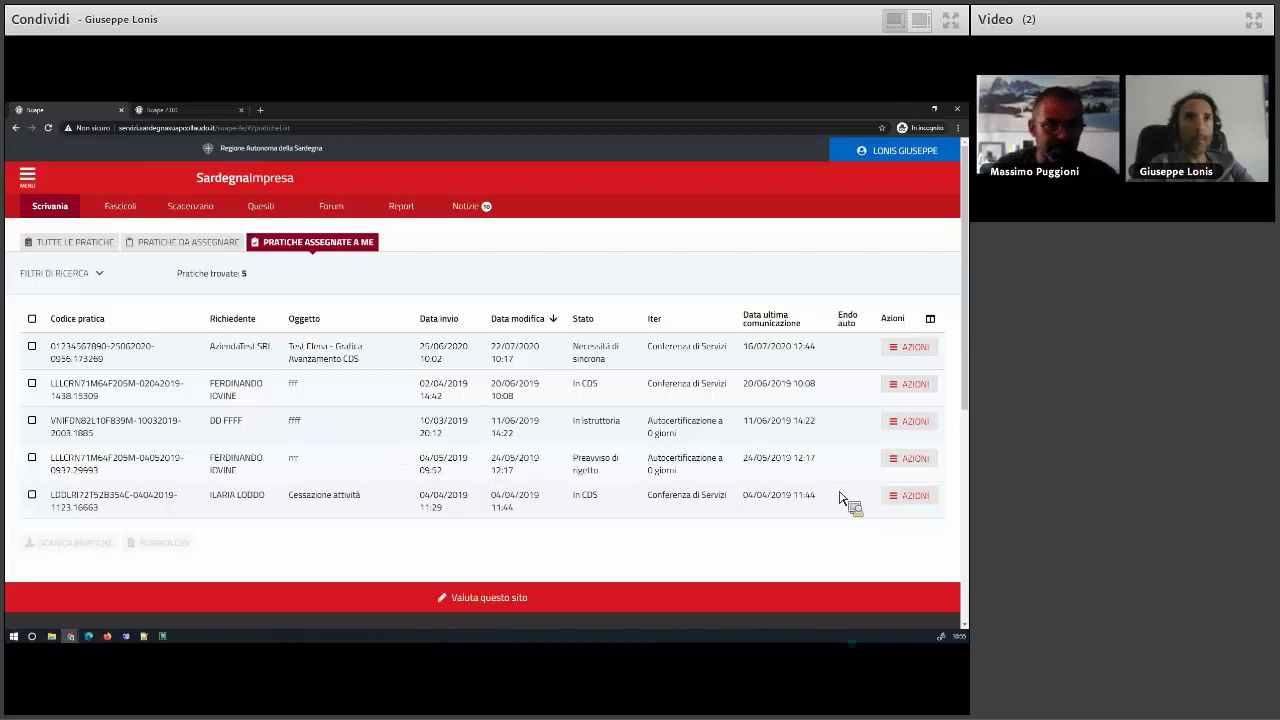
- Open the third assigned practice's details and view its endoprocedures
{"action": "left_click", "coordinate": [913, 436]}
{"action": "left_click", "coordinate": [886, 482]}
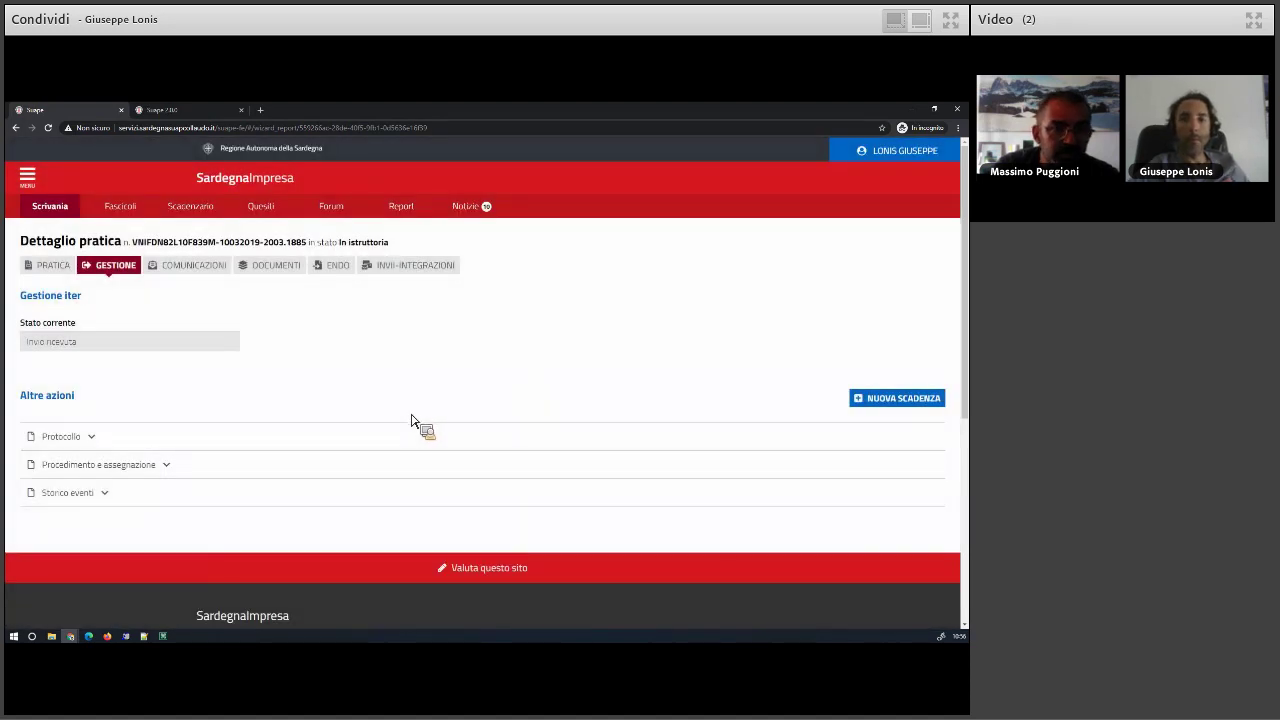
{"action": "left_click", "coordinate": [338, 268]}
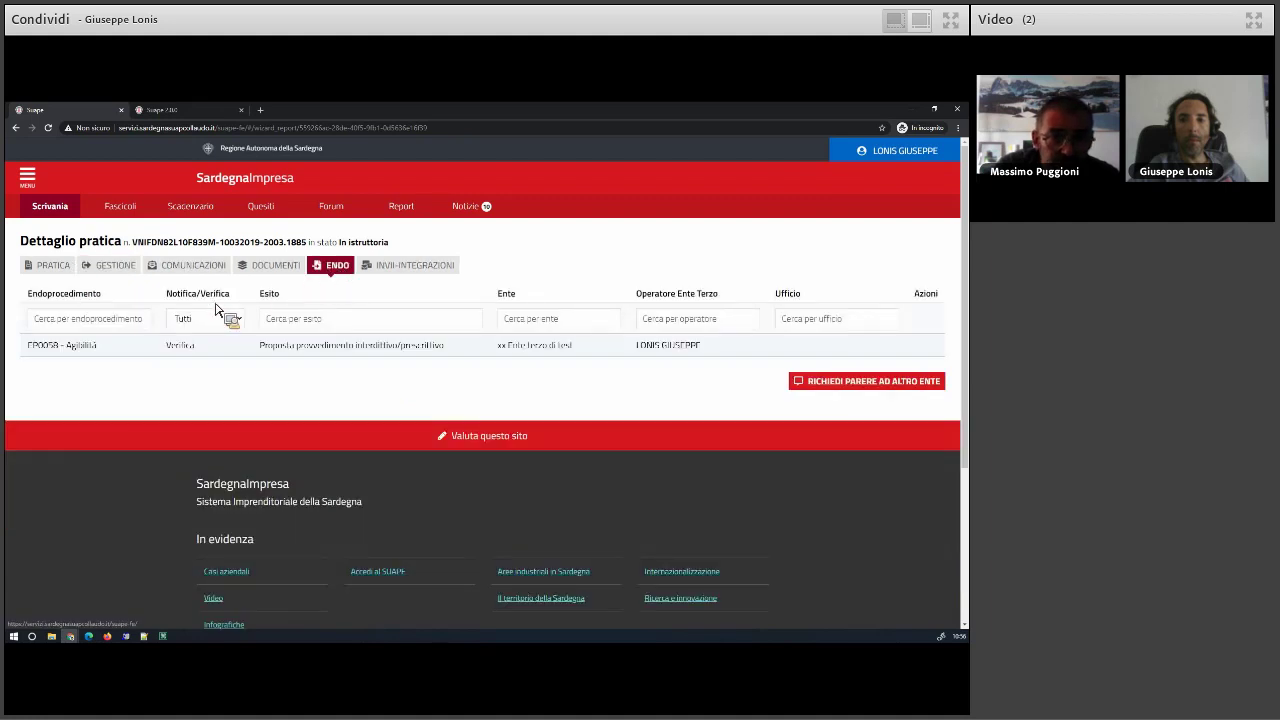
- Choose CAMBIA RUOLO from the user menu to reach the login landing page
{"action": "left_click", "coordinate": [105, 265]}
{"action": "left_click", "coordinate": [900, 150]}
{"action": "left_click", "coordinate": [883, 217]}
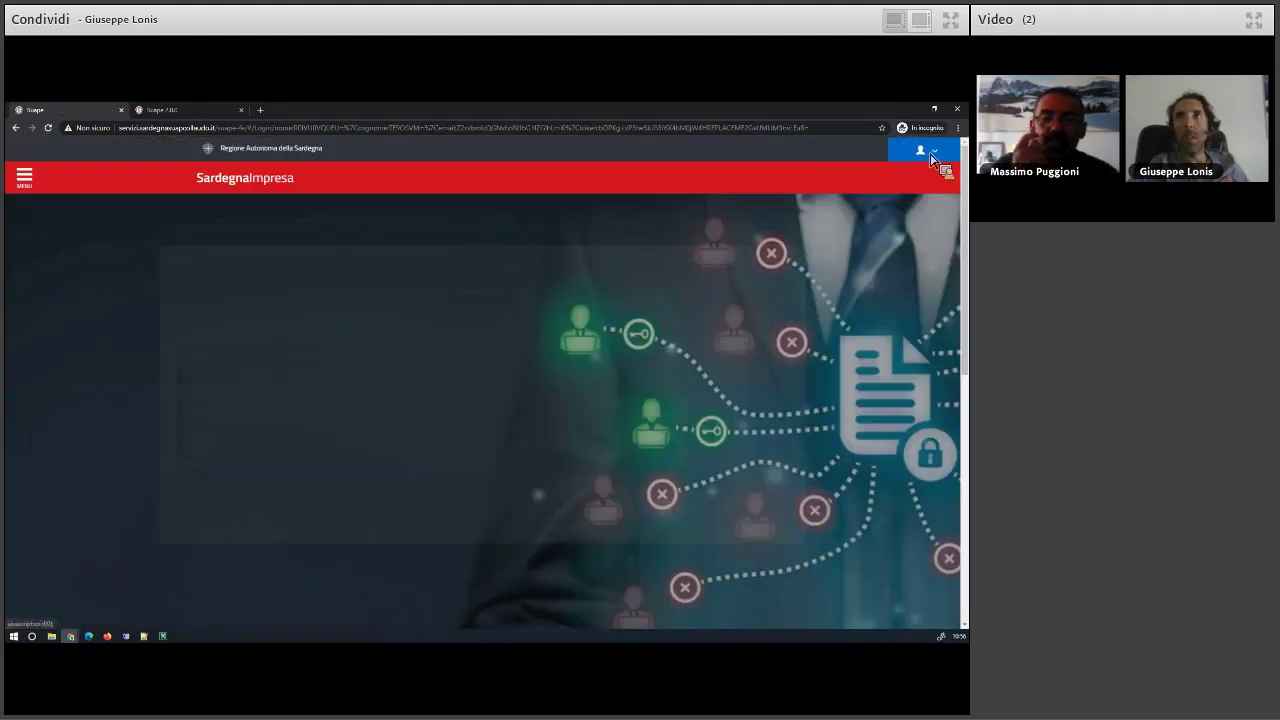
- Log out of the portal and reload the suape-fe/ address
{"action": "left_click", "coordinate": [932, 155]}
{"action": "left_click", "coordinate": [925, 183]}
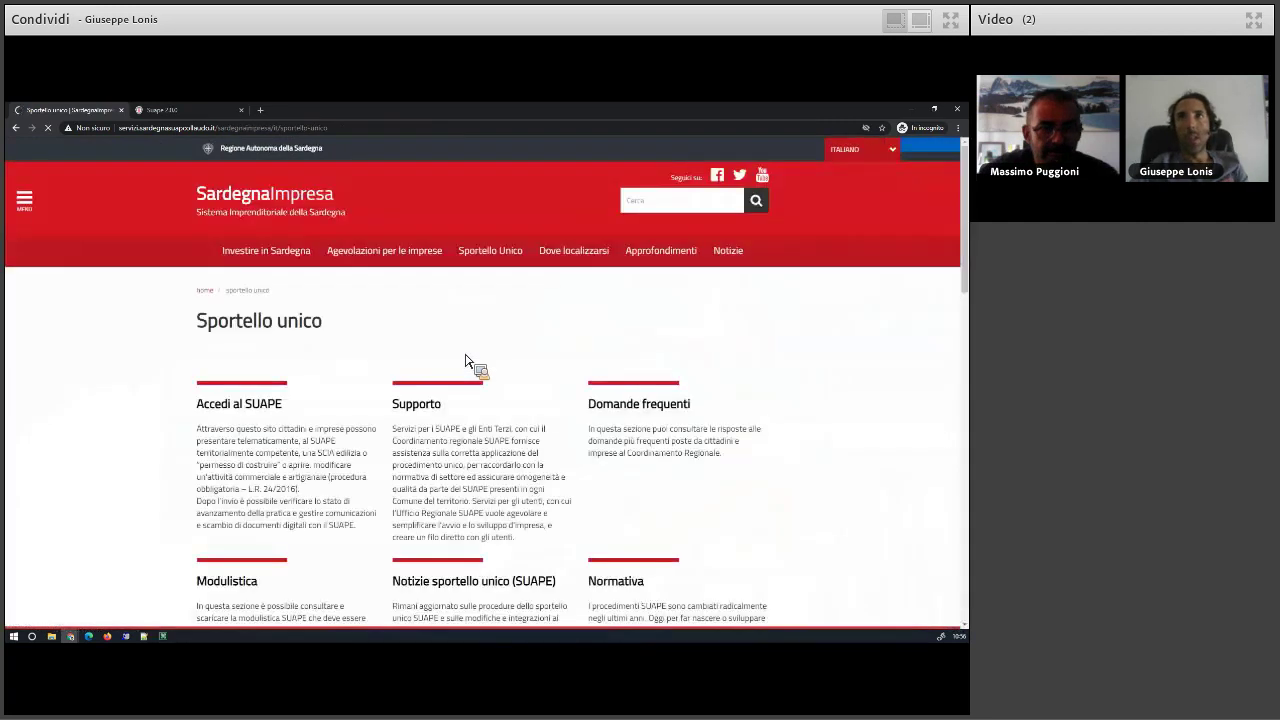
{"action": "left_click", "coordinate": [395, 128]}
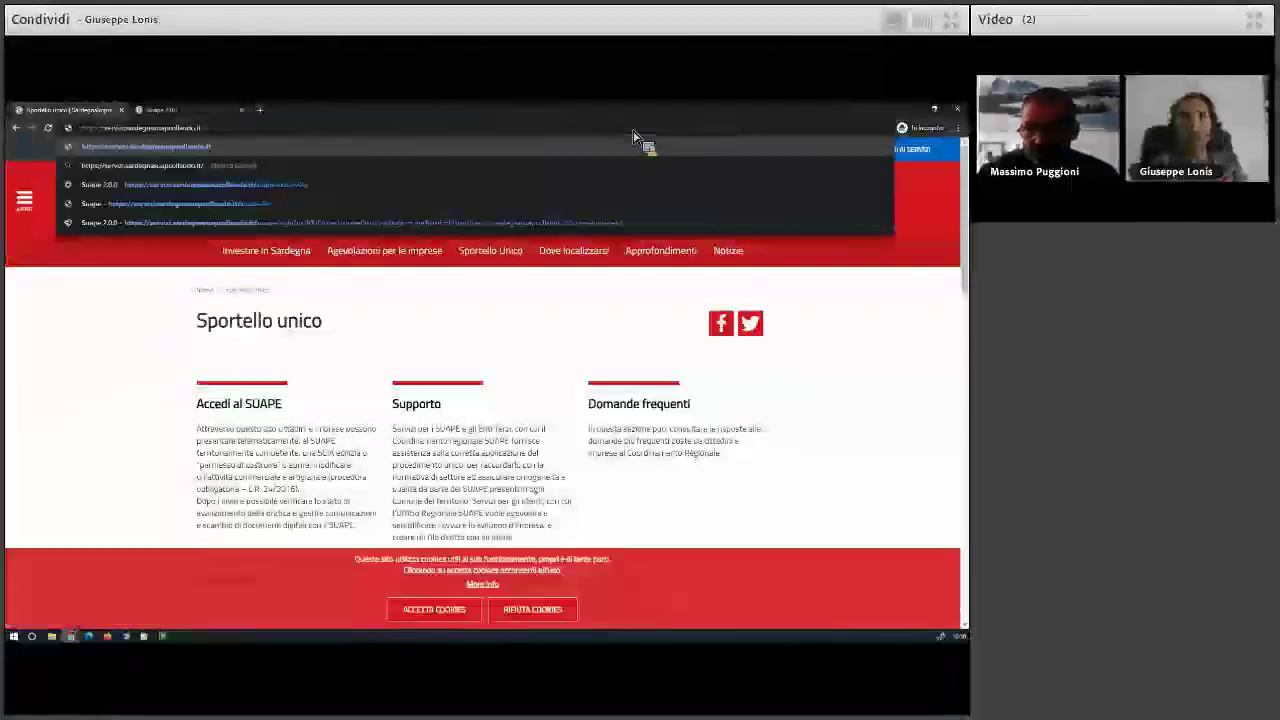
{"action": "key", "text": "Down"}
{"action": "key", "text": "Down"}
{"action": "key", "text": "Down"}
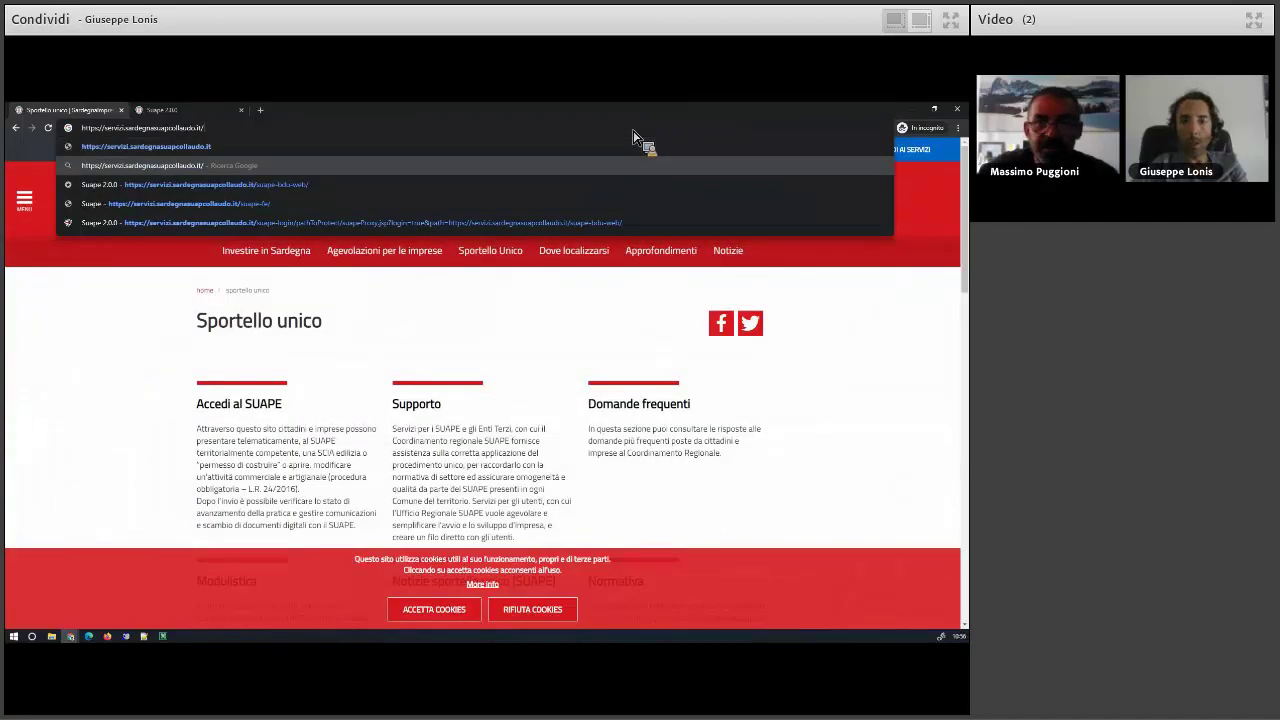
{"action": "key", "text": "Return"}
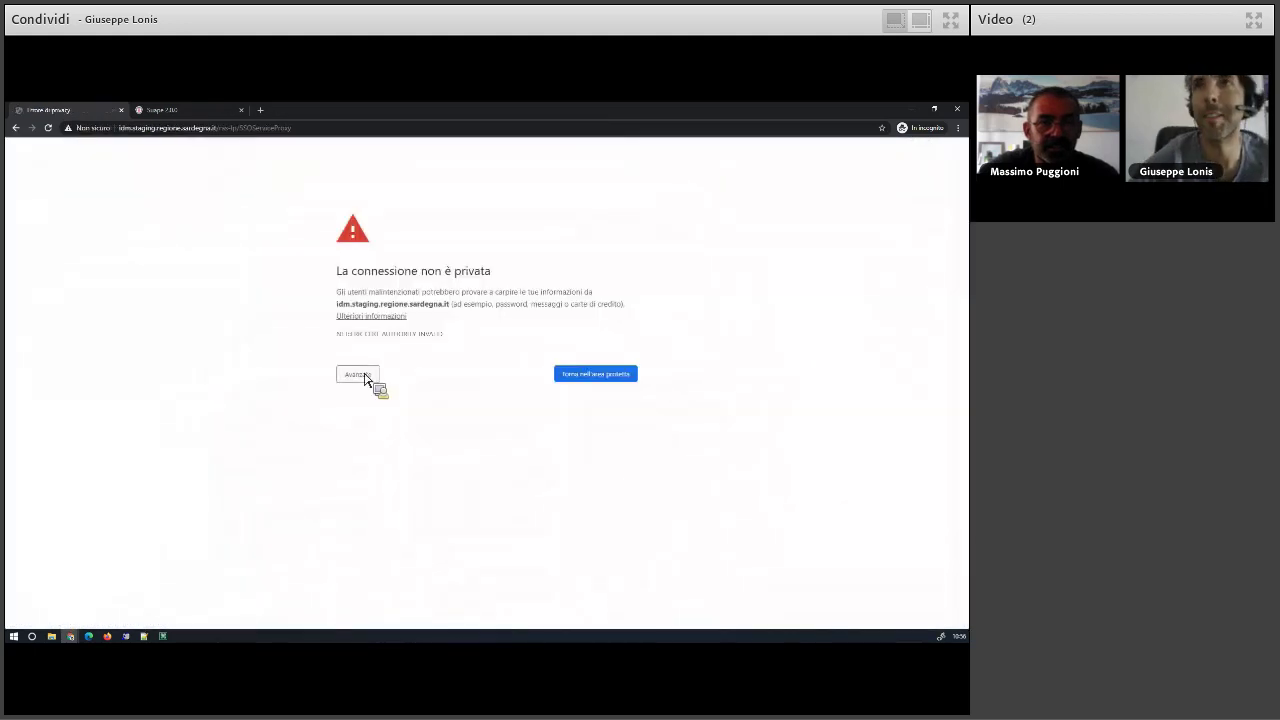
- Proceed past the certificate warning, autofill the saved fiscal code and submit the login
{"action": "left_click", "coordinate": [368, 376]}
{"action": "left_click", "coordinate": [379, 470]}
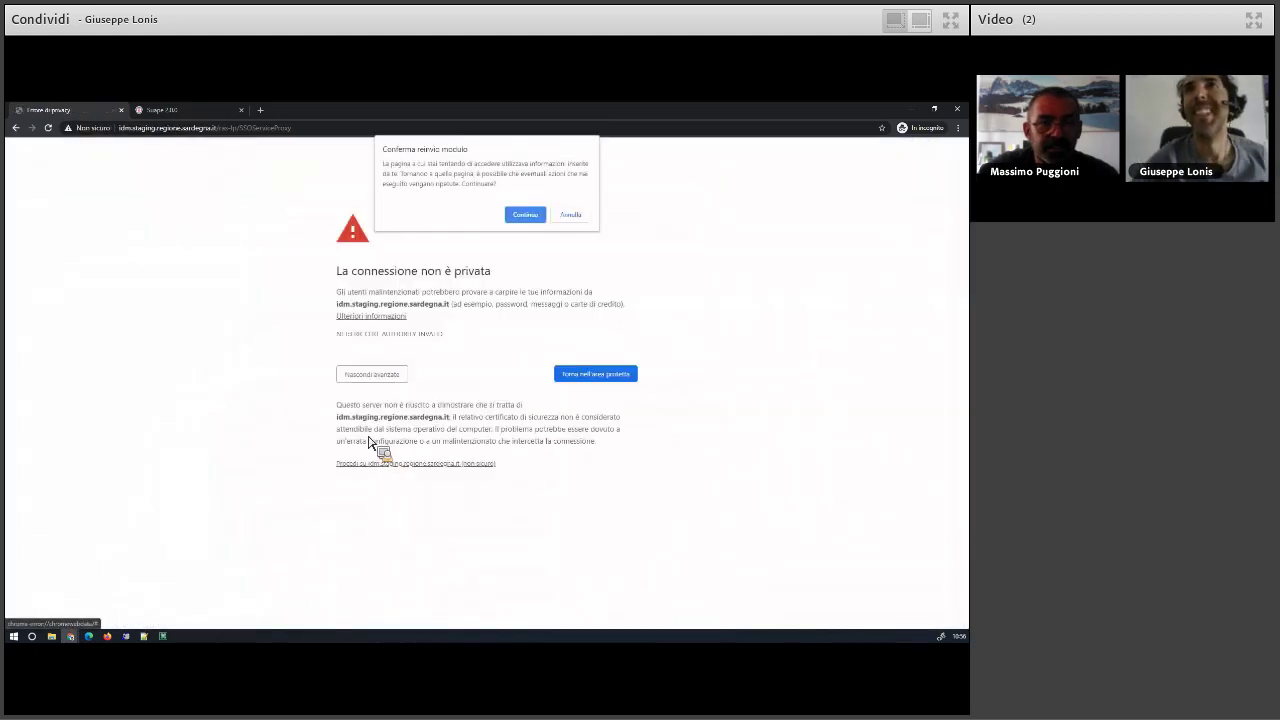
{"action": "left_click", "coordinate": [526, 212]}
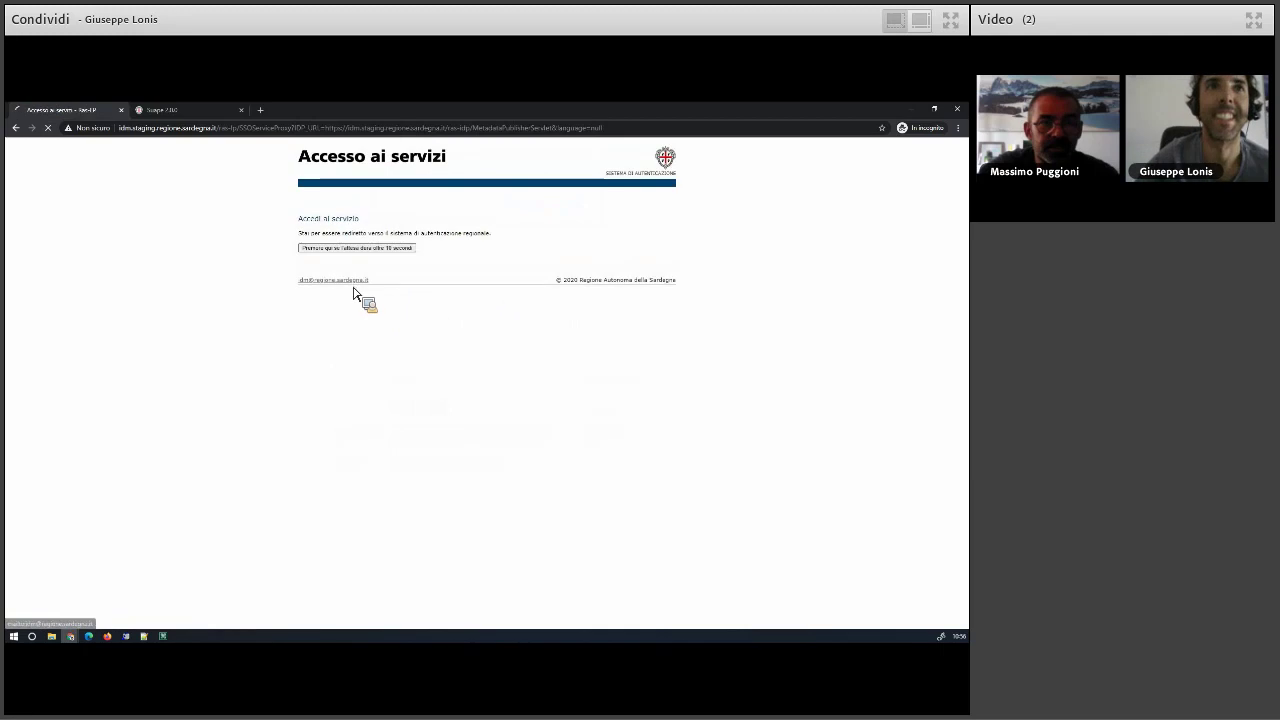
{"action": "left_click", "coordinate": [352, 281]}
{"action": "key", "text": "Down"}
{"action": "key", "text": "Return"}
{"action": "left_click", "coordinate": [440, 281]}
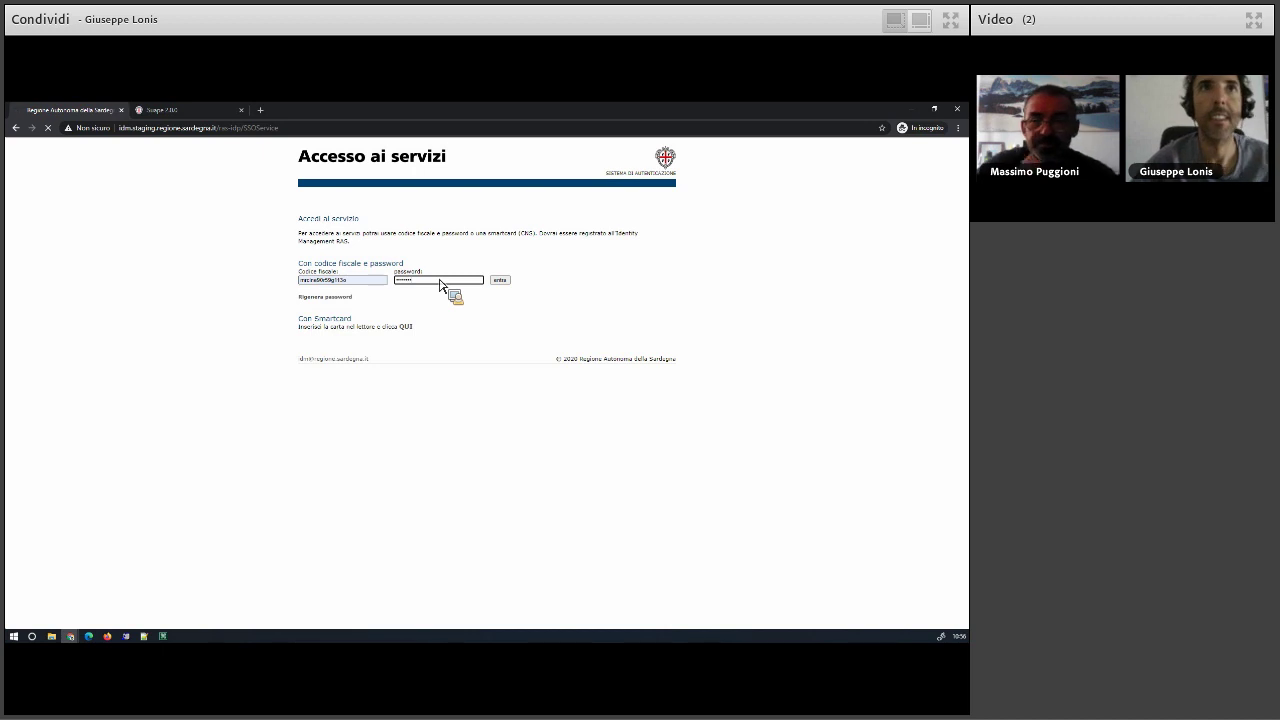
{"action": "key", "text": "Return"}
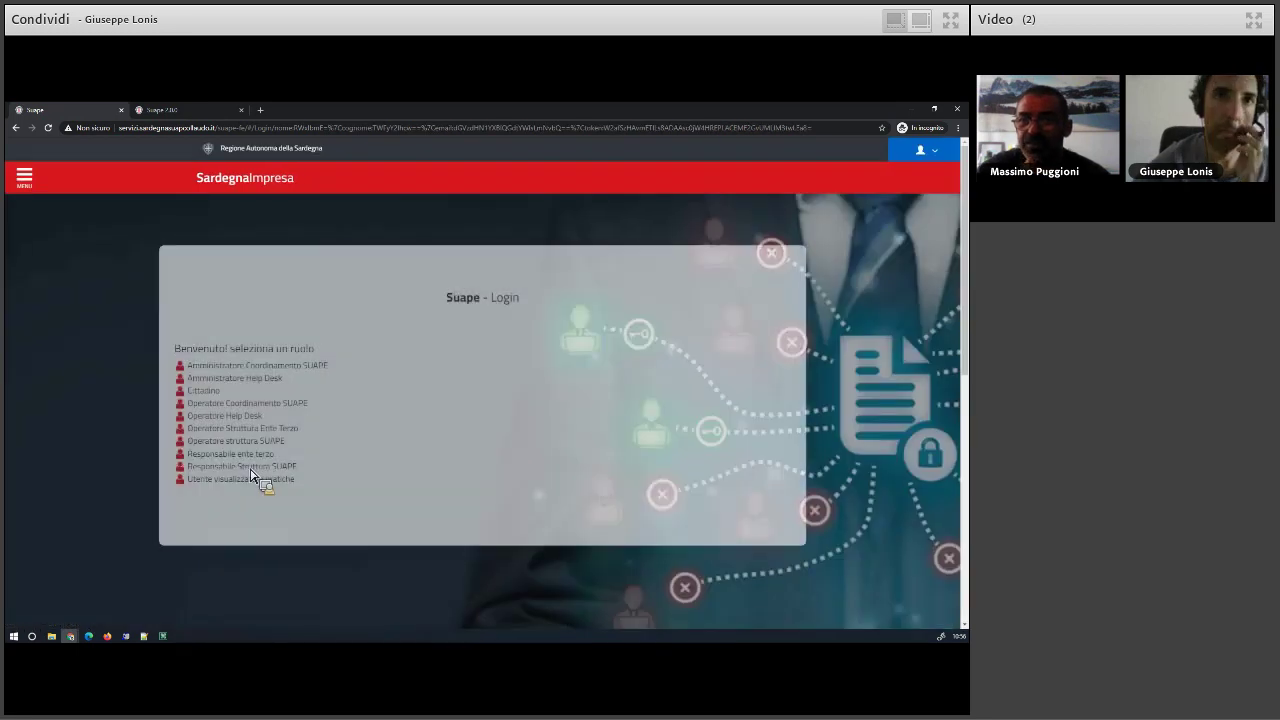
- Enter as Operatore Struttura Ente Terzo for Ente terzo 2 XX and open the second assigned practice's details
{"action": "left_click", "coordinate": [244, 430]}
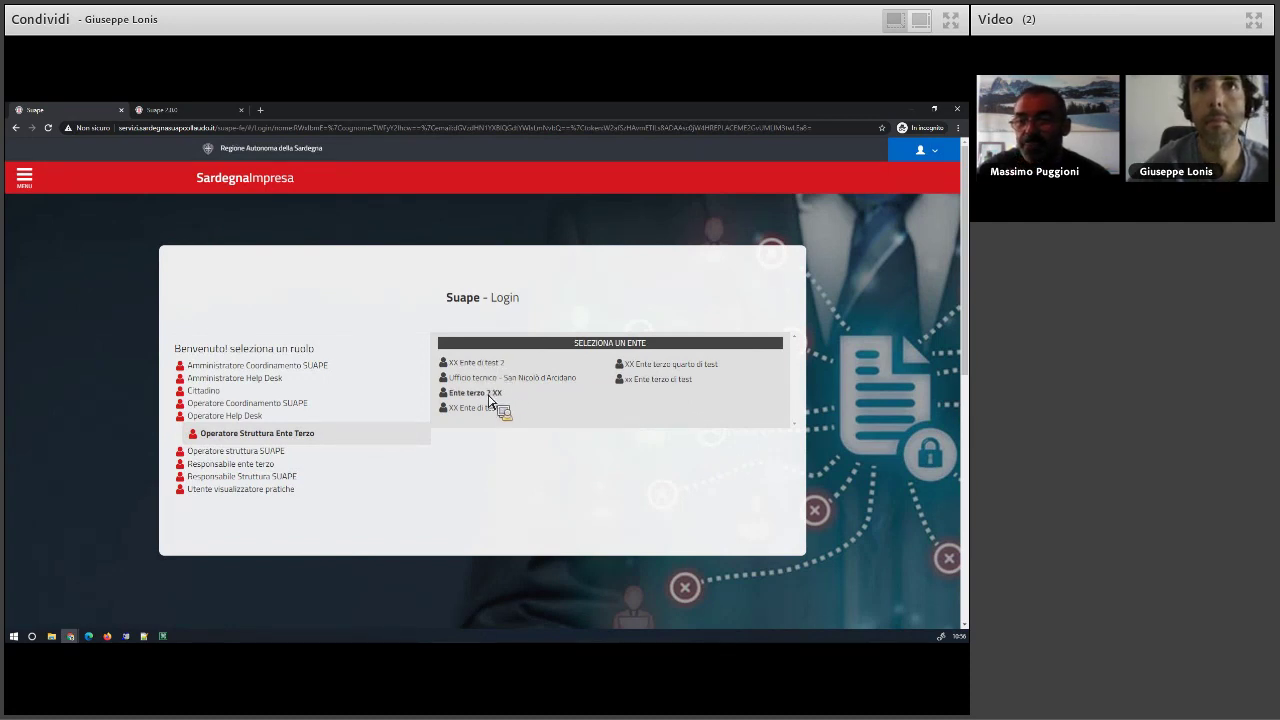
{"action": "left_click_drag", "start_coordinate": [489, 399], "coordinate": [490, 401]}
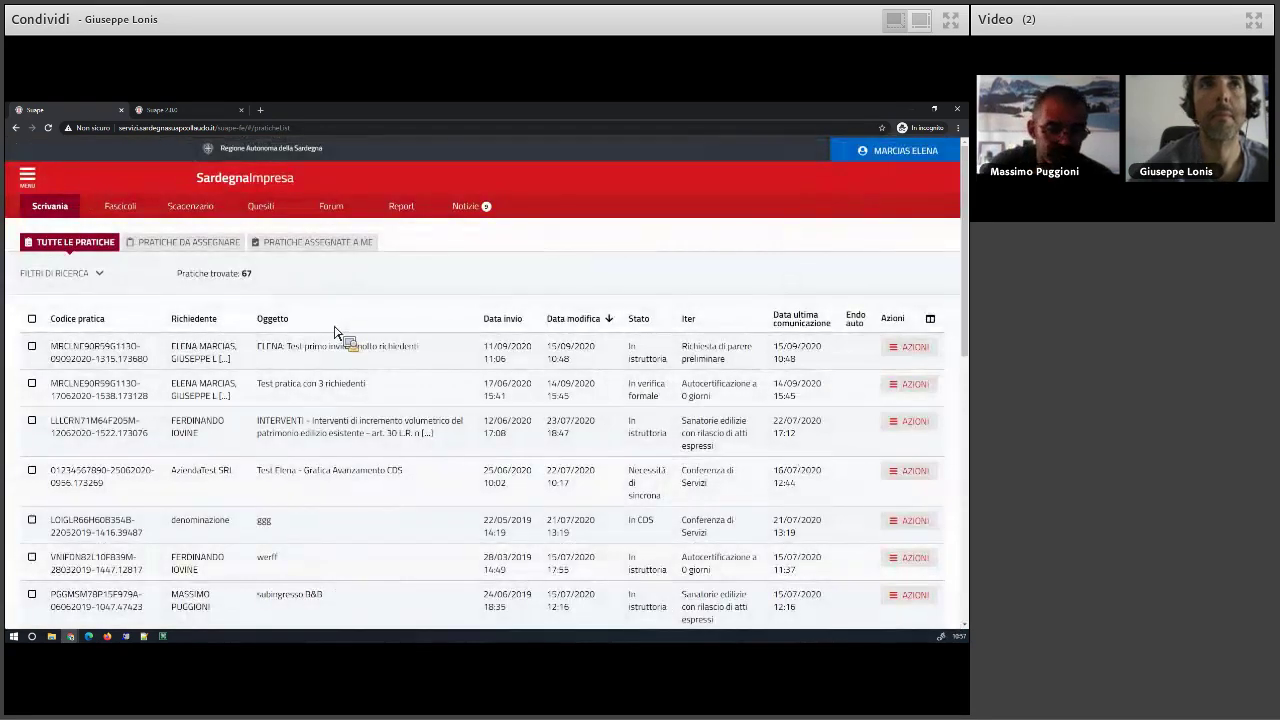
{"action": "left_click", "coordinate": [295, 246]}
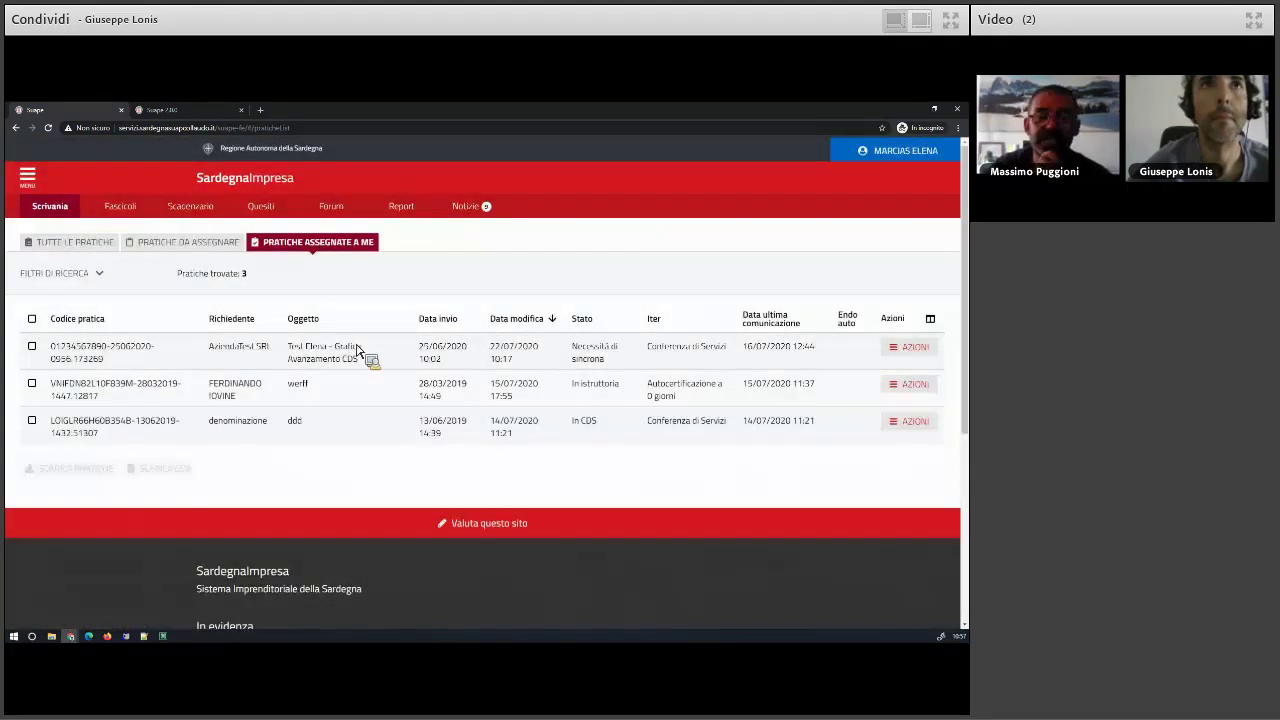
{"action": "left_click", "coordinate": [911, 386]}
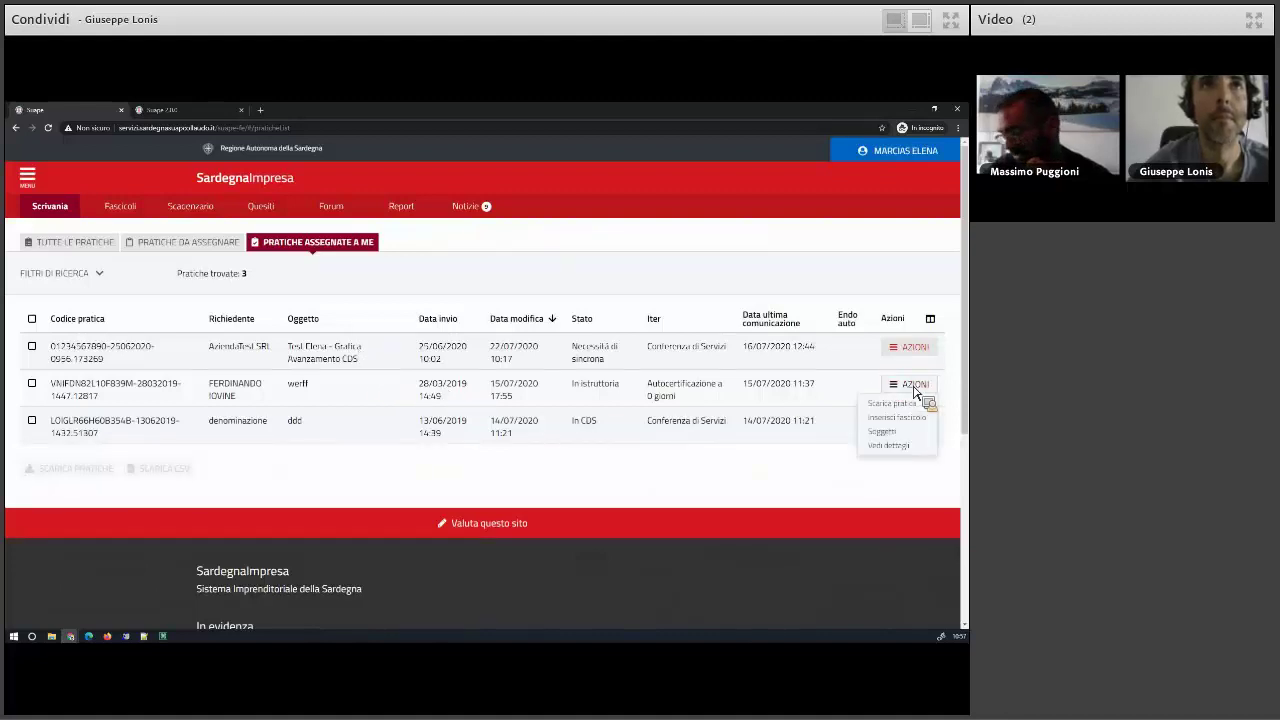
{"action": "left_click", "coordinate": [895, 455]}
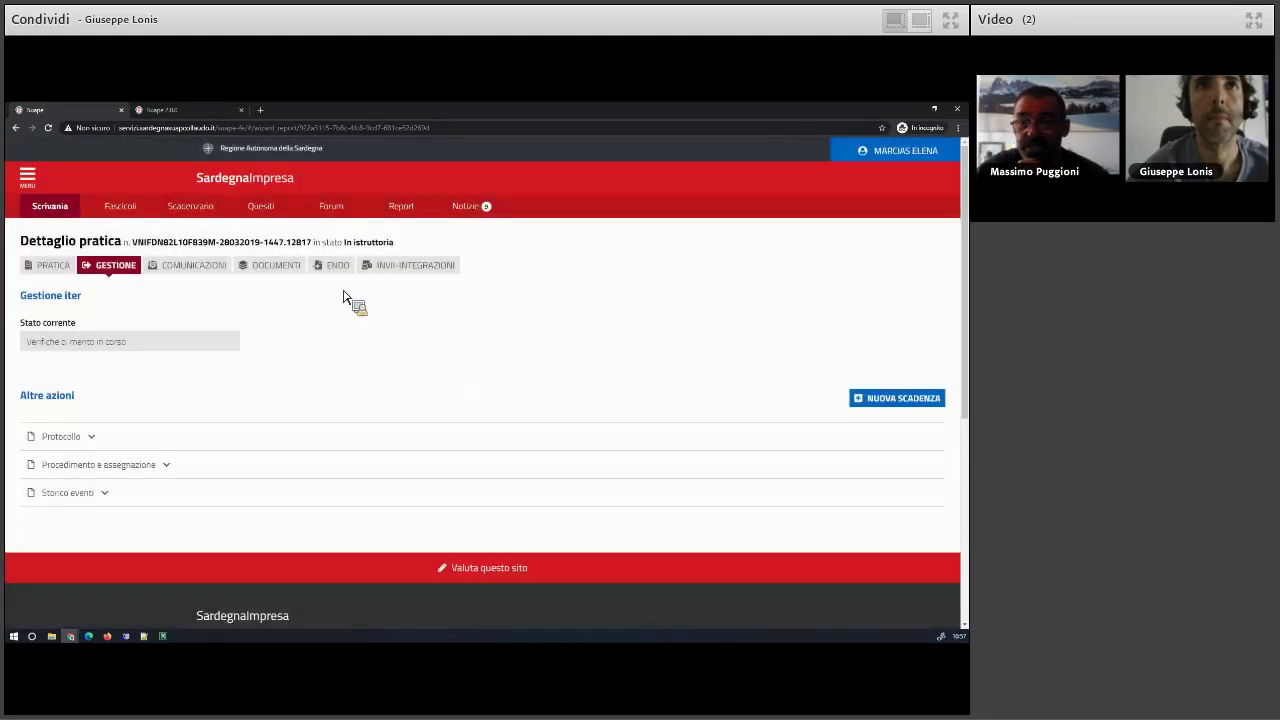
- View the endoprocedures, then open and cancel operator assignment for EP0026 without assigning anyone
{"action": "left_click", "coordinate": [338, 266]}
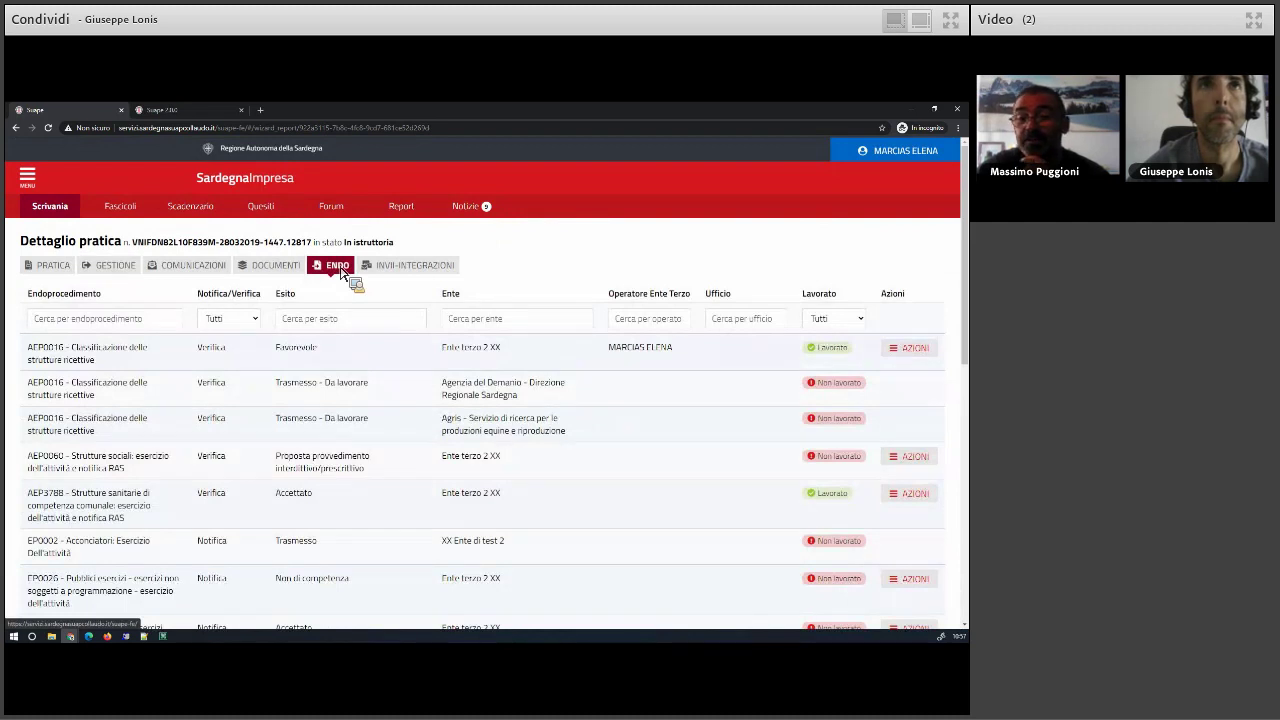
{"action": "scroll", "coordinate": [785, 618], "scroll_direction": "down", "scroll_amount": 2}
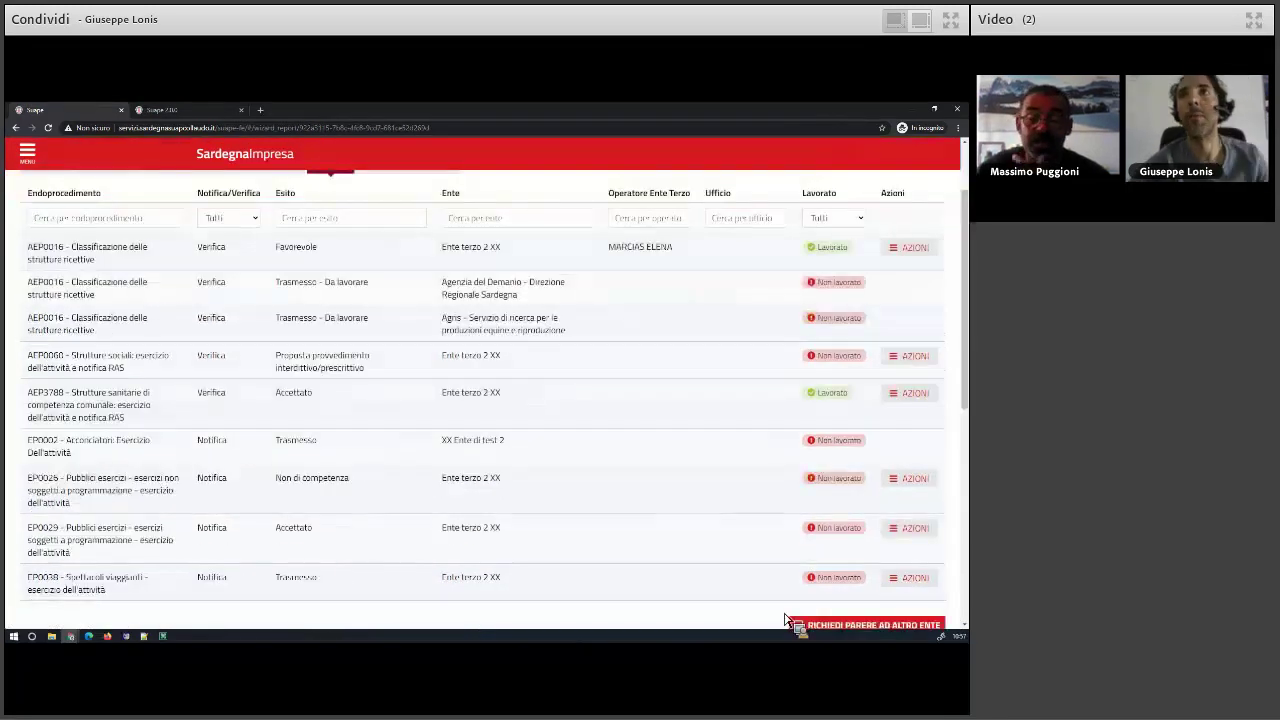
{"action": "left_click", "coordinate": [911, 487]}
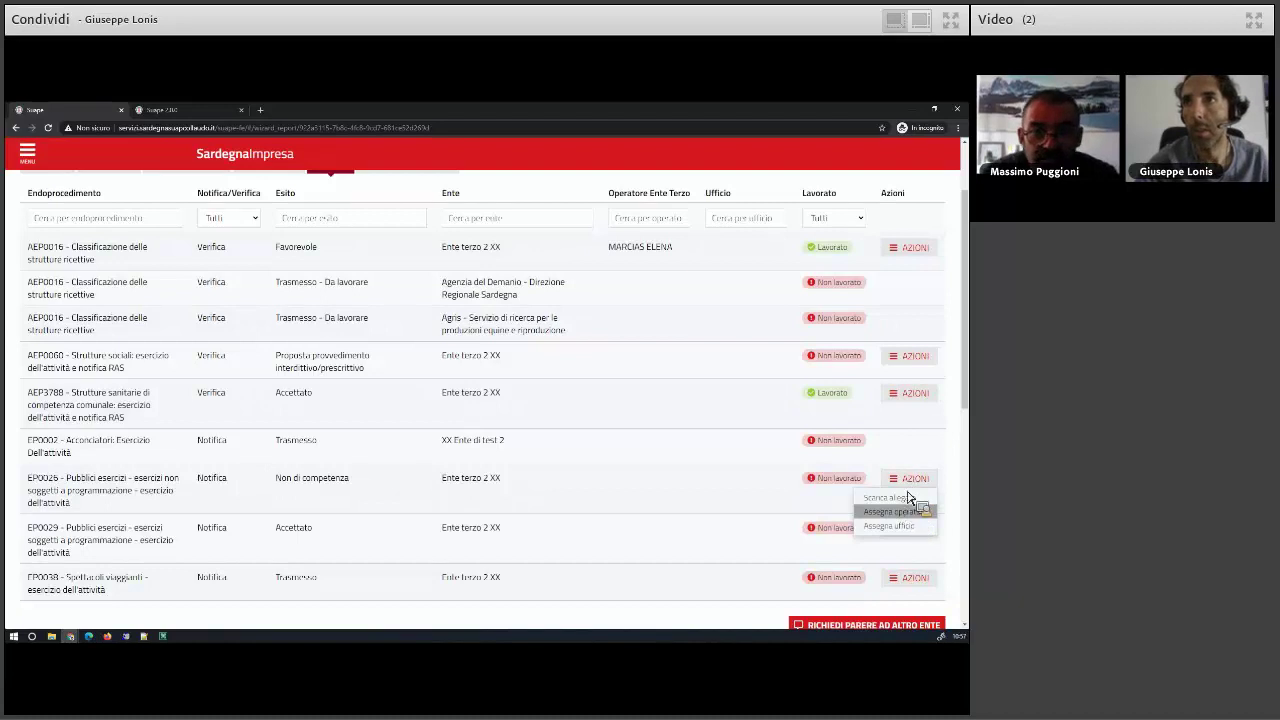
{"action": "left_click", "coordinate": [908, 514]}
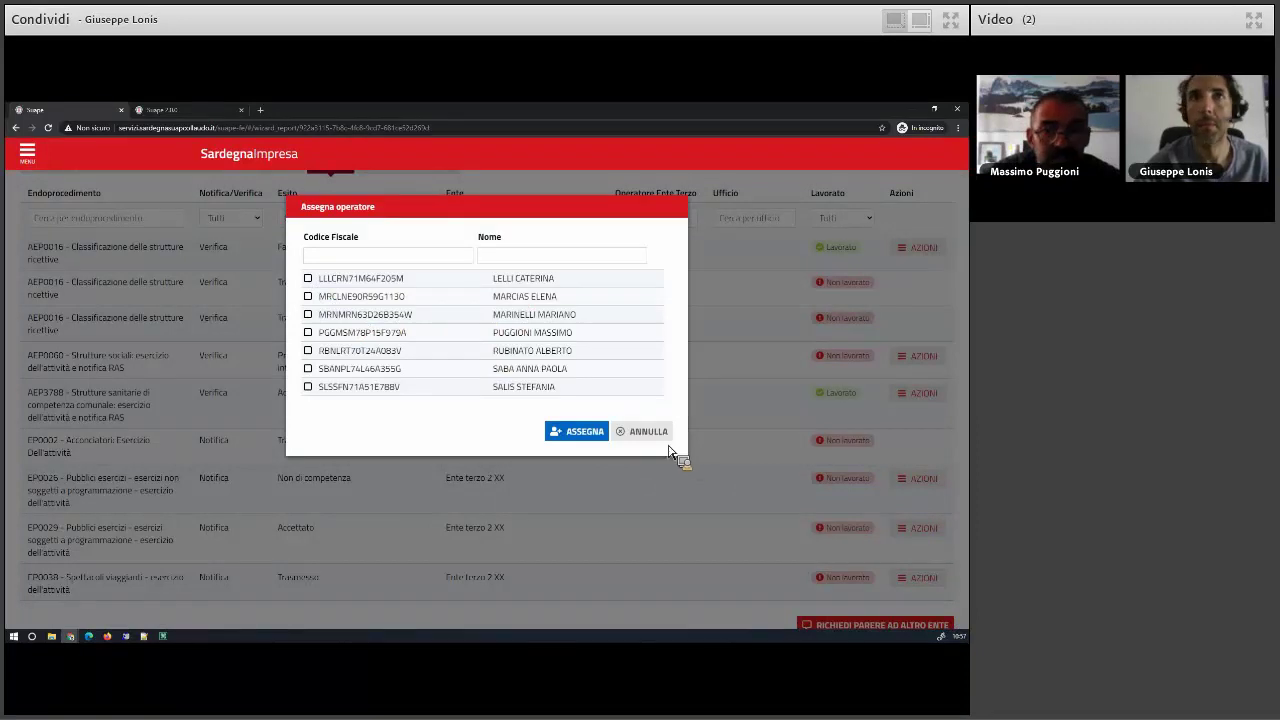
{"action": "left_click", "coordinate": [678, 452]}
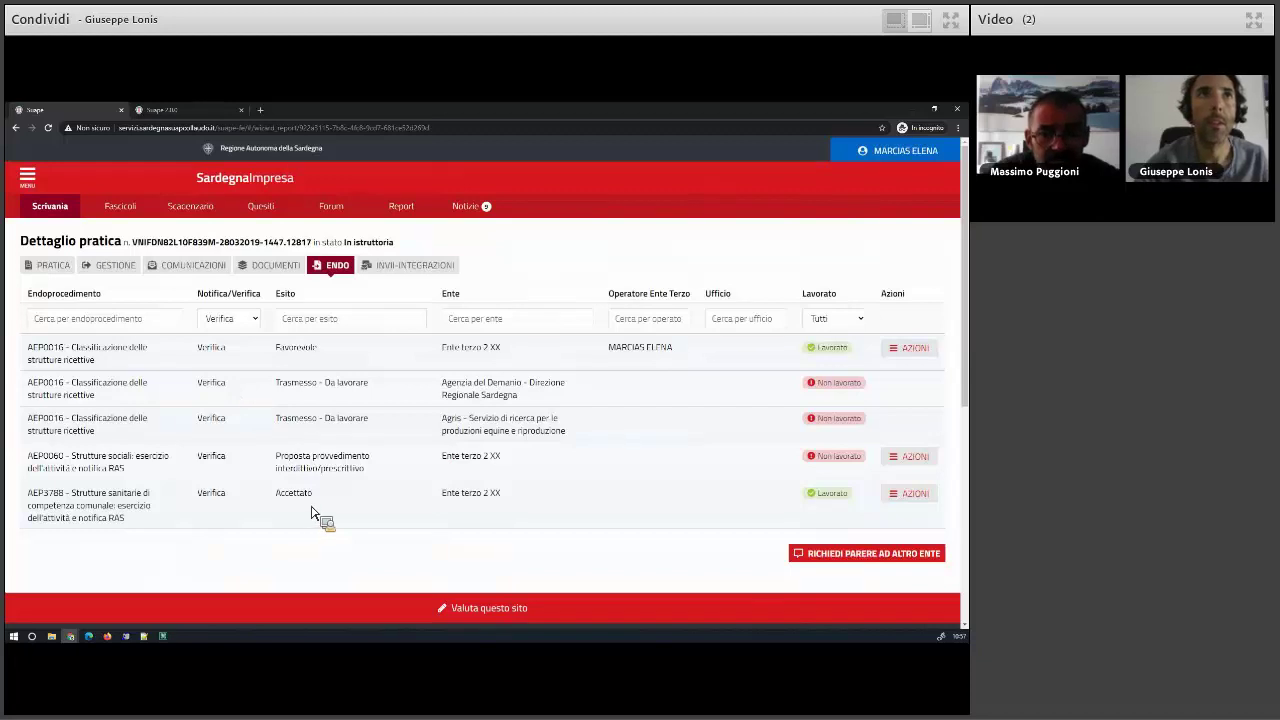
- Mark AEP0060 as Lavorato, then begin an Esito favorevole communication for it
{"action": "left_click", "coordinate": [920, 462]}
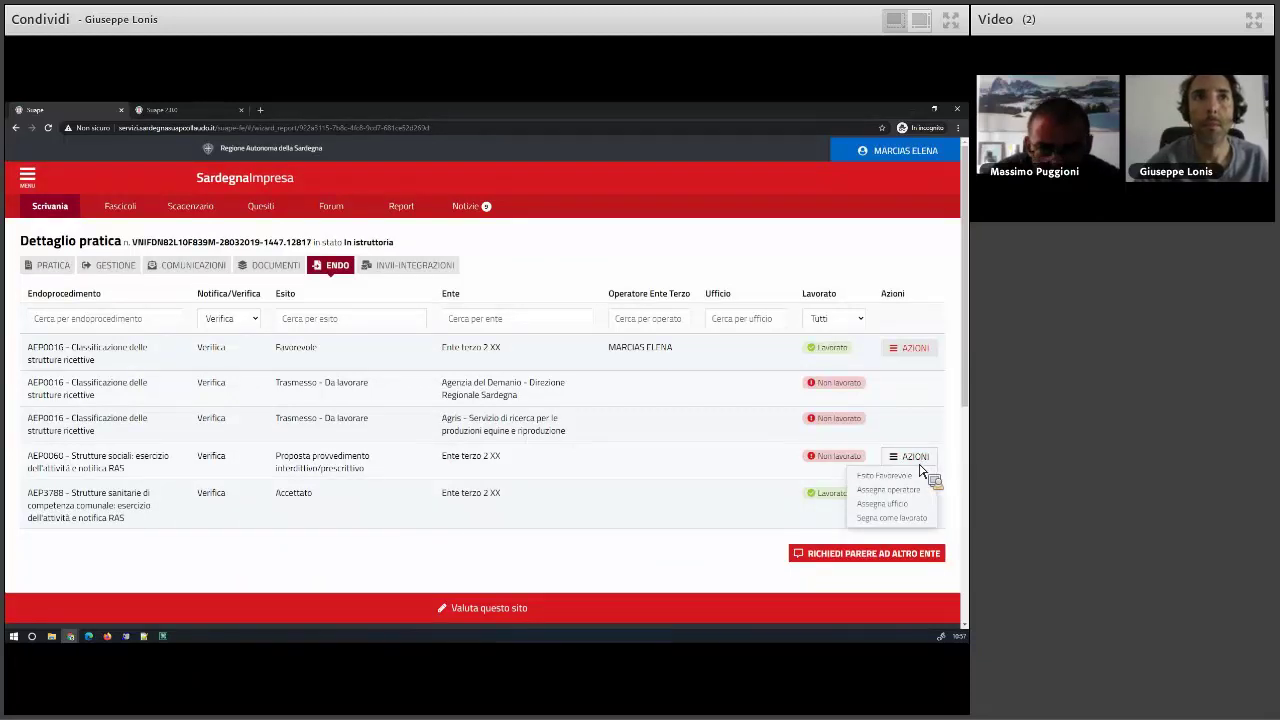
{"action": "left_click", "coordinate": [904, 519]}
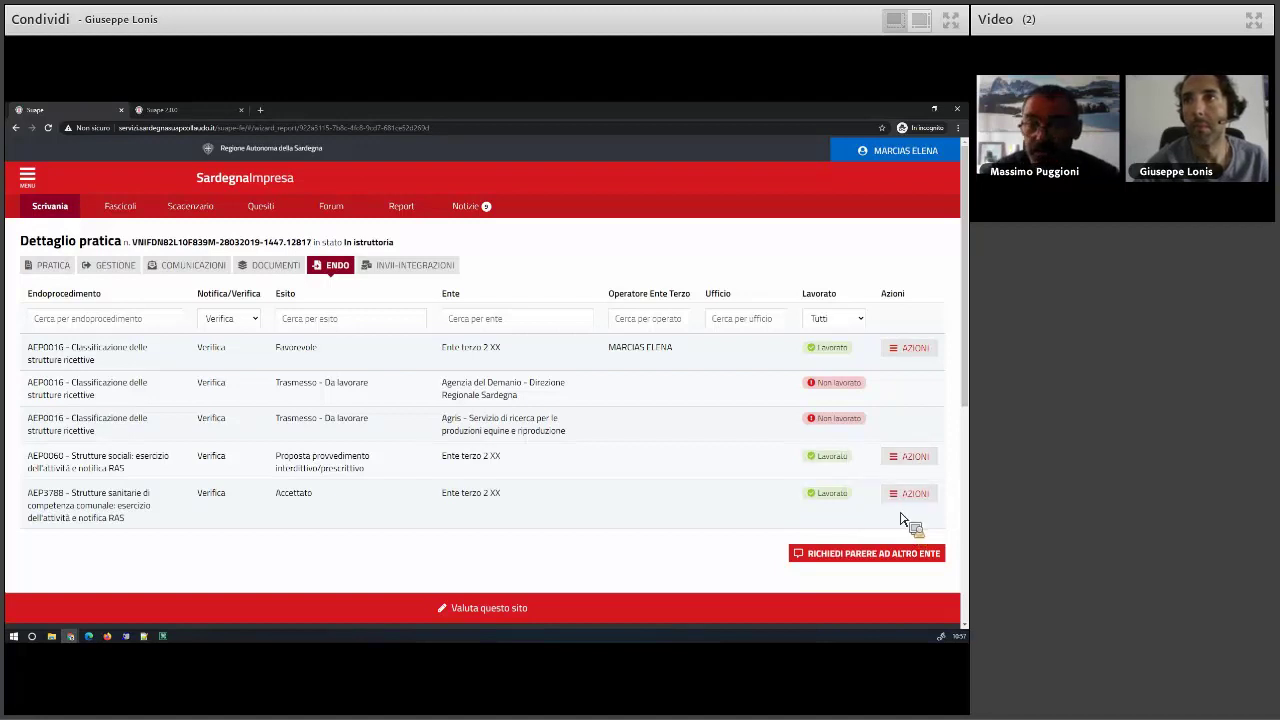
{"action": "left_click", "coordinate": [912, 458]}
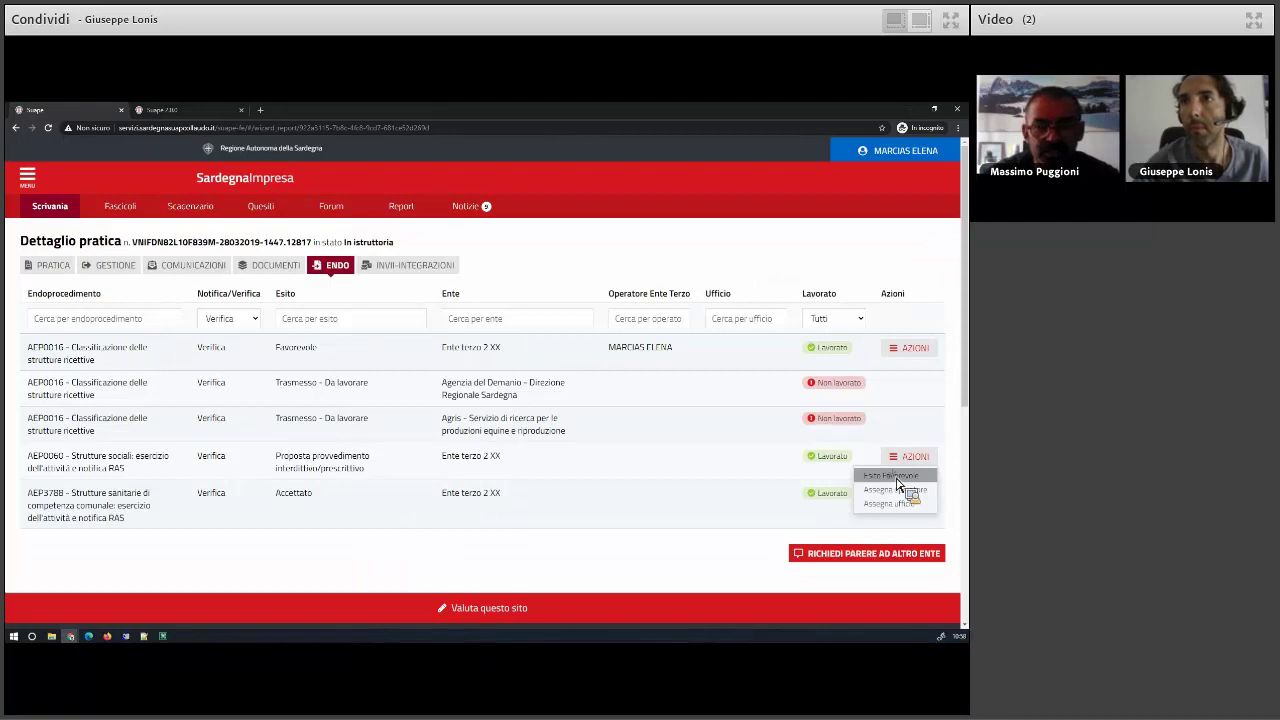
{"action": "left_click", "coordinate": [895, 478]}
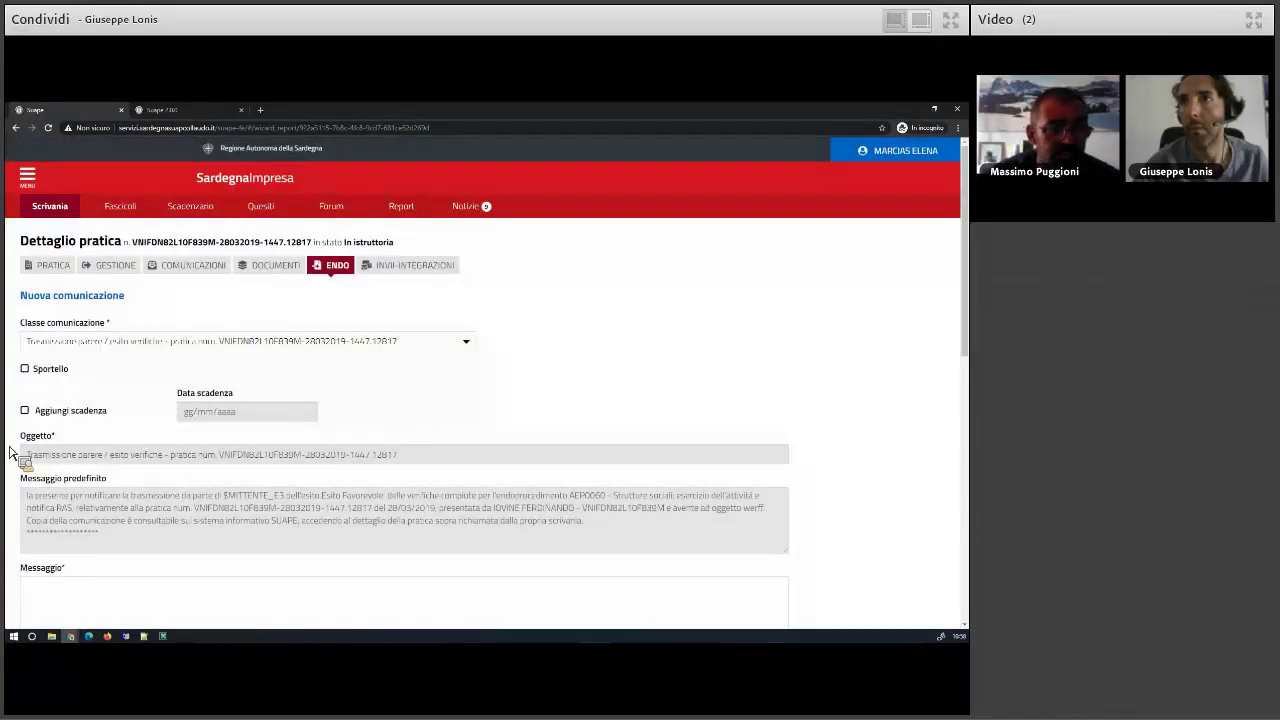
- Send the AEP0060 outcome with the message 'Esito positivo' and close the sent confirmation
{"action": "scroll", "coordinate": [12, 452], "scroll_direction": "down", "scroll_amount": 5}
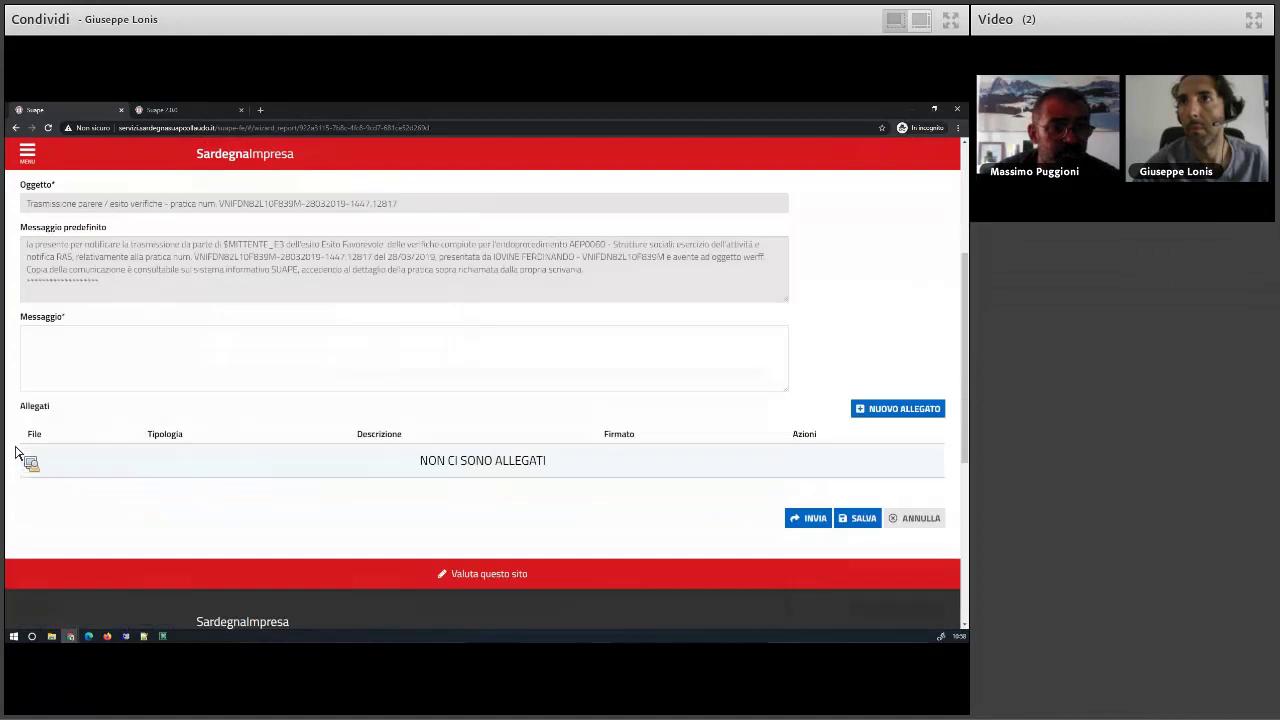
{"action": "scroll", "coordinate": [15, 452], "scroll_direction": "up", "scroll_amount": 4}
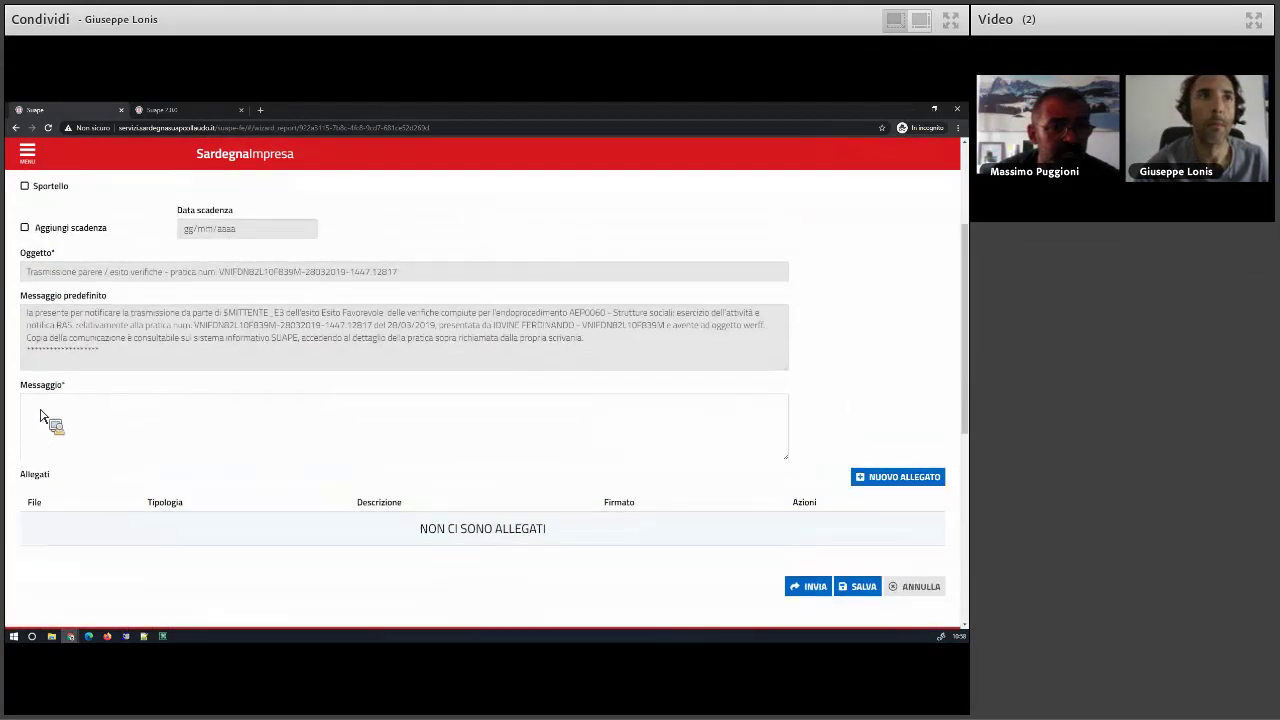
{"action": "scroll", "coordinate": [48, 350], "scroll_direction": "down", "scroll_amount": 4}
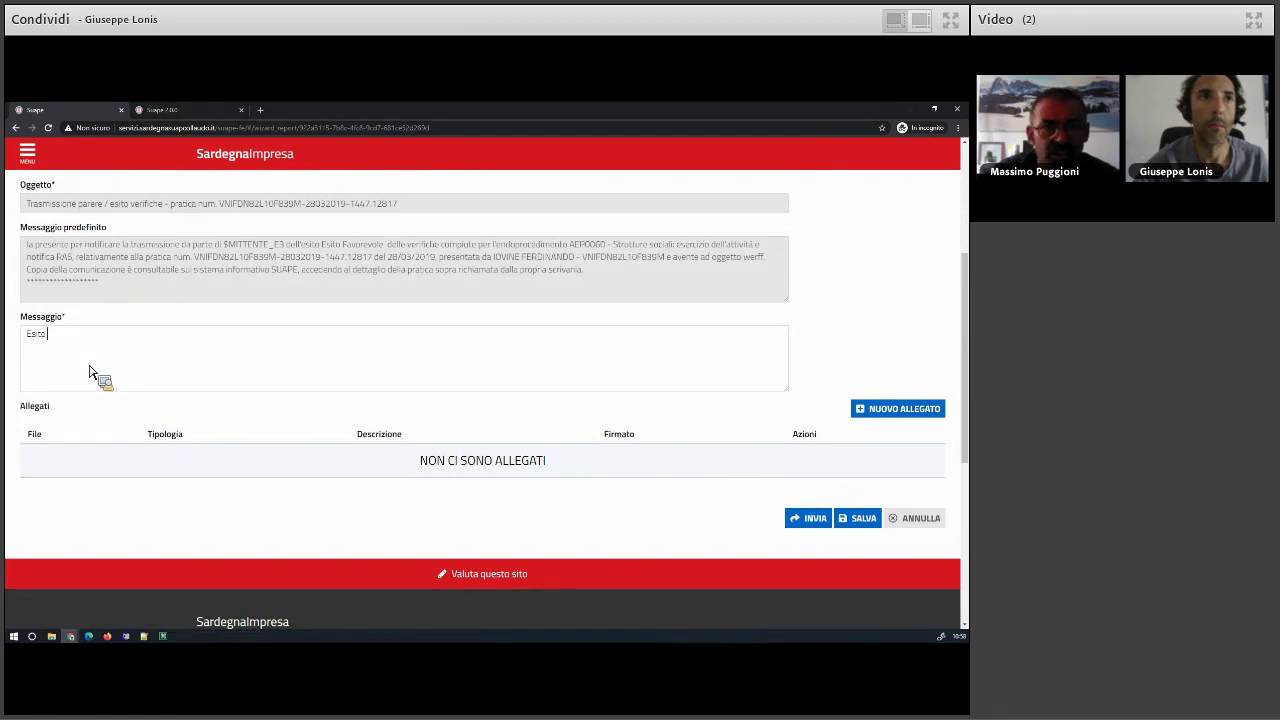
{"action": "type", "text": "sitivo"}
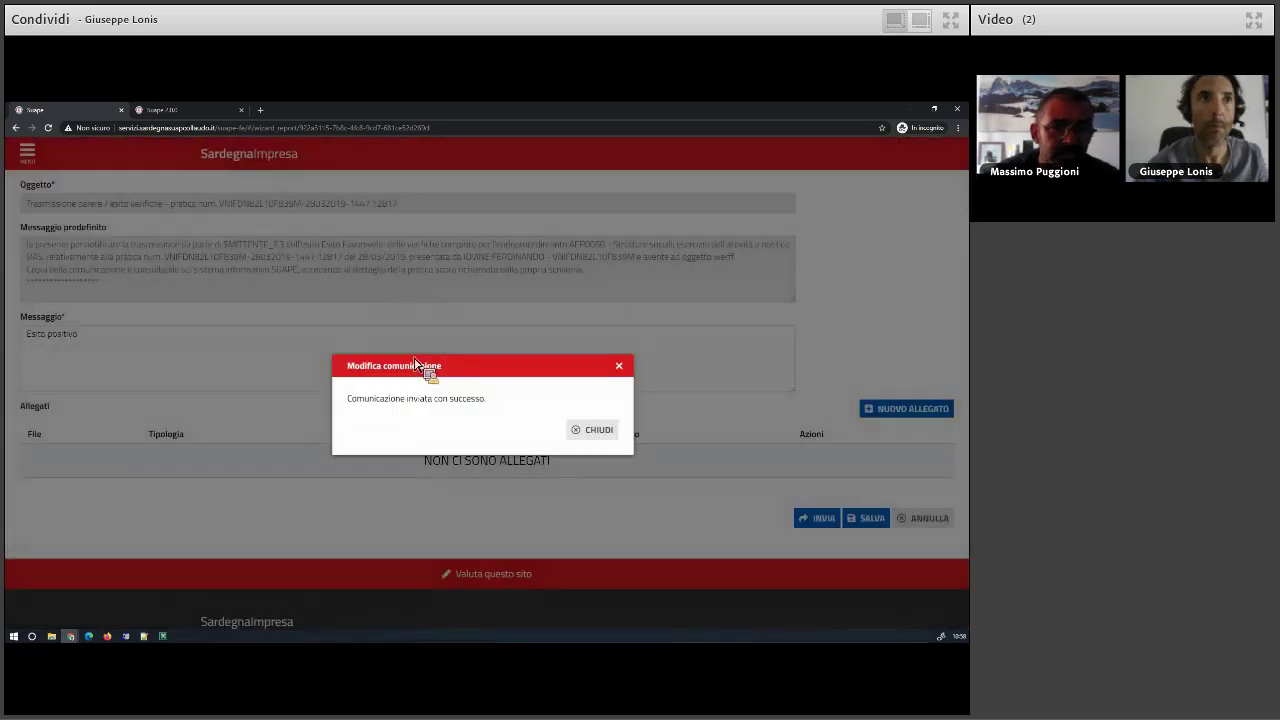
{"action": "left_click", "coordinate": [590, 432]}
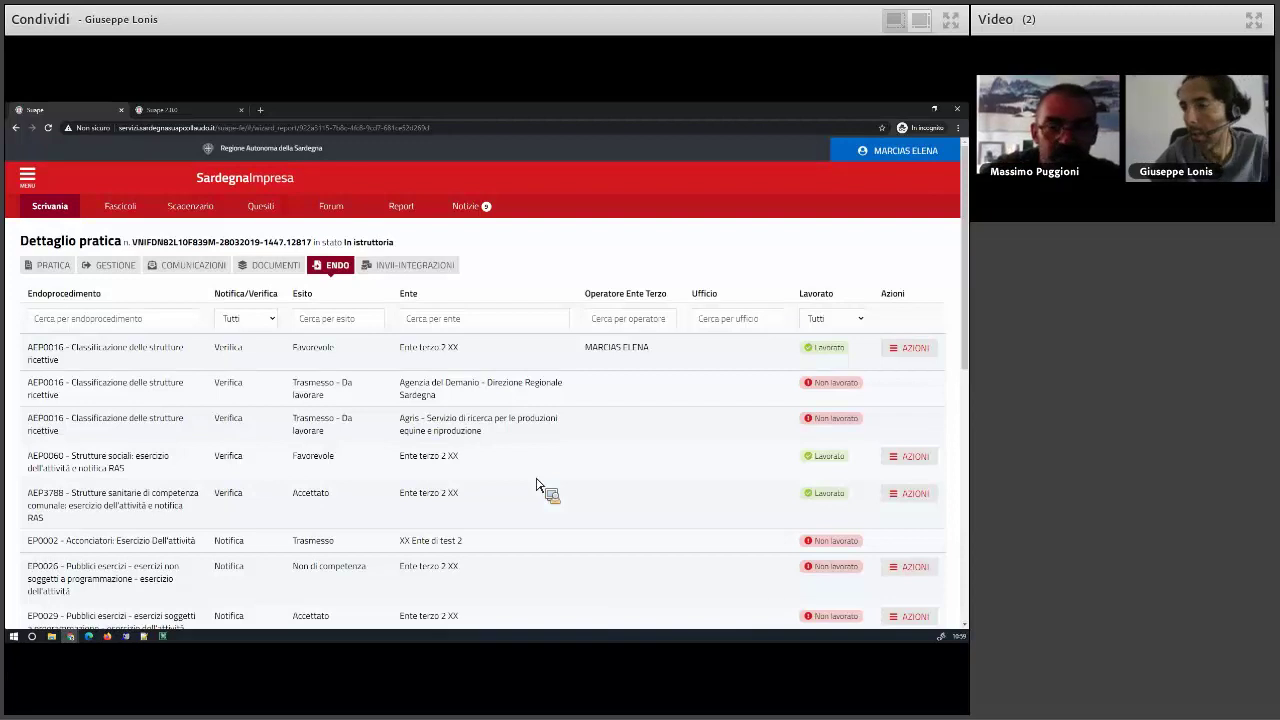
- Switch the working role to the applicant using Cambia ruolo
{"action": "left_click", "coordinate": [916, 153]}
{"action": "left_click", "coordinate": [878, 213]}
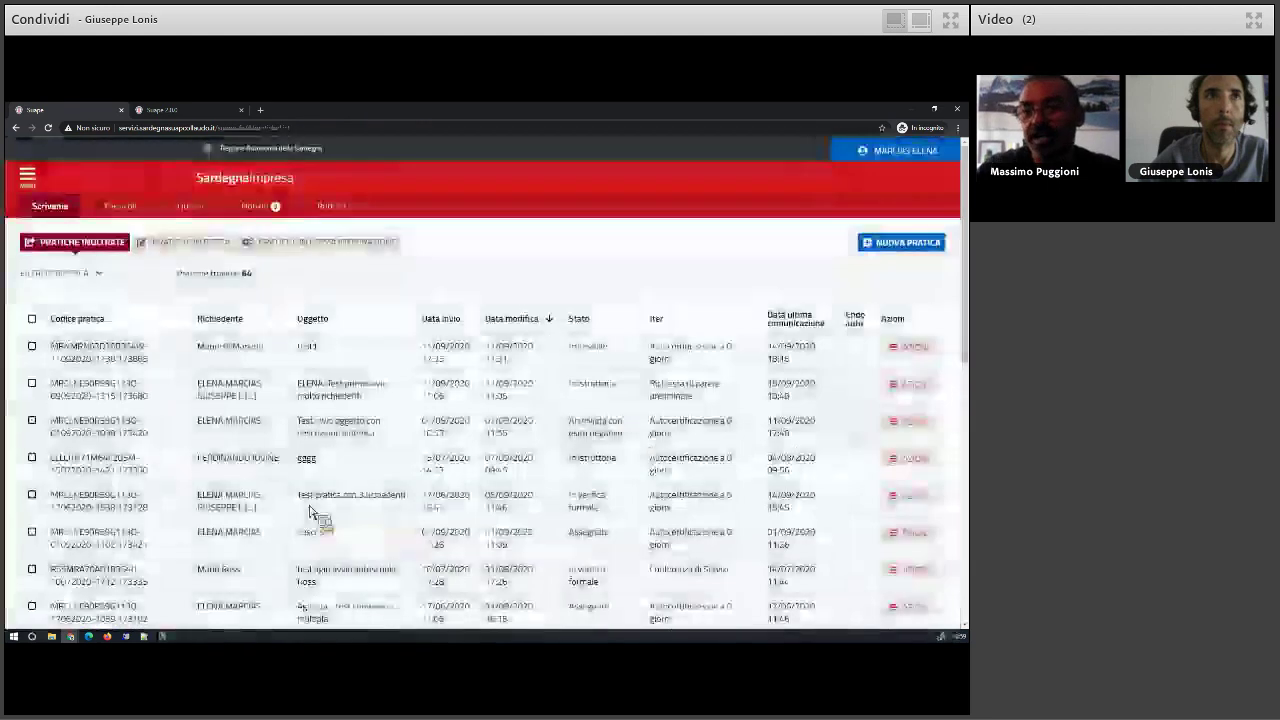
{"action": "left_click", "coordinate": [901, 242]}
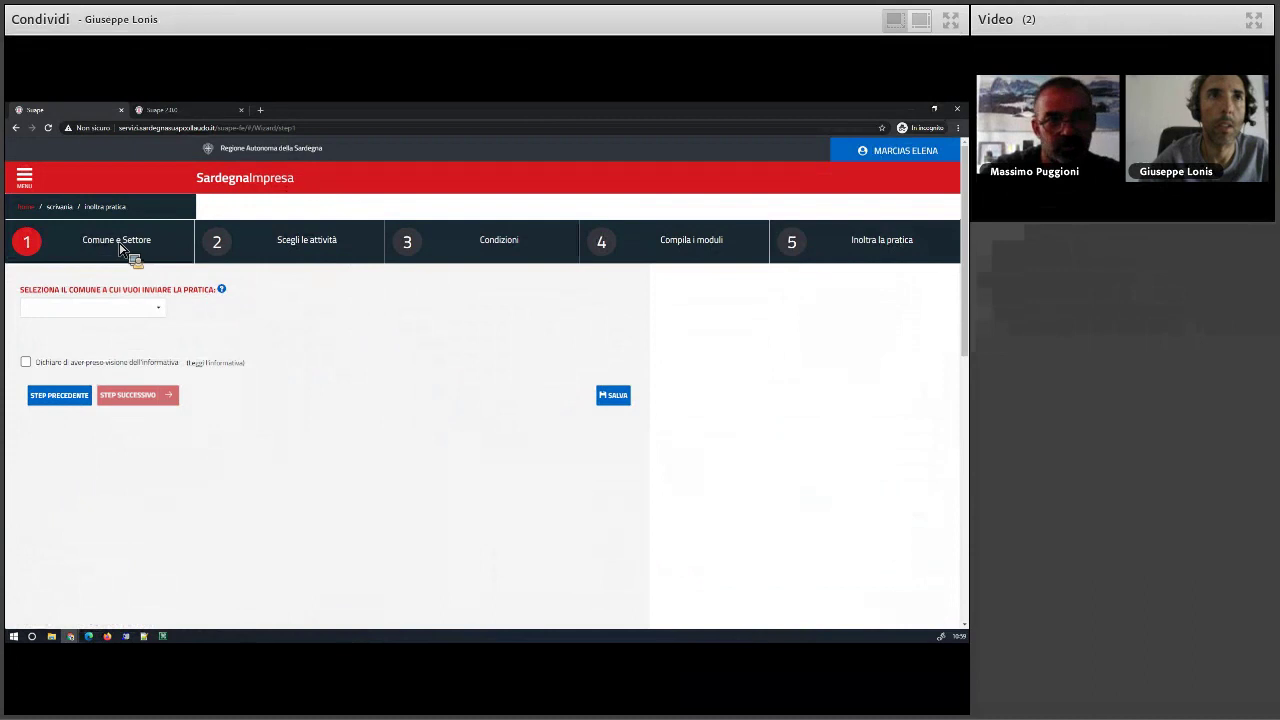
- Return to the Scrivania, list the Pratiche in bozza, and bring up actions for Step 4 - Molti moduli
{"action": "left_click", "coordinate": [66, 208]}
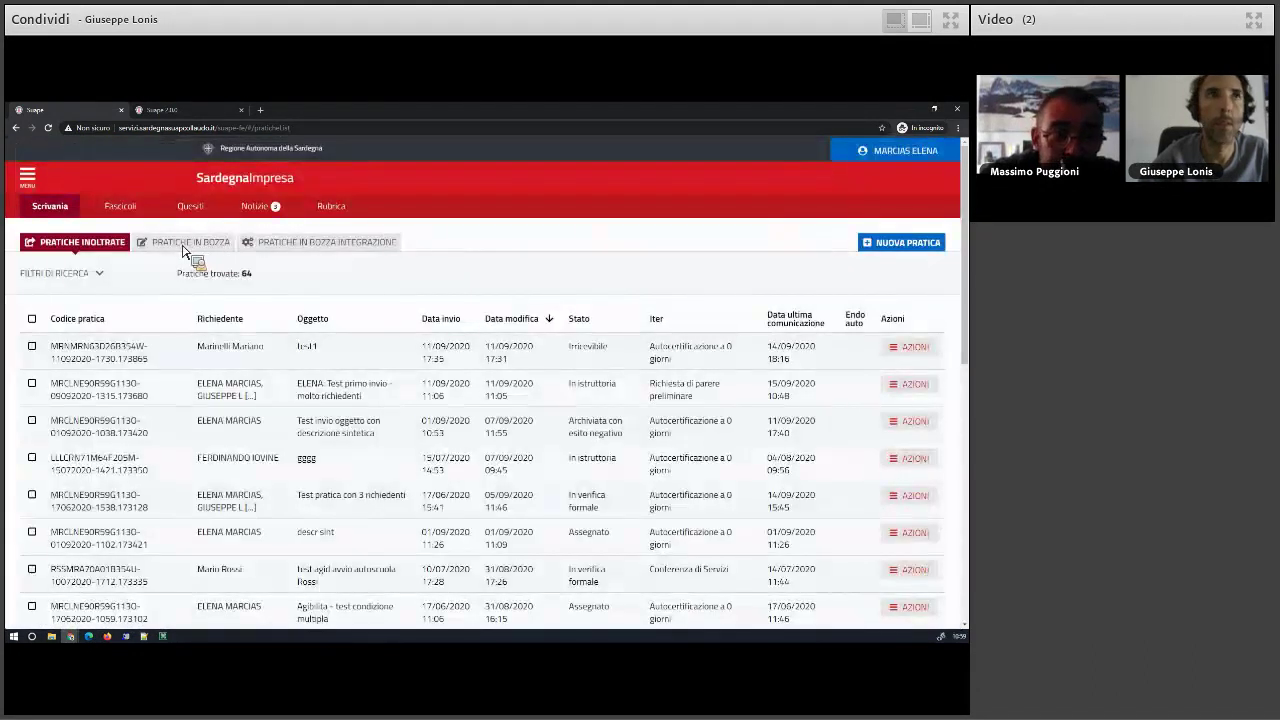
{"action": "left_click", "coordinate": [183, 246]}
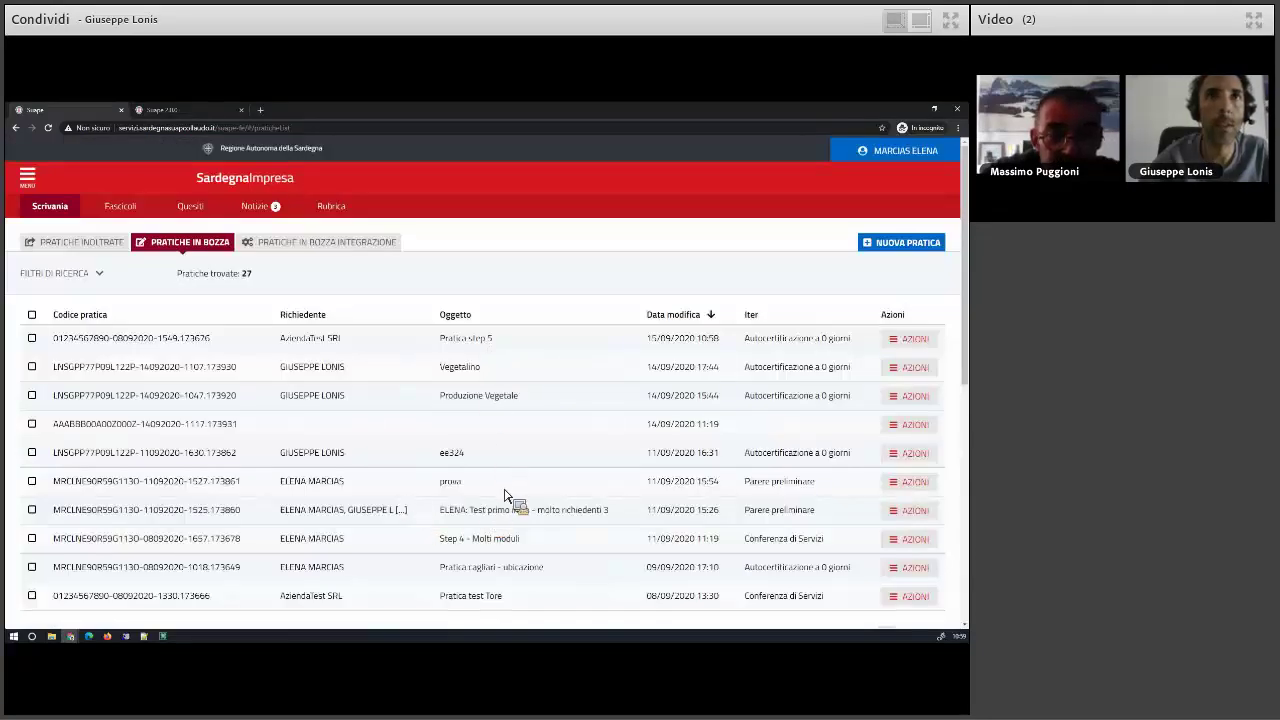
{"action": "scroll", "coordinate": [505, 495], "scroll_direction": "down", "scroll_amount": 1}
{"action": "left_click", "coordinate": [912, 492]}
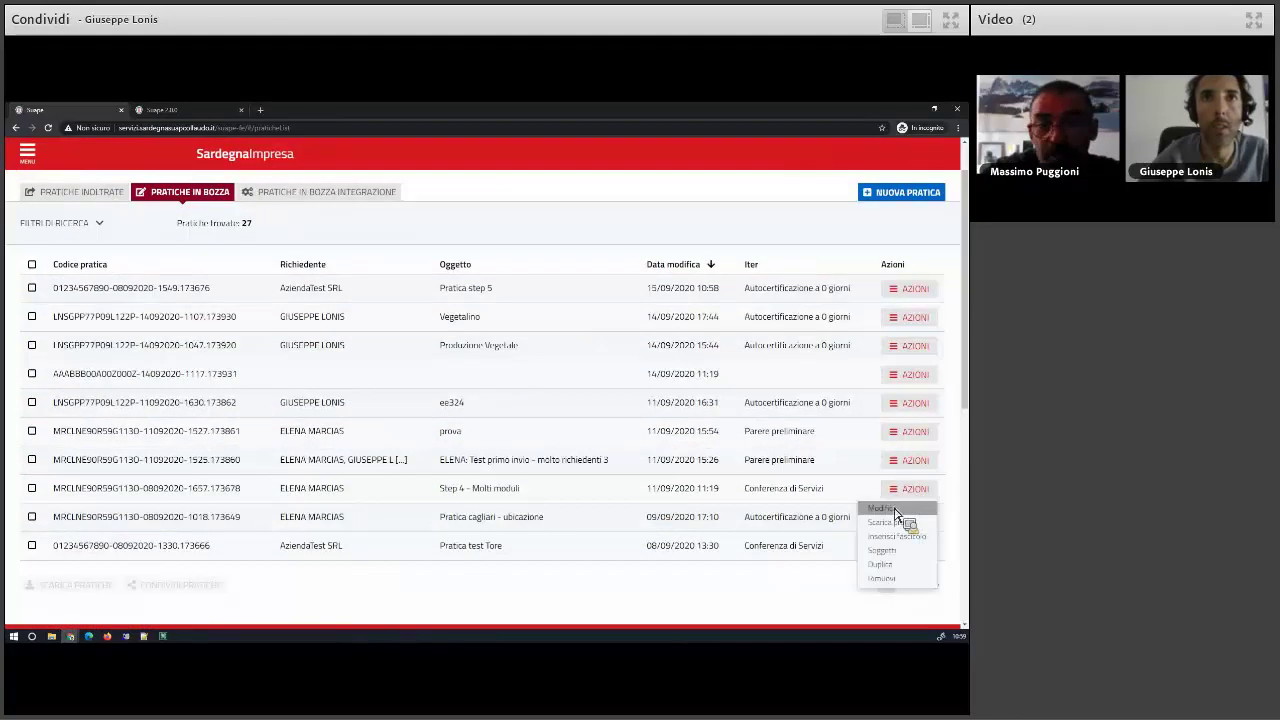
- Edit the Step 4 - Molti moduli draft and open its B1 - Commercio area privata attachments table
{"action": "left_click", "coordinate": [893, 510]}
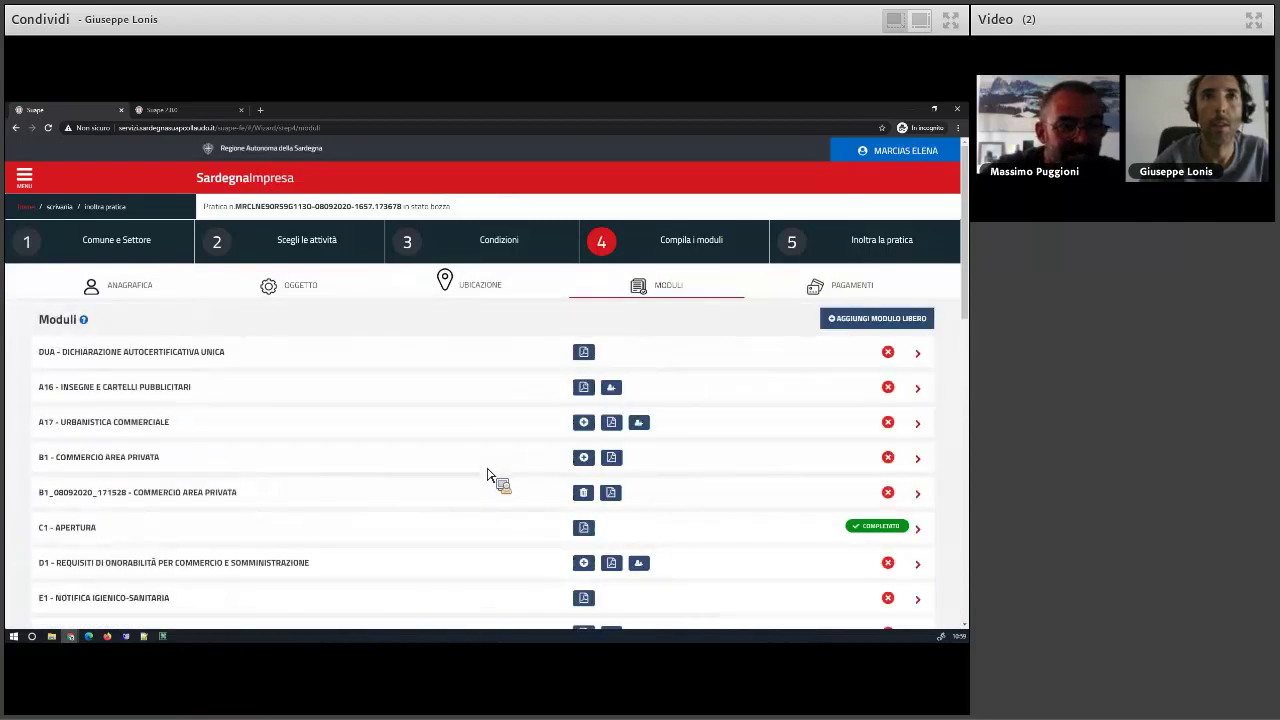
{"action": "scroll", "coordinate": [300, 470], "scroll_direction": "down", "scroll_amount": 1}
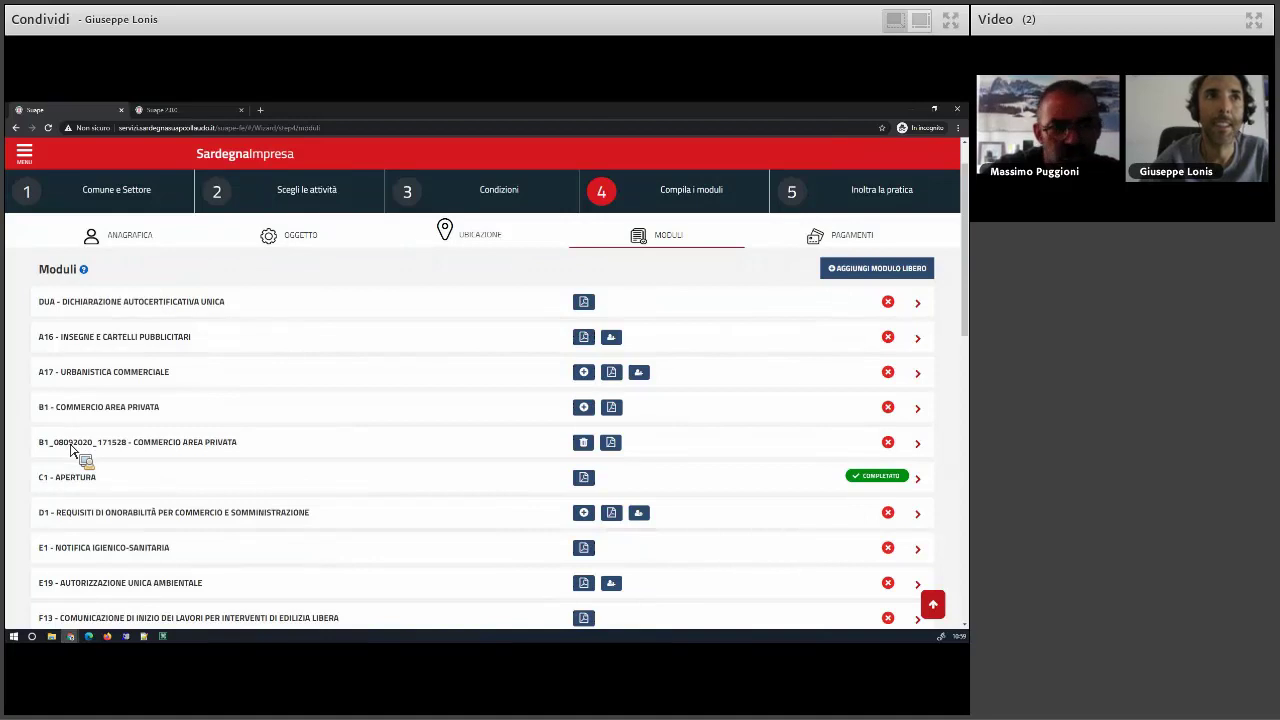
{"action": "left_click_drag", "start_coordinate": [72, 450], "coordinate": [73, 412]}
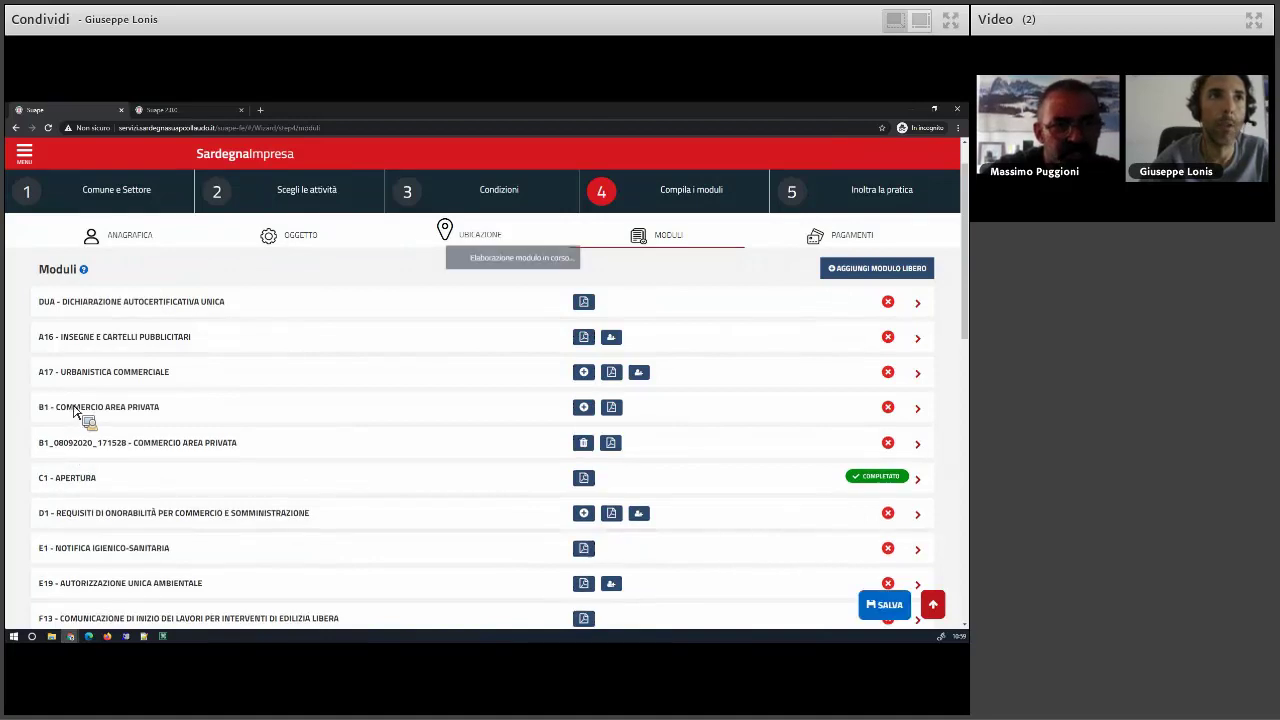
{"action": "scroll", "coordinate": [74, 416], "scroll_direction": "down", "scroll_amount": 2}
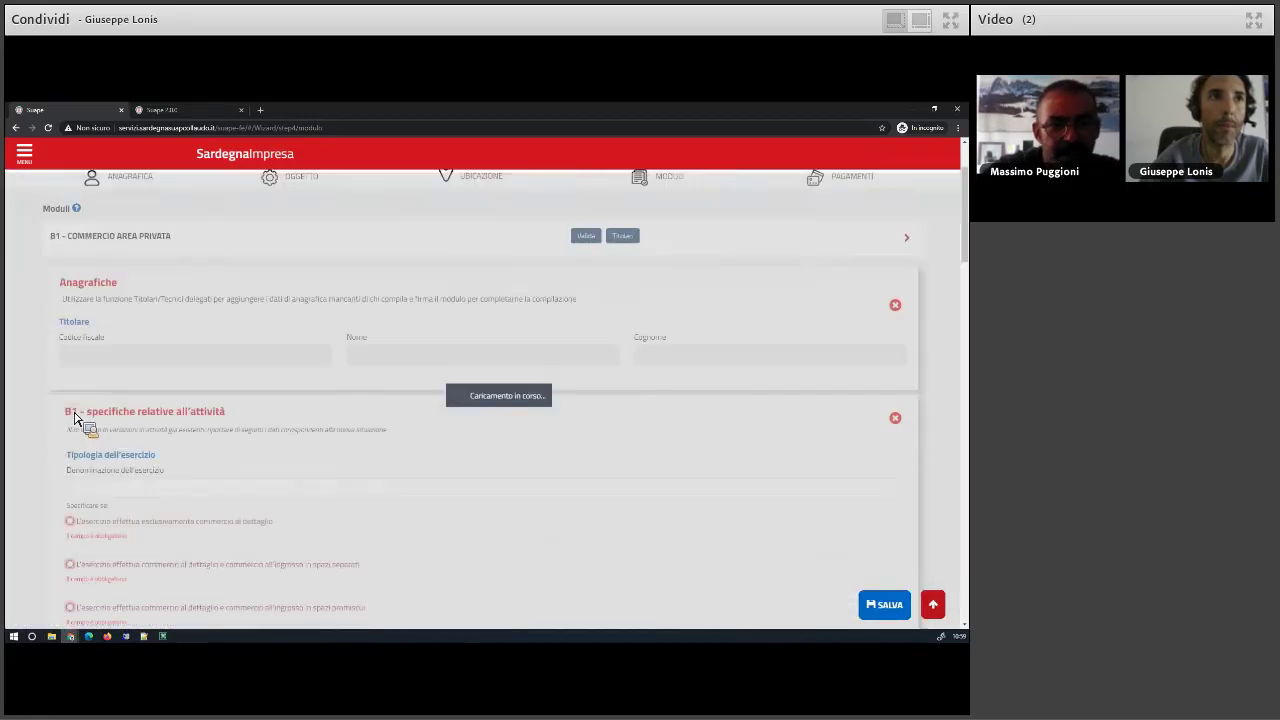
{"action": "scroll", "coordinate": [74, 416], "scroll_direction": "down", "scroll_amount": 15}
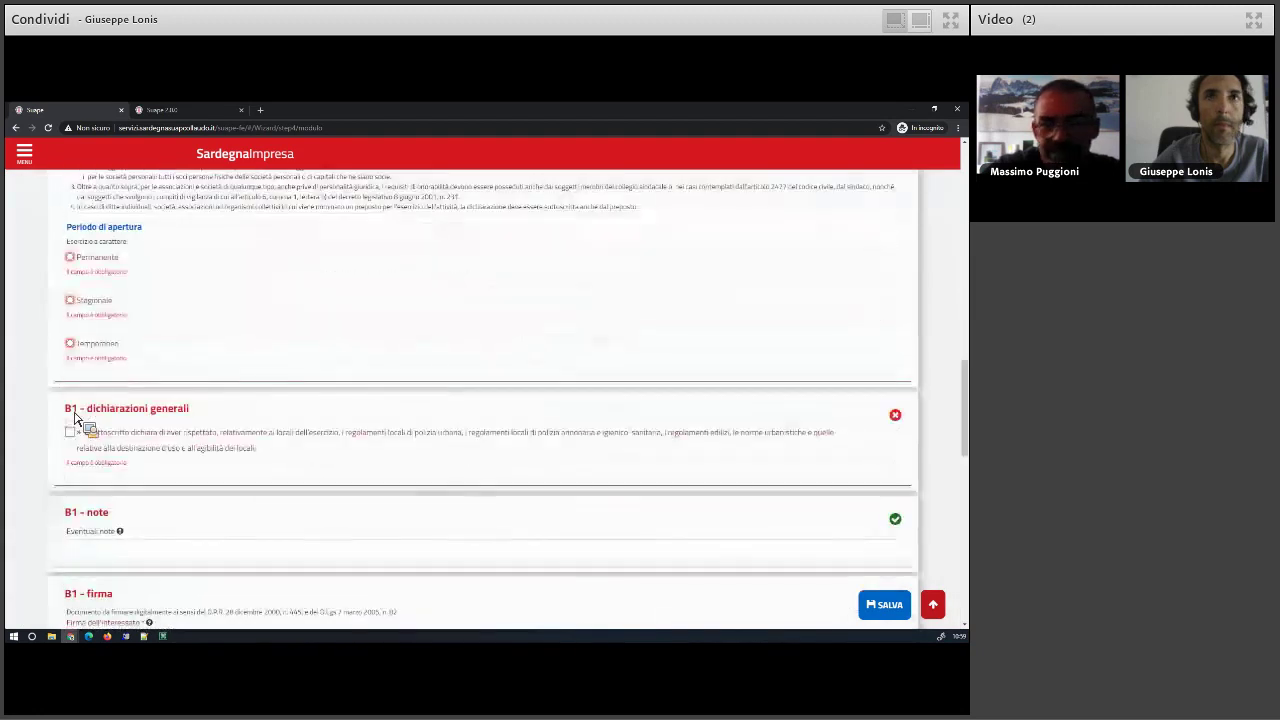
{"action": "scroll", "coordinate": [74, 416], "scroll_direction": "down", "scroll_amount": 10}
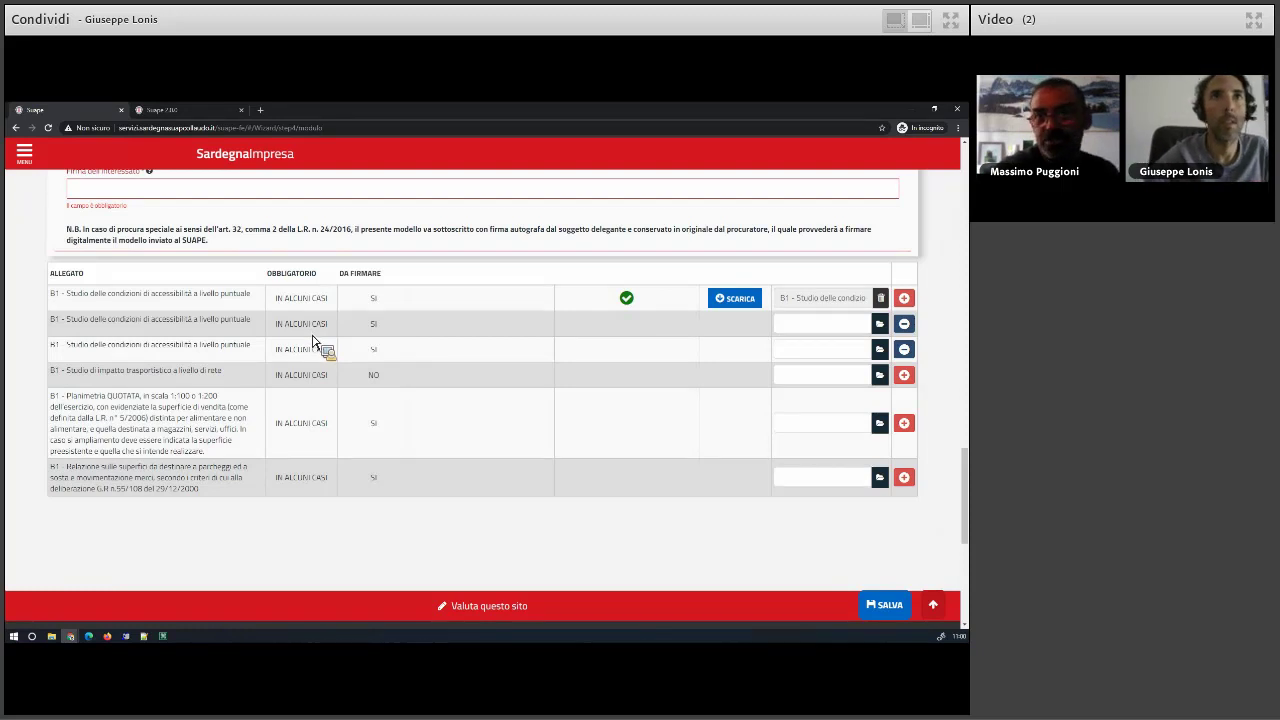
{"action": "left_click_drag", "start_coordinate": [328, 352], "coordinate": [243, 407]}
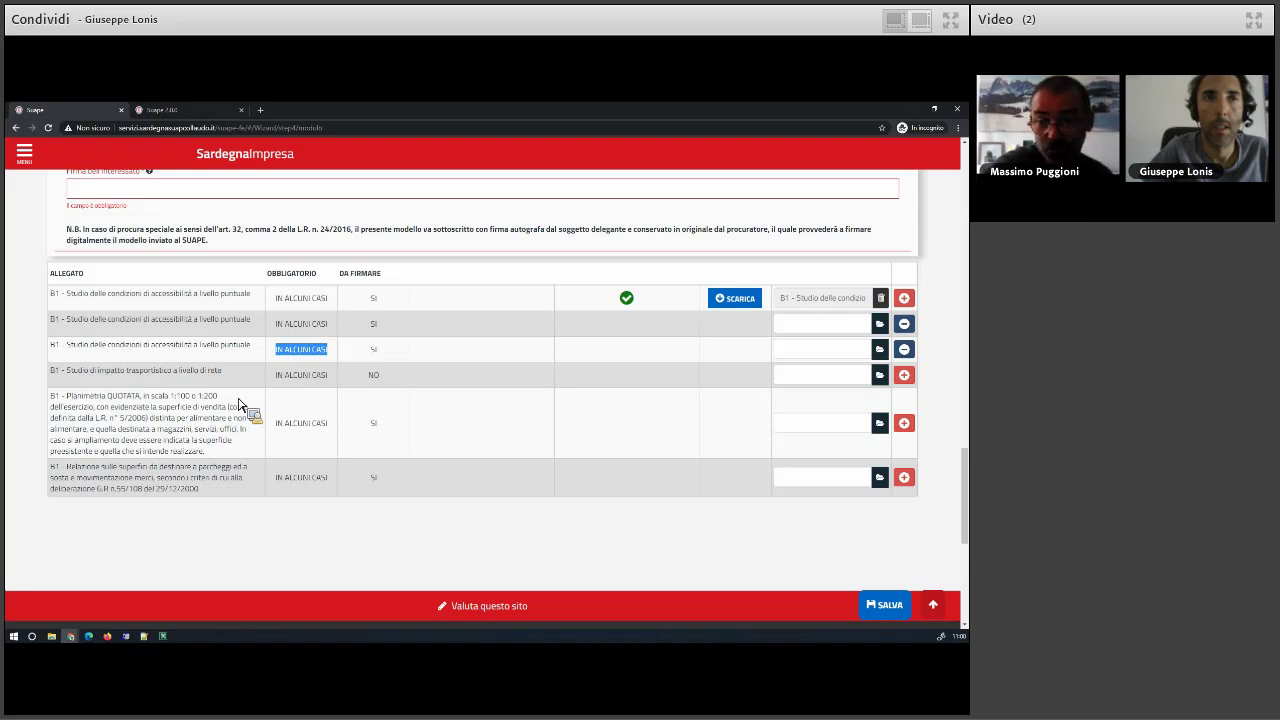
{"action": "scroll", "coordinate": [240, 406], "scroll_direction": "up", "scroll_amount": 3}
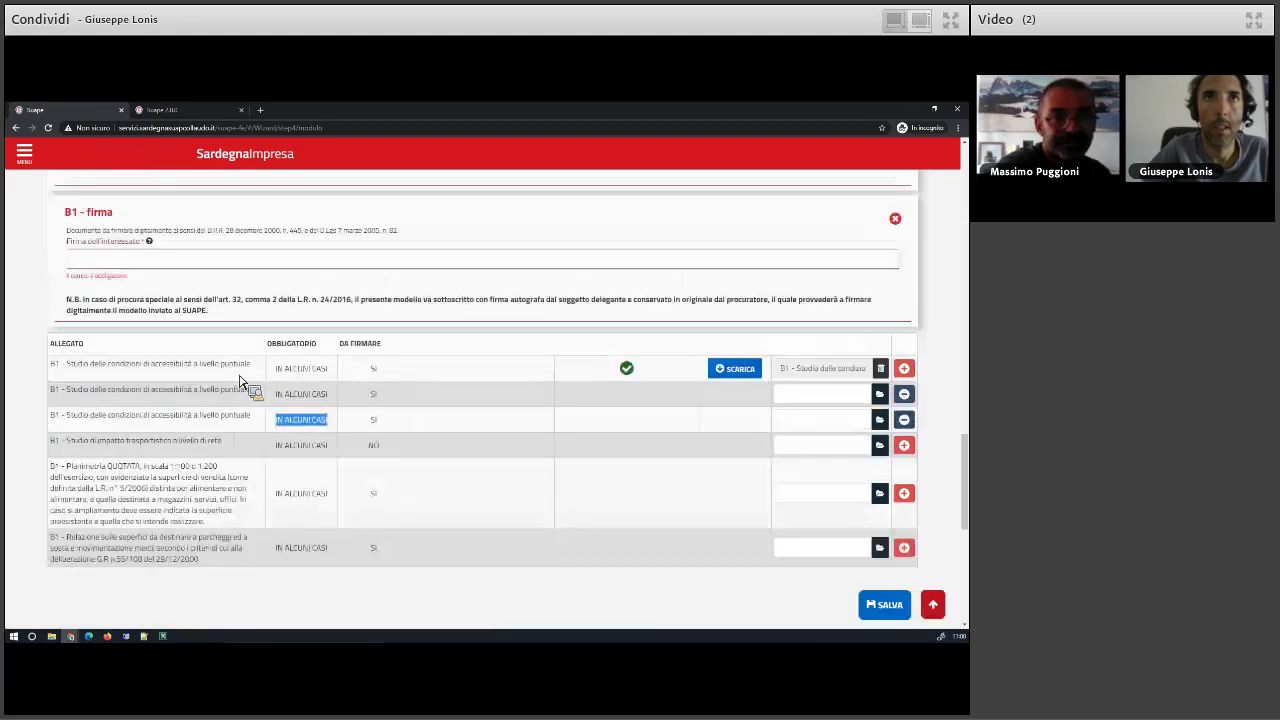
- Remove the third 'Studio delle condizioni di accessibilità' attachment row
{"action": "scroll", "coordinate": [403, 523], "scroll_direction": "down", "scroll_amount": 2}
{"action": "left_click_drag", "start_coordinate": [399, 516], "coordinate": [278, 298]}
{"action": "scroll", "coordinate": [300, 420], "scroll_direction": "down", "scroll_amount": 1}
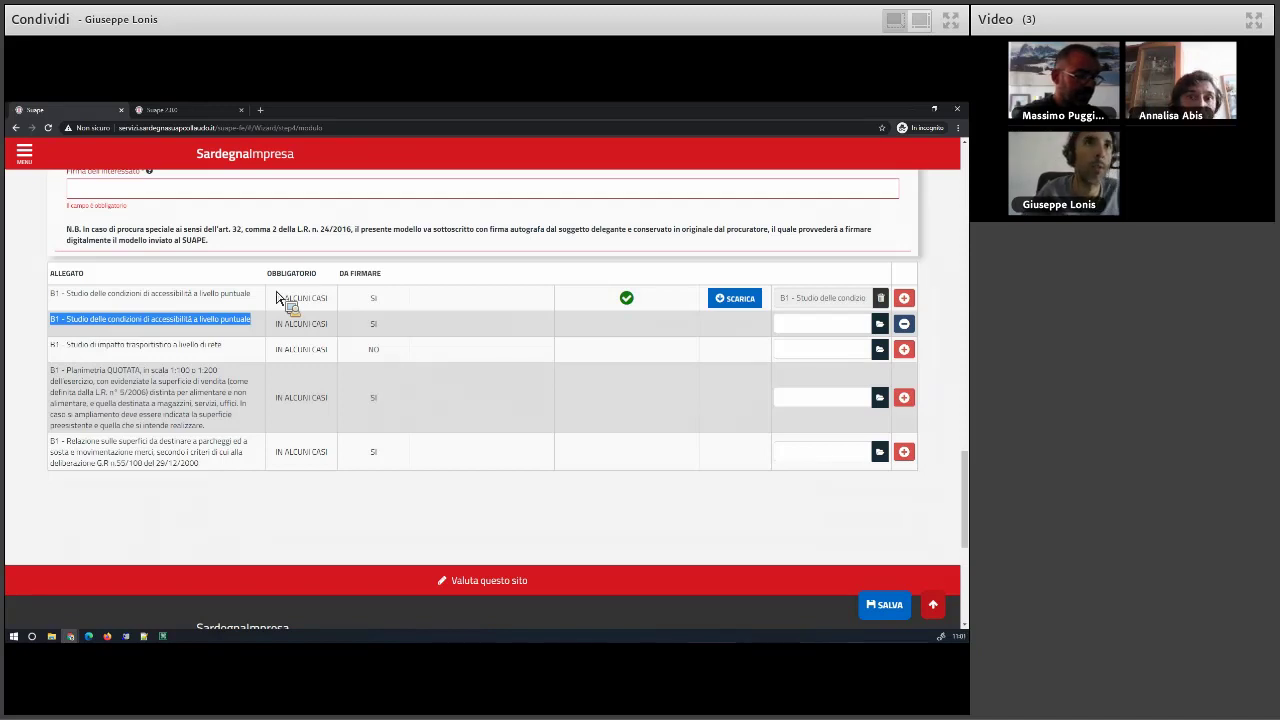
{"action": "left_click_drag", "start_coordinate": [280, 298], "coordinate": [890, 330]}
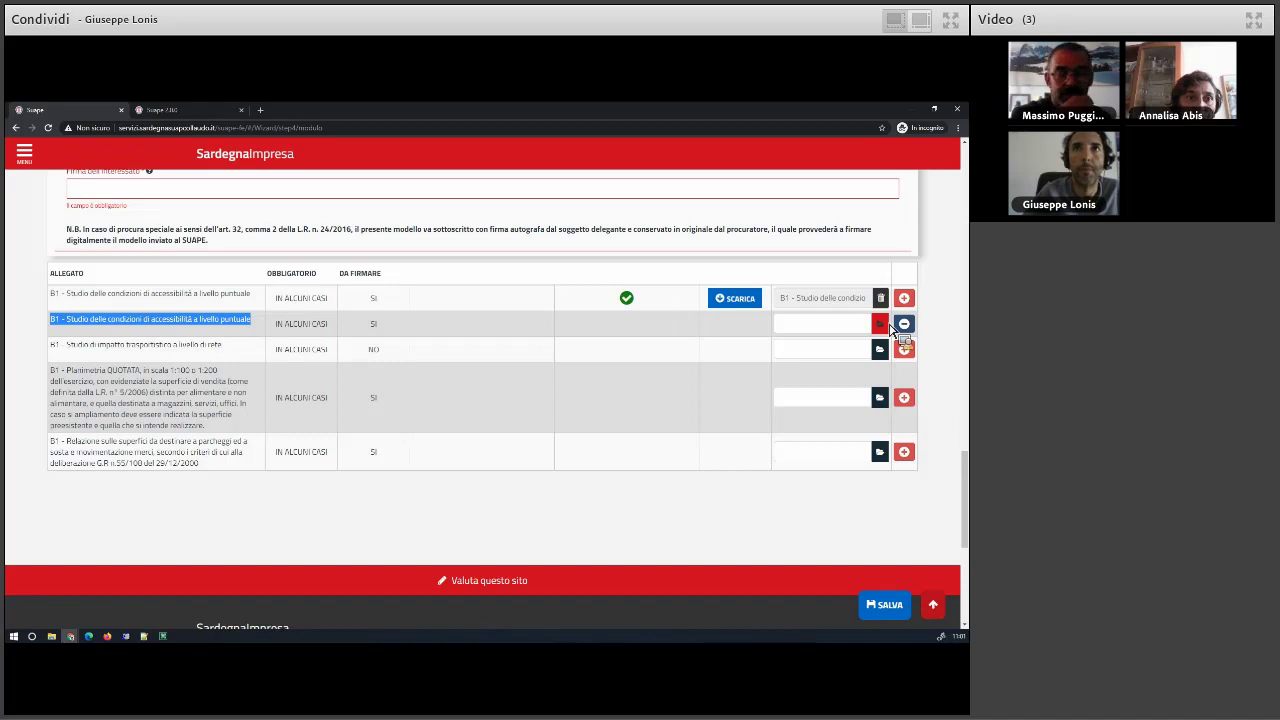
- Try attaching procura.pdf to the second accessibility study and dismiss the duplicate file name warning
{"action": "left_click", "coordinate": [888, 328]}
{"action": "left_click", "coordinate": [190, 192]}
{"action": "left_click", "coordinate": [398, 357]}
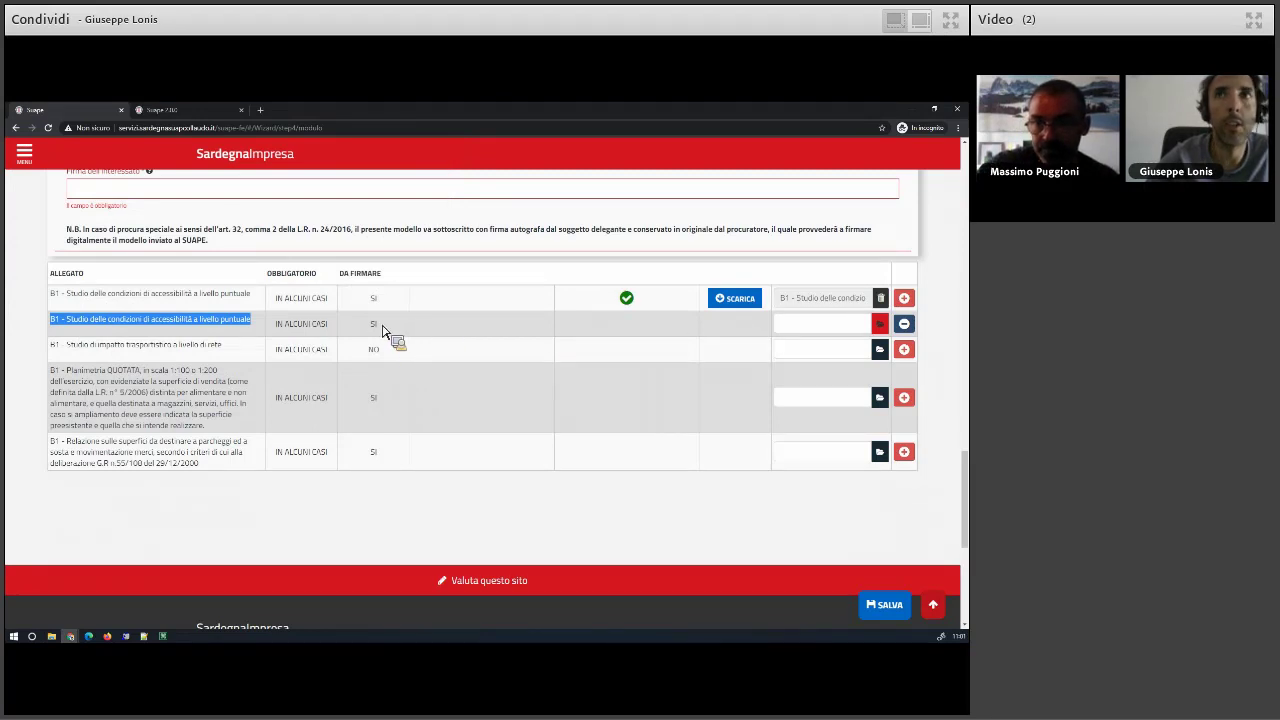
{"action": "left_click_drag", "start_coordinate": [382, 331], "coordinate": [382, 331]}
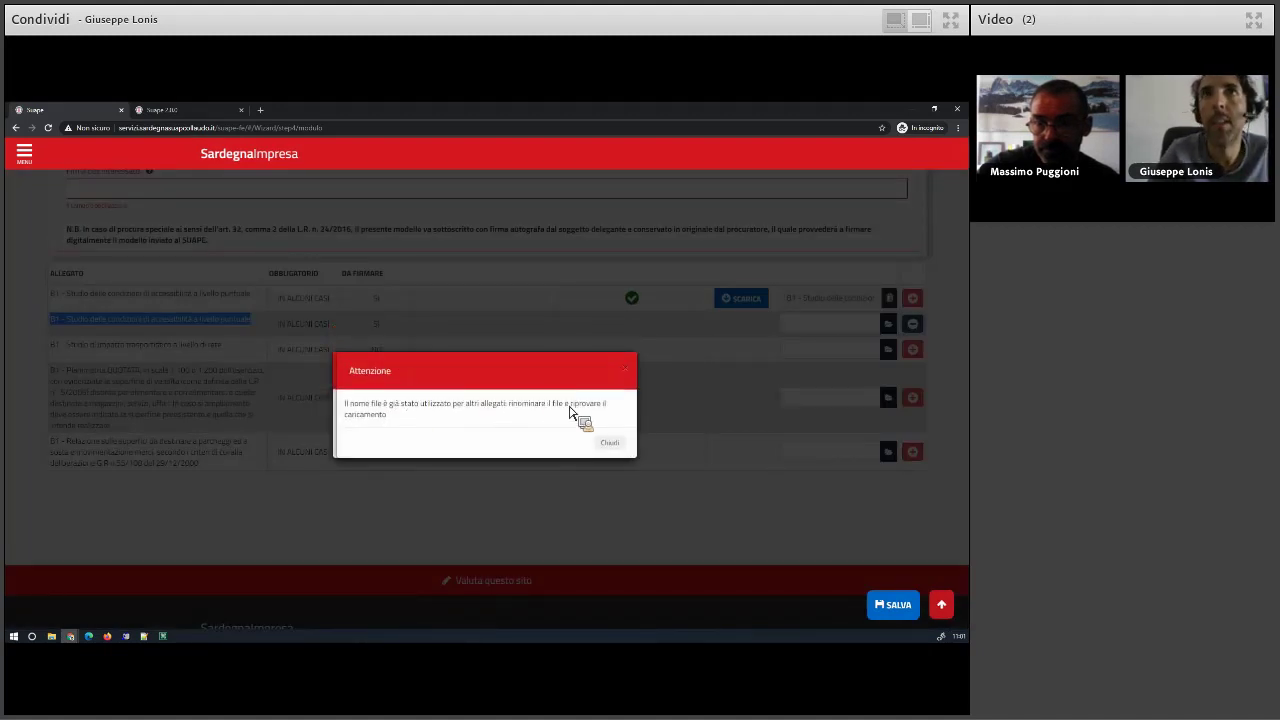
{"action": "left_click", "coordinate": [620, 443]}
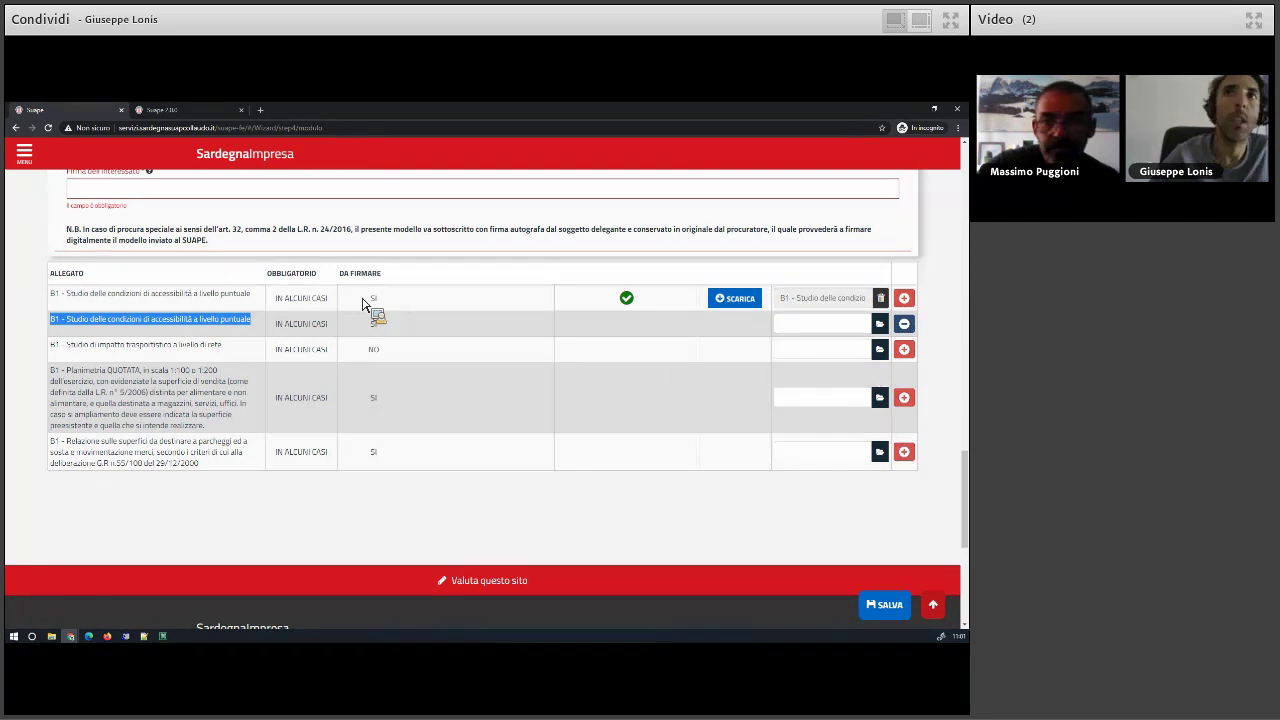
{"action": "scroll", "coordinate": [358, 453], "scroll_direction": "up", "scroll_amount": 5}
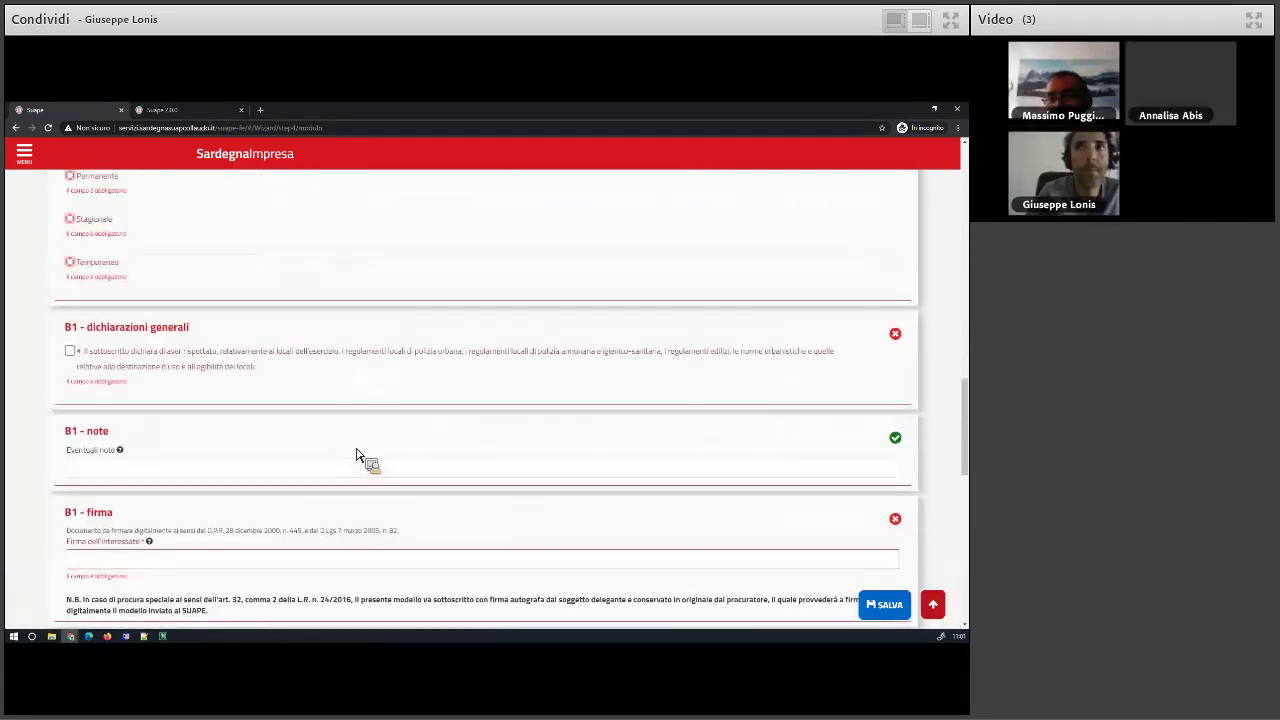
- Go back to the Scrivania and show the Pratiche inoltrate list
{"action": "scroll", "coordinate": [358, 455], "scroll_direction": "up", "scroll_amount": 10}
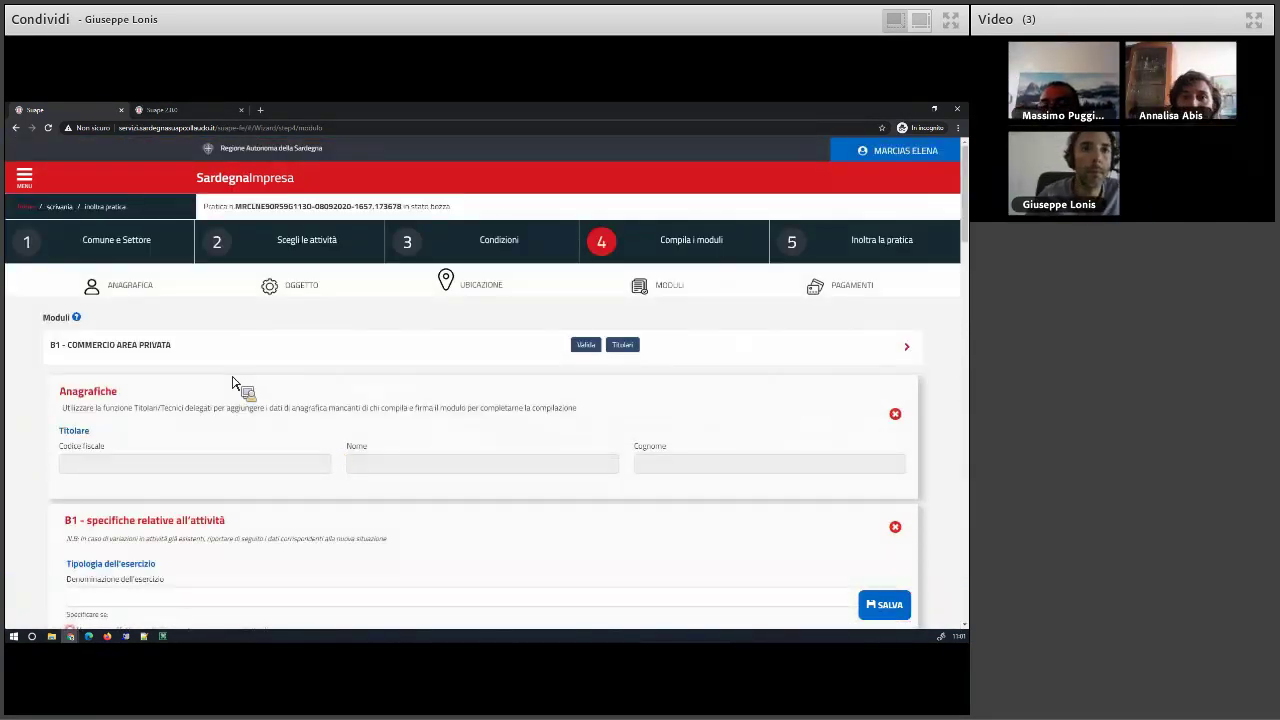
{"action": "left_click", "coordinate": [60, 205]}
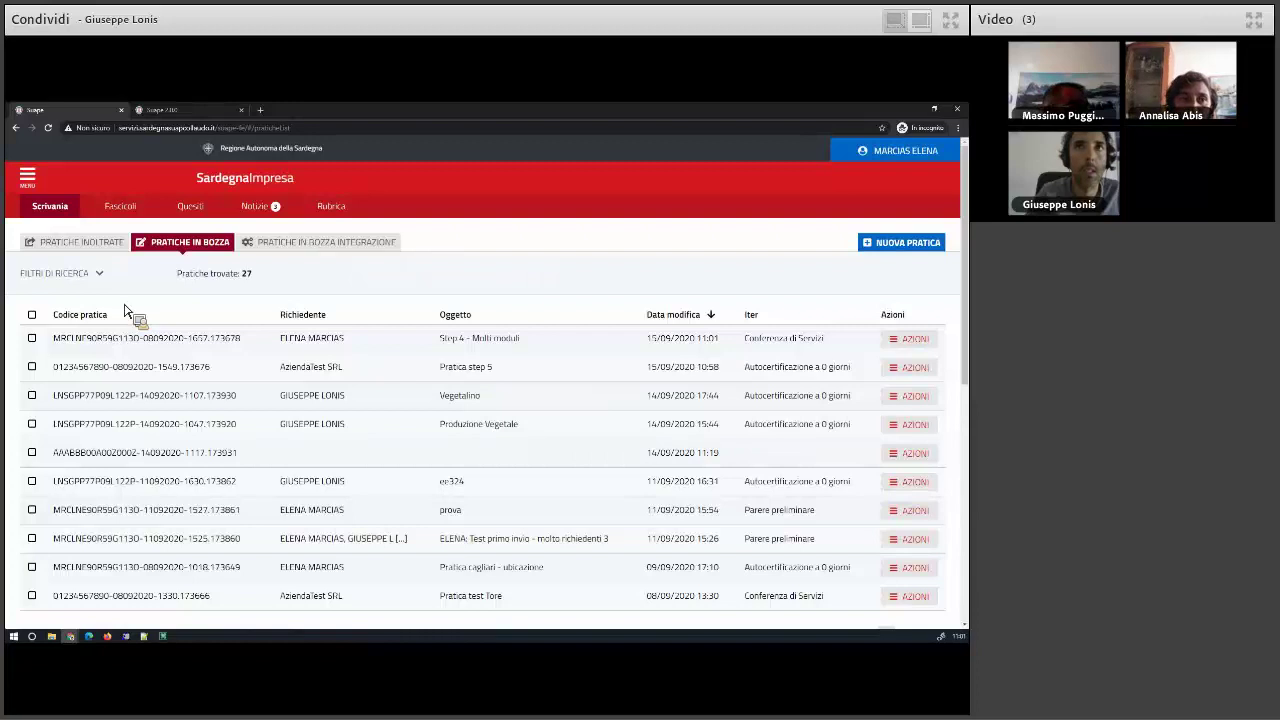
{"action": "left_click", "coordinate": [100, 251]}
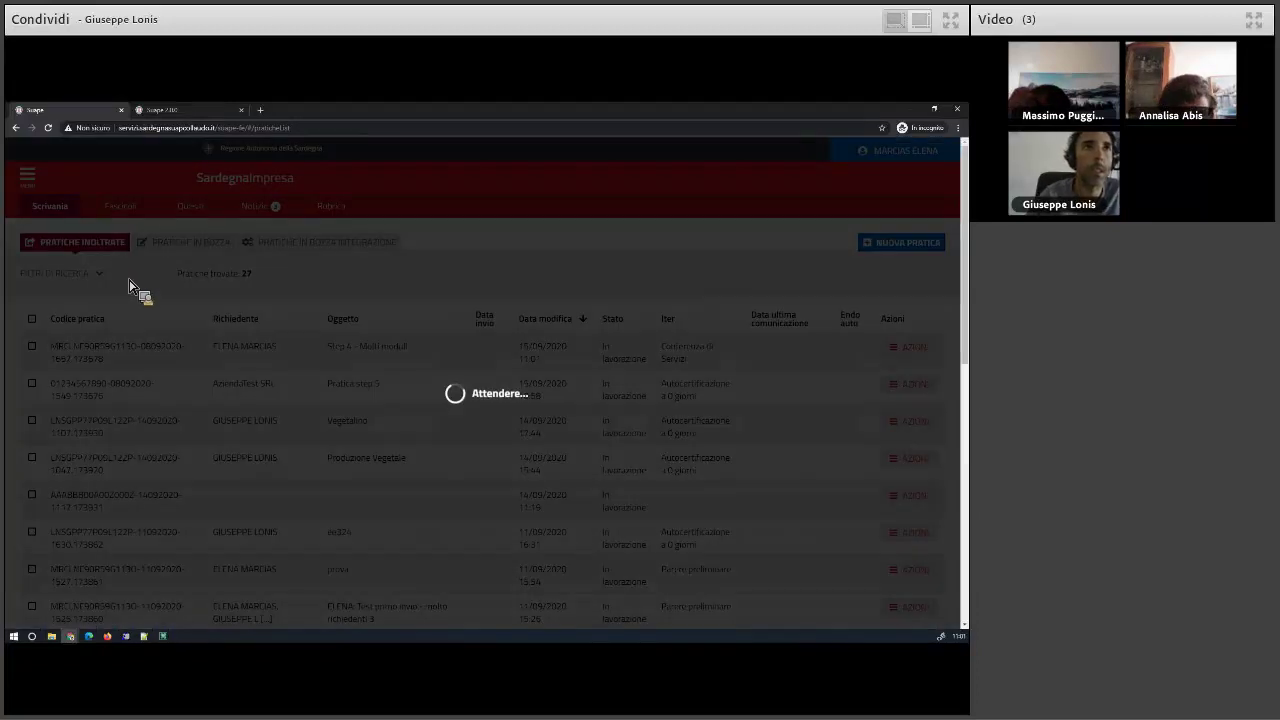